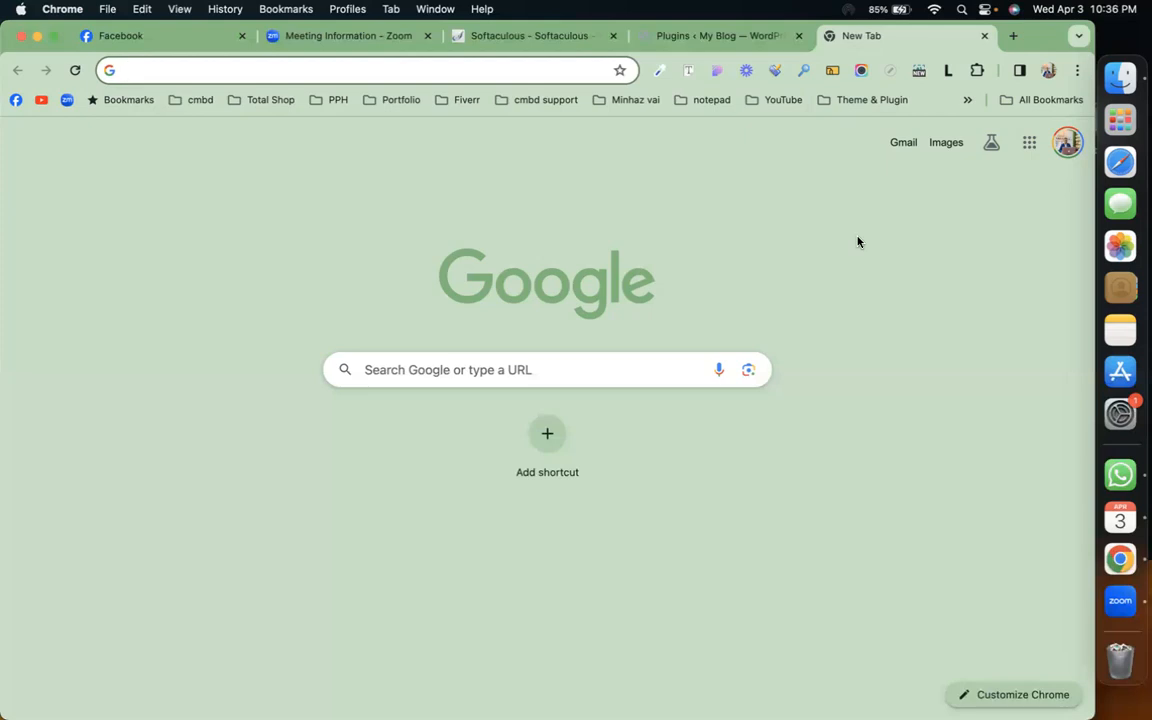
Open crocoblock.com in the empty browser tab and go to its pricing page.
{"action": "type", "text": "cro"}
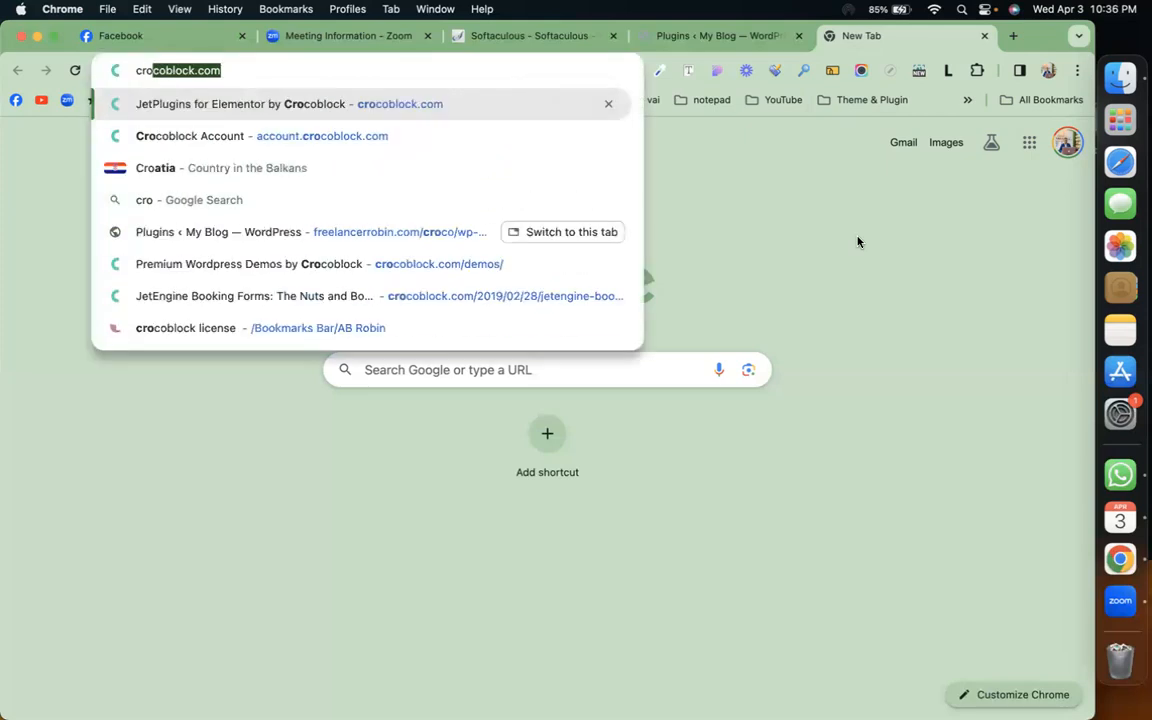
{"action": "key", "text": "Return"}
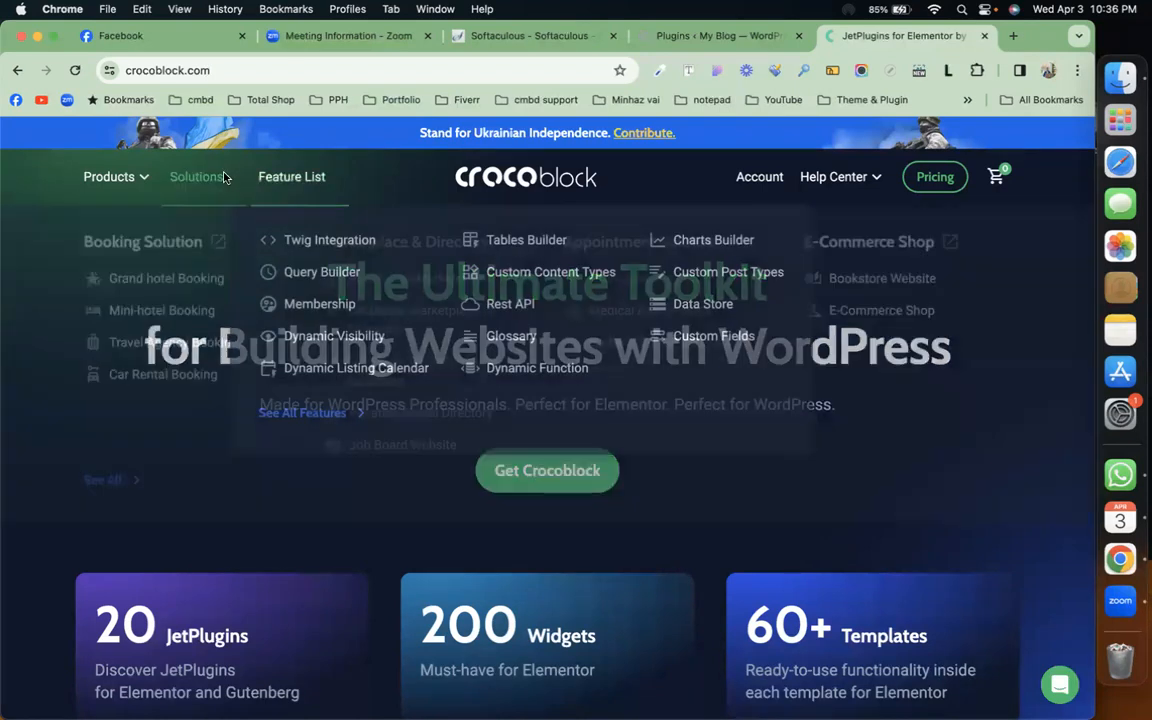
{"action": "mouse_move", "coordinate": [113, 176]}
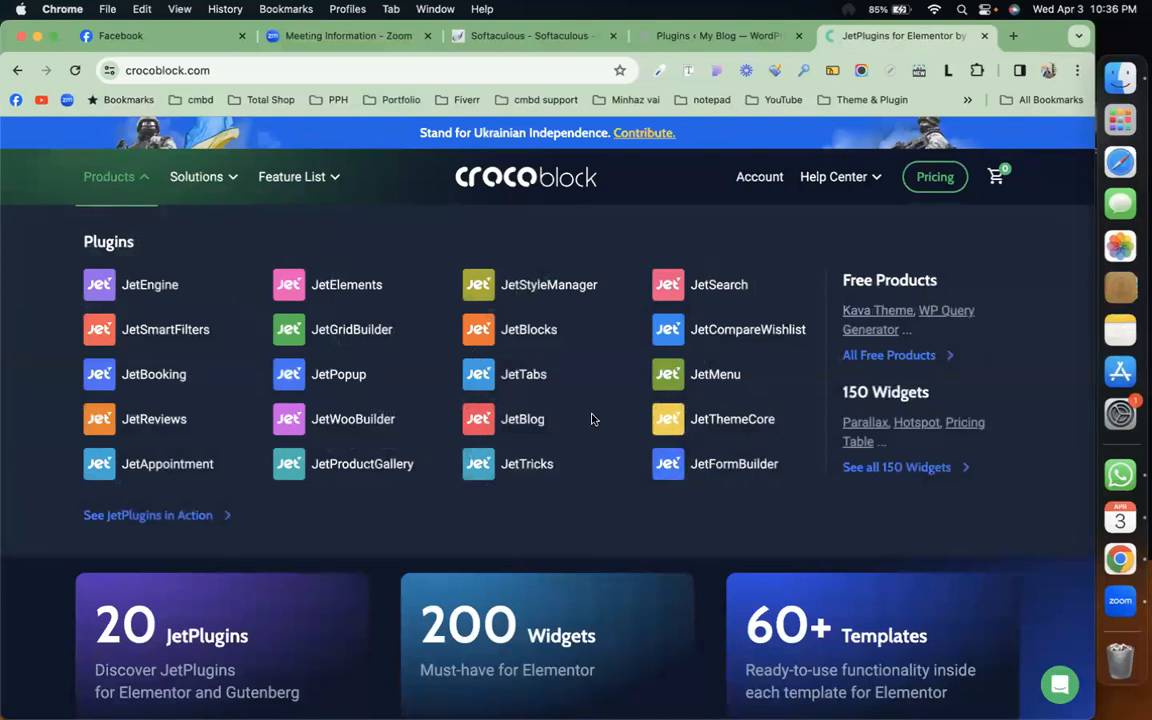
{"action": "left_click", "coordinate": [945, 178]}
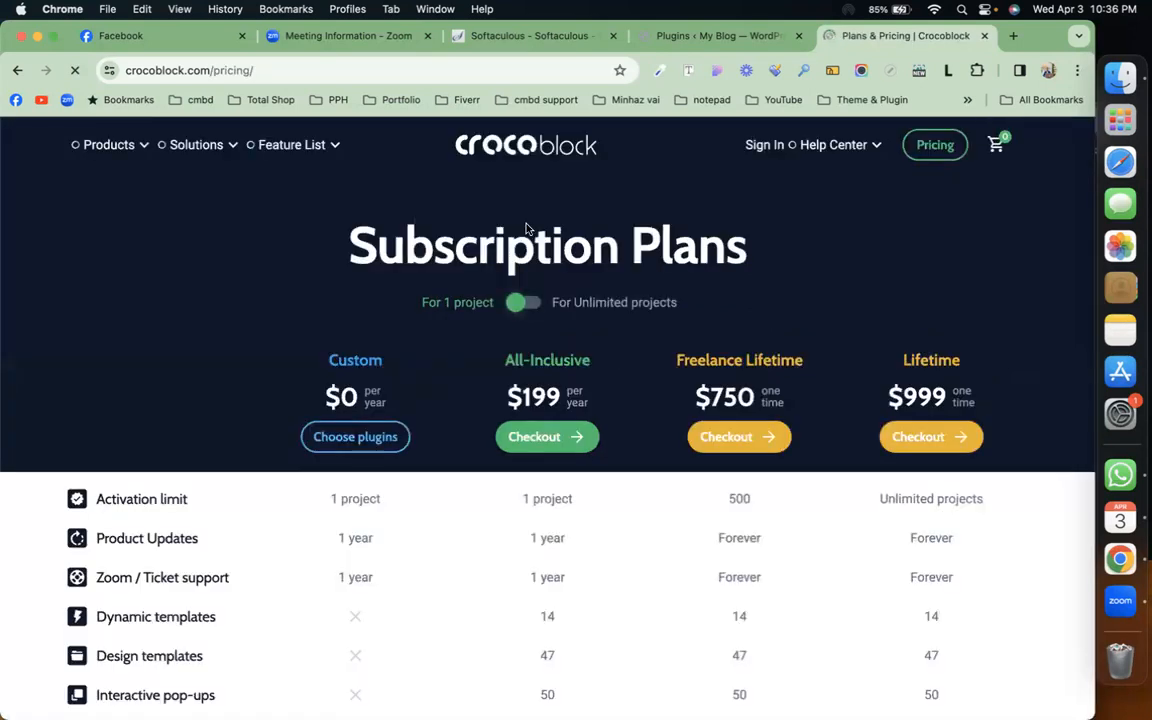
Examine the Crocoblock subscription plans, comparing their prices, activation limits, templates and the individual JetPlugins included in each.
{"action": "scroll", "coordinate": [548, 375], "scroll_direction": "down", "scroll_amount": 5}
{"action": "scroll", "coordinate": [548, 375], "scroll_direction": "up", "scroll_amount": 4}
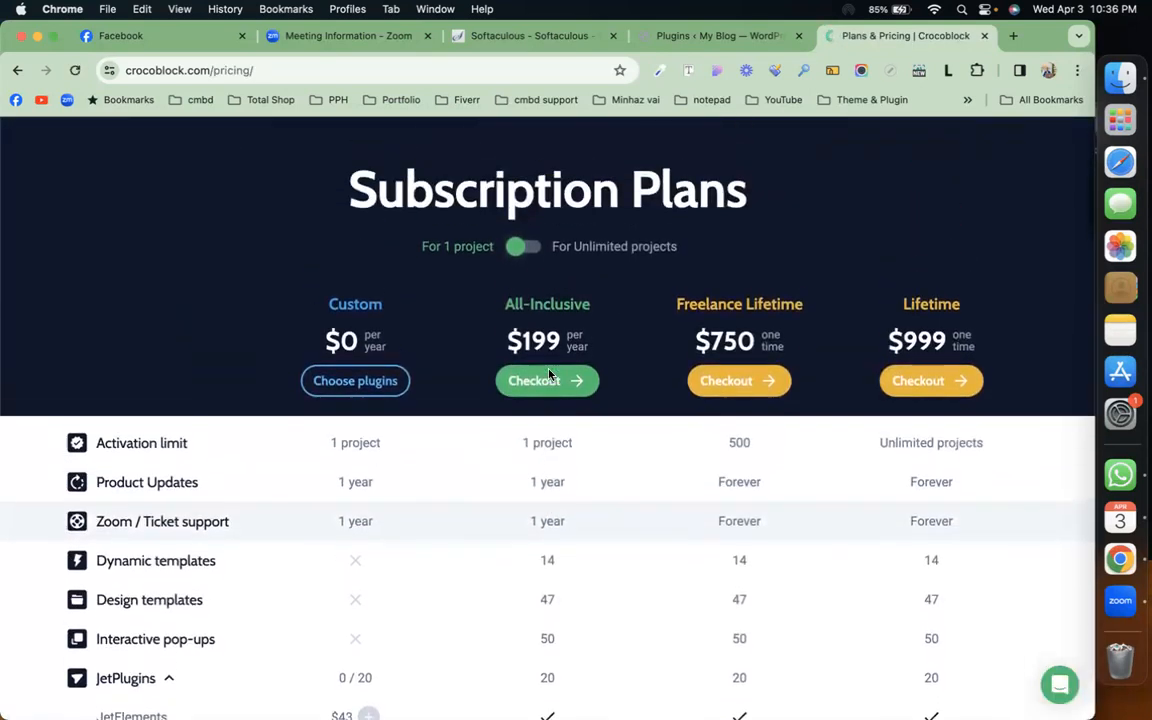
{"action": "scroll", "coordinate": [549, 375], "scroll_direction": "up", "scroll_amount": 1}
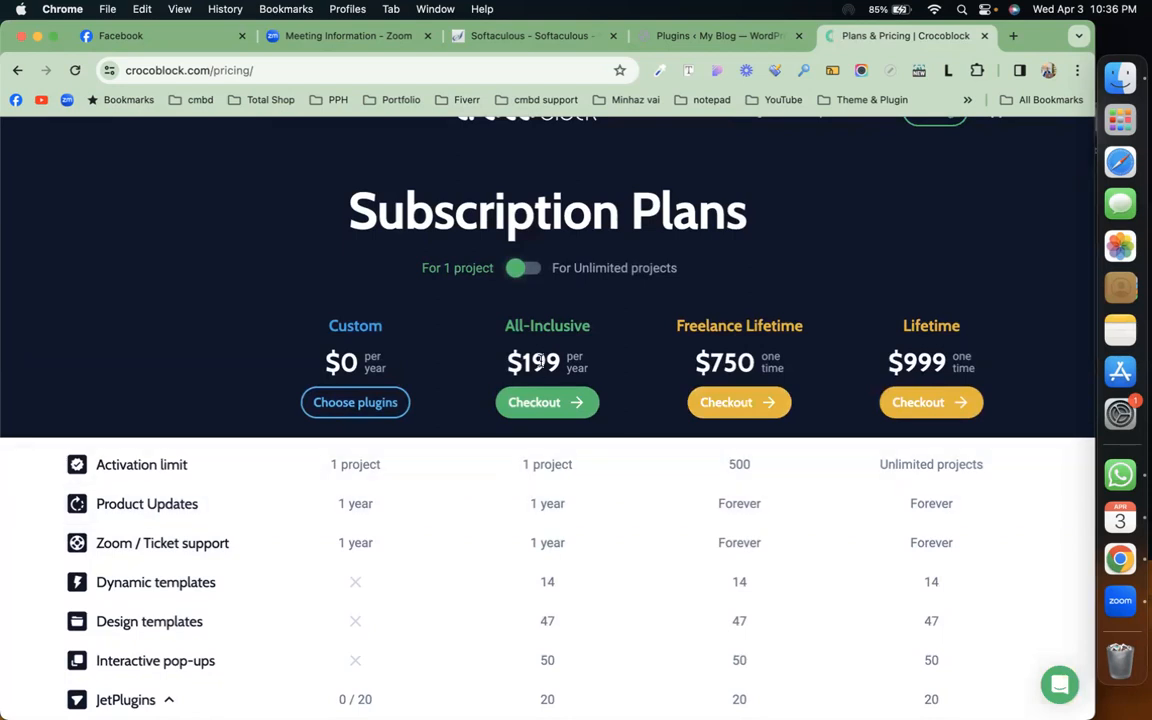
{"action": "scroll", "coordinate": [595, 536], "scroll_direction": "down", "scroll_amount": 3}
{"action": "scroll", "coordinate": [595, 536], "scroll_direction": "down", "scroll_amount": 1}
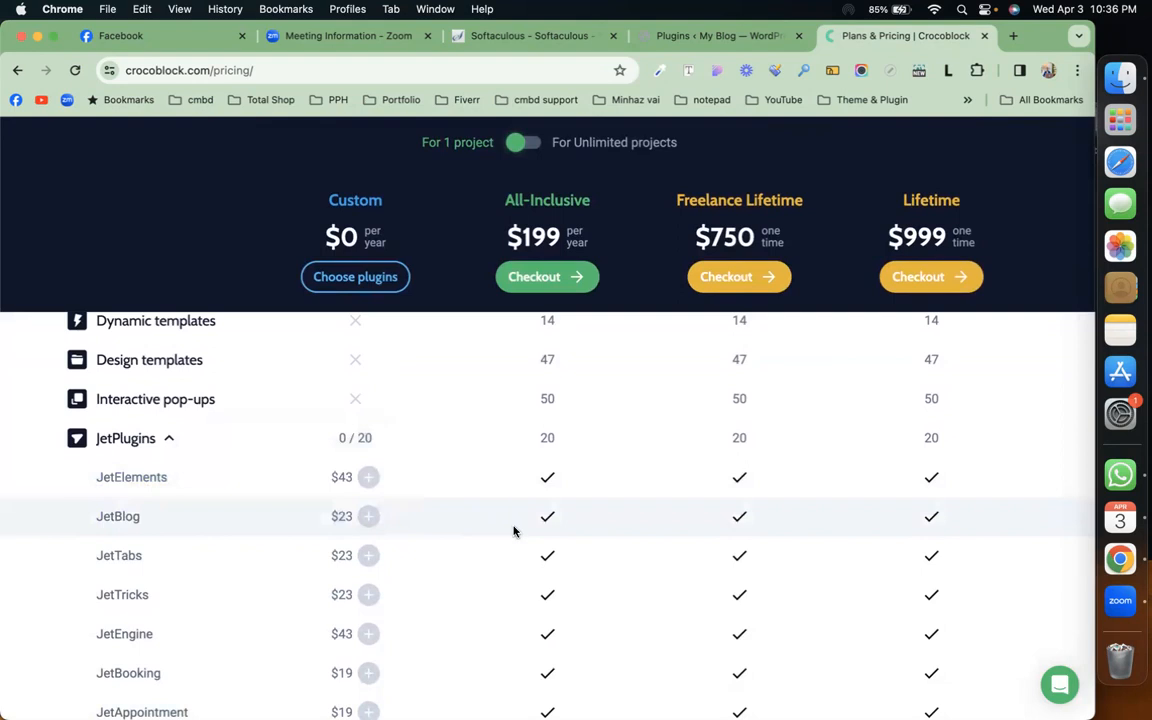
{"action": "scroll", "coordinate": [550, 596], "scroll_direction": "down", "scroll_amount": 1}
{"action": "scroll", "coordinate": [554, 598], "scroll_direction": "up", "scroll_amount": 2}
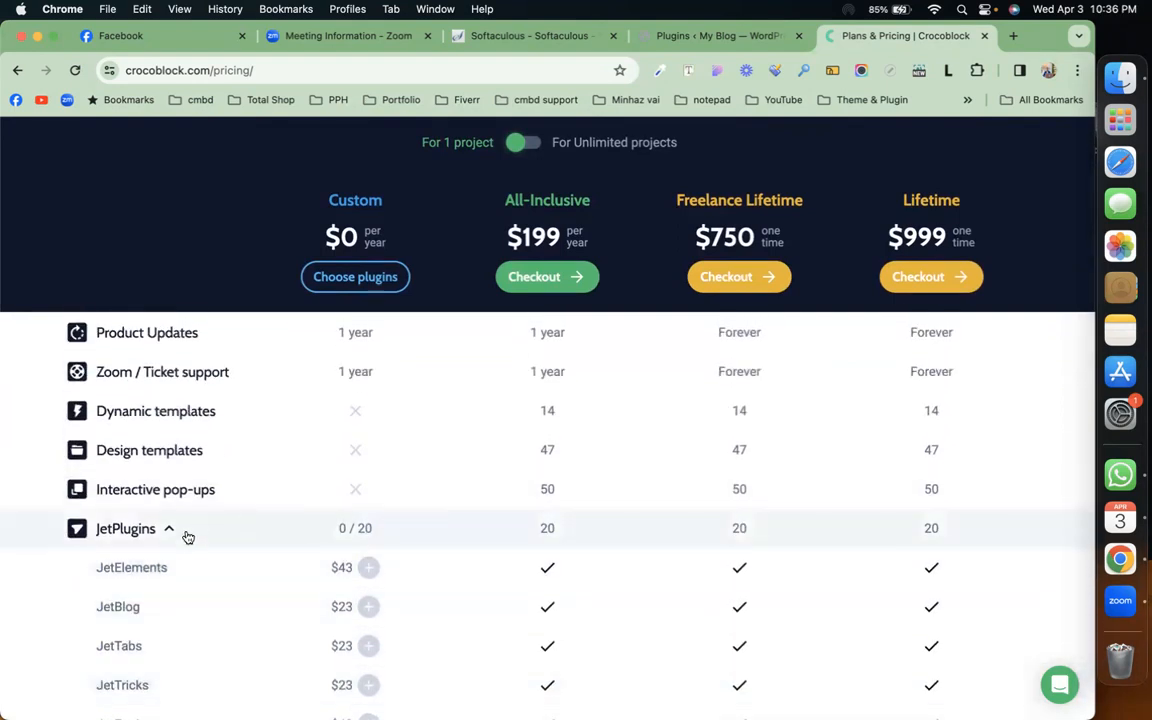
{"action": "scroll", "coordinate": [185, 545], "scroll_direction": "down", "scroll_amount": 3}
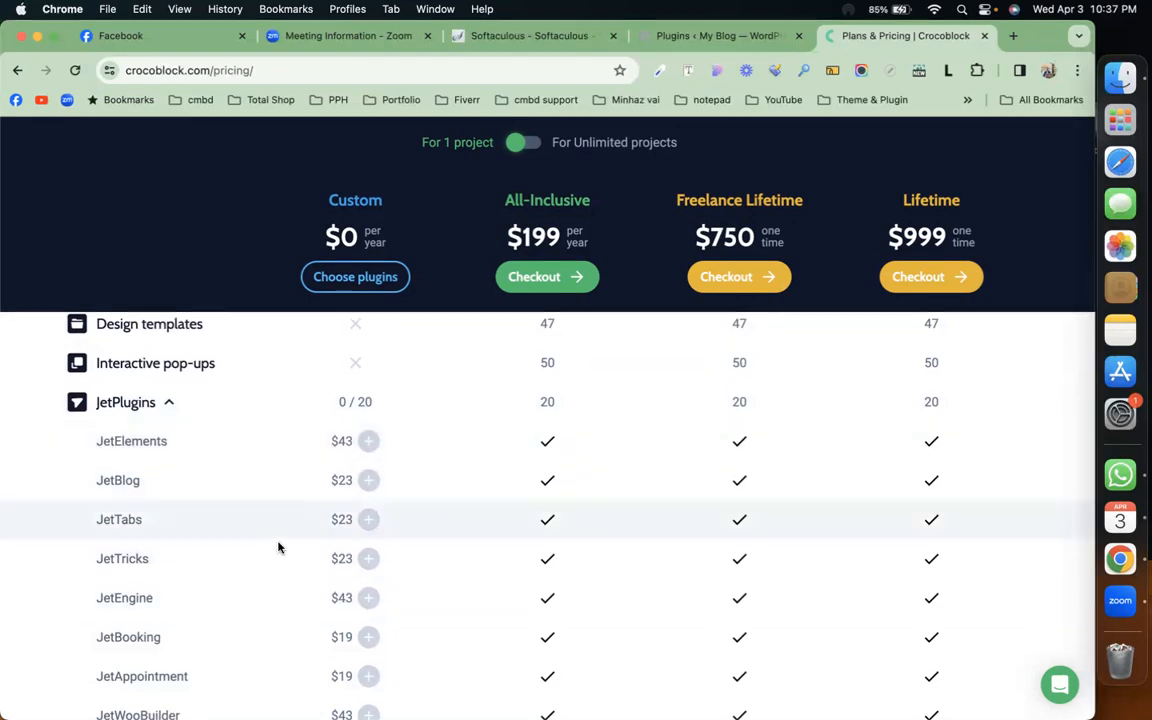
{"action": "scroll", "coordinate": [279, 596], "scroll_direction": "down", "scroll_amount": 4}
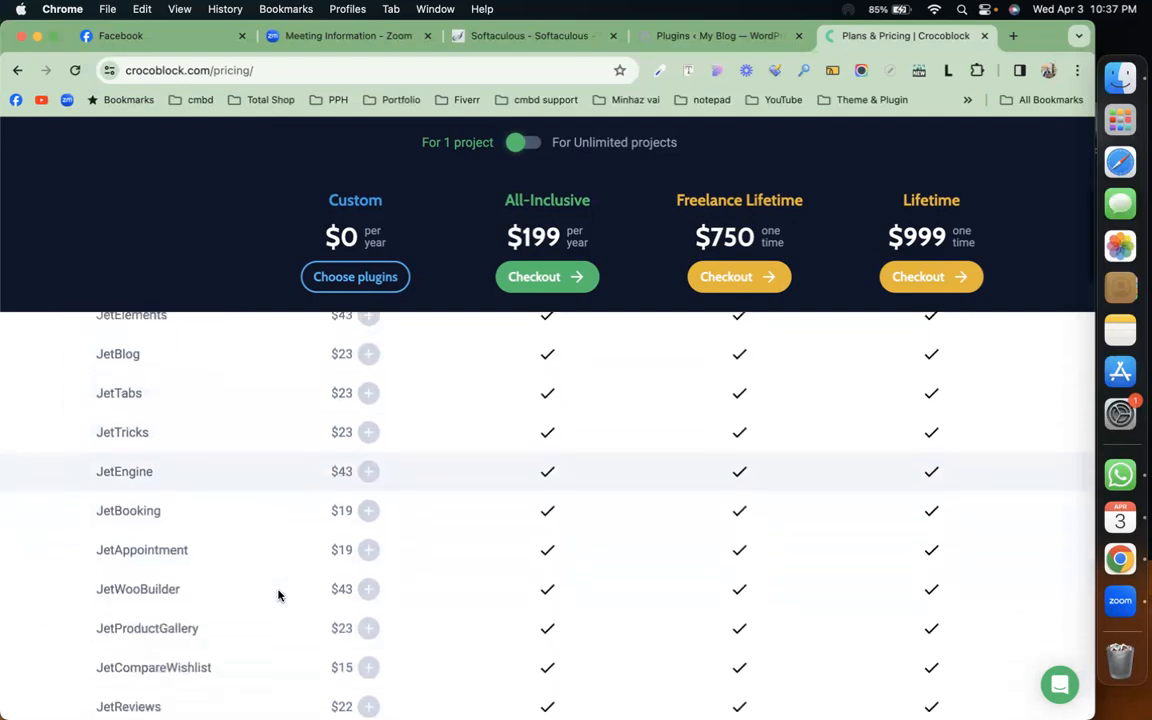
{"action": "scroll", "coordinate": [288, 568], "scroll_direction": "down", "scroll_amount": 5}
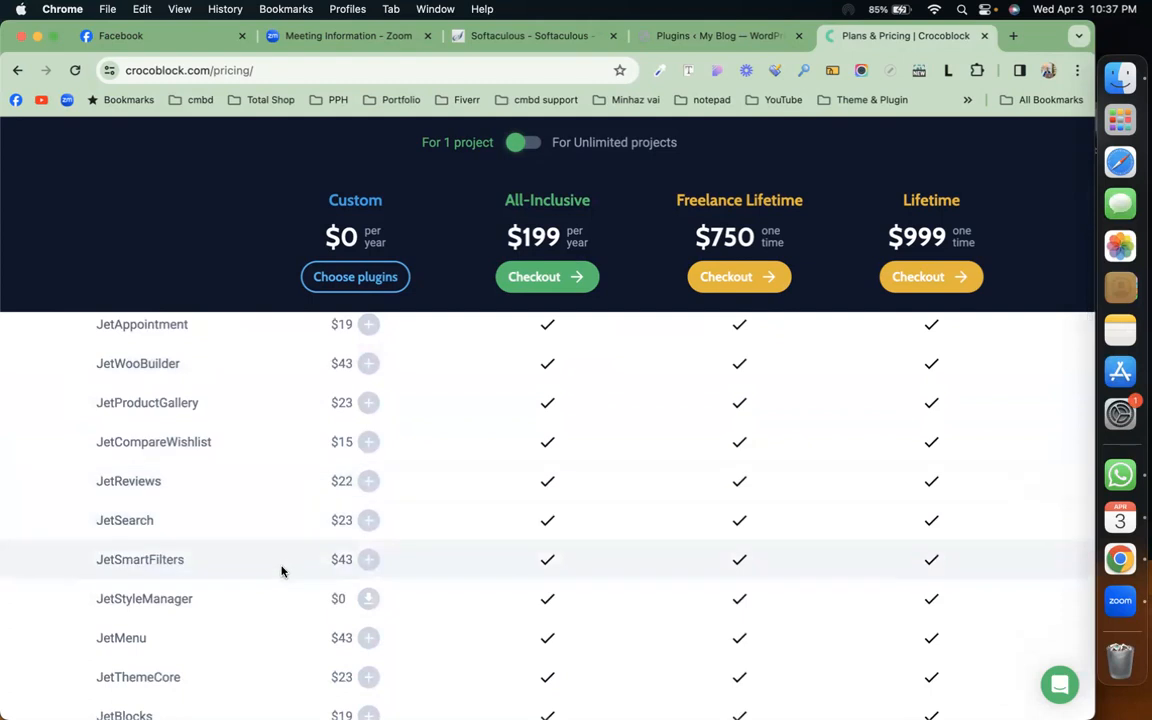
{"action": "scroll", "coordinate": [283, 568], "scroll_direction": "down", "scroll_amount": 3}
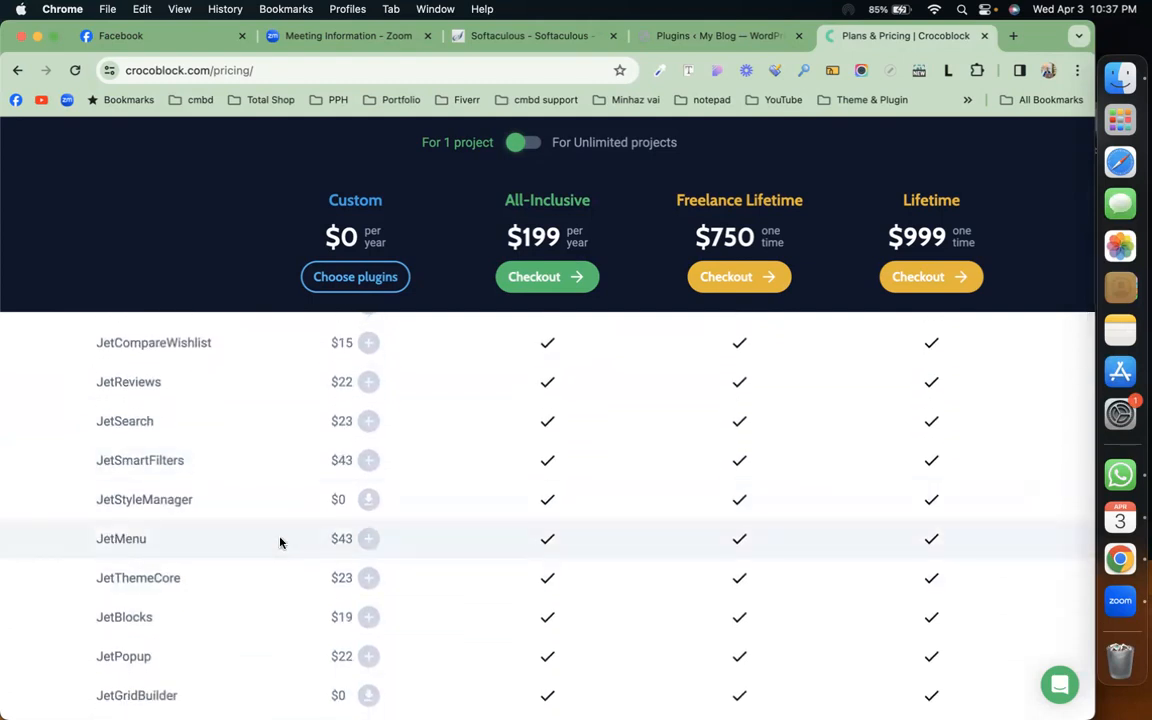
{"action": "scroll", "coordinate": [280, 542], "scroll_direction": "down", "scroll_amount": 3}
{"action": "scroll", "coordinate": [280, 542], "scroll_direction": "up", "scroll_amount": 2}
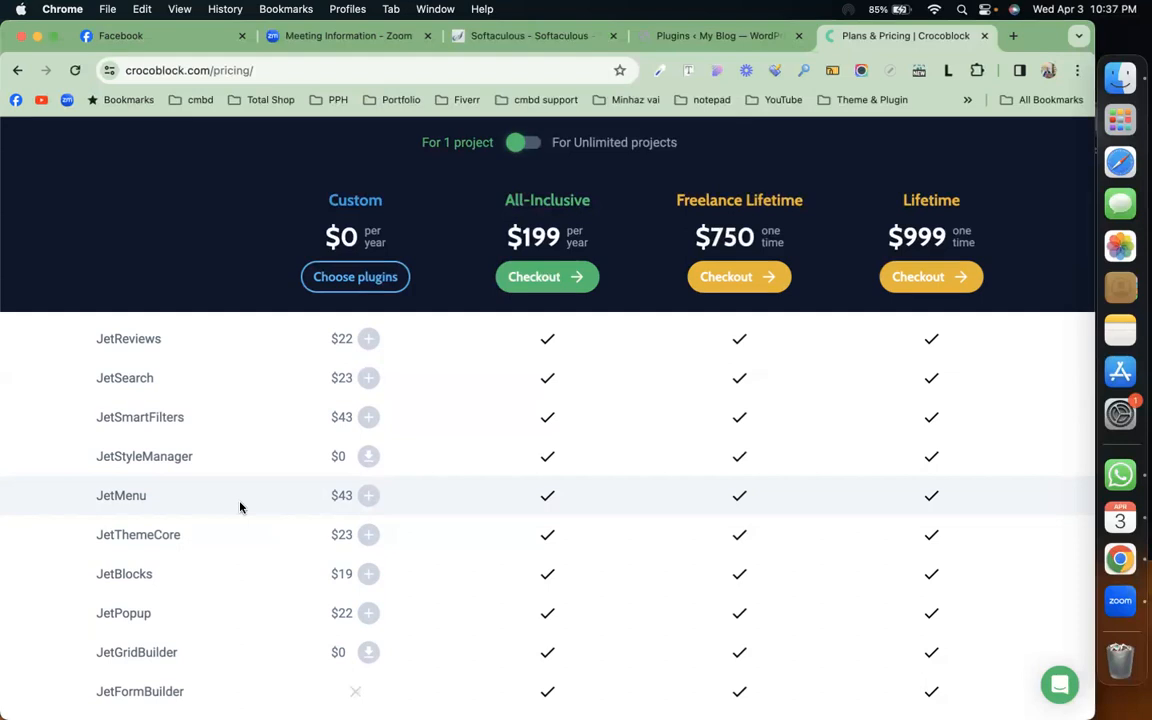
{"action": "scroll", "coordinate": [240, 507], "scroll_direction": "up", "scroll_amount": 10}
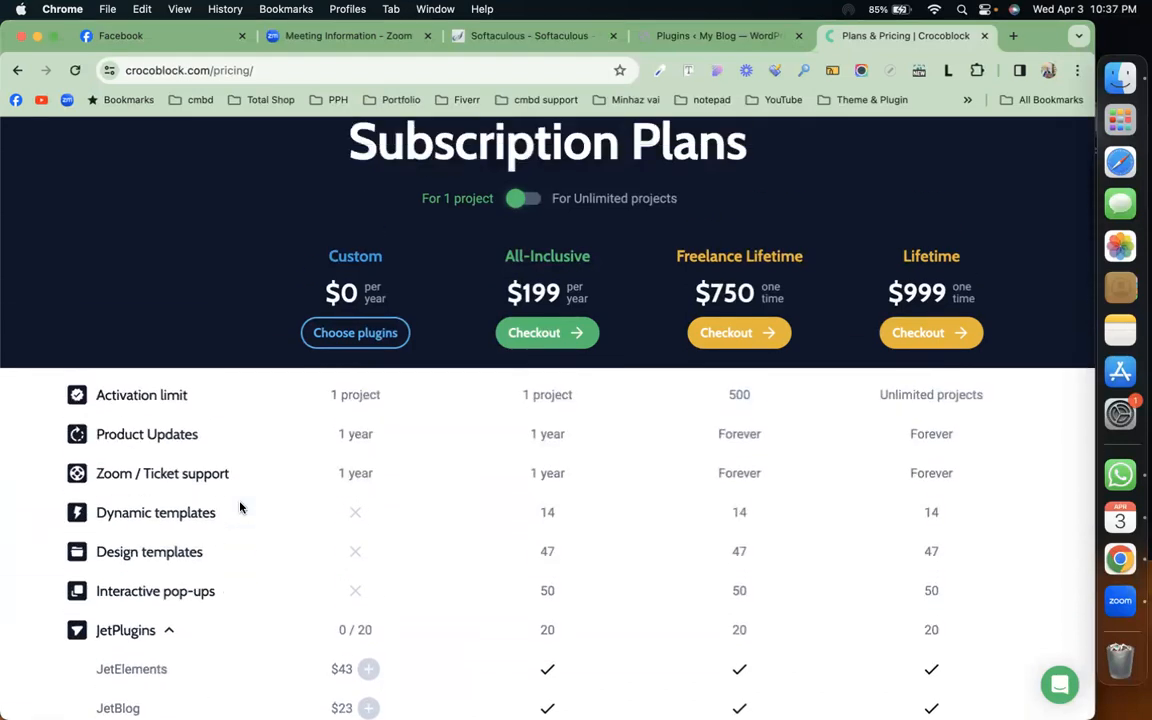
{"action": "scroll", "coordinate": [240, 507], "scroll_direction": "down", "scroll_amount": 4}
{"action": "scroll", "coordinate": [247, 532], "scroll_direction": "up", "scroll_amount": 6}
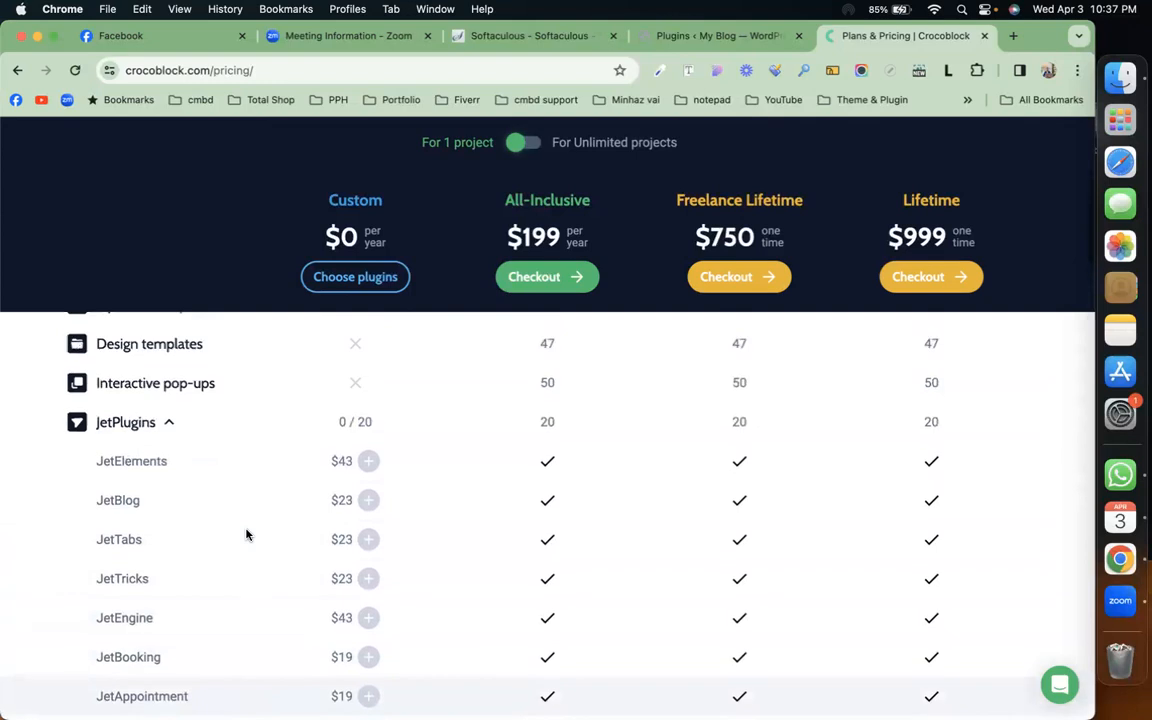
{"action": "scroll", "coordinate": [548, 579], "scroll_direction": "down", "scroll_amount": 5}
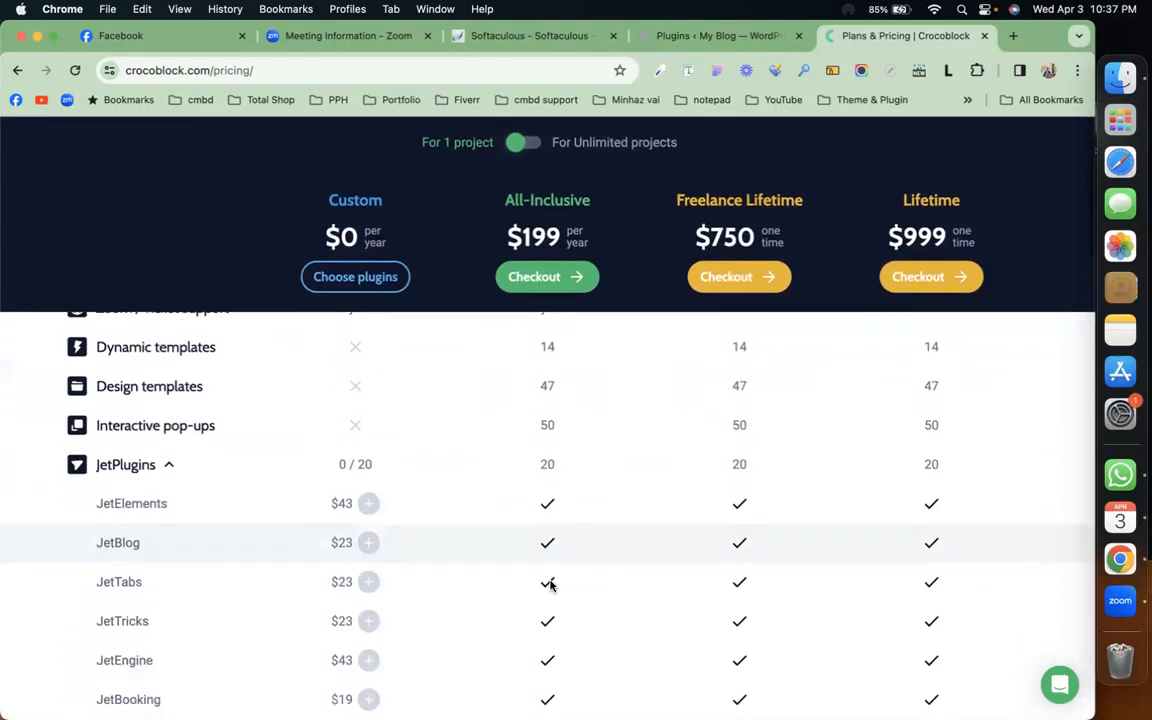
{"action": "scroll", "coordinate": [549, 565], "scroll_direction": "up", "scroll_amount": 4}
{"action": "scroll", "coordinate": [549, 563], "scroll_direction": "up", "scroll_amount": 1}
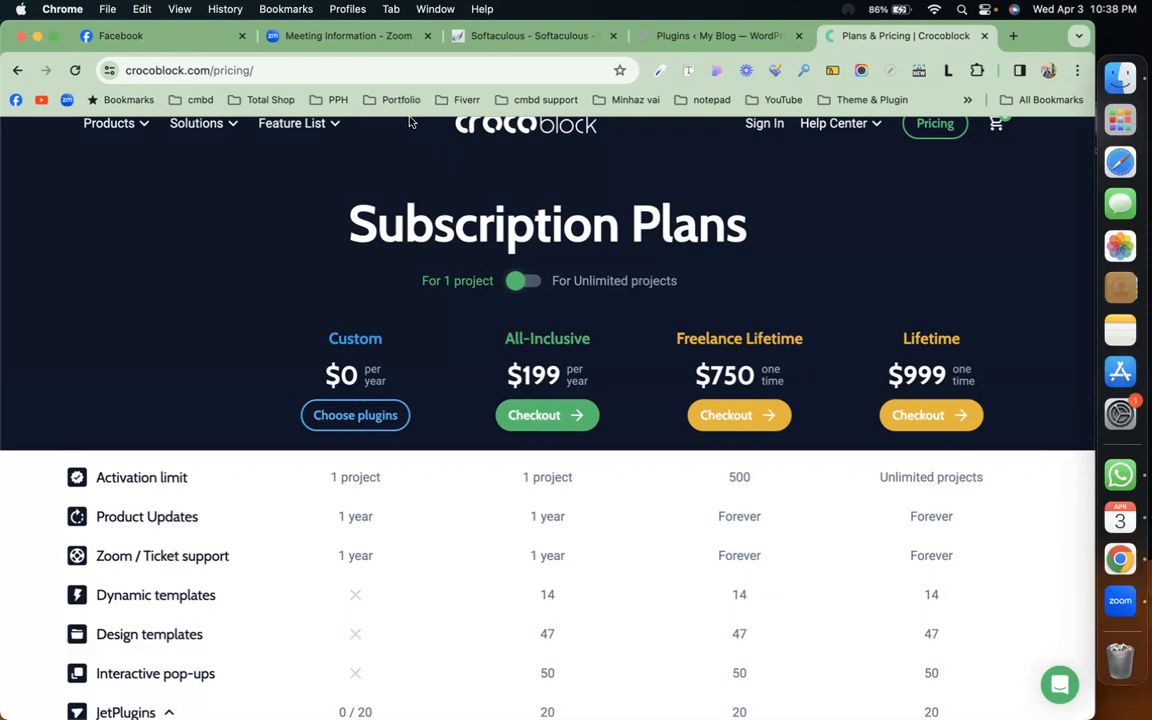
In the WordPress admin, search the plugin directory for "elementor", then install and activate Elementor Website Builder.
{"action": "left_click", "coordinate": [669, 37]}
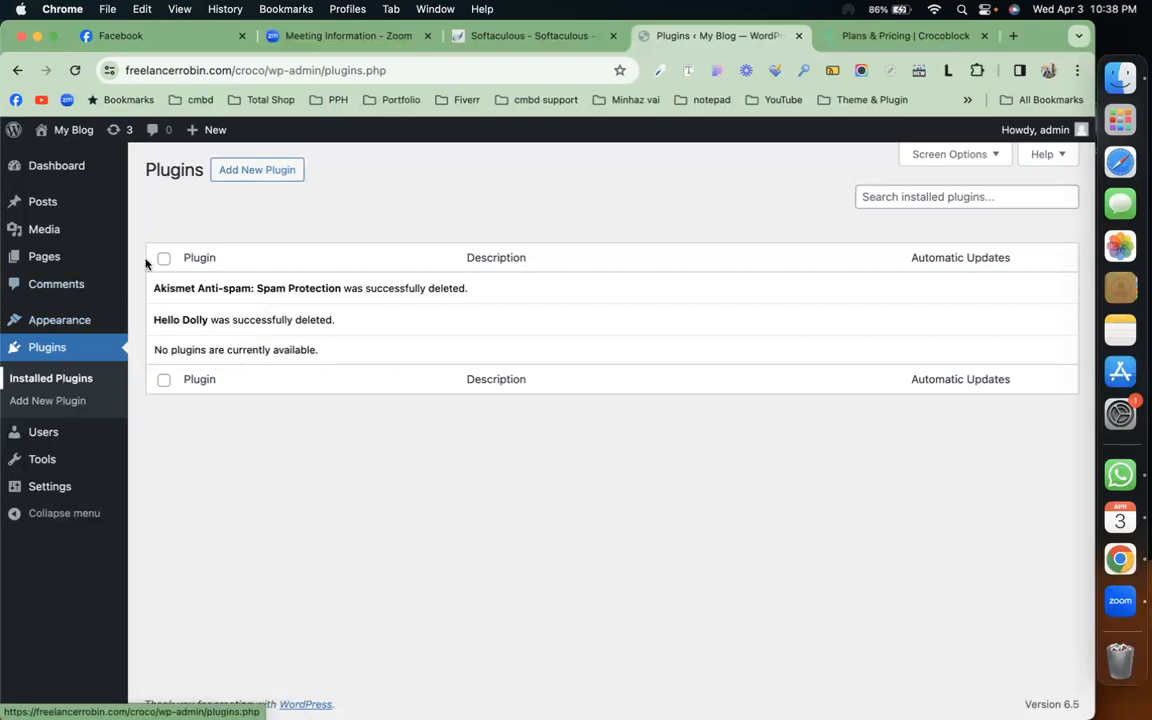
{"action": "left_click", "coordinate": [280, 171]}
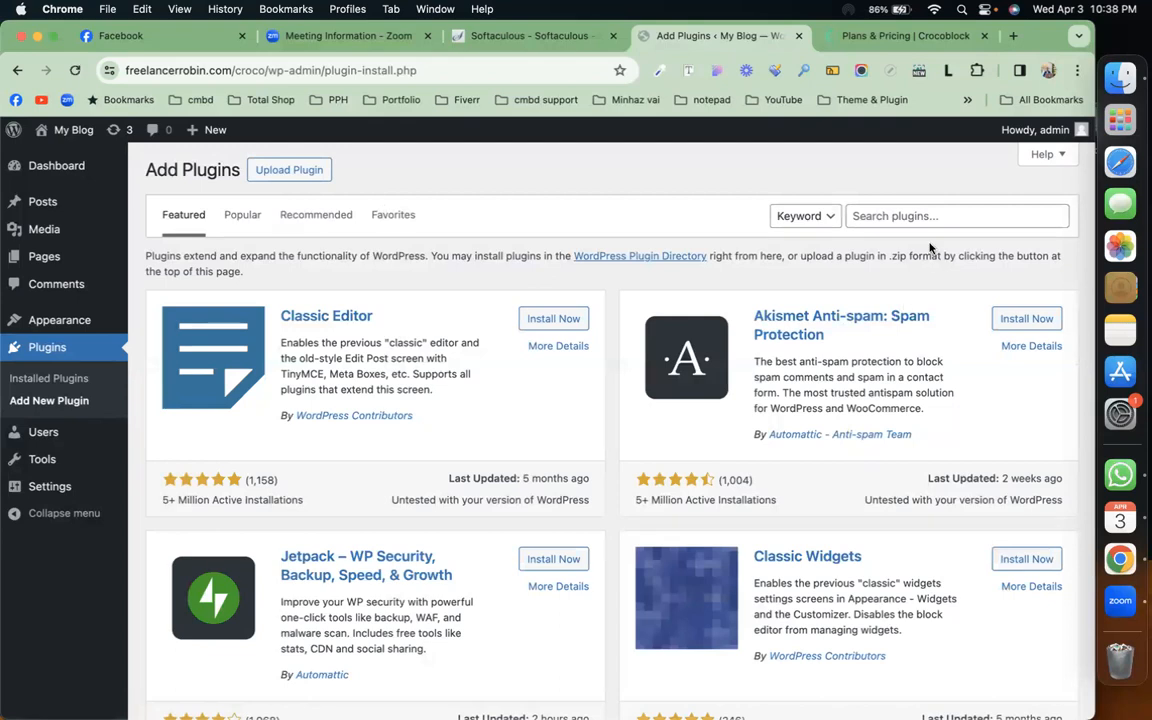
{"action": "left_click", "coordinate": [932, 216]}
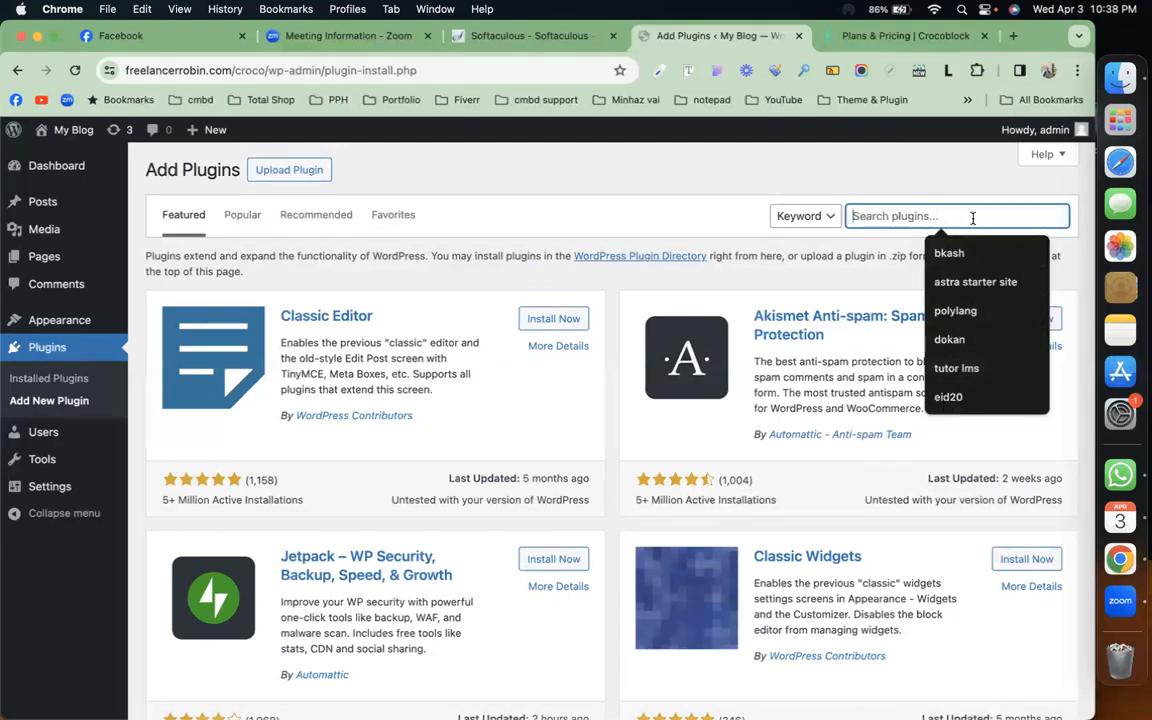
{"action": "type", "text": "elem"}
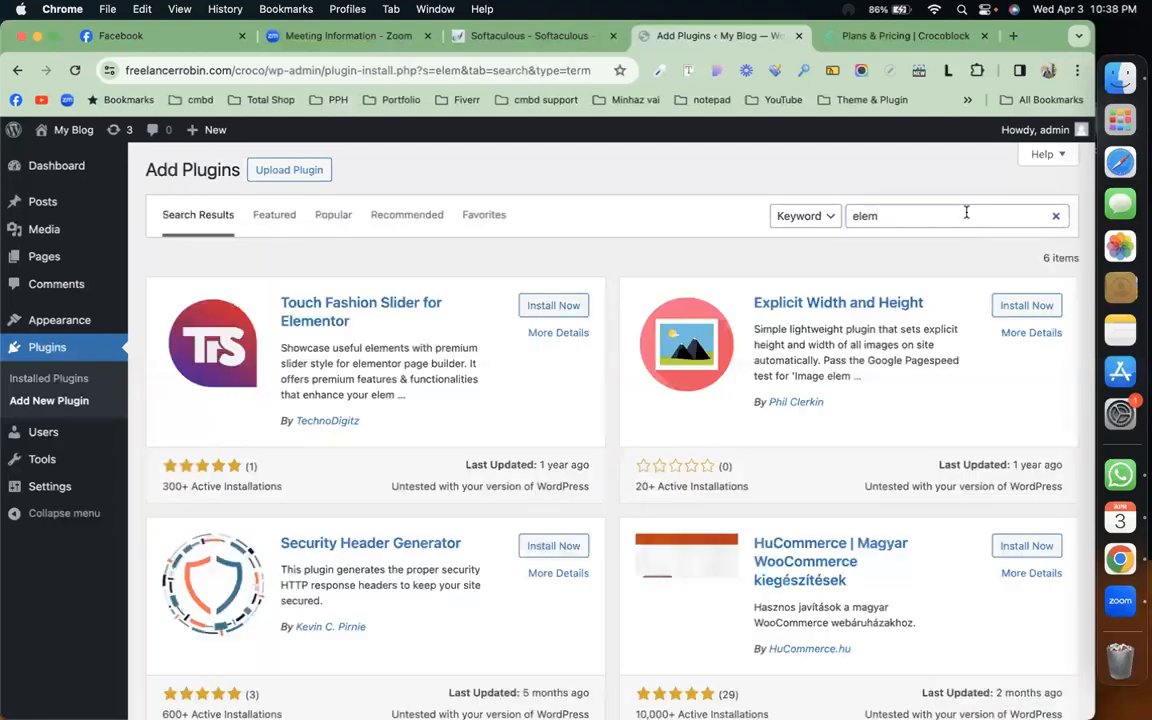
{"action": "left_click", "coordinate": [967, 215]}
{"action": "left_click", "coordinate": [960, 253]}
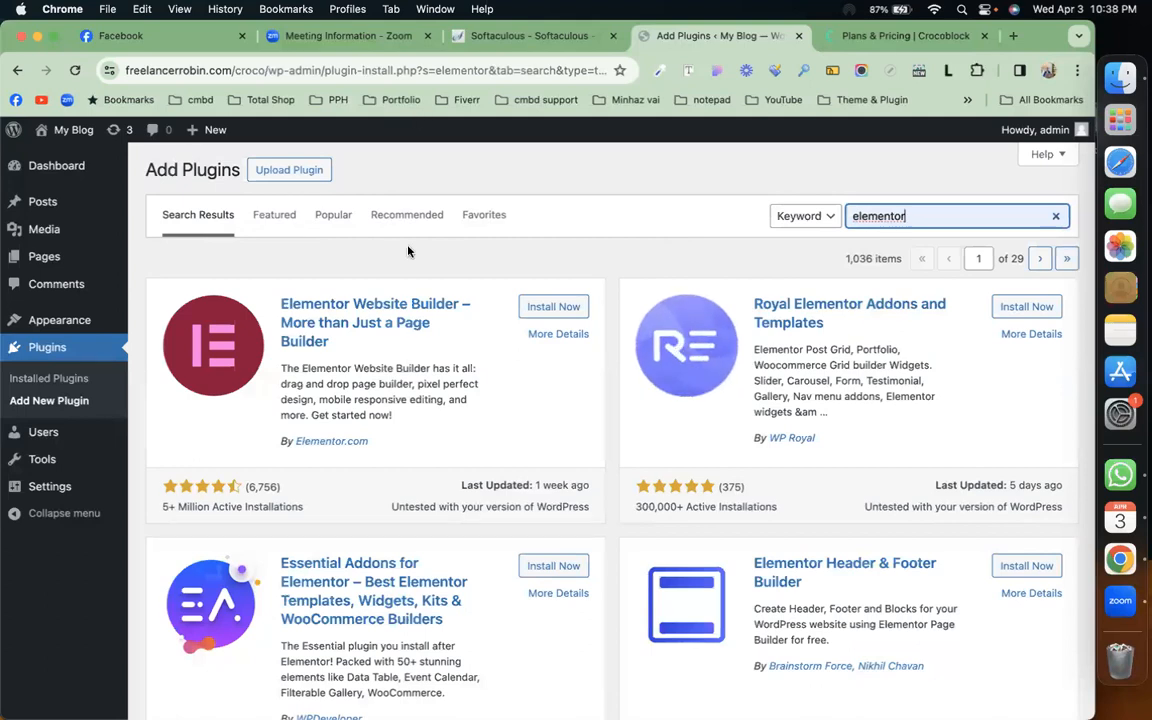
{"action": "left_click", "coordinate": [540, 307]}
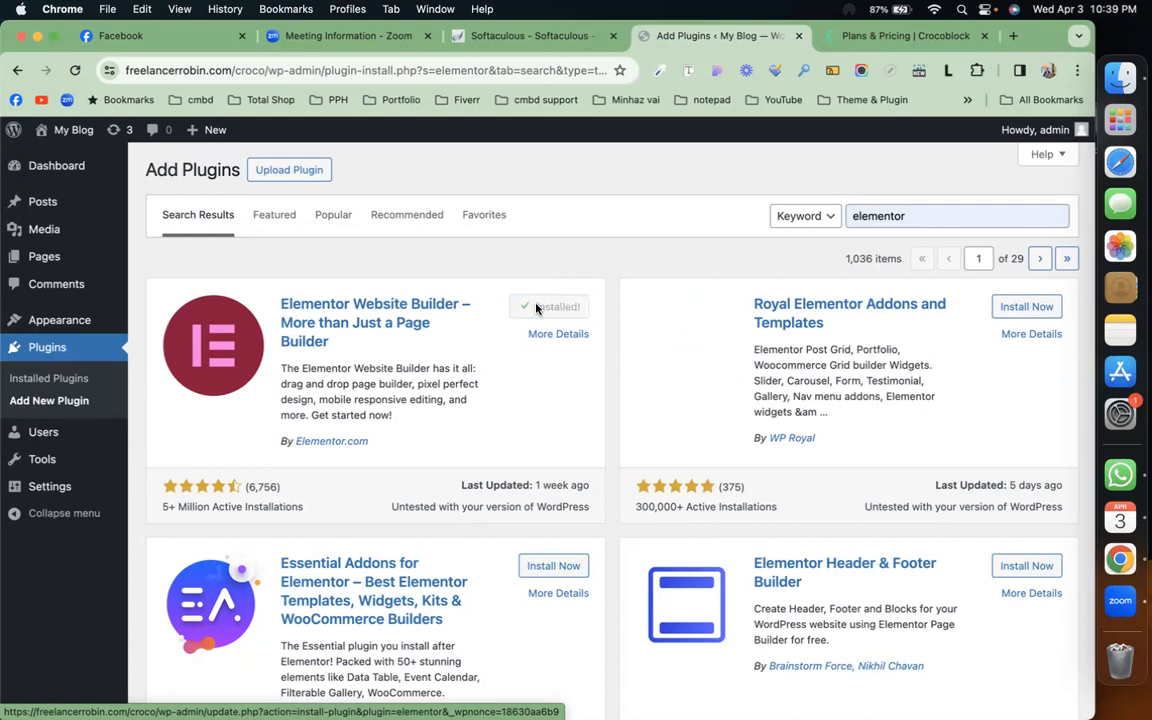
{"action": "left_click", "coordinate": [559, 307]}
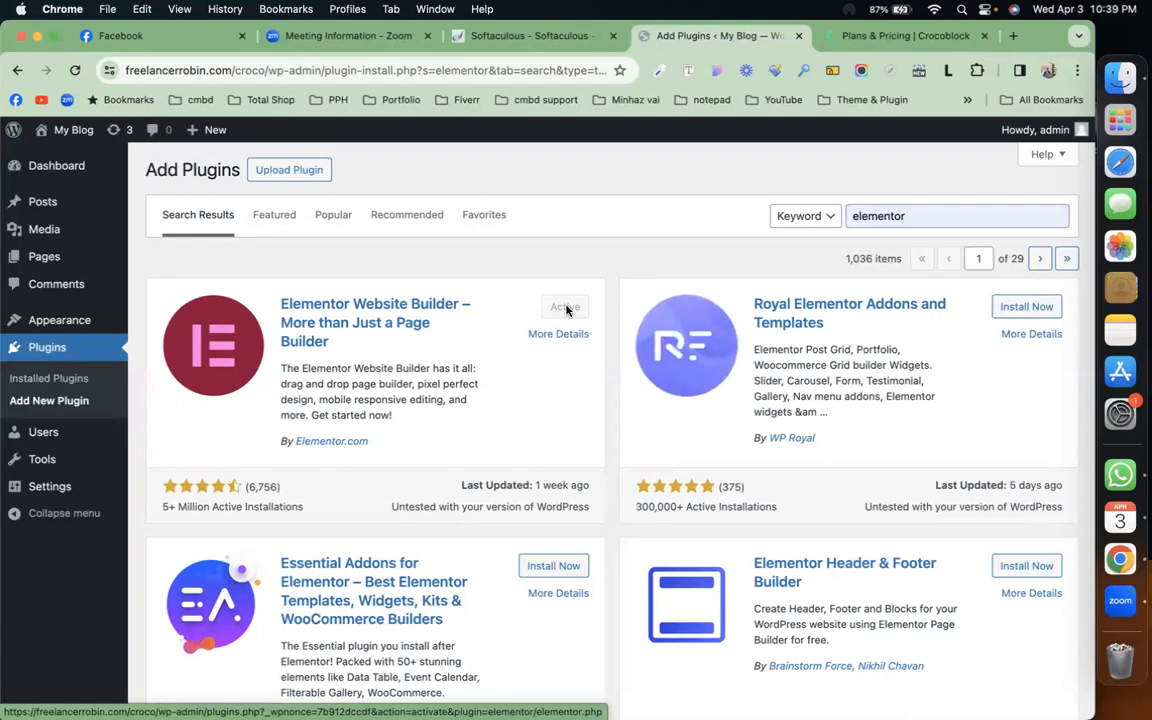
Try to install the plugin file elementor-pro-3_12_2.zip from the Downloads folder, and close the Elementor onboarding wizard.
{"action": "left_click", "coordinate": [320, 172]}
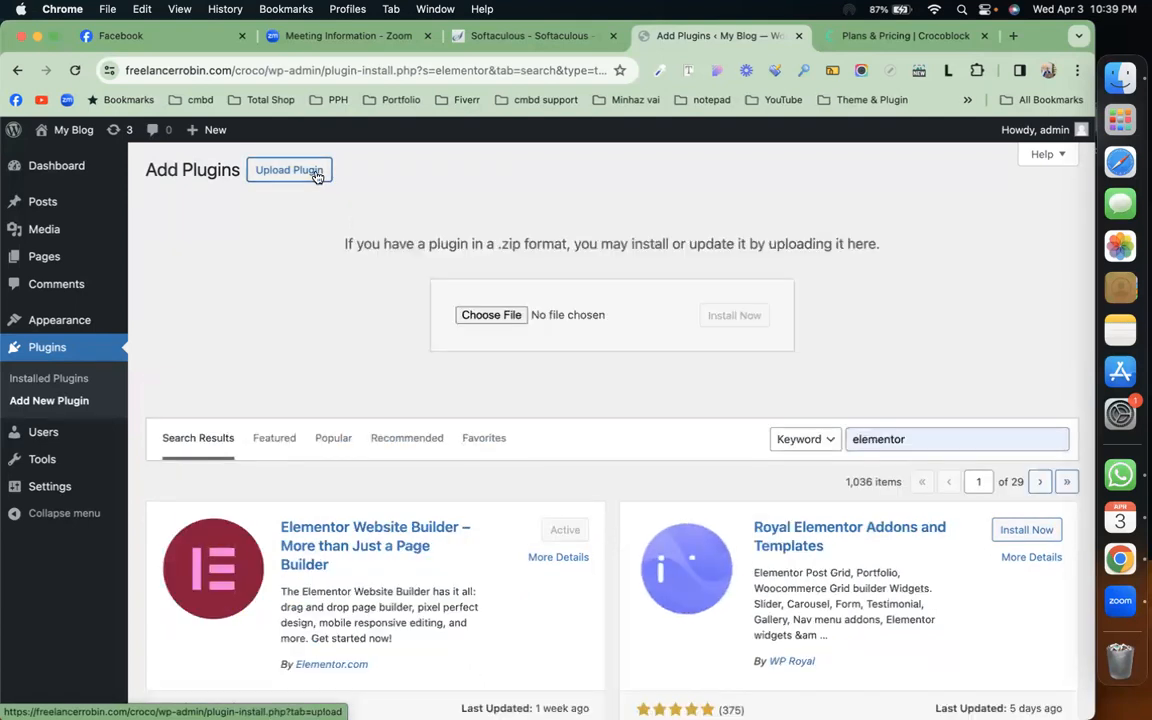
{"action": "left_click", "coordinate": [491, 315]}
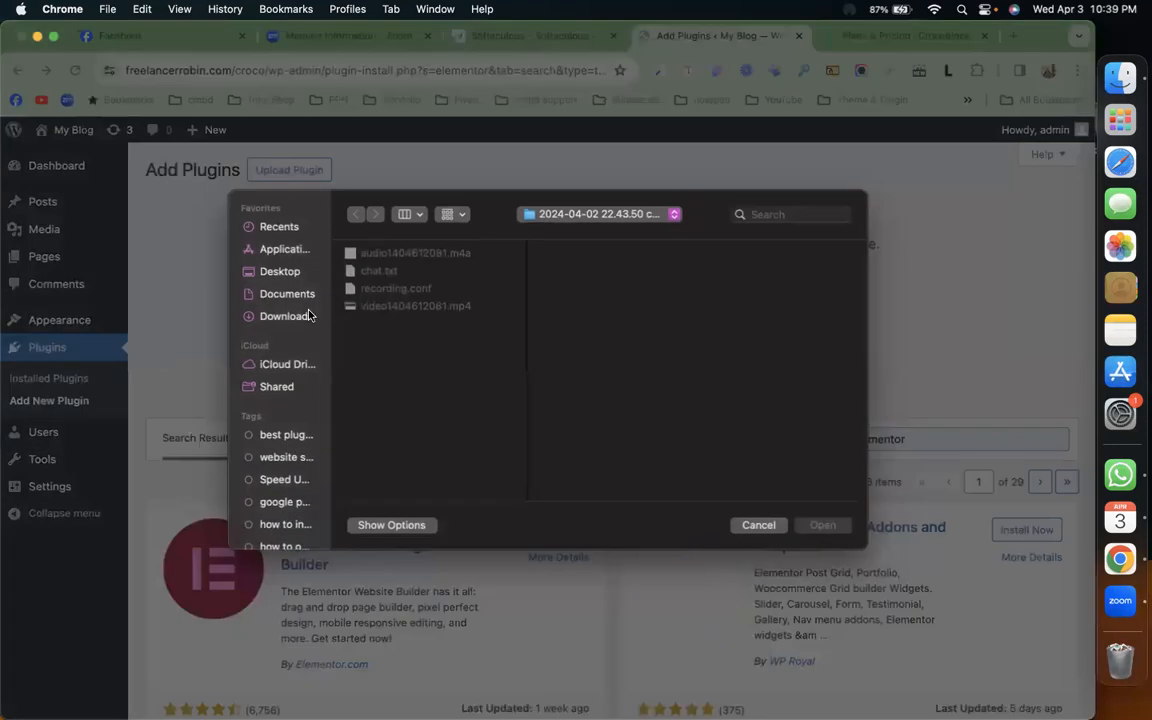
{"action": "left_click", "coordinate": [284, 316]}
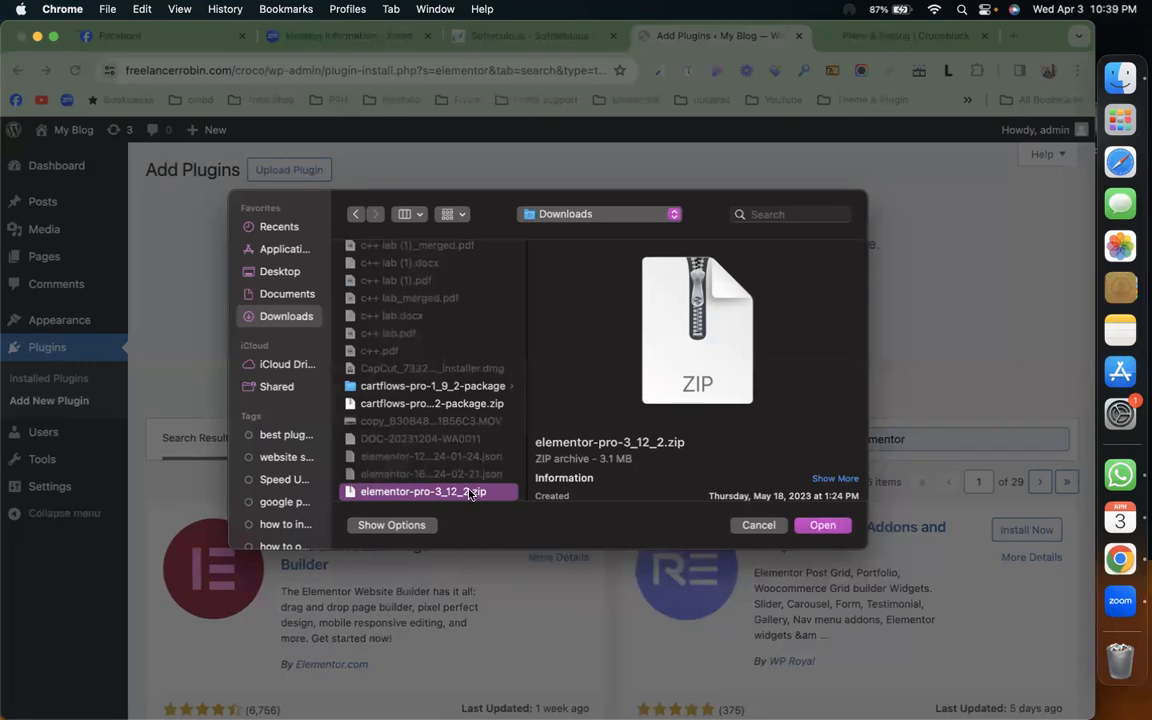
{"action": "left_click", "coordinate": [820, 525]}
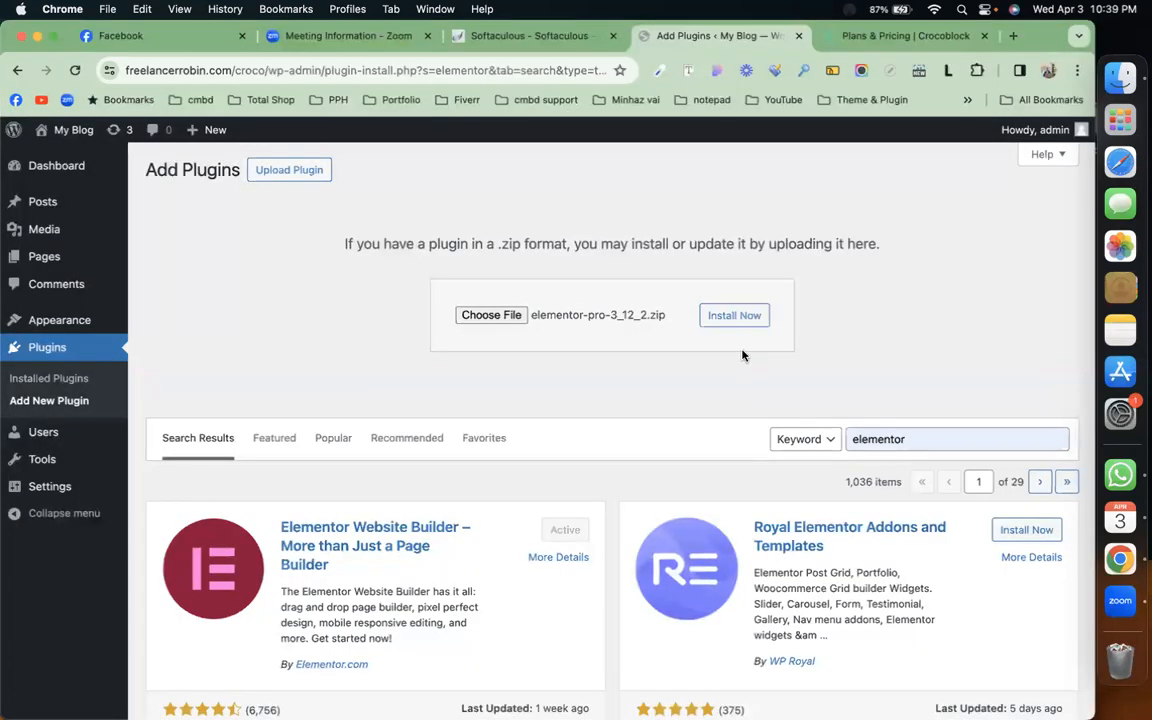
{"action": "left_click", "coordinate": [748, 312]}
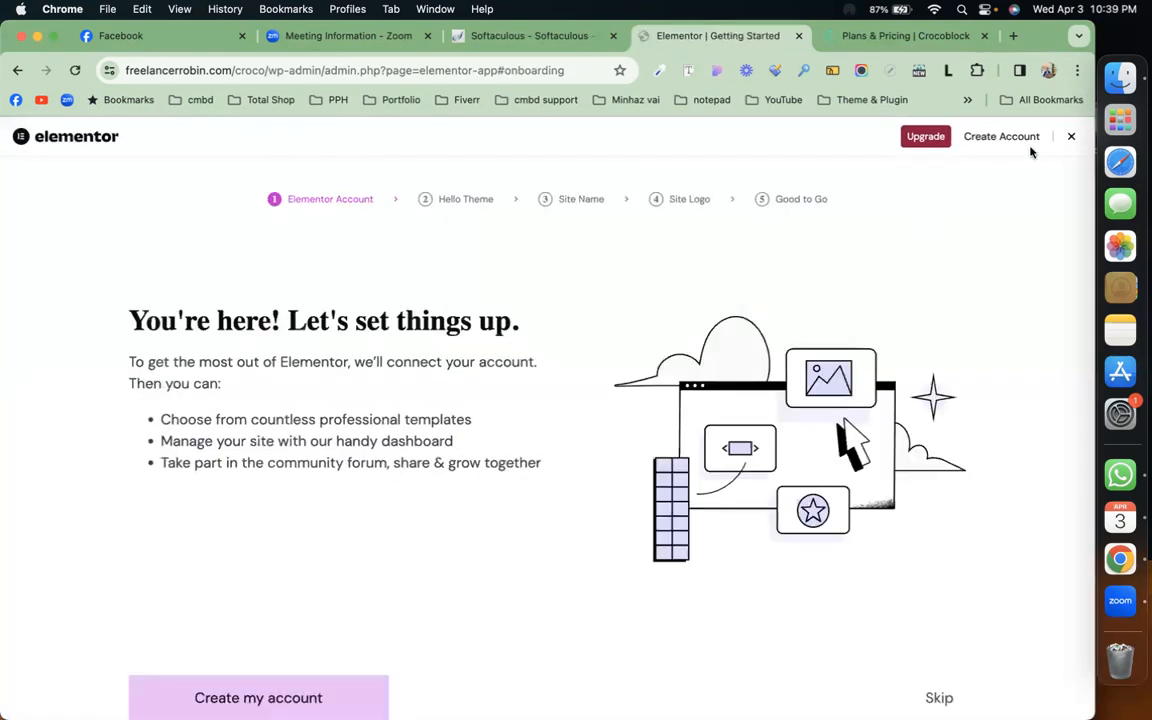
{"action": "left_click", "coordinate": [1071, 137]}
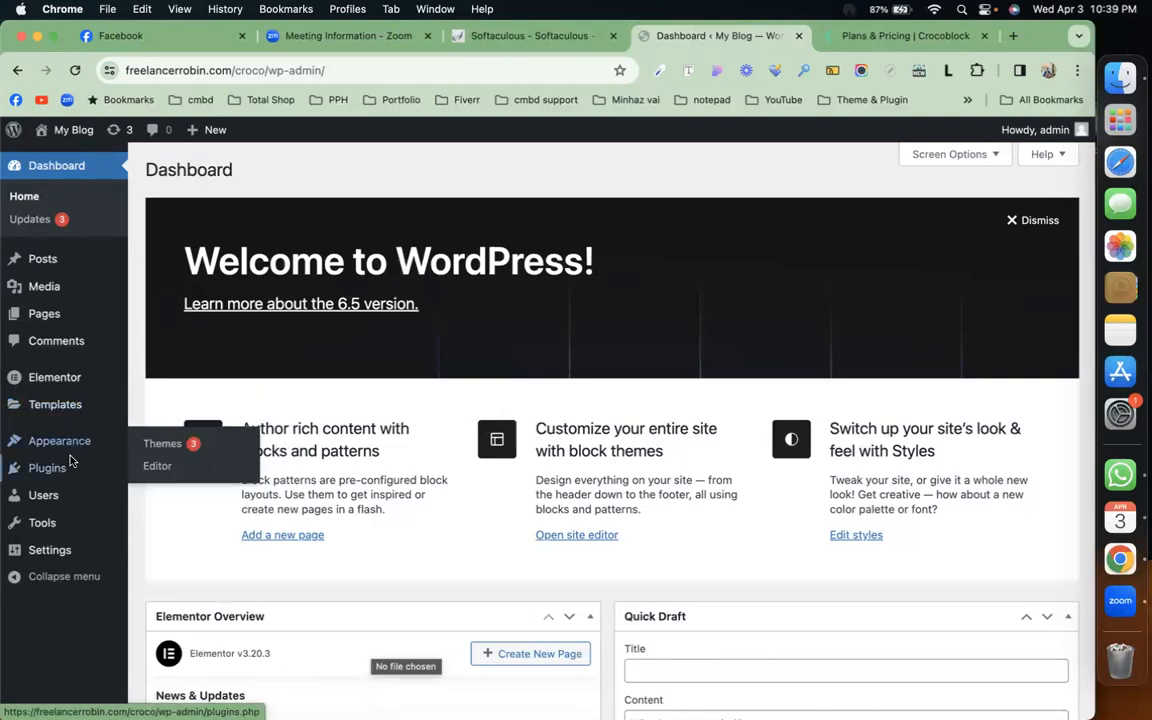
Return to adding plugins, upload elementor-pro-3_12_2.zip from Downloads, install it and activate it.
{"action": "mouse_move", "coordinate": [62, 469]}
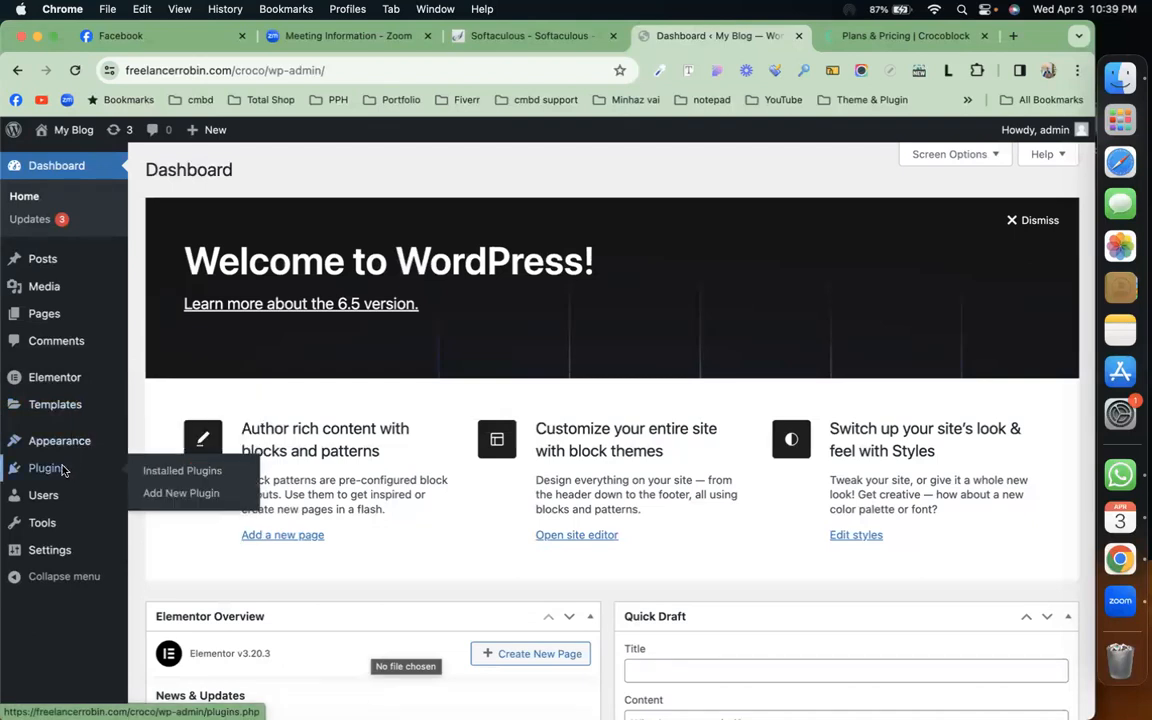
{"action": "left_click", "coordinate": [152, 470]}
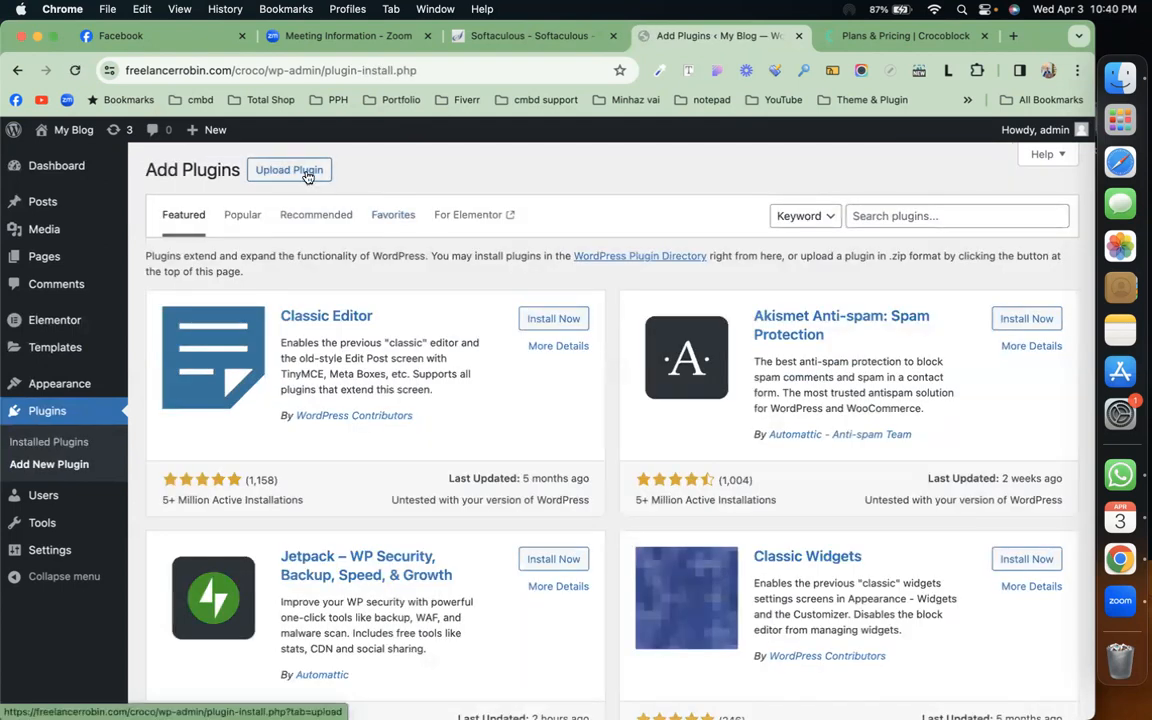
{"action": "left_click", "coordinate": [305, 178]}
{"action": "left_click", "coordinate": [490, 315]}
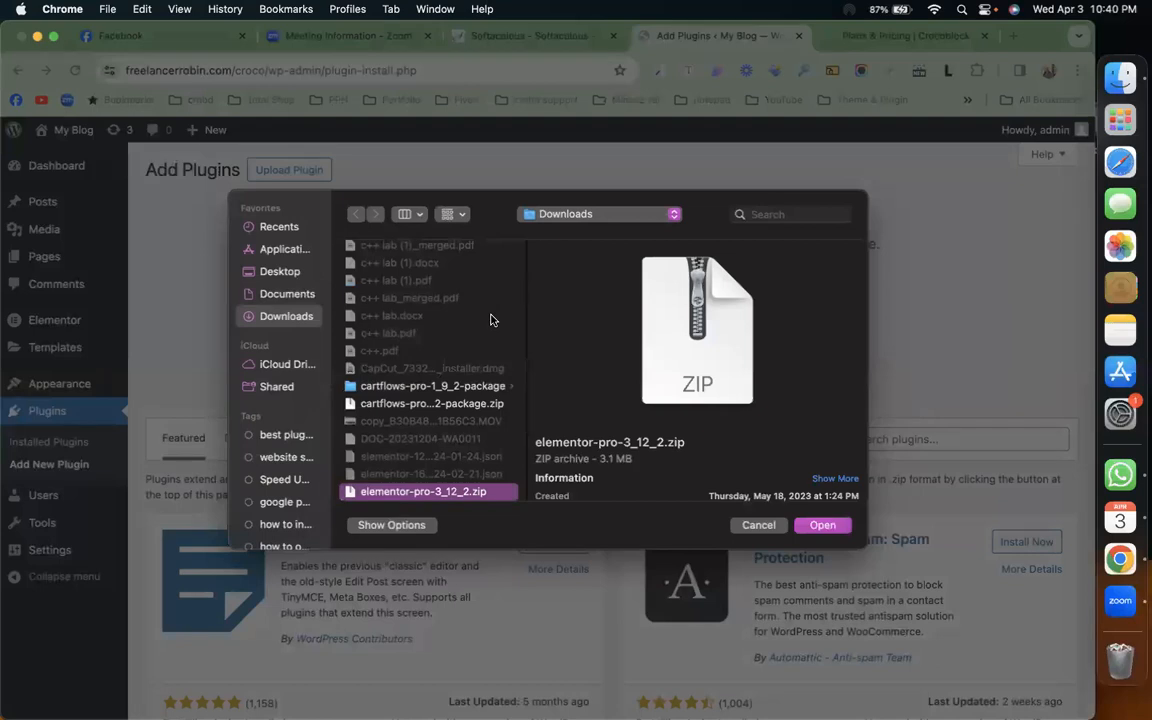
{"action": "left_click", "coordinate": [826, 525]}
{"action": "left_click", "coordinate": [734, 316]}
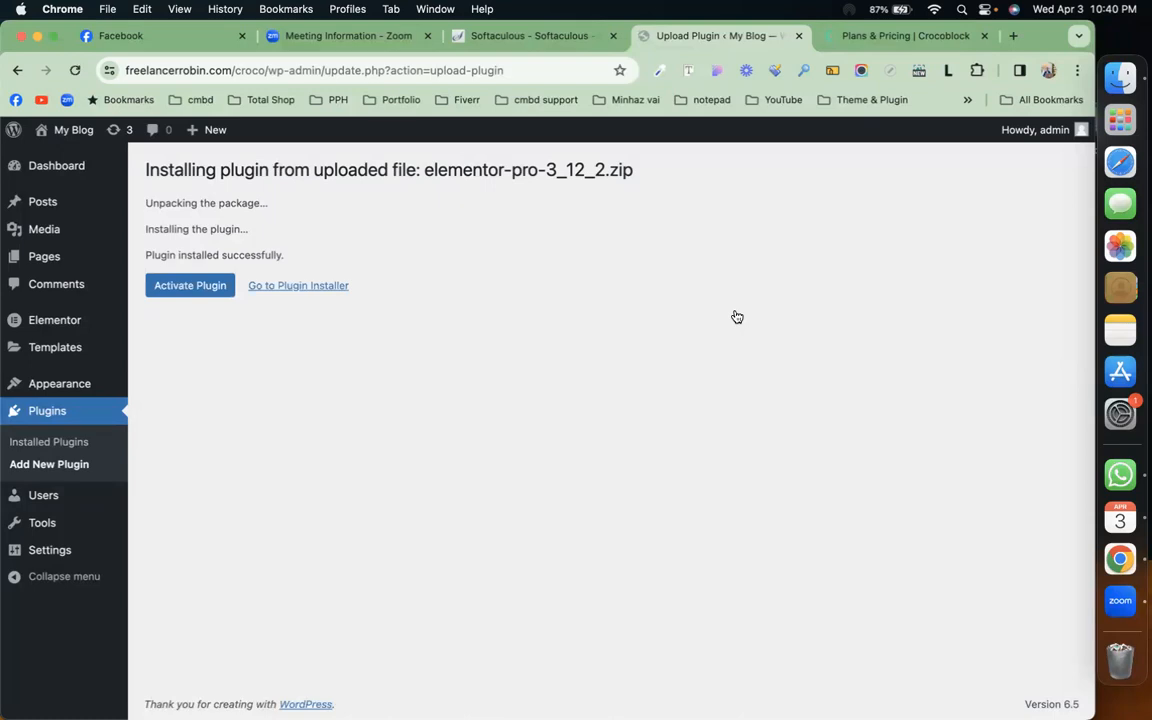
{"action": "left_click", "coordinate": [183, 292]}
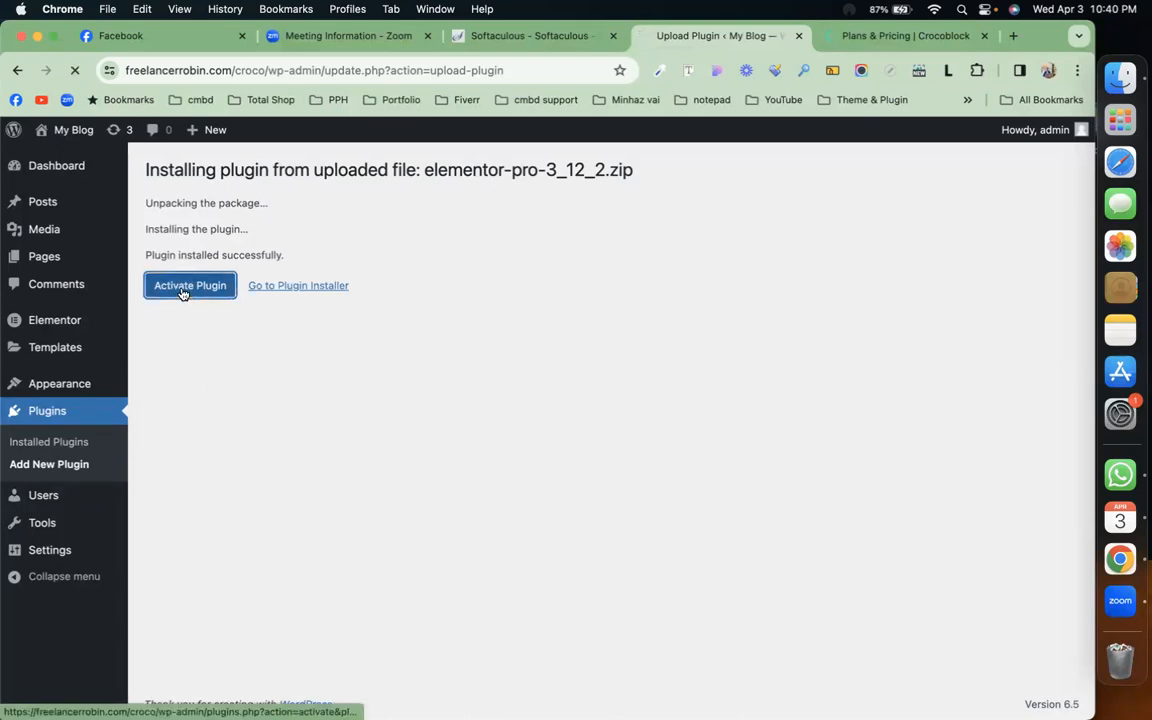
Return to the Crocoblock pricing page and review the JetPlugins included in the subscription plans.
{"action": "left_click", "coordinate": [878, 40]}
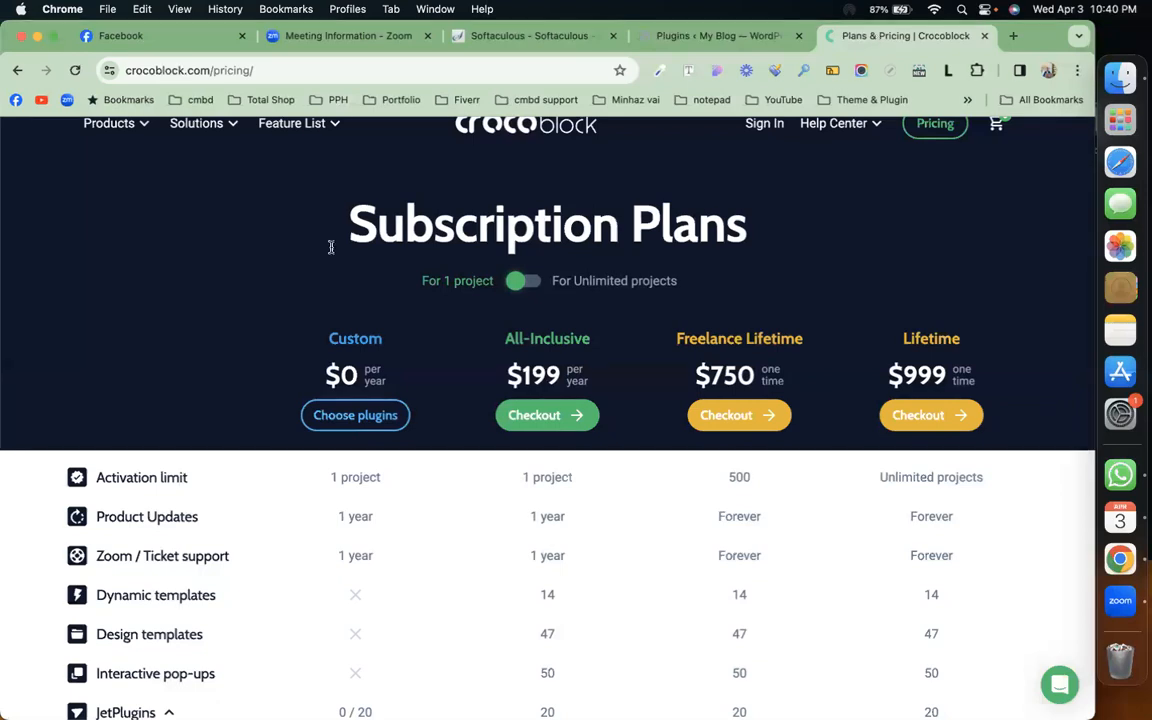
{"action": "scroll", "coordinate": [265, 442], "scroll_direction": "down", "scroll_amount": 2}
{"action": "scroll", "coordinate": [267, 442], "scroll_direction": "down", "scroll_amount": 5}
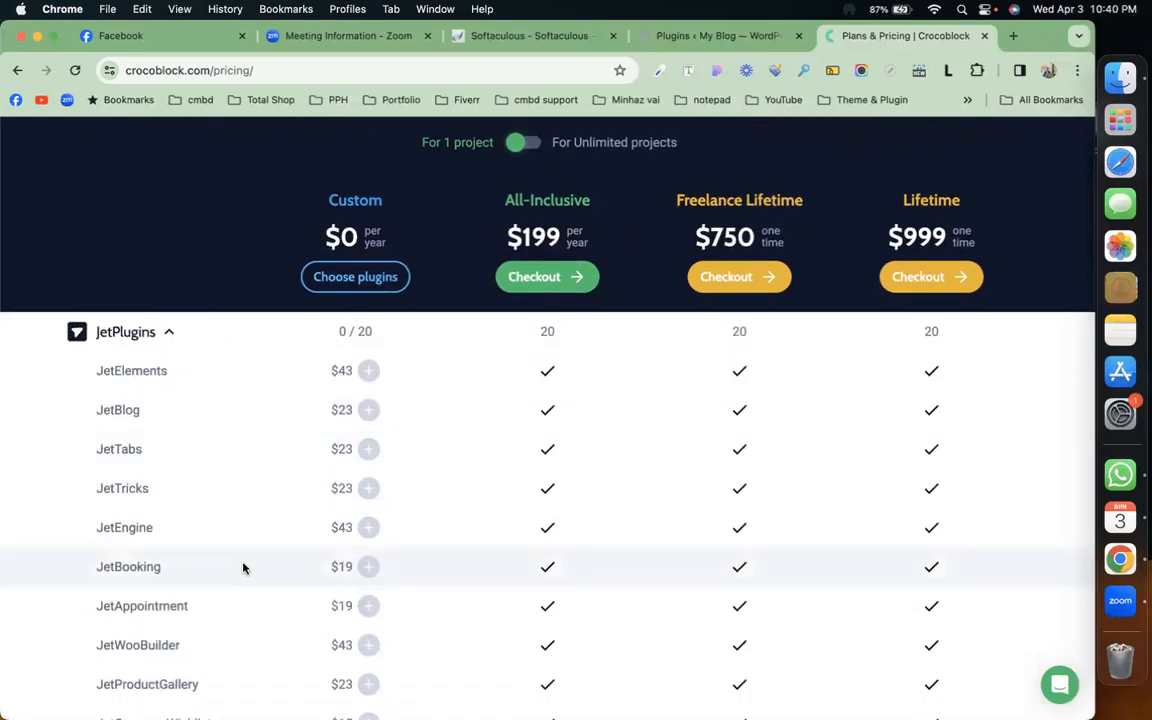
{"action": "scroll", "coordinate": [242, 568], "scroll_direction": "up", "scroll_amount": 10}
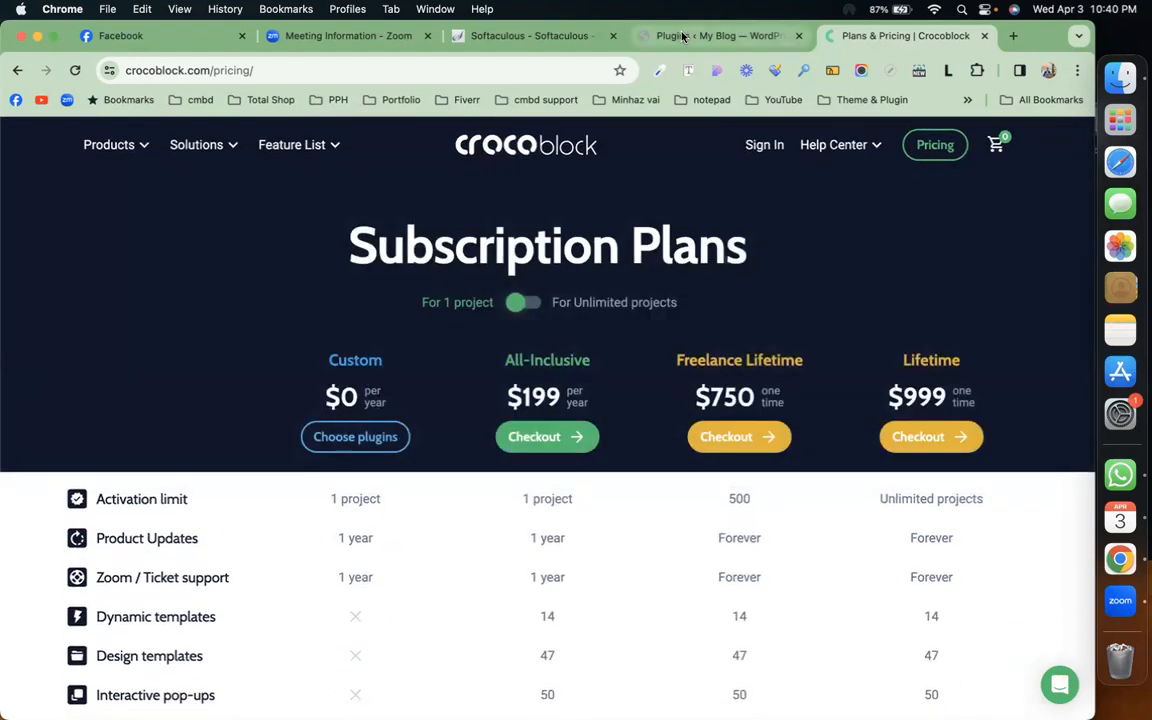
Back in the WordPress admin, upload jet-elements.zip from the jet folder in Downloads, install it and activate it.
{"action": "left_click", "coordinate": [683, 37]}
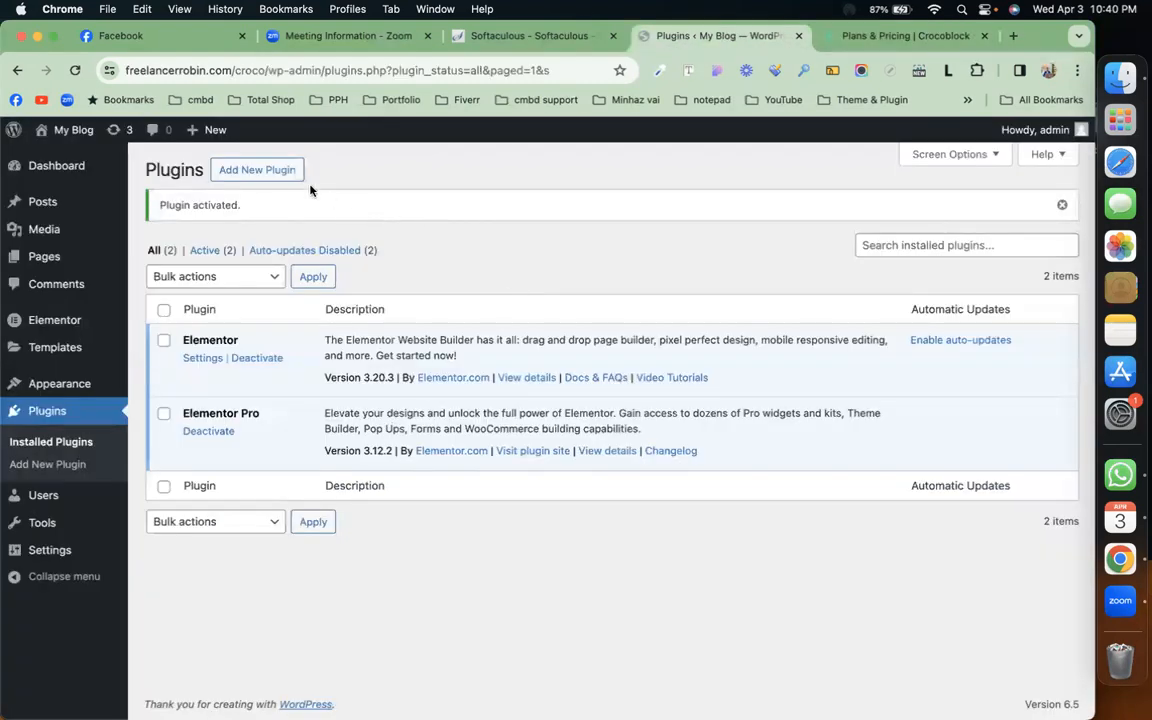
{"action": "left_click", "coordinate": [281, 175]}
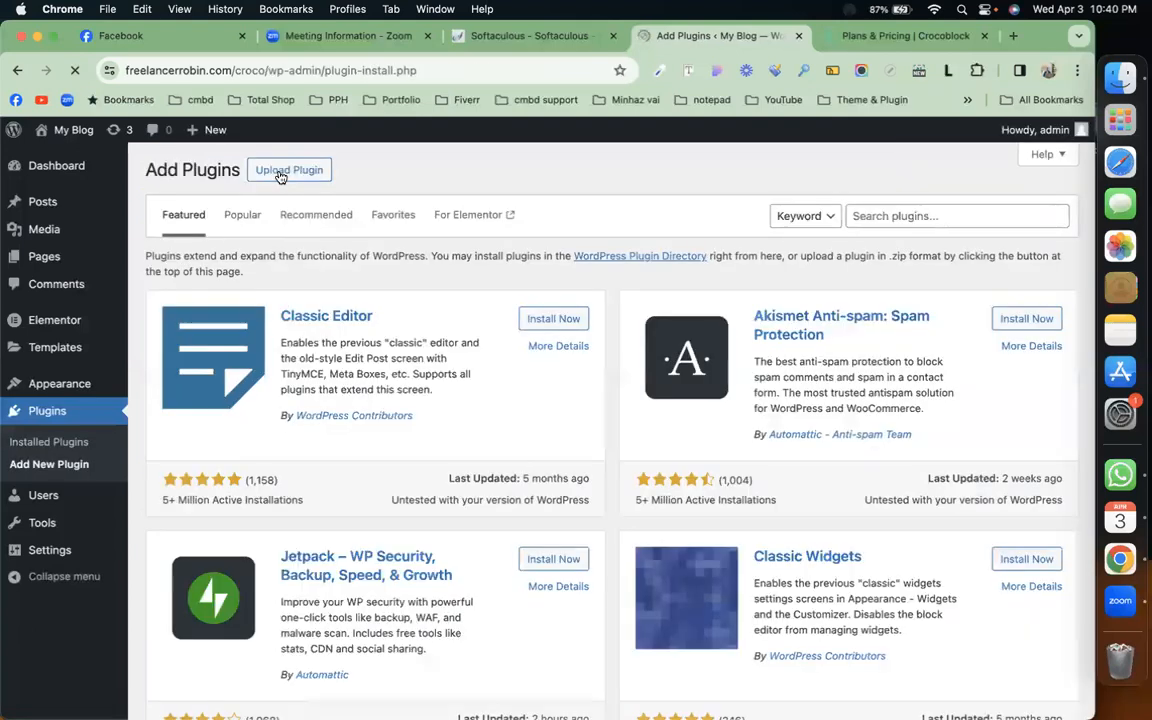
{"action": "left_click", "coordinate": [281, 172]}
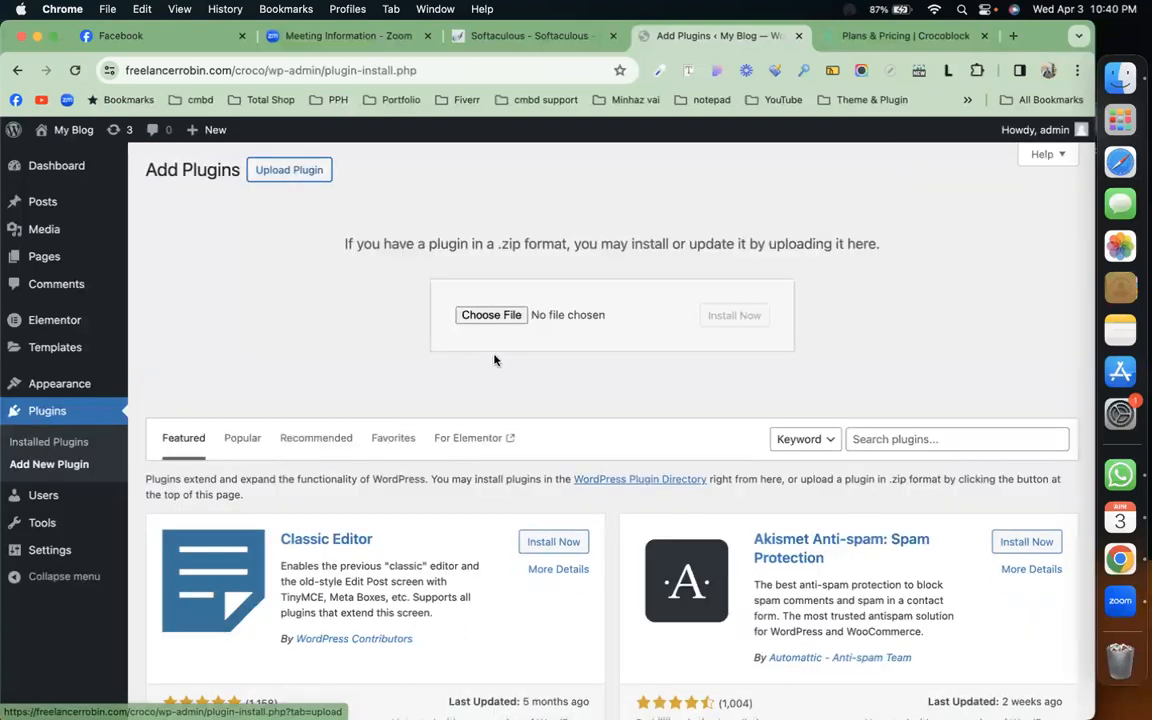
{"action": "left_click", "coordinate": [491, 315]}
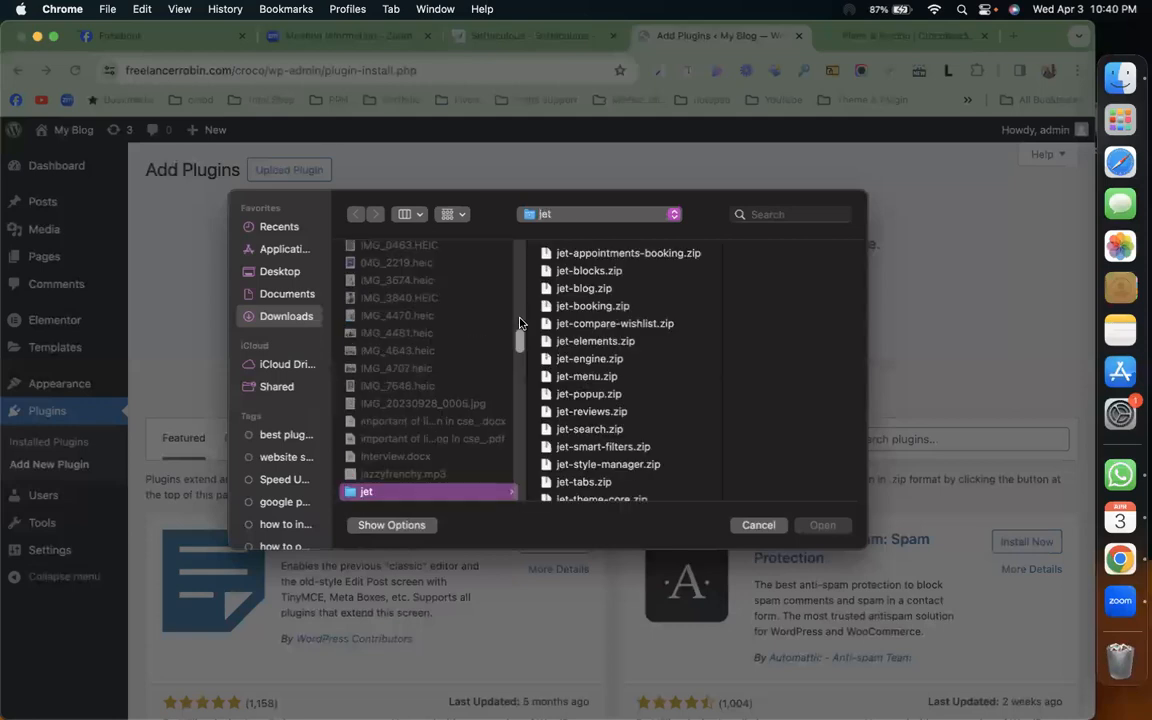
{"action": "left_click", "coordinate": [604, 343]}
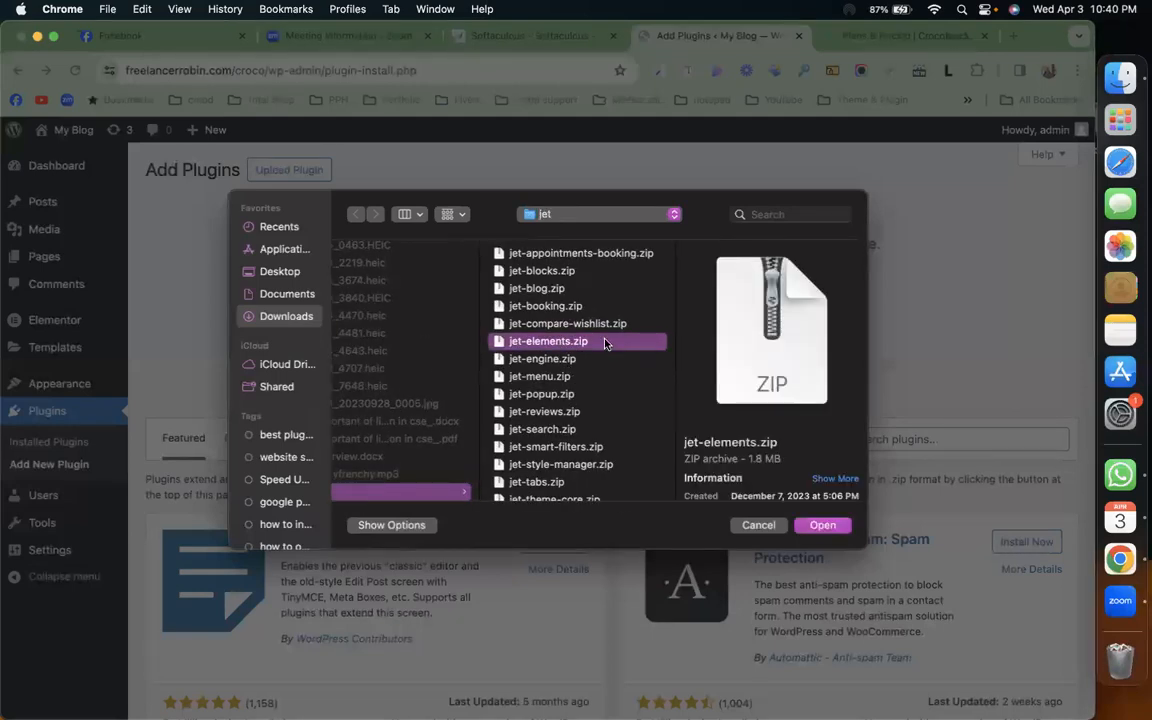
{"action": "left_click", "coordinate": [821, 525]}
{"action": "left_click", "coordinate": [741, 316]}
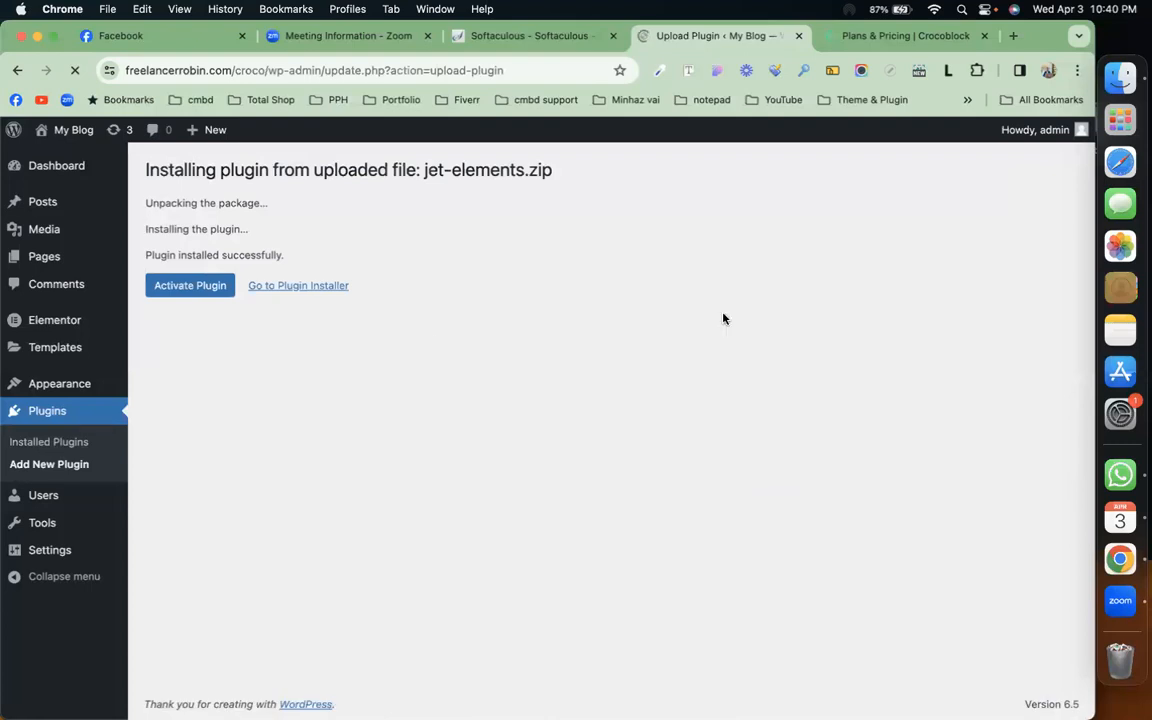
{"action": "left_click", "coordinate": [178, 290]}
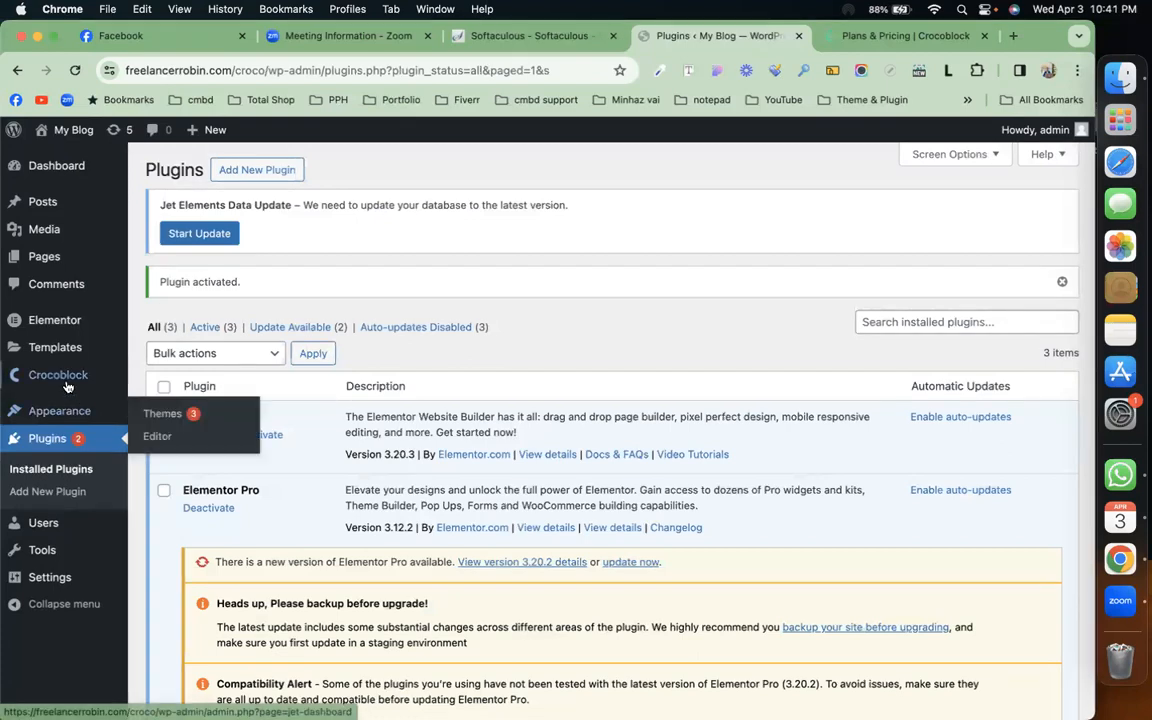
In Crocoblock's license manager, add and activate a license using the license key from the "Crocoblock license" note, without updating the saved browser password.
{"action": "mouse_move", "coordinate": [60, 375]}
{"action": "left_click", "coordinate": [159, 400]}
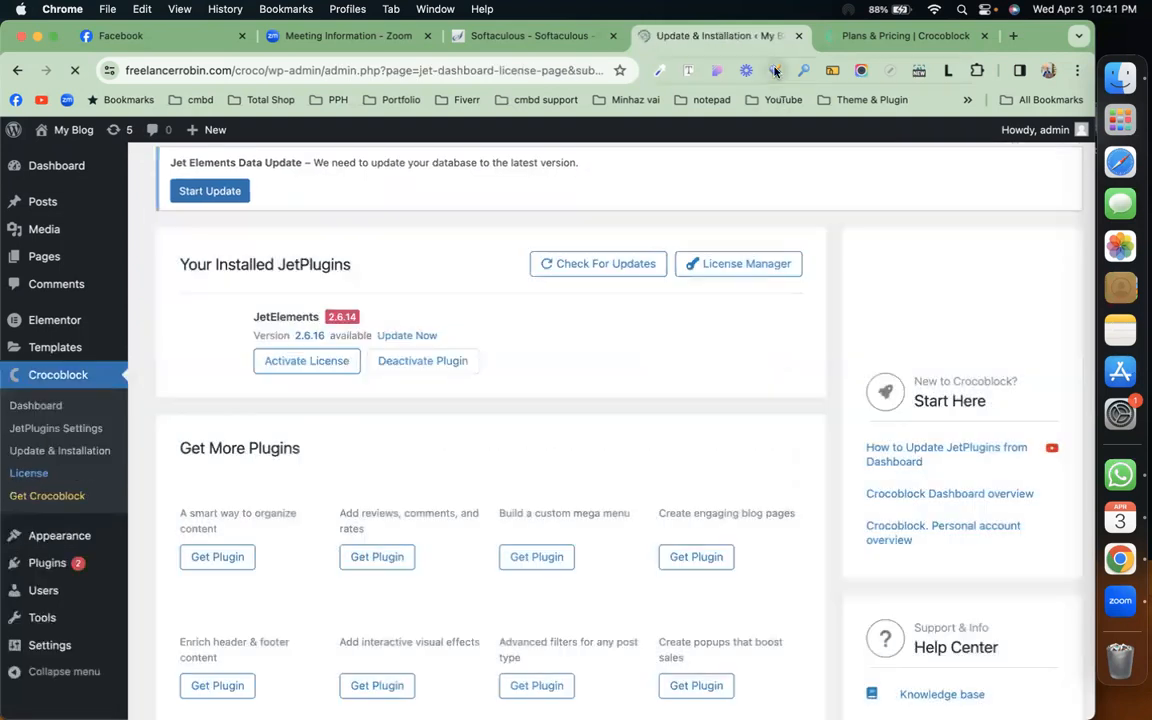
{"action": "left_click", "coordinate": [775, 70]}
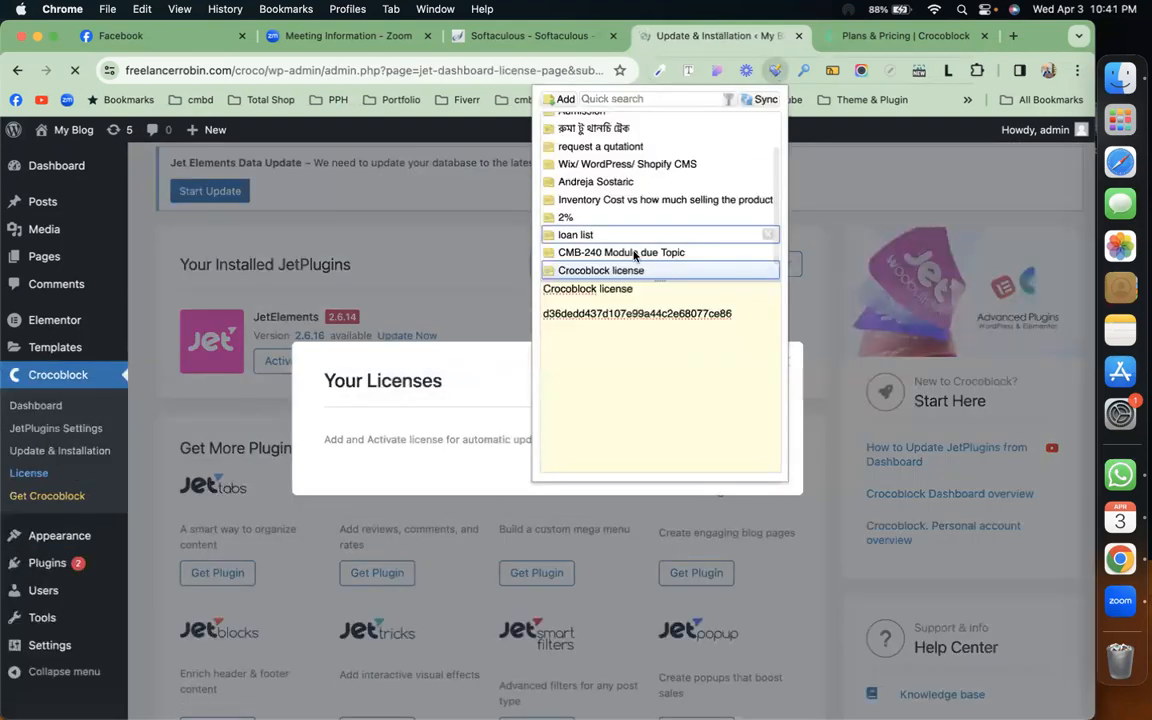
{"action": "double_click", "coordinate": [640, 314]}
{"action": "key", "text": "super+c"}
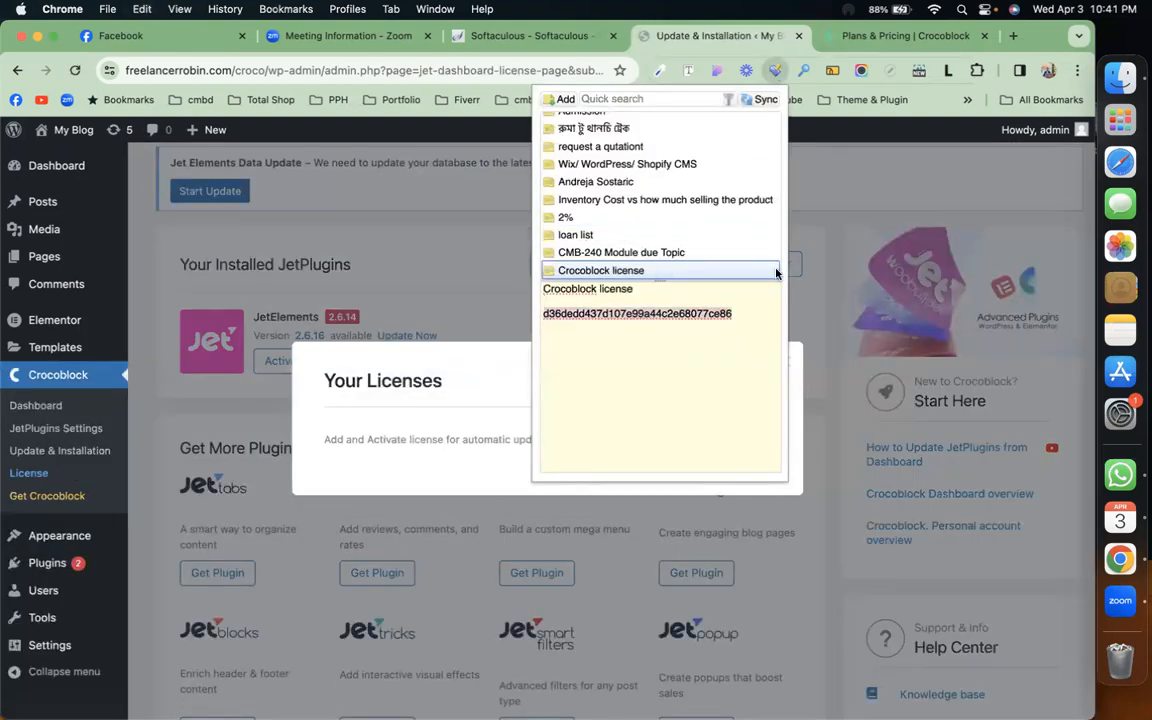
{"action": "left_click", "coordinate": [853, 193]}
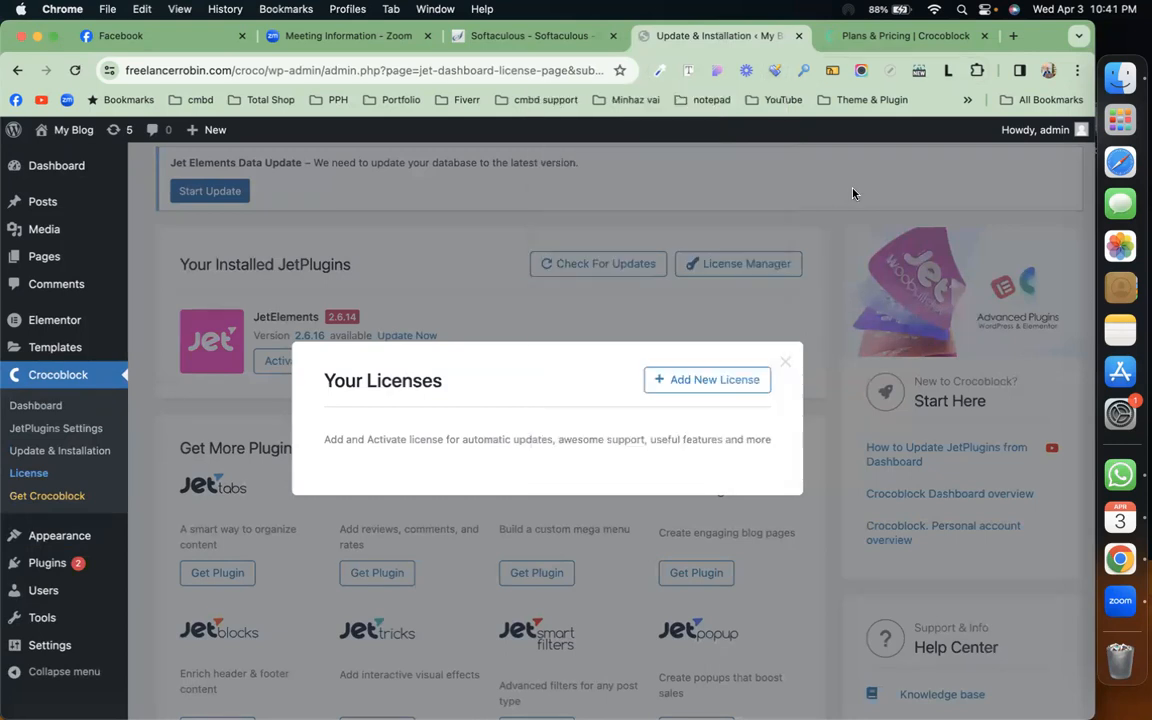
{"action": "left_click", "coordinate": [697, 386]}
{"action": "key", "text": "super+v"}
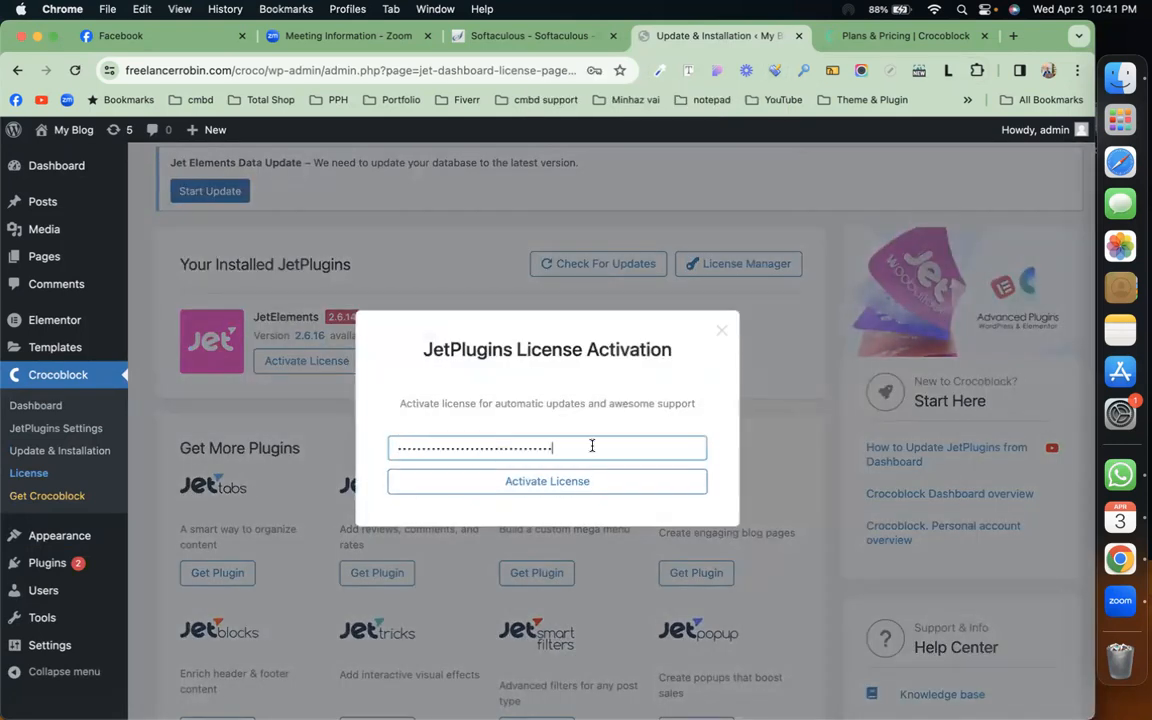
{"action": "left_click", "coordinate": [588, 487]}
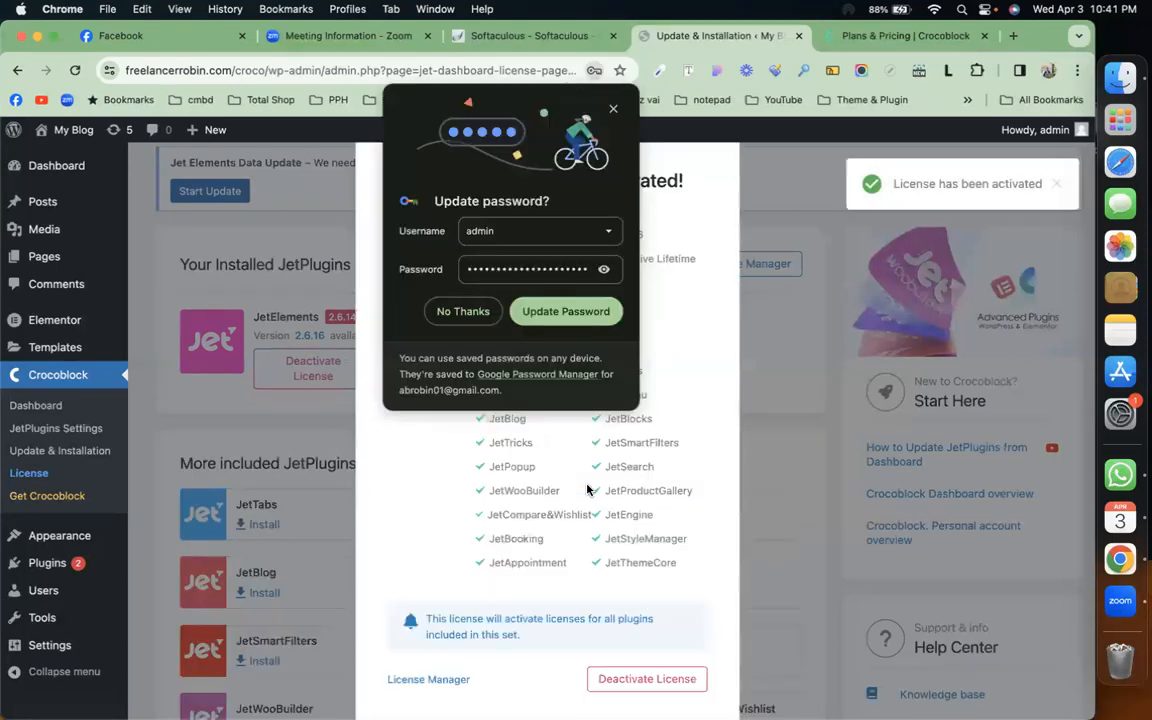
{"action": "left_click", "coordinate": [613, 109]}
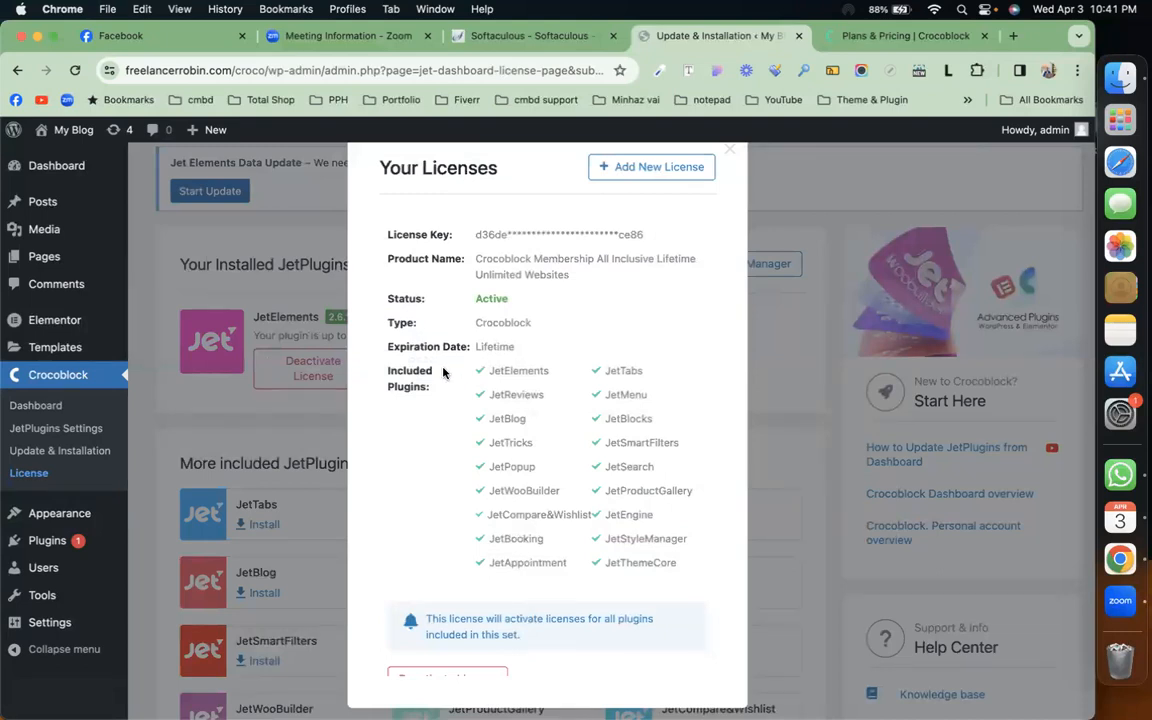
{"action": "scroll", "coordinate": [520, 400], "scroll_direction": "down", "scroll_amount": 1}
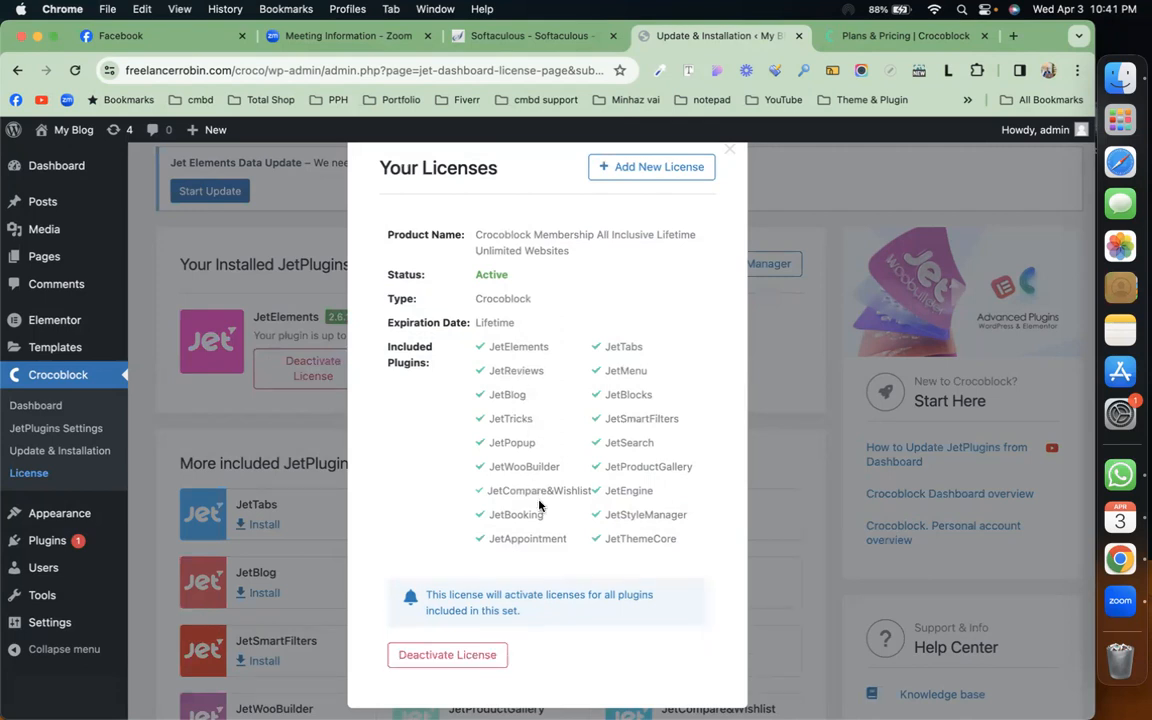
{"action": "left_click", "coordinate": [730, 152]}
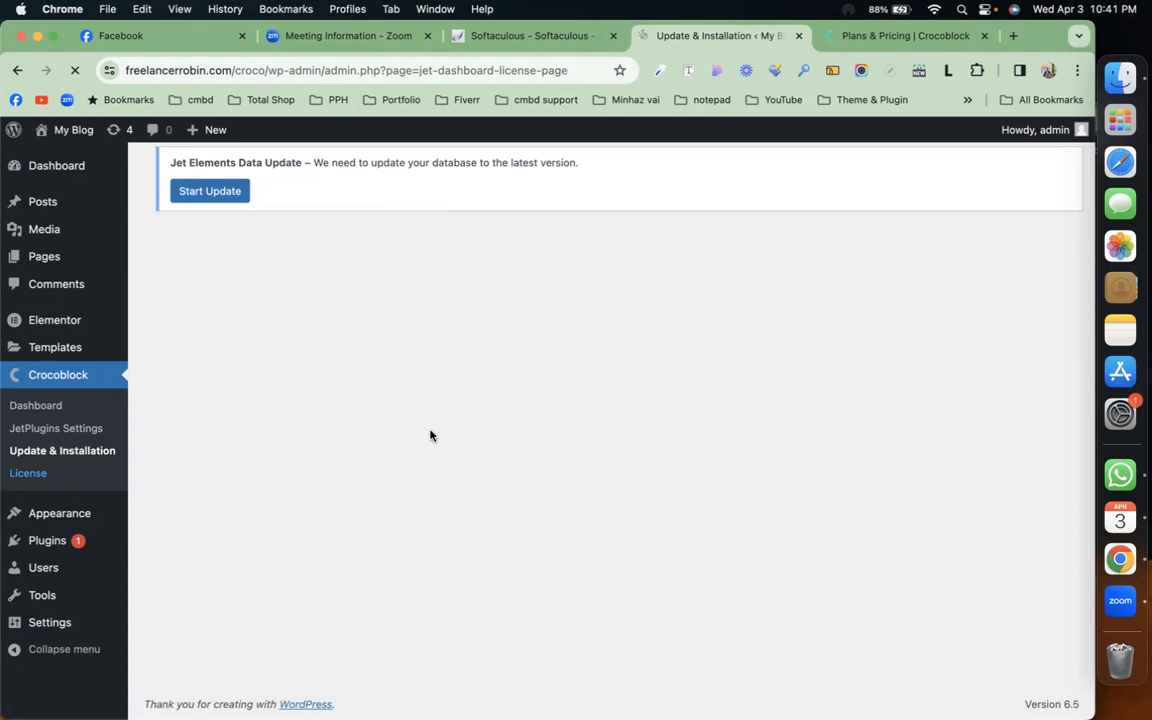
Look through the JetElements versions available for rollback, and reinstall the plugin as version 2.6.16.
{"action": "scroll", "coordinate": [397, 467], "scroll_direction": "down", "scroll_amount": 2}
{"action": "scroll", "coordinate": [397, 467], "scroll_direction": "up", "scroll_amount": 2}
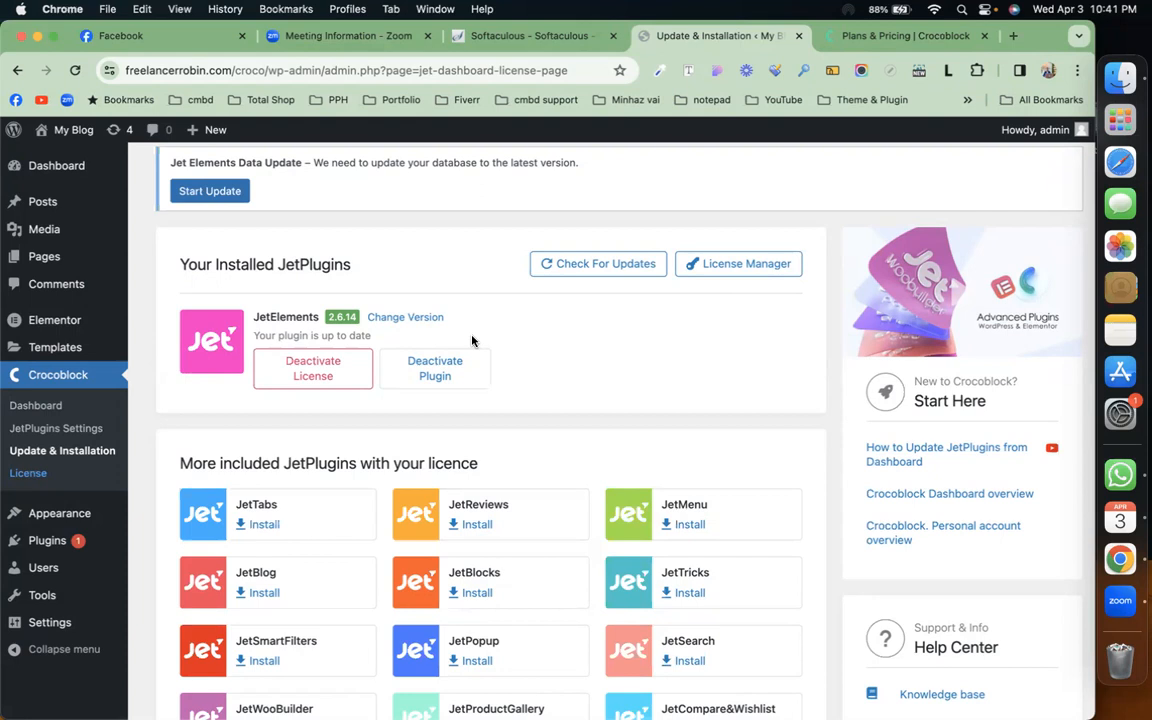
{"action": "left_click", "coordinate": [386, 319]}
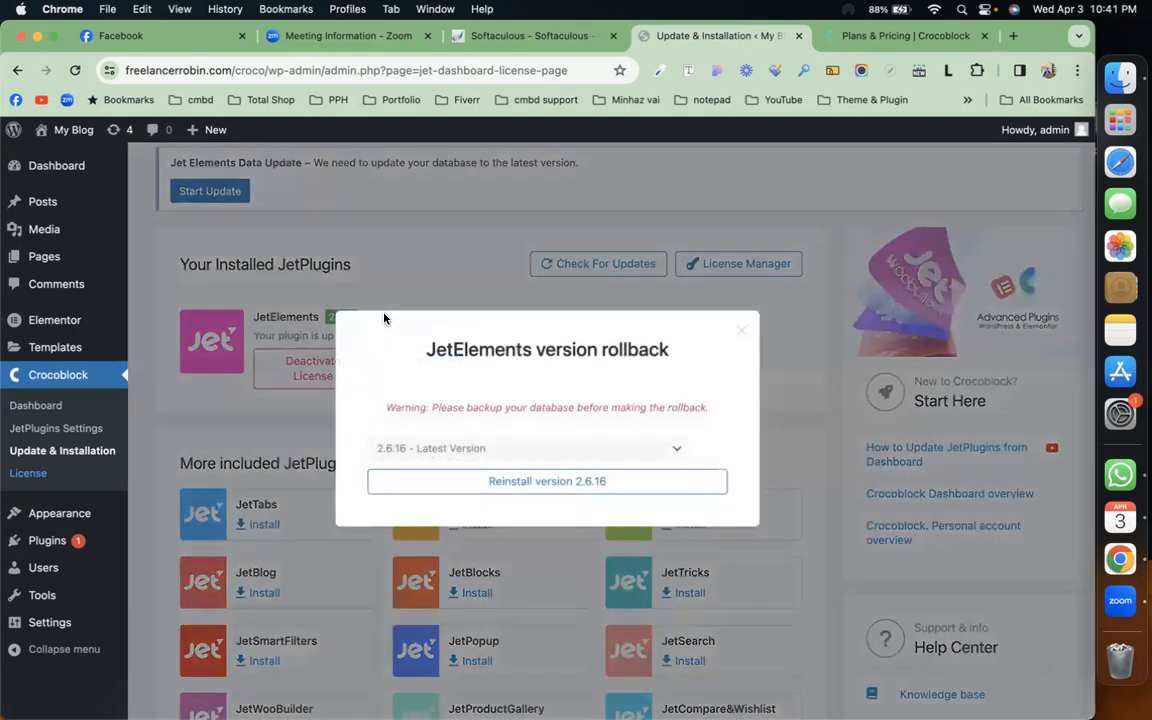
{"action": "left_click", "coordinate": [549, 445]}
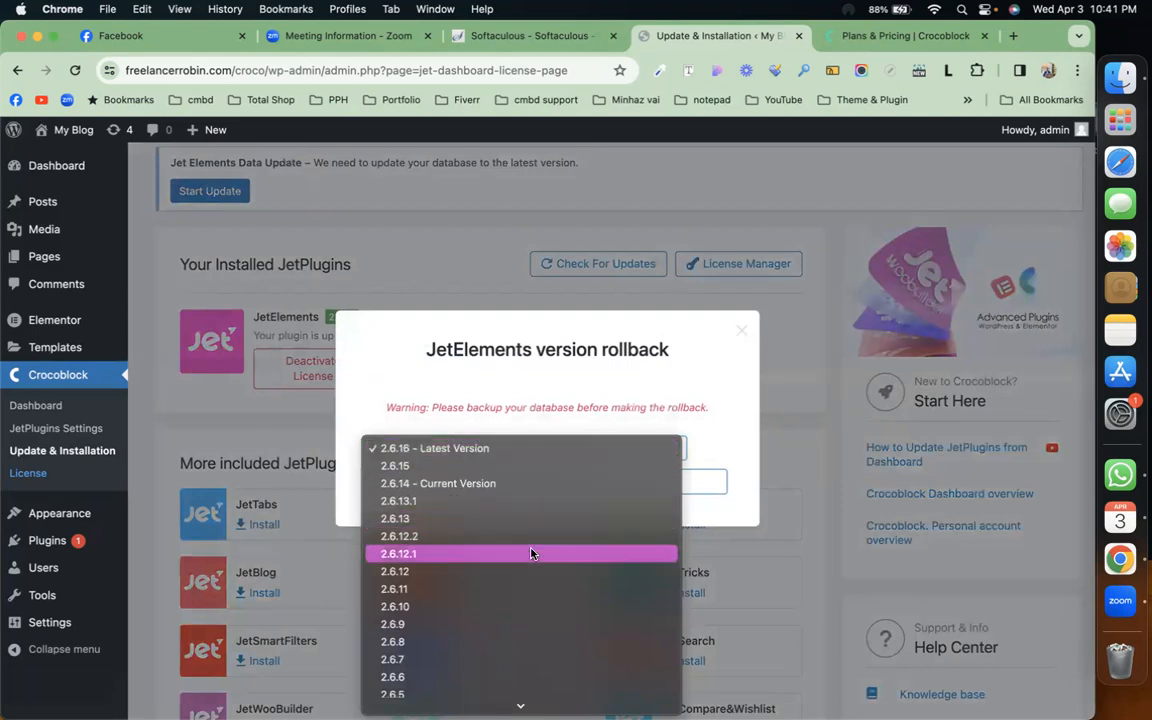
{"action": "scroll", "coordinate": [531, 553], "scroll_direction": "down", "scroll_amount": 5}
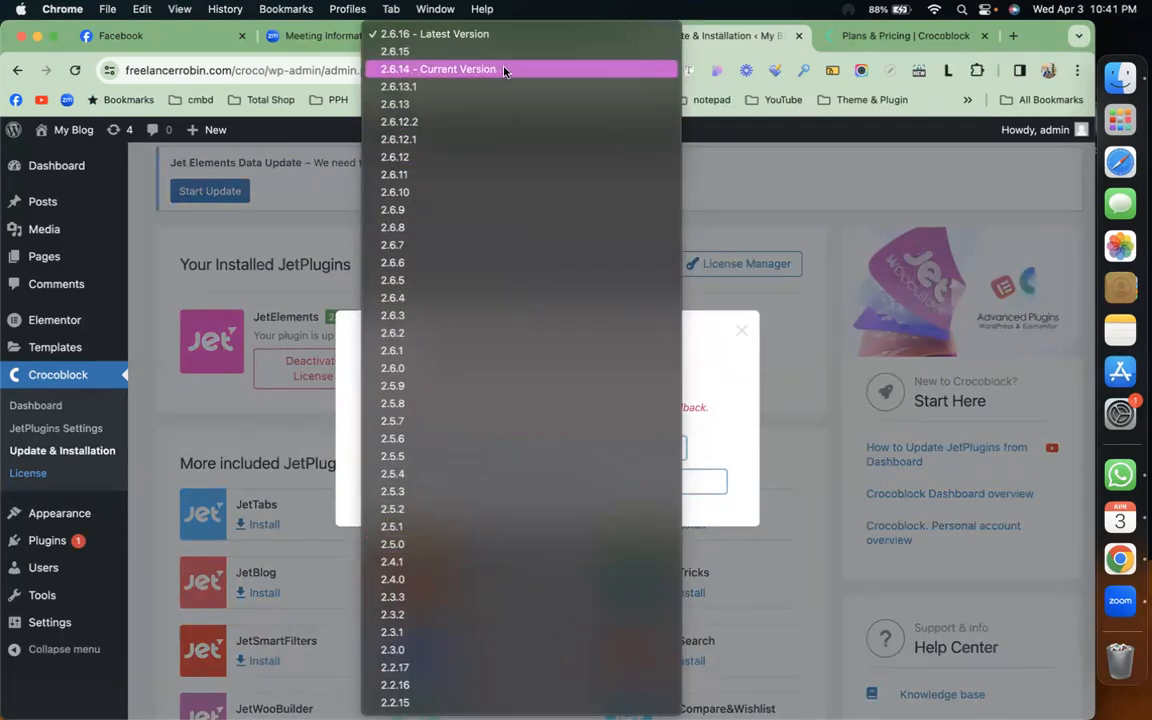
{"action": "left_click", "coordinate": [746, 218]}
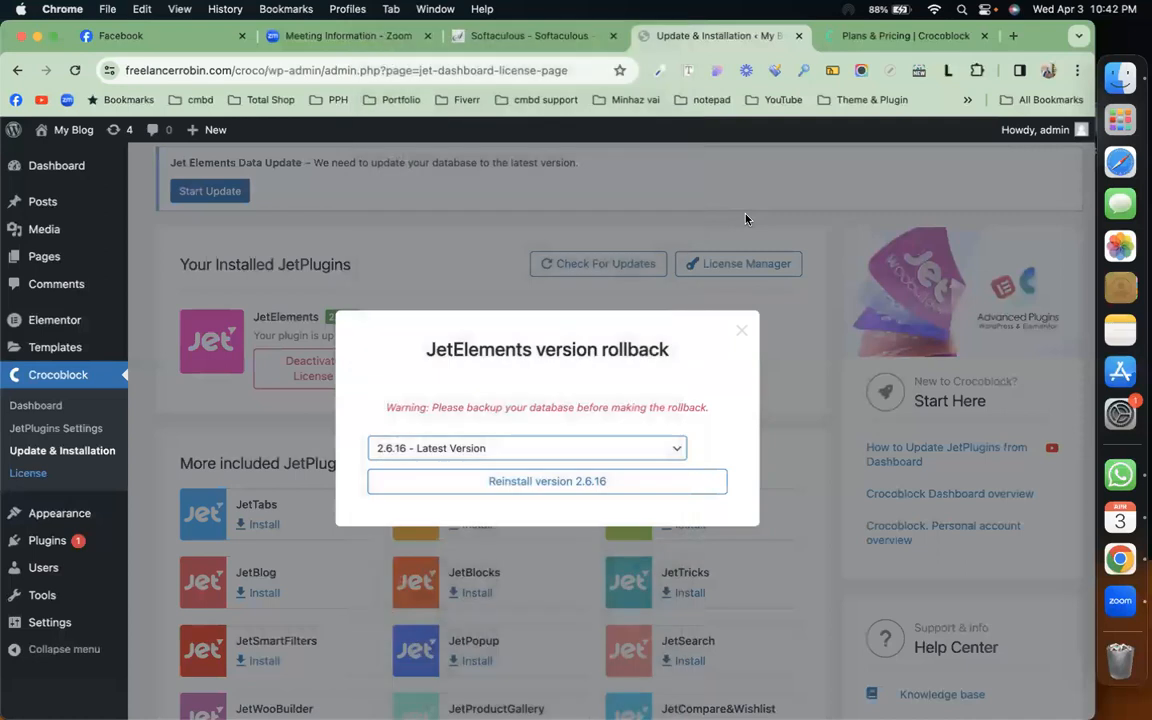
{"action": "left_click", "coordinate": [741, 331]}
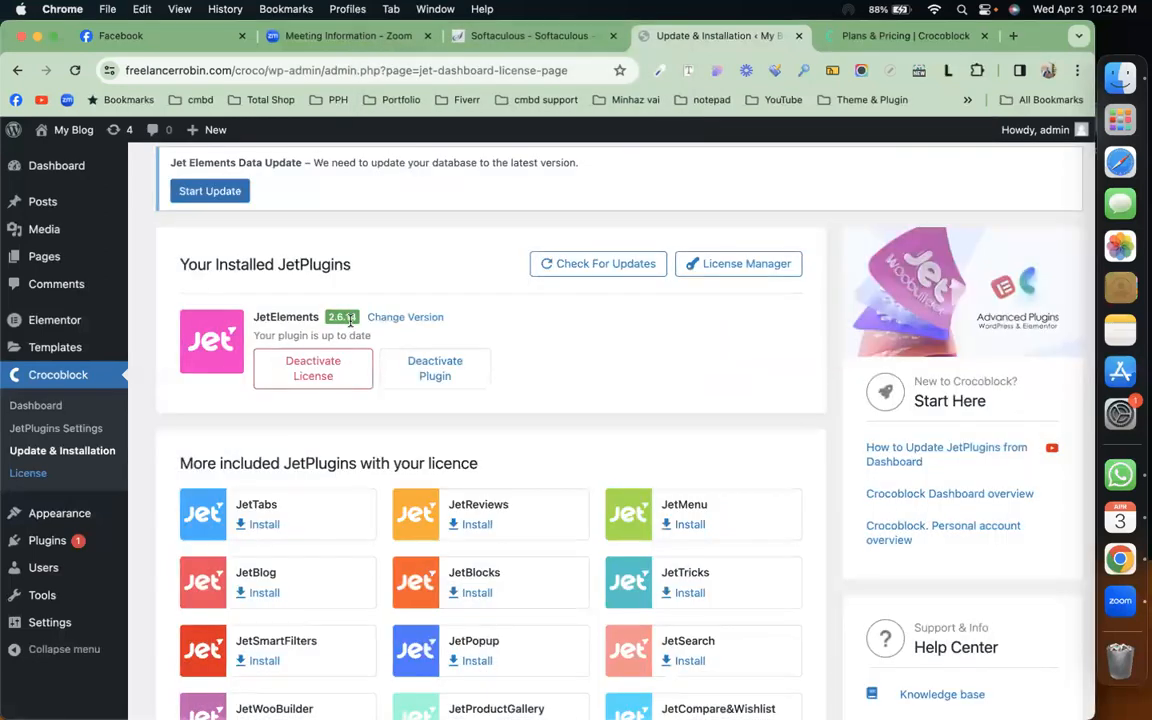
{"action": "left_click", "coordinate": [409, 318]}
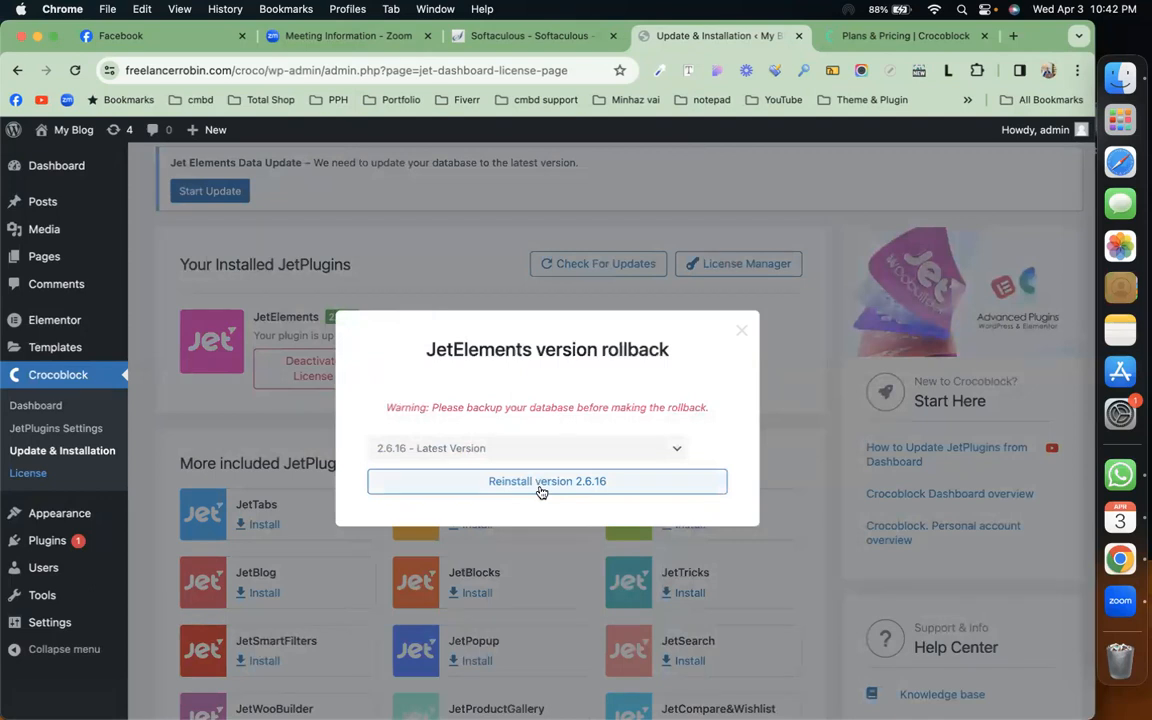
{"action": "left_click", "coordinate": [541, 489]}
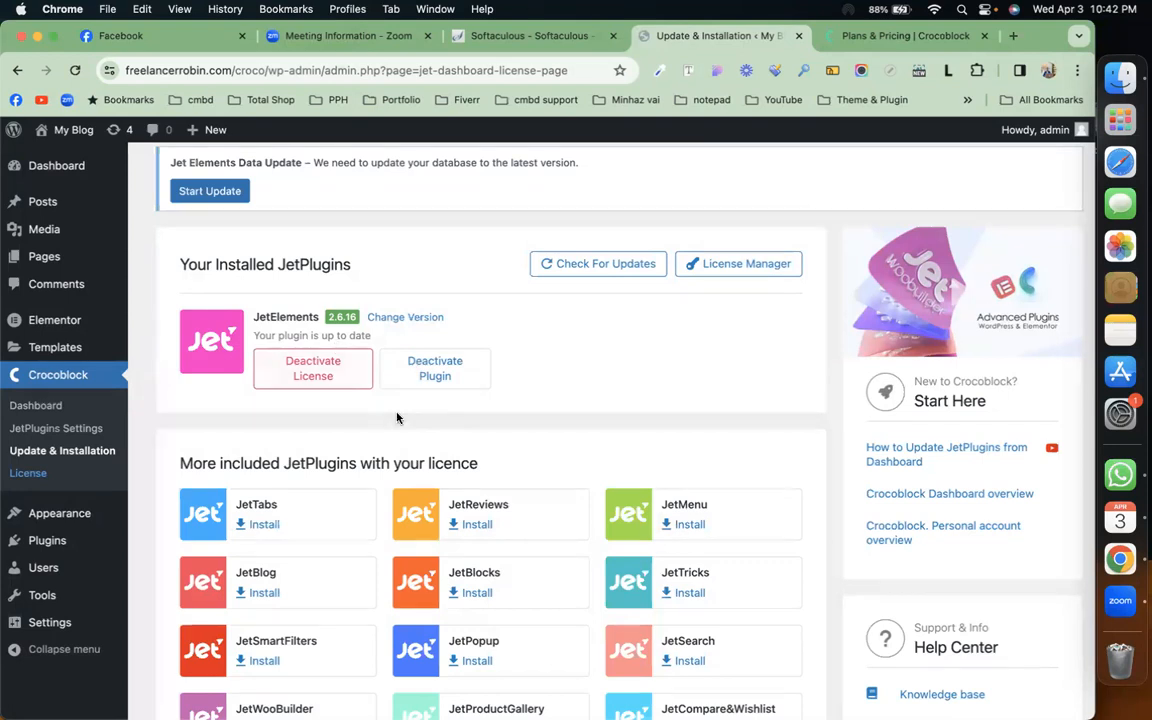
Install JetEngine from the additional JetPlugins included with the license, and activate it.
{"action": "scroll", "coordinate": [368, 400], "scroll_direction": "down", "scroll_amount": 2}
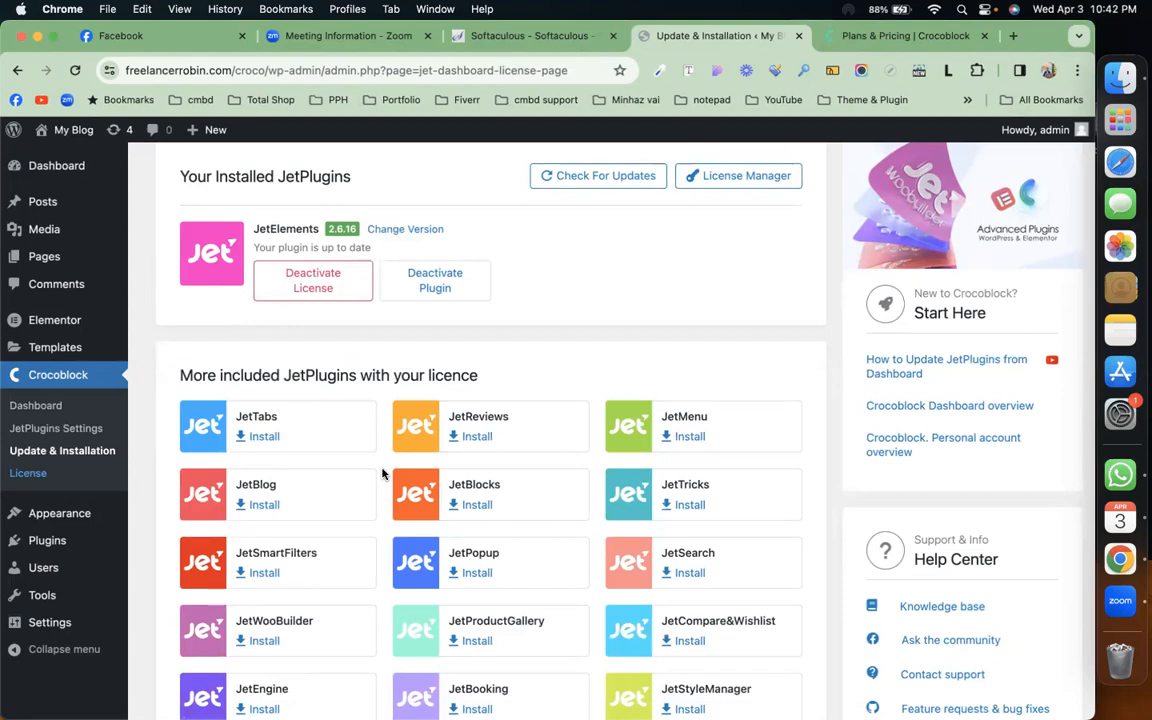
{"action": "scroll", "coordinate": [382, 474], "scroll_direction": "down", "scroll_amount": 3}
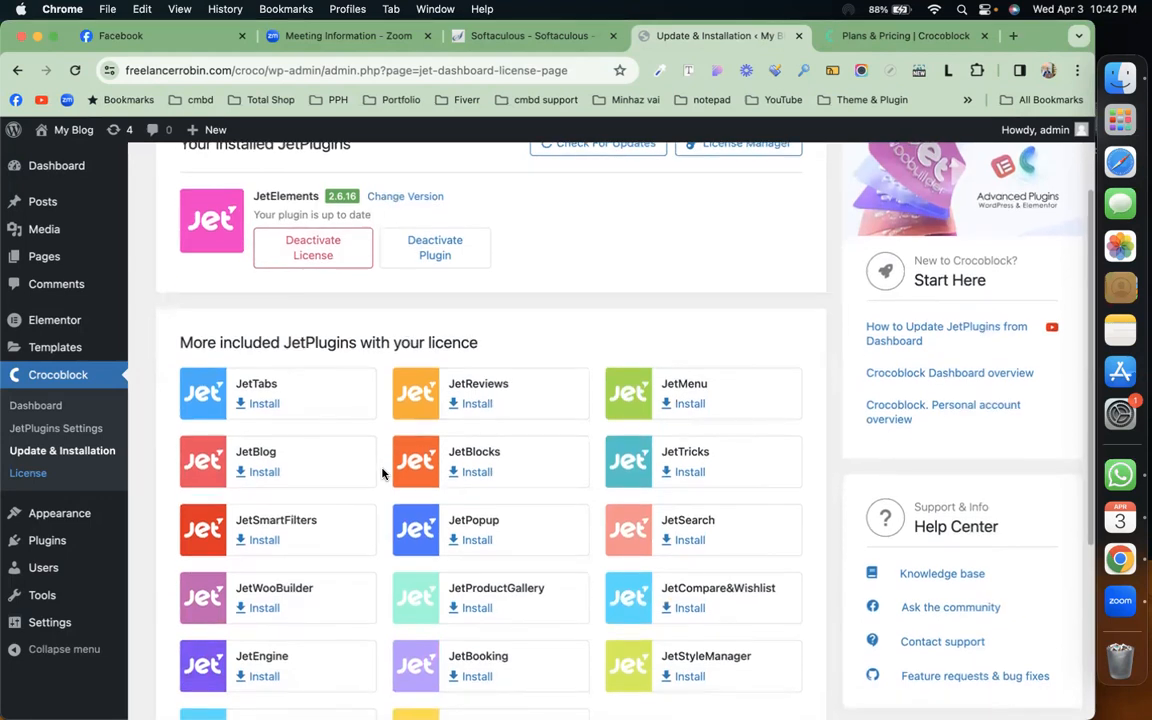
{"action": "scroll", "coordinate": [382, 474], "scroll_direction": "down", "scroll_amount": 3}
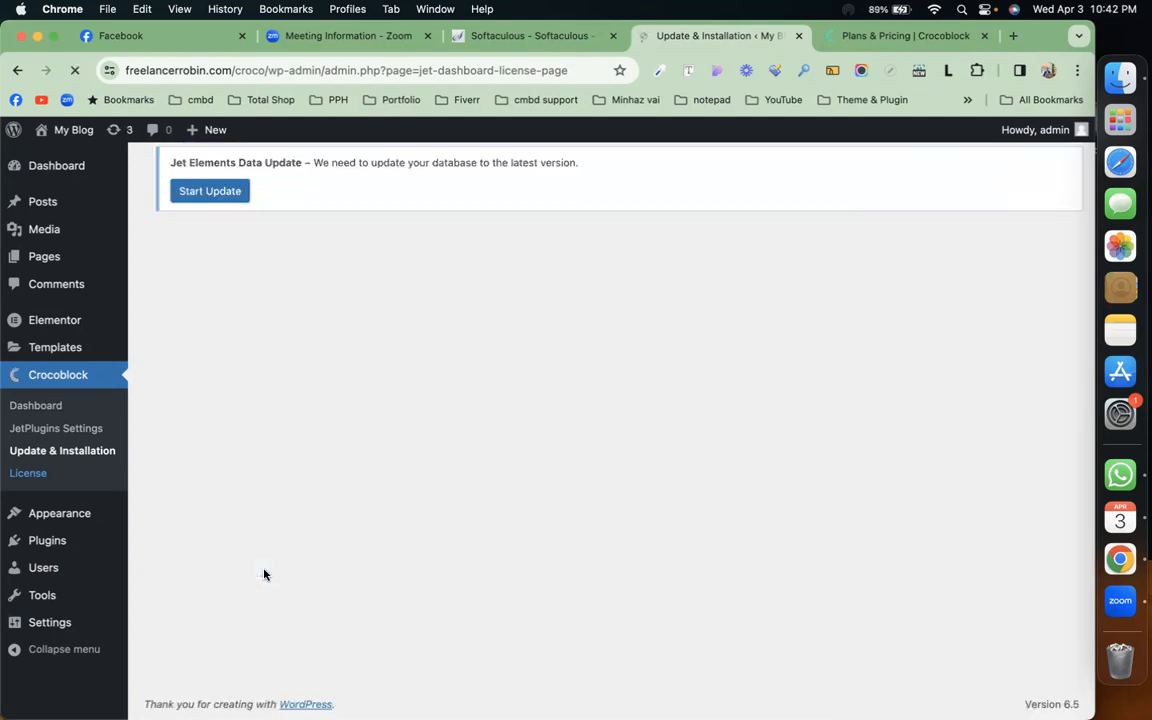
{"action": "scroll", "coordinate": [337, 437], "scroll_direction": "up", "scroll_amount": 3}
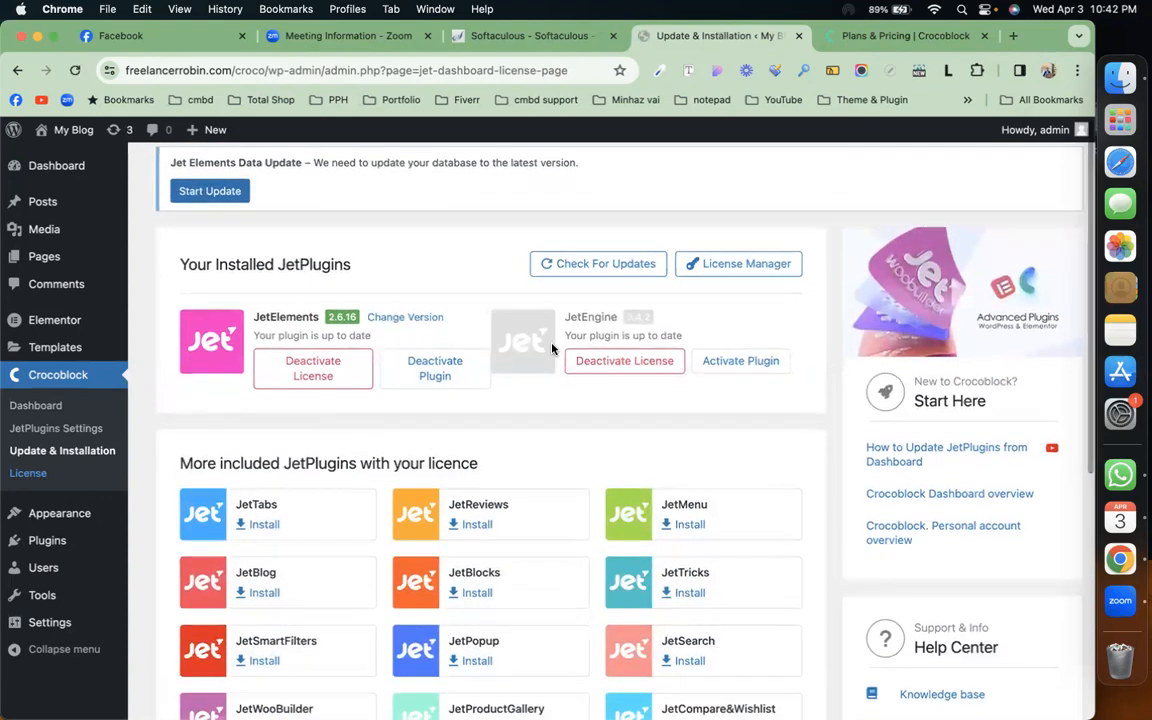
{"action": "left_click", "coordinate": [738, 360]}
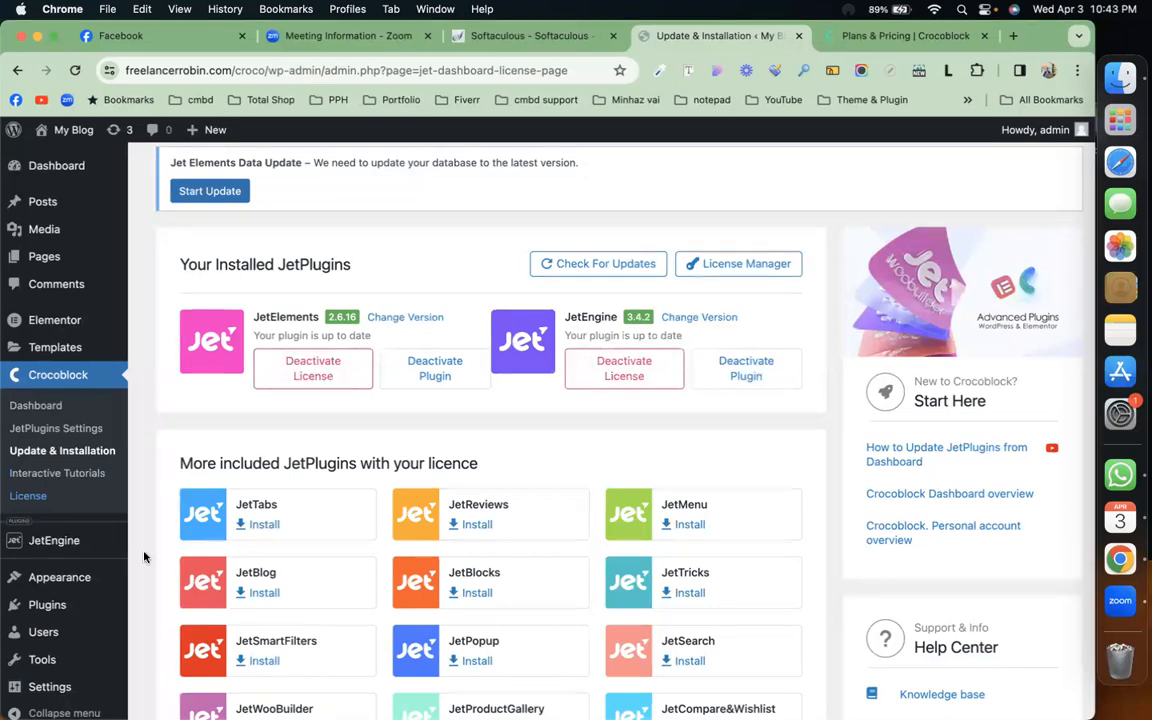
Open JetEngine's list of custom post types.
{"action": "mouse_move", "coordinate": [77, 543]}
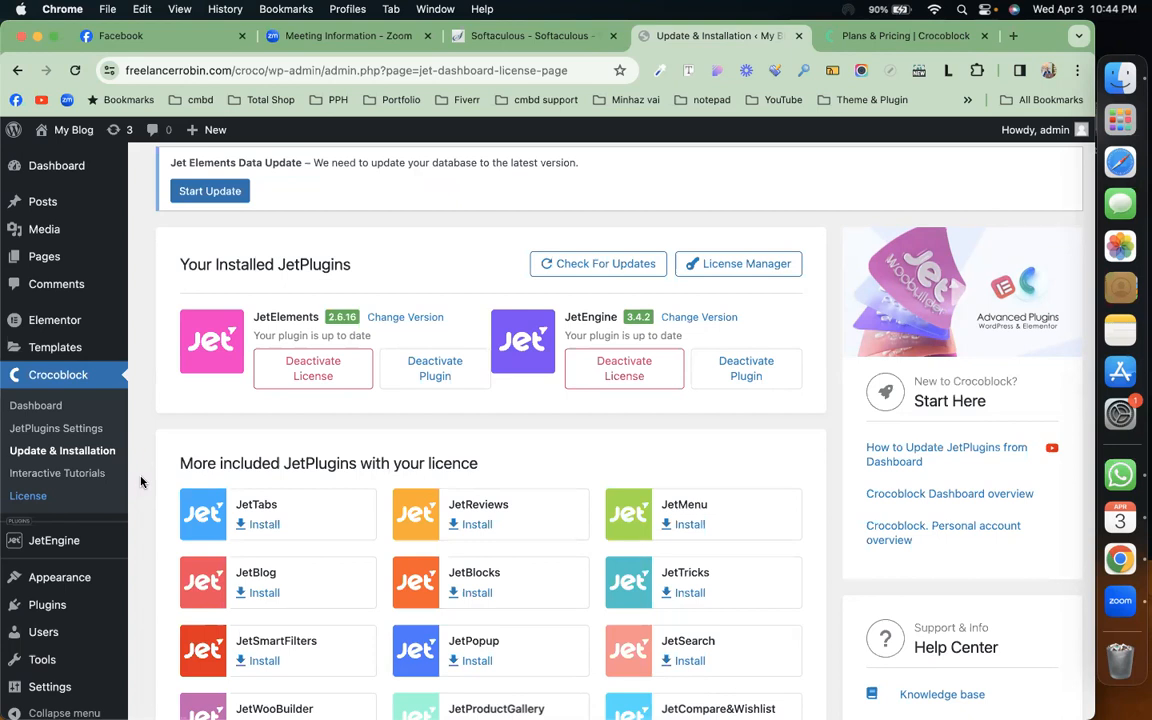
{"action": "mouse_move", "coordinate": [97, 548]}
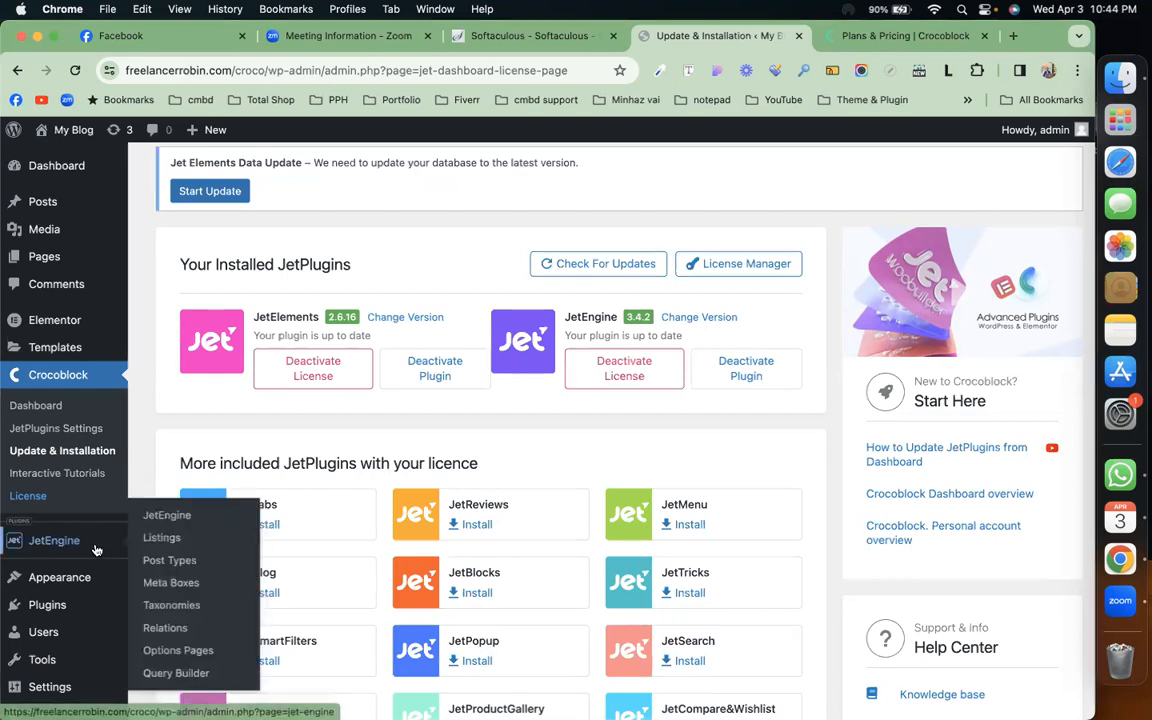
{"action": "left_click", "coordinate": [170, 562]}
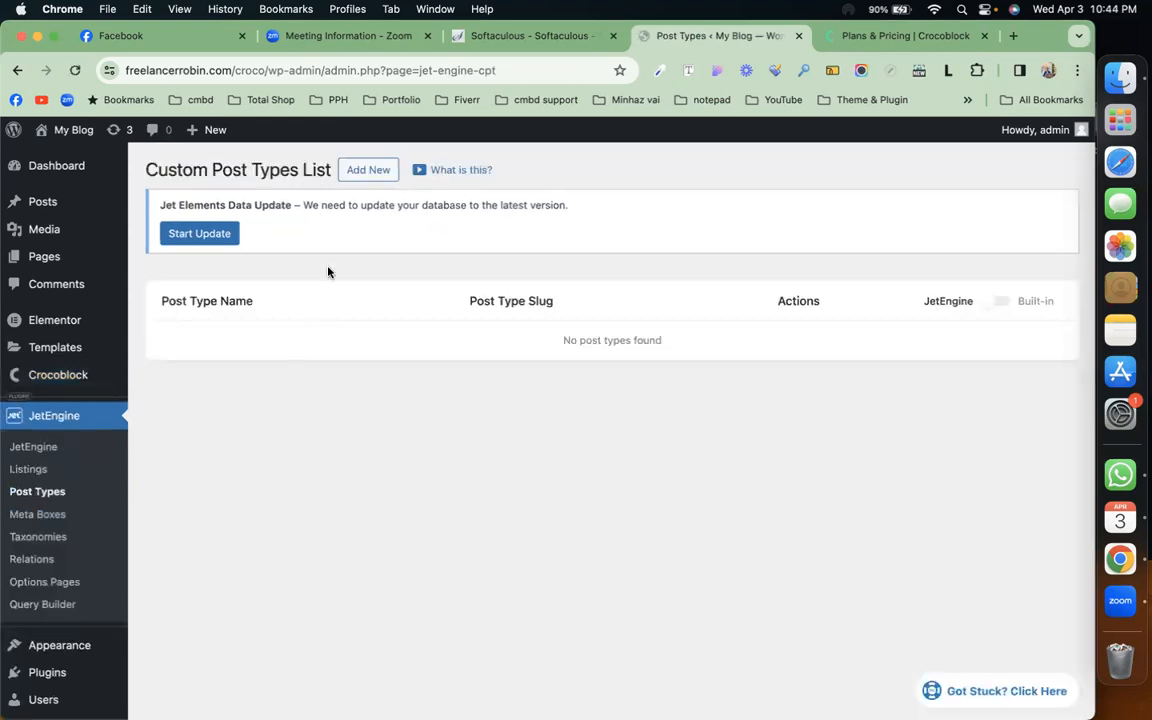
Start a new JetEngine custom post type named Properties and look through its label fields.
{"action": "left_click", "coordinate": [366, 172]}
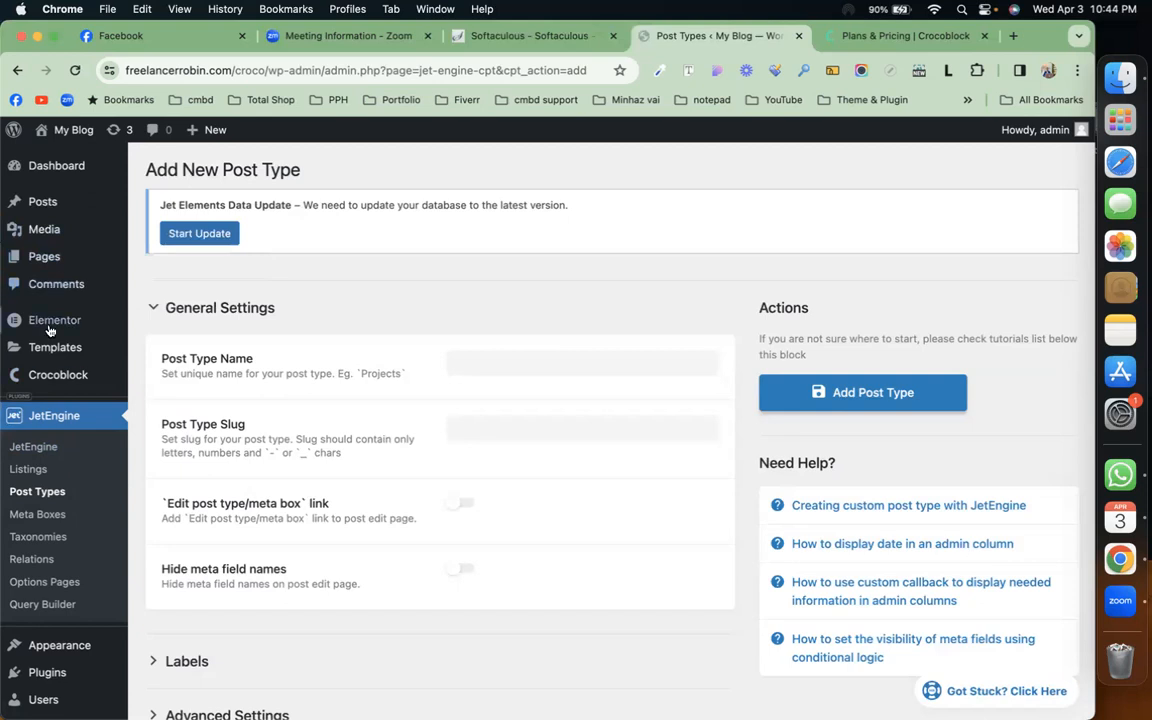
{"action": "left_click", "coordinate": [520, 361]}
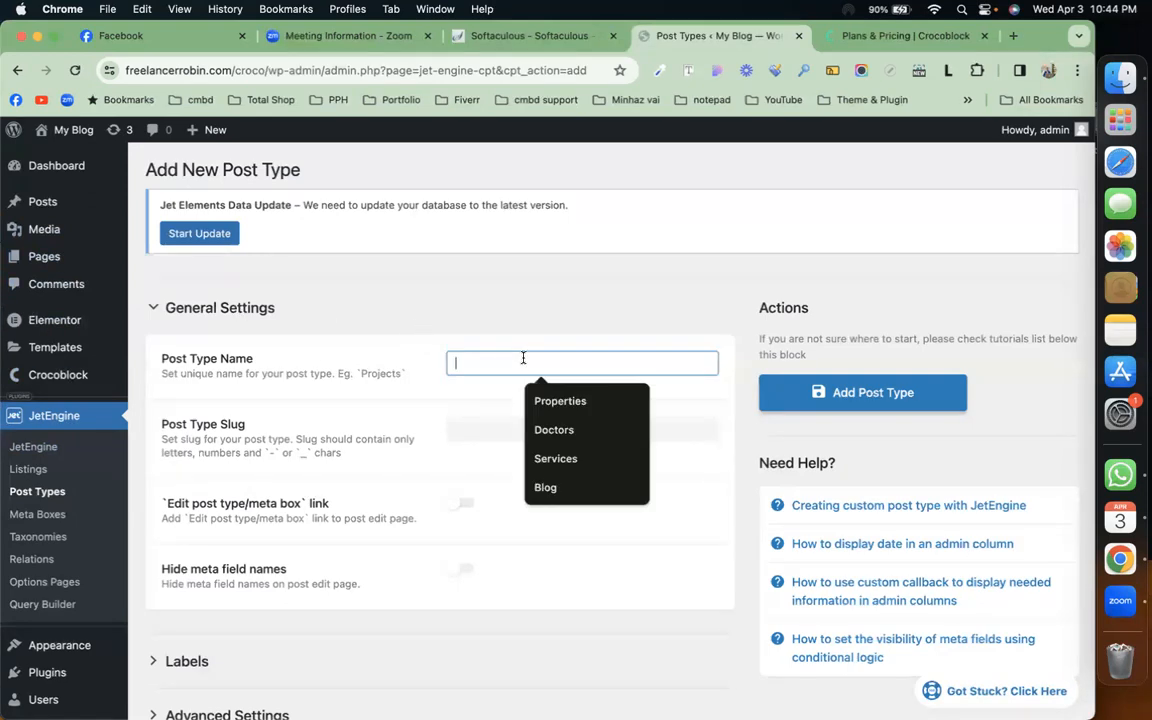
{"action": "left_click", "coordinate": [552, 404]}
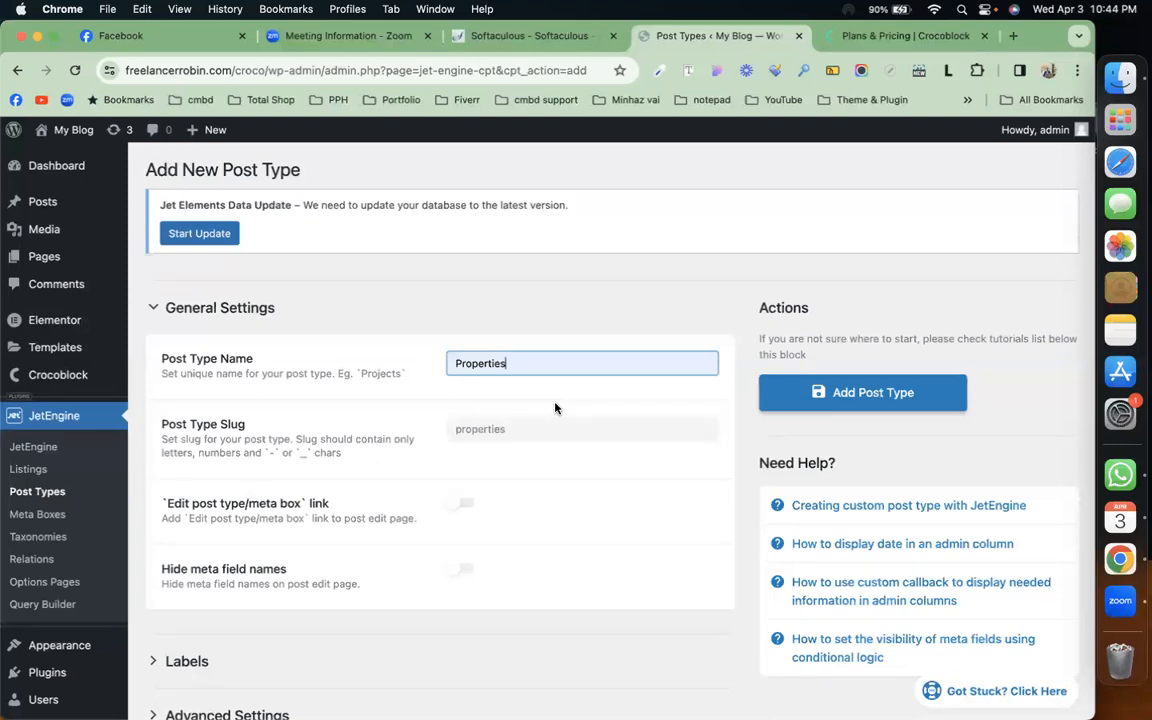
{"action": "scroll", "coordinate": [555, 407], "scroll_direction": "down", "scroll_amount": 4}
{"action": "left_click", "coordinate": [391, 486]}
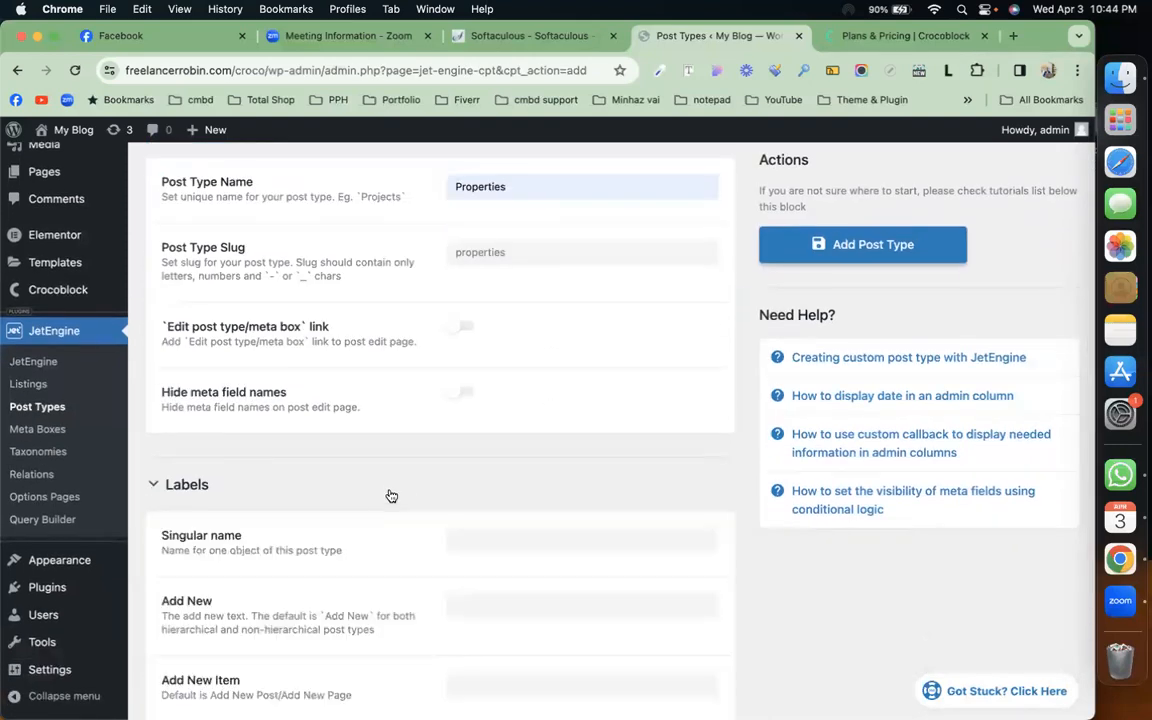
{"action": "scroll", "coordinate": [391, 496], "scroll_direction": "down", "scroll_amount": 5}
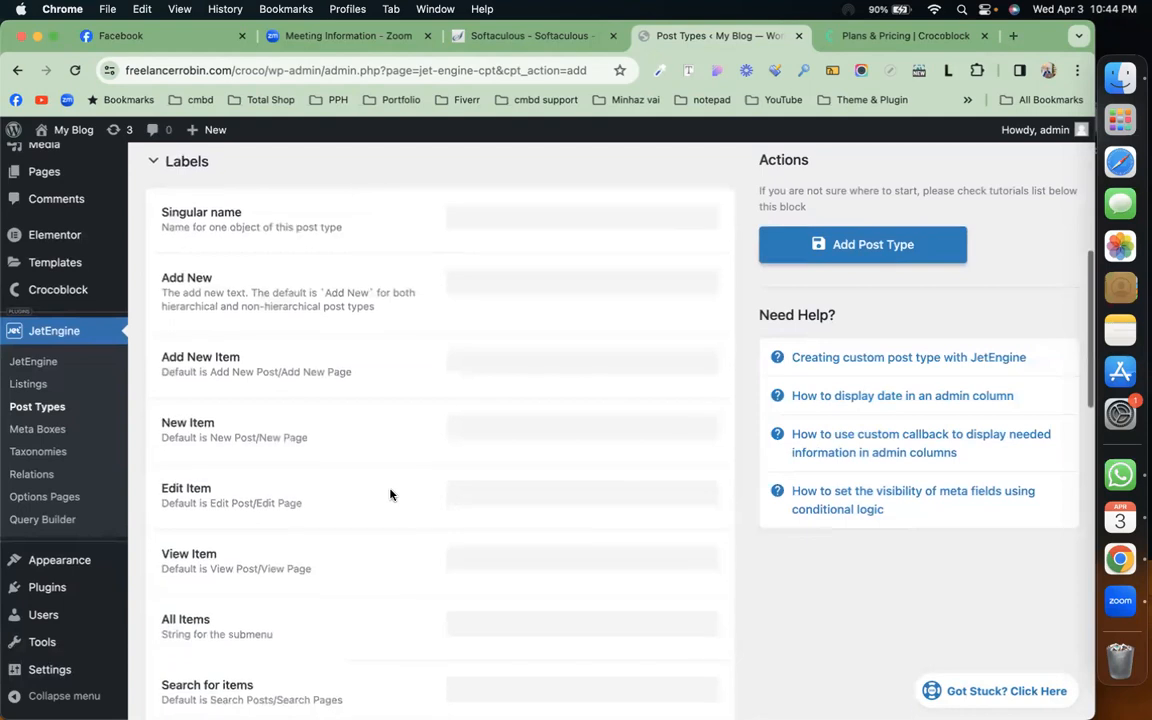
{"action": "scroll", "coordinate": [390, 494], "scroll_direction": "down", "scroll_amount": 7}
{"action": "scroll", "coordinate": [390, 494], "scroll_direction": "down", "scroll_amount": 10}
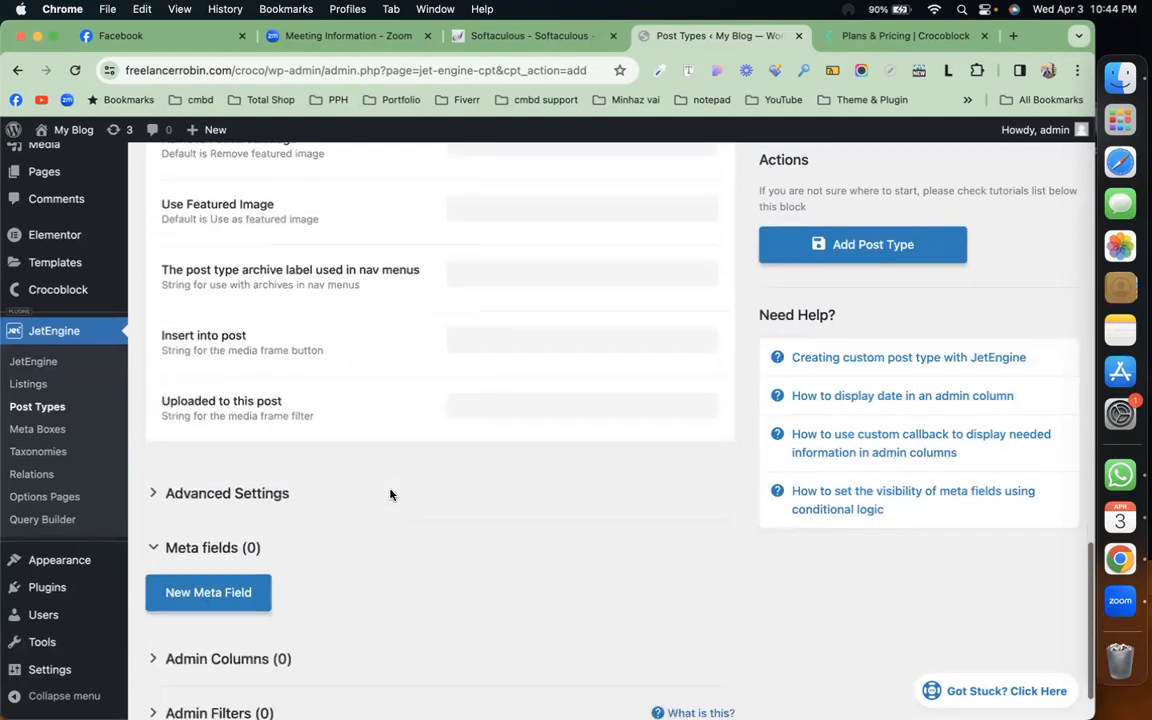
Make the new post type hierarchical in its advanced settings and add it to the site.
{"action": "left_click", "coordinate": [369, 450]}
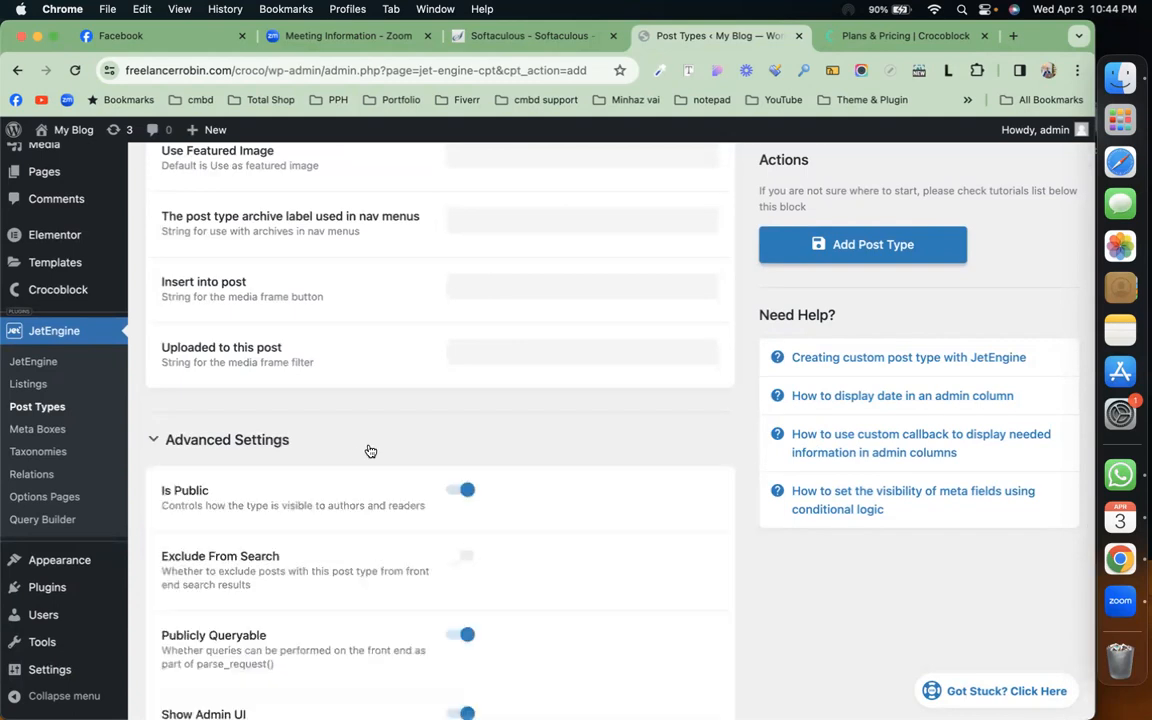
{"action": "scroll", "coordinate": [370, 451], "scroll_direction": "down", "scroll_amount": 3}
{"action": "scroll", "coordinate": [368, 446], "scroll_direction": "down", "scroll_amount": 7}
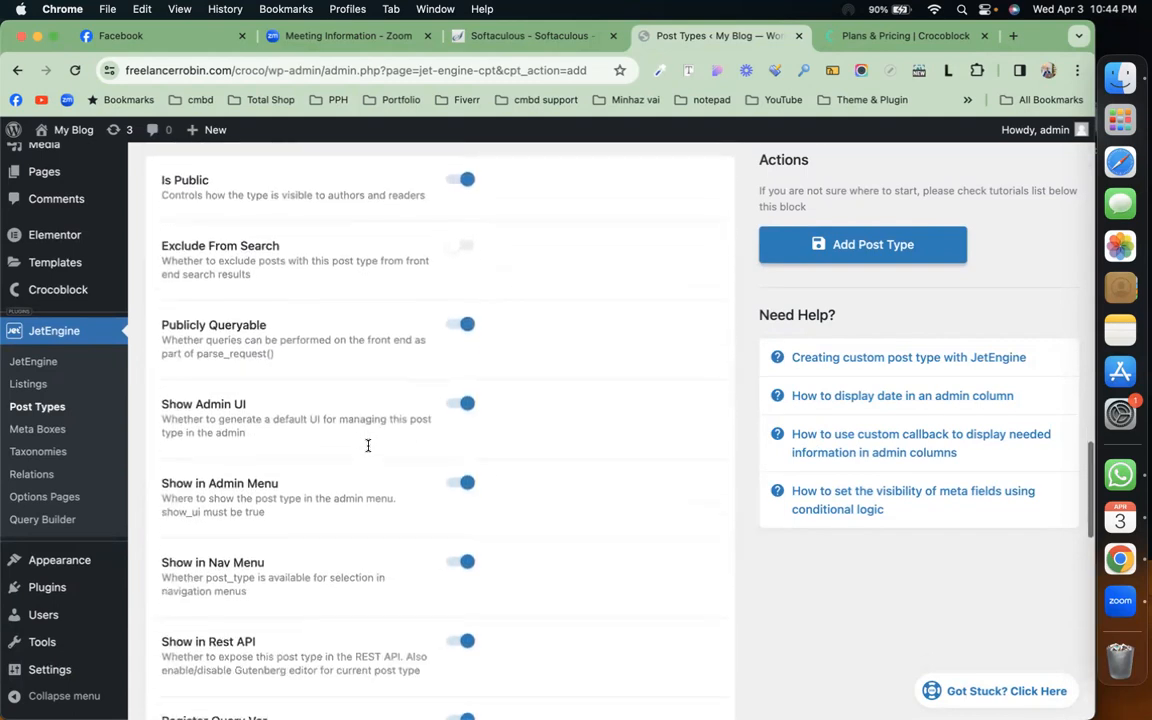
{"action": "scroll", "coordinate": [368, 450], "scroll_direction": "down", "scroll_amount": 5}
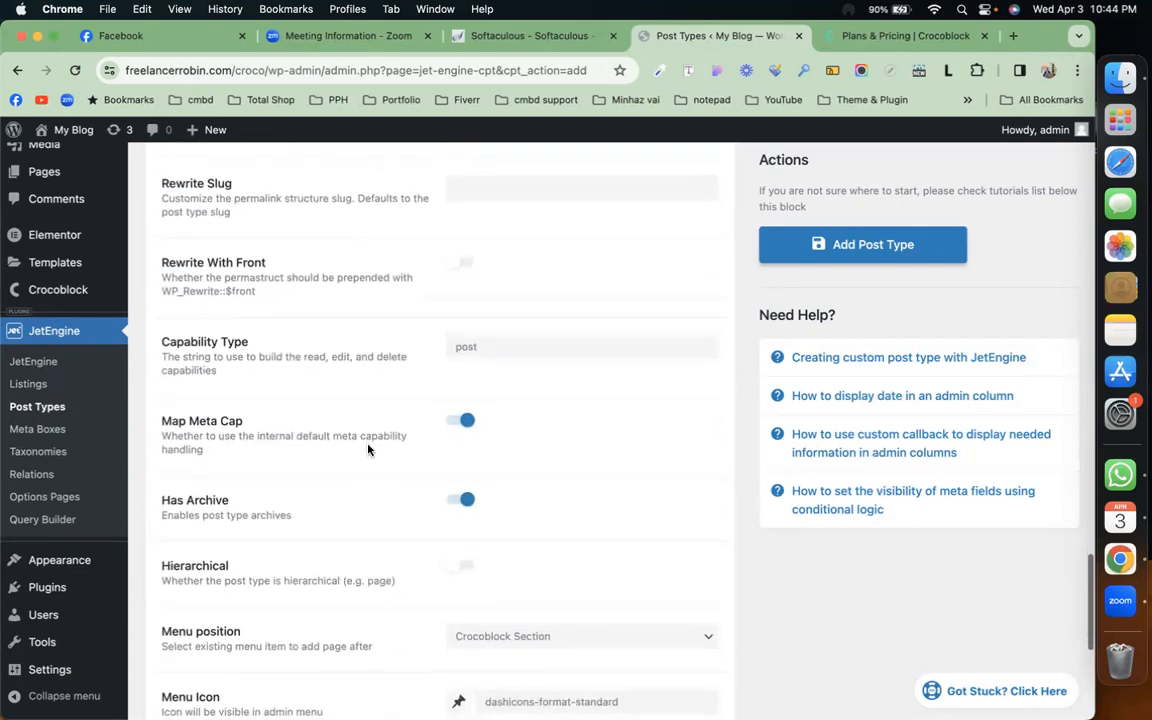
{"action": "left_click", "coordinate": [461, 566]}
{"action": "scroll", "coordinate": [360, 533], "scroll_direction": "down", "scroll_amount": 5}
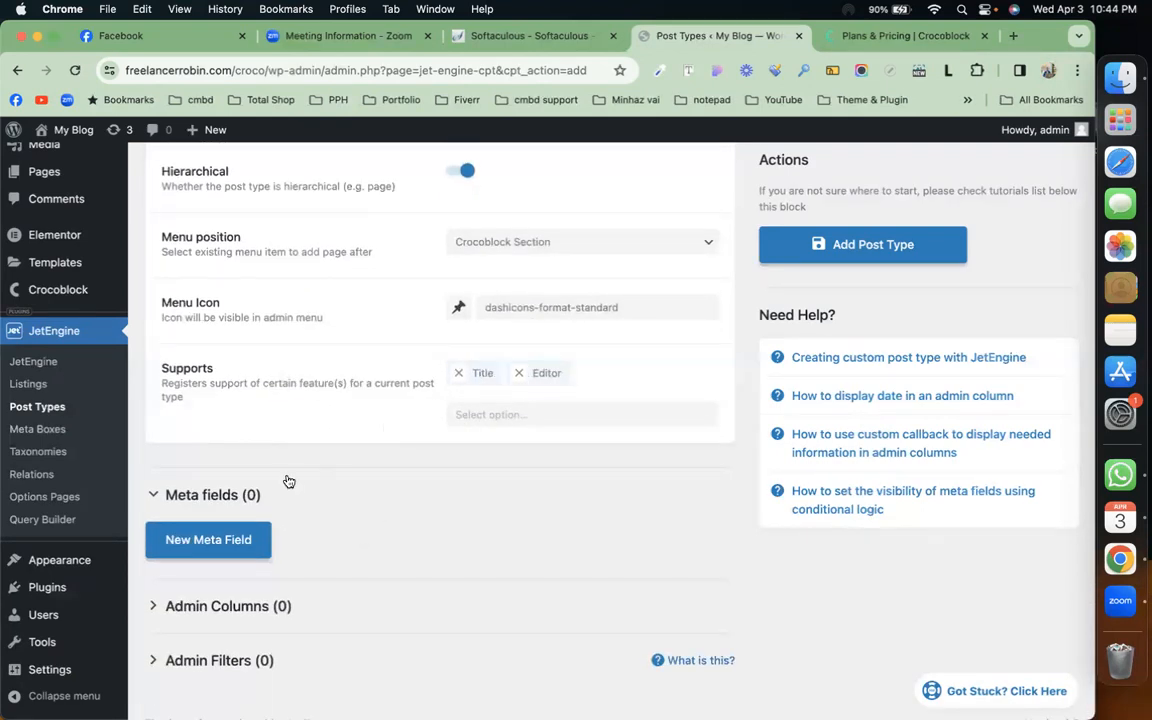
{"action": "left_click", "coordinate": [829, 237]}
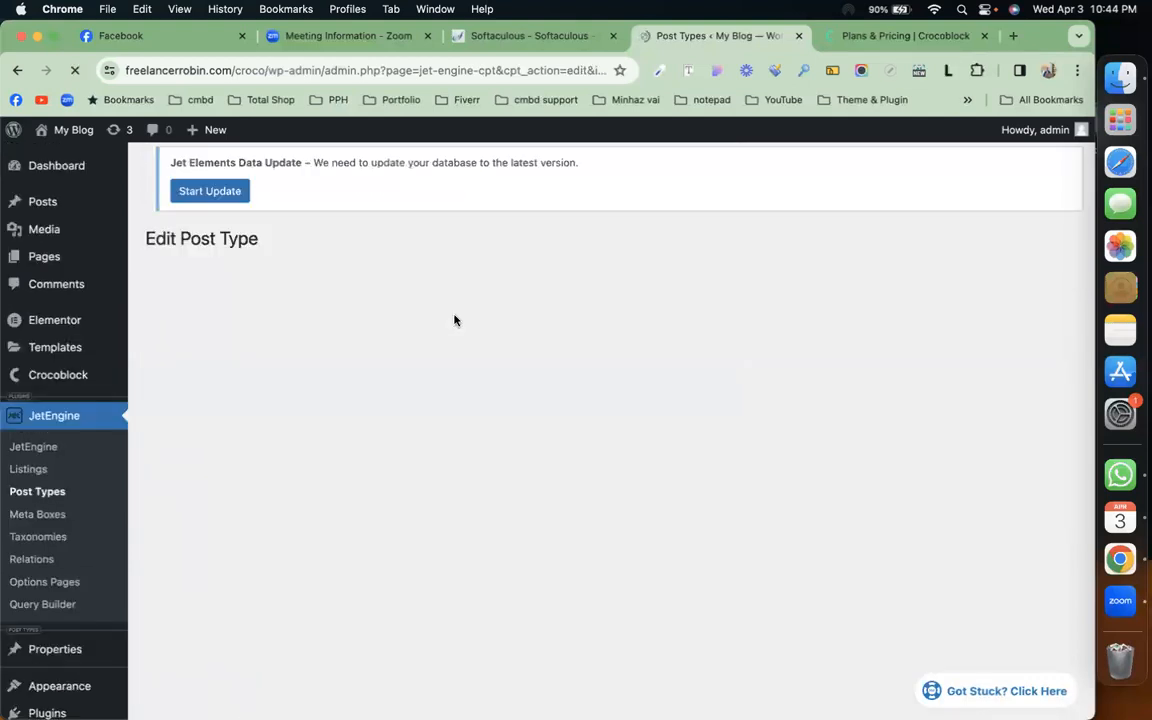
Change the Properties post type's menu icon to dashicons-admin-multisite and update the post type.
{"action": "scroll", "coordinate": [455, 320], "scroll_direction": "down", "scroll_amount": 5}
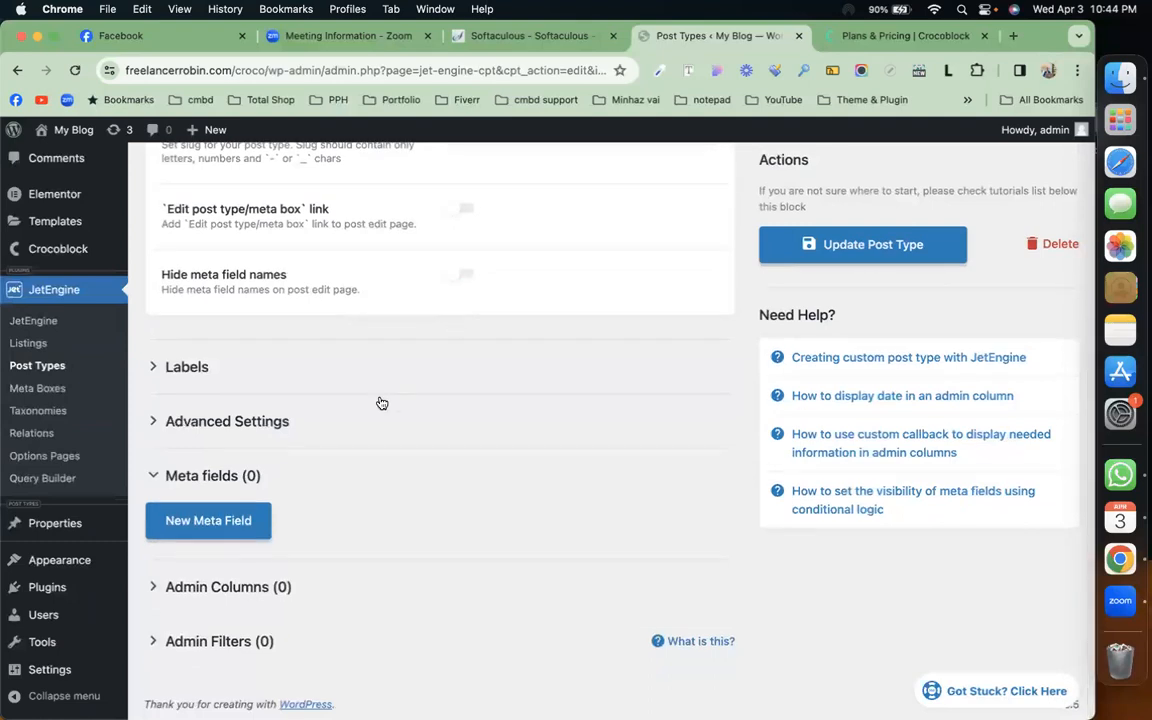
{"action": "left_click", "coordinate": [417, 418]}
{"action": "scroll", "coordinate": [418, 417], "scroll_direction": "down", "scroll_amount": 5}
{"action": "scroll", "coordinate": [418, 417], "scroll_direction": "down", "scroll_amount": 10}
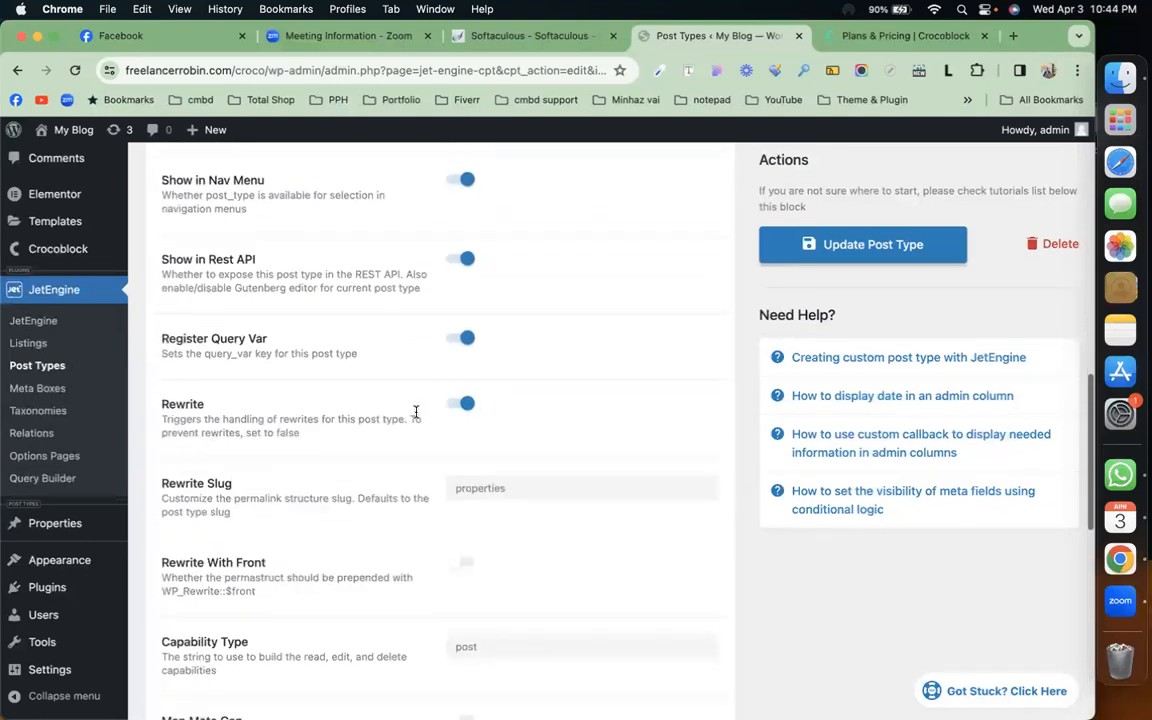
{"action": "scroll", "coordinate": [417, 416], "scroll_direction": "down", "scroll_amount": 1}
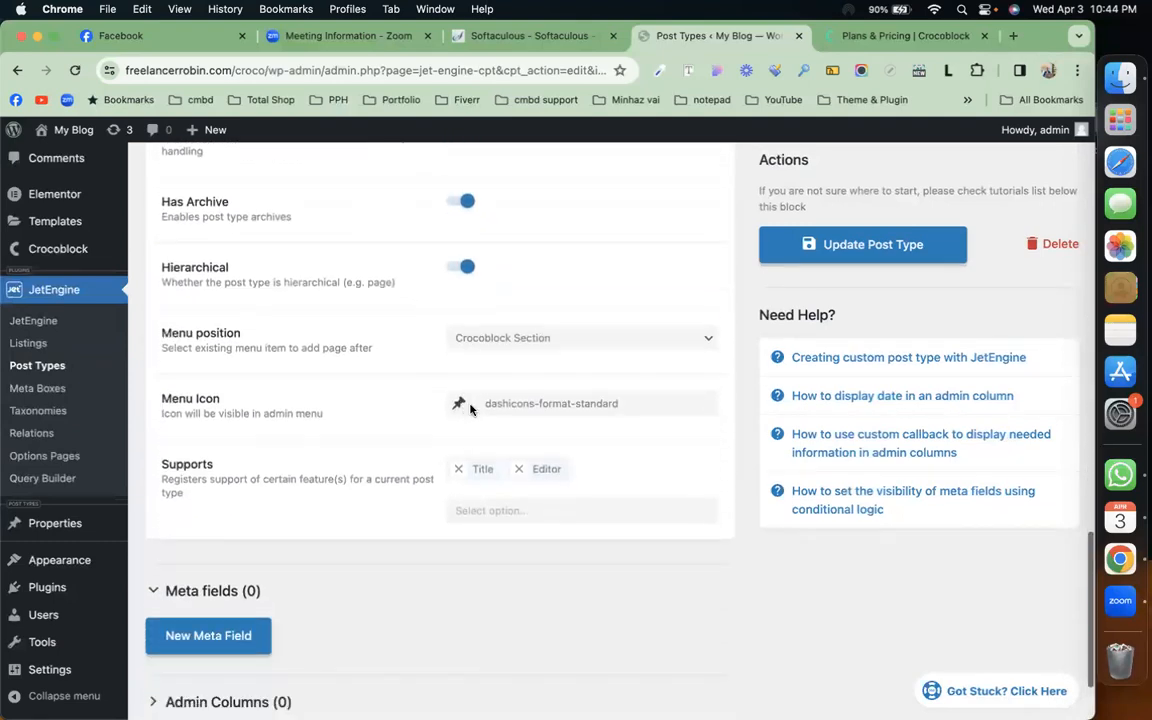
{"action": "left_click", "coordinate": [459, 404]}
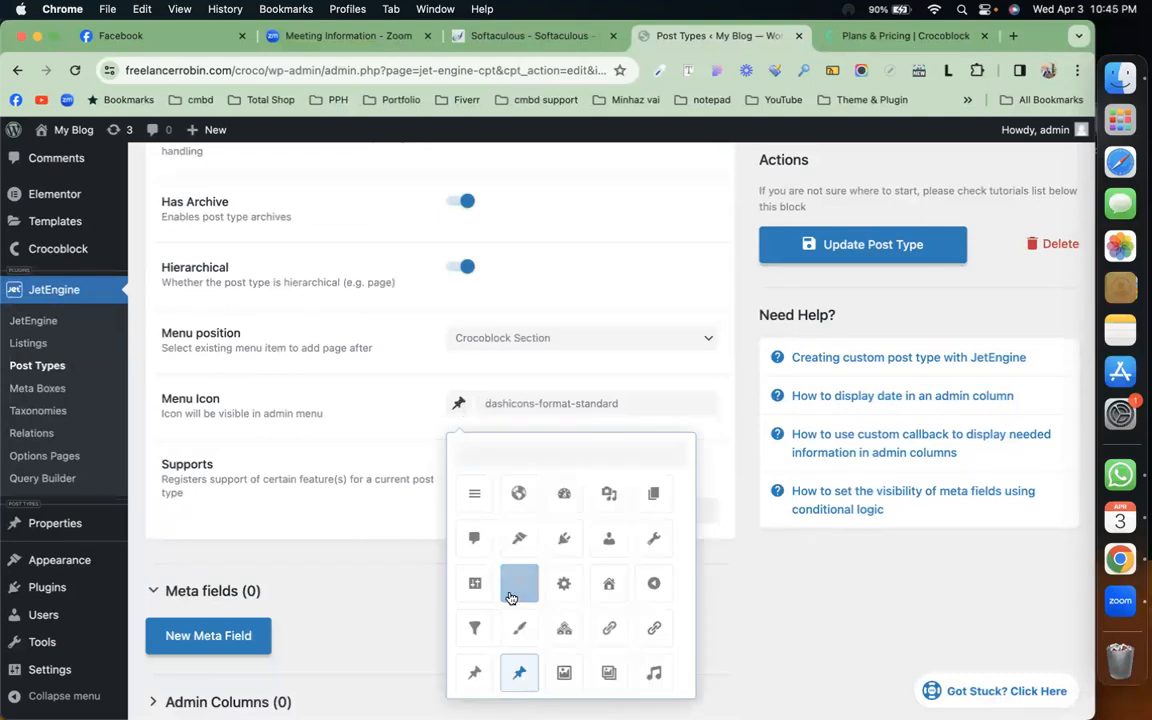
{"action": "left_click", "coordinate": [564, 628]}
{"action": "left_click", "coordinate": [820, 250]}
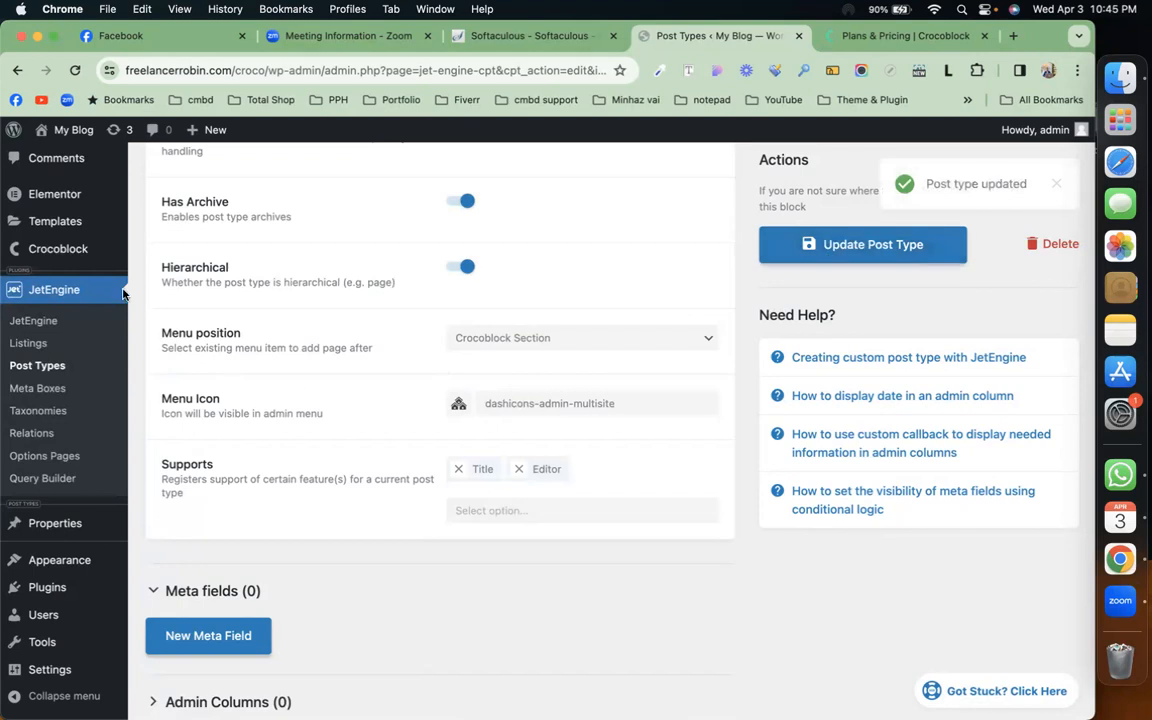
Examine the Properties entry and its submenu in the admin menu, comparing it with the built-in Posts and Pages entries.
{"action": "scroll", "coordinate": [92, 260], "scroll_direction": "up", "scroll_amount": 5}
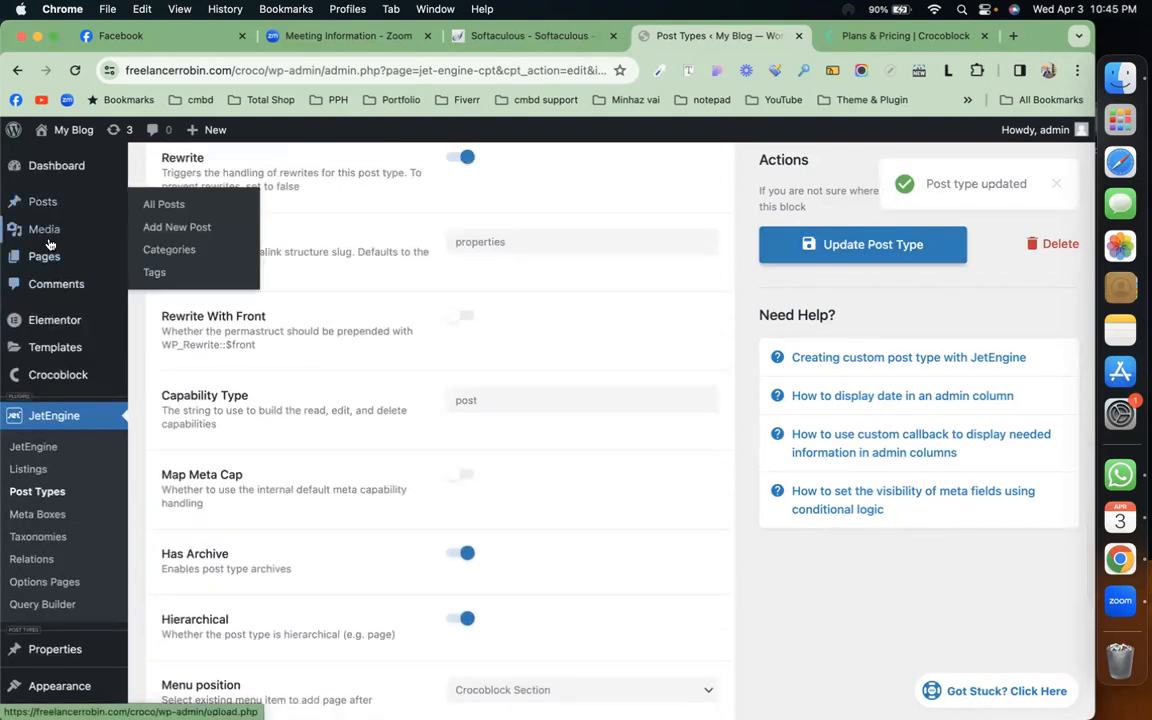
{"action": "mouse_move", "coordinate": [55, 379]}
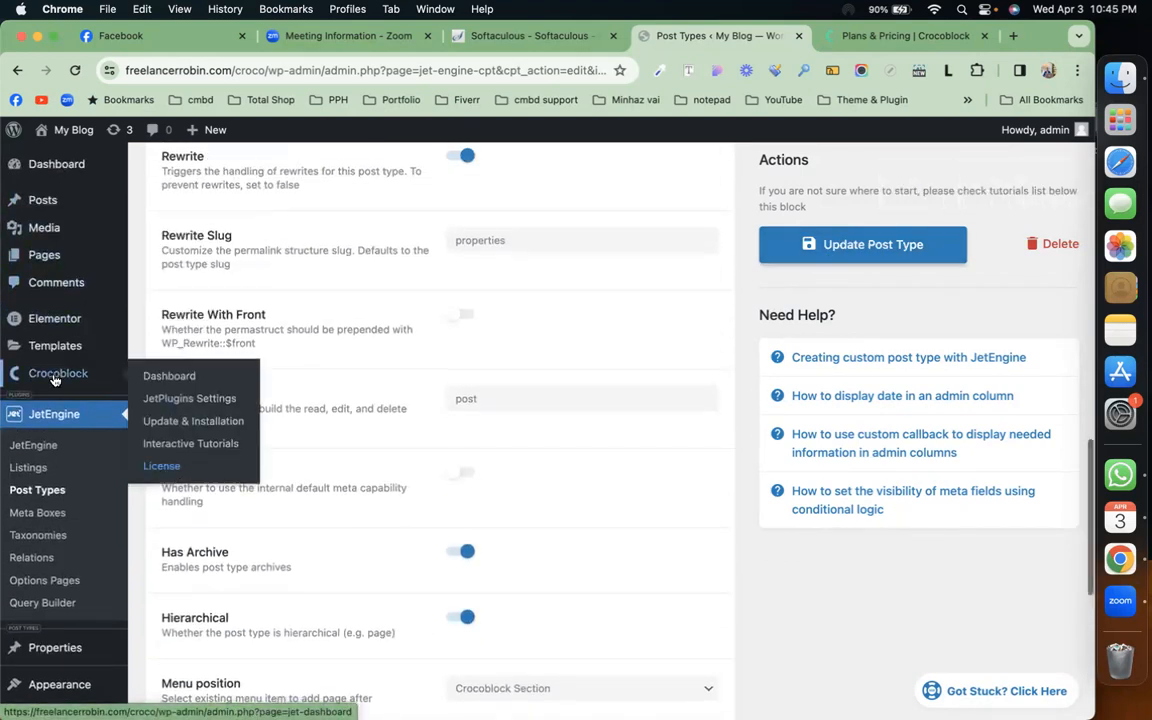
{"action": "scroll", "coordinate": [55, 420], "scroll_direction": "down", "scroll_amount": 3}
{"action": "mouse_move", "coordinate": [48, 522]}
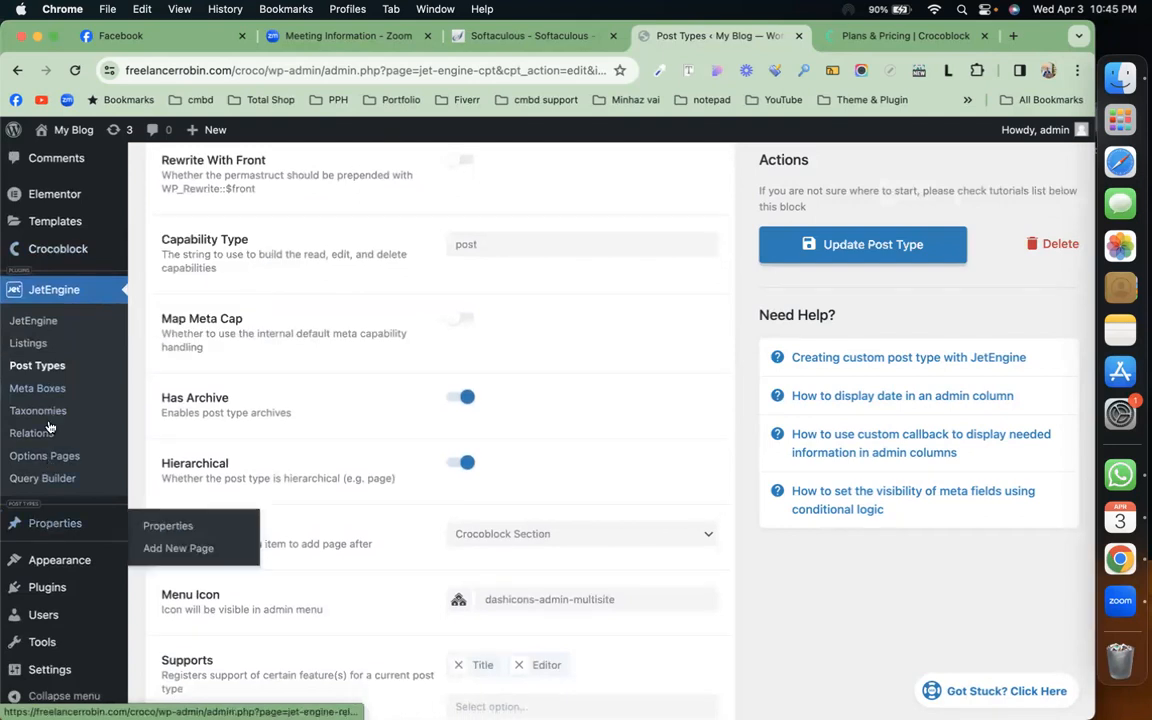
{"action": "scroll", "coordinate": [65, 218], "scroll_direction": "up", "scroll_amount": 3}
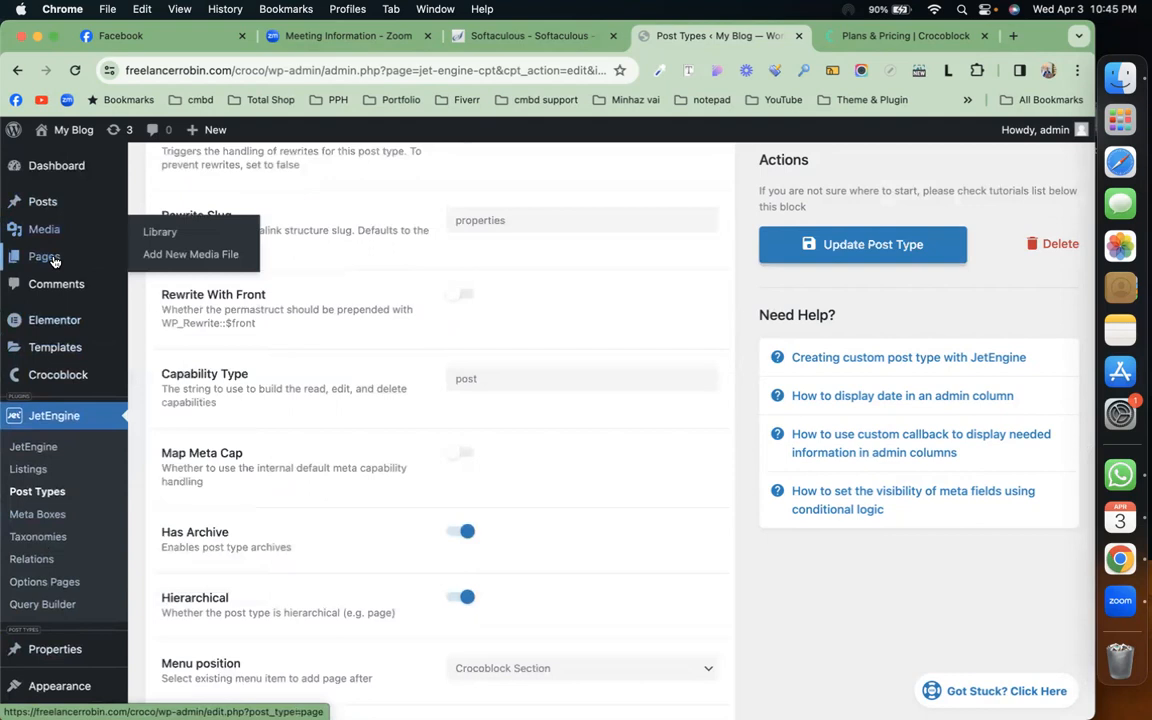
{"action": "mouse_move", "coordinate": [50, 211]}
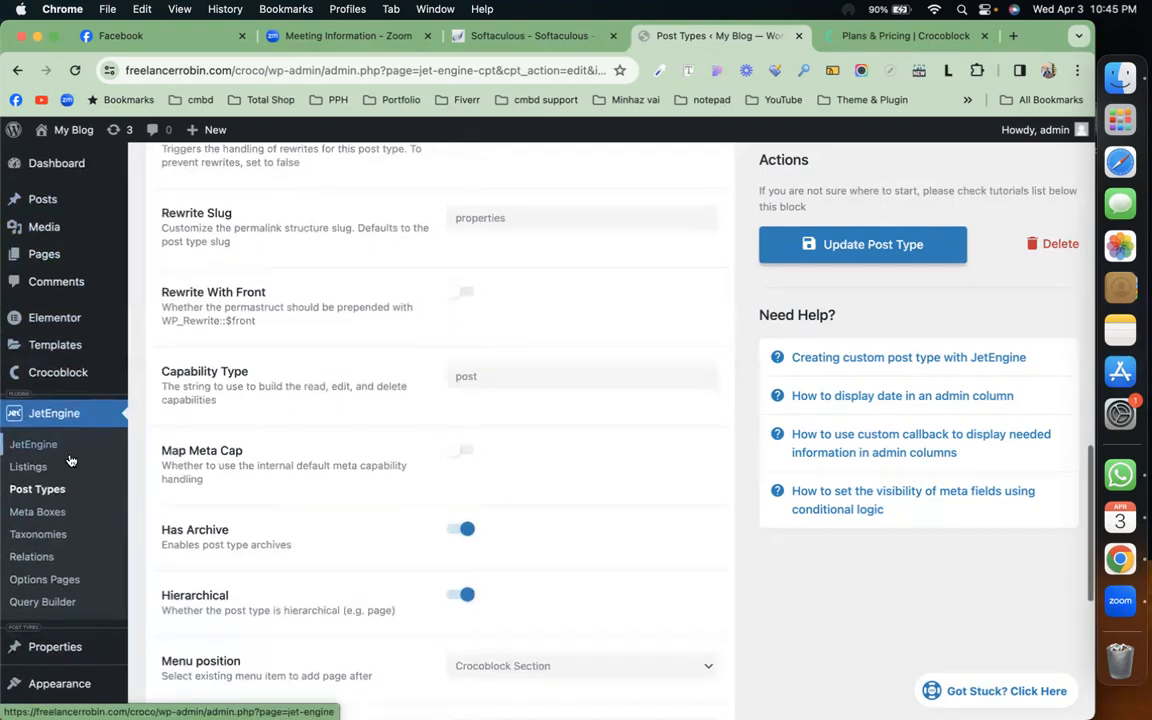
{"action": "scroll", "coordinate": [70, 480], "scroll_direction": "down", "scroll_amount": 4}
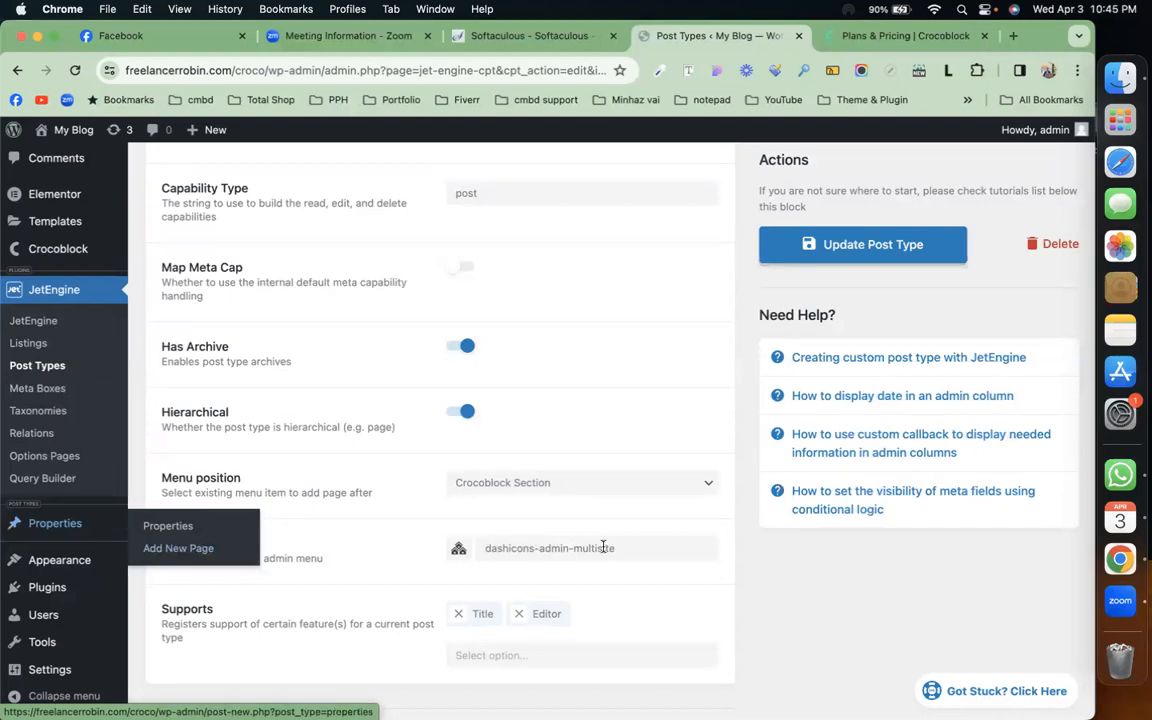
Set the post type's Add New label to "Add New Properties" and update the post type.
{"action": "scroll", "coordinate": [530, 410], "scroll_direction": "up", "scroll_amount": 15}
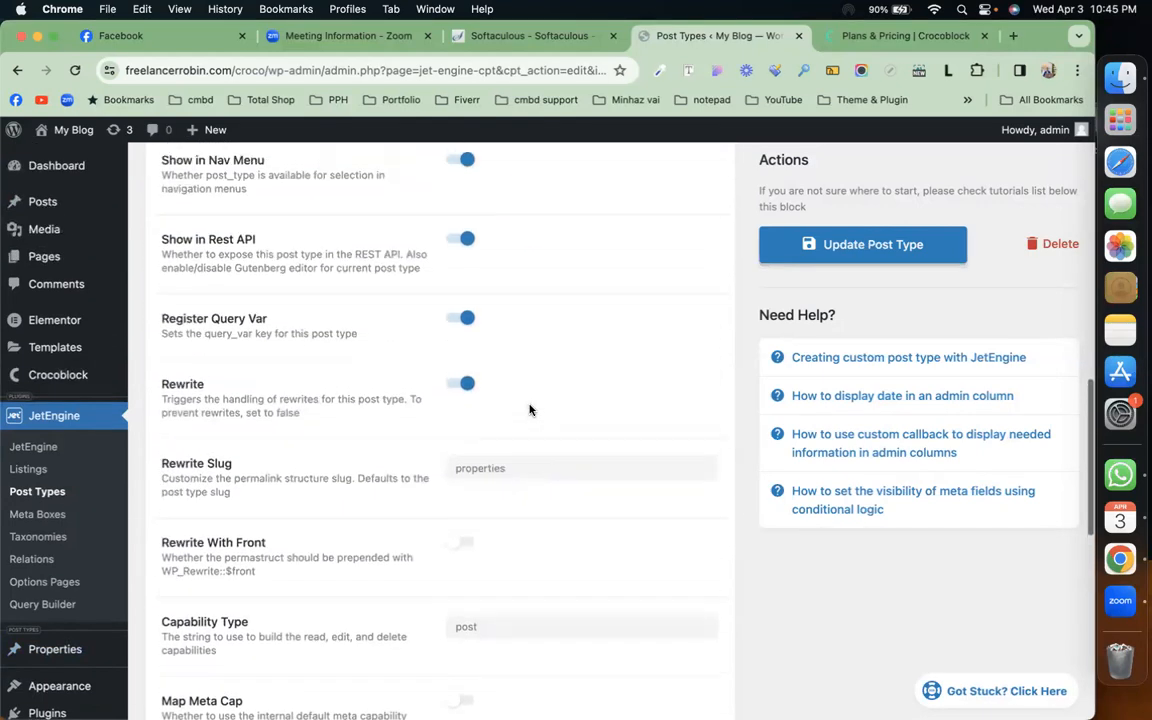
{"action": "scroll", "coordinate": [530, 410], "scroll_direction": "up", "scroll_amount": 5}
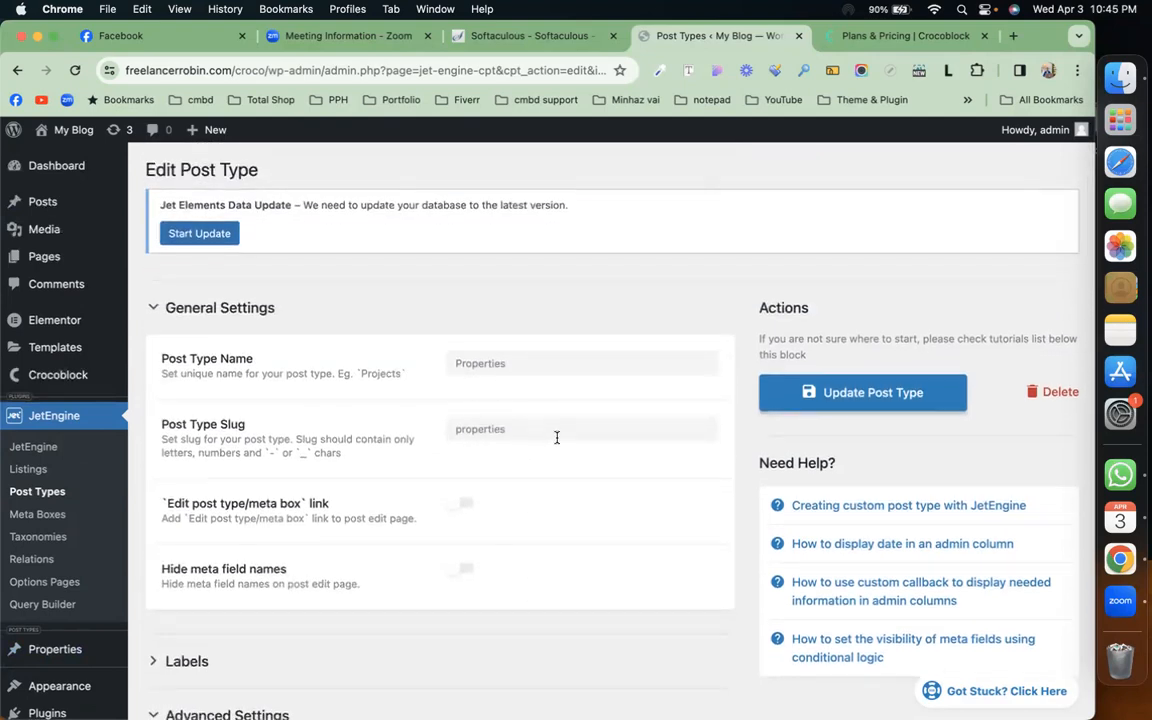
{"action": "scroll", "coordinate": [555, 437], "scroll_direction": "down", "scroll_amount": 4}
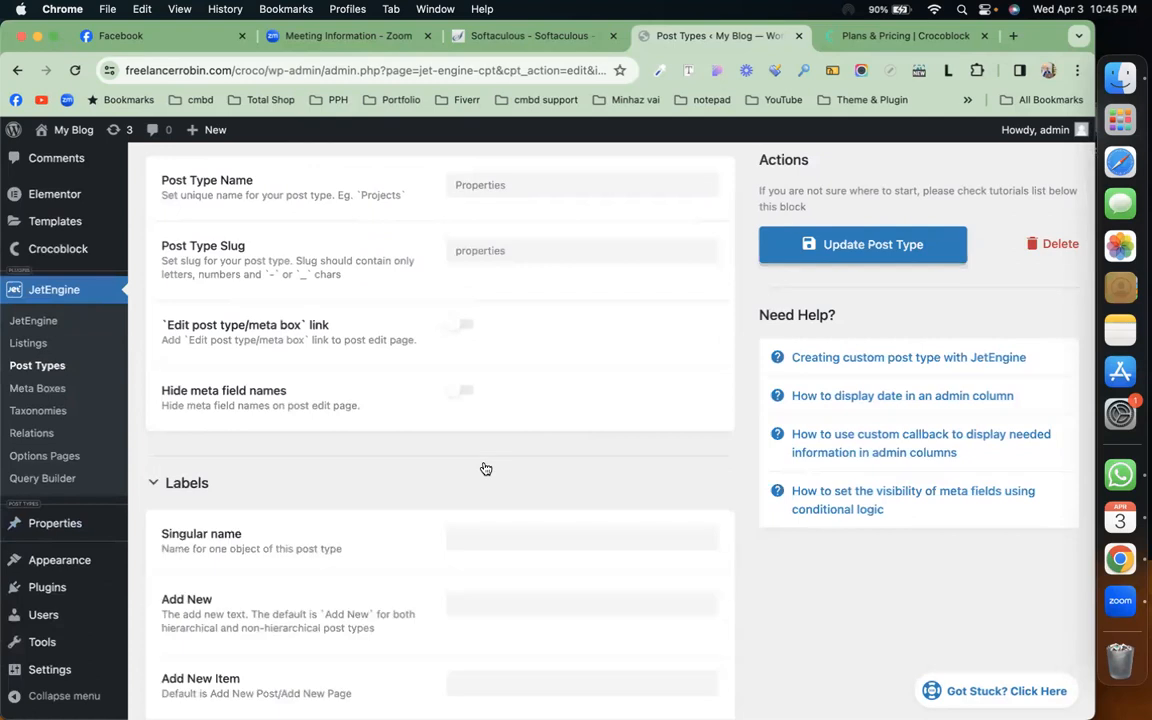
{"action": "scroll", "coordinate": [429, 481], "scroll_direction": "down", "scroll_amount": 3}
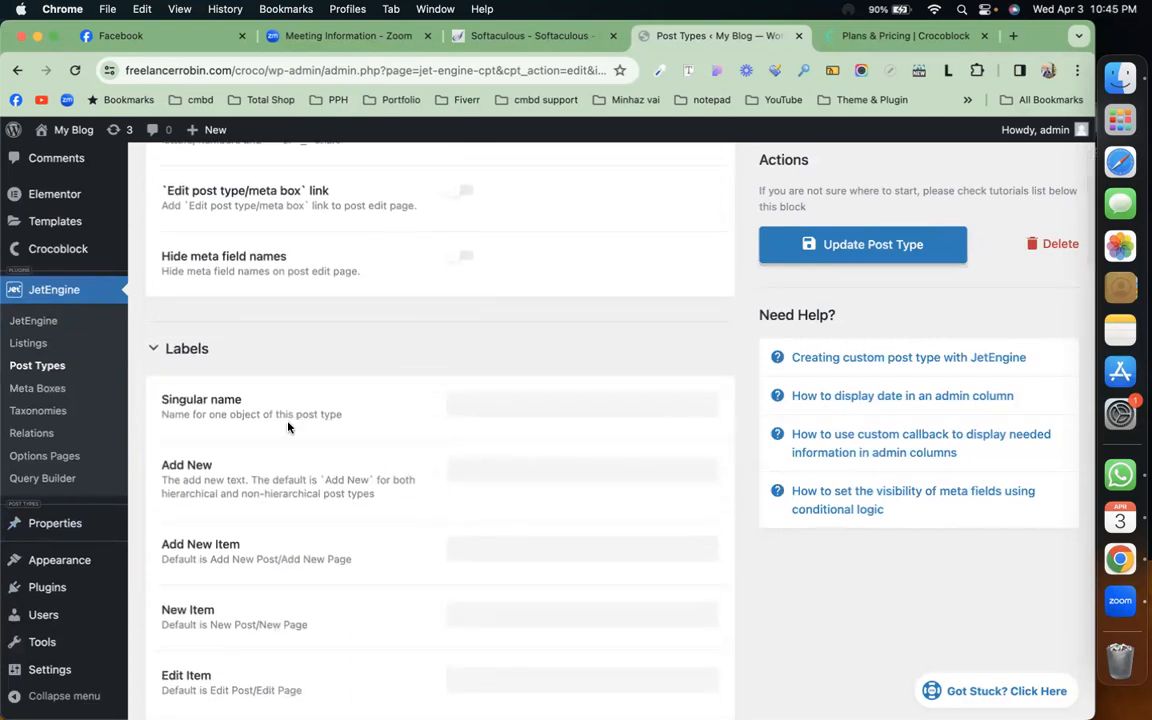
{"action": "left_click", "coordinate": [480, 406]}
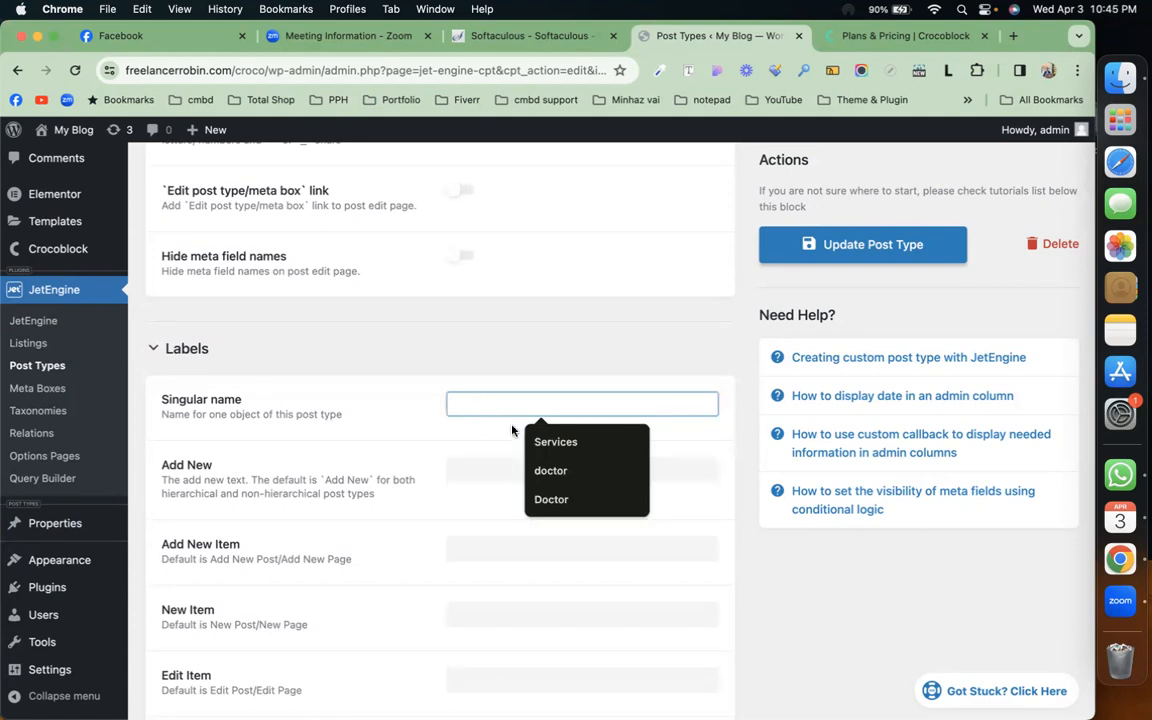
{"action": "left_click", "coordinate": [496, 447]}
{"action": "scroll", "coordinate": [489, 445], "scroll_direction": "down", "scroll_amount": 1}
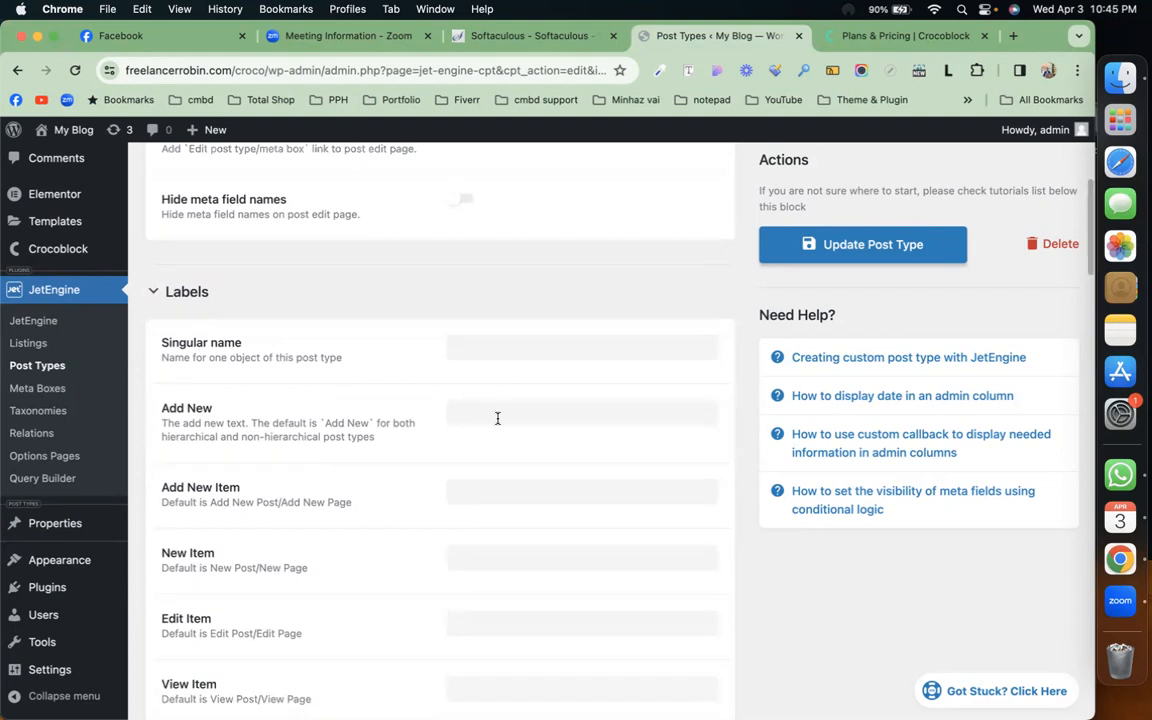
{"action": "left_click", "coordinate": [496, 414]}
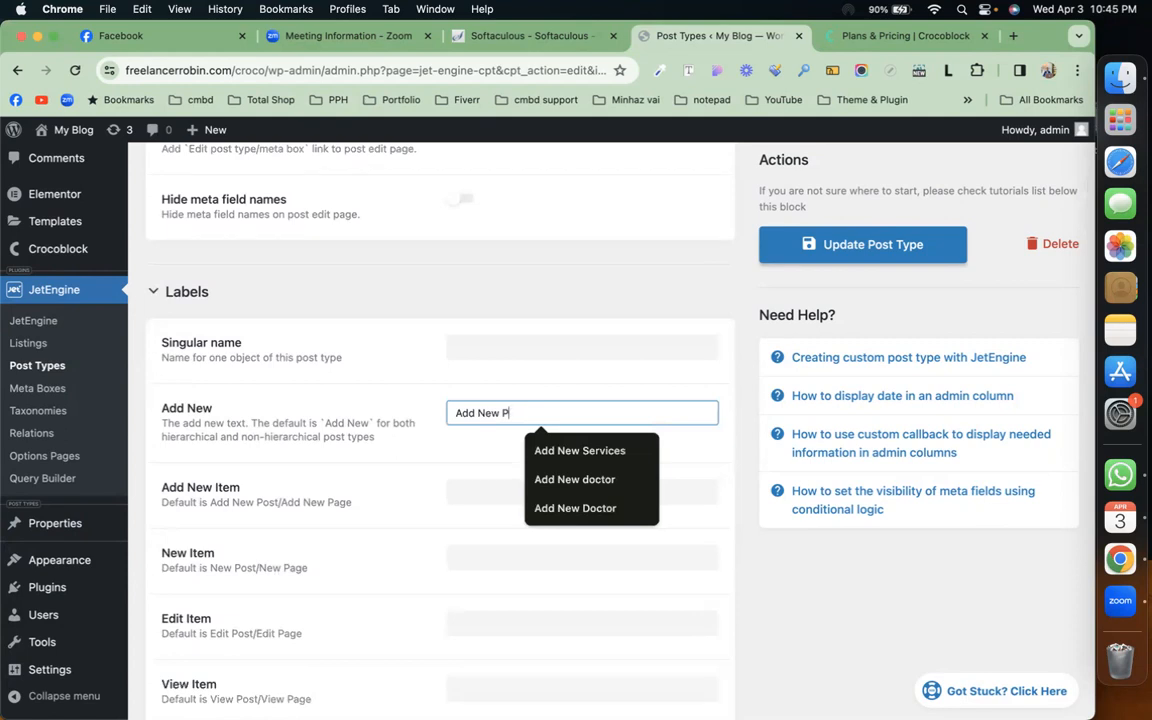
{"action": "type", "text": "Properties"}
{"action": "left_click", "coordinate": [630, 385]}
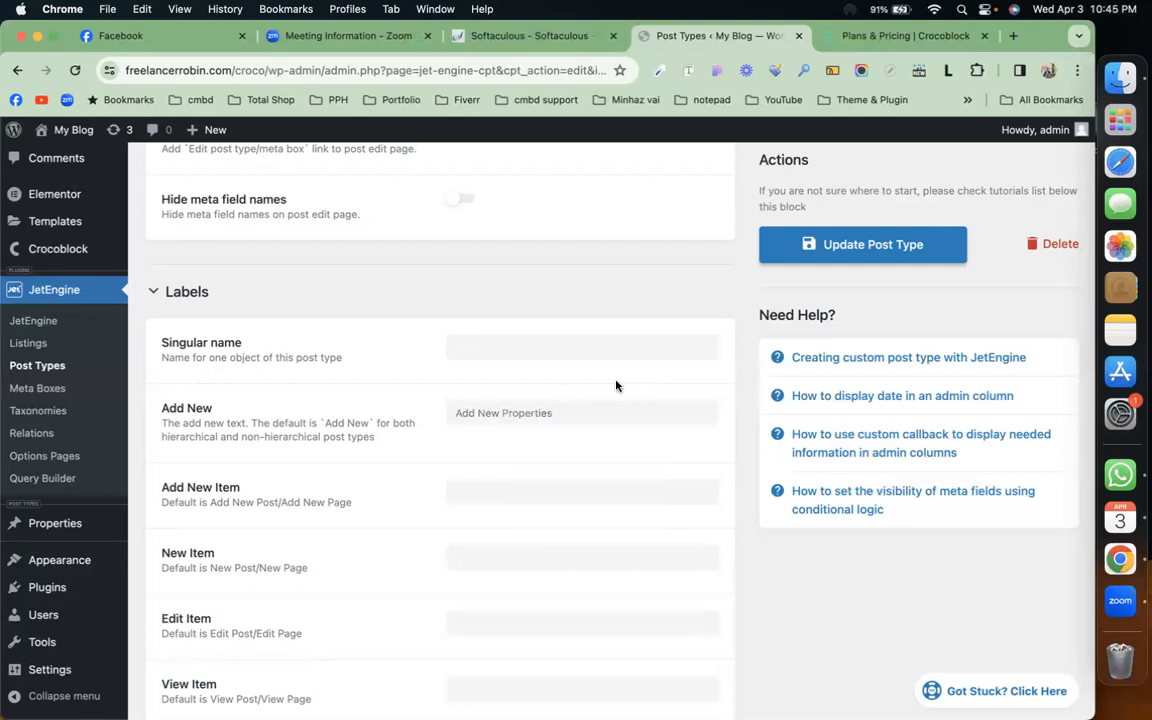
{"action": "left_click", "coordinate": [832, 248]}
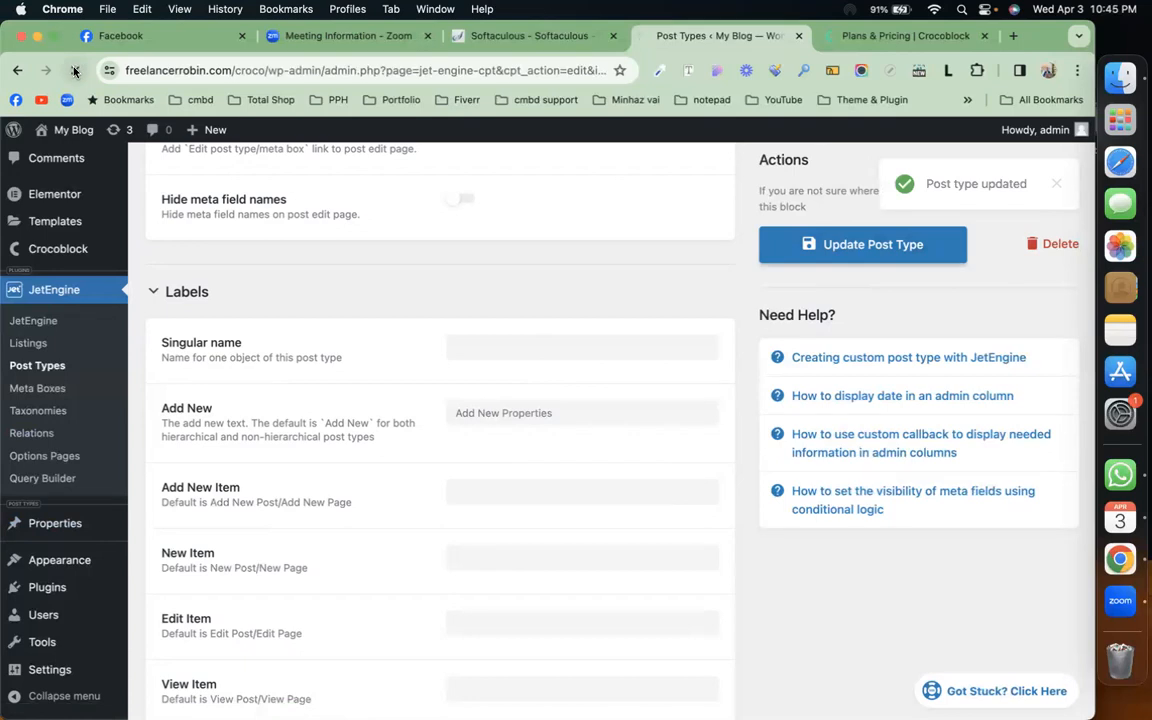
Reload the post type page, and open the Add New Properties page in a separate tab while keeping the post type editor in view.
{"action": "left_click", "coordinate": [74, 71]}
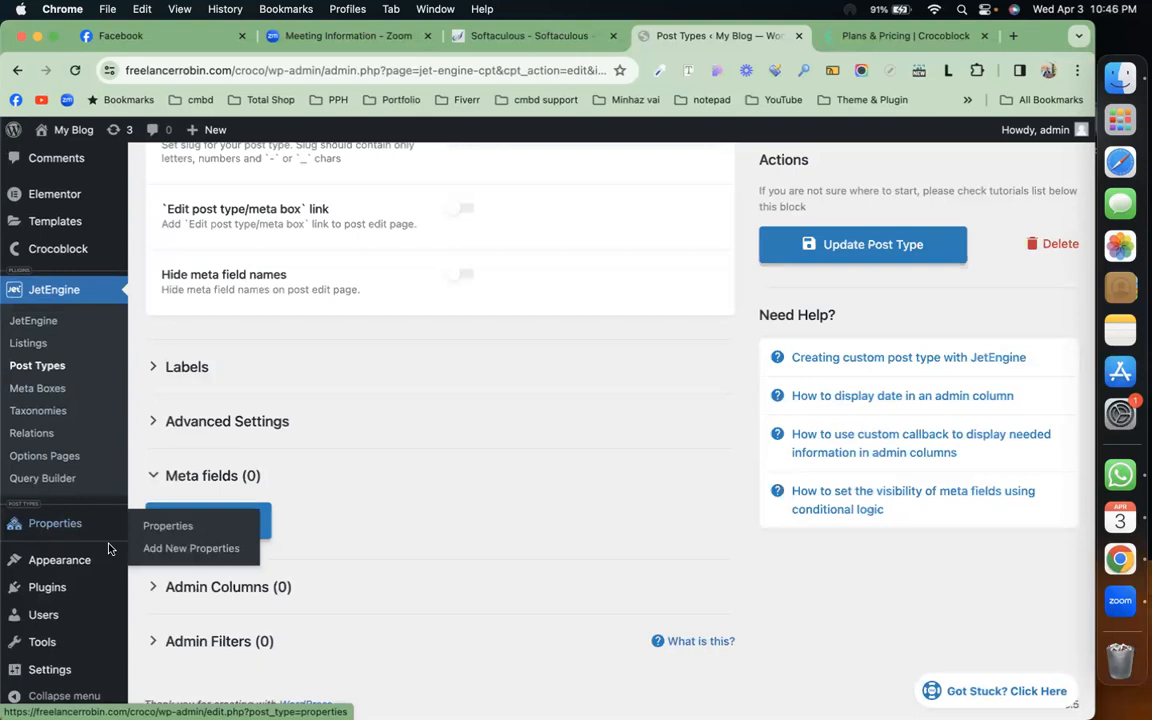
{"action": "right_click", "coordinate": [167, 556]}
{"action": "left_click", "coordinate": [212, 545]}
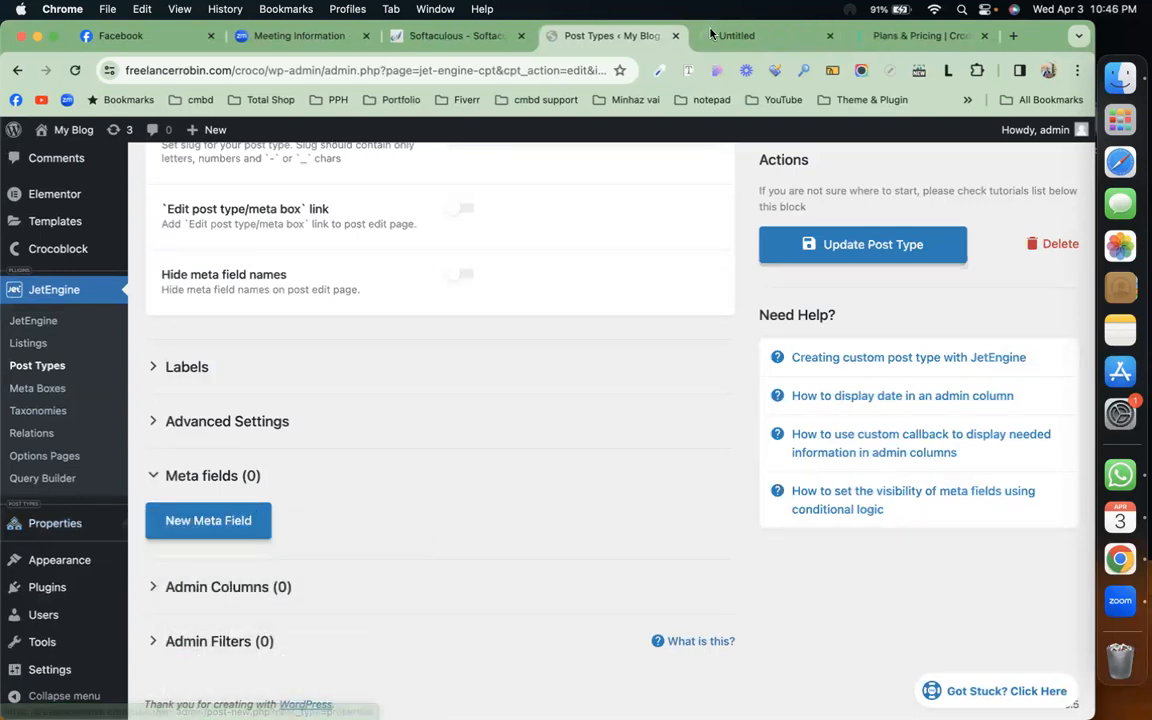
{"action": "left_click", "coordinate": [727, 38]}
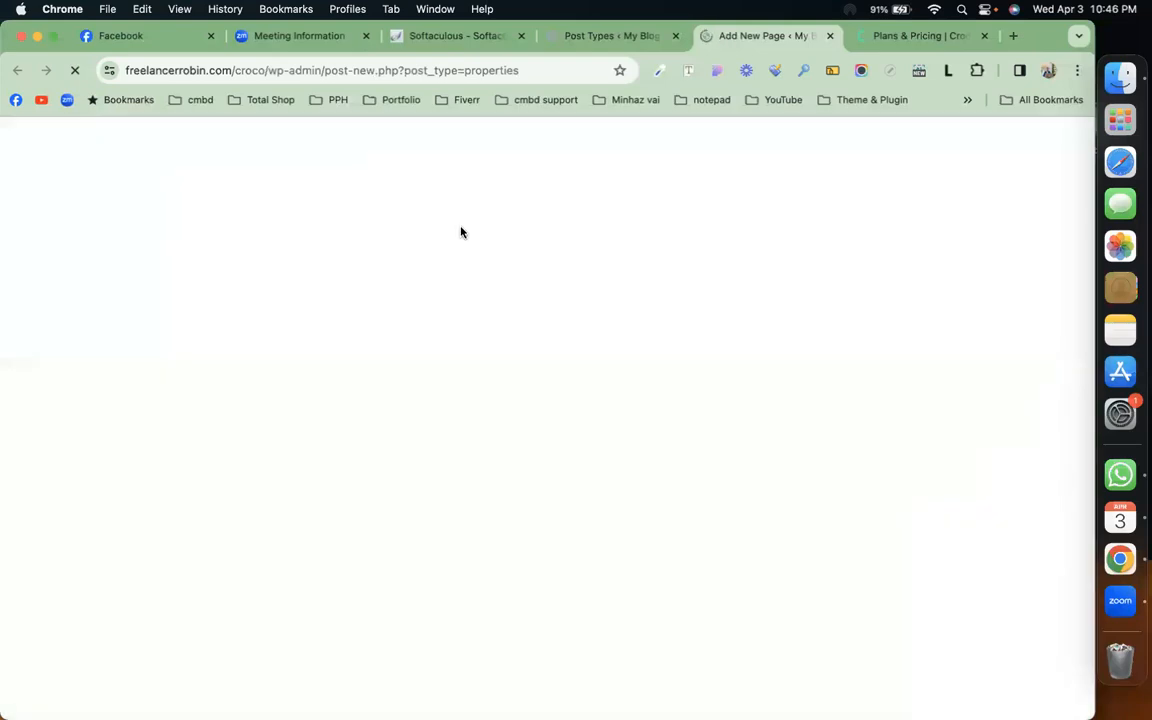
{"action": "left_click", "coordinate": [580, 37]}
{"action": "scroll", "coordinate": [85, 285], "scroll_direction": "up", "scroll_amount": 5}
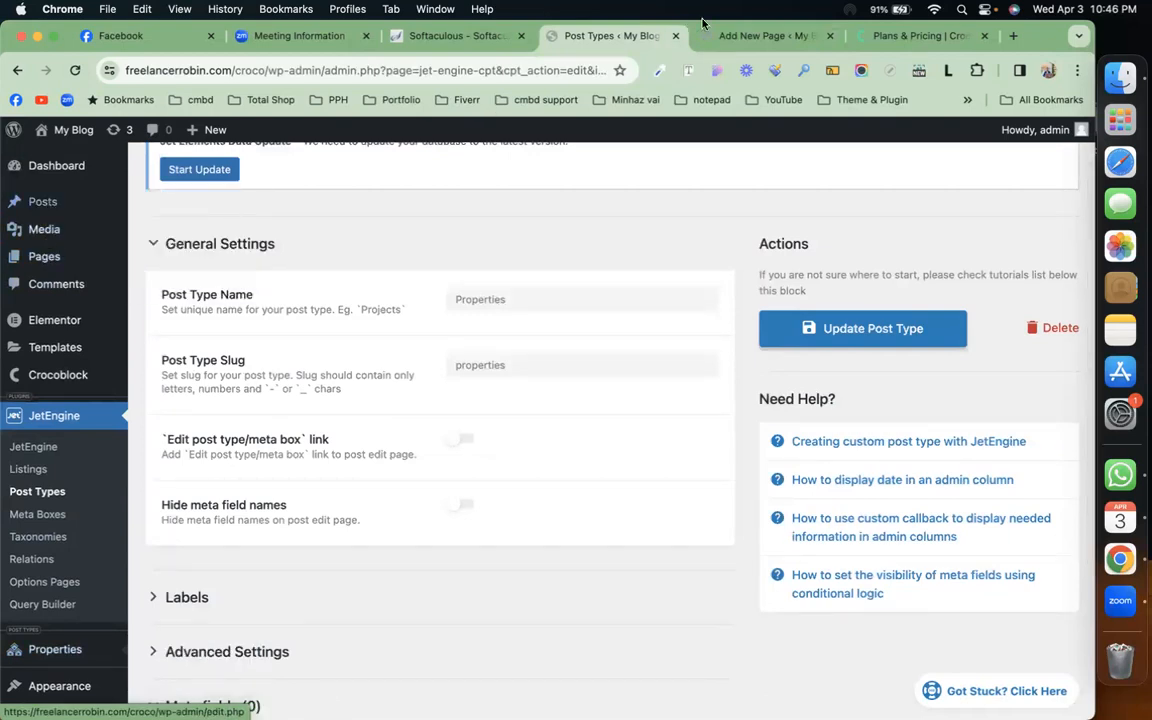
Add Thumbnail (Featured Image) to the Properties post type's supported features, update it, and reload the Add New Properties page.
{"action": "left_click", "coordinate": [749, 40]}
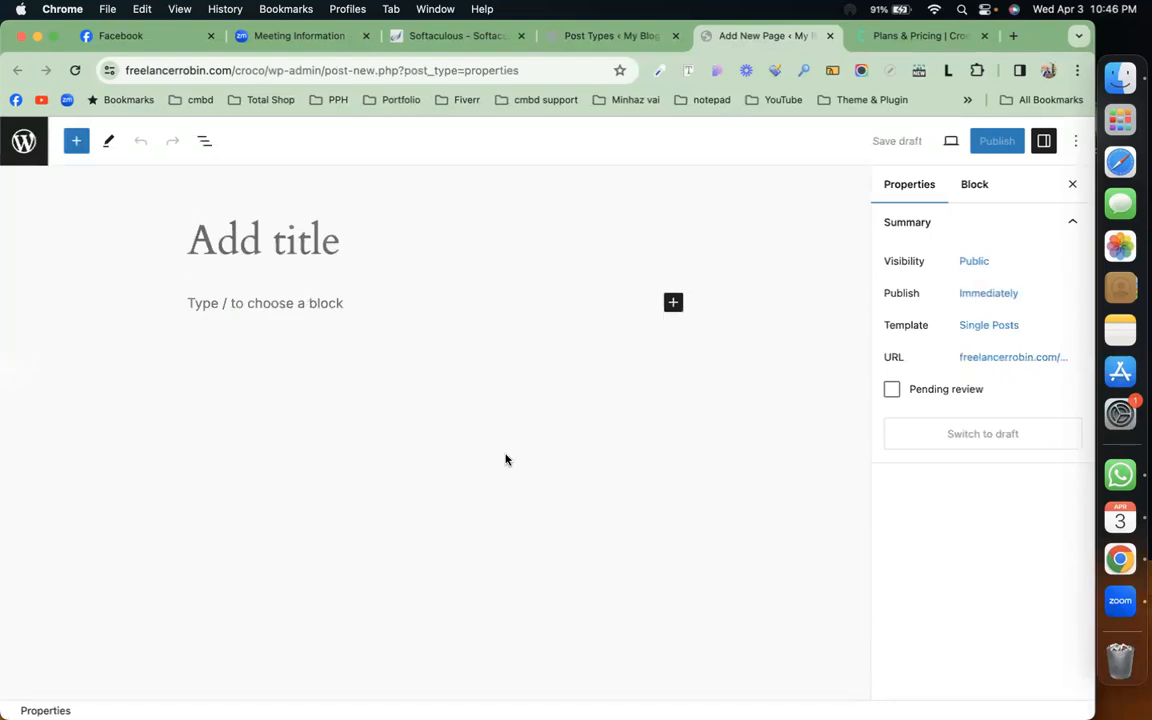
{"action": "left_click", "coordinate": [615, 36]}
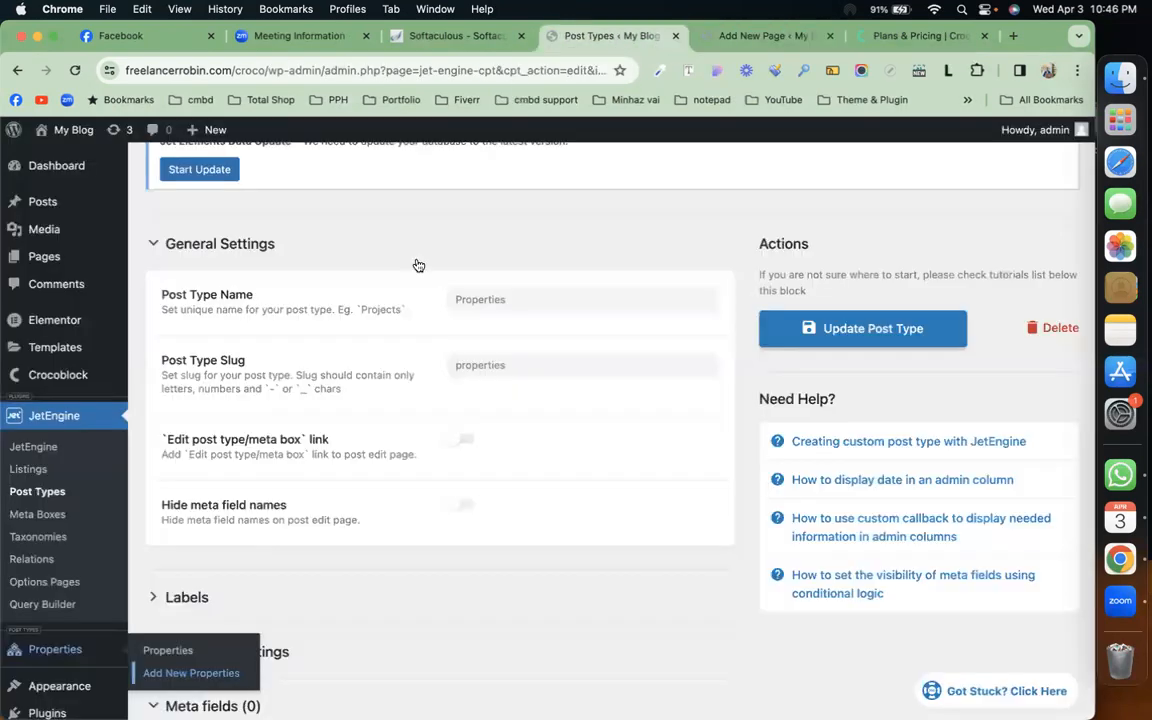
{"action": "scroll", "coordinate": [411, 501], "scroll_direction": "down", "scroll_amount": 5}
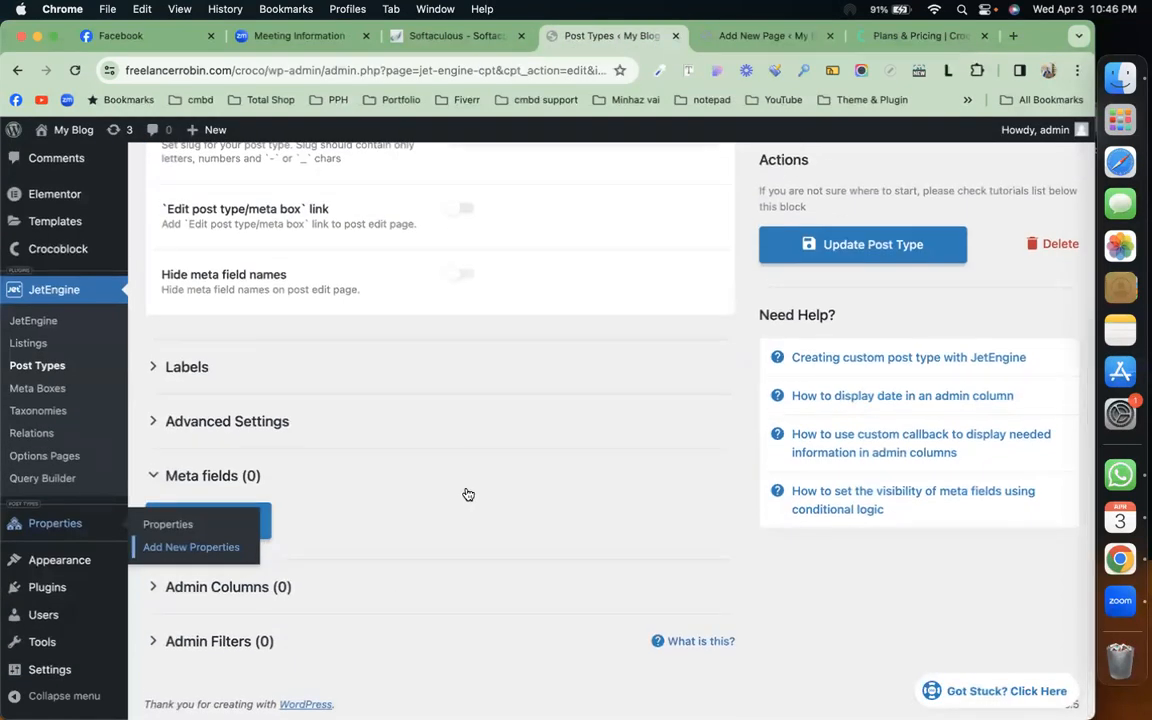
{"action": "left_click", "coordinate": [435, 424]}
{"action": "scroll", "coordinate": [435, 424], "scroll_direction": "down", "scroll_amount": 15}
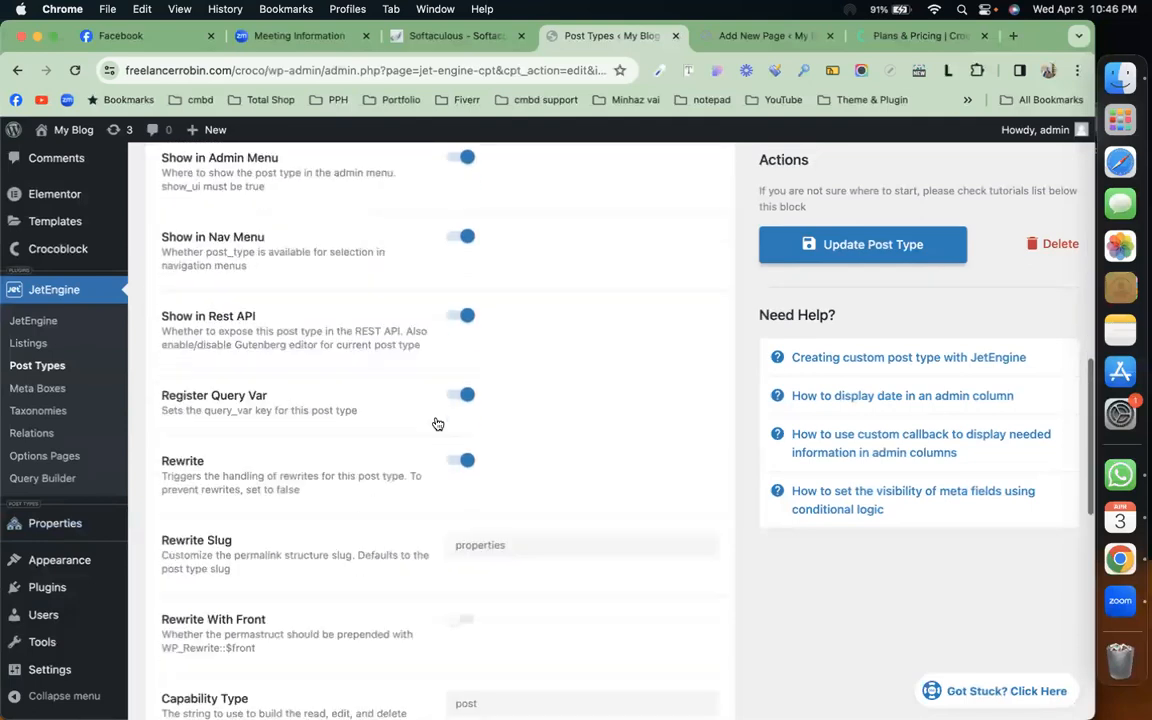
{"action": "scroll", "coordinate": [438, 424], "scroll_direction": "down", "scroll_amount": 7}
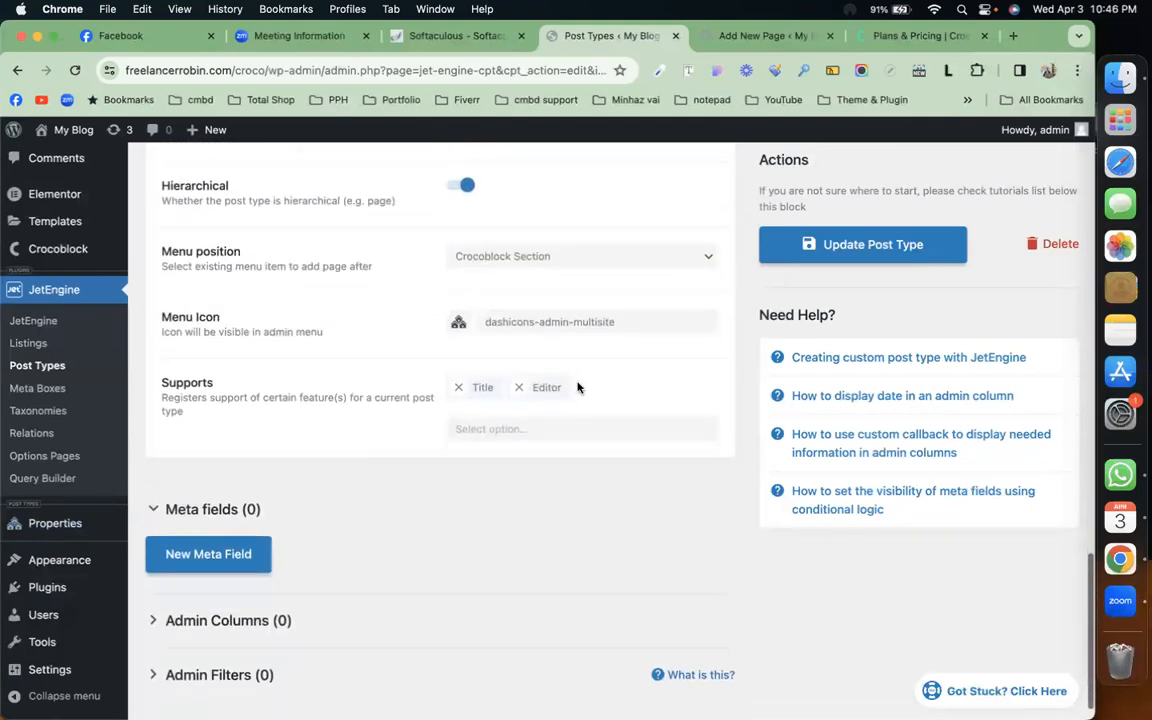
{"action": "left_click", "coordinate": [569, 426]}
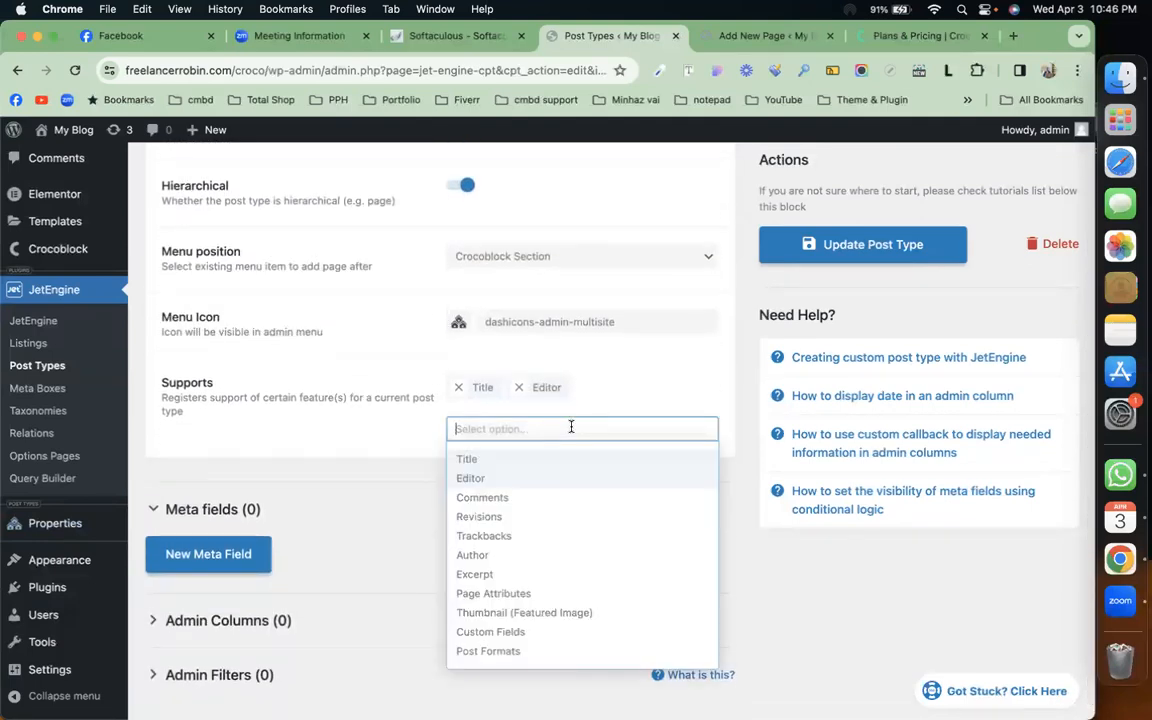
{"action": "left_click", "coordinate": [566, 612]}
{"action": "left_click", "coordinate": [800, 244]}
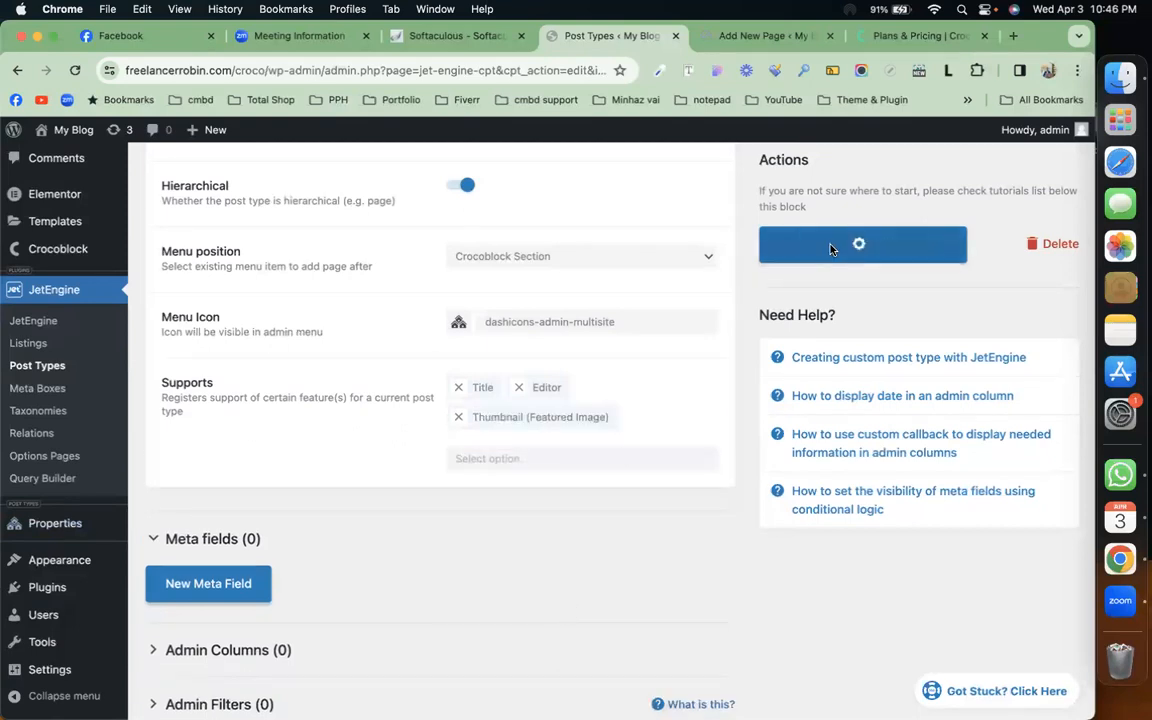
{"action": "left_click", "coordinate": [771, 38]}
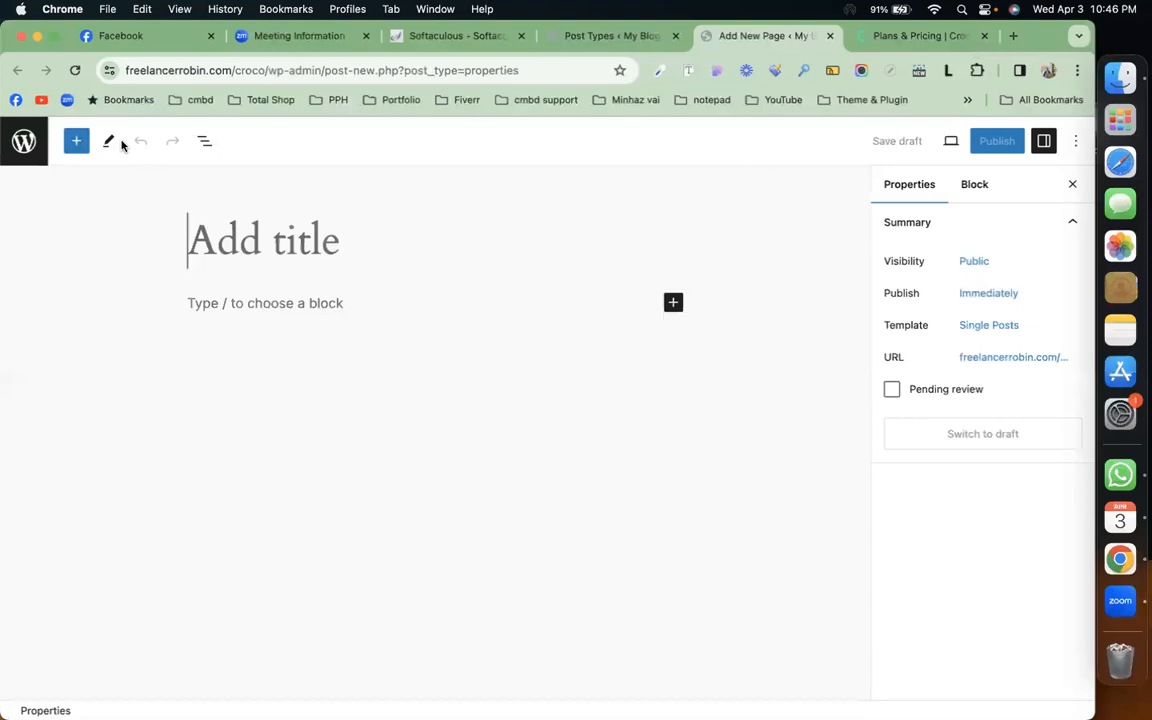
{"action": "left_click", "coordinate": [74, 72]}
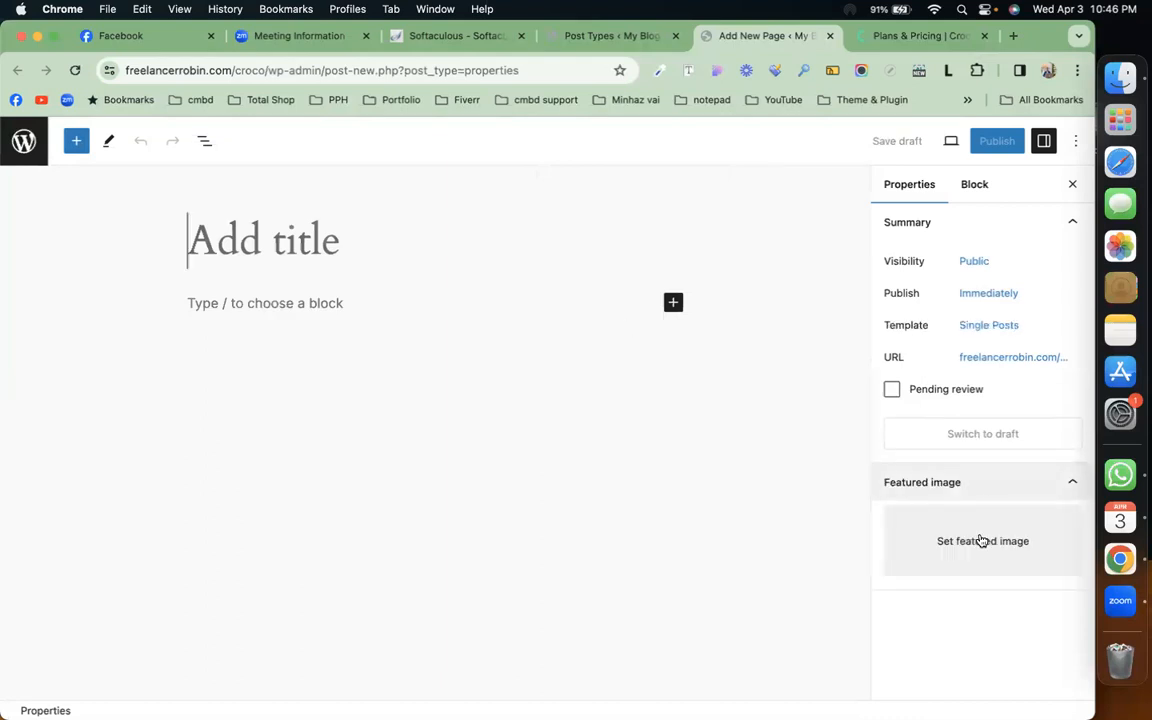
Open the Houzez real estate theme's ThemeForest page in a new tab and launch its live preview.
{"action": "left_click", "coordinate": [1012, 36]}
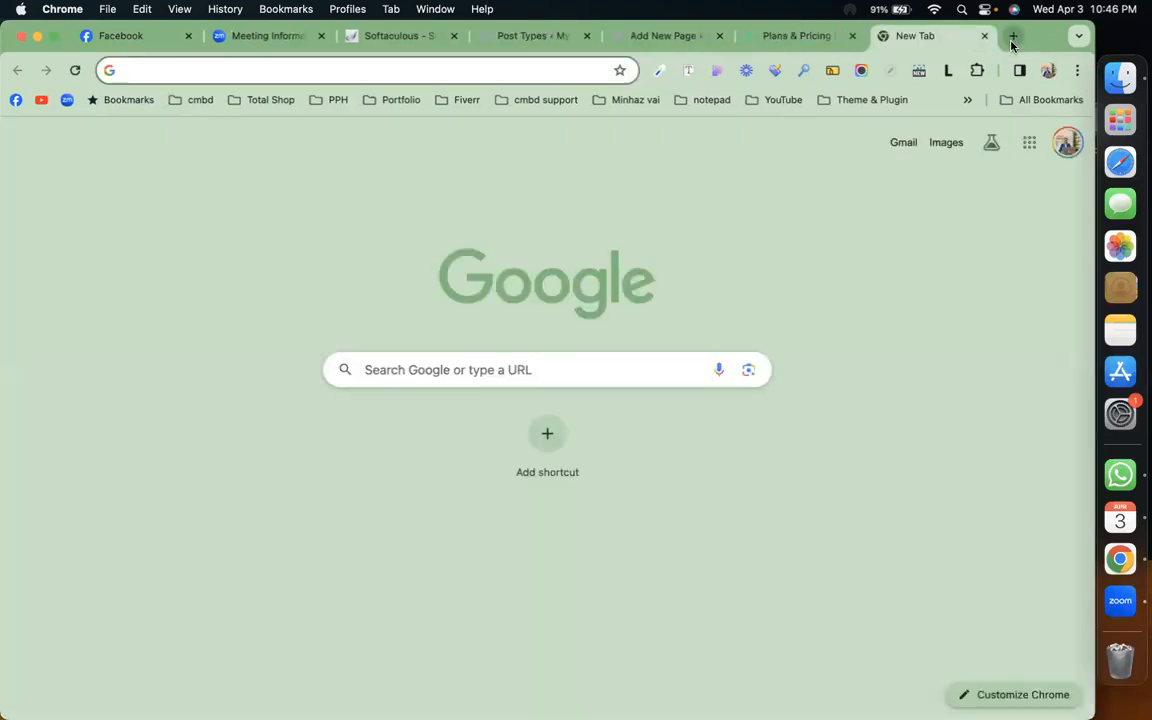
{"action": "type", "text": "hou"}
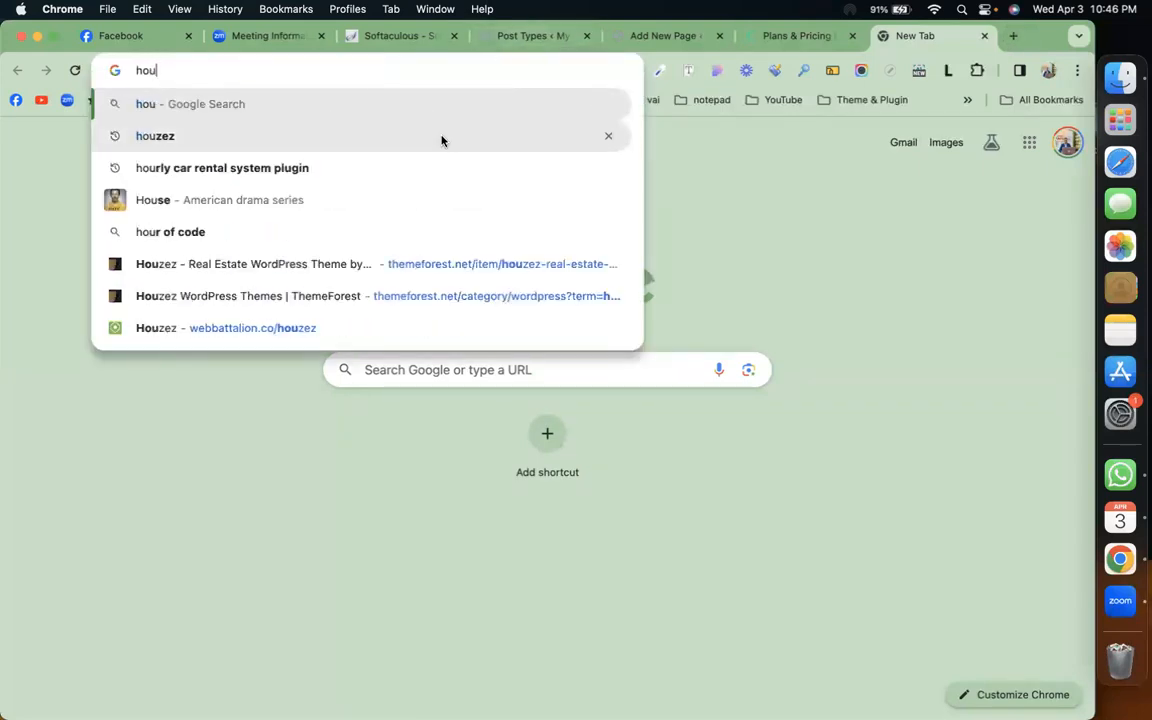
{"action": "left_click", "coordinate": [402, 266]}
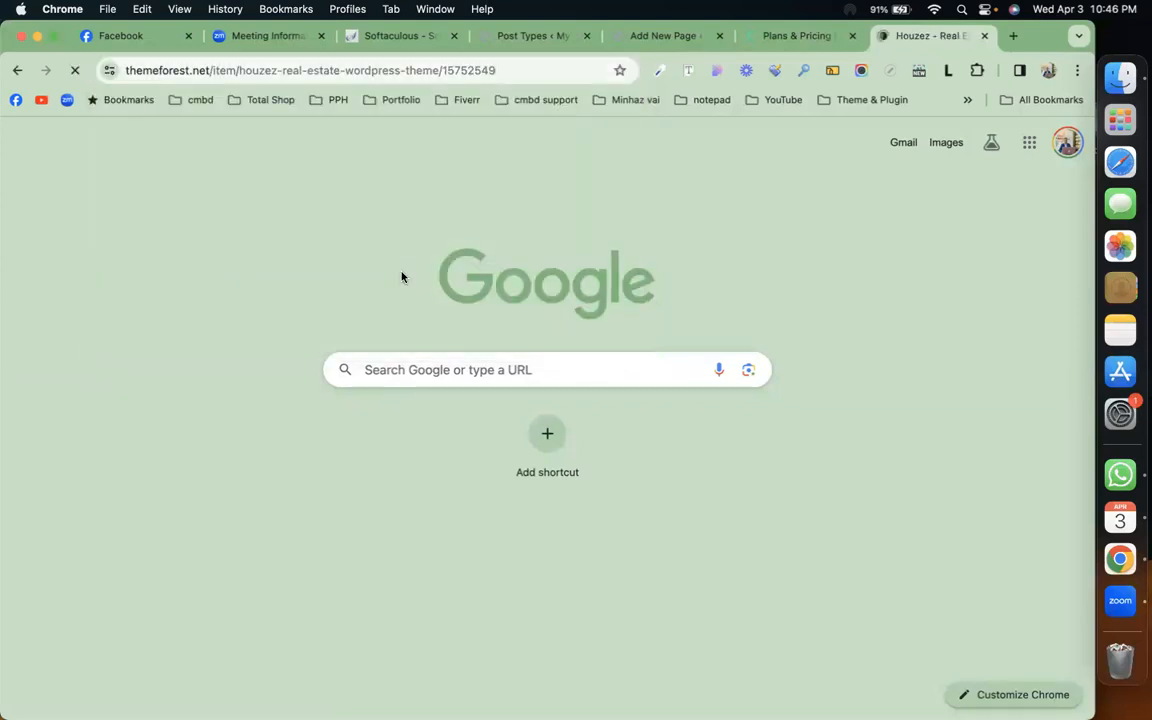
{"action": "scroll", "coordinate": [646, 422], "scroll_direction": "down", "scroll_amount": 4}
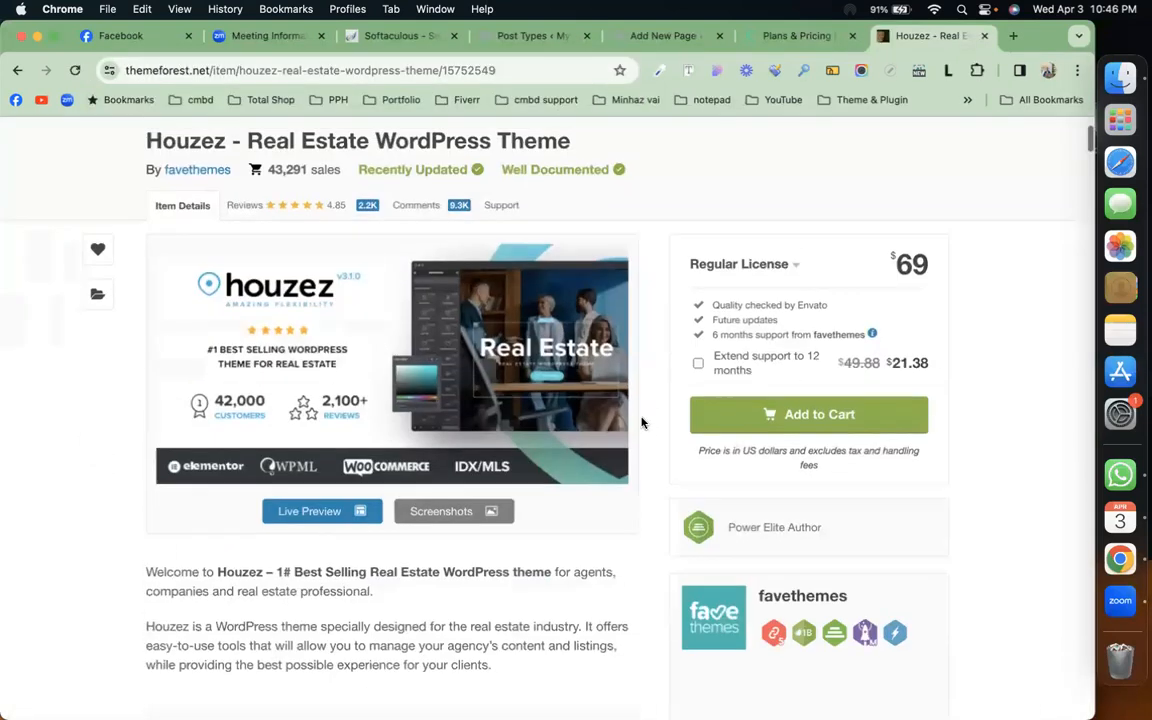
{"action": "left_click", "coordinate": [350, 499]}
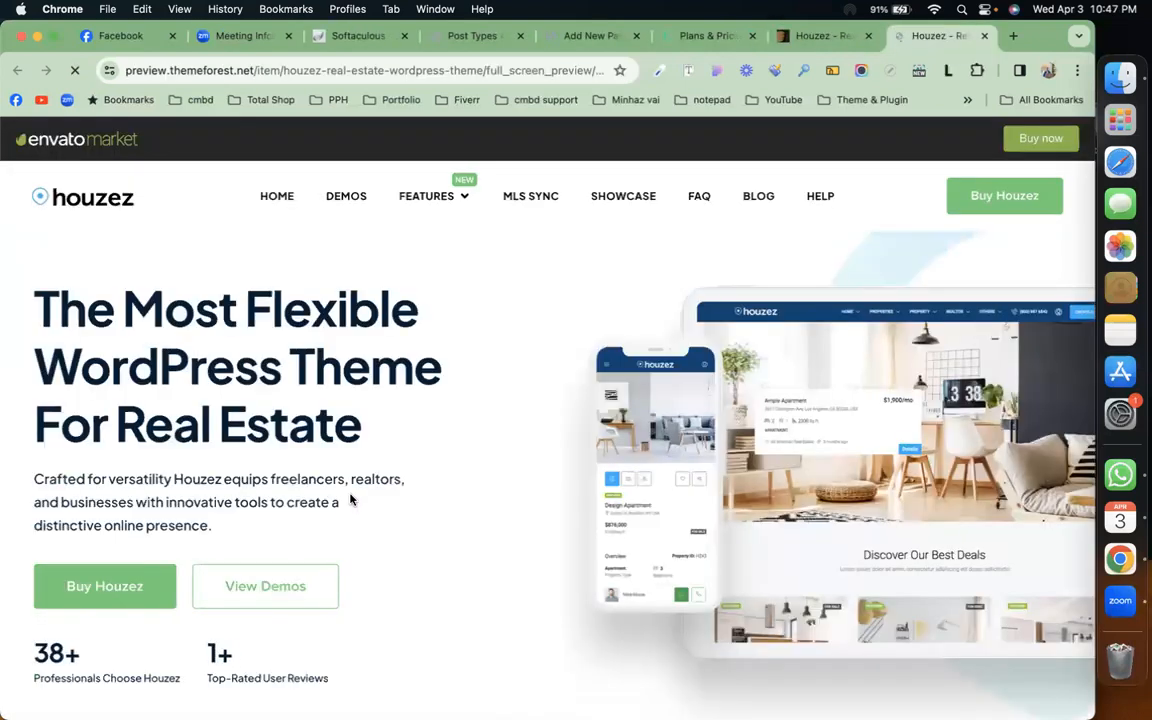
Browse the Houzez preview to its pre-built websites and open DEMO 01.
{"action": "scroll", "coordinate": [350, 499], "scroll_direction": "down", "scroll_amount": 10}
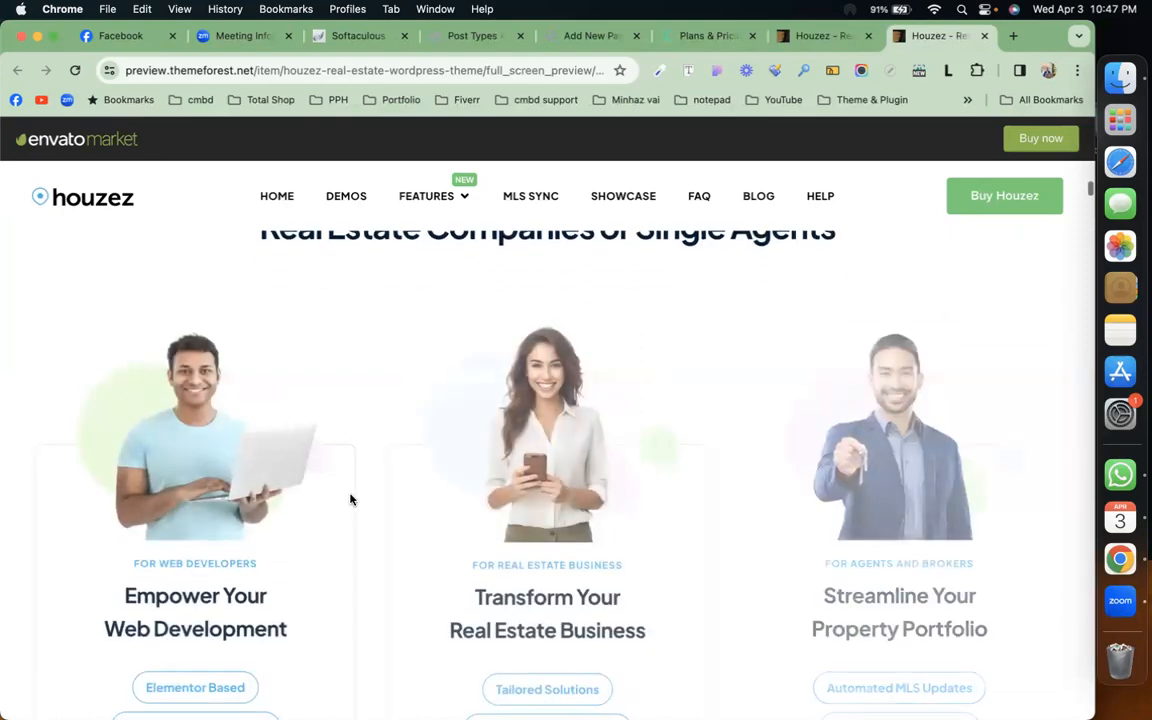
{"action": "scroll", "coordinate": [350, 499], "scroll_direction": "down", "scroll_amount": 15}
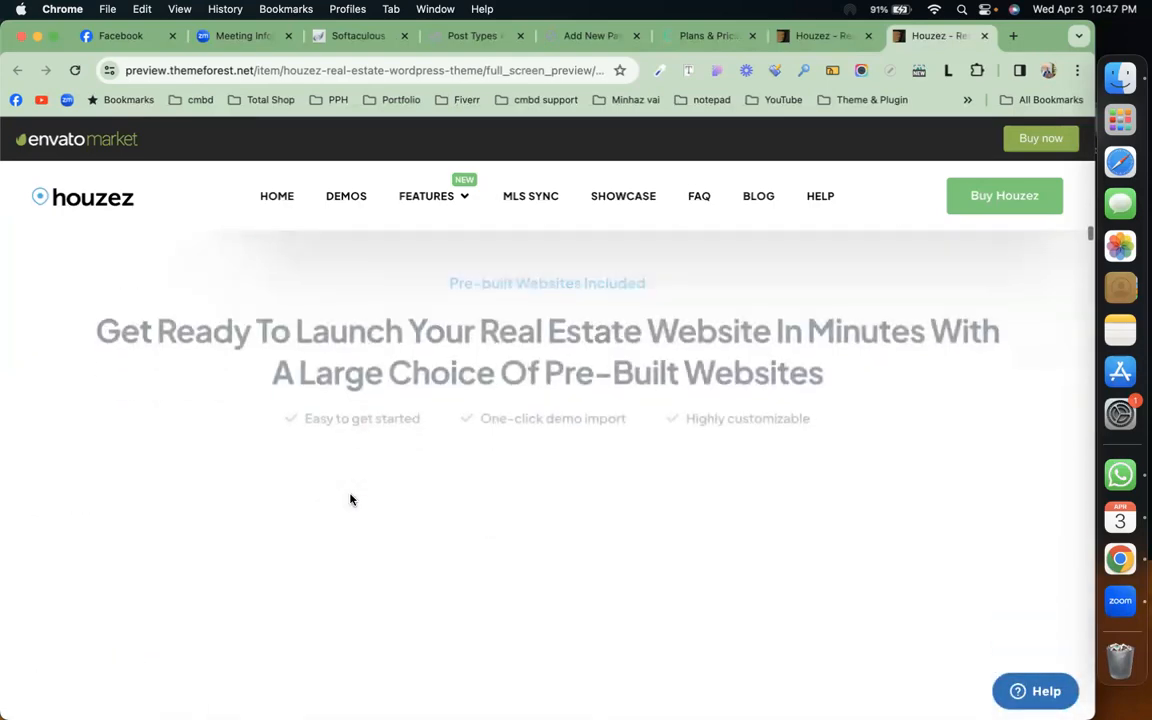
{"action": "scroll", "coordinate": [350, 499], "scroll_direction": "up", "scroll_amount": 20}
{"action": "scroll", "coordinate": [350, 499], "scroll_direction": "up", "scroll_amount": 10}
{"action": "left_click", "coordinate": [265, 594]}
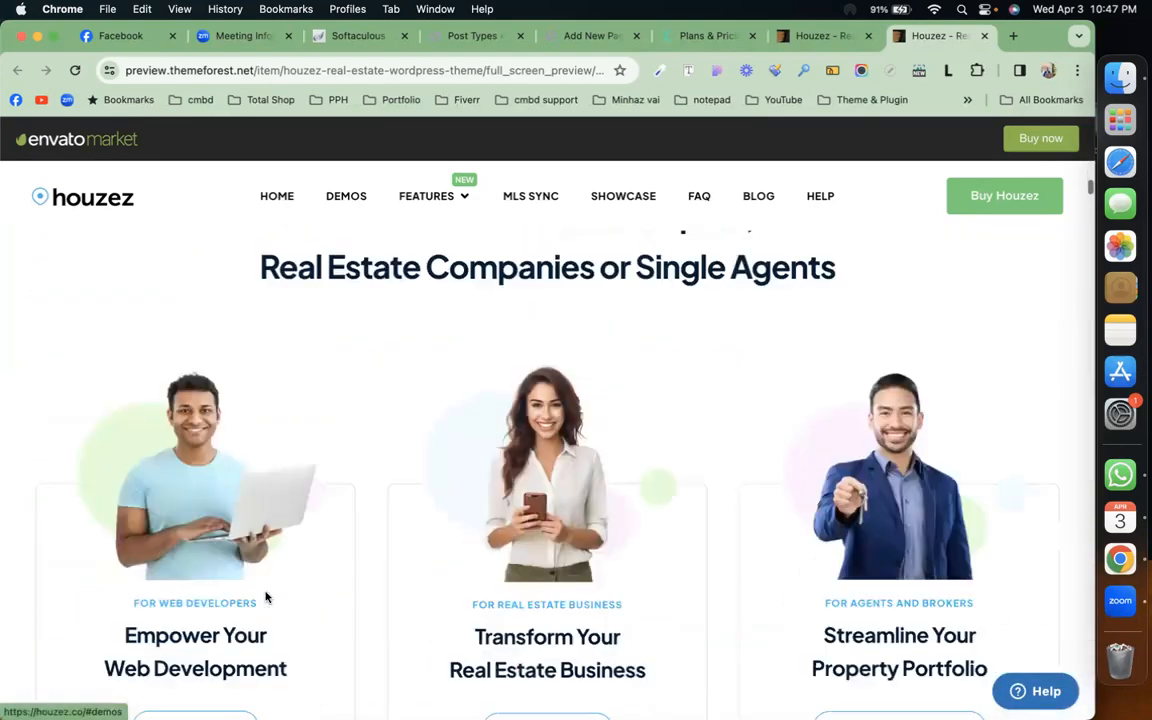
{"action": "scroll", "coordinate": [268, 598], "scroll_direction": "down", "scroll_amount": 3}
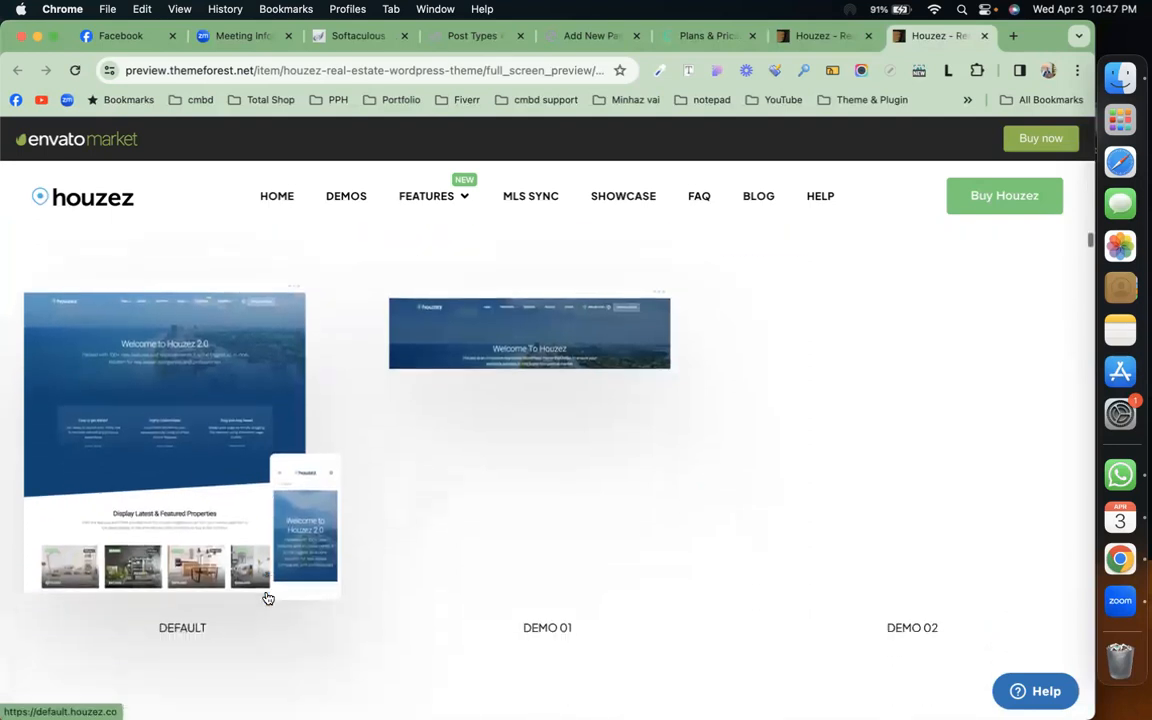
{"action": "left_click", "coordinate": [501, 461]}
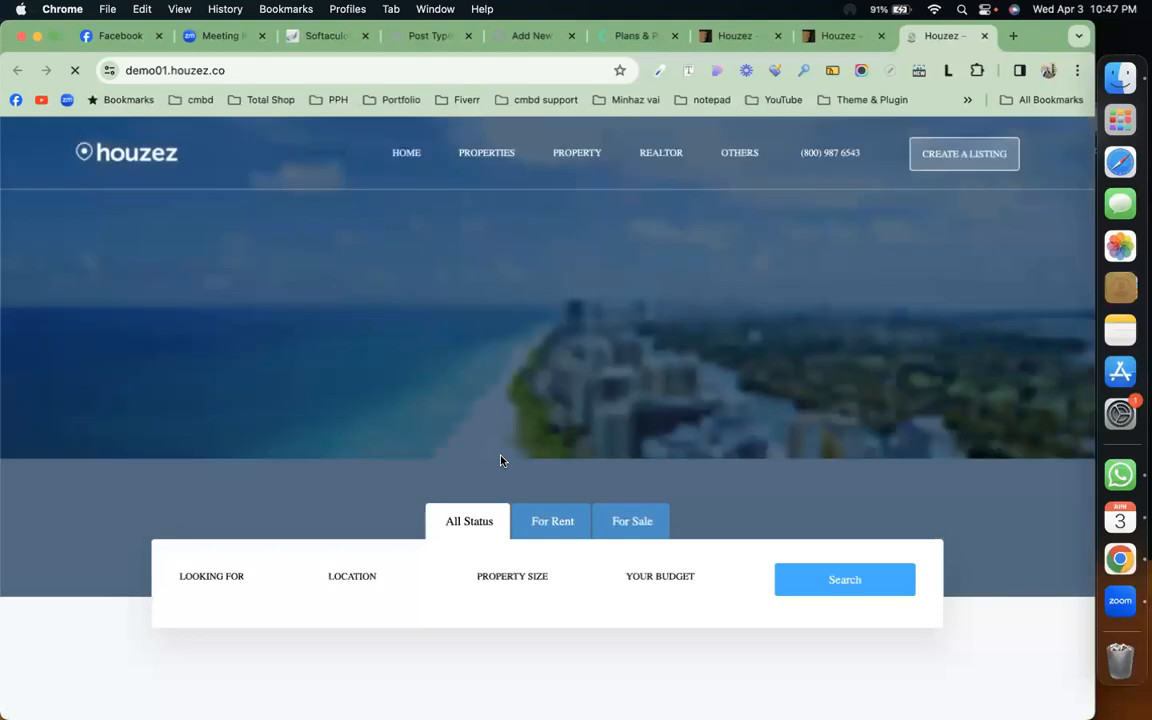
Open the Light And Modern Apartment listing from the demo's featured listings and place its tab beside the Add New Properties tab.
{"action": "scroll", "coordinate": [501, 461], "scroll_direction": "down", "scroll_amount": 3}
{"action": "scroll", "coordinate": [501, 461], "scroll_direction": "down", "scroll_amount": 4}
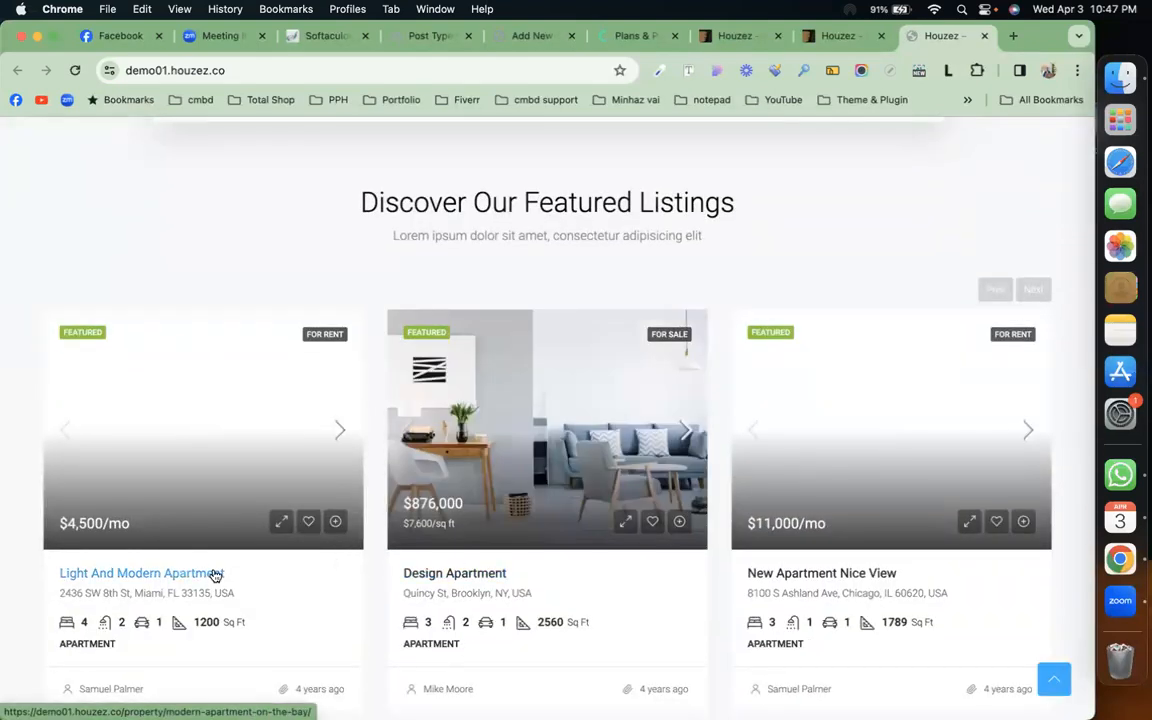
{"action": "left_click", "coordinate": [880, 40]}
{"action": "left_click_drag", "start_coordinate": [856, 42], "coordinate": [670, 43]}
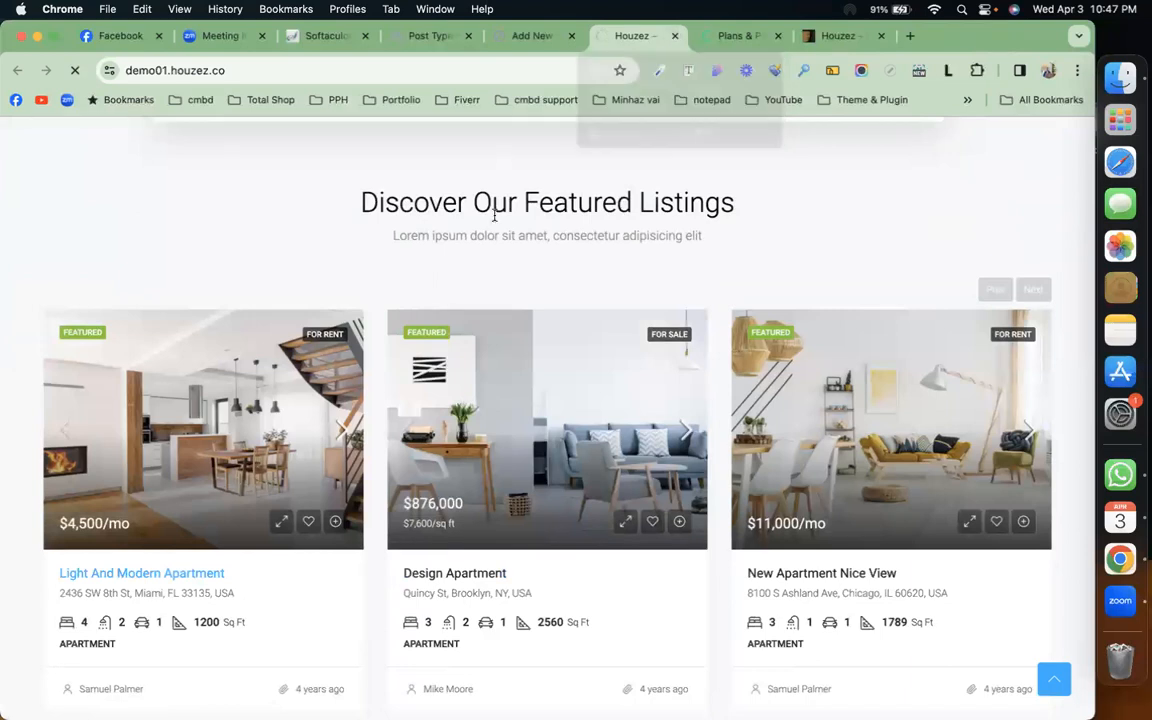
Check the Add New Properties page and remove Editor from the Properties post type's supported features.
{"action": "left_click", "coordinate": [478, 37]}
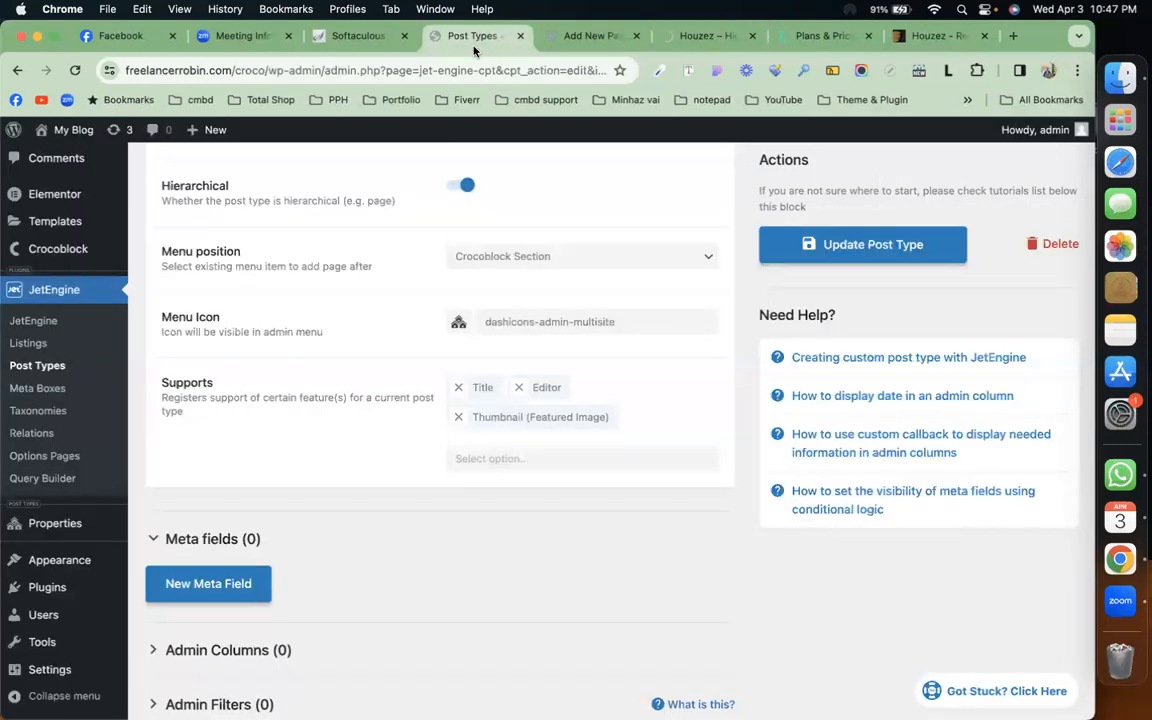
{"action": "left_click", "coordinate": [586, 42]}
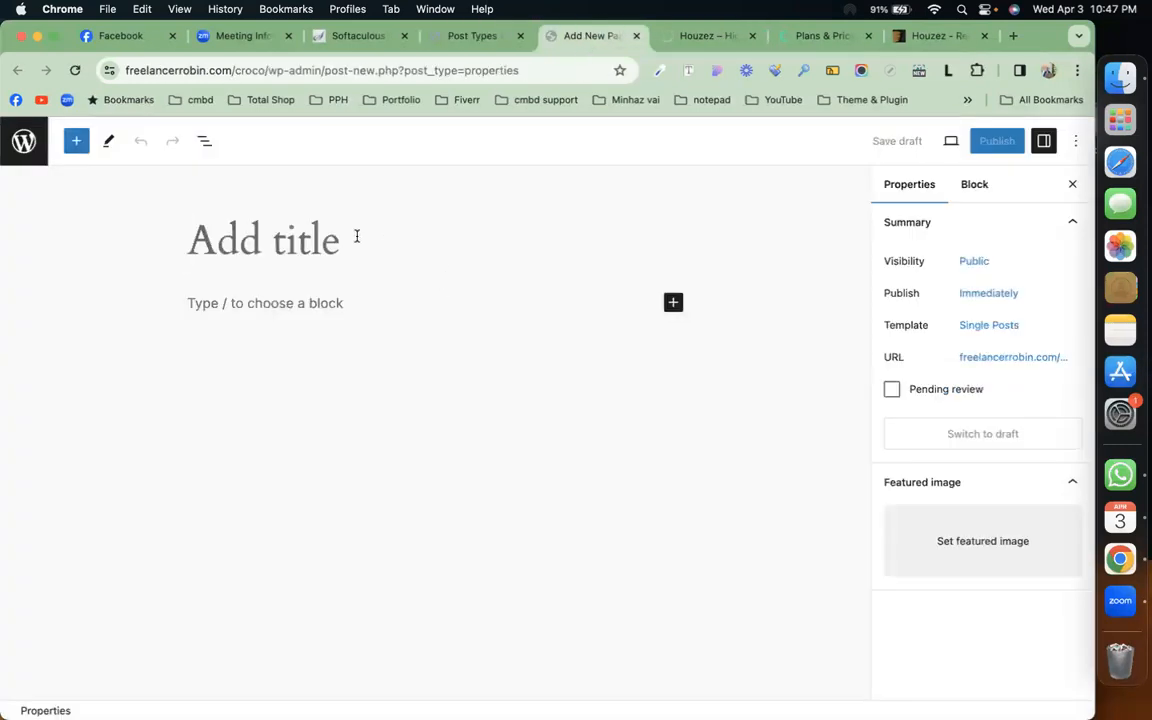
{"action": "left_click", "coordinate": [472, 38]}
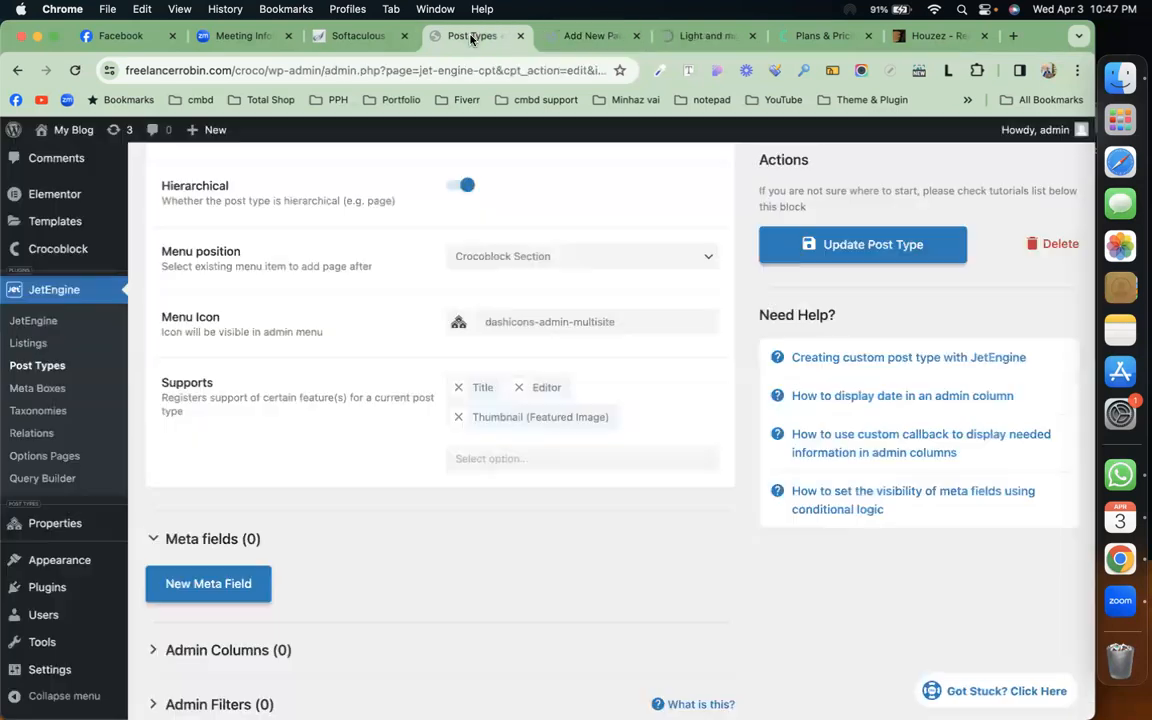
{"action": "left_click", "coordinate": [519, 389]}
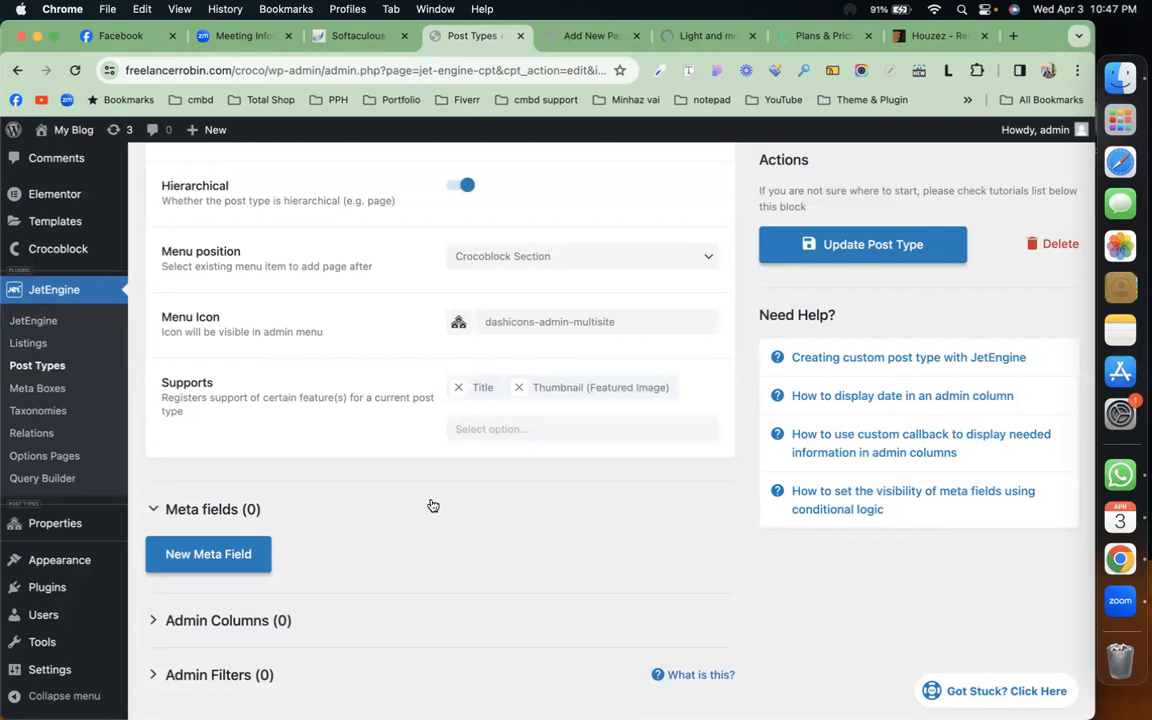
Create a new meta field labelled "Location" for the Properties post type.
{"action": "scroll", "coordinate": [432, 504], "scroll_direction": "down", "scroll_amount": 2}
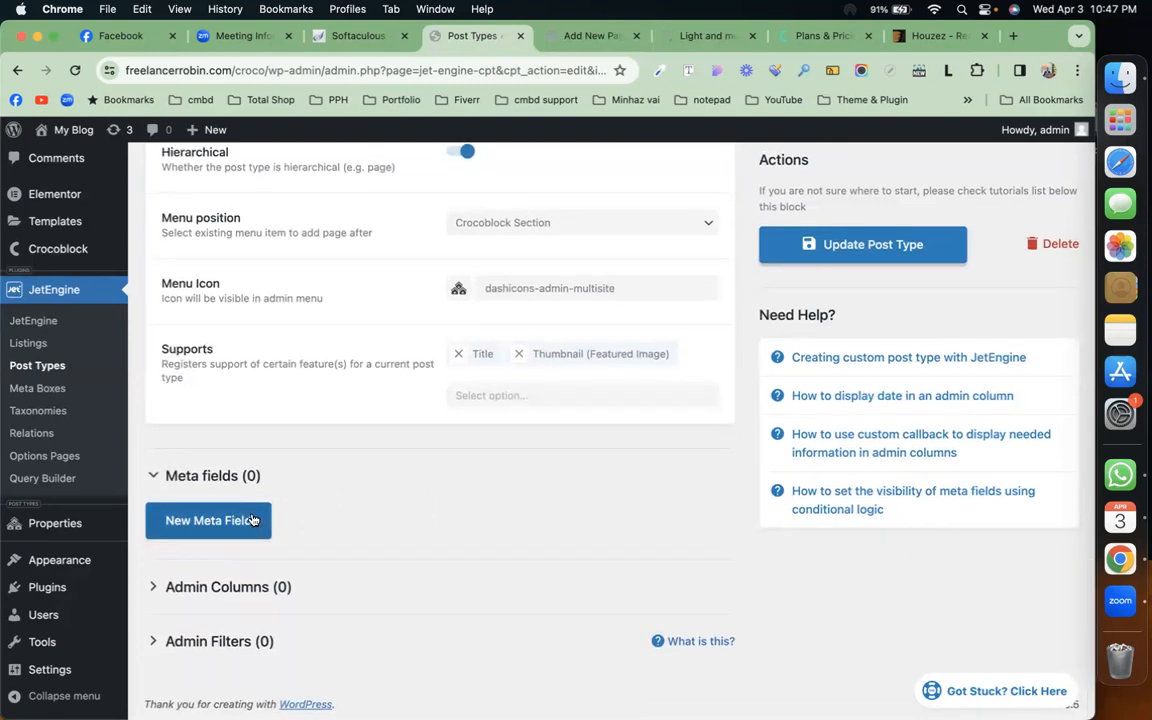
{"action": "left_click", "coordinate": [253, 520]}
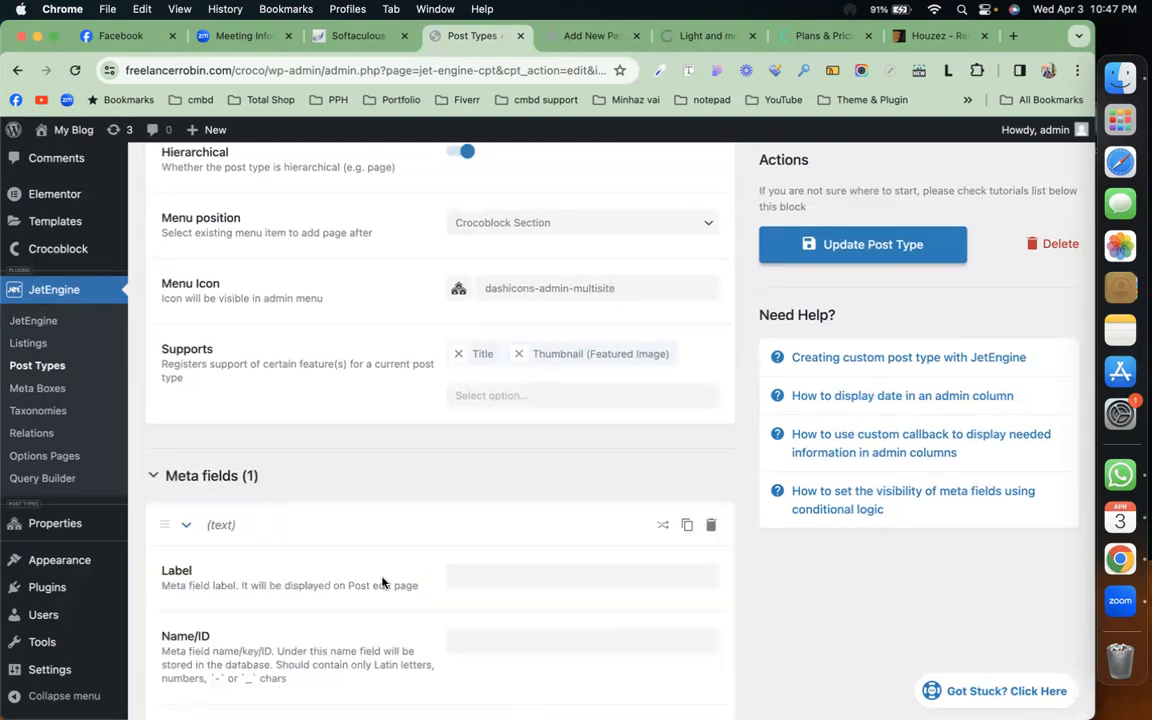
{"action": "left_click", "coordinate": [484, 575]}
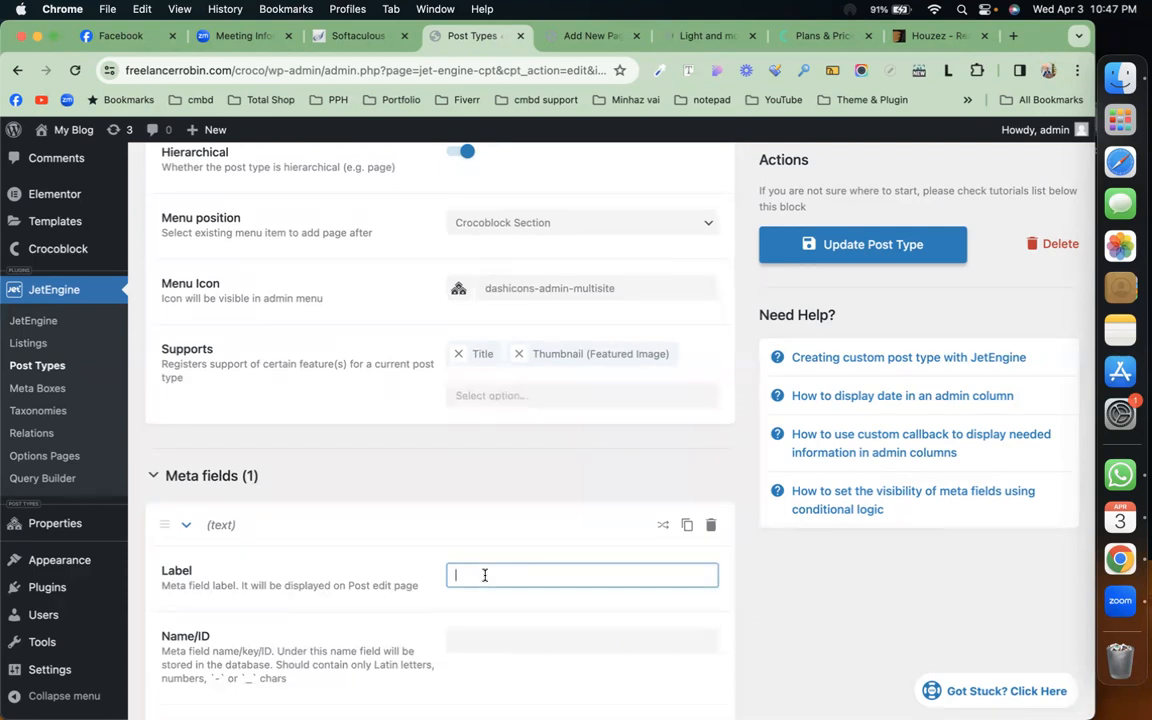
{"action": "type", "text": "Location"}
{"action": "scroll", "coordinate": [440, 430], "scroll_direction": "down", "scroll_amount": 3}
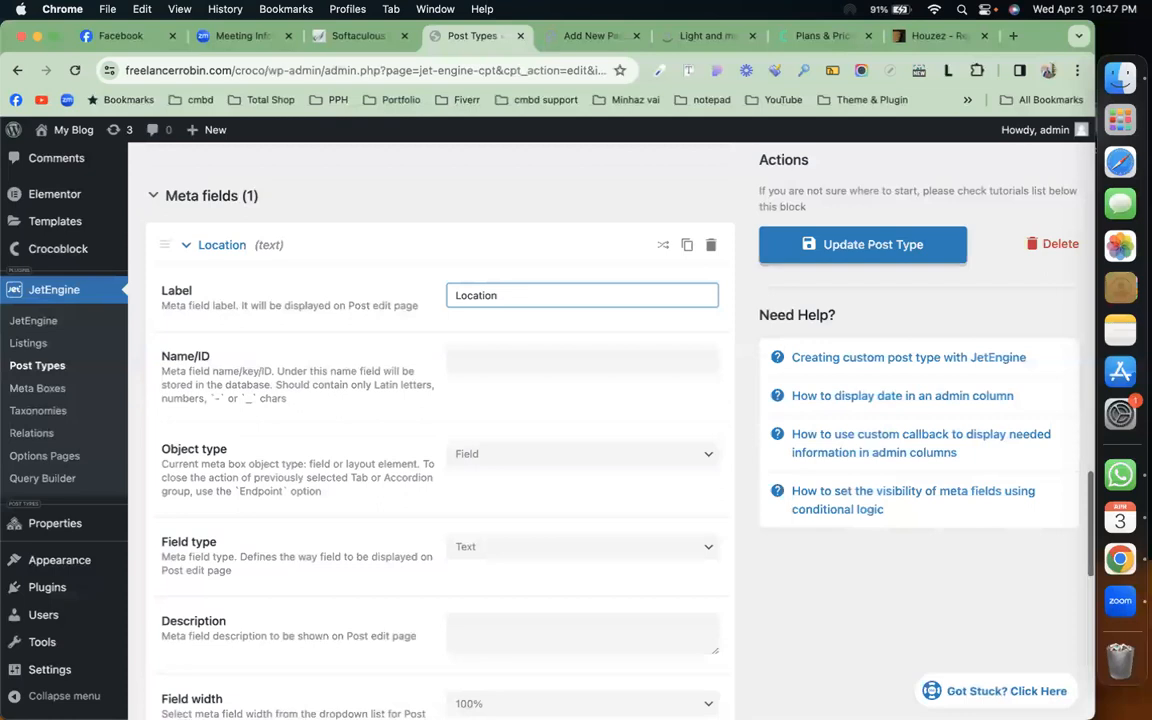
Review the Location meta field's object type choices and remaining options, then collapse the field.
{"action": "left_click", "coordinate": [543, 460]}
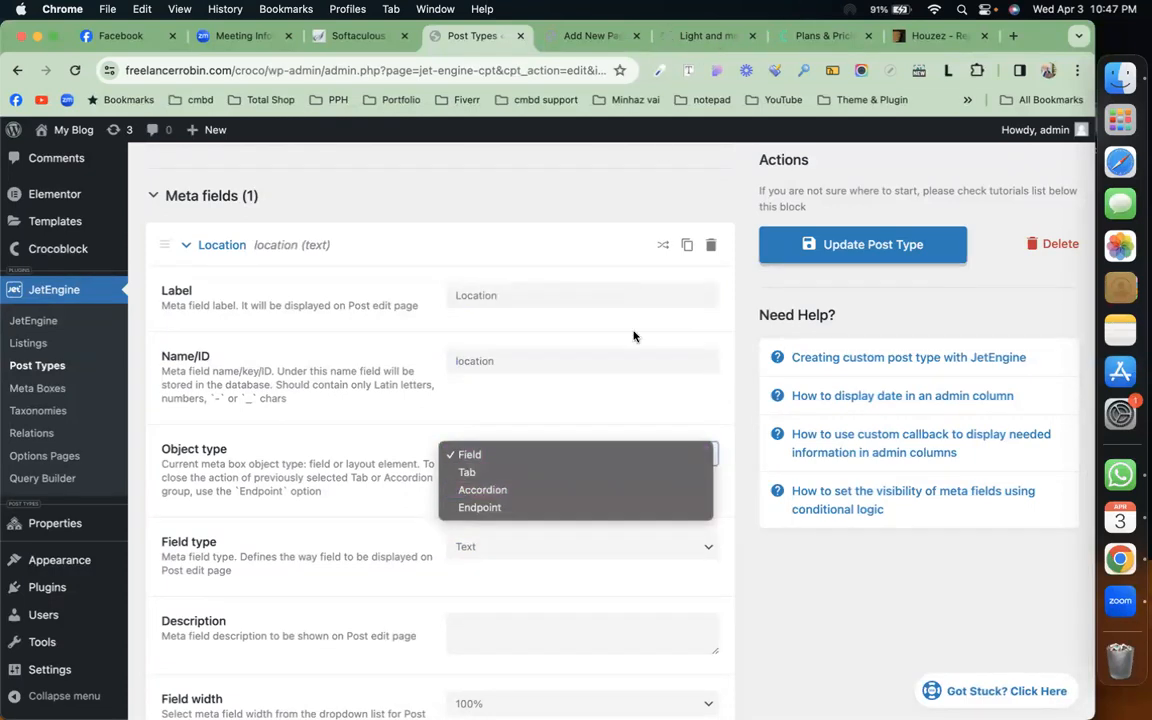
{"action": "left_click", "coordinate": [643, 400]}
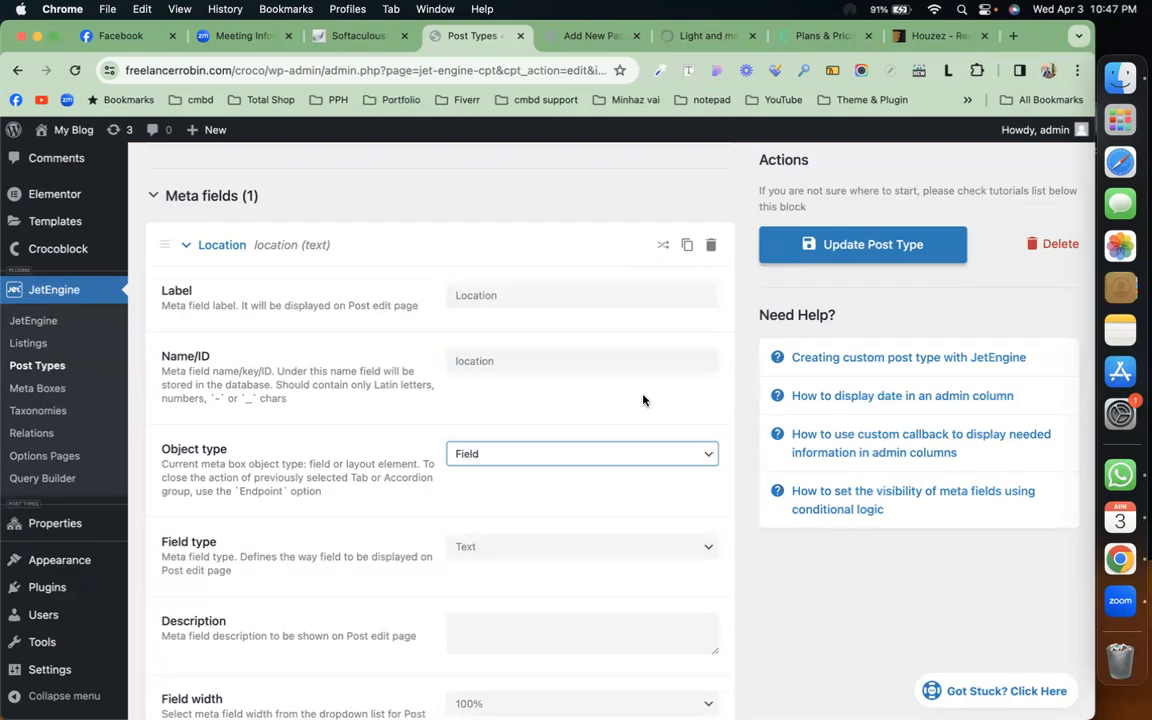
{"action": "scroll", "coordinate": [630, 400], "scroll_direction": "down", "scroll_amount": 3}
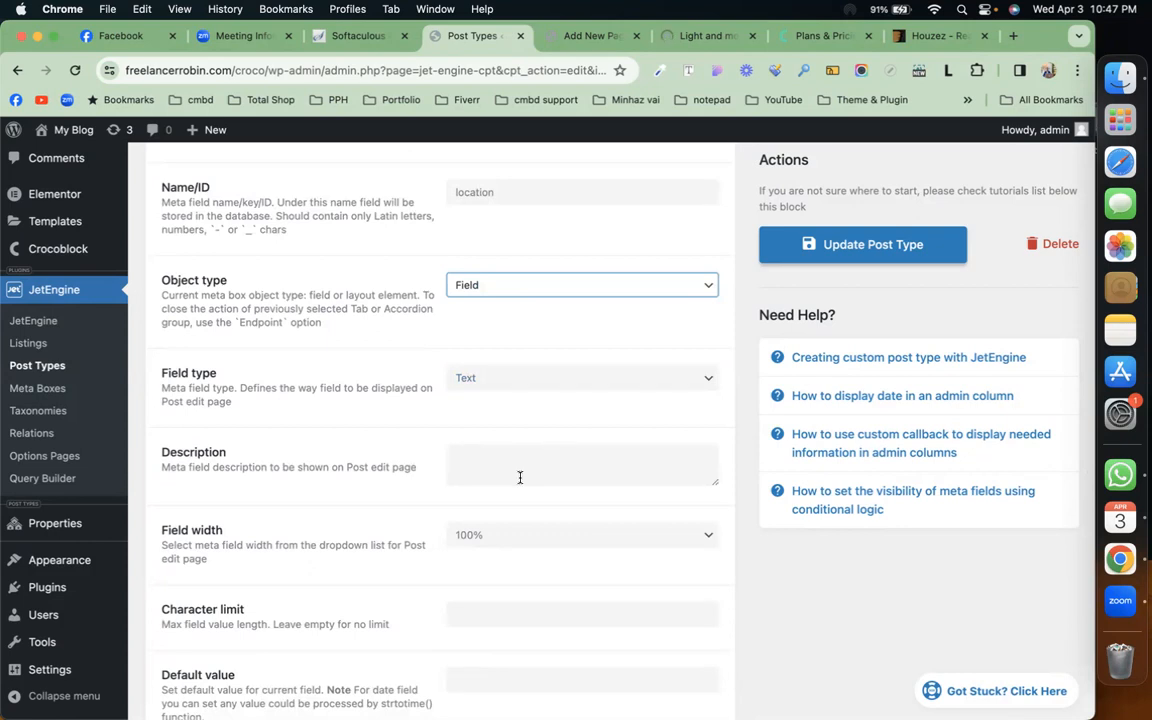
{"action": "scroll", "coordinate": [522, 540], "scroll_direction": "down", "scroll_amount": 9}
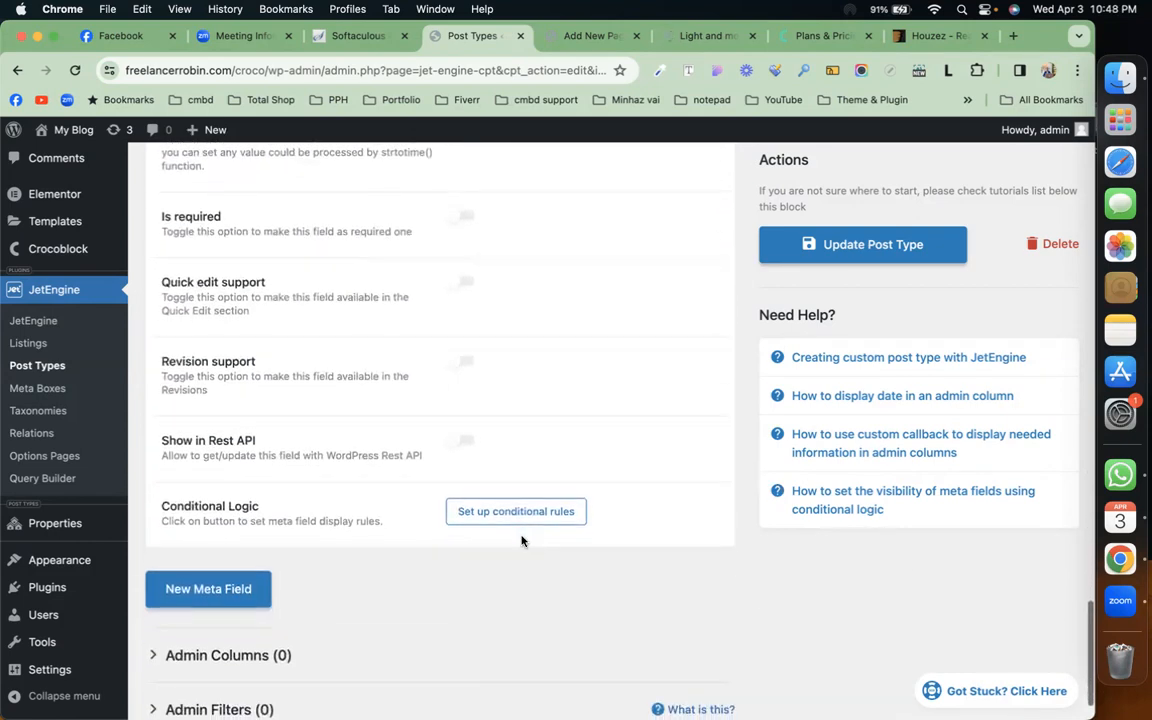
{"action": "scroll", "coordinate": [522, 540], "scroll_direction": "up", "scroll_amount": 15}
{"action": "left_click", "coordinate": [604, 388]}
{"action": "left_click", "coordinate": [190, 383]}
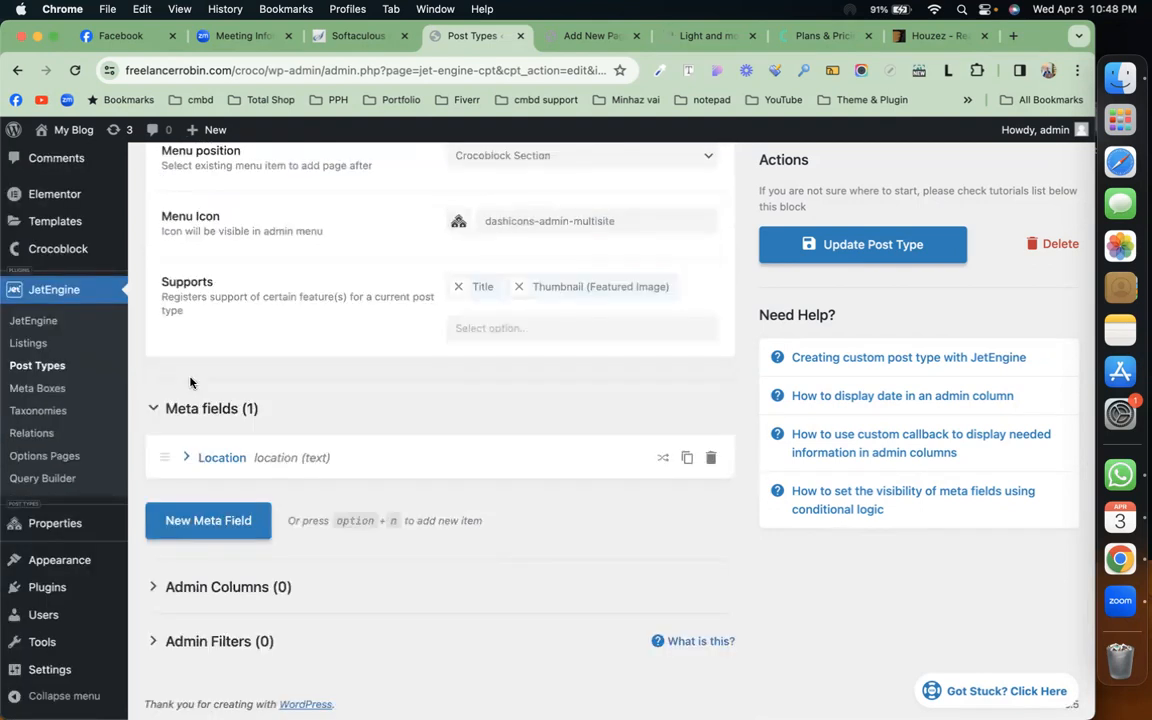
Check the price on the Light And Modern Apartment listing and add a meta field labelled "price" to the Properties post type.
{"action": "left_click", "coordinate": [695, 36]}
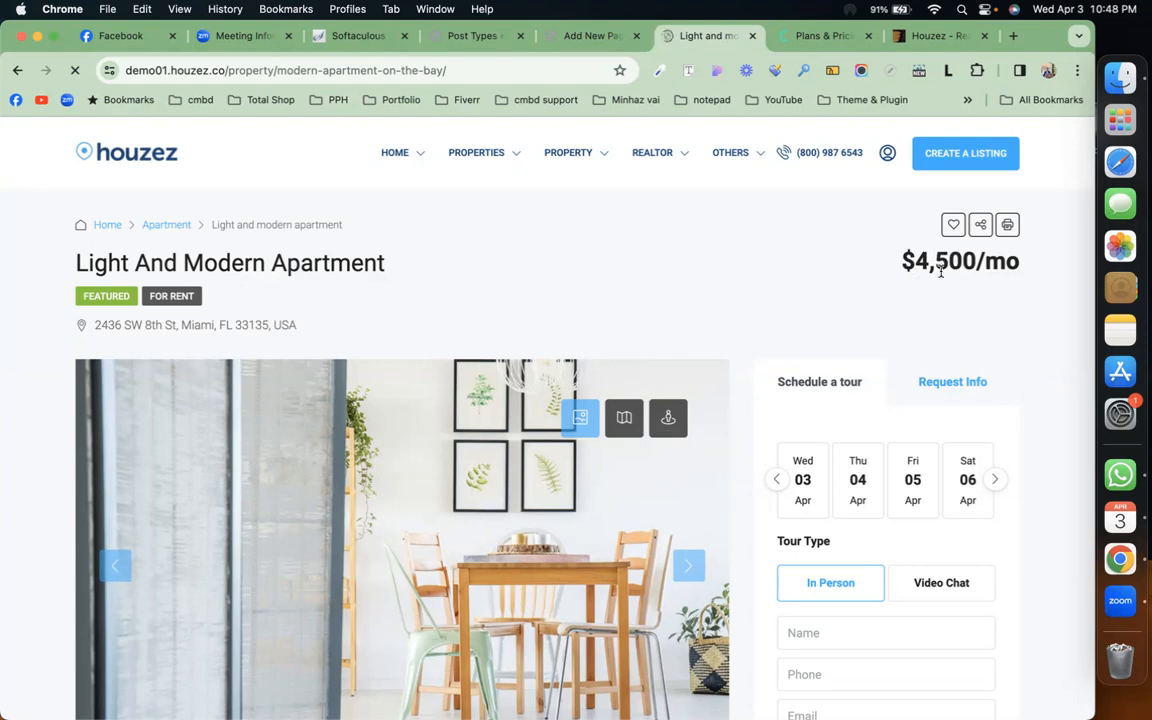
{"action": "left_click", "coordinate": [592, 38]}
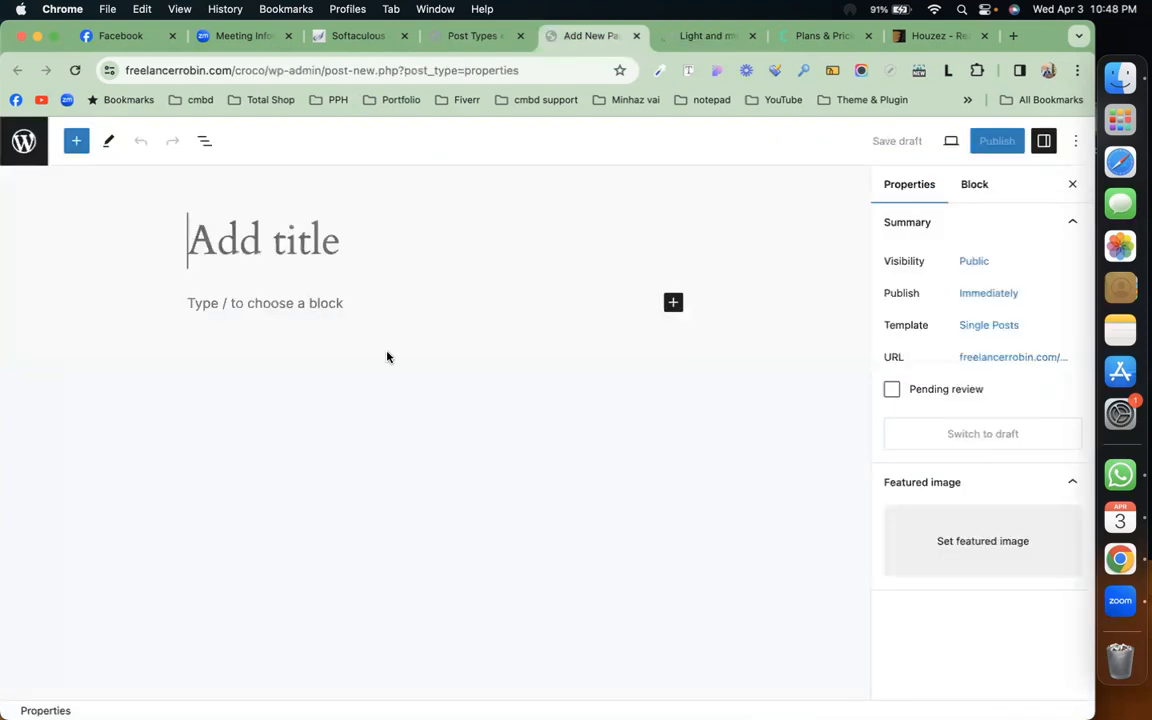
{"action": "left_click", "coordinate": [475, 36]}
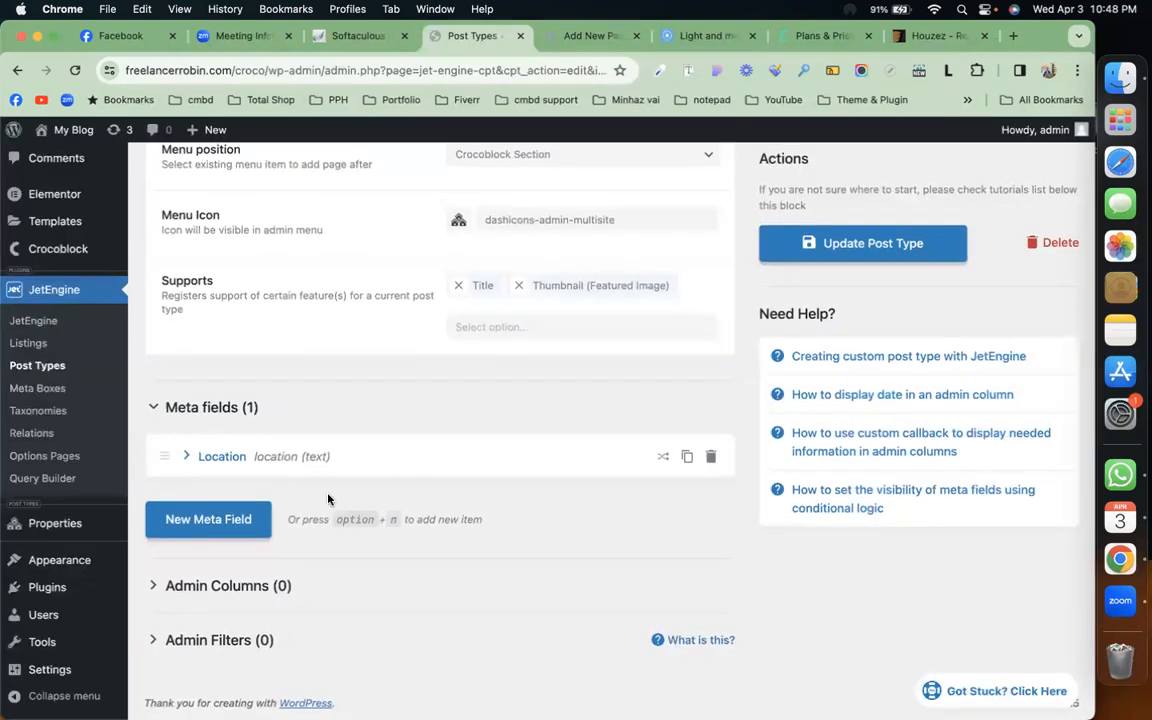
{"action": "left_click", "coordinate": [243, 521]}
{"action": "left_click", "coordinate": [555, 577]}
{"action": "type", "text": "price"}
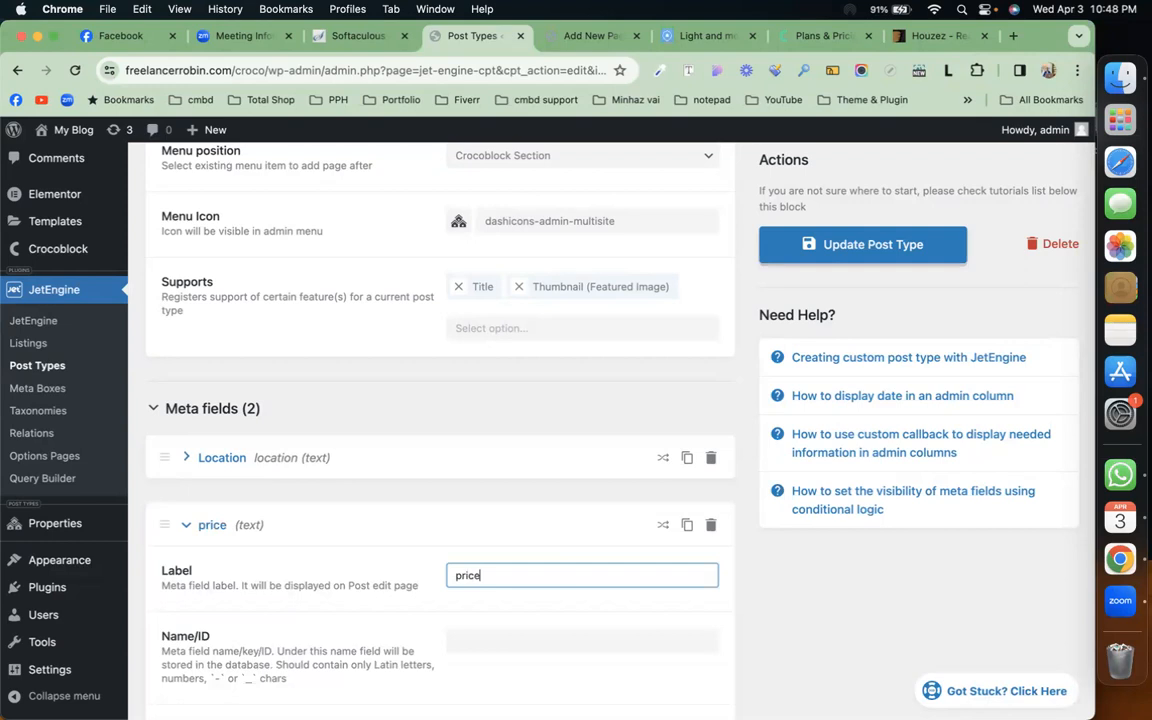
Set the price meta field's type to Number and its field width to 50%.
{"action": "scroll", "coordinate": [555, 580], "scroll_direction": "down", "scroll_amount": 3}
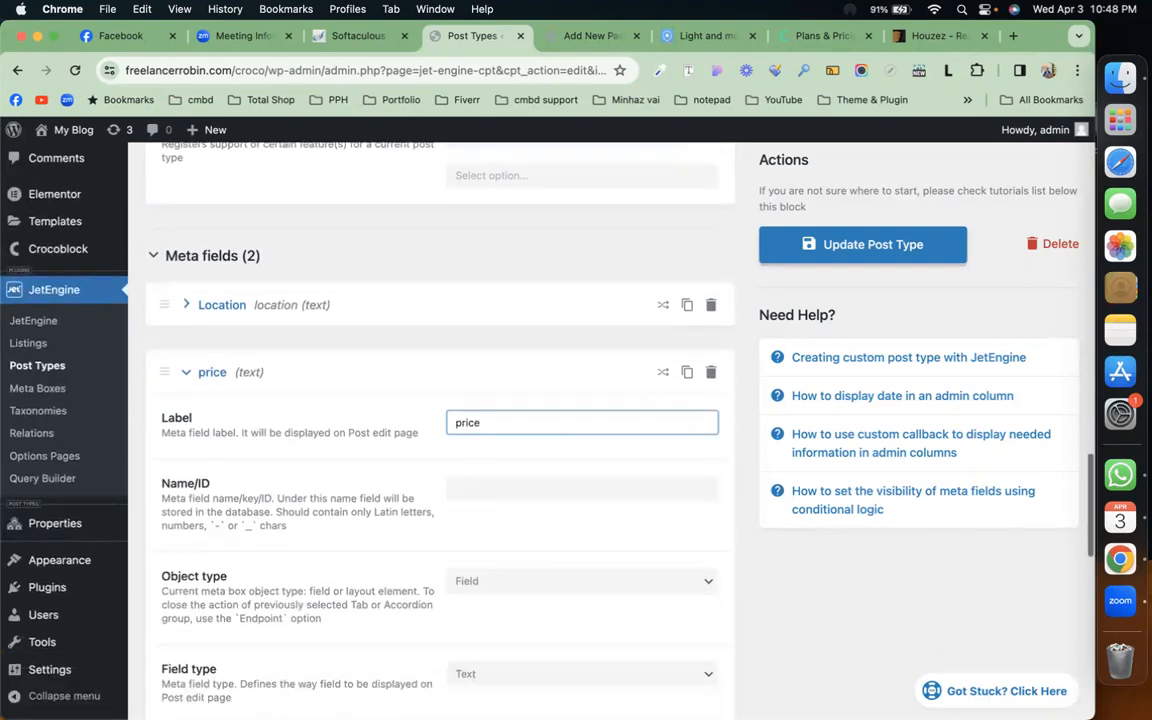
{"action": "left_click", "coordinate": [601, 548]}
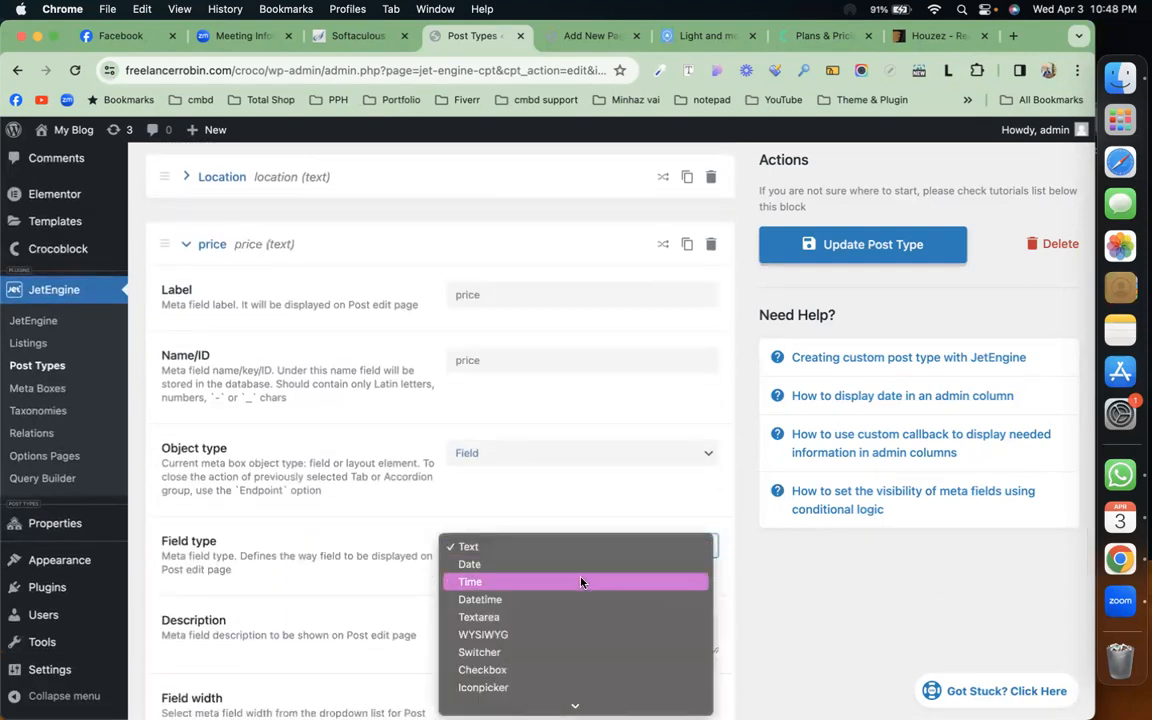
{"action": "scroll", "coordinate": [563, 652], "scroll_direction": "down", "scroll_amount": 1}
{"action": "scroll", "coordinate": [563, 652], "scroll_direction": "down", "scroll_amount": 4}
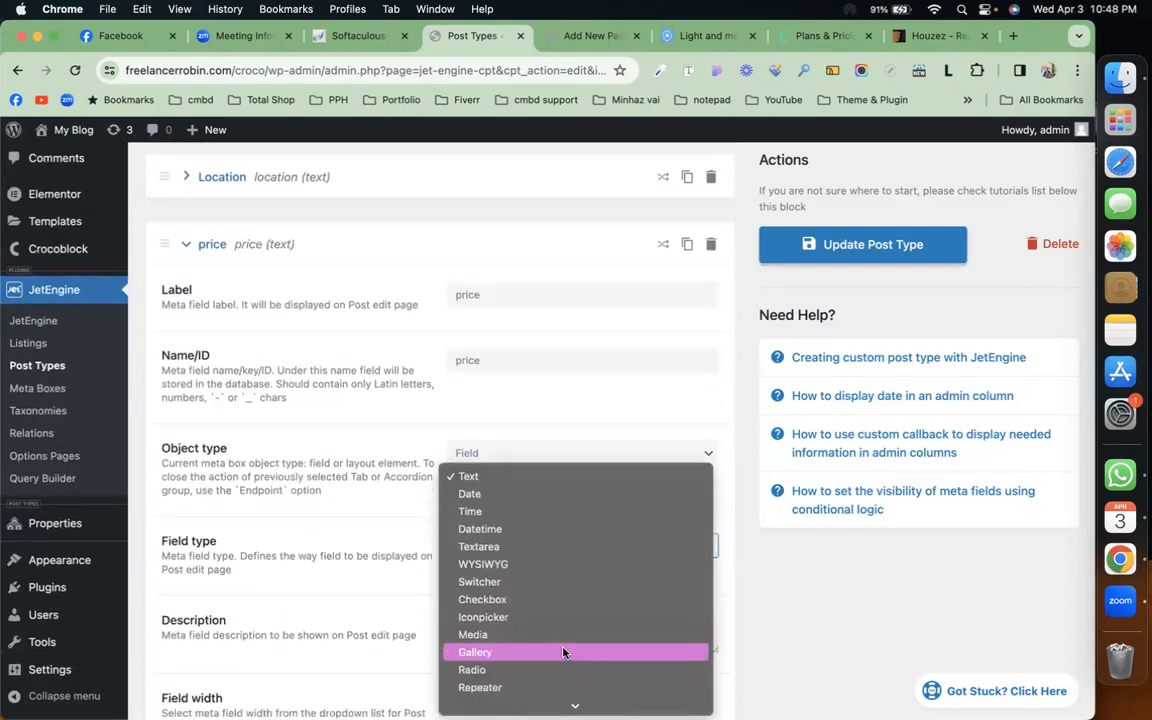
{"action": "scroll", "coordinate": [563, 652], "scroll_direction": "down", "scroll_amount": 3}
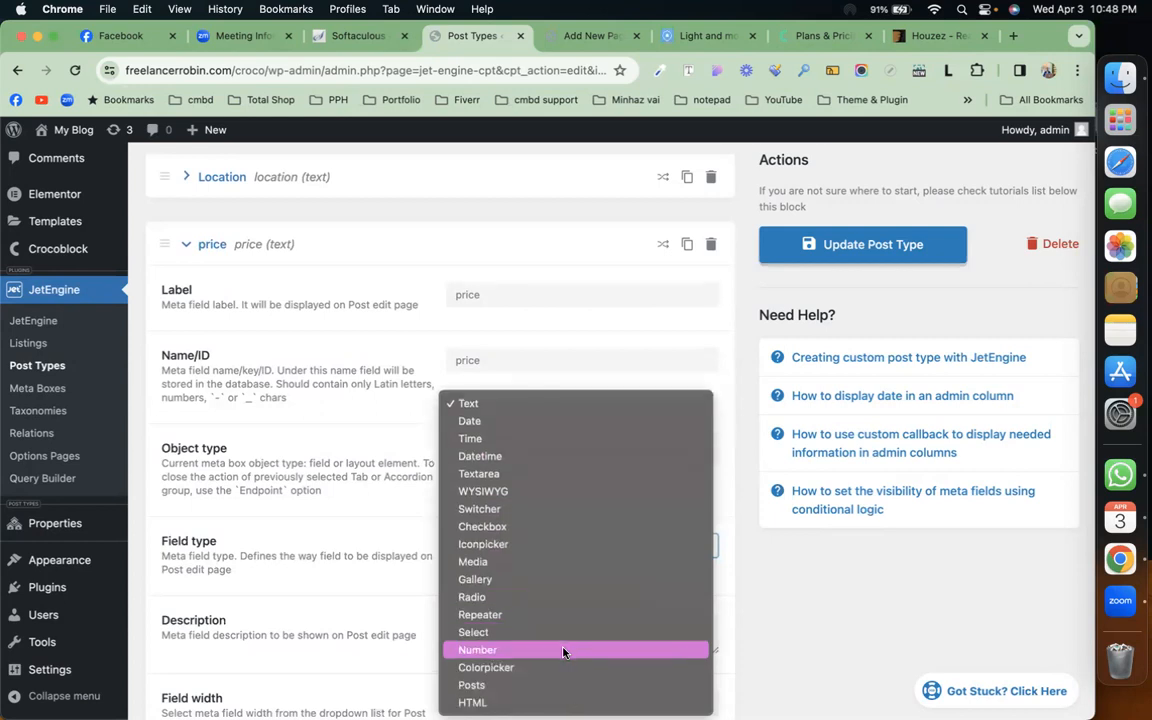
{"action": "left_click", "coordinate": [571, 651]}
{"action": "scroll", "coordinate": [535, 591], "scroll_direction": "down", "scroll_amount": 5}
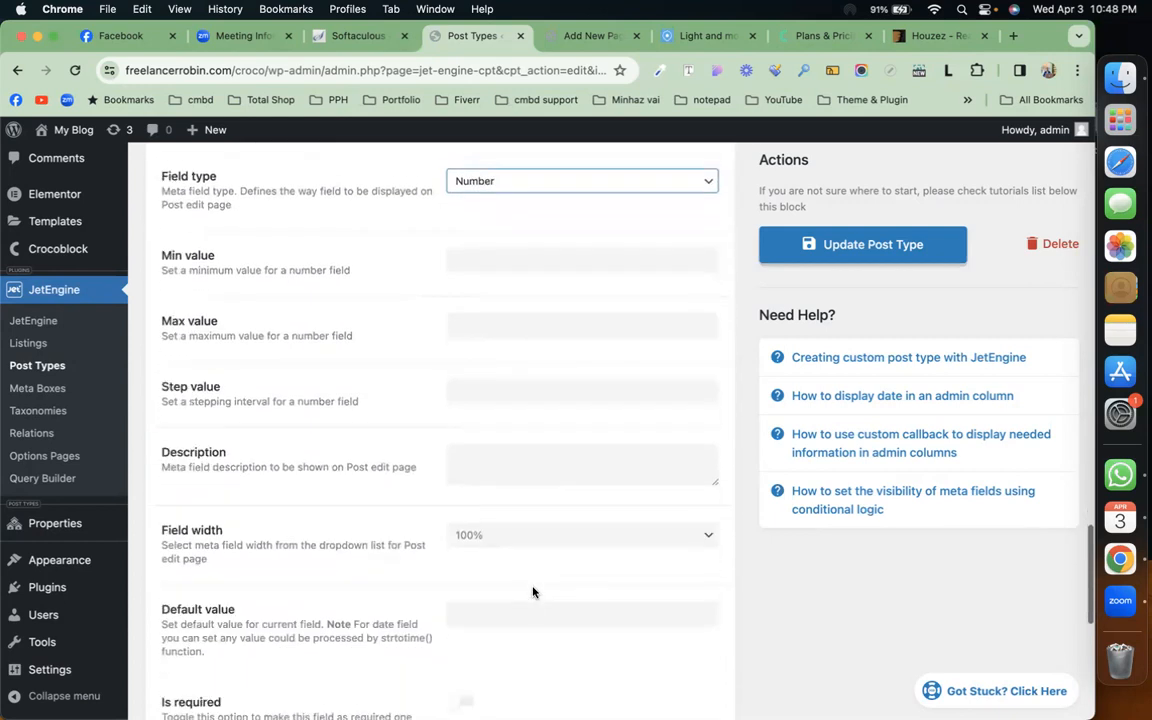
{"action": "left_click", "coordinate": [563, 494]}
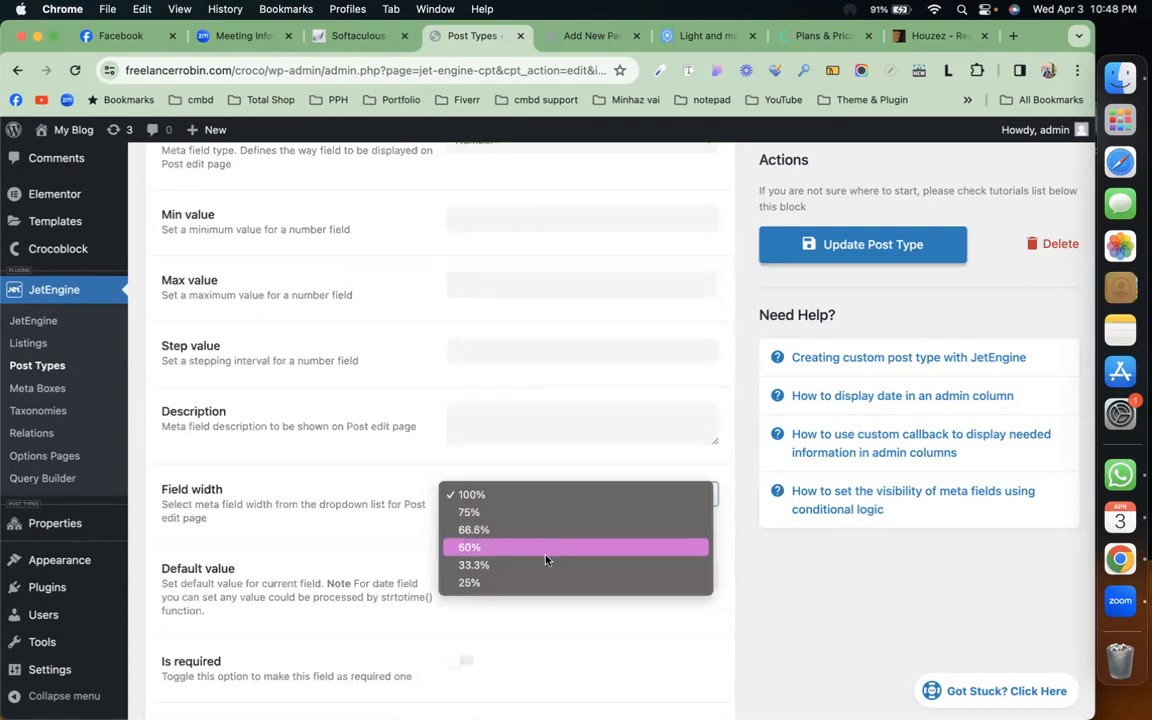
{"action": "left_click", "coordinate": [545, 553]}
Set the Location meta field's width to 50% and update the Properties post type.
{"action": "scroll", "coordinate": [545, 556], "scroll_direction": "up", "scroll_amount": 10}
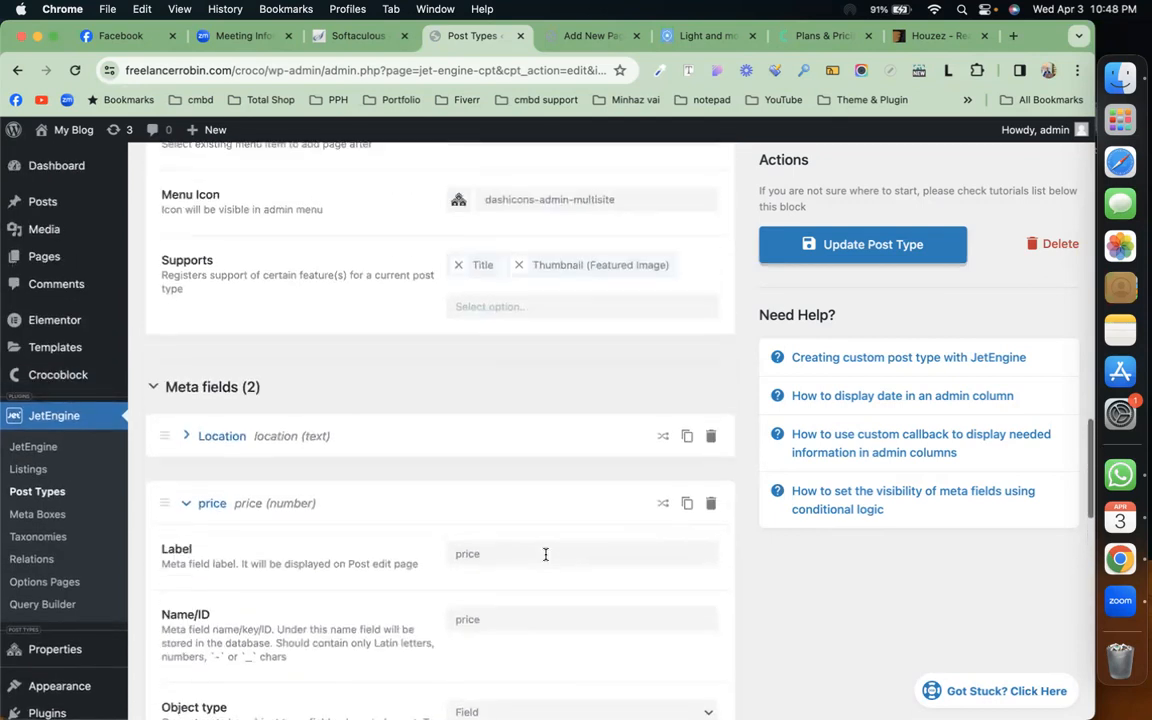
{"action": "left_click", "coordinate": [190, 438]}
{"action": "scroll", "coordinate": [566, 532], "scroll_direction": "down", "scroll_amount": 7}
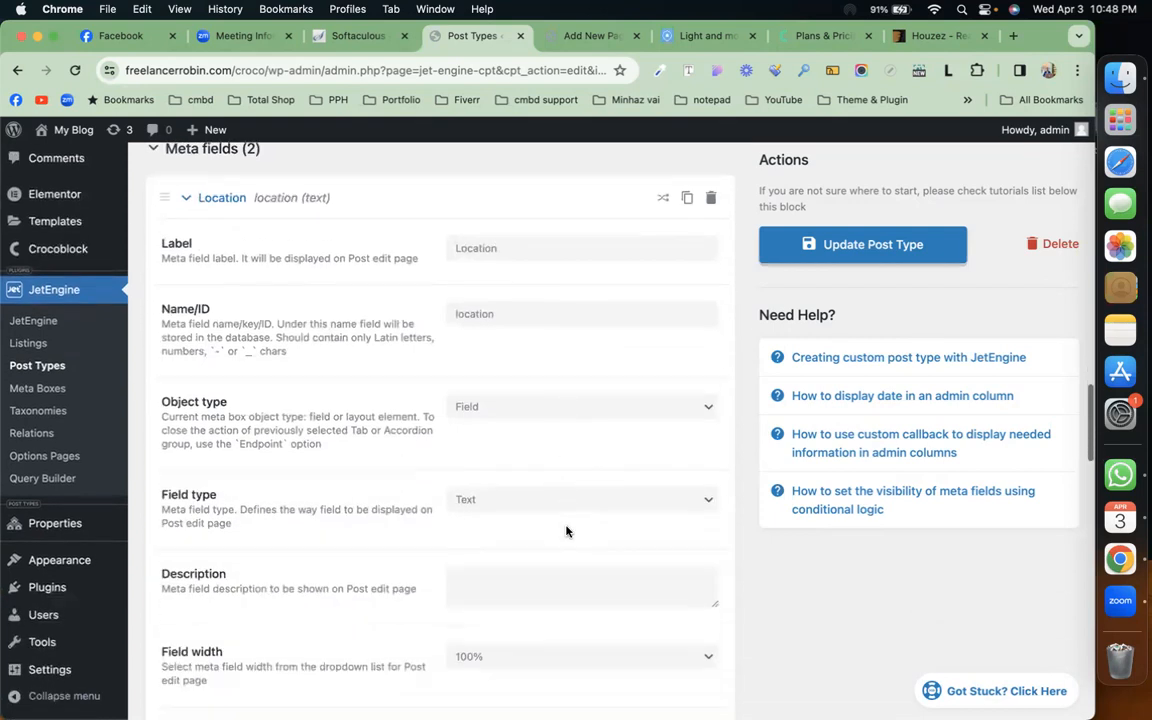
{"action": "left_click", "coordinate": [578, 552]}
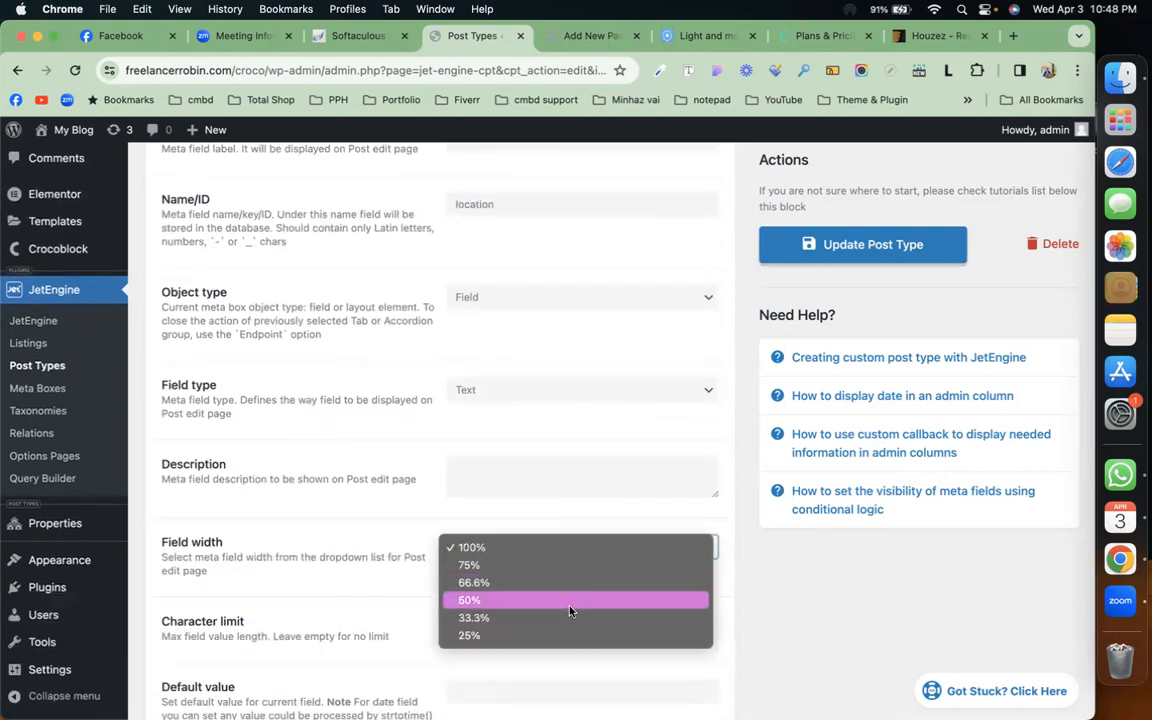
{"action": "left_click", "coordinate": [571, 603]}
{"action": "left_click", "coordinate": [823, 258]}
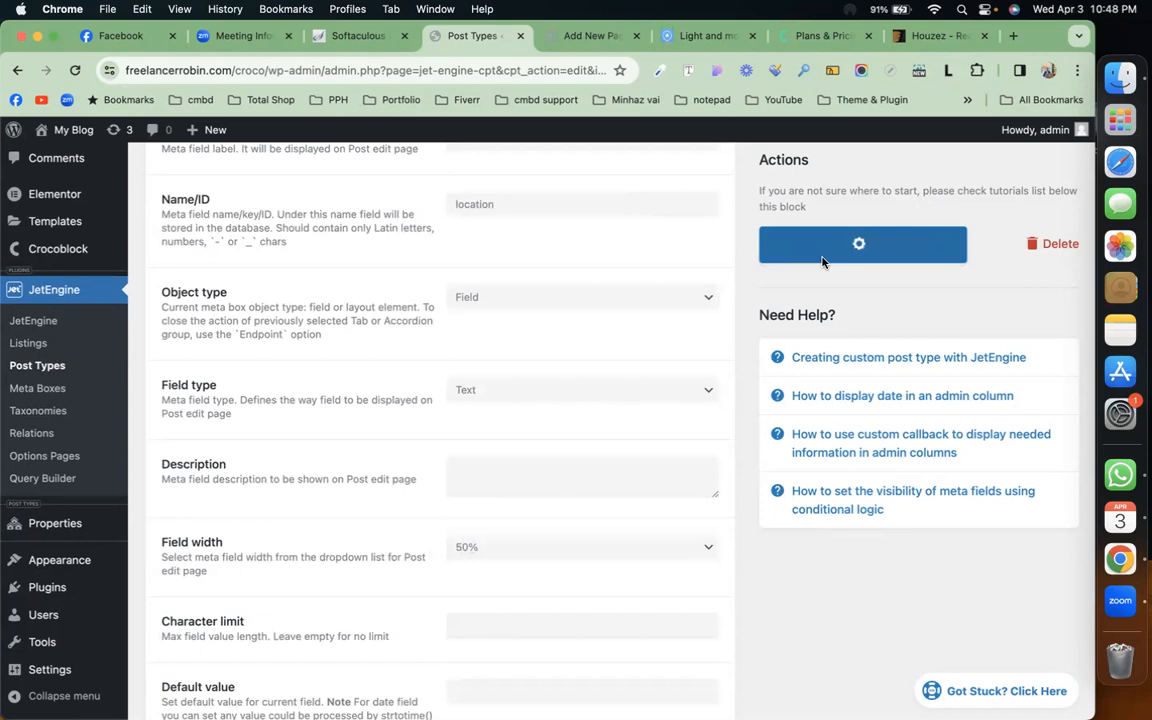
Check the meta field layout on the Add New Properties page and examine the demo listing's overview section.
{"action": "left_click", "coordinate": [580, 36]}
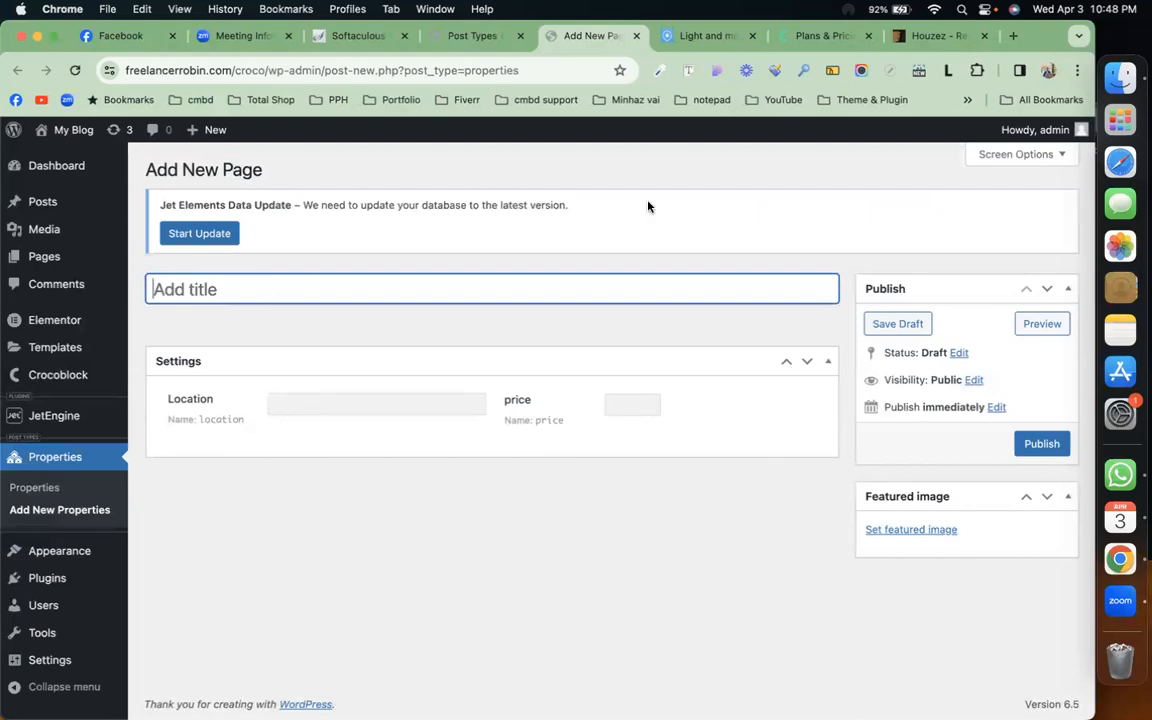
{"action": "left_click", "coordinate": [698, 37]}
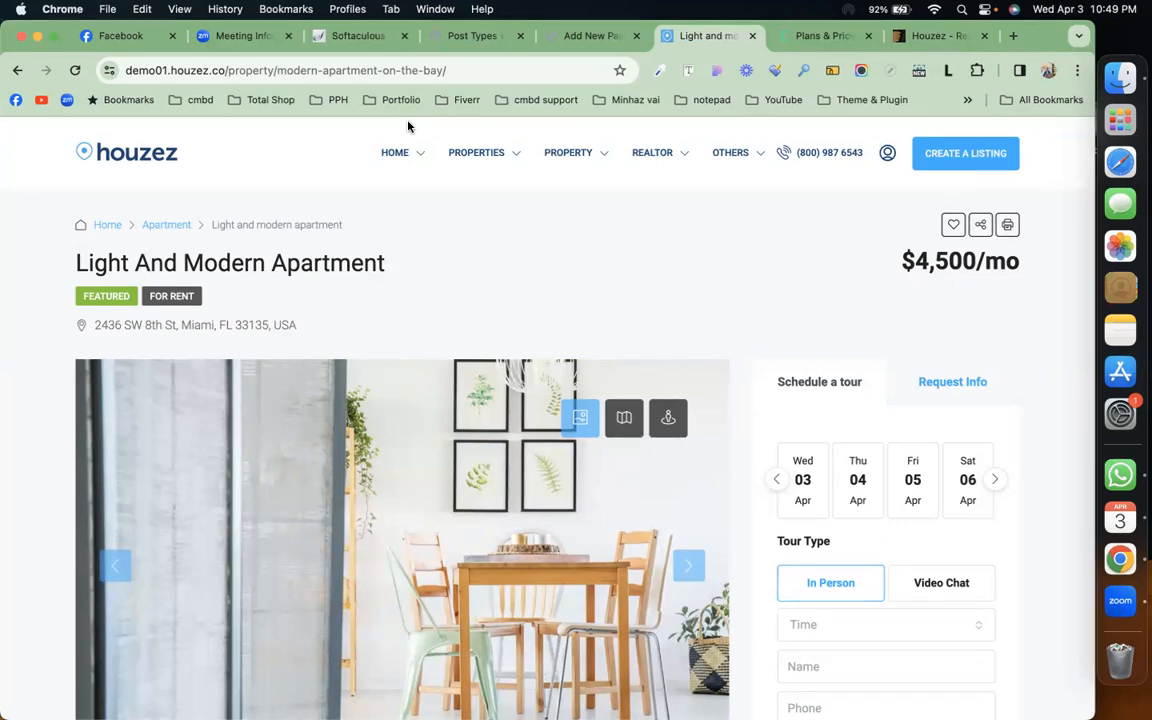
{"action": "scroll", "coordinate": [659, 294], "scroll_direction": "down", "scroll_amount": 10}
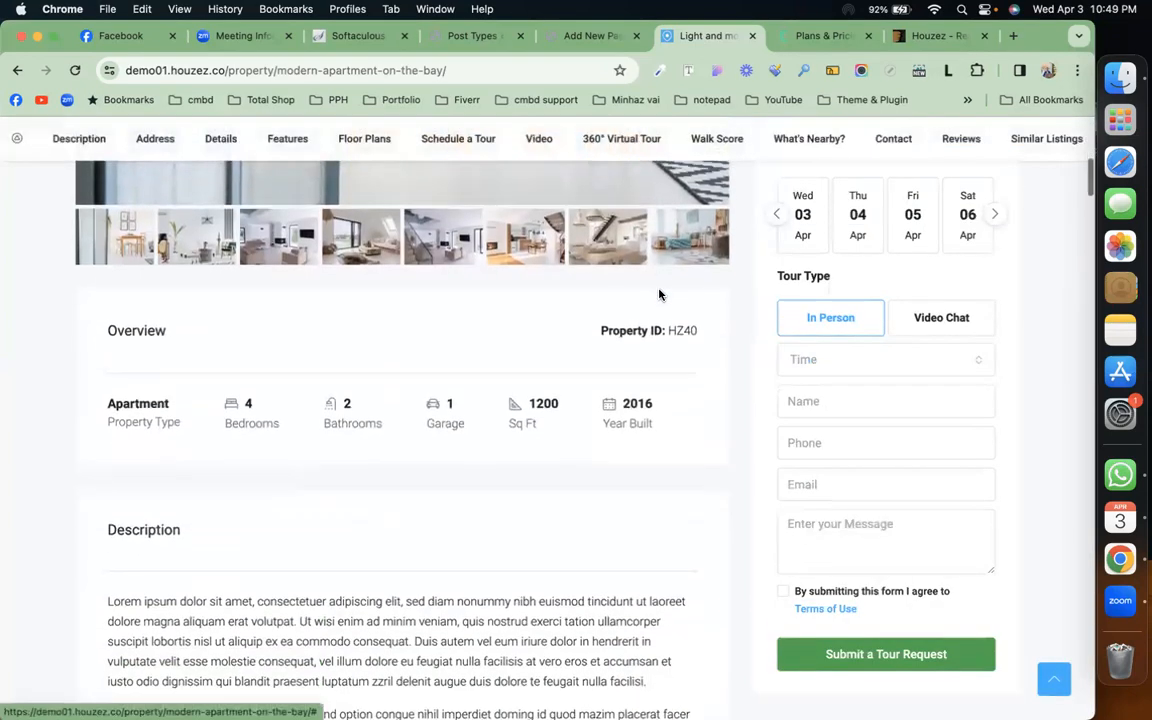
{"action": "scroll", "coordinate": [659, 294], "scroll_direction": "up", "scroll_amount": 4}
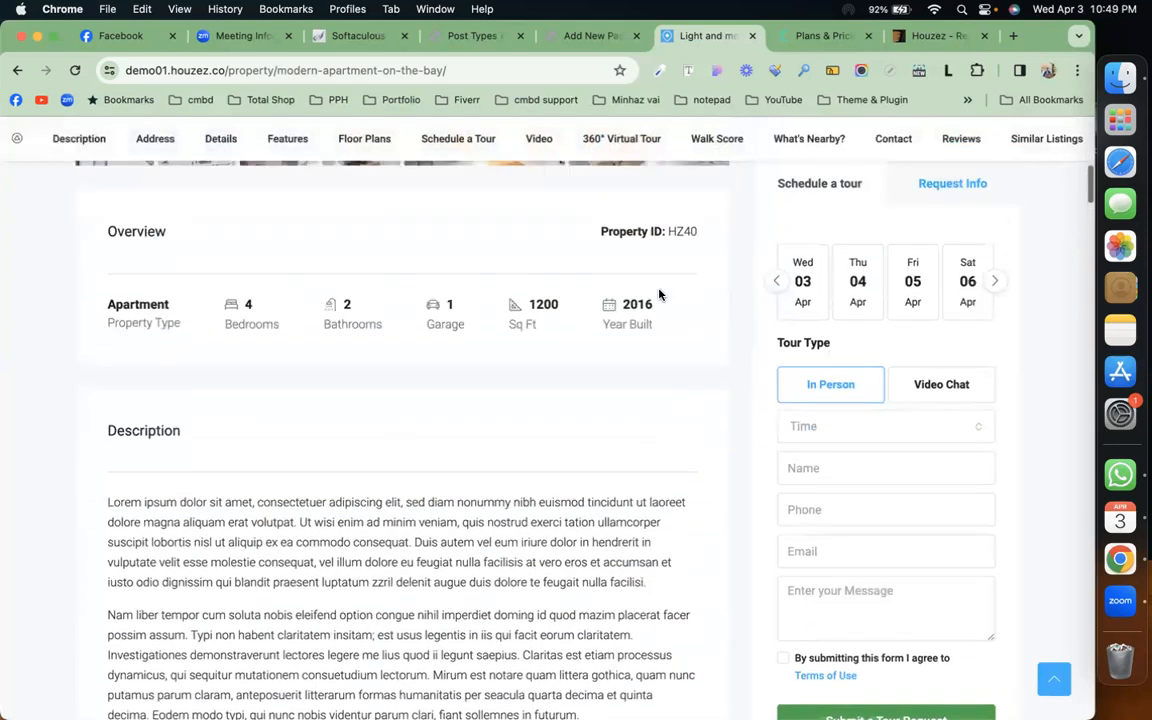
{"action": "scroll", "coordinate": [659, 294], "scroll_direction": "up", "scroll_amount": 2}
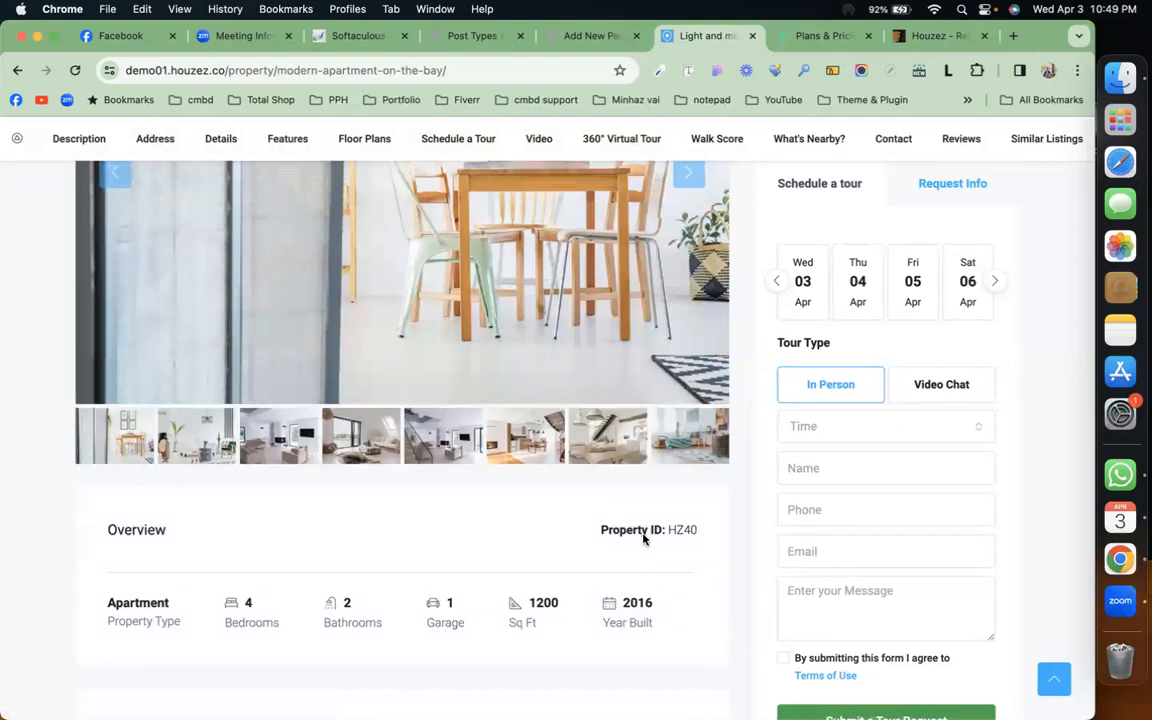
{"action": "left_click", "coordinate": [570, 40]}
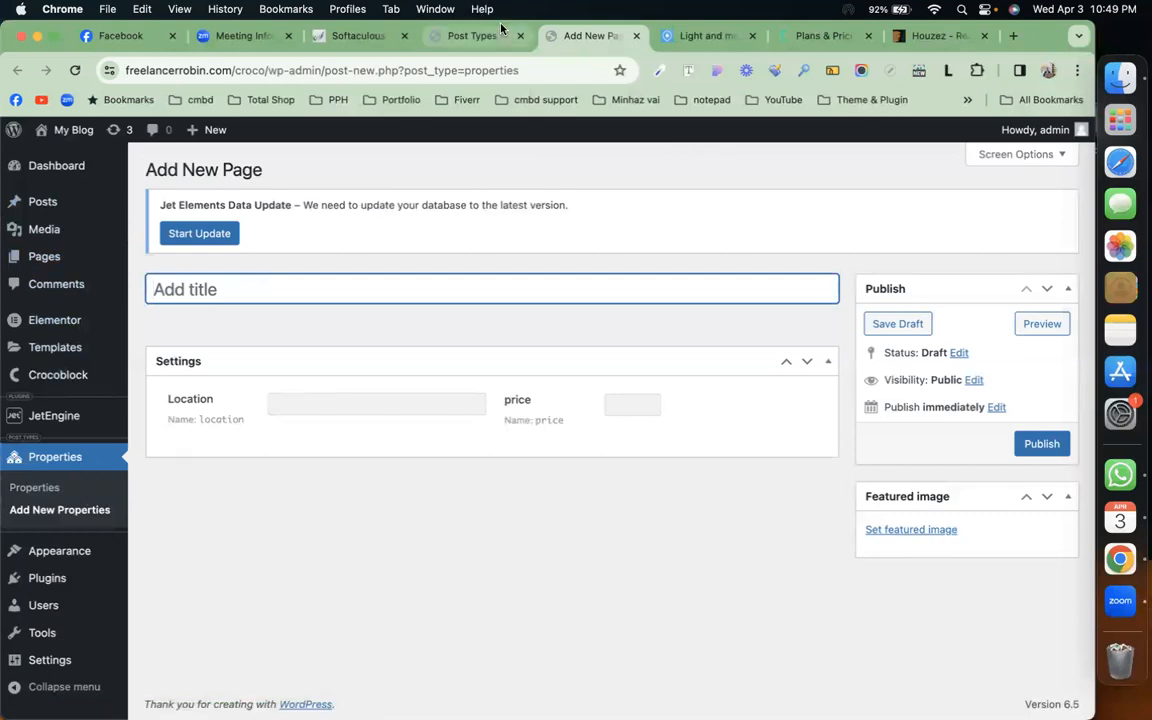
Collapse the Location meta field and add a new meta field labelled "Property ID" to the Properties post type.
{"action": "left_click", "coordinate": [470, 36]}
{"action": "scroll", "coordinate": [374, 511], "scroll_direction": "down", "scroll_amount": 5}
{"action": "scroll", "coordinate": [374, 511], "scroll_direction": "up", "scroll_amount": 10}
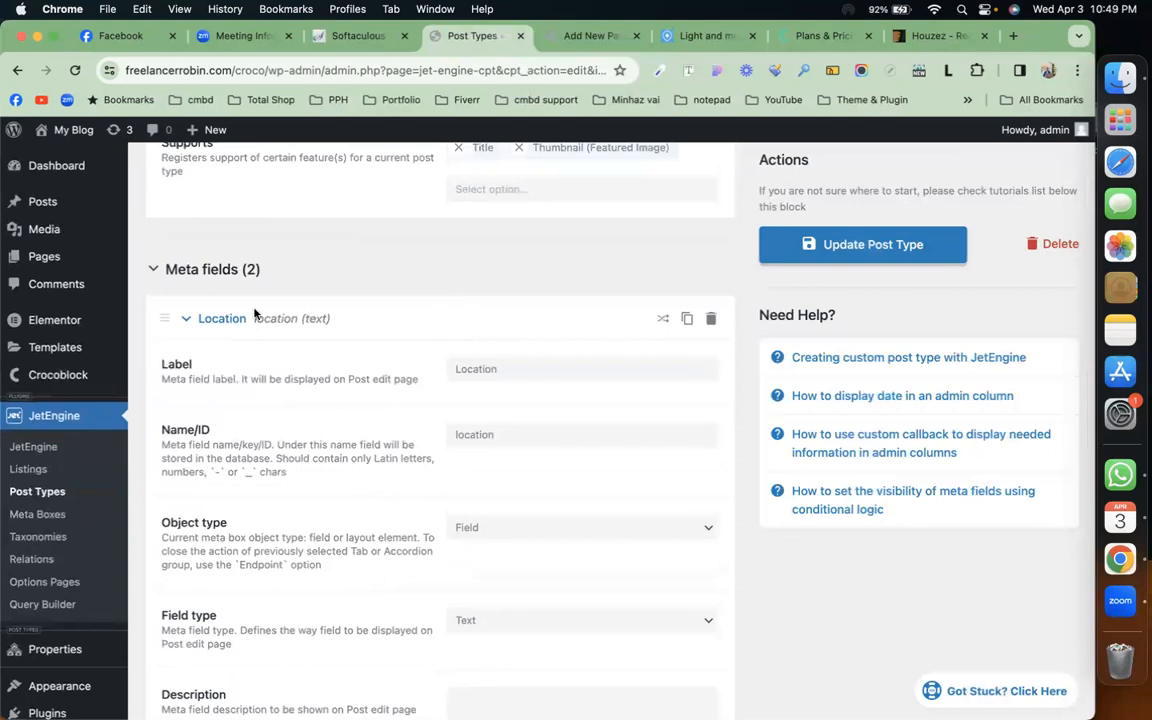
{"action": "left_click", "coordinate": [186, 318]}
{"action": "left_click", "coordinate": [185, 381]}
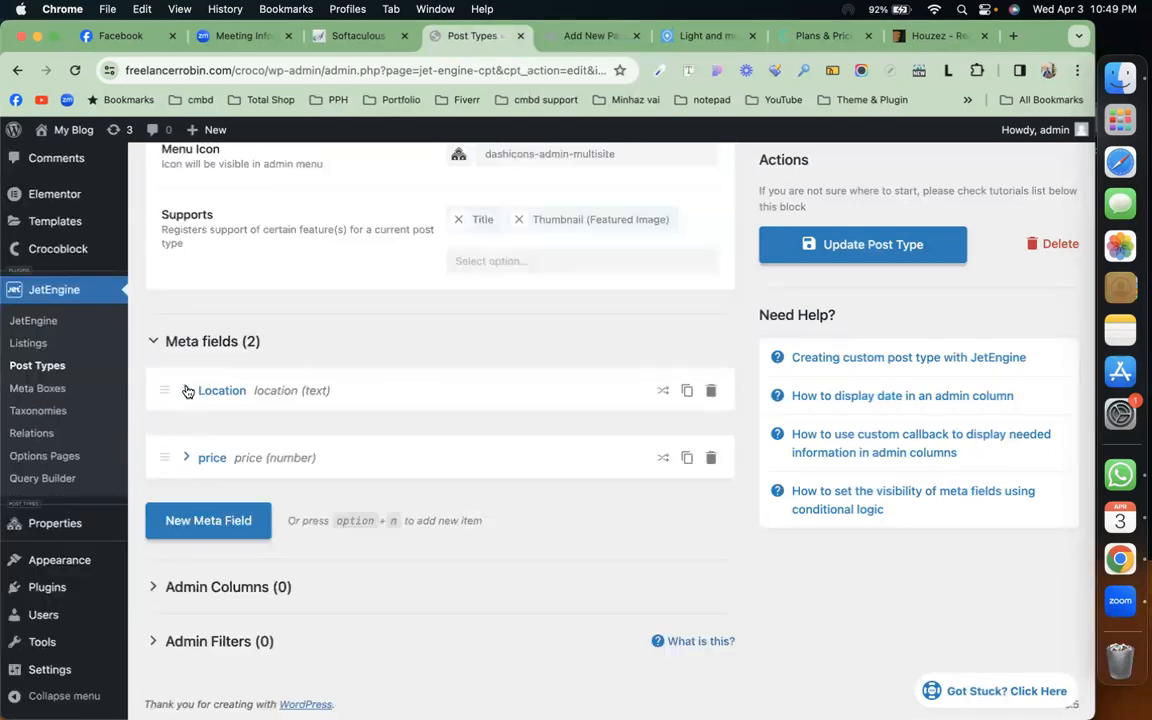
{"action": "left_click", "coordinate": [247, 522]}
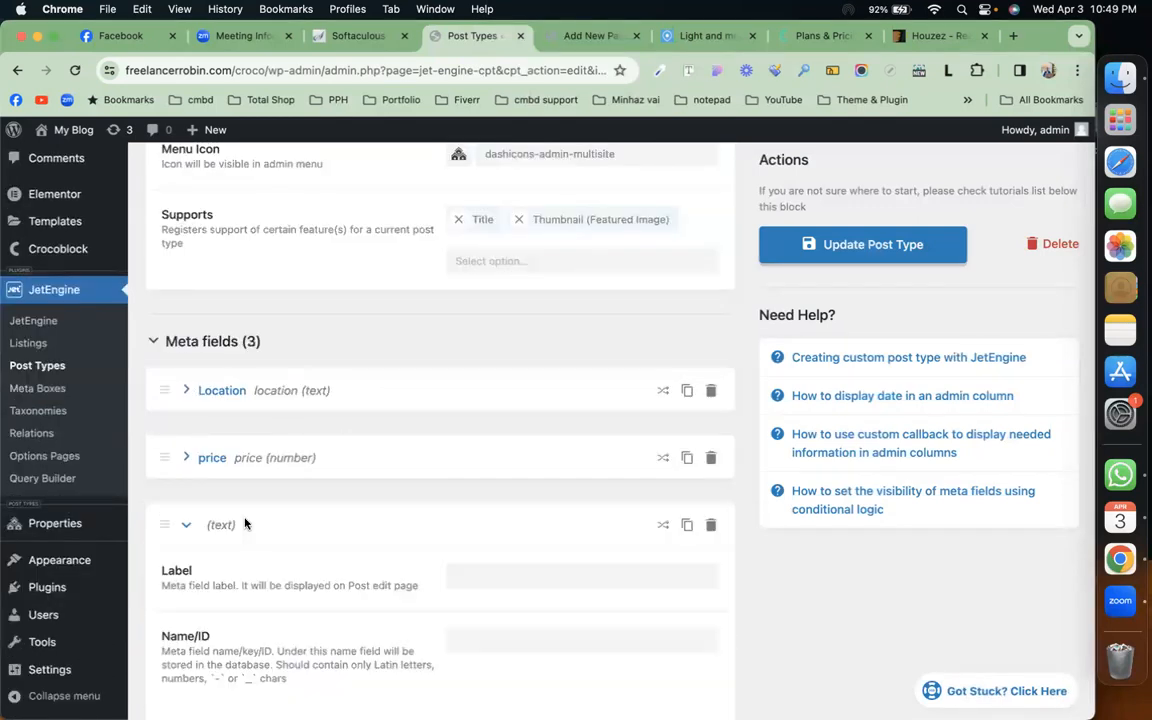
{"action": "left_click", "coordinate": [515, 578]}
{"action": "type", "text": "Propert"}
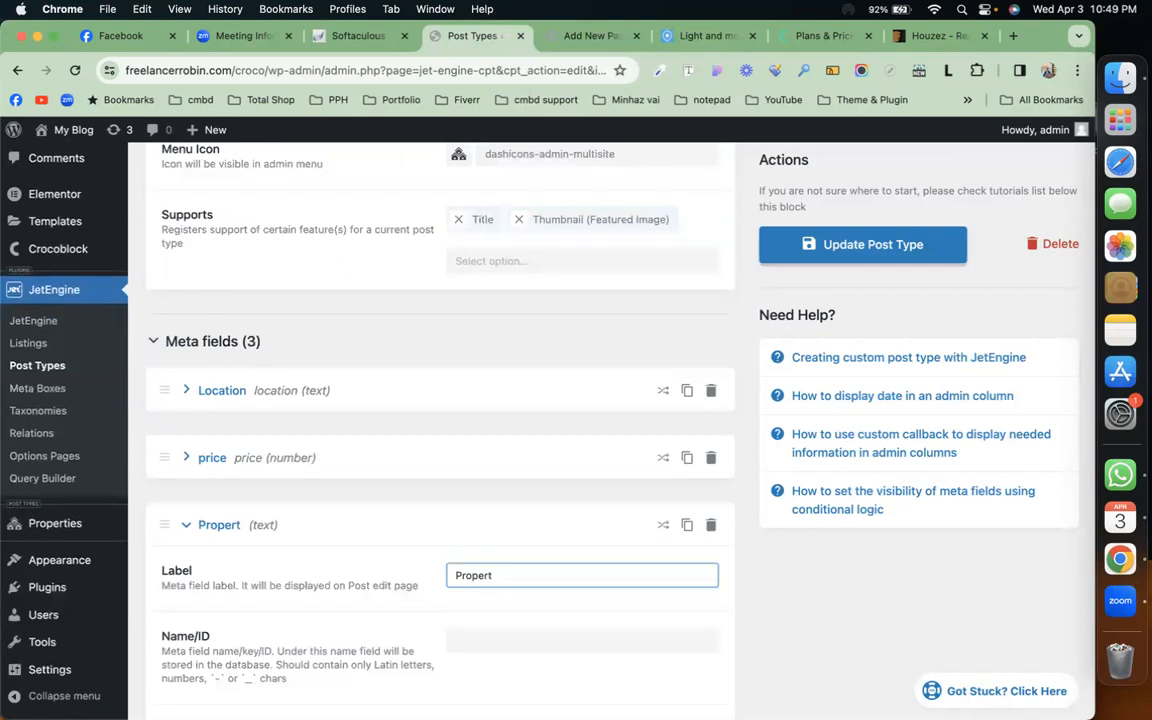
{"action": "type", "text": "i"}
{"action": "key", "text": "BackSpace"}
{"action": "type", "text": "y ID"}
Set the Property ID meta field's width to 33.3% and collapse the field.
{"action": "scroll", "coordinate": [510, 541], "scroll_direction": "down", "scroll_amount": 5}
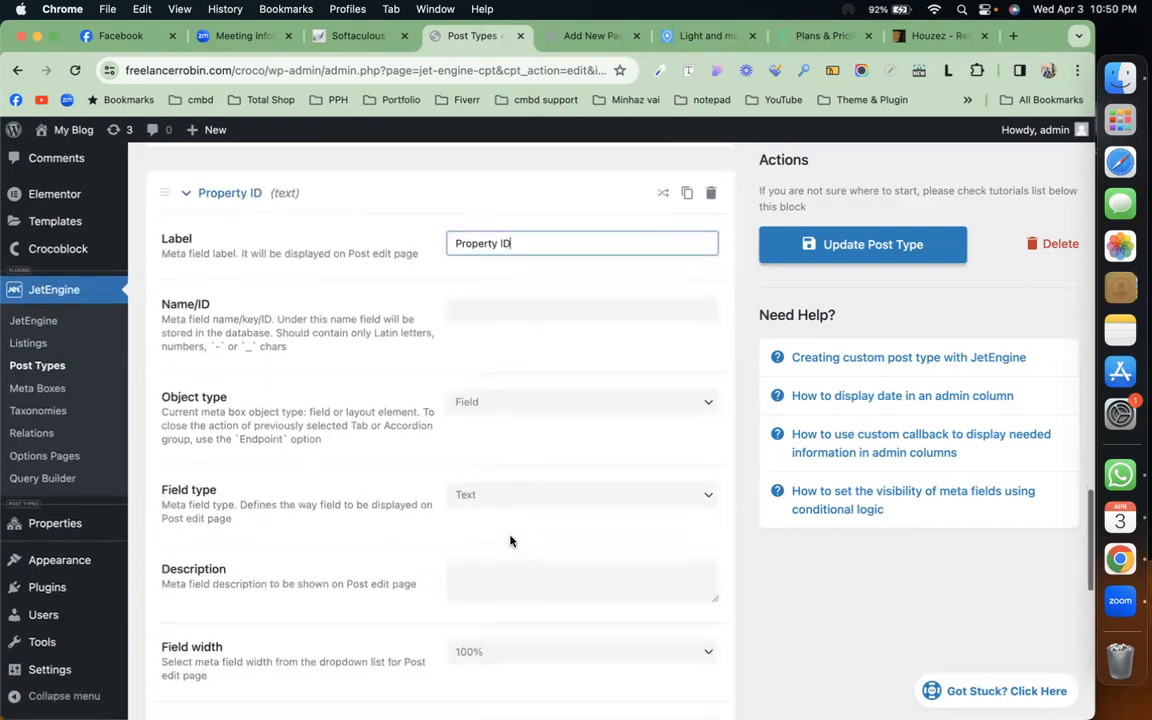
{"action": "scroll", "coordinate": [514, 506], "scroll_direction": "down", "scroll_amount": 2}
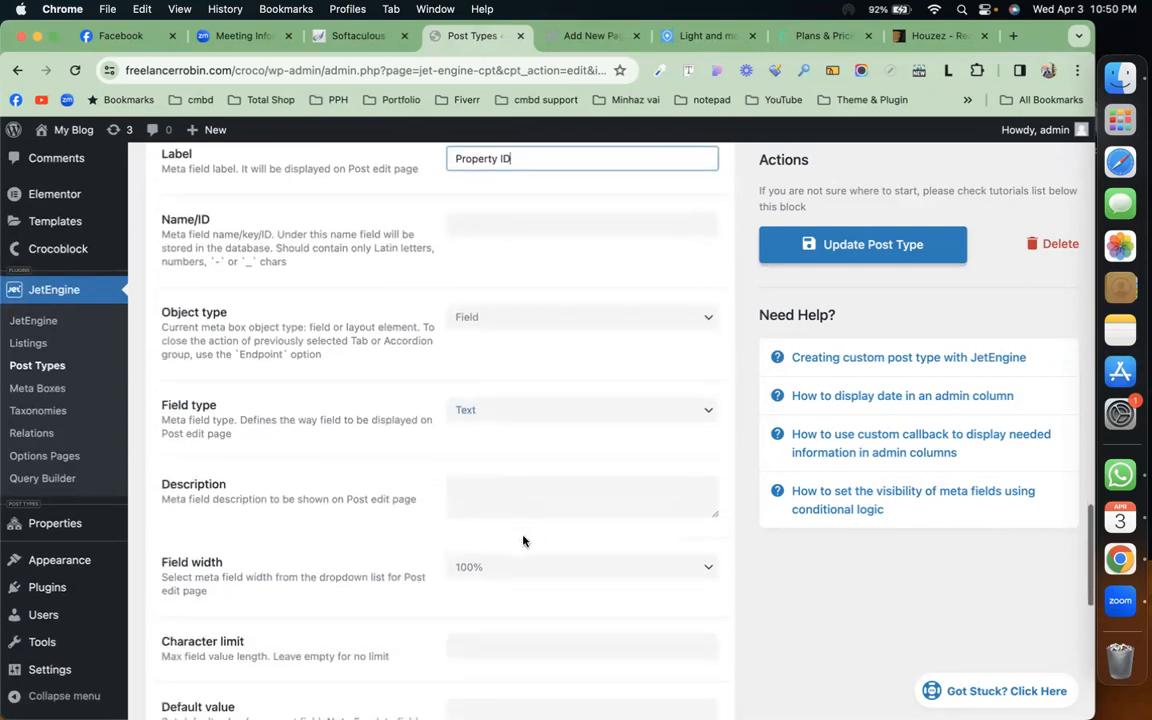
{"action": "left_click", "coordinate": [535, 571]}
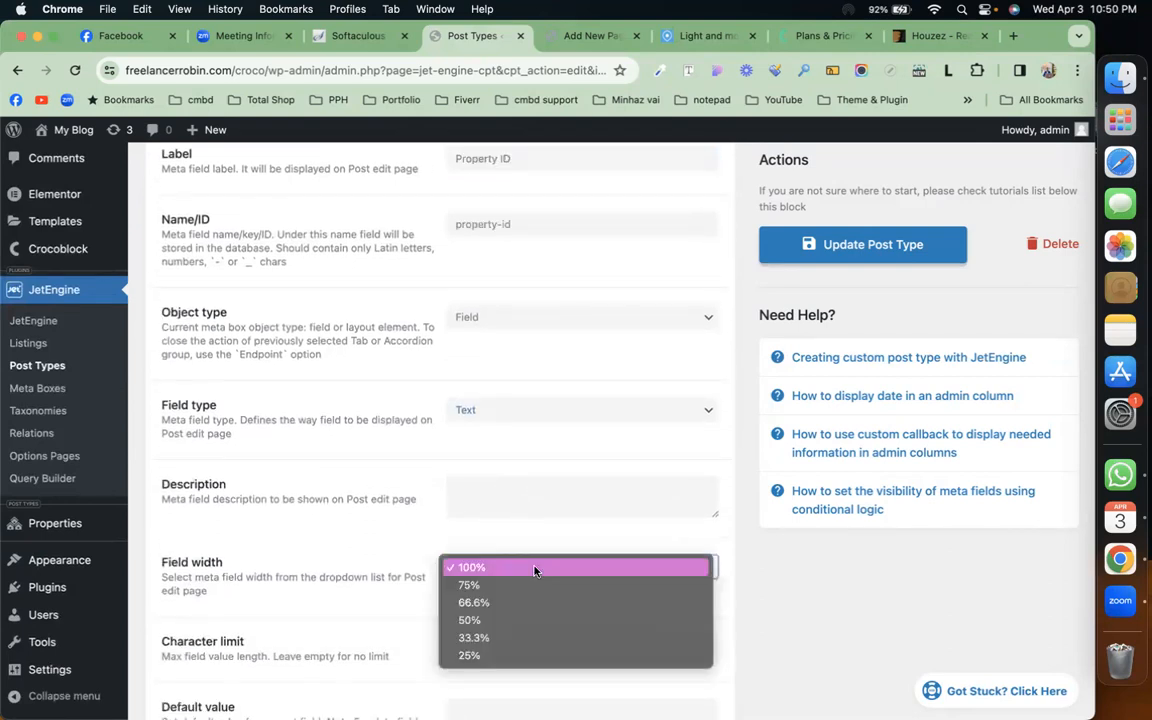
{"action": "left_click", "coordinate": [535, 637]}
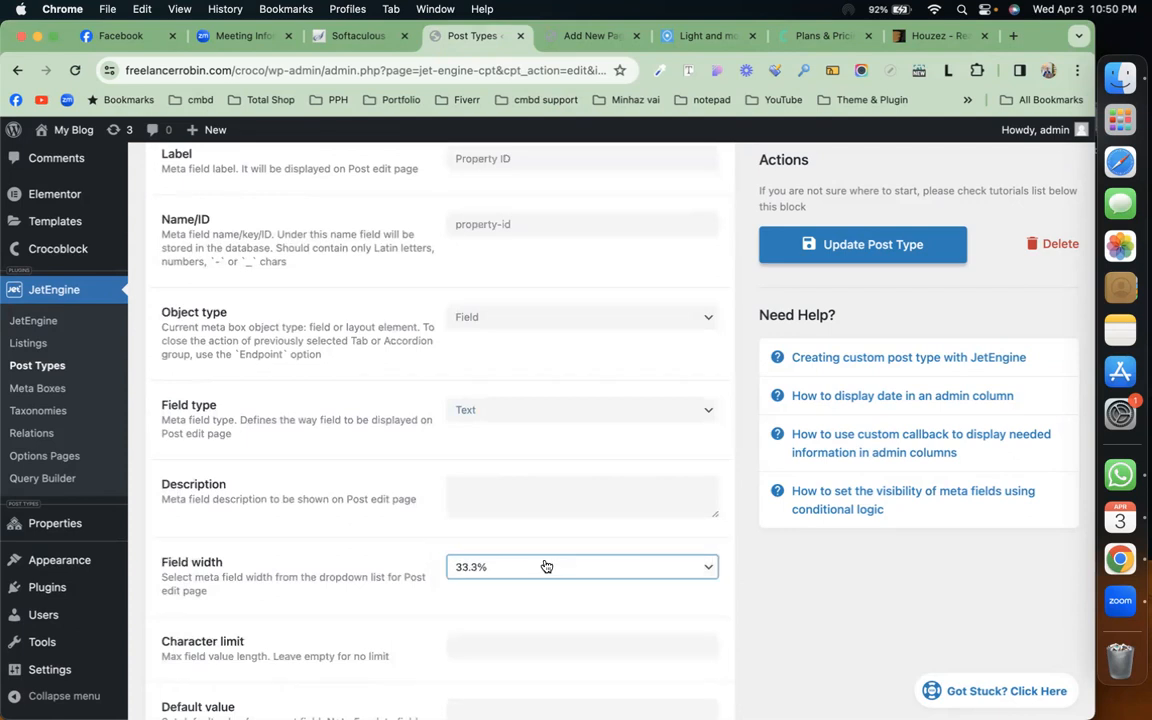
{"action": "scroll", "coordinate": [535, 566], "scroll_direction": "up", "scroll_amount": 5}
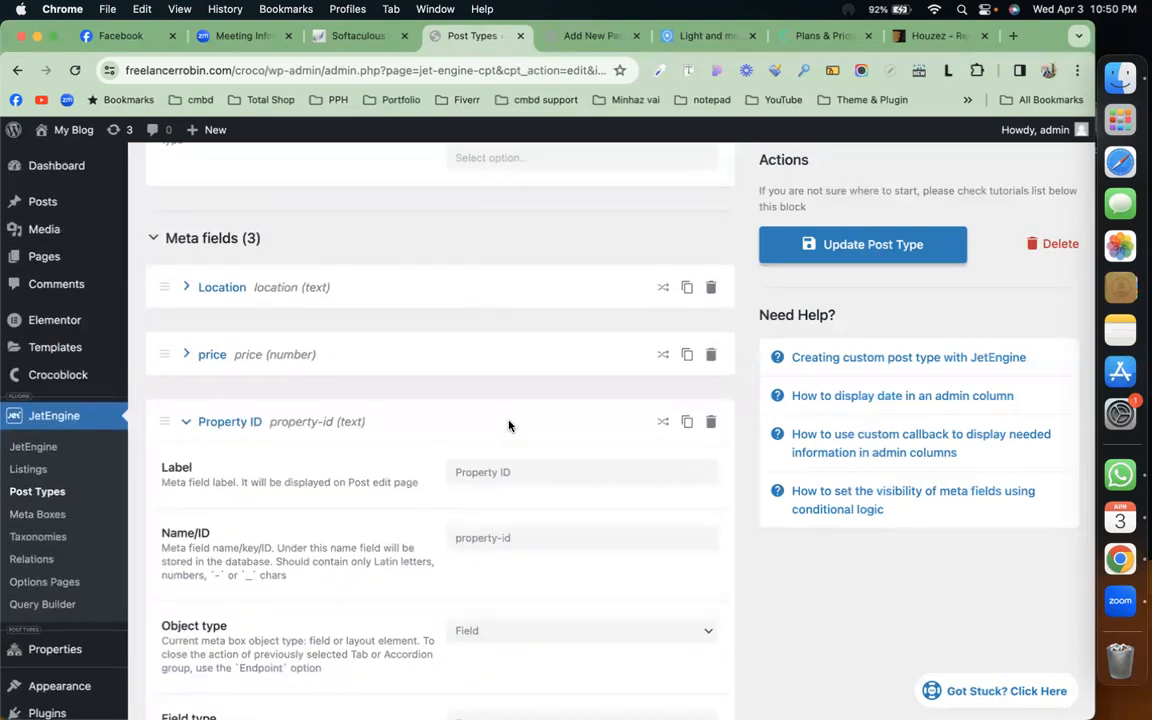
{"action": "left_click", "coordinate": [192, 421]}
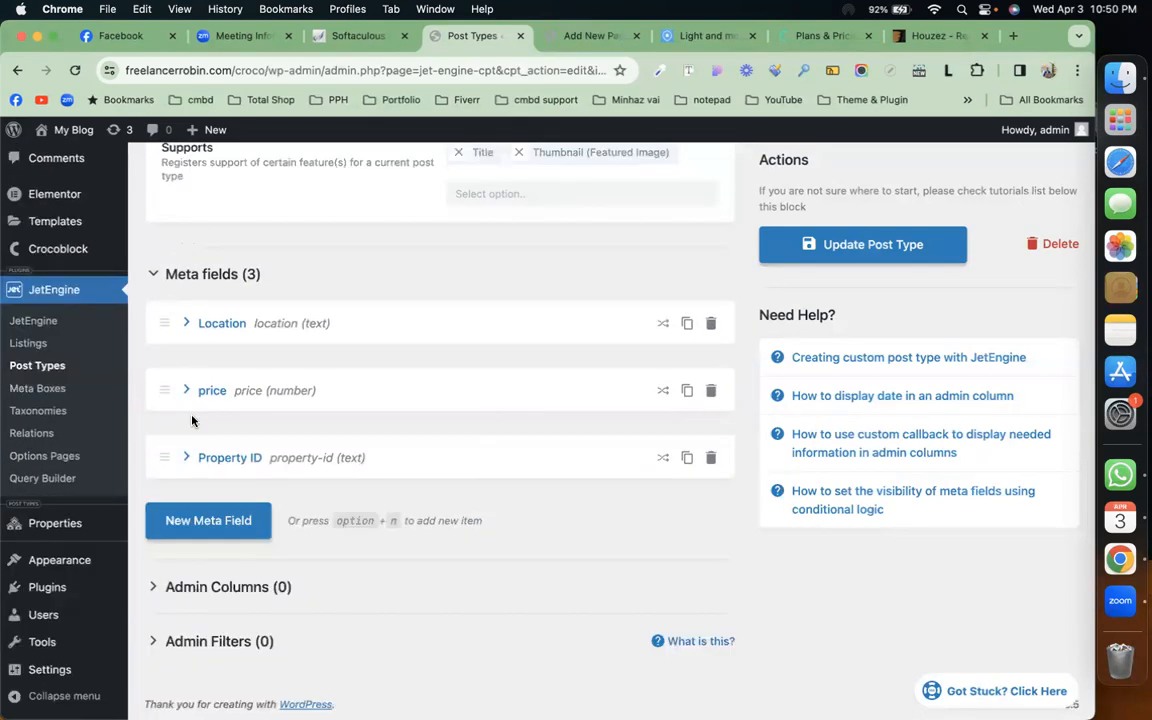
Add a new meta field labelled "Build Year" to the Properties post type, consulting the demo listing's overview for the field.
{"action": "left_click", "coordinate": [205, 520]}
{"action": "left_click", "coordinate": [494, 576]}
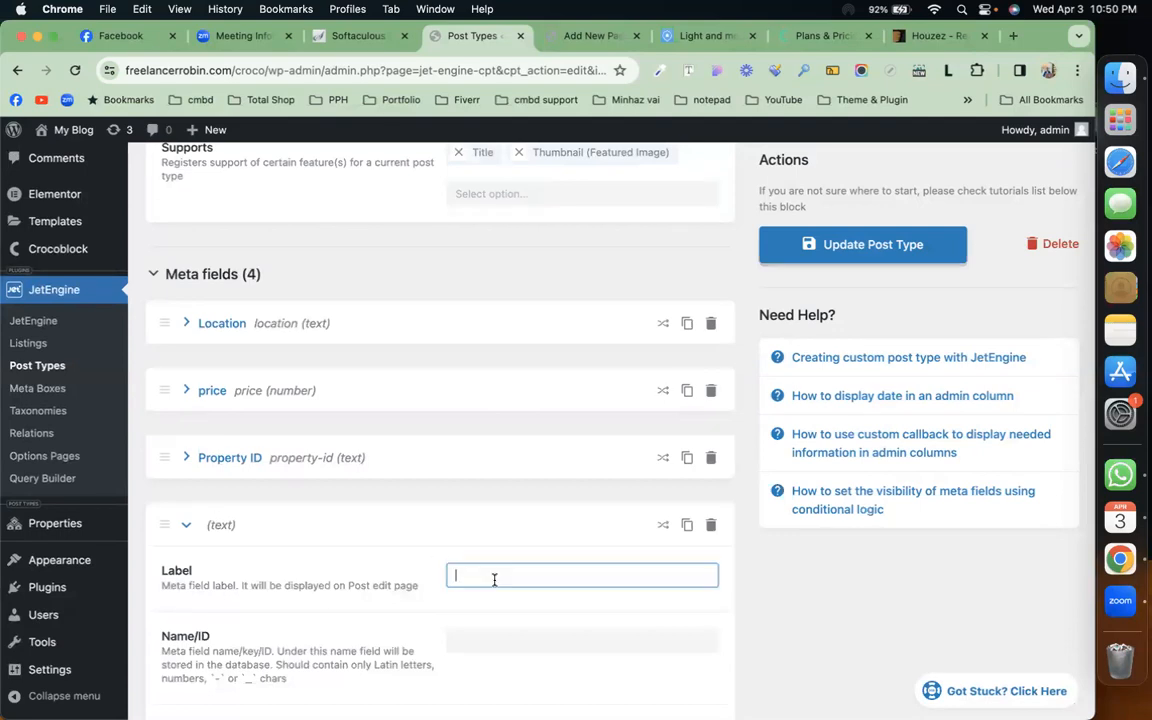
{"action": "type", "text": "Bui"}
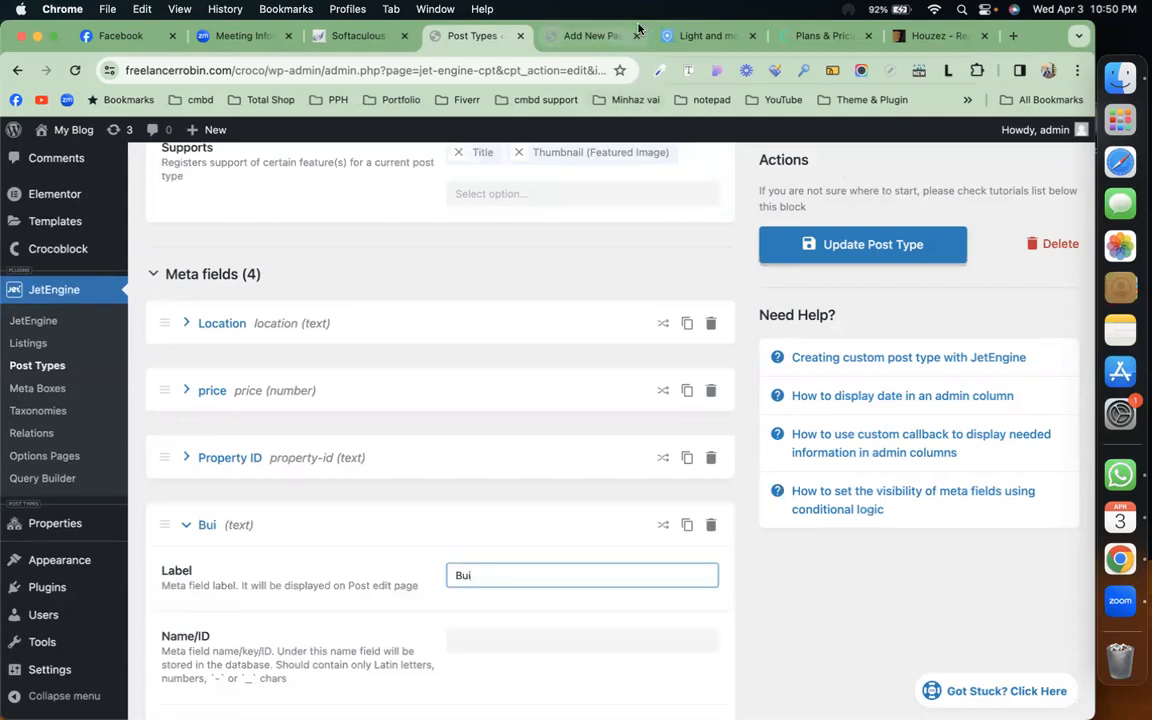
{"action": "left_click", "coordinate": [700, 35]}
{"action": "scroll", "coordinate": [458, 478], "scroll_direction": "down", "scroll_amount": 2}
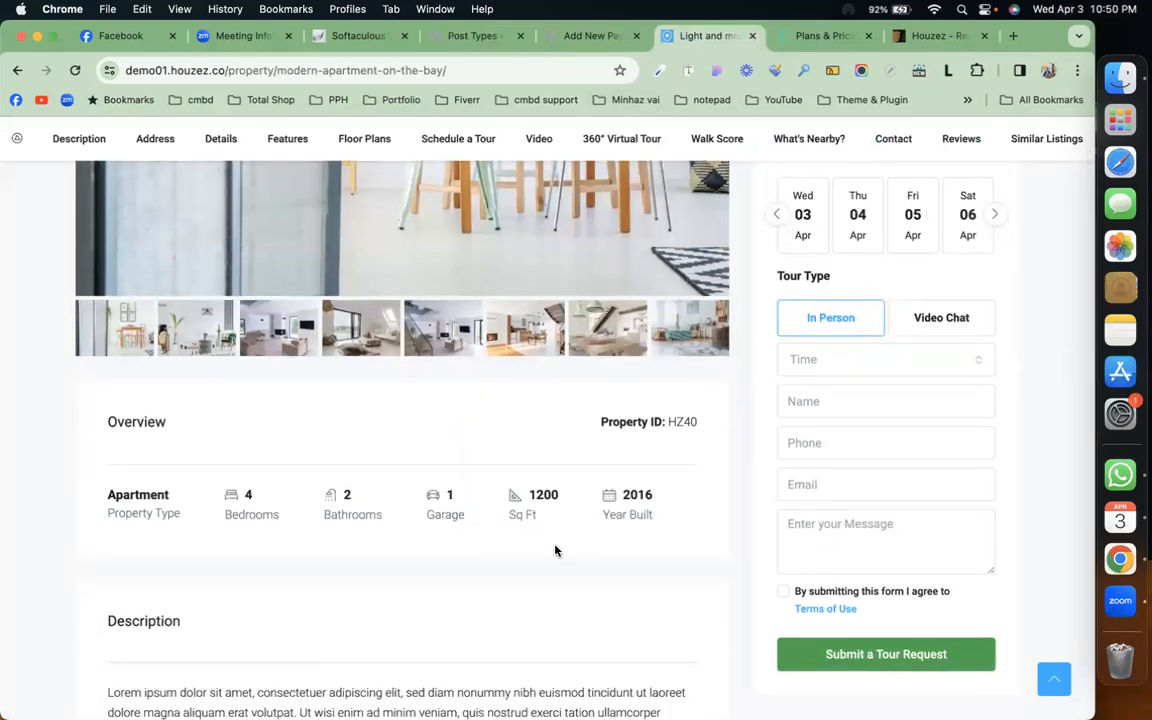
{"action": "left_click", "coordinate": [588, 35]}
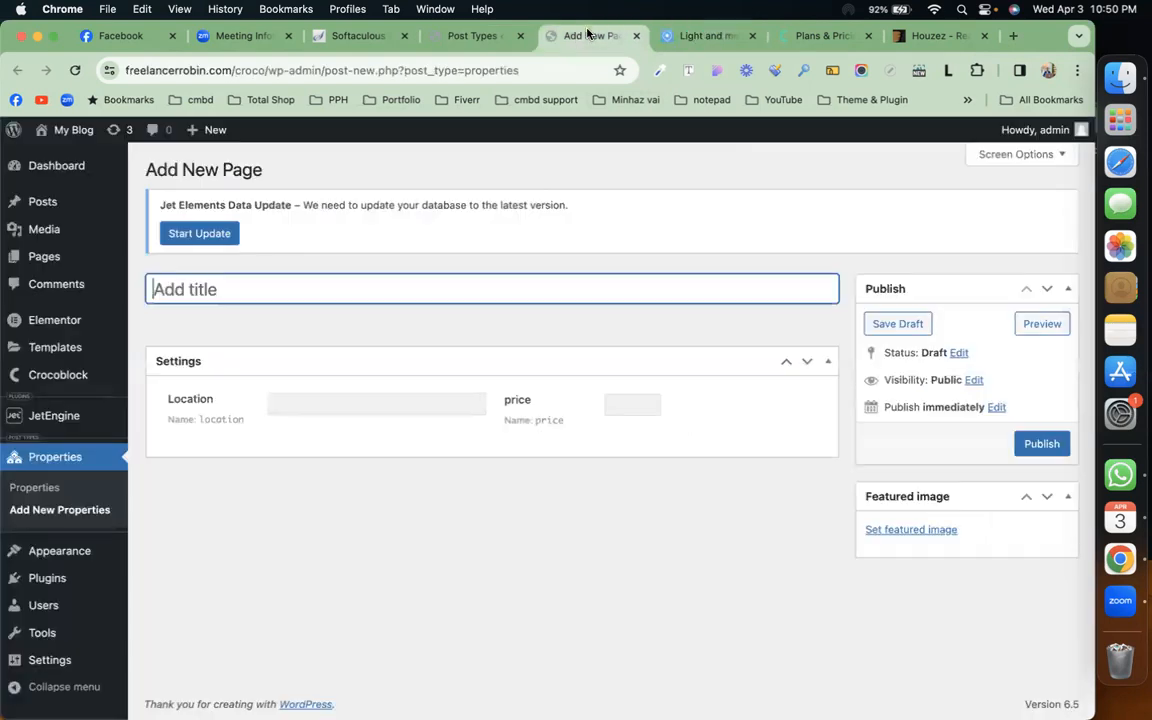
{"action": "left_click", "coordinate": [449, 40]}
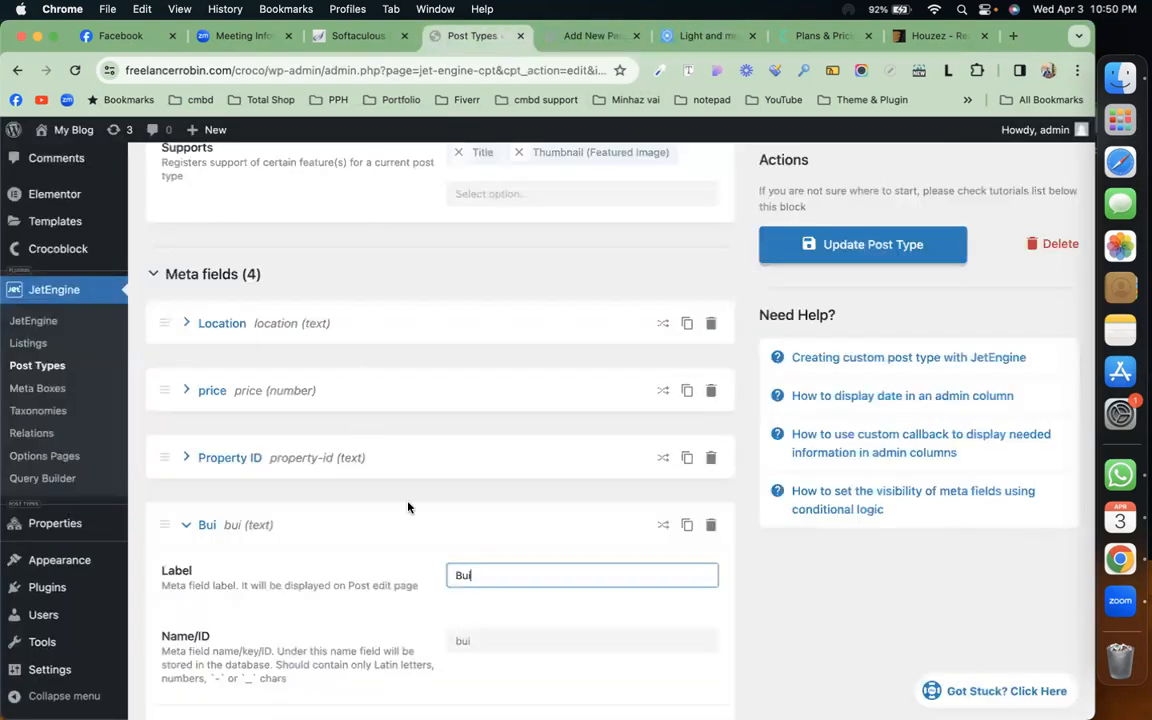
{"action": "type", "text": "ld Year"}
Set the Build Year meta field's width to 33.3% and its field type to Number, and collapse the field.
{"action": "scroll", "coordinate": [440, 420], "scroll_direction": "down", "scroll_amount": 3}
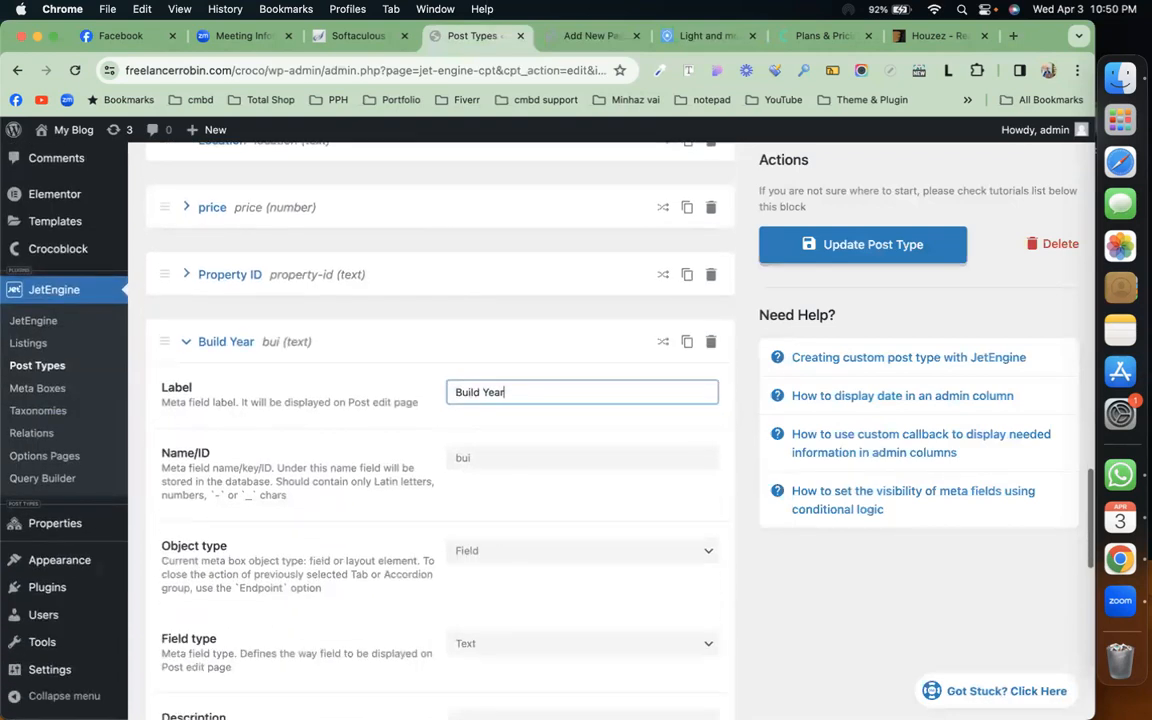
{"action": "scroll", "coordinate": [560, 450], "scroll_direction": "down", "scroll_amount": 3}
{"action": "left_click", "coordinate": [580, 510]}
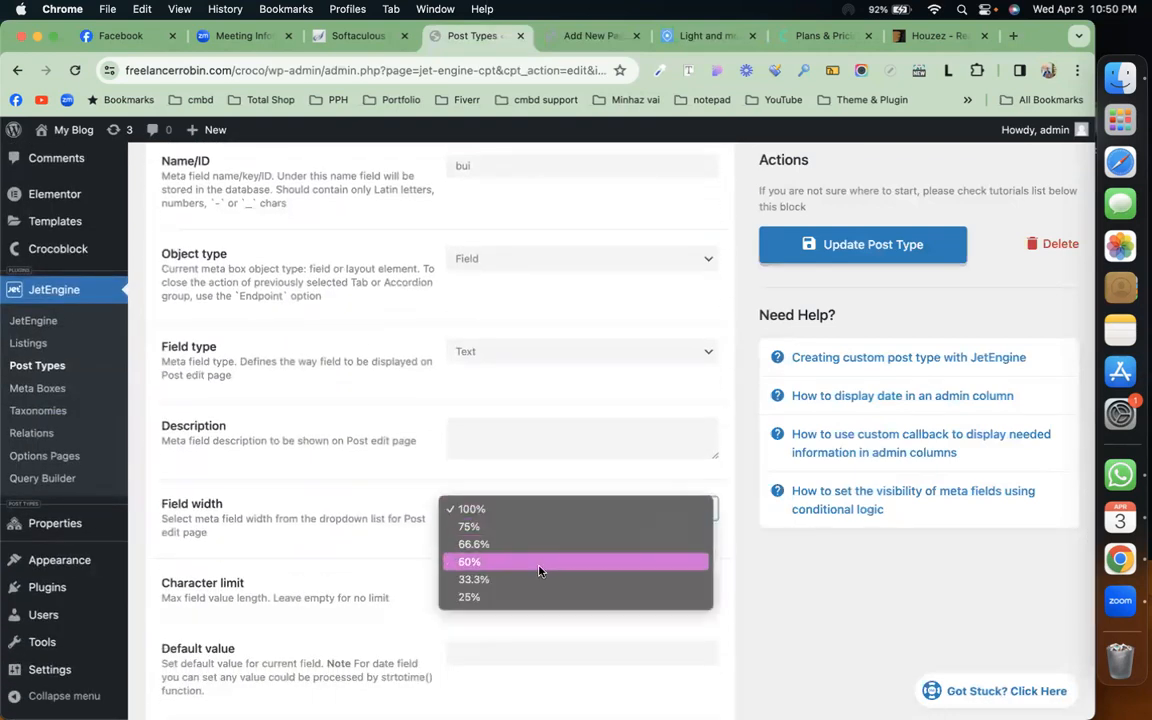
{"action": "left_click", "coordinate": [537, 579]}
{"action": "scroll", "coordinate": [545, 458], "scroll_direction": "up", "scroll_amount": 5}
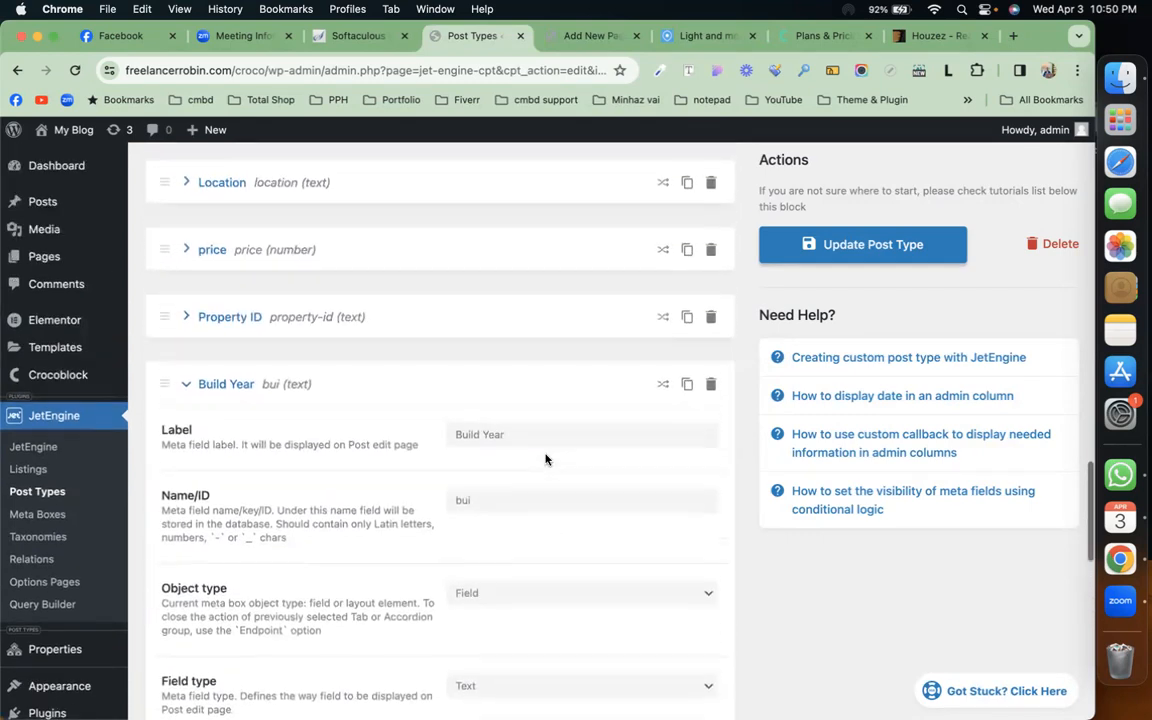
{"action": "scroll", "coordinate": [545, 459], "scroll_direction": "down", "scroll_amount": 2}
{"action": "left_click", "coordinate": [527, 532]}
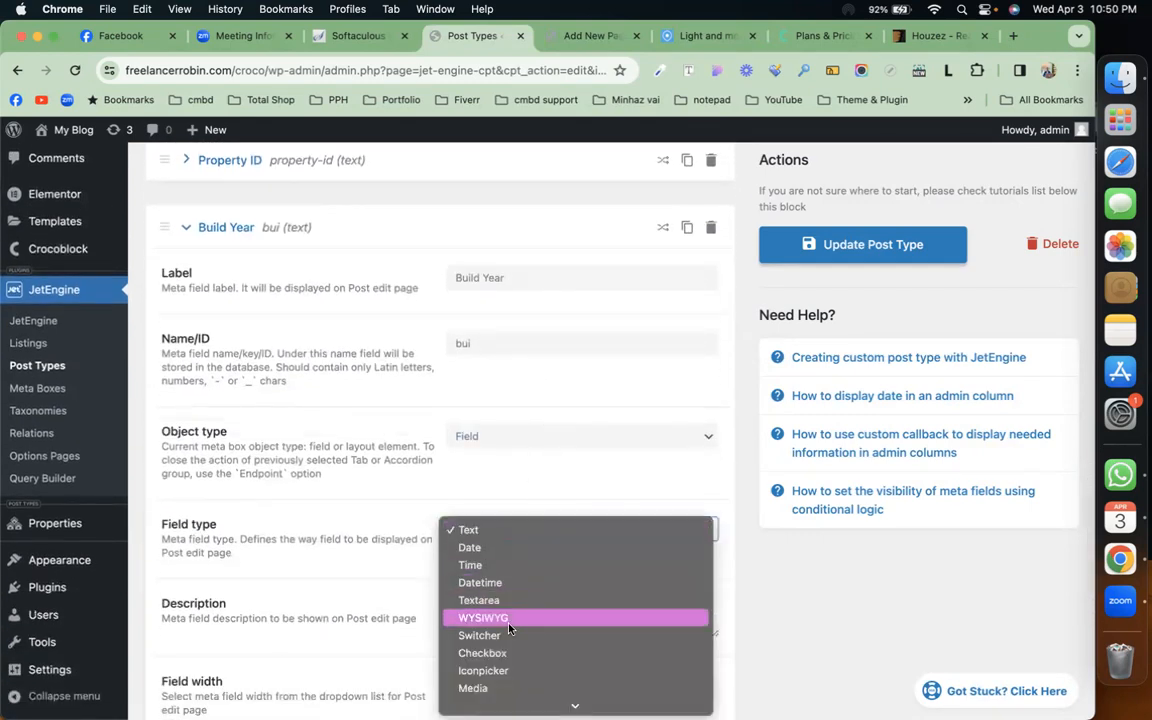
{"action": "scroll", "coordinate": [509, 628], "scroll_direction": "down", "scroll_amount": 3}
{"action": "left_click", "coordinate": [533, 652]}
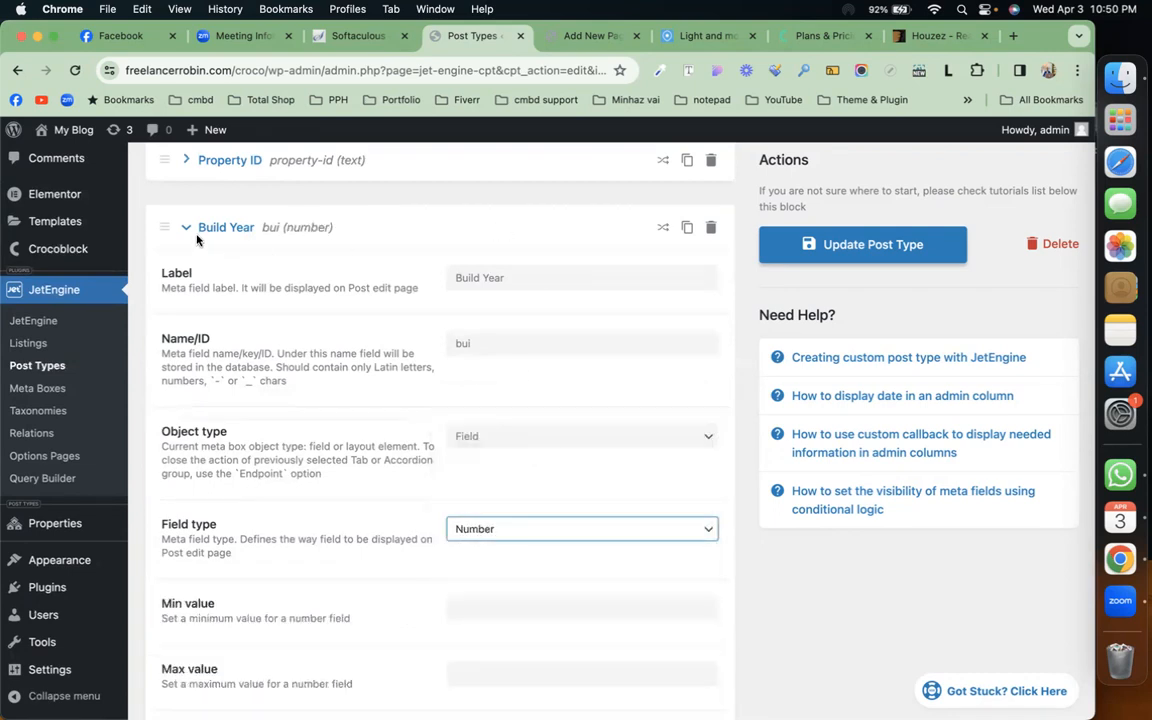
{"action": "left_click", "coordinate": [186, 228]}
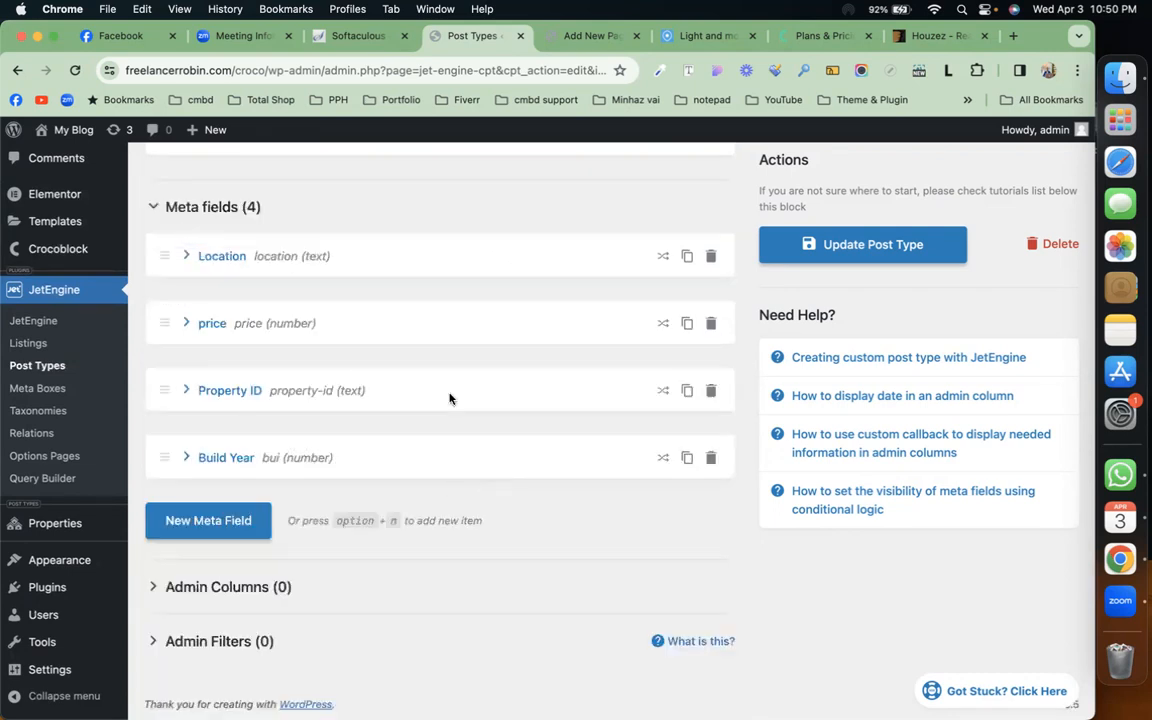
Place the demo listing's browser tab beside the post type editor and add a new meta field labelled "Area Size".
{"action": "left_click_drag", "start_coordinate": [674, 37], "coordinate": [575, 37]}
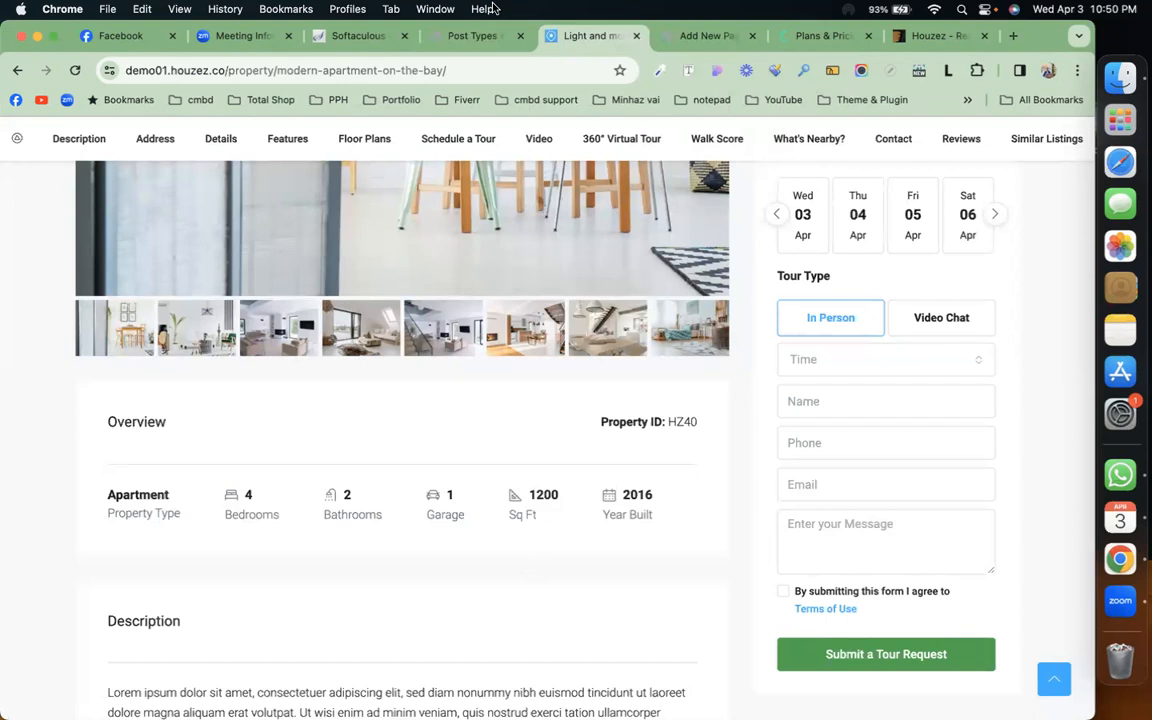
{"action": "left_click", "coordinate": [476, 36]}
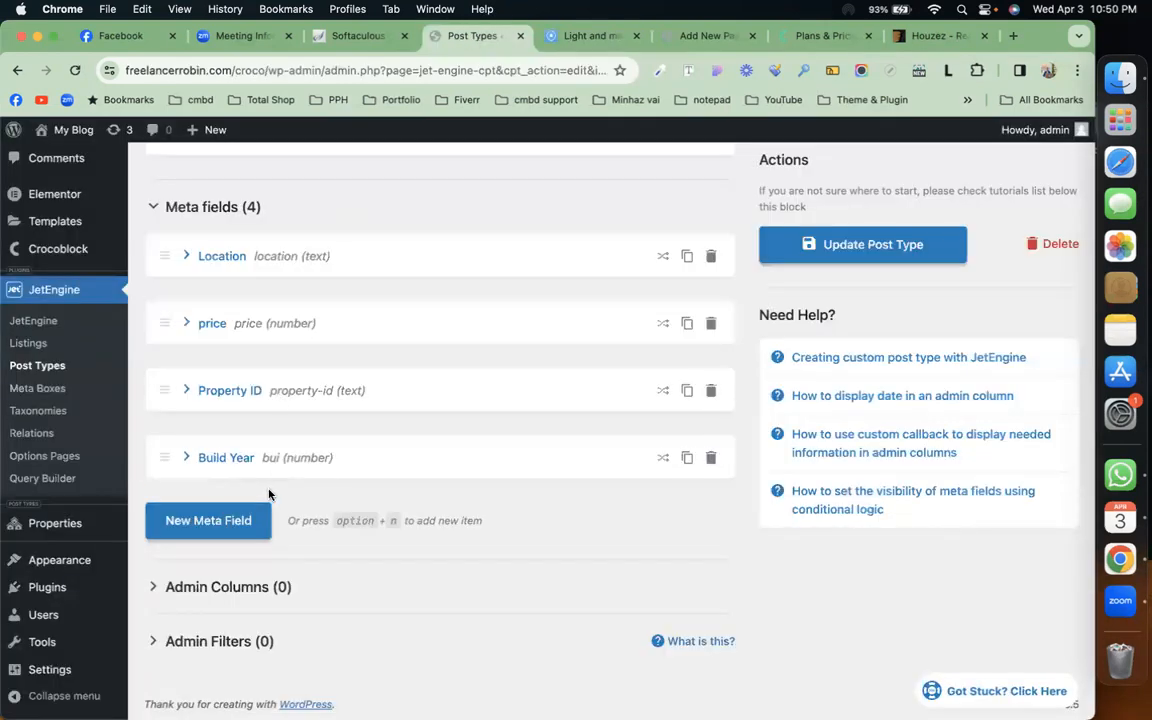
{"action": "left_click", "coordinate": [238, 525]}
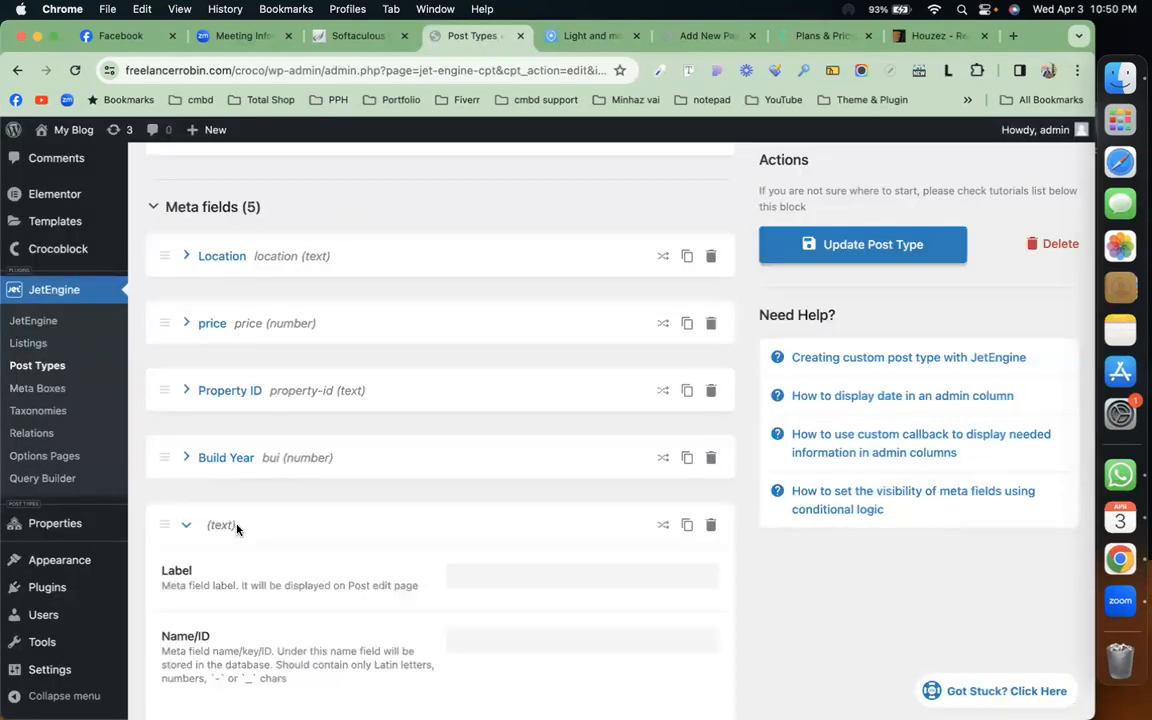
{"action": "left_click", "coordinate": [548, 583]}
{"action": "type", "text": "Are"}
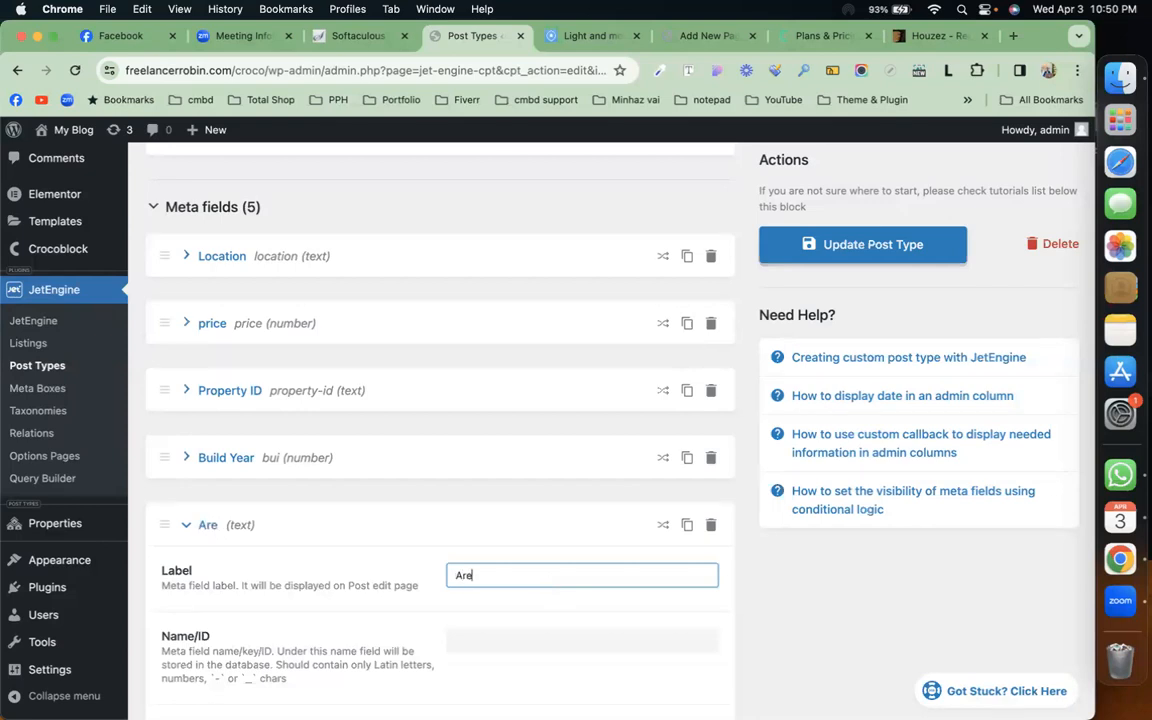
{"action": "type", "text": "a Size"}
Set the Area Size meta field's width to 33.3% and collapse the field.
{"action": "scroll", "coordinate": [558, 586], "scroll_direction": "down", "scroll_amount": 10}
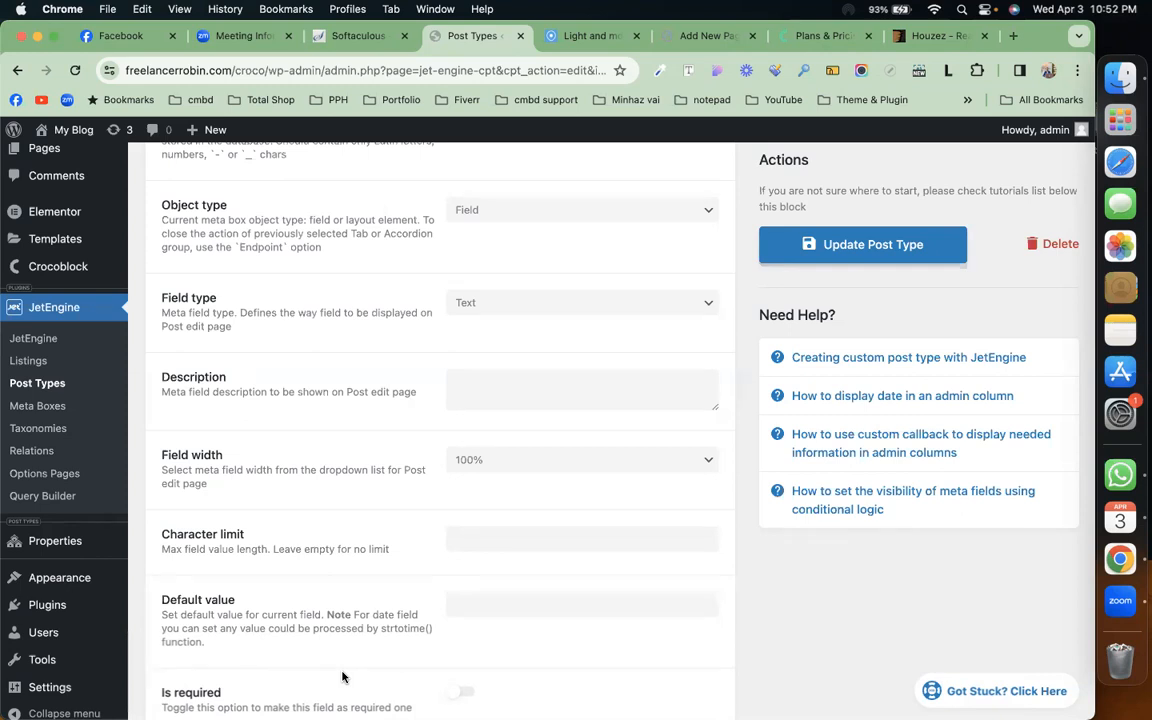
{"action": "left_click", "coordinate": [658, 460]}
{"action": "left_click", "coordinate": [584, 532]}
{"action": "scroll", "coordinate": [368, 352], "scroll_direction": "up", "scroll_amount": 5}
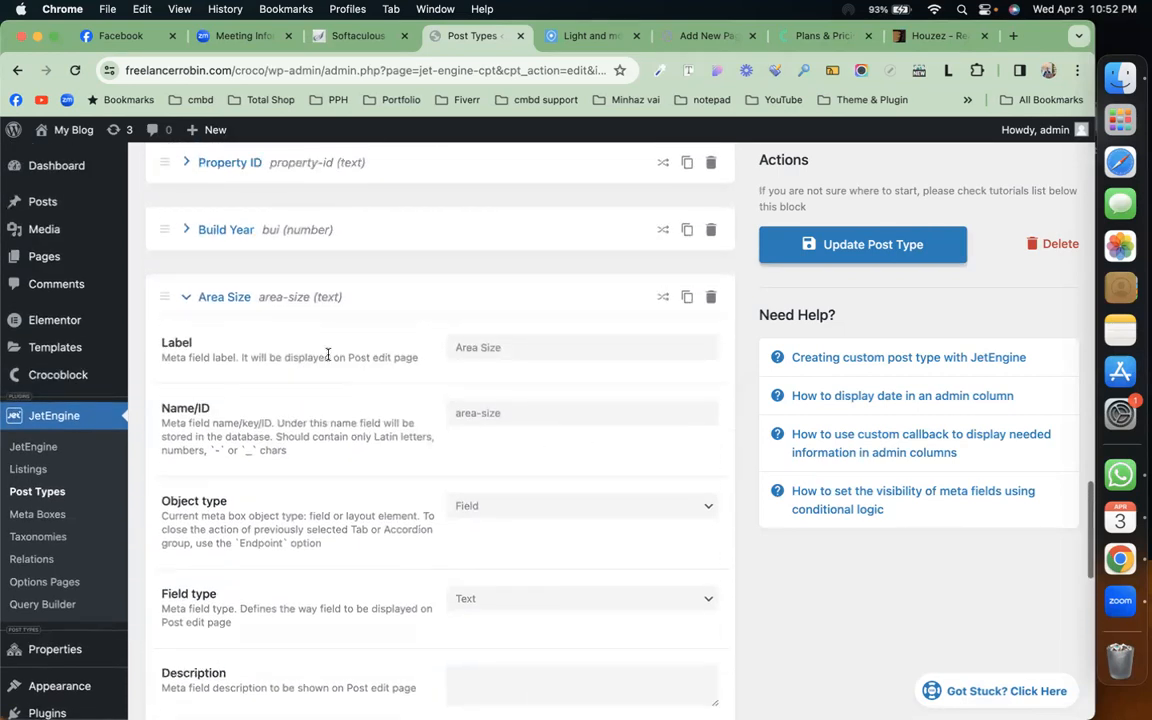
{"action": "left_click", "coordinate": [186, 299]}
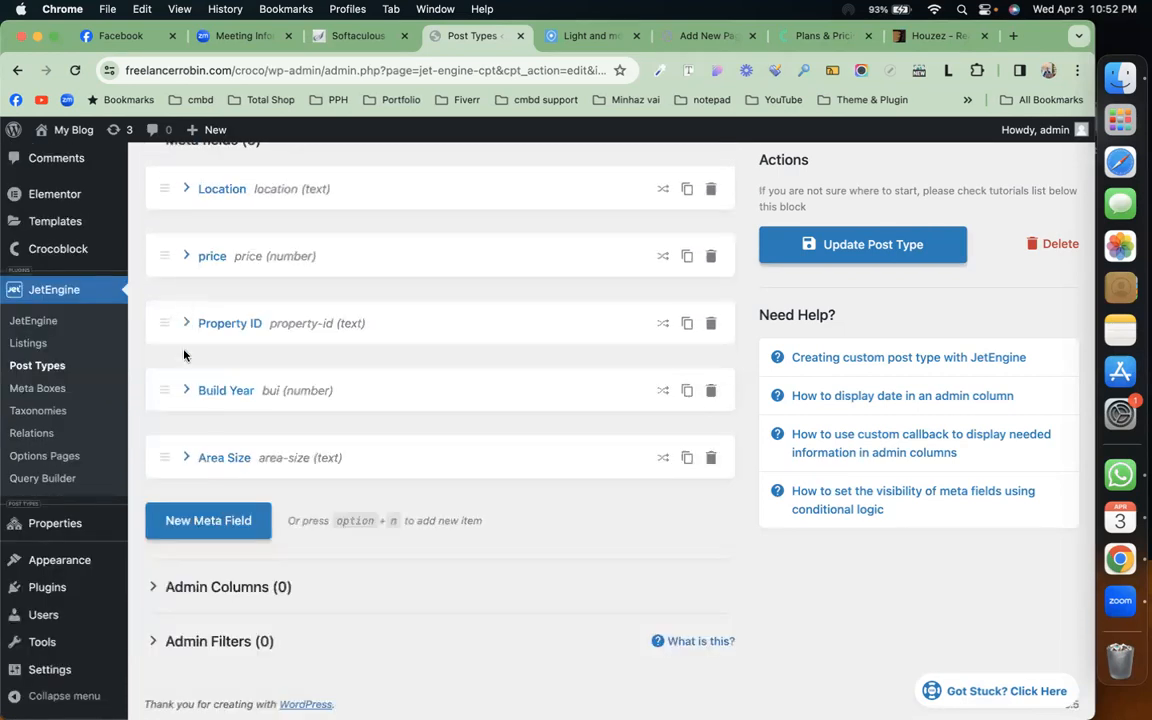
Add another meta field, check the demo listing's overview, and label the field "Bedrooms".
{"action": "left_click", "coordinate": [238, 519]}
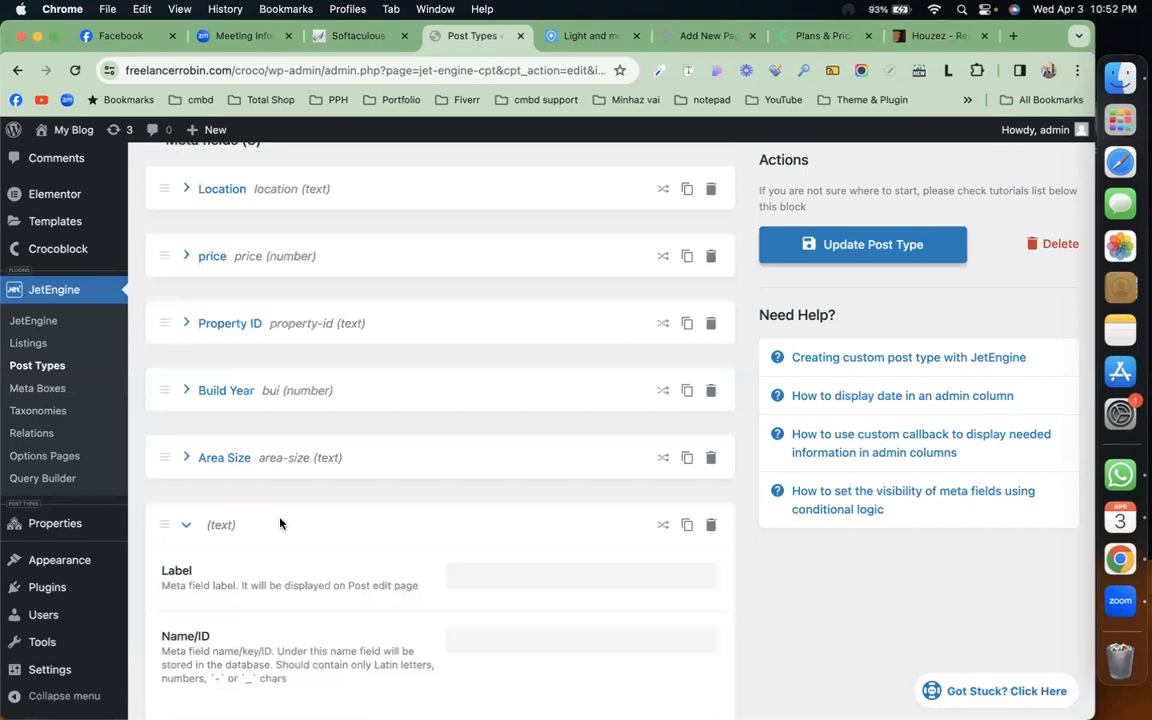
{"action": "left_click", "coordinate": [605, 38]}
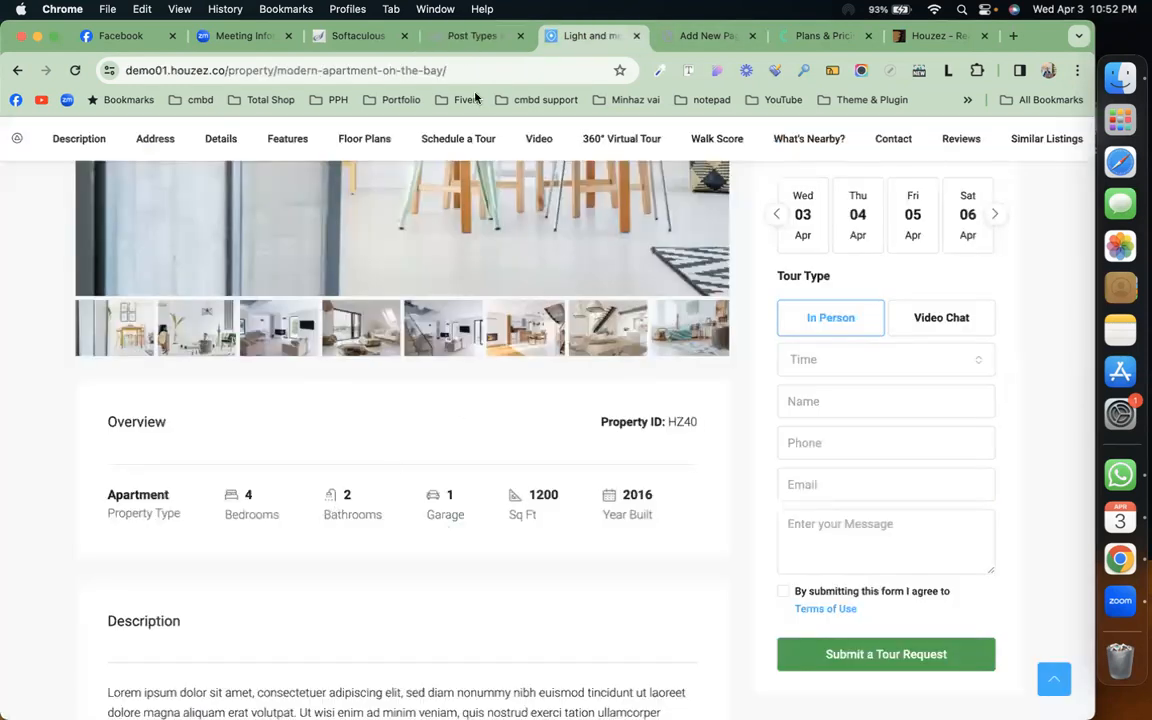
{"action": "left_click", "coordinate": [475, 38]}
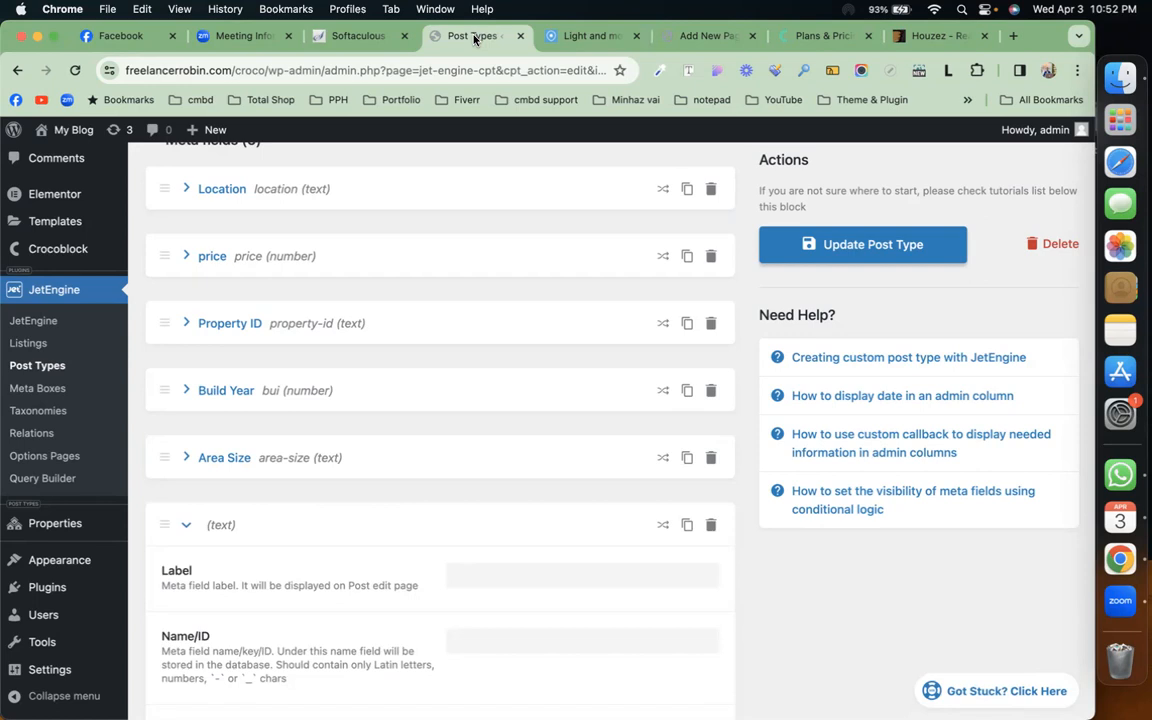
{"action": "left_click", "coordinate": [486, 572]}
{"action": "type", "text": "Bedrooms"}
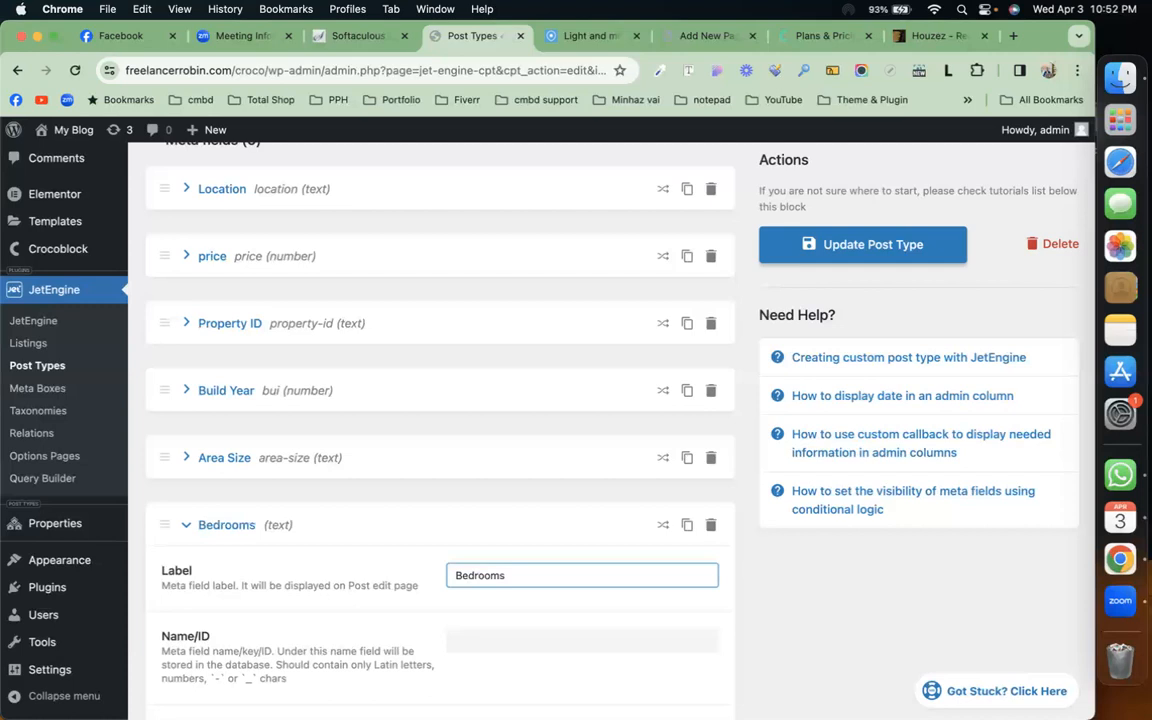
Set the Bedrooms meta field's type to Number and its width to 33.3%, and collapse the field.
{"action": "scroll", "coordinate": [440, 430], "scroll_direction": "down", "scroll_amount": 5}
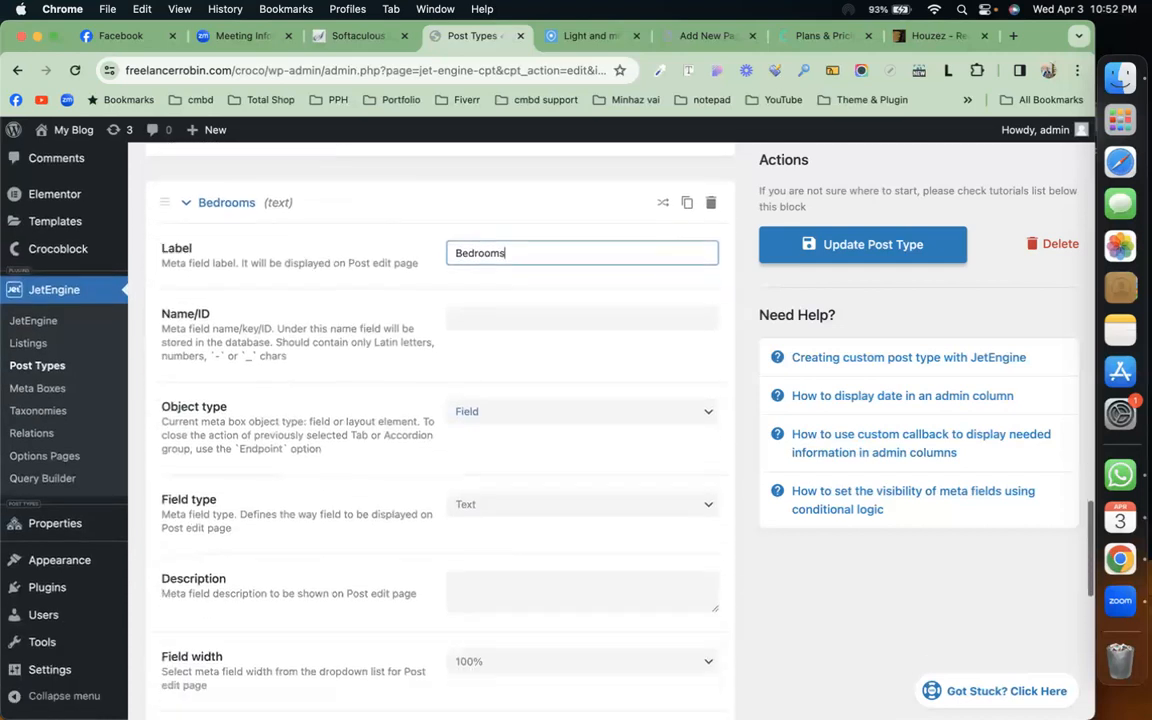
{"action": "left_click", "coordinate": [517, 497]}
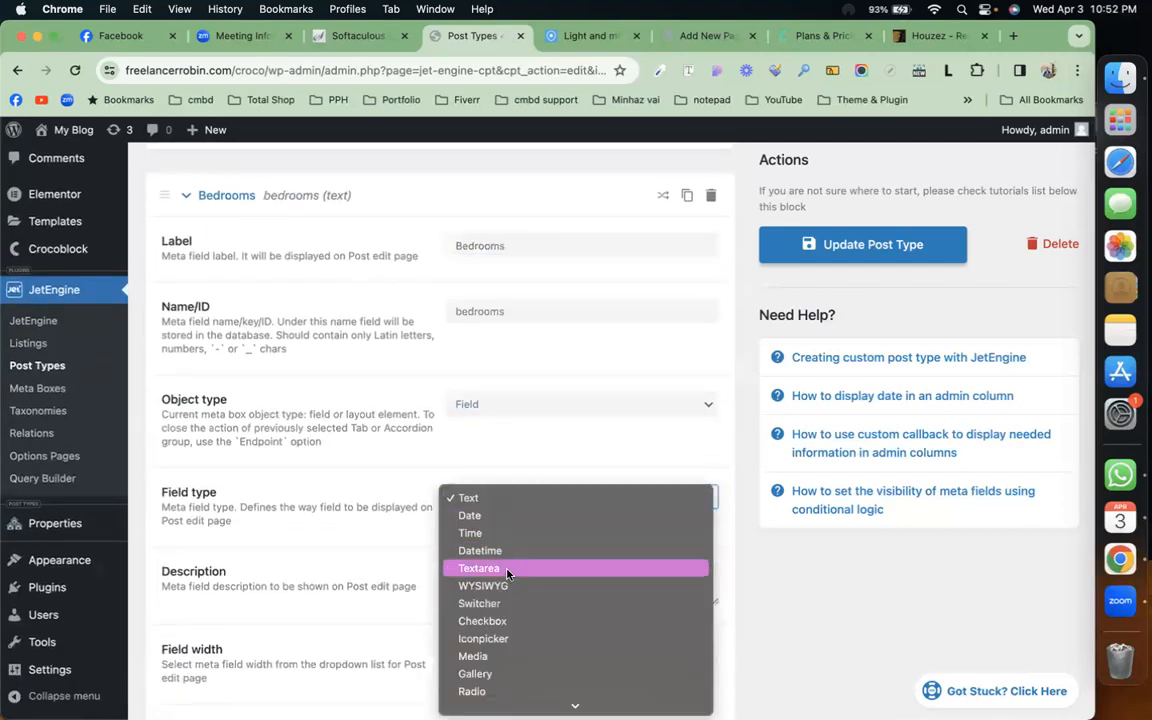
{"action": "scroll", "coordinate": [507, 600], "scroll_direction": "down", "scroll_amount": 3}
{"action": "left_click", "coordinate": [517, 649]}
{"action": "scroll", "coordinate": [530, 533], "scroll_direction": "down", "scroll_amount": 5}
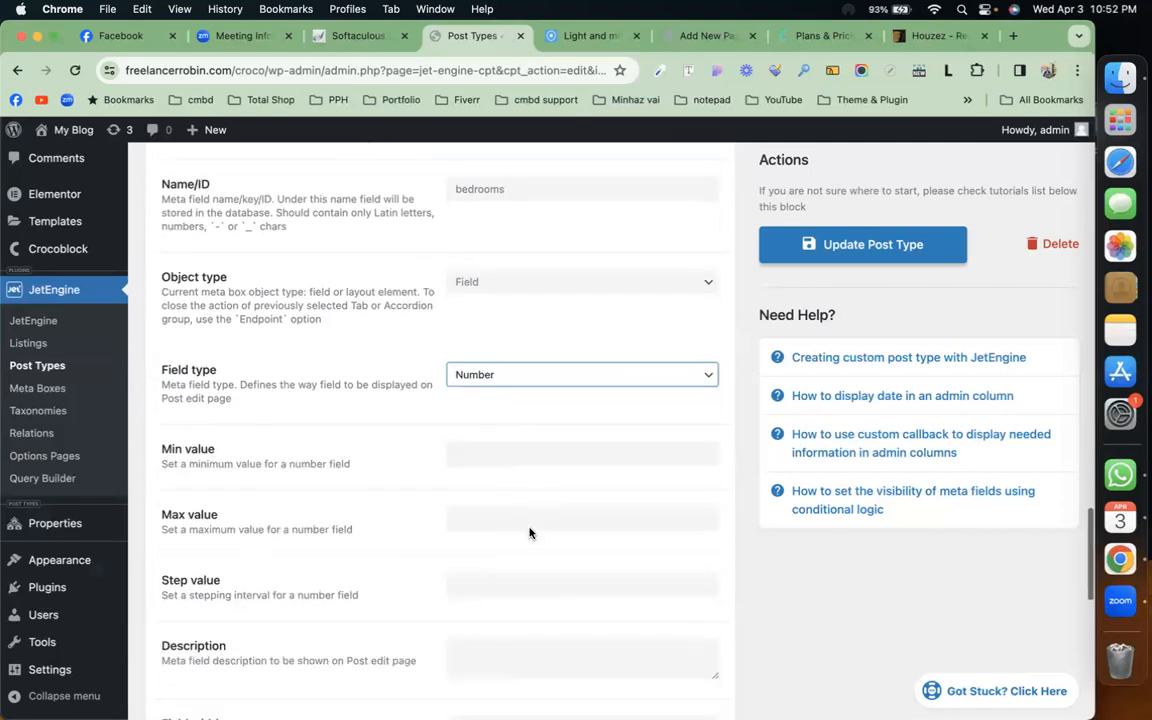
{"action": "left_click", "coordinate": [557, 576]}
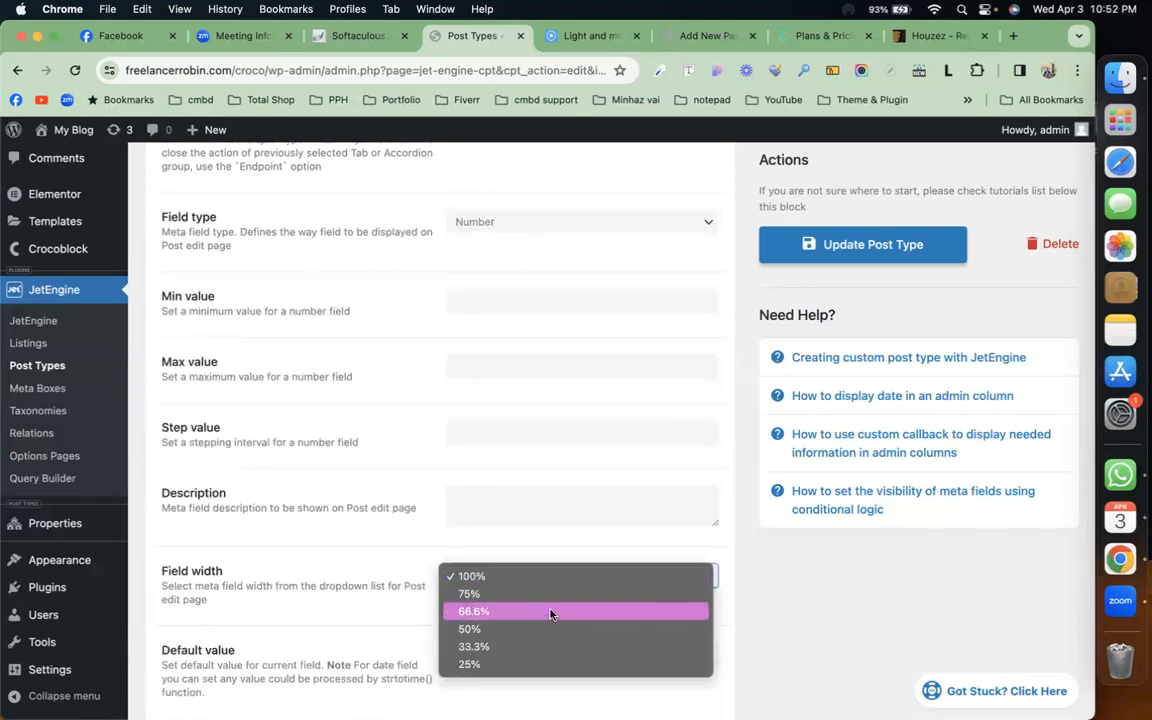
{"action": "left_click", "coordinate": [553, 646]}
{"action": "scroll", "coordinate": [545, 512], "scroll_direction": "up", "scroll_amount": 1}
{"action": "scroll", "coordinate": [545, 512], "scroll_direction": "up", "scroll_amount": 5}
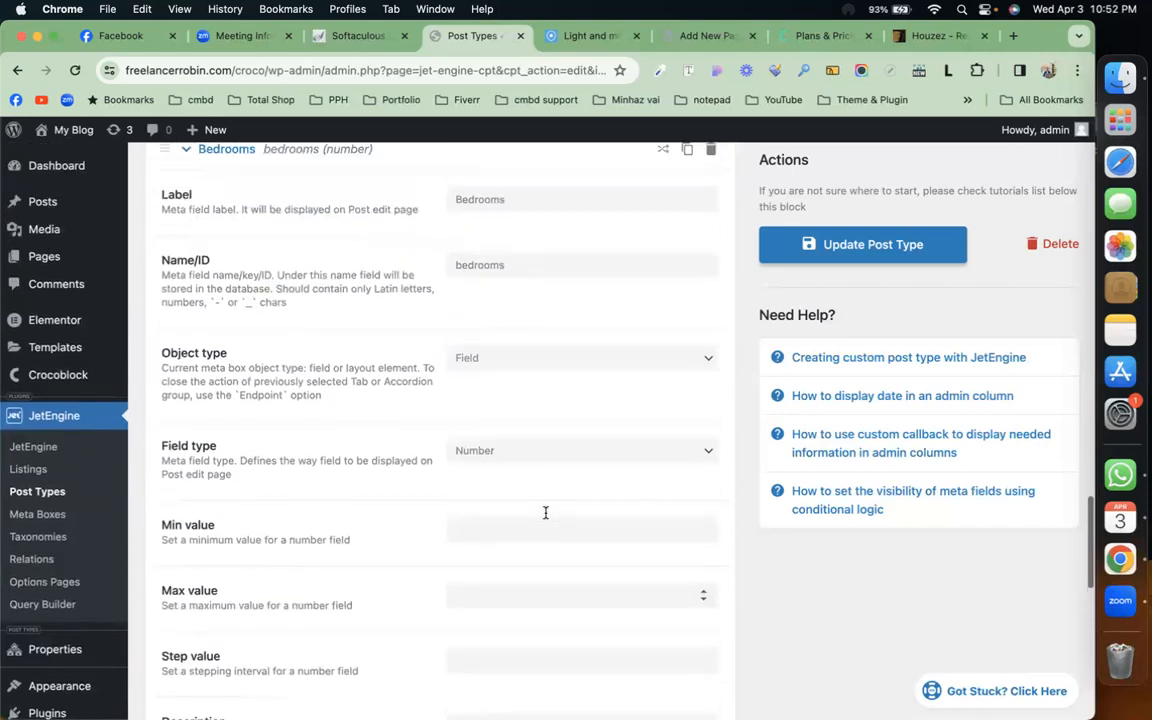
{"action": "left_click", "coordinate": [187, 166]}
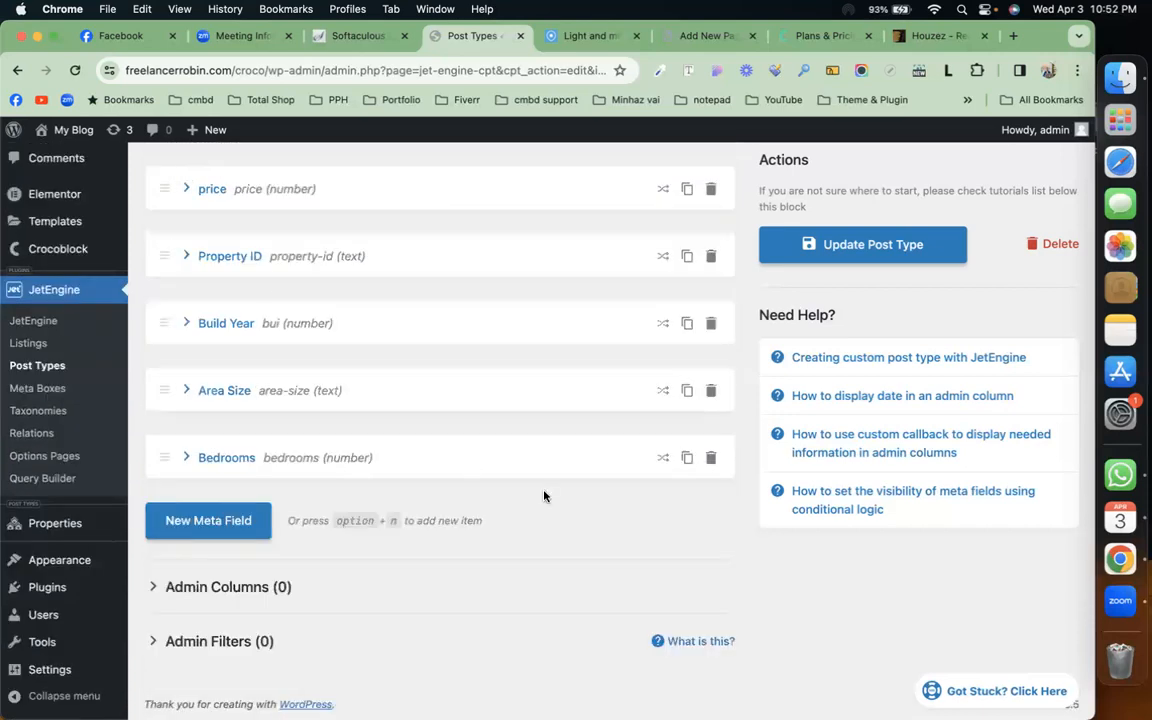
Duplicate the Bedrooms meta field and label the copy "Bathrooms".
{"action": "left_click", "coordinate": [687, 458]}
{"action": "scroll", "coordinate": [600, 400], "scroll_direction": "down", "scroll_amount": 3}
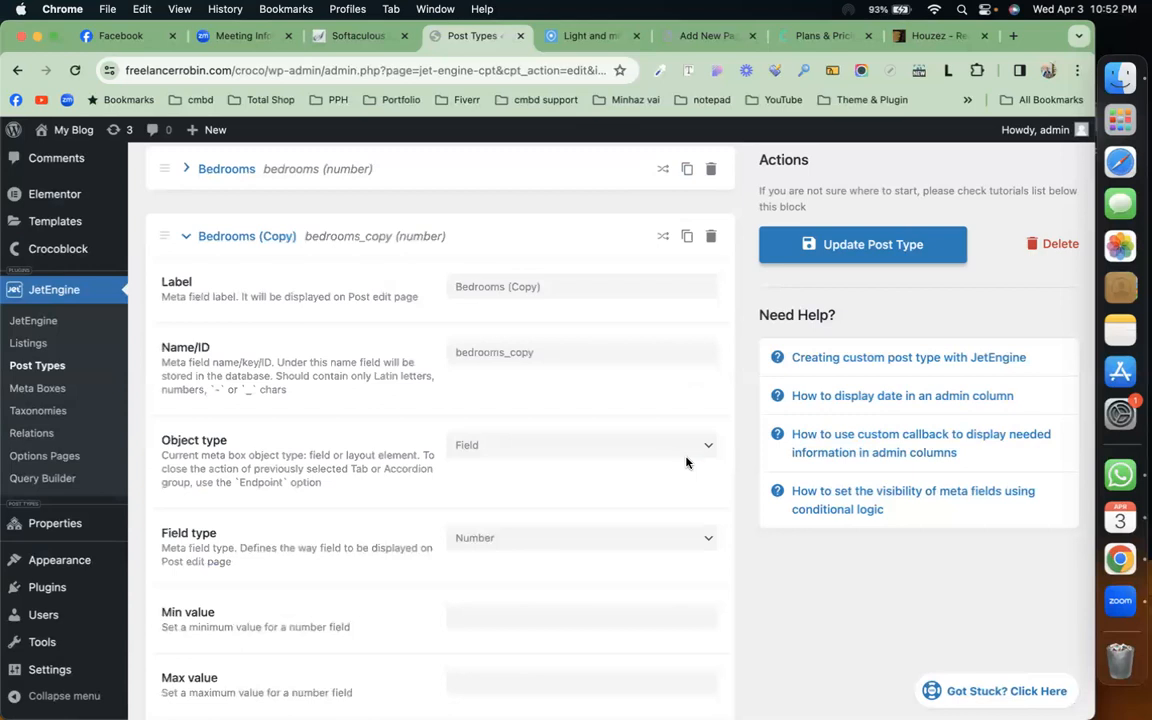
{"action": "triple_click", "coordinate": [540, 283]}
{"action": "type", "text": "Bathrooms"}
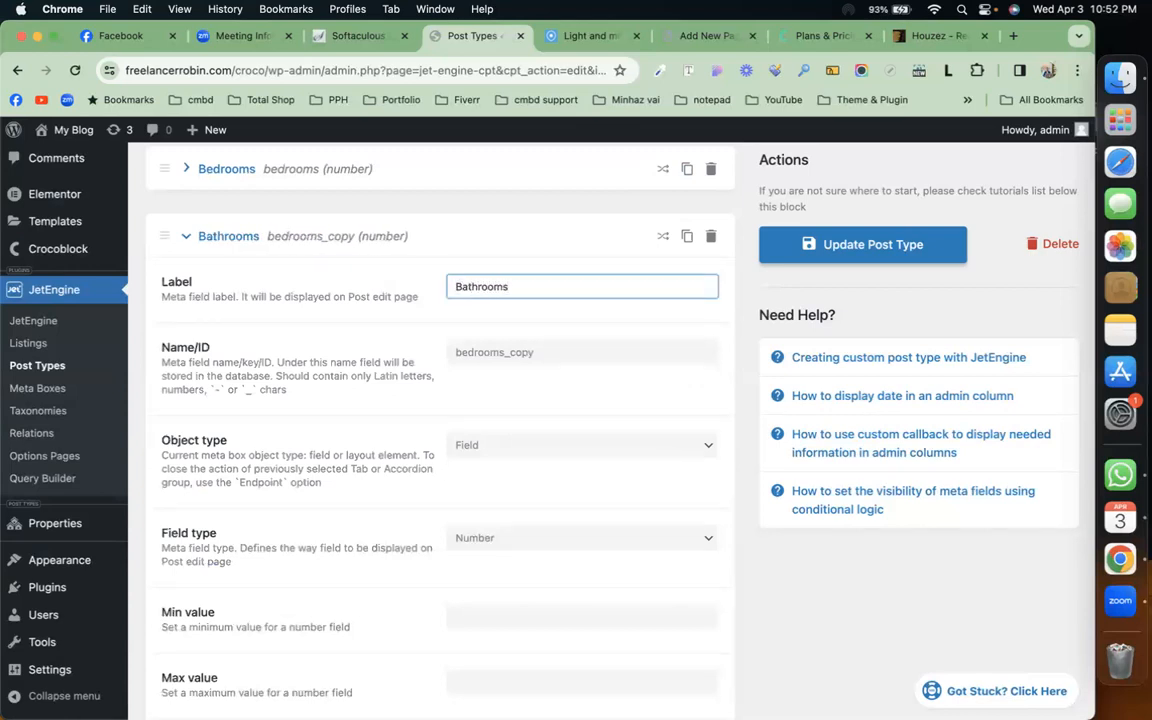
Set the Bathrooms meta field's Name/ID to "bathrooms" in lowercase and collapse the field.
{"action": "key", "text": "super+a"}
{"action": "key", "text": "super+c"}
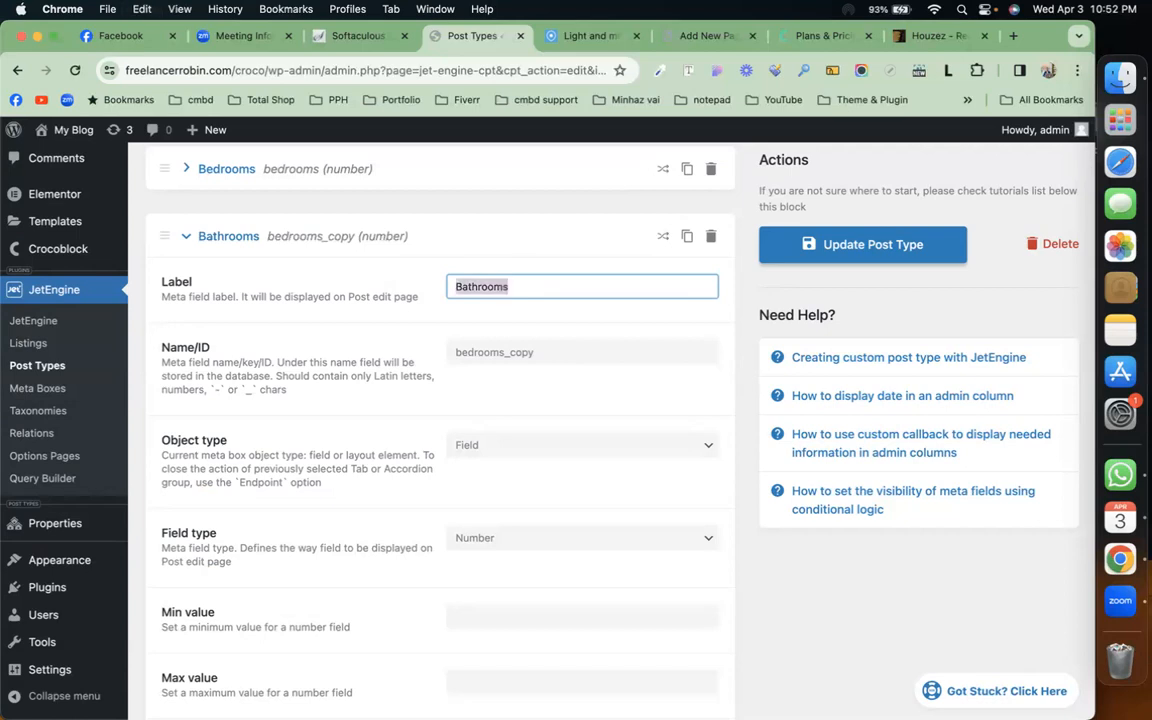
{"action": "triple_click", "coordinate": [532, 338]}
{"action": "key", "text": "super+v"}
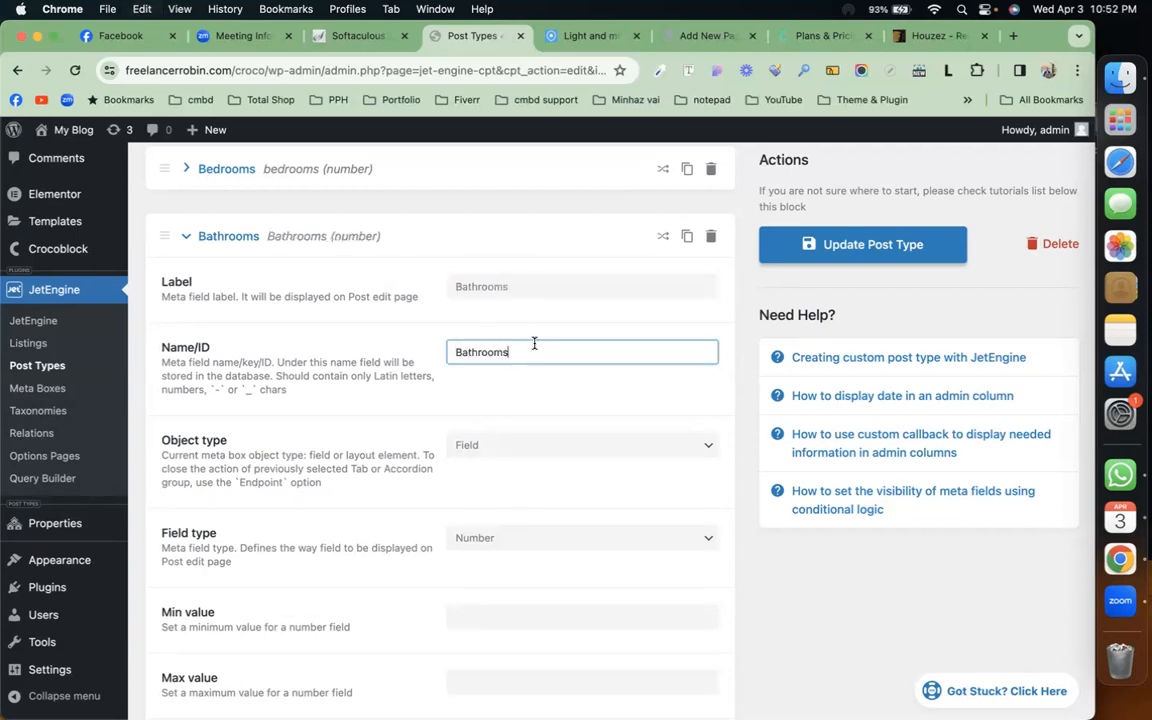
{"action": "left_click", "coordinate": [463, 354]}
{"action": "key", "text": "BackSpace"}
{"action": "type", "text": "b"}
{"action": "left_click", "coordinate": [461, 206]}
{"action": "left_click", "coordinate": [187, 237]}
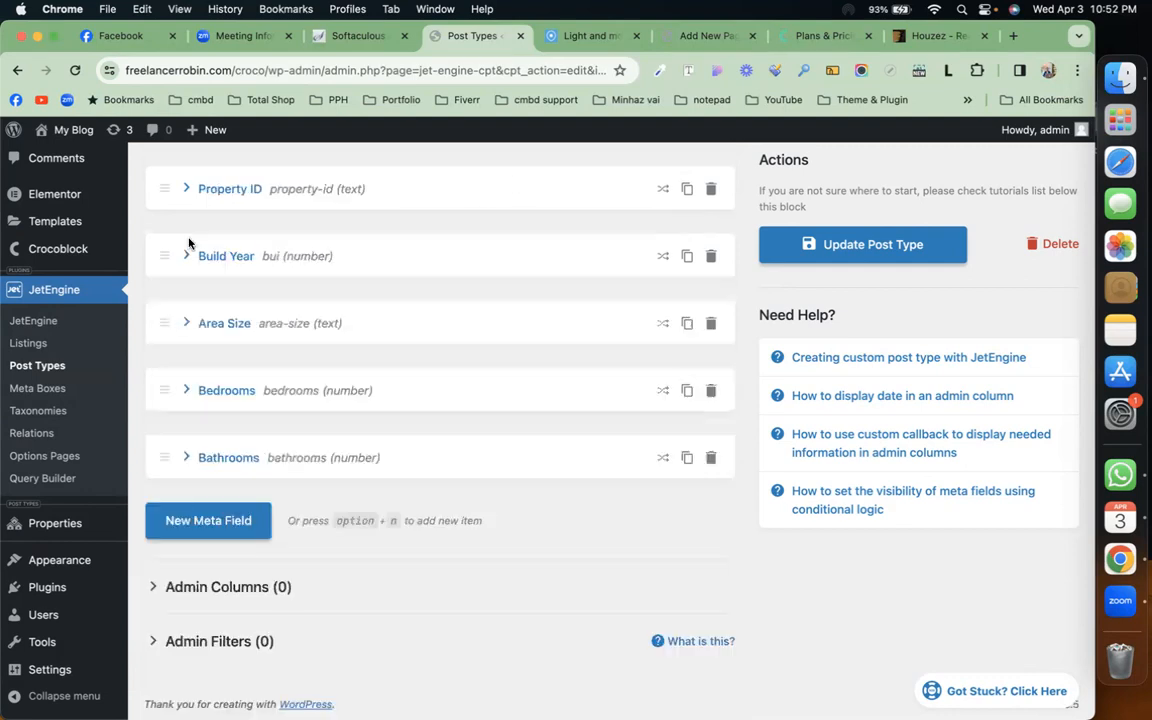
Duplicate the Bathrooms meta field, check the demo listing's overview, and label the copy "Garage".
{"action": "left_click", "coordinate": [684, 458]}
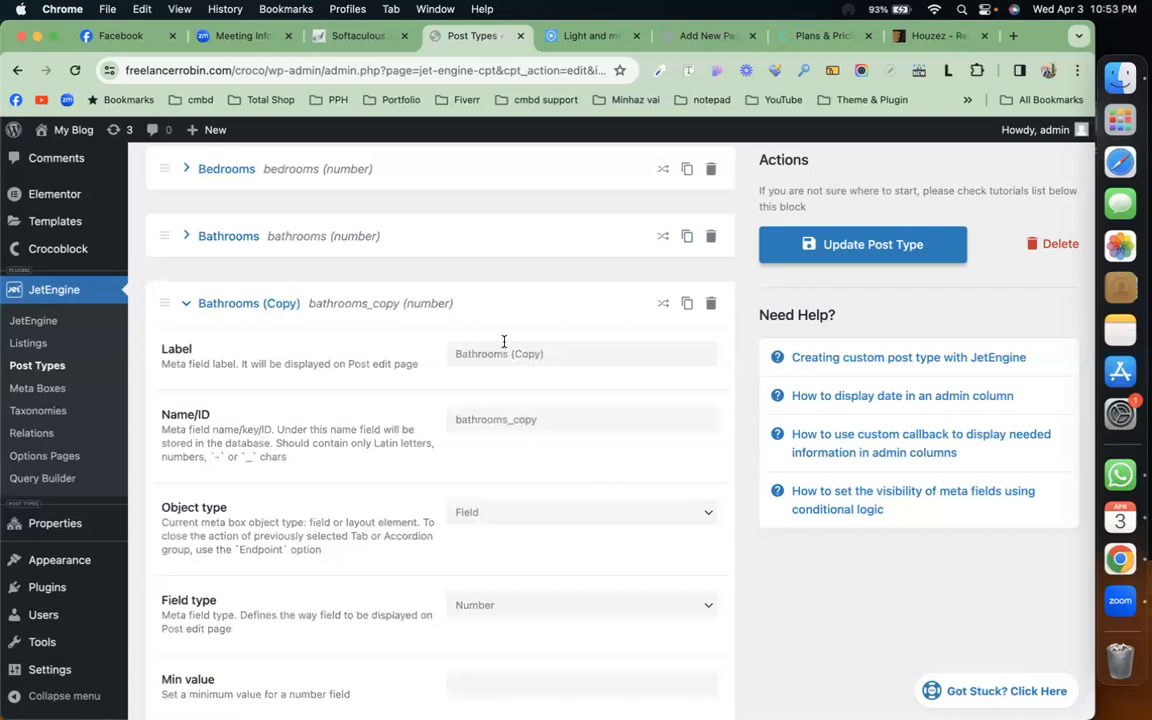
{"action": "left_click", "coordinate": [593, 35]}
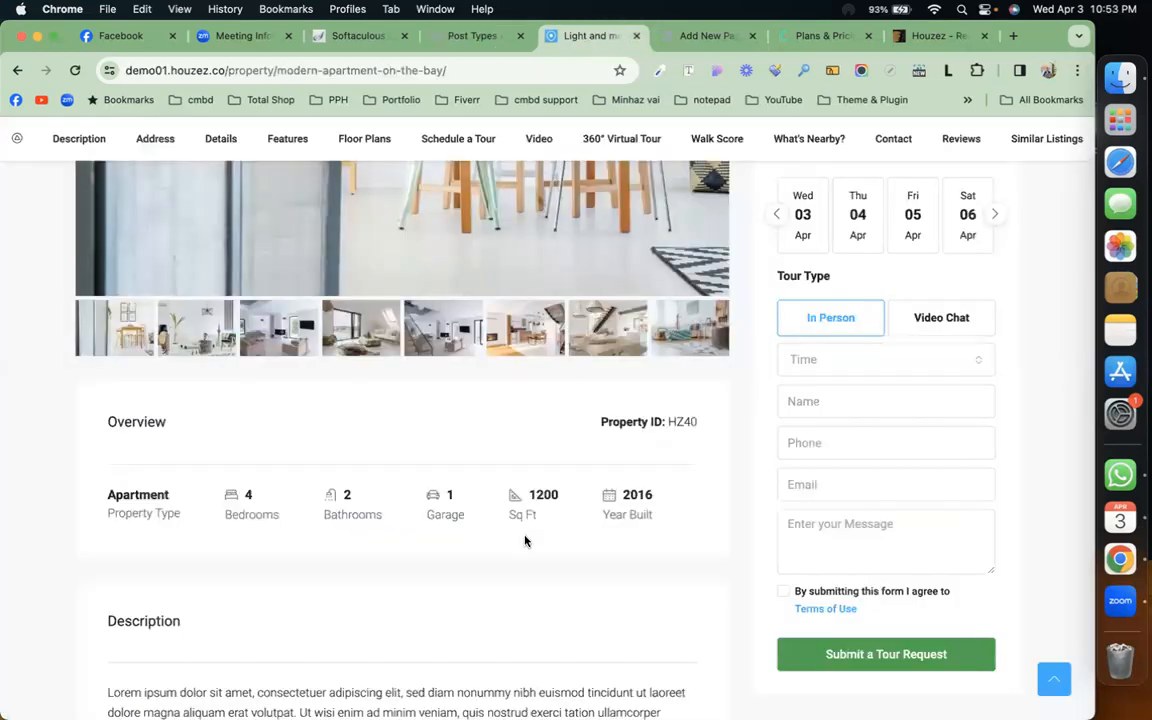
{"action": "double_click", "coordinate": [445, 514]}
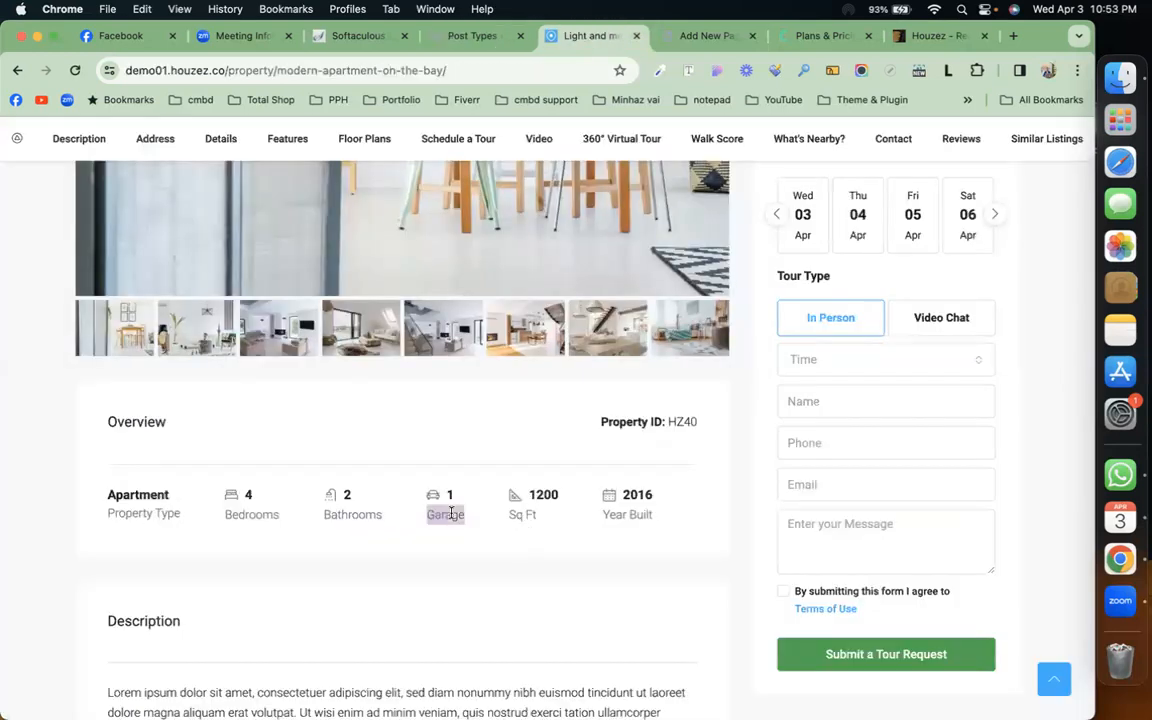
{"action": "left_click", "coordinate": [472, 35]}
{"action": "triple_click", "coordinate": [587, 353]}
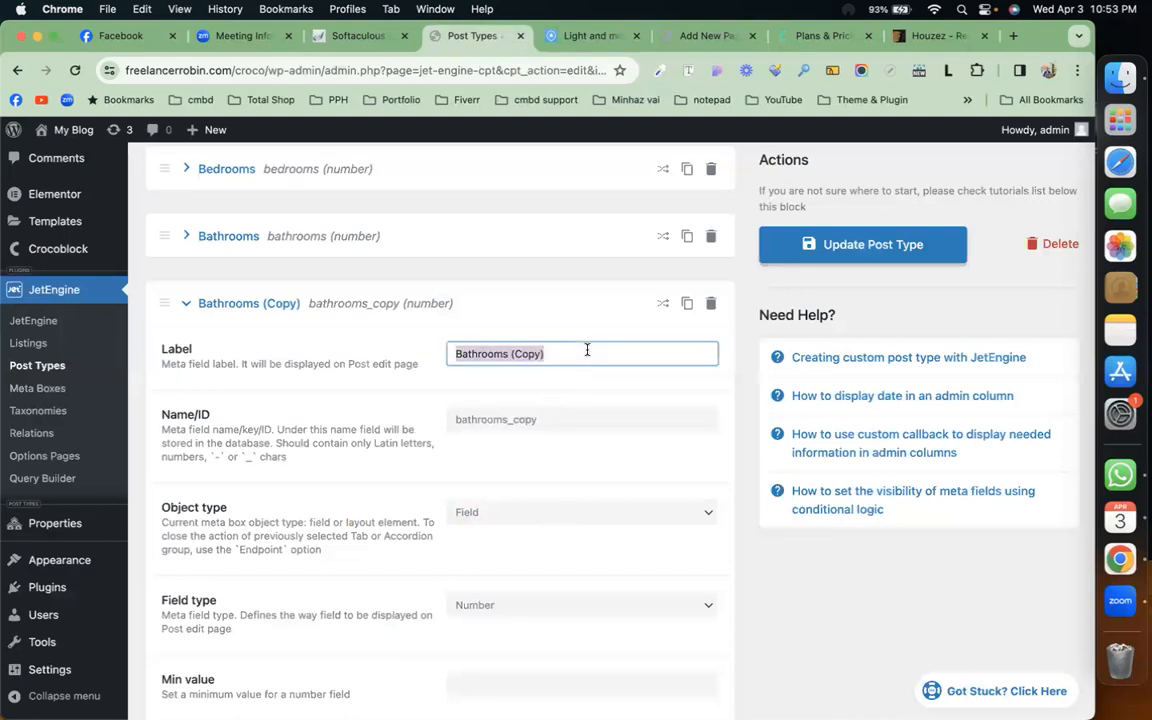
{"action": "type", "text": "parking"}
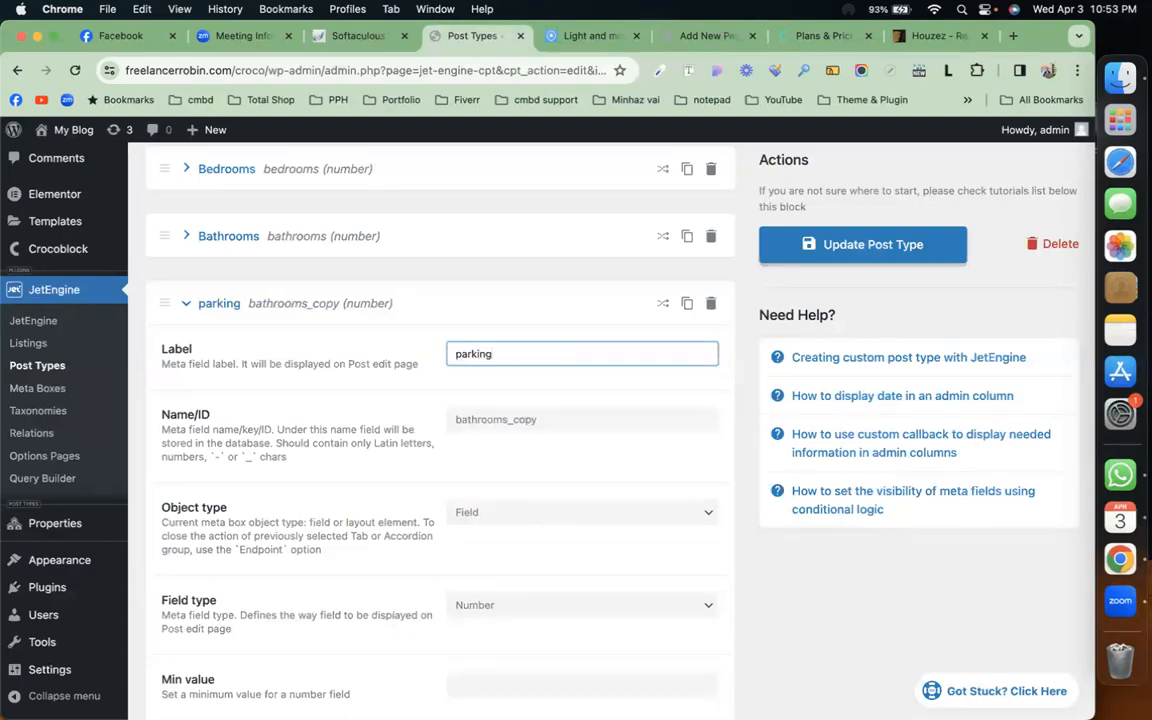
{"action": "key", "text": "super+a"}
{"action": "type", "text": "Garage"}
Set the Garage meta field's Name/ID to "garage" in lowercase and collapse the field.
{"action": "triple_click", "coordinate": [571, 422]}
{"action": "key", "text": "super+a"}
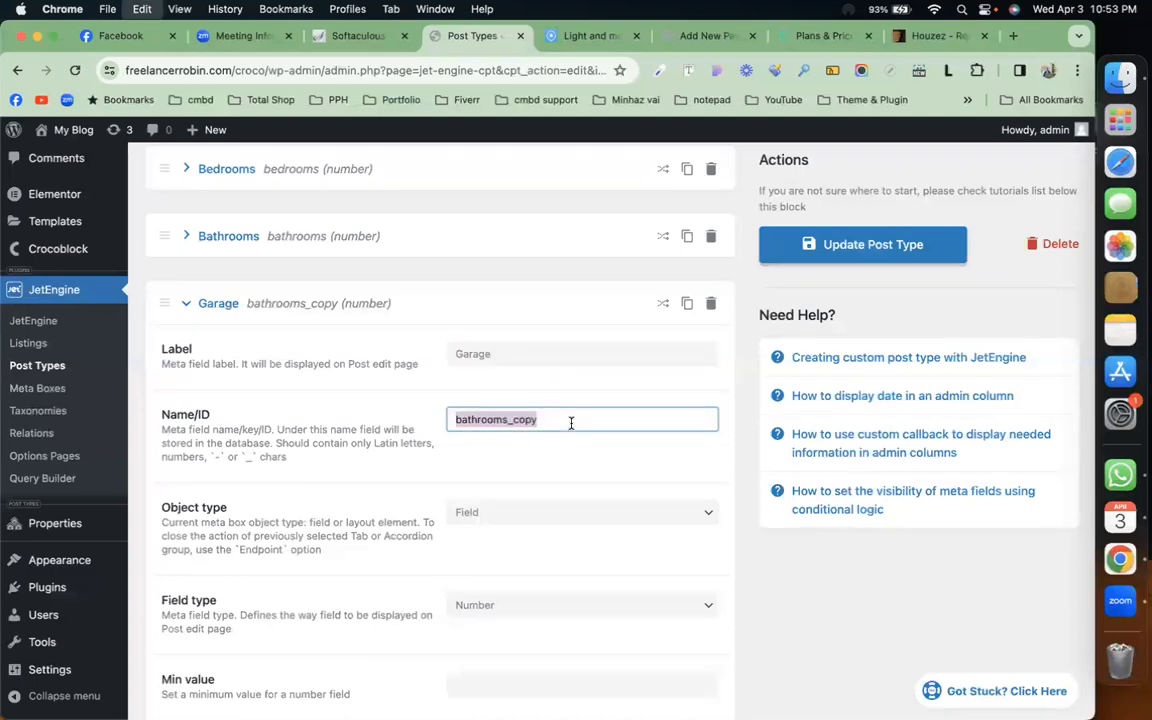
{"action": "type", "text": "Garage"}
{"action": "left_click", "coordinate": [462, 419]}
{"action": "key", "text": "BackSpace"}
{"action": "type", "text": "g"}
{"action": "scroll", "coordinate": [513, 531], "scroll_direction": "down", "scroll_amount": 1}
{"action": "scroll", "coordinate": [513, 531], "scroll_direction": "down", "scroll_amount": 5}
{"action": "scroll", "coordinate": [400, 450], "scroll_direction": "up", "scroll_amount": 5}
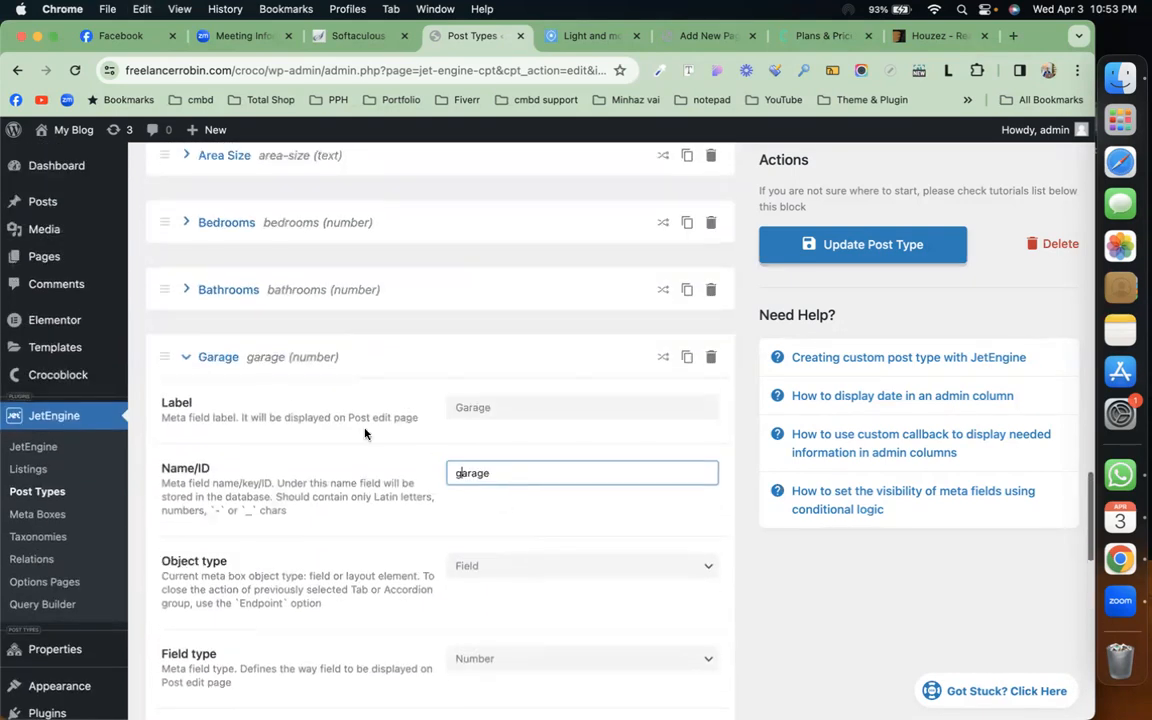
{"action": "left_click", "coordinate": [184, 360]}
Check the demo listing's description section, then add a new meta field labelled "Property Details".
{"action": "left_click", "coordinate": [582, 37]}
{"action": "scroll", "coordinate": [532, 398], "scroll_direction": "down", "scroll_amount": 5}
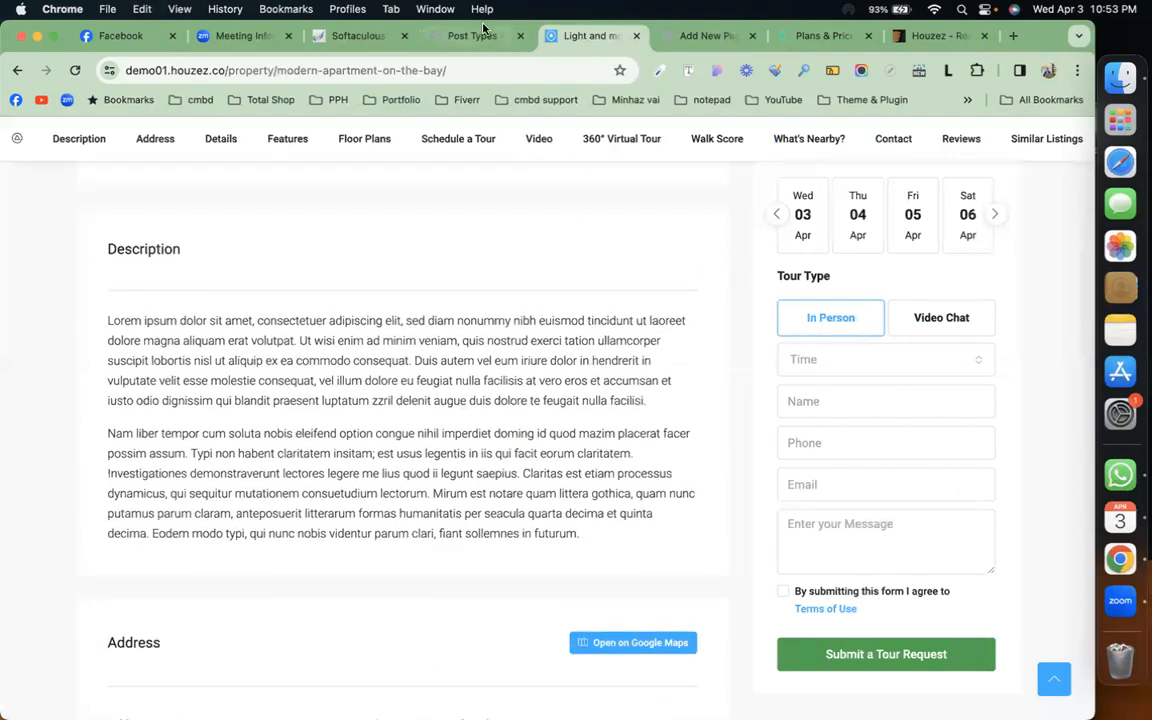
{"action": "left_click", "coordinate": [467, 35]}
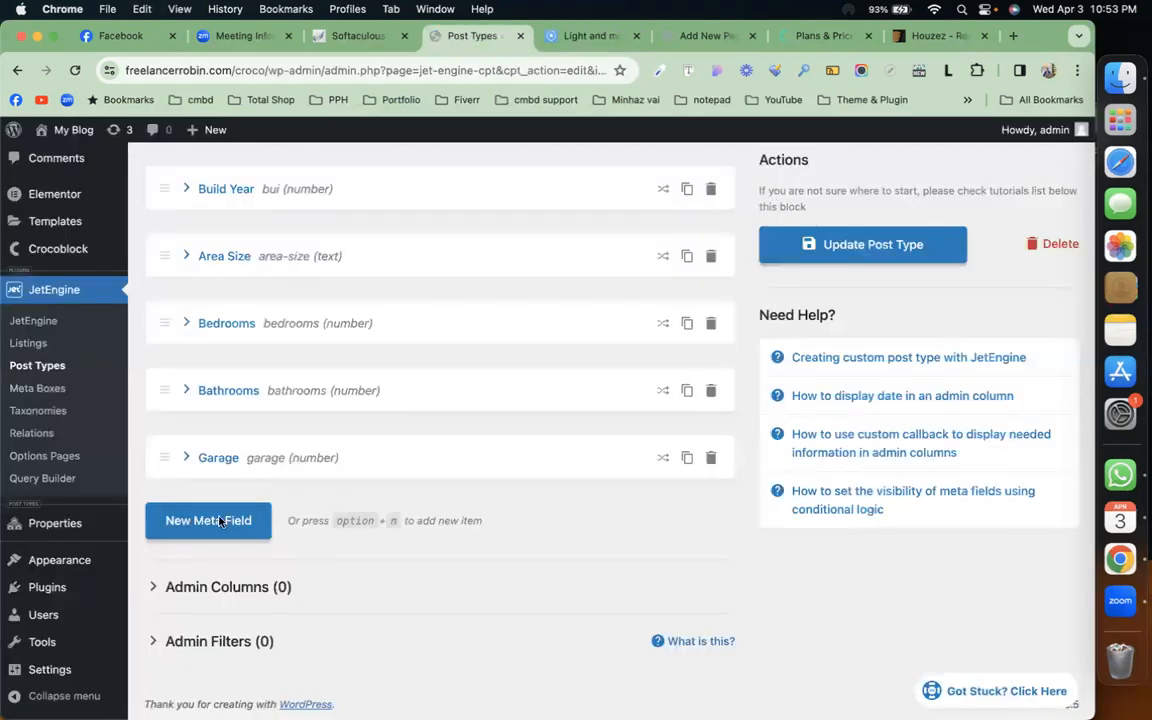
{"action": "left_click", "coordinate": [216, 518]}
{"action": "scroll", "coordinate": [392, 548], "scroll_direction": "down", "scroll_amount": 3}
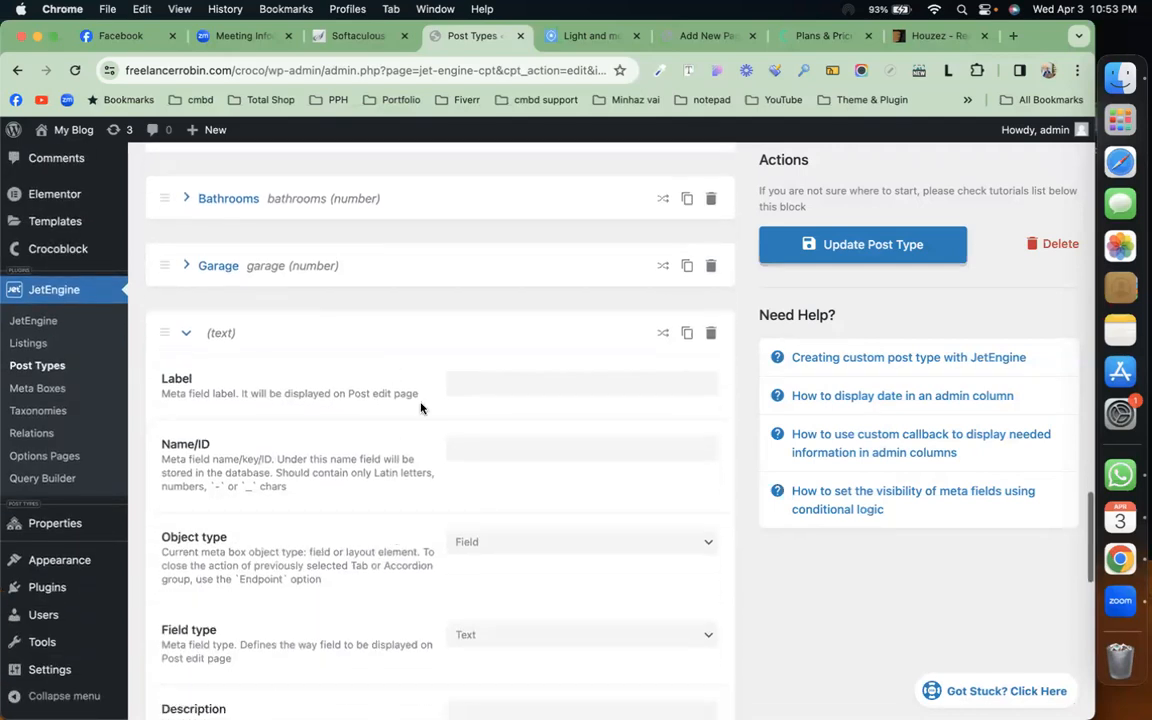
{"action": "left_click", "coordinate": [517, 380]}
{"action": "type", "text": "D"}
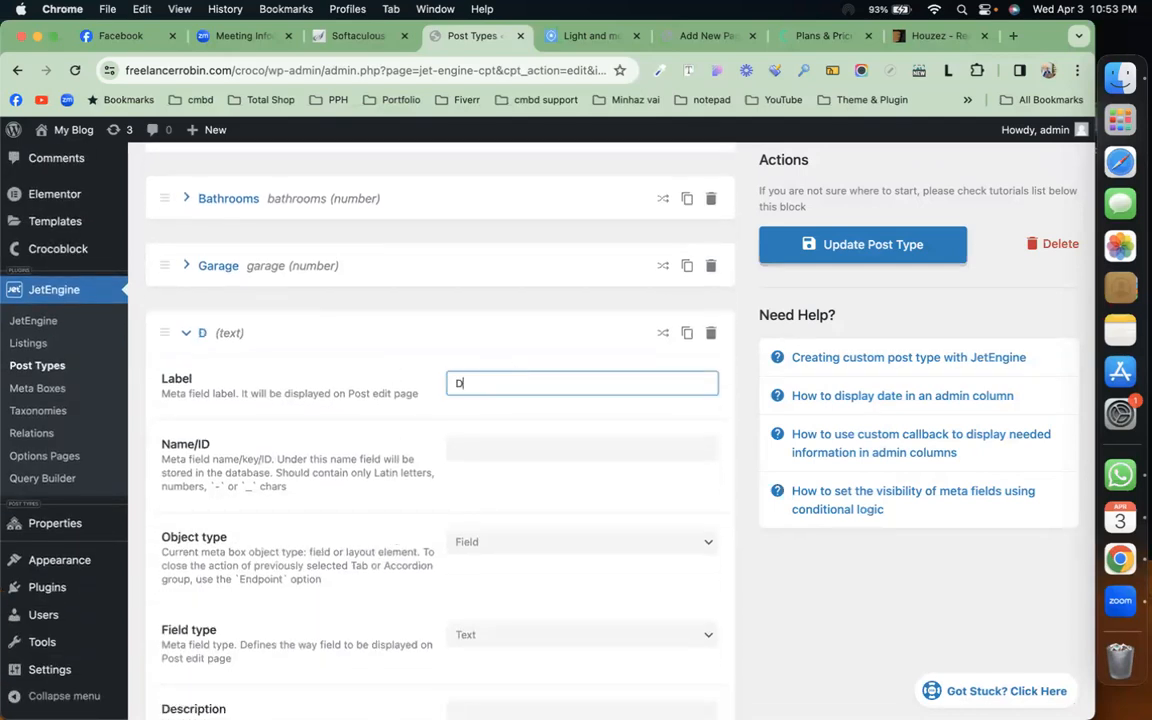
{"action": "type", "text": "escrip"}
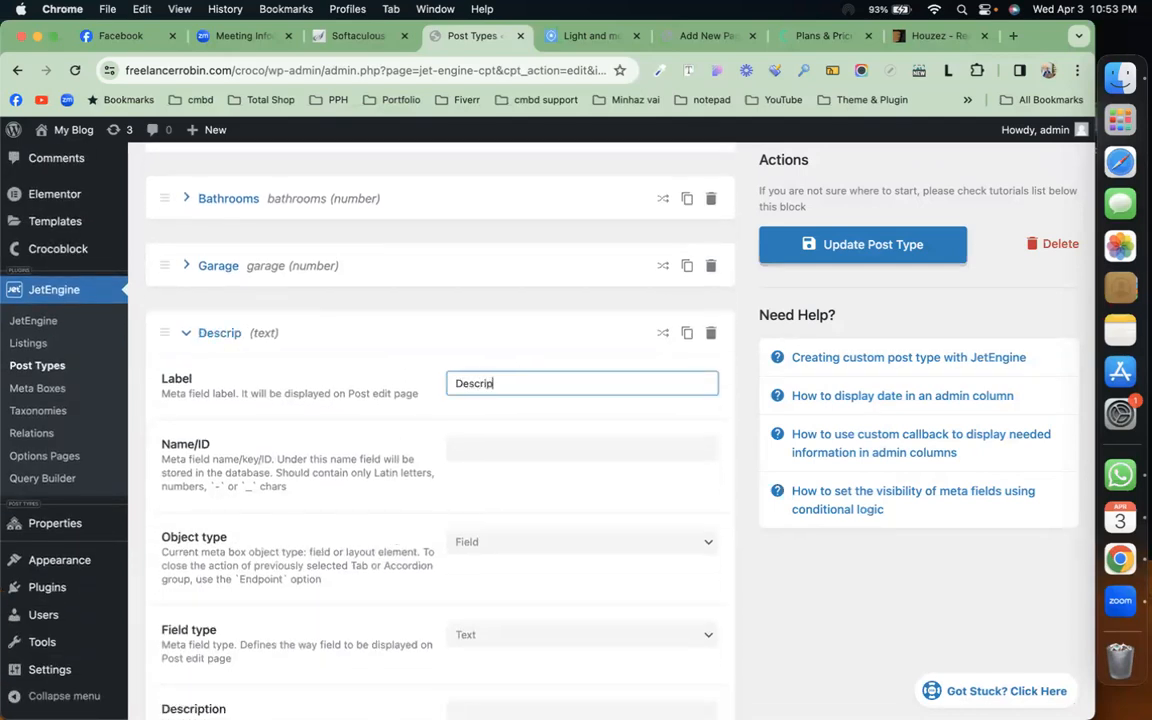
{"action": "key", "text": "super+a"}
{"action": "type", "text": "Pro"}
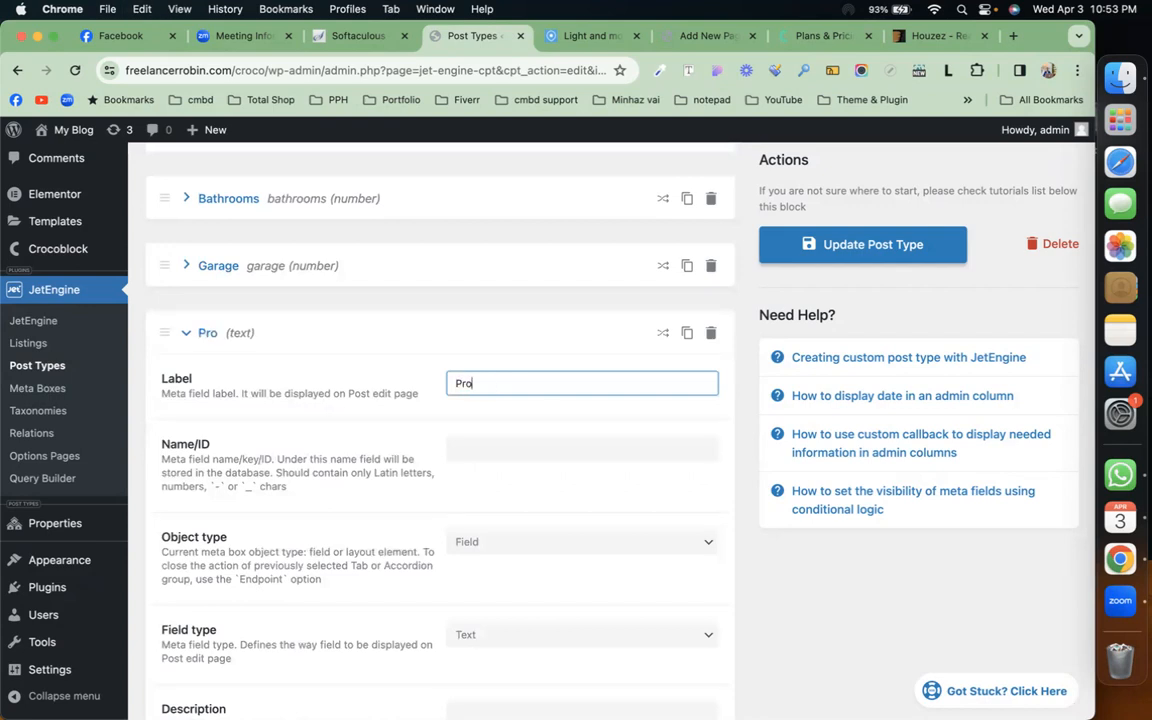
{"action": "type", "text": "perty De"}
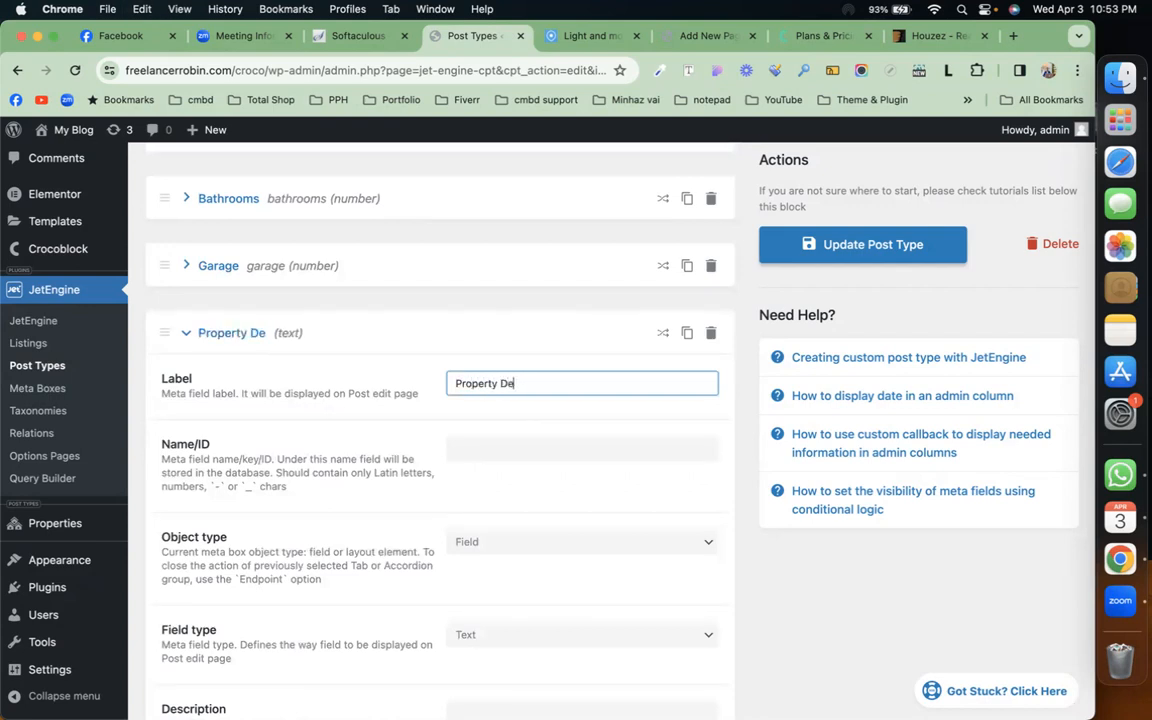
{"action": "type", "text": "tails"}
Set the Property Details meta field's type to WYSIWYG and collapse the field.
{"action": "scroll", "coordinate": [536, 465], "scroll_direction": "down", "scroll_amount": 3}
{"action": "scroll", "coordinate": [530, 419], "scroll_direction": "down", "scroll_amount": 3}
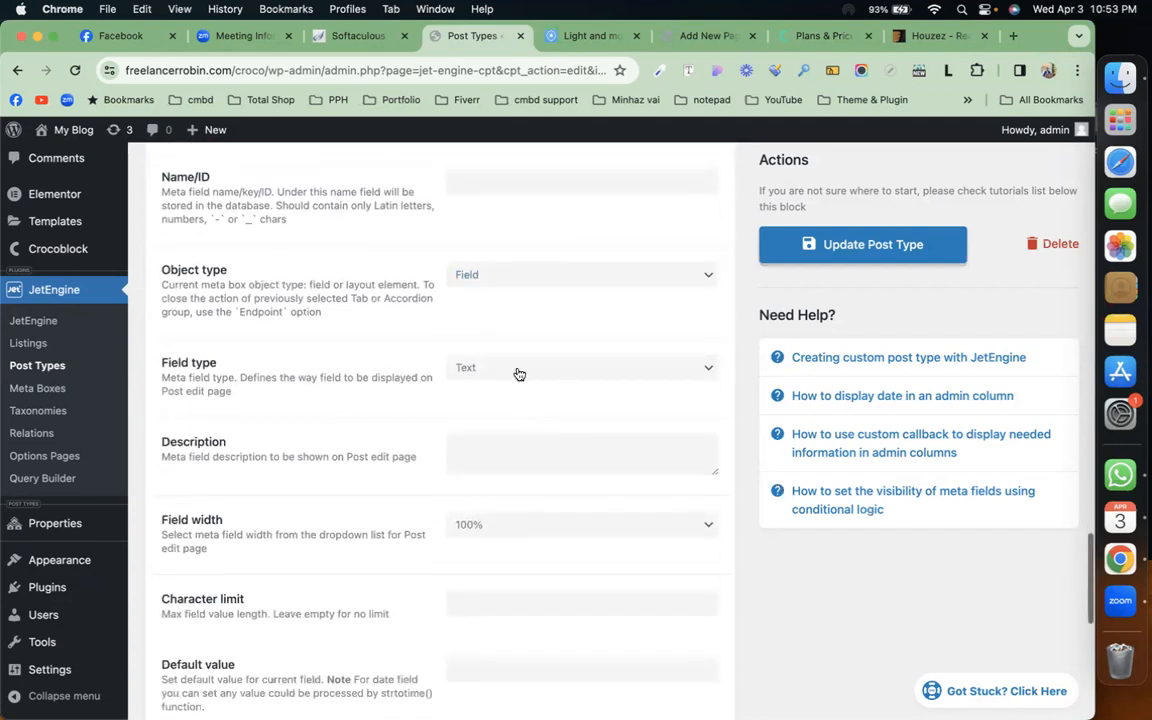
{"action": "left_click", "coordinate": [520, 372]}
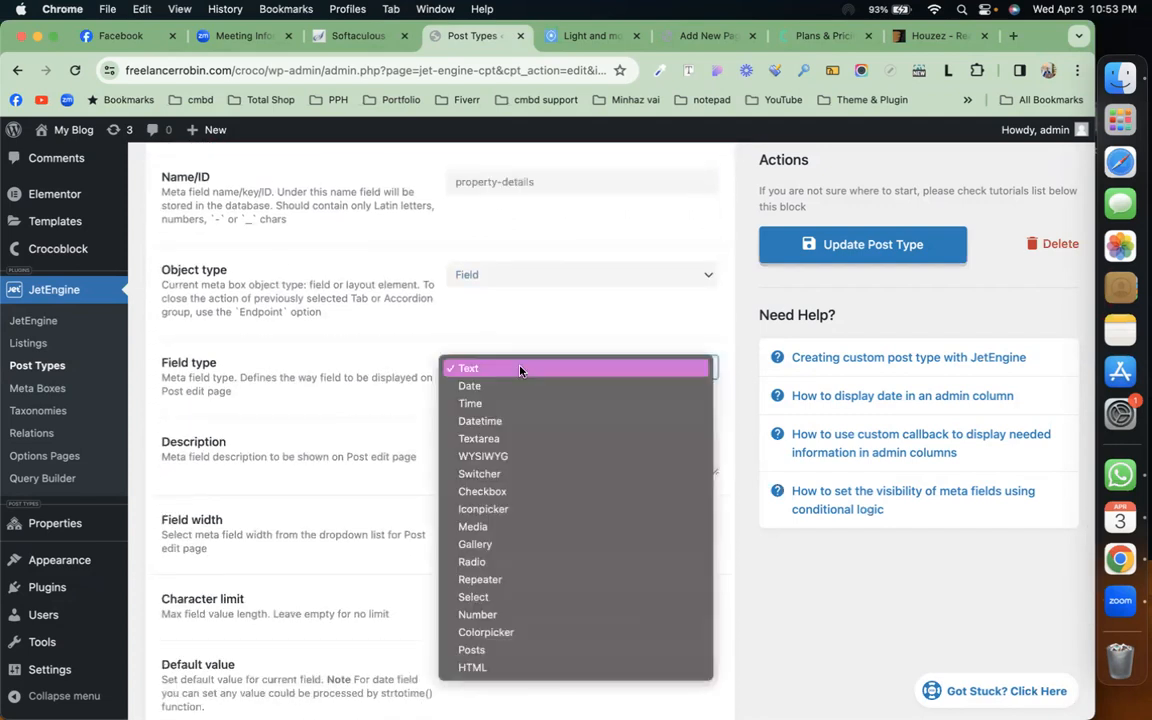
{"action": "left_click", "coordinate": [519, 457]}
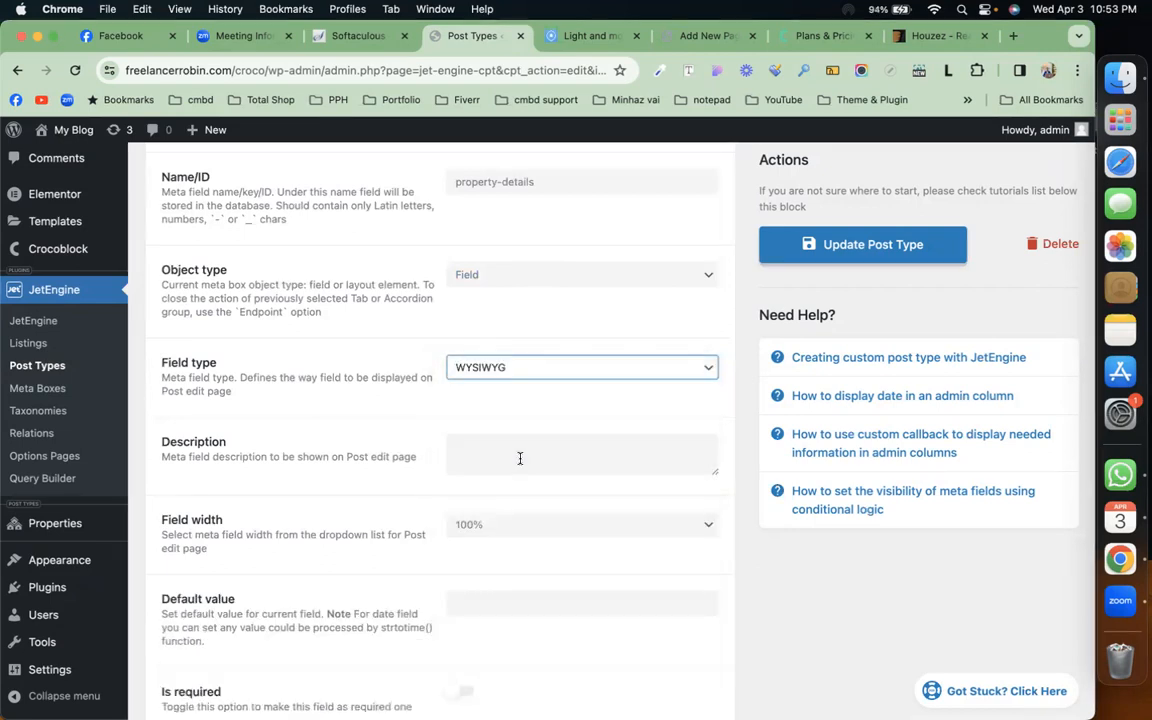
{"action": "scroll", "coordinate": [514, 450], "scroll_direction": "up", "scroll_amount": 5}
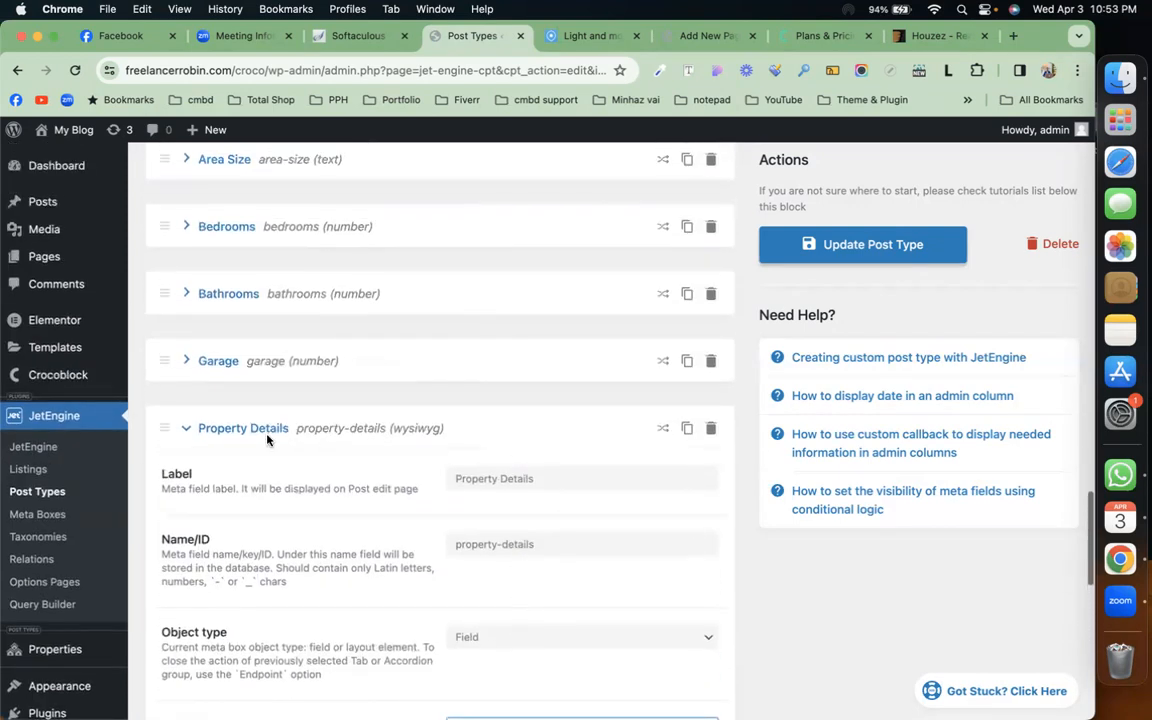
{"action": "left_click", "coordinate": [199, 438]}
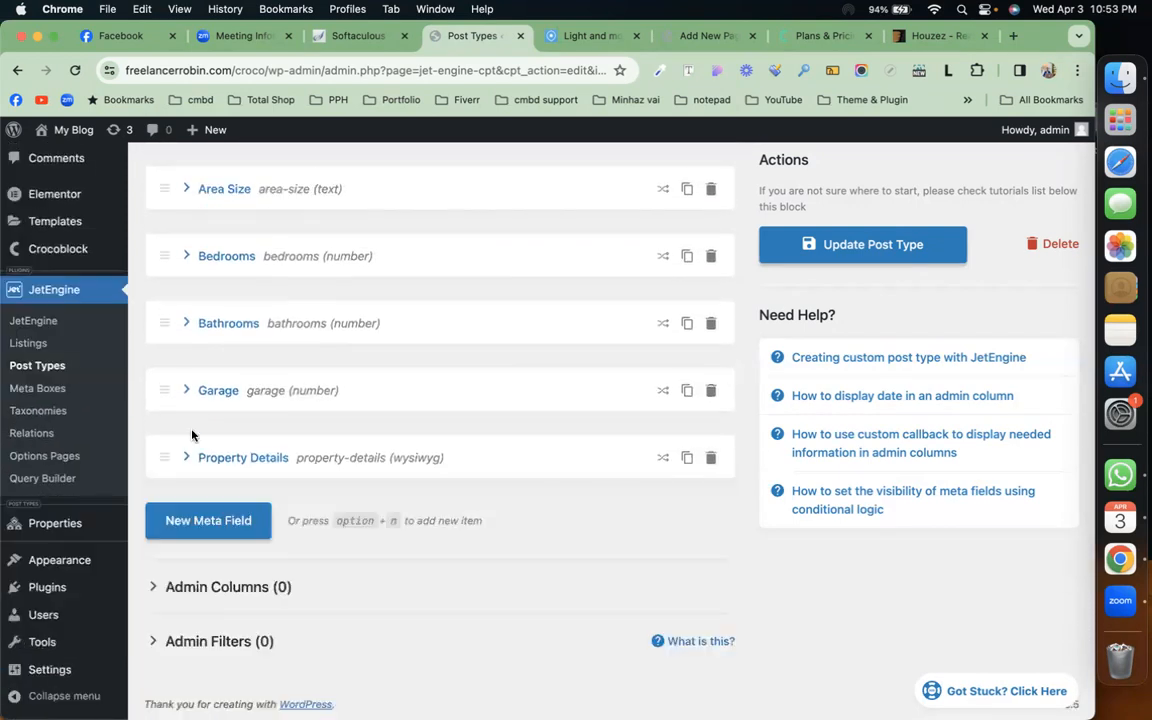
Add another meta field below Property Details and label it "Gallery".
{"action": "left_click", "coordinate": [252, 522]}
{"action": "scroll", "coordinate": [517, 535], "scroll_direction": "down", "scroll_amount": 3}
{"action": "left_click", "coordinate": [566, 454]}
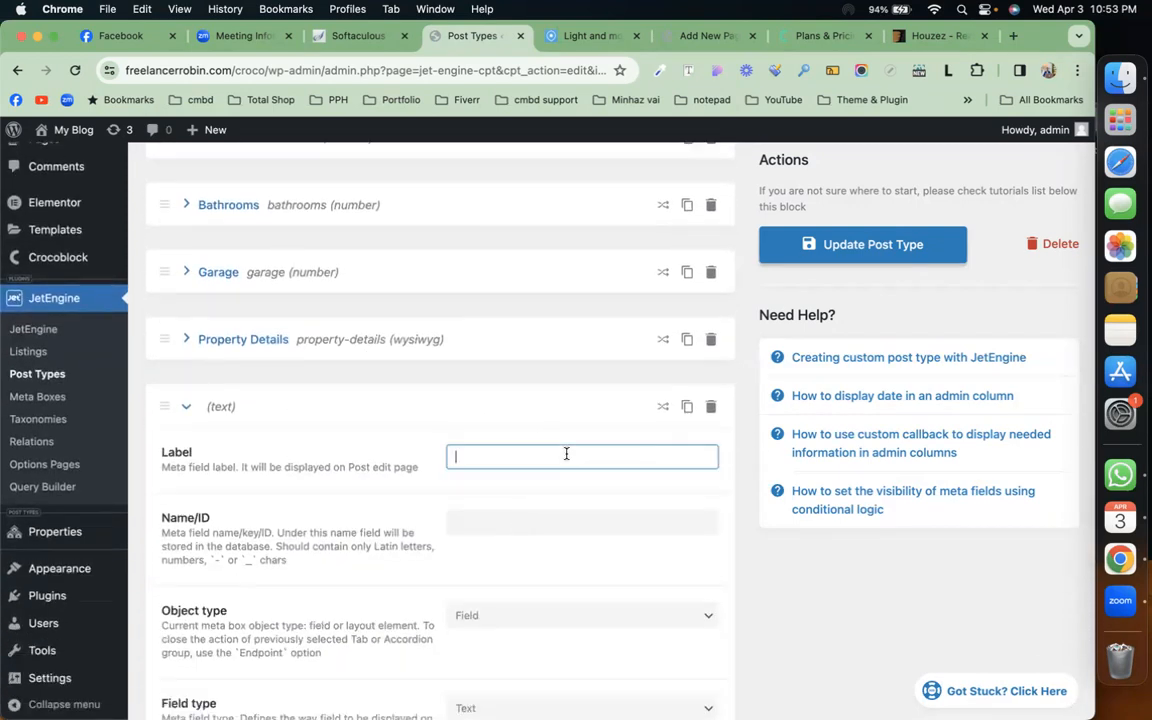
{"action": "type", "text": "Gallery"}
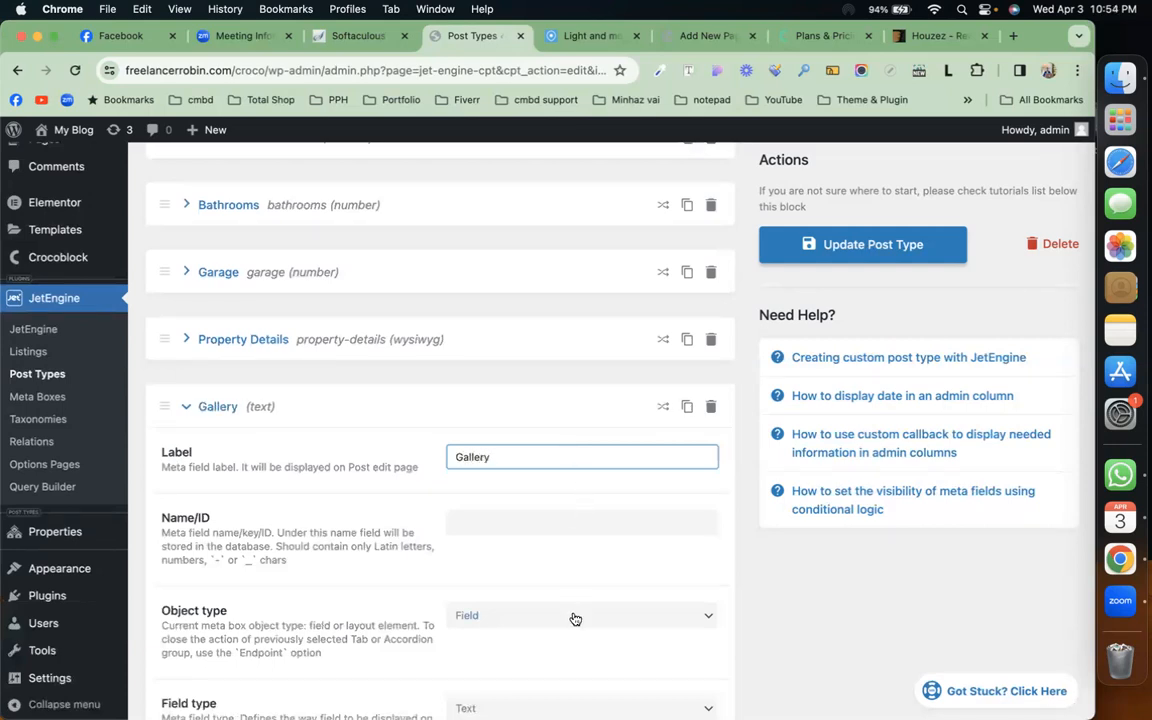
Set the Gallery meta field's type to Gallery and save the updated Properties post type.
{"action": "scroll", "coordinate": [574, 612], "scroll_direction": "down", "scroll_amount": 4}
{"action": "left_click", "coordinate": [627, 526]}
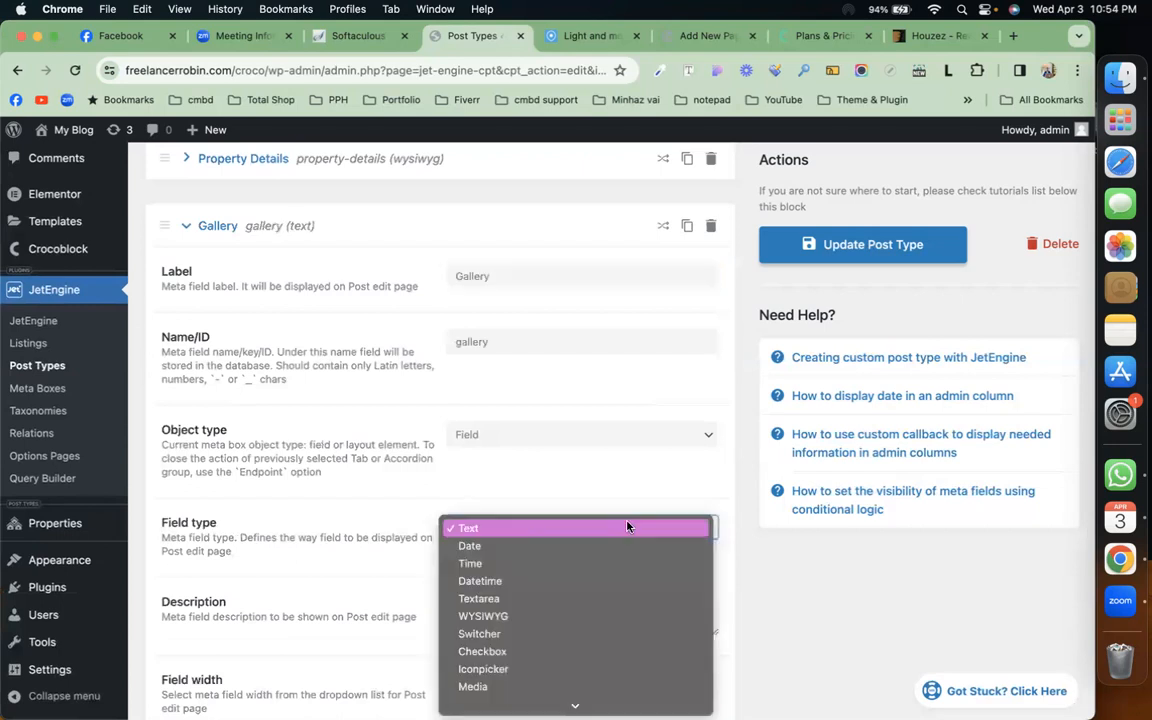
{"action": "scroll", "coordinate": [609, 612], "scroll_direction": "down", "scroll_amount": 5}
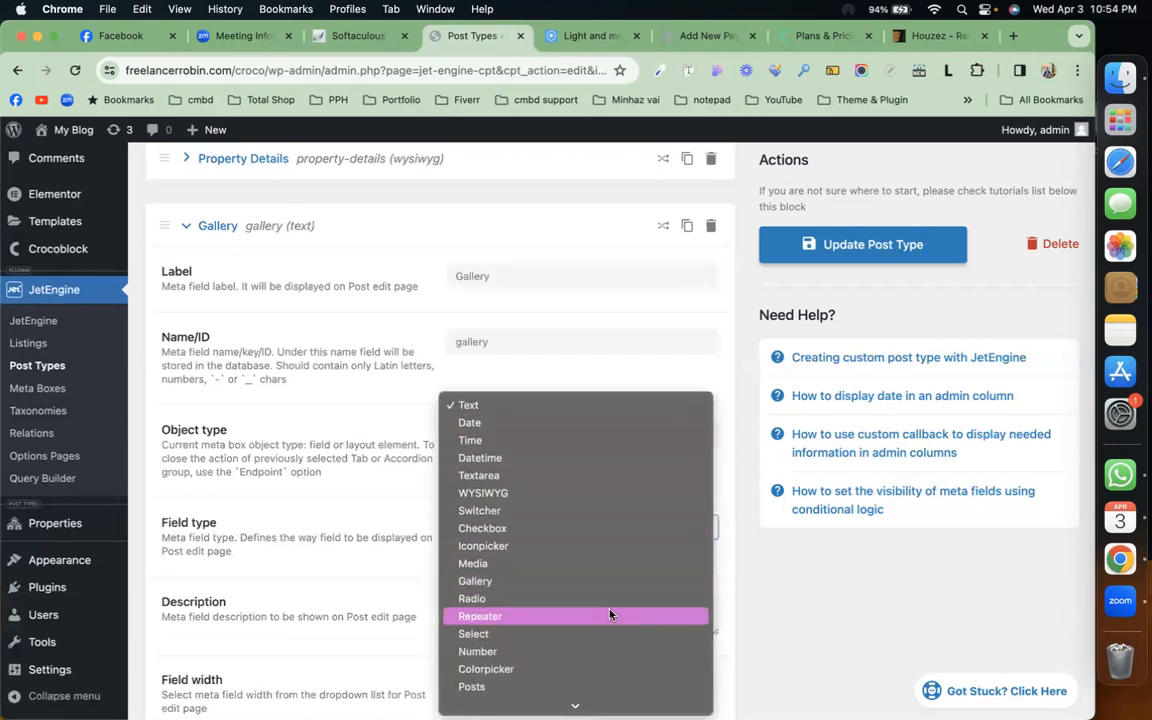
{"action": "left_click", "coordinate": [601, 584]}
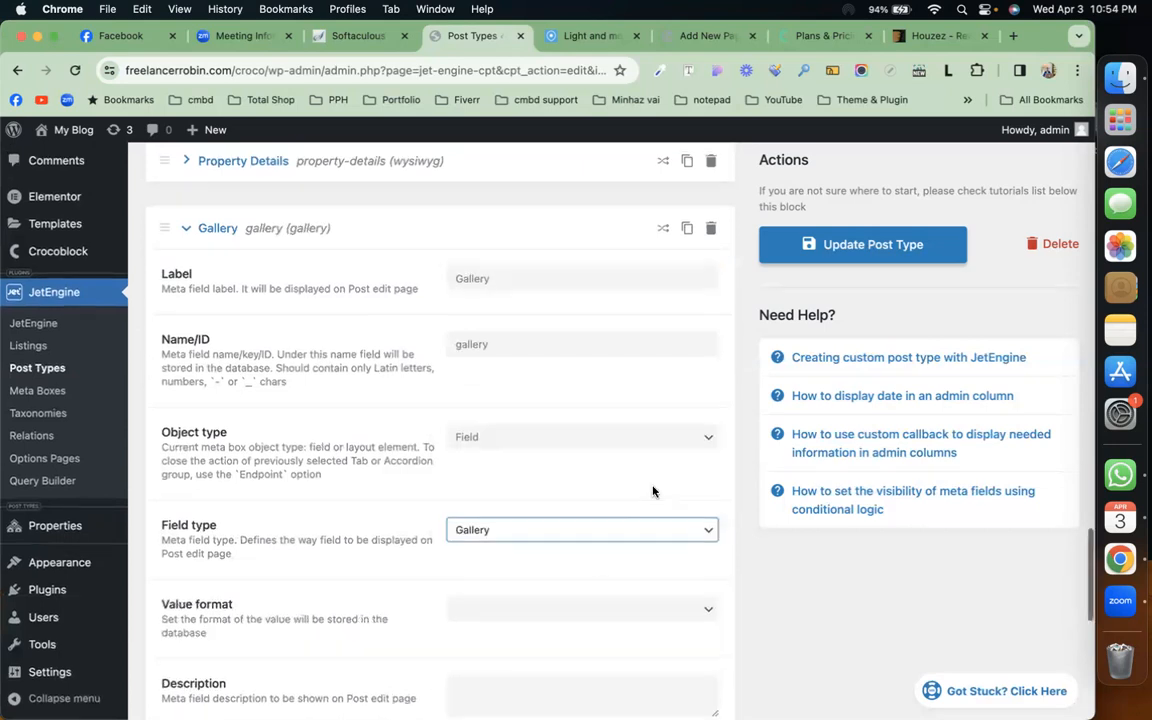
{"action": "scroll", "coordinate": [651, 490], "scroll_direction": "up", "scroll_amount": 5}
{"action": "left_click", "coordinate": [851, 244]}
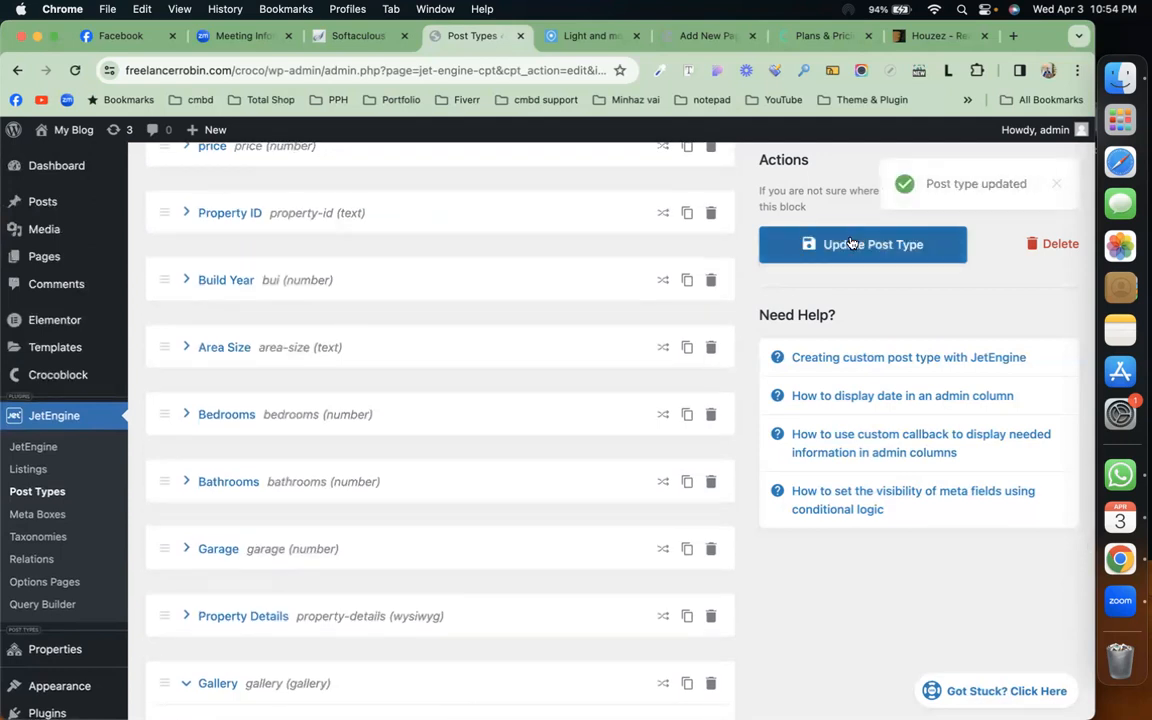
Review the meta fields' layout on the new property form, from Location through Property Details and Gallery.
{"action": "left_click", "coordinate": [687, 38]}
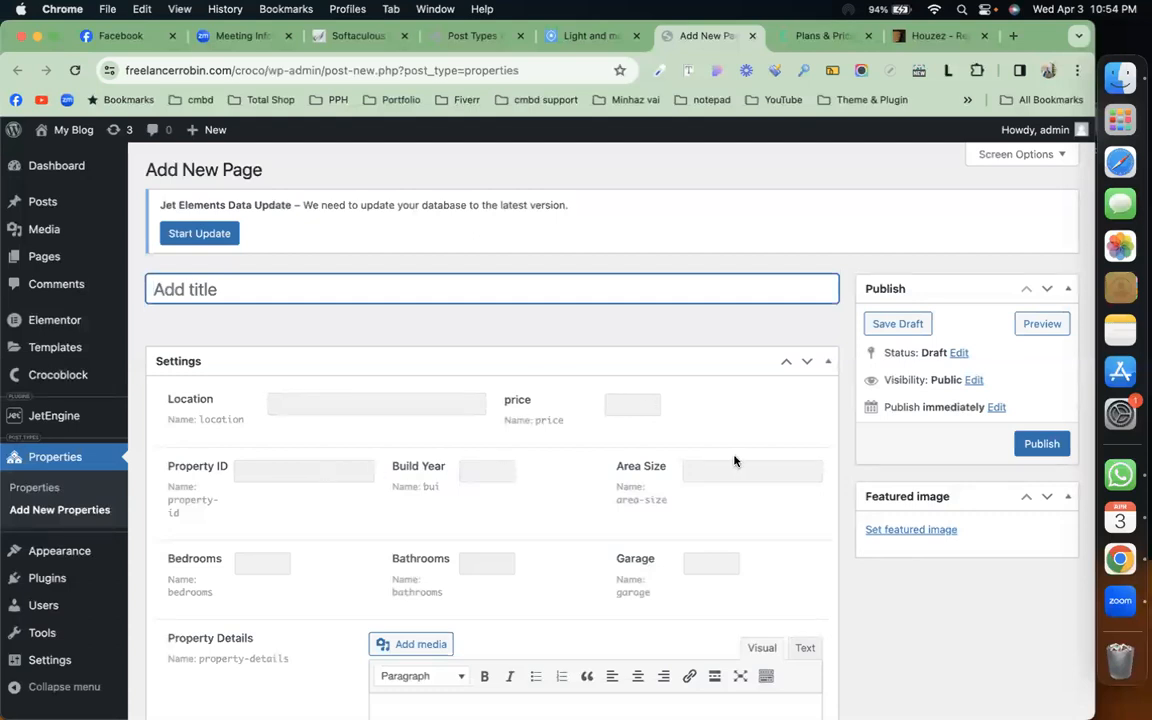
{"action": "scroll", "coordinate": [734, 460], "scroll_direction": "down", "scroll_amount": 3}
{"action": "scroll", "coordinate": [734, 460], "scroll_direction": "down", "scroll_amount": 1}
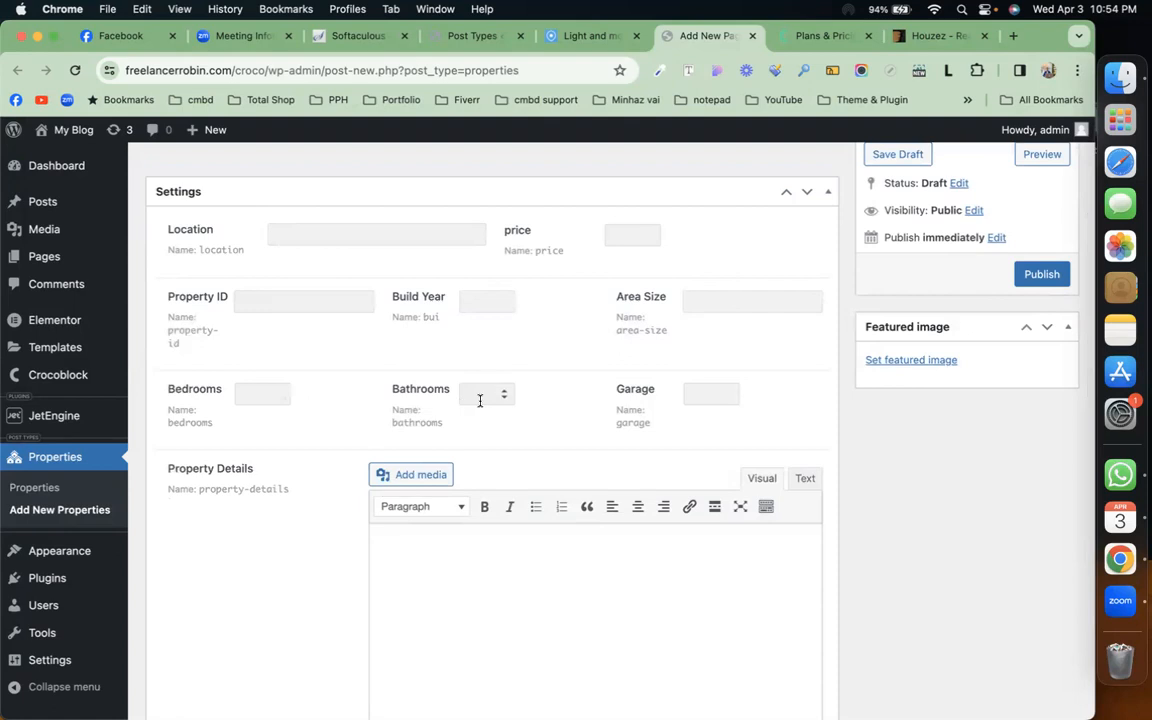
{"action": "scroll", "coordinate": [440, 625], "scroll_direction": "down", "scroll_amount": 8}
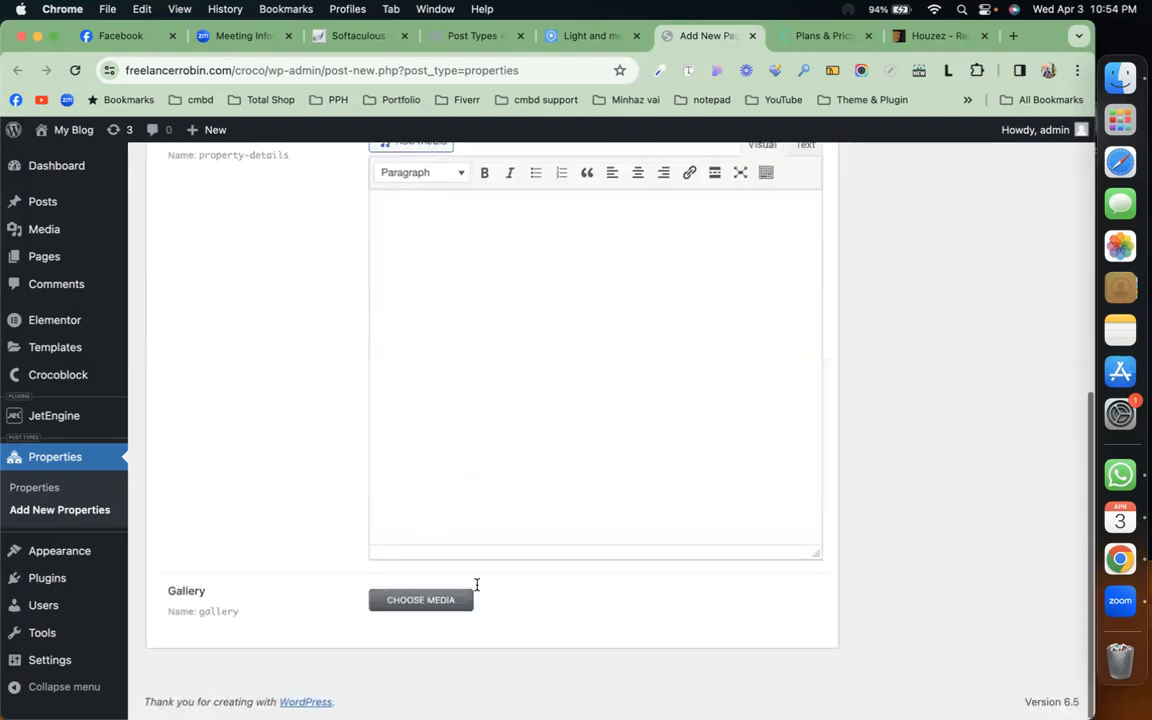
{"action": "scroll", "coordinate": [694, 458], "scroll_direction": "up", "scroll_amount": 12}
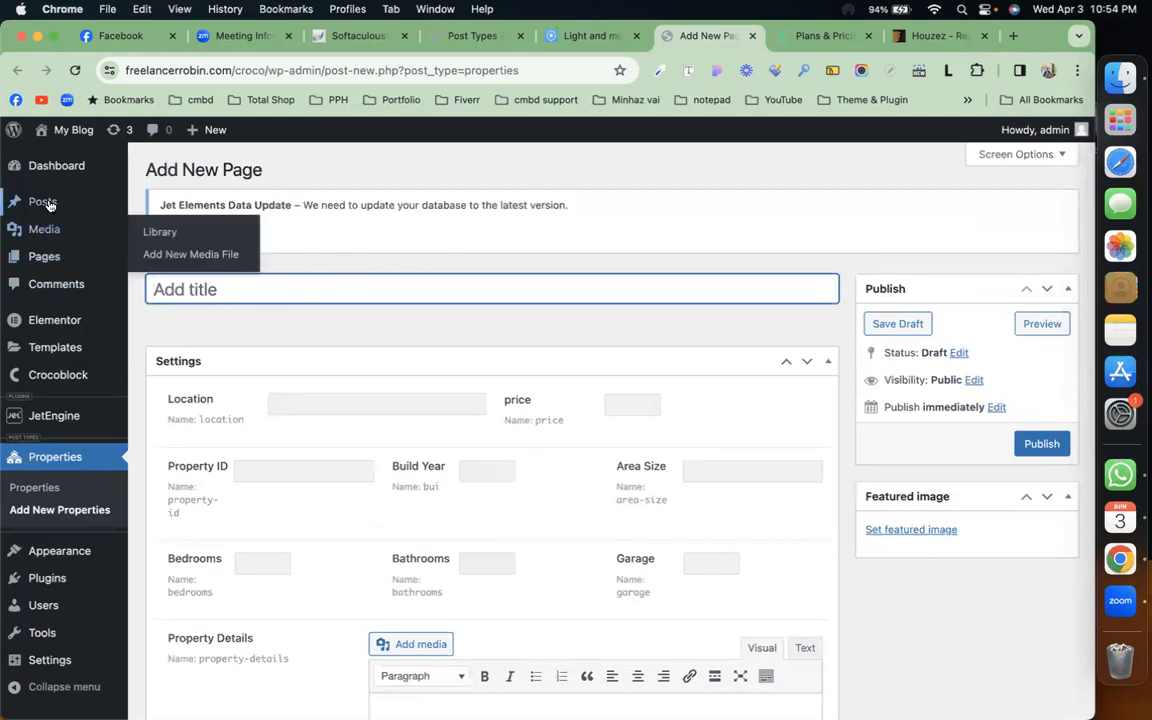
{"action": "mouse_move", "coordinate": [45, 201]}
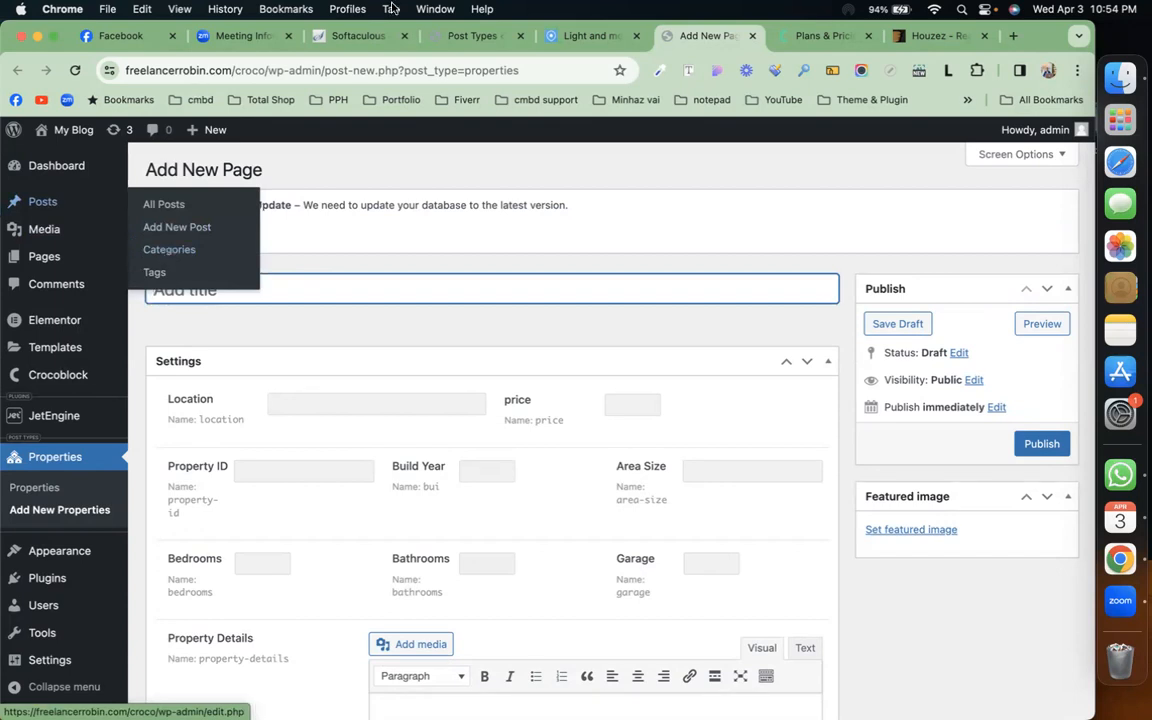
Start a new JetEngine custom taxonomy and name it "Property Types".
{"action": "left_click", "coordinate": [462, 38]}
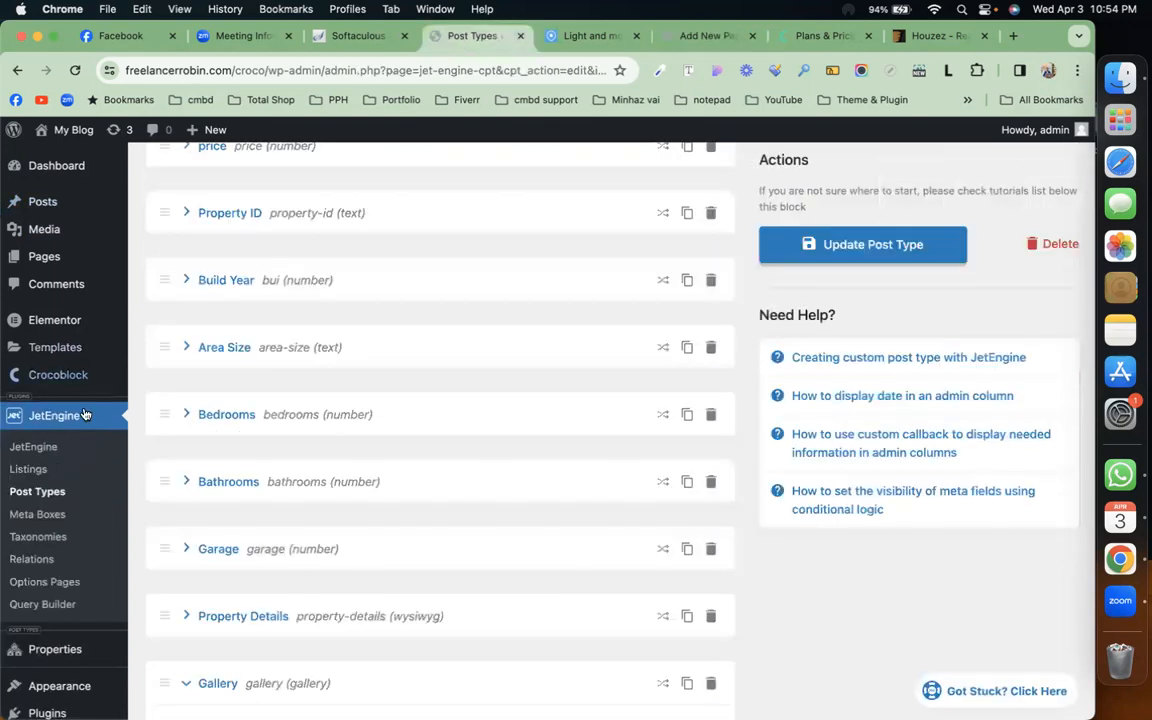
{"action": "left_click", "coordinate": [48, 540]}
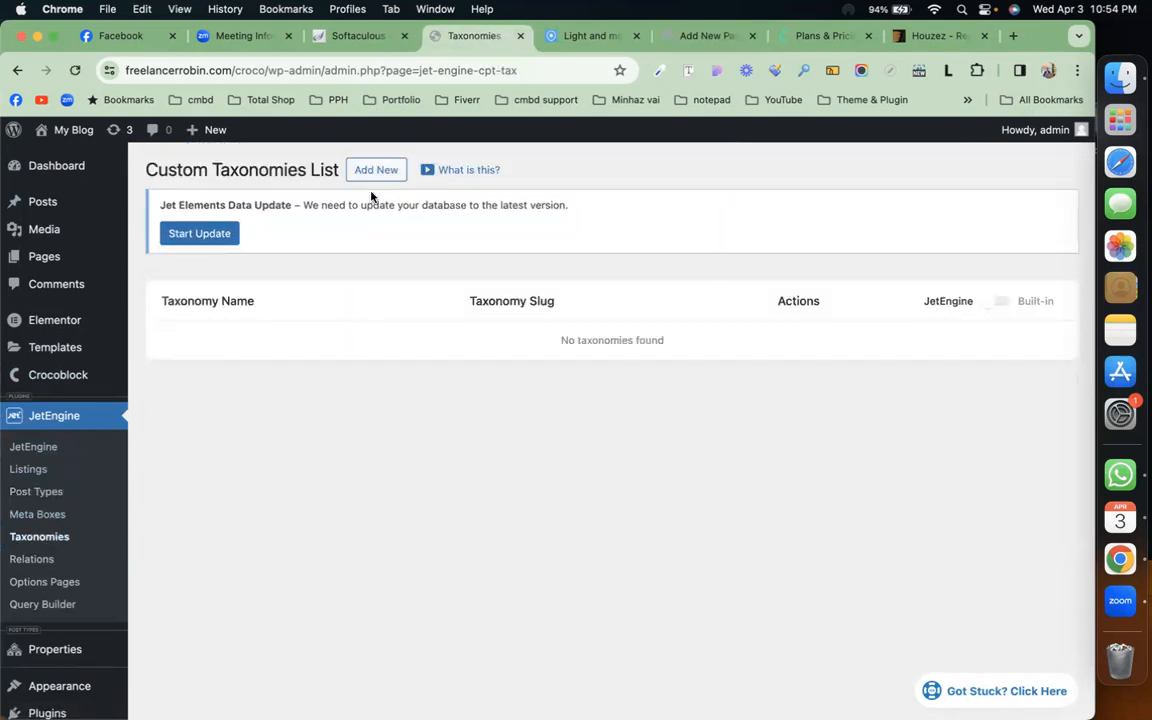
{"action": "left_click", "coordinate": [376, 170]}
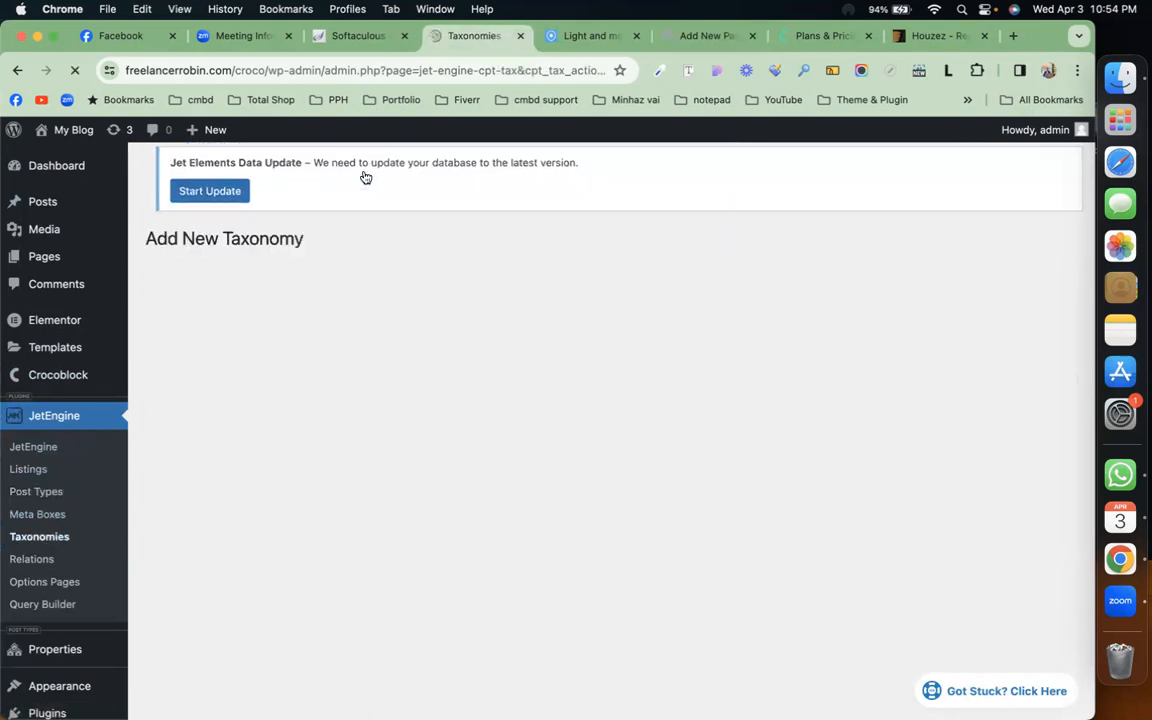
{"action": "left_click", "coordinate": [499, 355]}
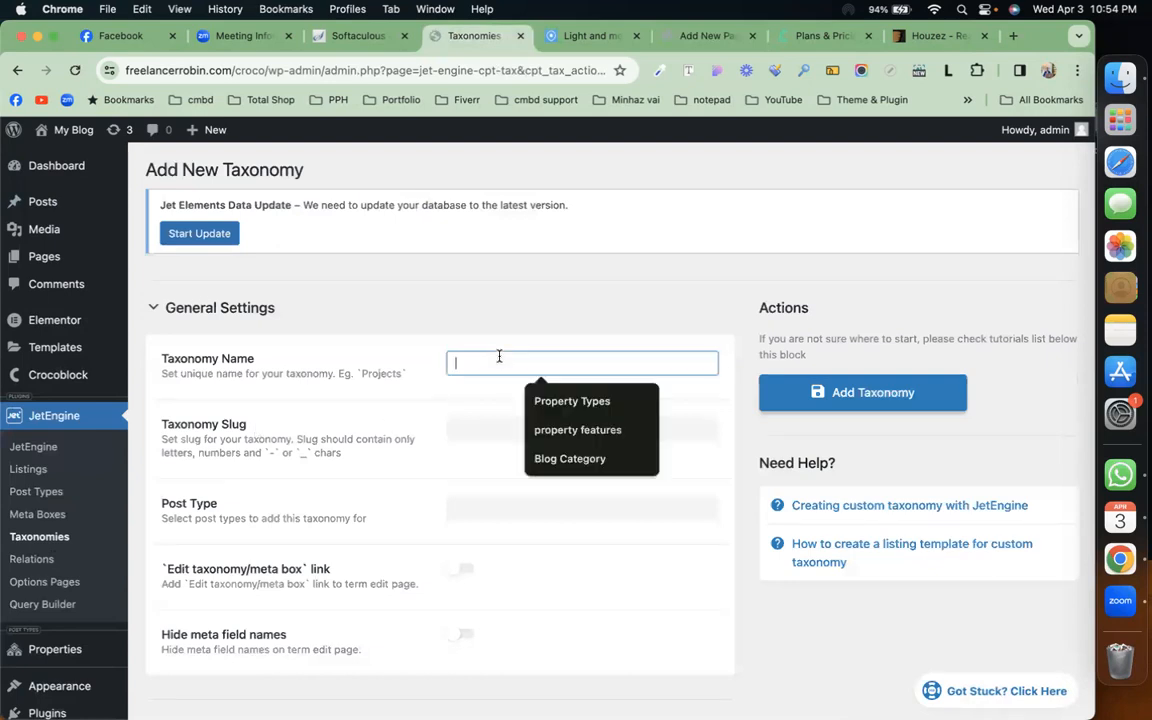
{"action": "left_click", "coordinate": [571, 401]}
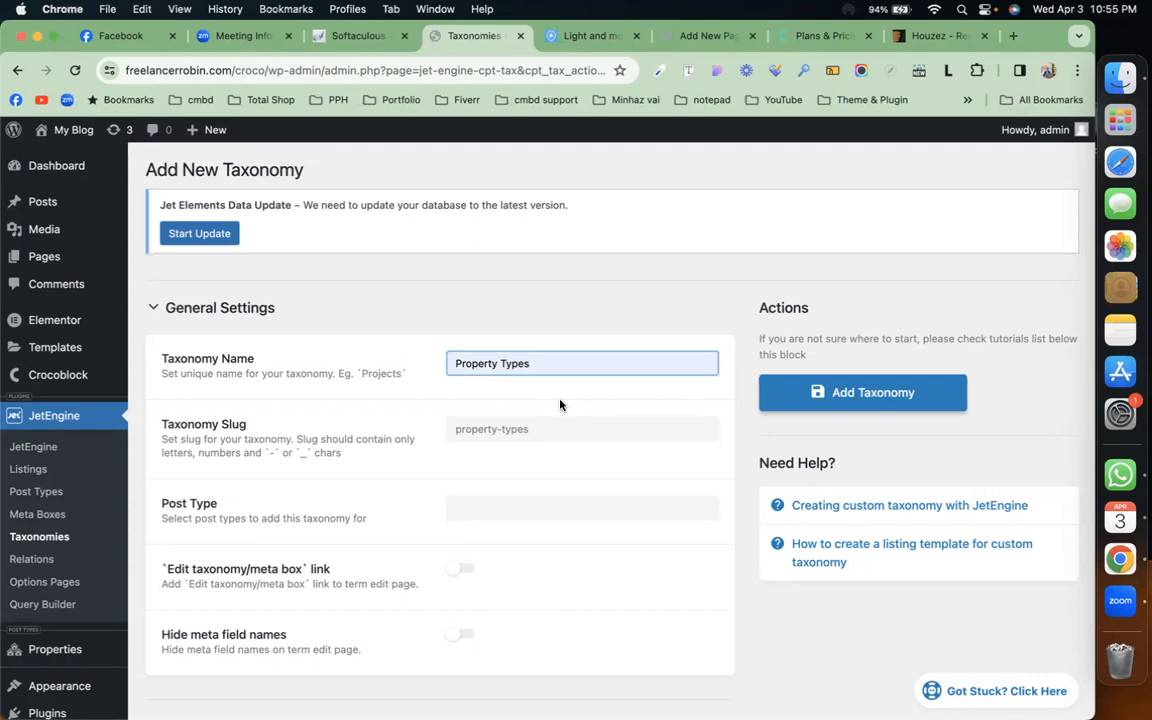
Assign the Property Types taxonomy to the Properties post type.
{"action": "scroll", "coordinate": [560, 405], "scroll_direction": "down", "scroll_amount": 3}
{"action": "left_click", "coordinate": [534, 394]}
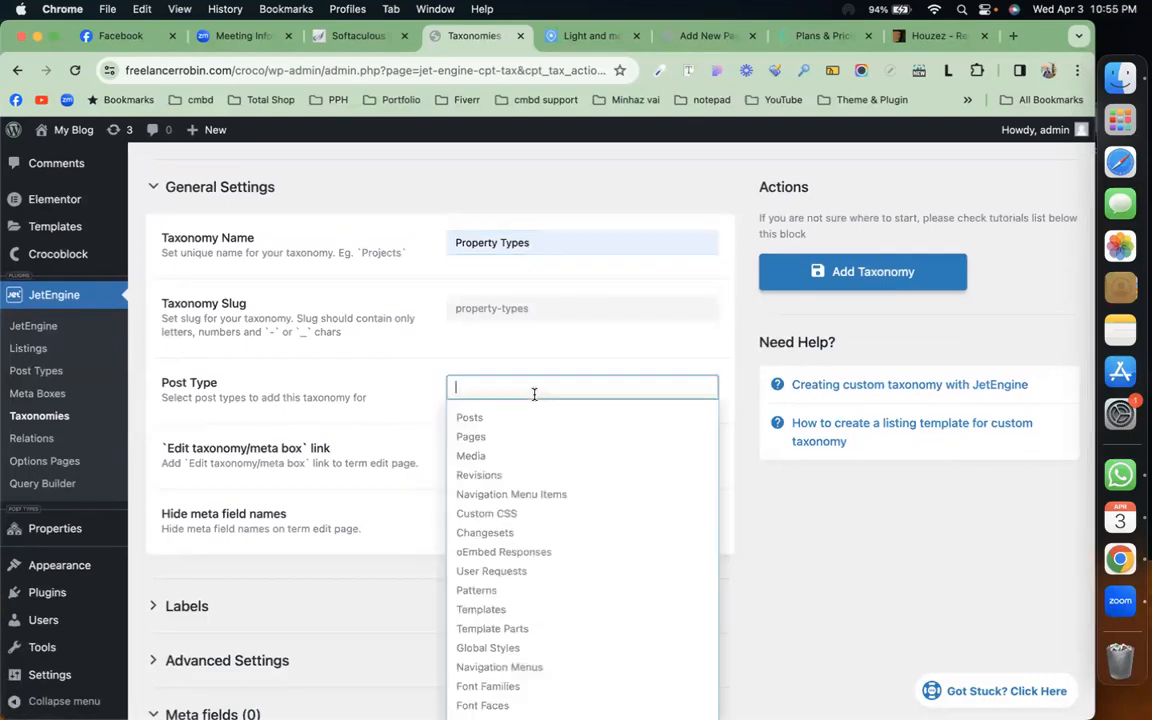
{"action": "scroll", "coordinate": [553, 518], "scroll_direction": "down", "scroll_amount": 3}
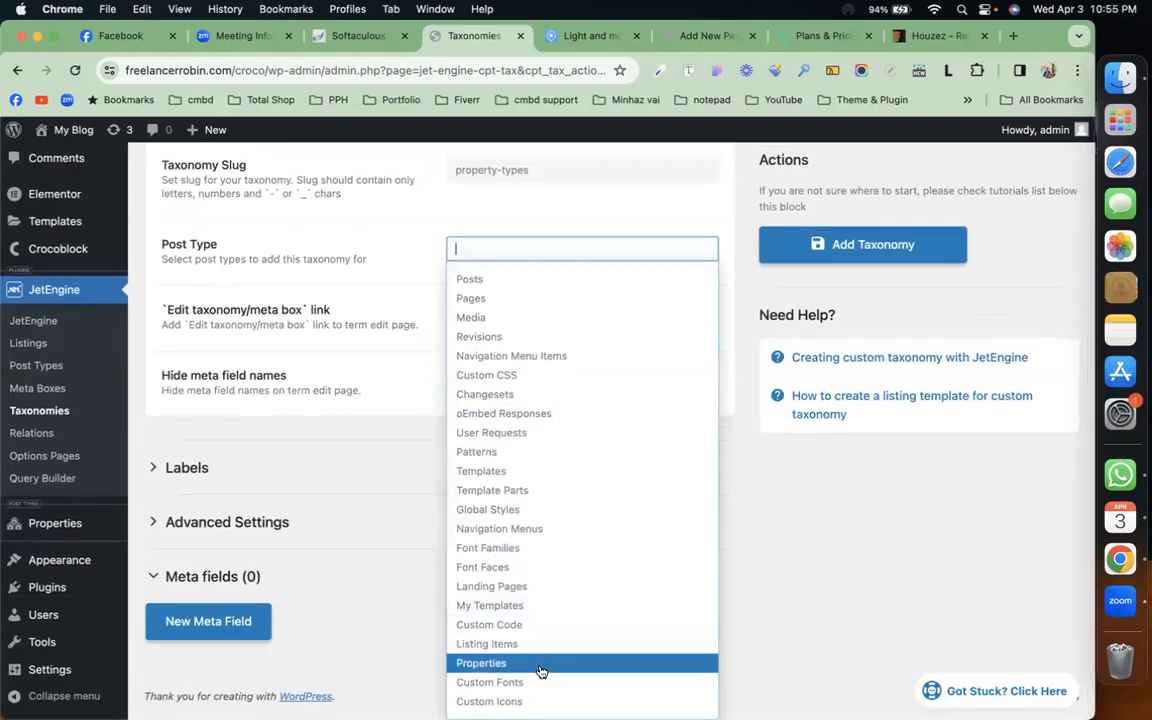
{"action": "left_click", "coordinate": [540, 663]}
{"action": "scroll", "coordinate": [525, 455], "scroll_direction": "up", "scroll_amount": 6}
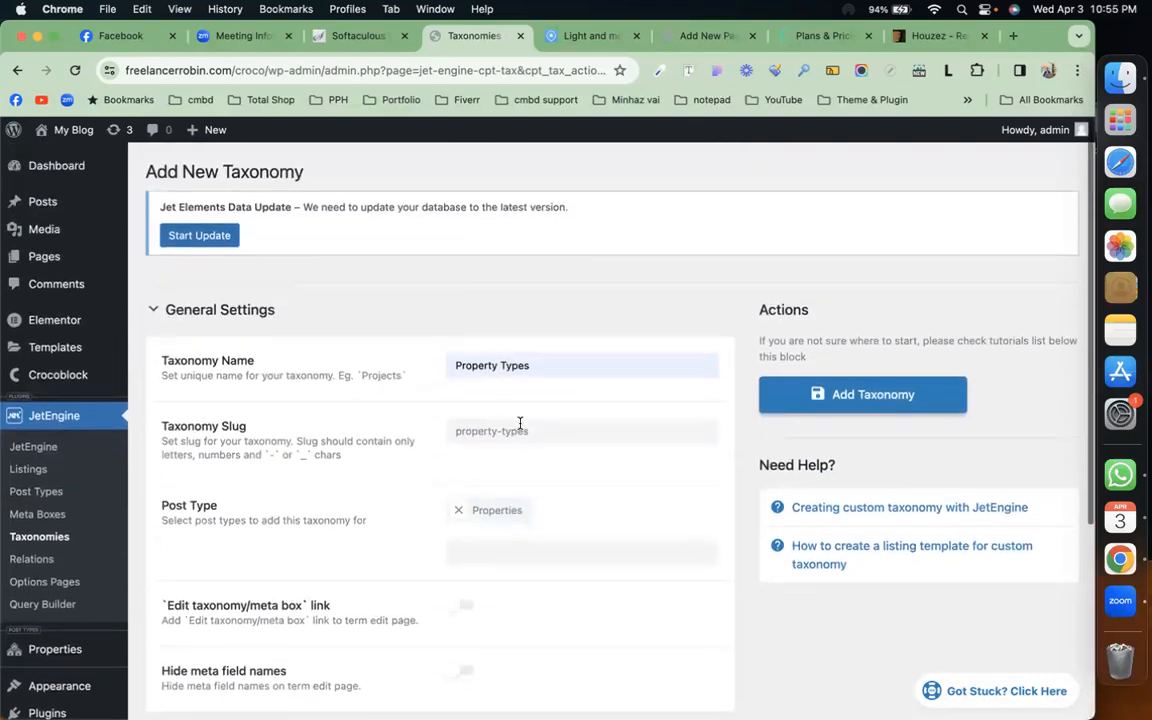
Add a new meta field to the taxonomy and label it "For Sell".
{"action": "scroll", "coordinate": [535, 438], "scroll_direction": "down", "scroll_amount": 5}
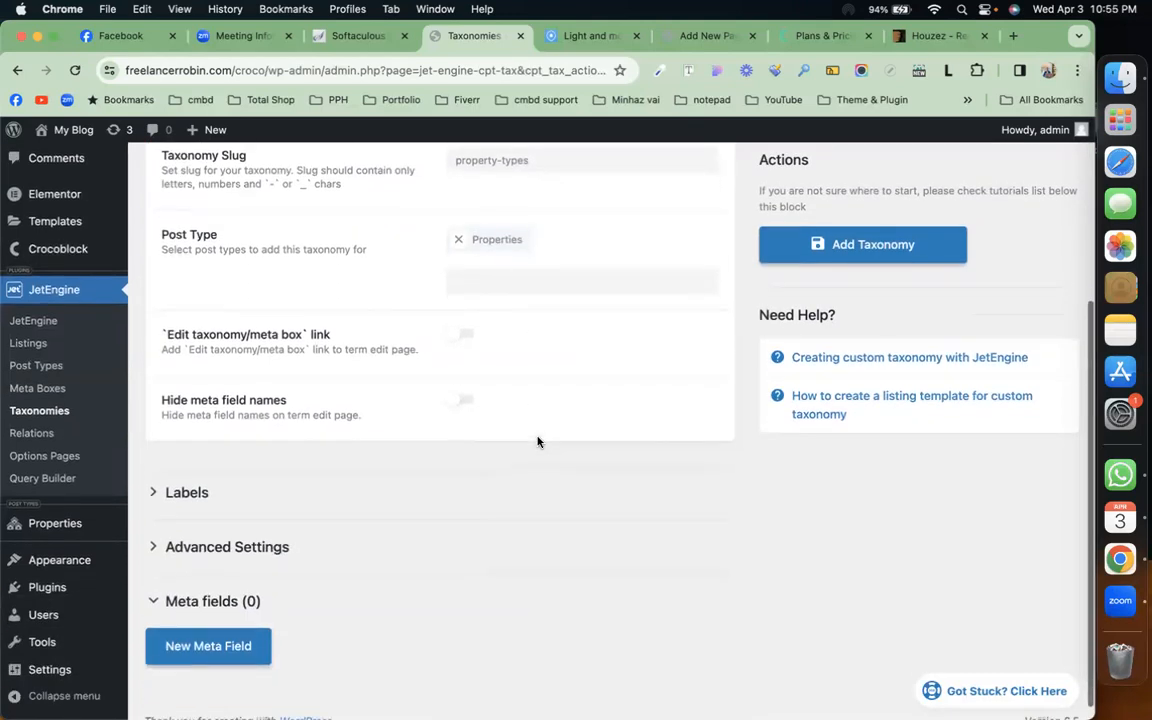
{"action": "left_click", "coordinate": [220, 645]}
{"action": "scroll", "coordinate": [529, 534], "scroll_direction": "down", "scroll_amount": 3}
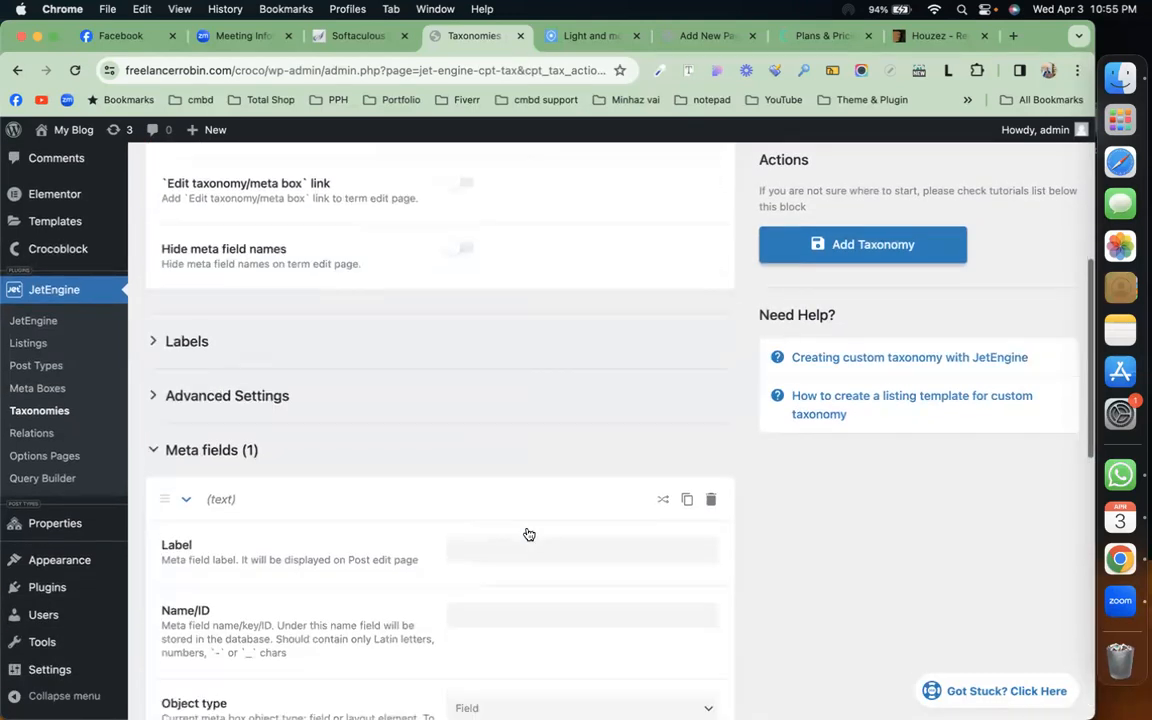
{"action": "scroll", "coordinate": [529, 534], "scroll_direction": "down", "scroll_amount": 5}
{"action": "left_click", "coordinate": [531, 284]}
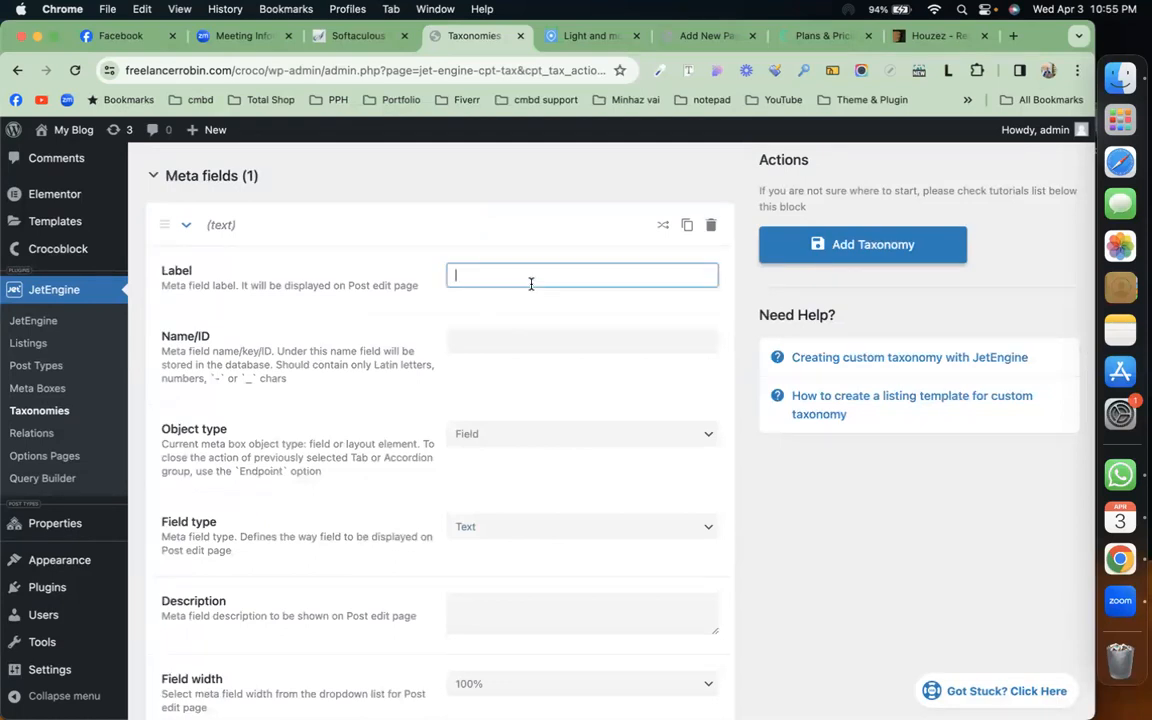
{"action": "left_click", "coordinate": [556, 440]}
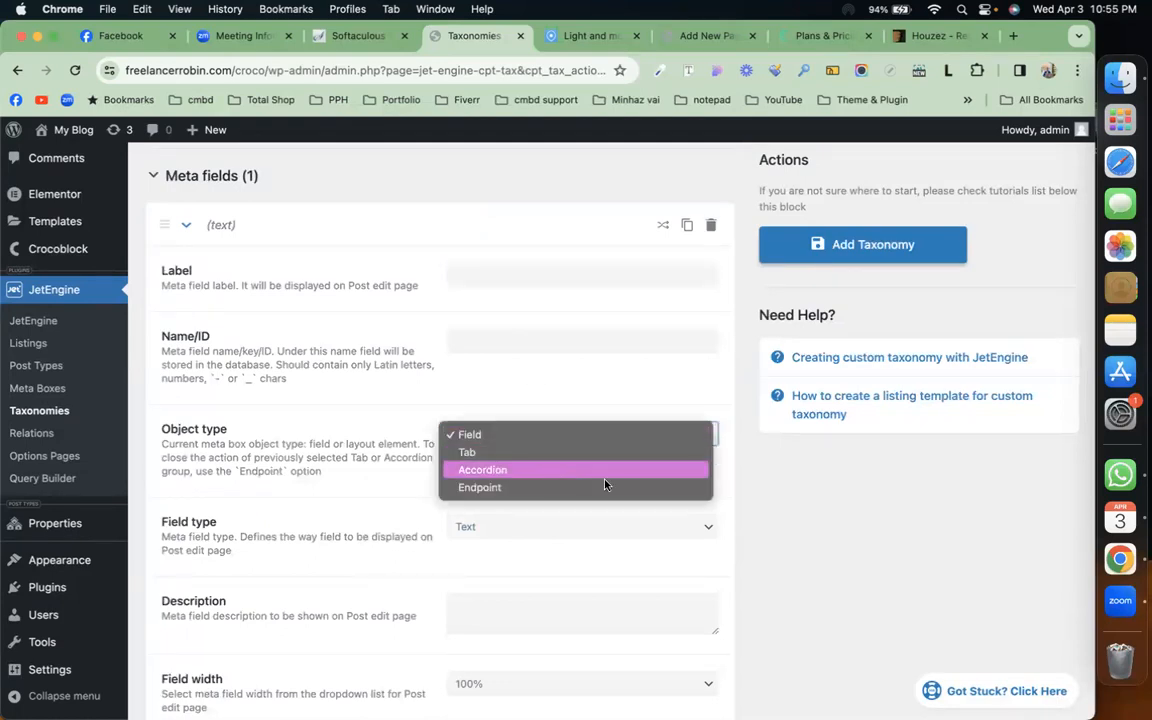
{"action": "left_click", "coordinate": [813, 534]}
{"action": "left_click", "coordinate": [532, 286]}
{"action": "type", "text": "For Sell"}
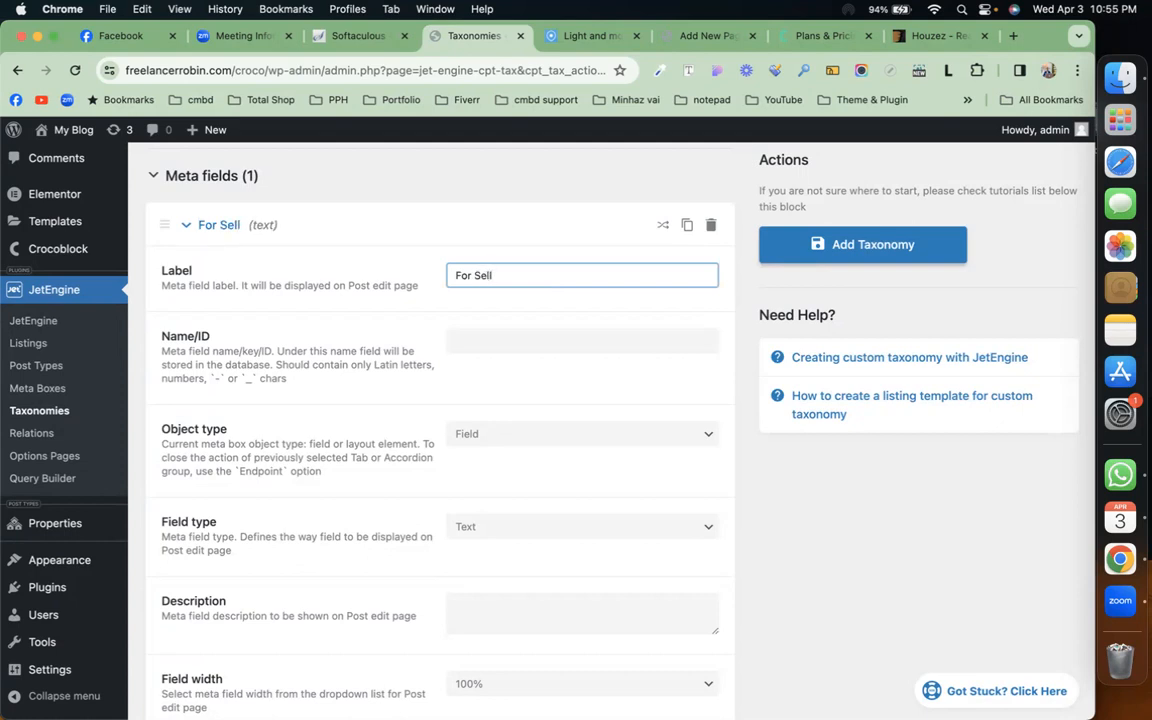
Duplicate the For Sell meta field in the taxonomy's meta fields.
{"action": "scroll", "coordinate": [440, 430], "scroll_direction": "down", "scroll_amount": 10}
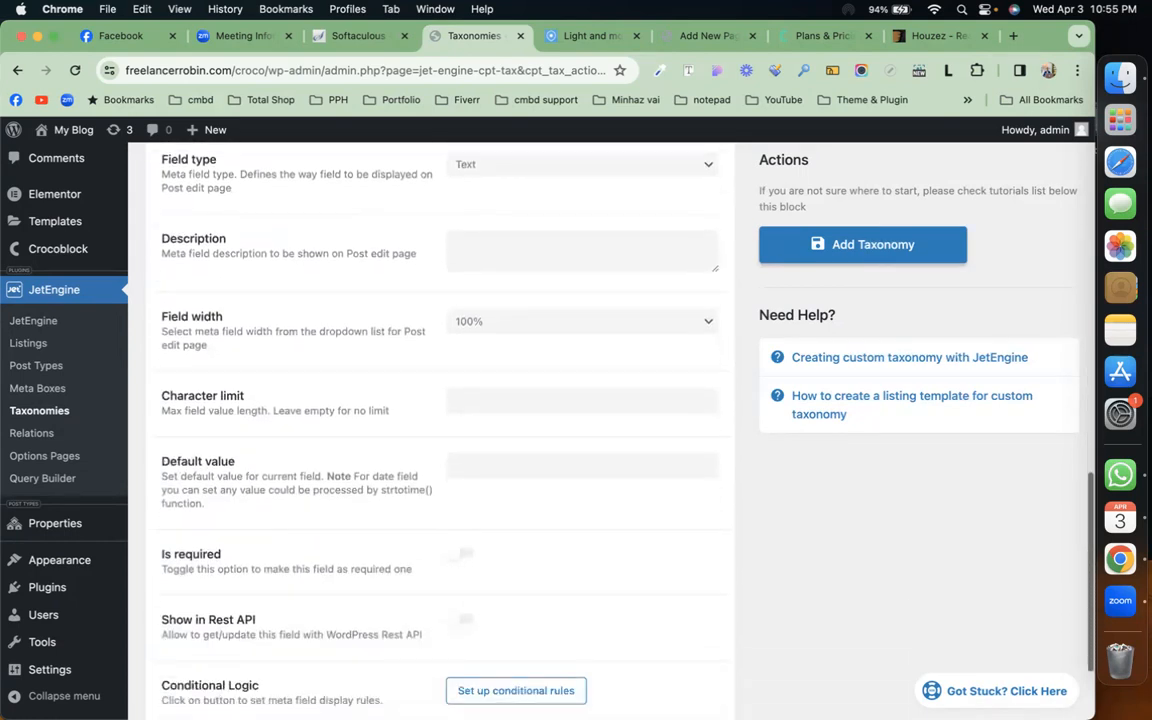
{"action": "scroll", "coordinate": [440, 430], "scroll_direction": "down", "scroll_amount": 2}
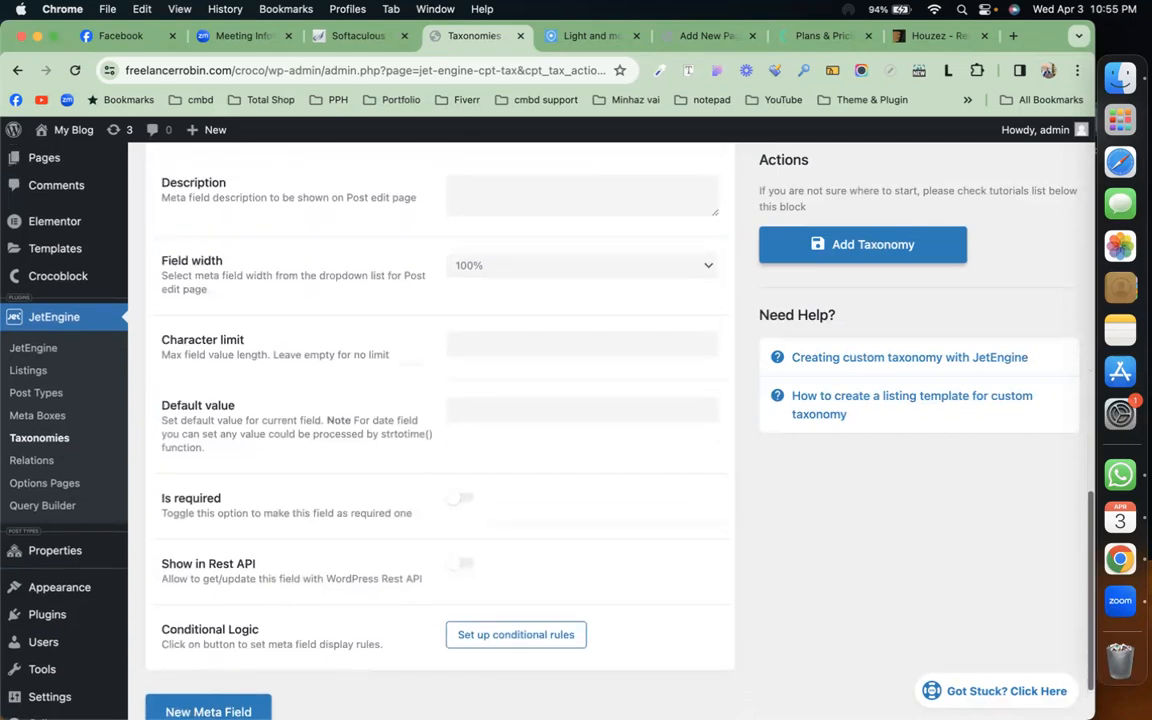
{"action": "scroll", "coordinate": [545, 290], "scroll_direction": "up", "scroll_amount": 12}
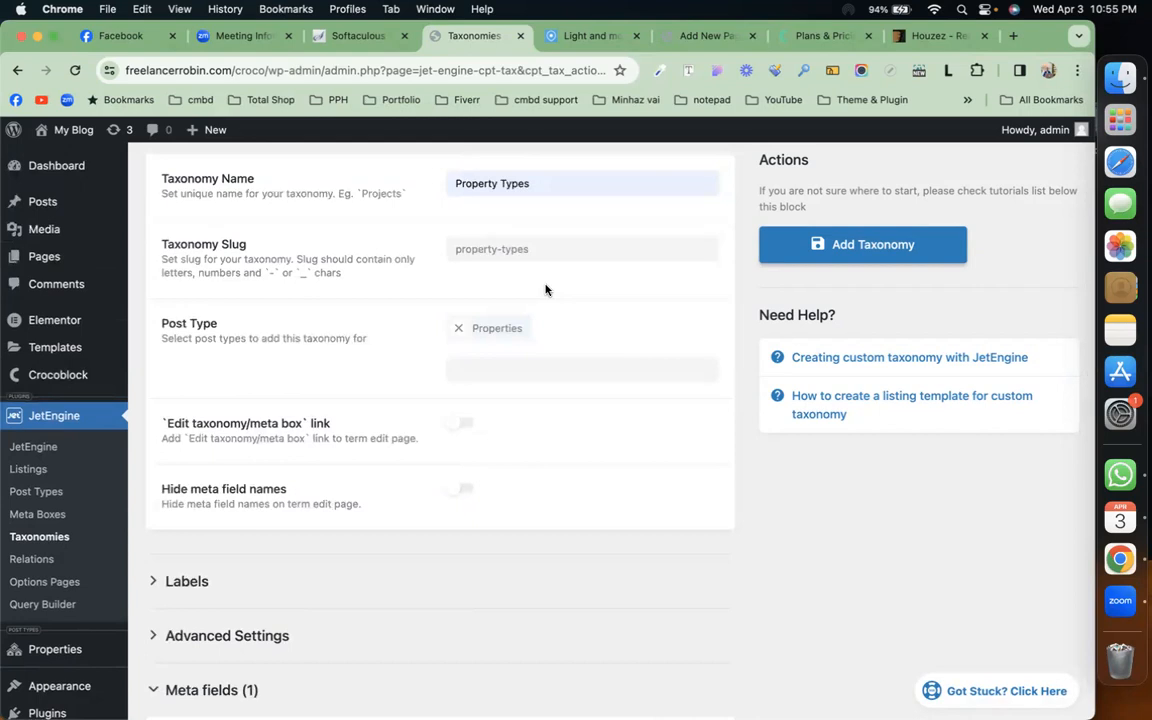
{"action": "scroll", "coordinate": [545, 290], "scroll_direction": "up", "scroll_amount": 3}
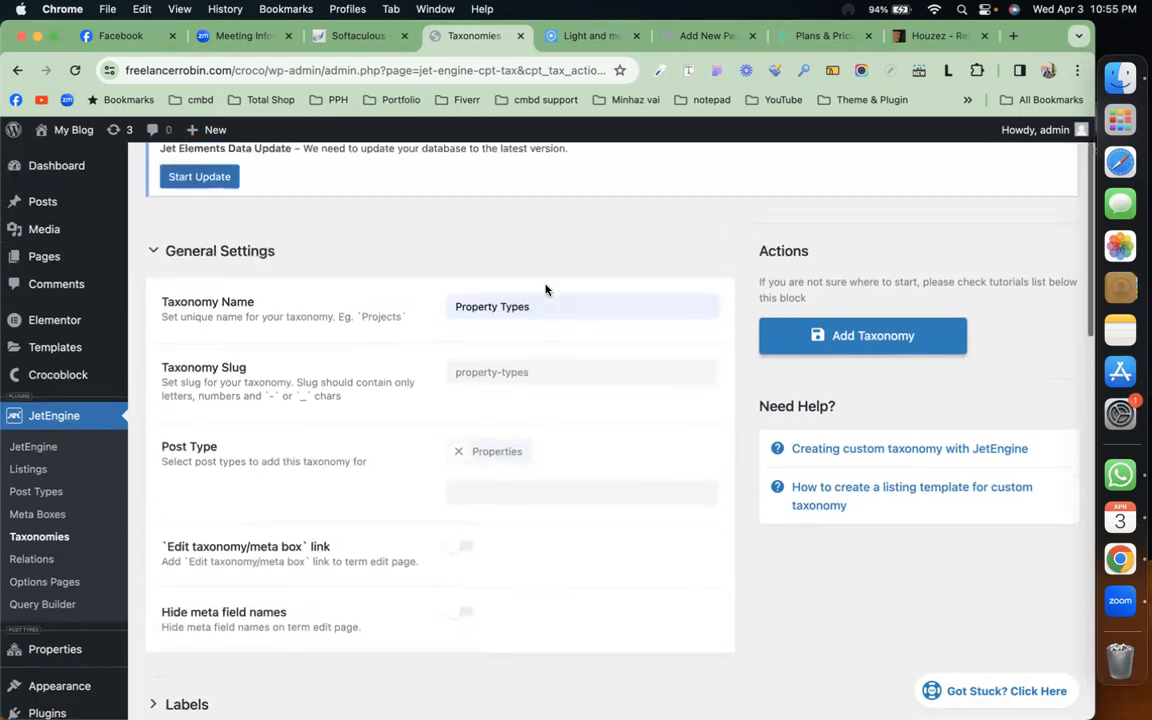
{"action": "scroll", "coordinate": [545, 290], "scroll_direction": "down", "scroll_amount": 9}
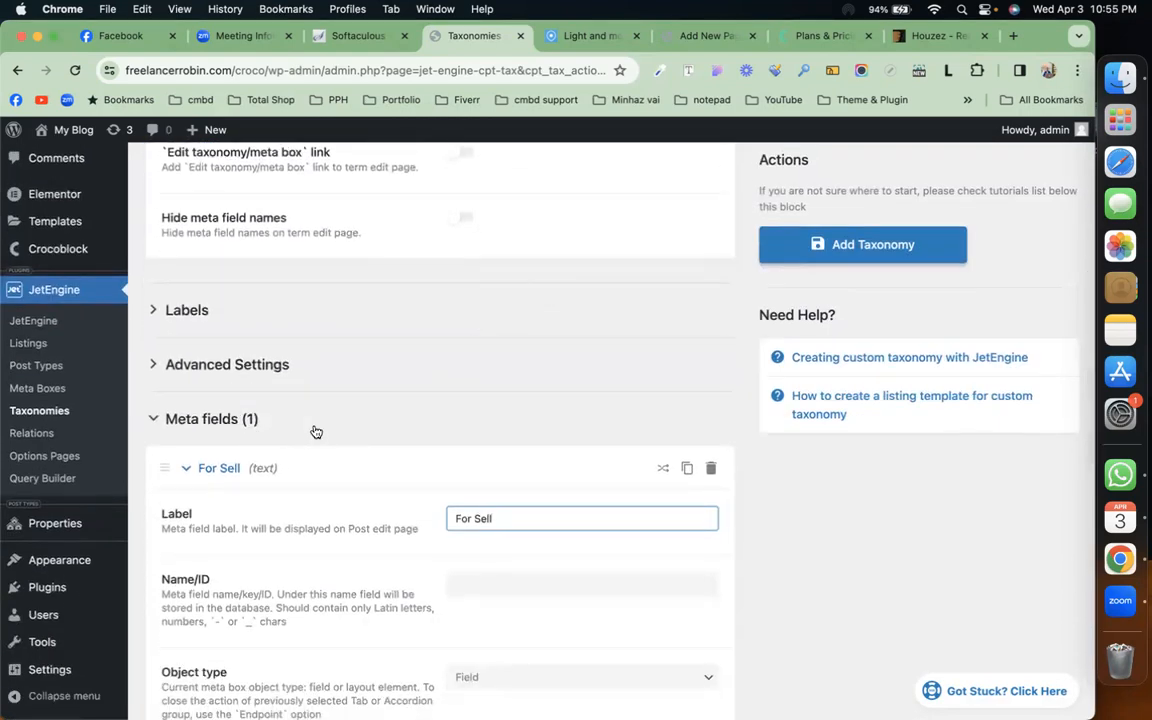
{"action": "left_click", "coordinate": [316, 429]}
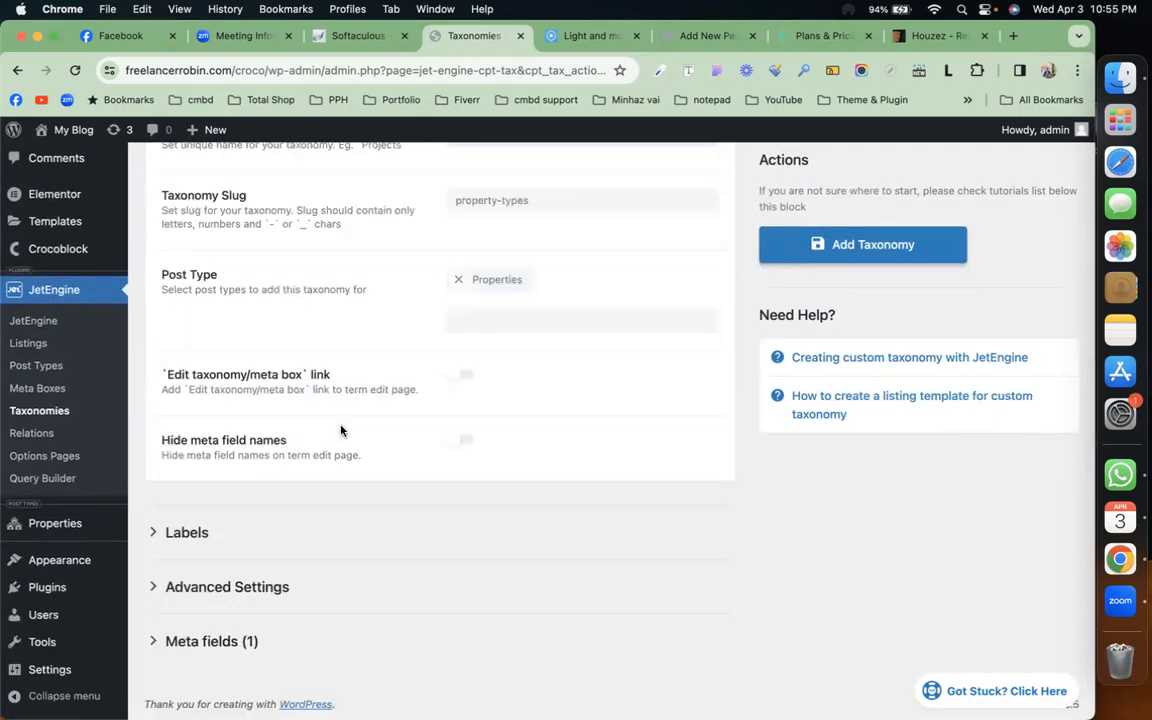
{"action": "left_click", "coordinate": [365, 636]}
{"action": "scroll", "coordinate": [362, 630], "scroll_direction": "down", "scroll_amount": 6}
{"action": "scroll", "coordinate": [414, 550], "scroll_direction": "up", "scroll_amount": 2}
{"action": "scroll", "coordinate": [414, 550], "scroll_direction": "up", "scroll_amount": 2}
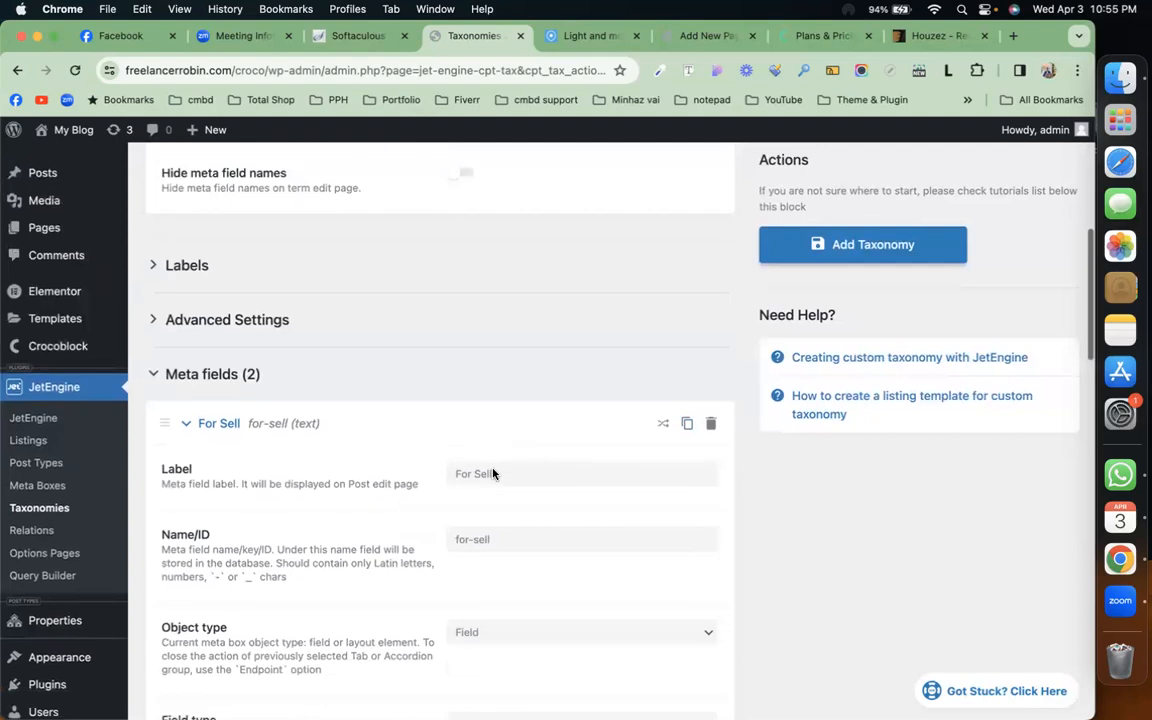
Relabel the duplicated meta field "For Rent" and set its name/ID to "for-rent".
{"action": "scroll", "coordinate": [494, 473], "scroll_direction": "down", "scroll_amount": 12}
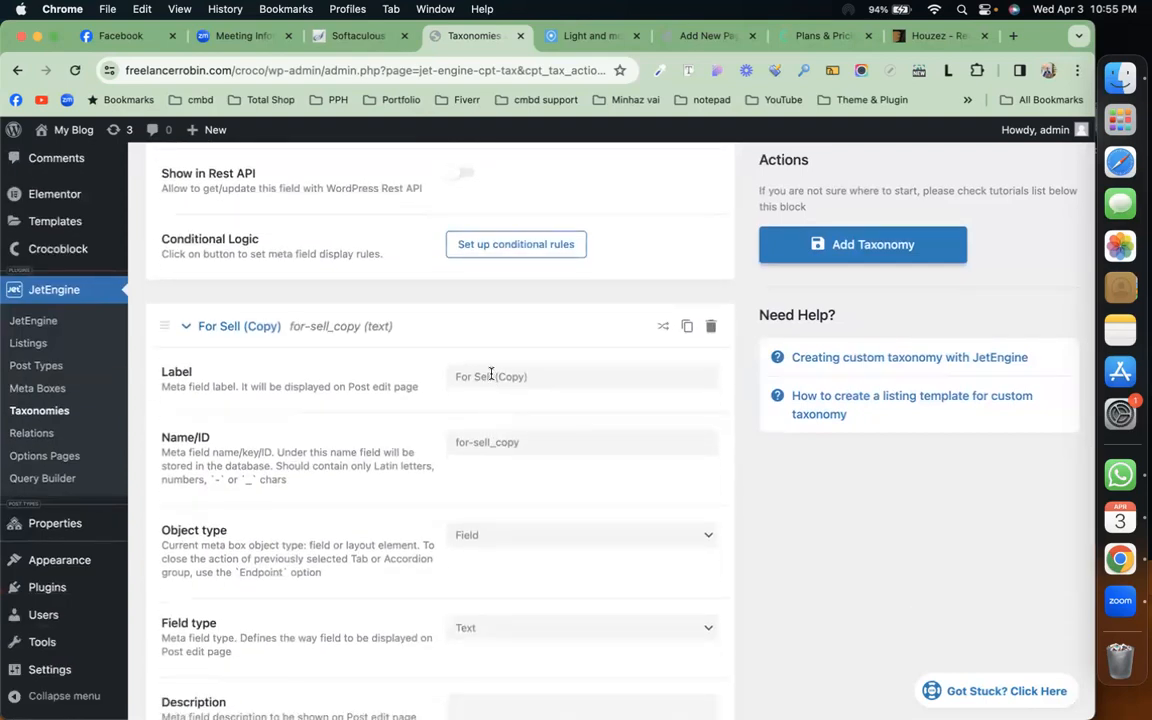
{"action": "left_click", "coordinate": [472, 375]}
{"action": "left_click_drag", "start_coordinate": [472, 375], "coordinate": [530, 376]}
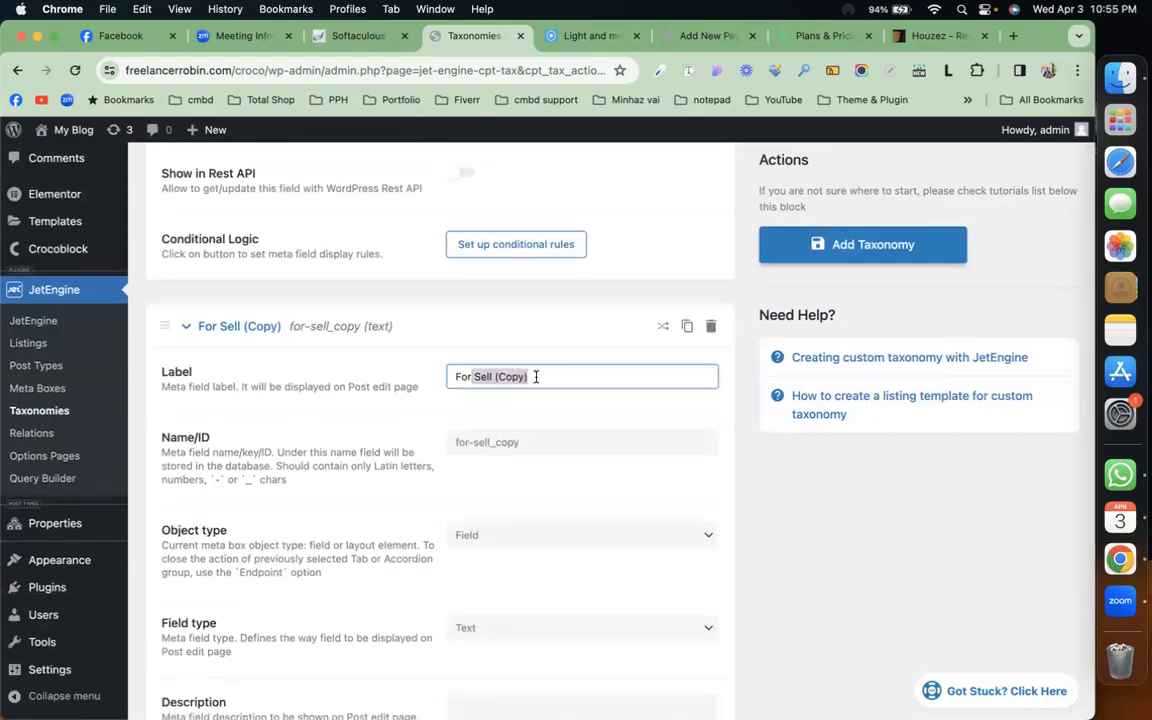
{"action": "key", "text": "BackSpace"}
{"action": "type", "text": "Rent"}
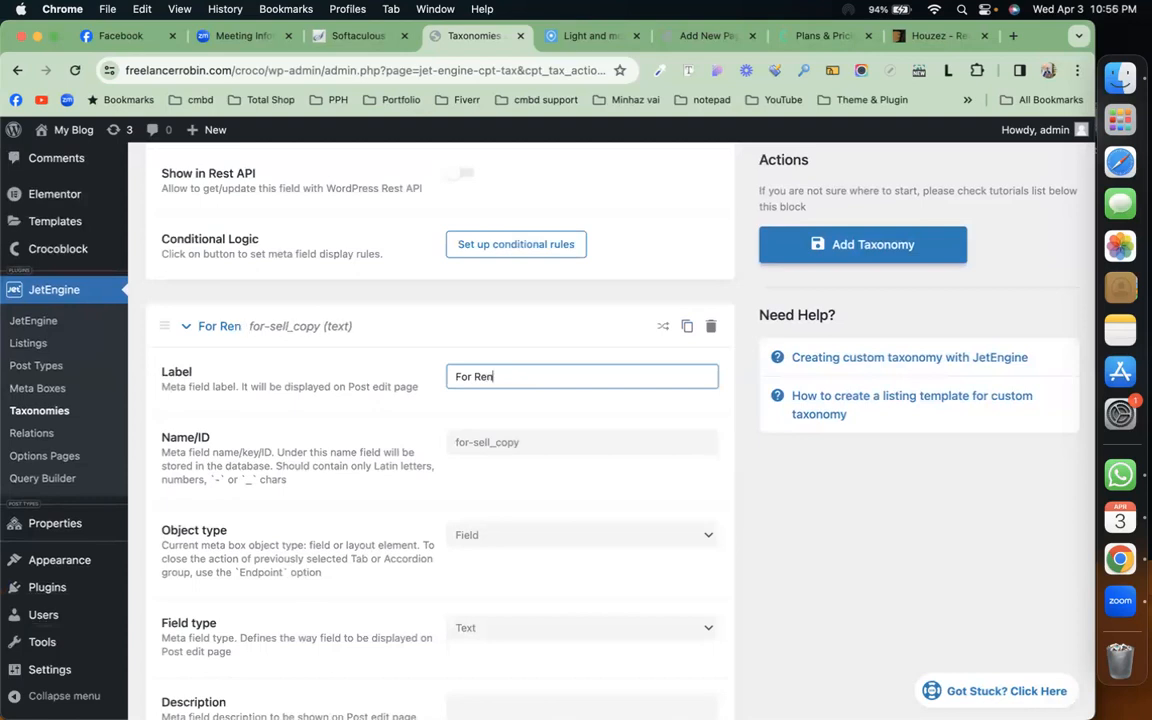
{"action": "left_click", "coordinate": [477, 441]}
{"action": "key", "text": "BackSpace"}
{"action": "key", "text": "BackSpace"}
{"action": "key", "text": "BackSpace"}
{"action": "key", "text": "BackSpace"}
{"action": "key", "text": "BackSpace"}
{"action": "key", "text": "BackSpace"}
{"action": "key", "text": "BackSpace"}
{"action": "key", "text": "BackSpace"}
{"action": "key", "text": "BackSpace"}
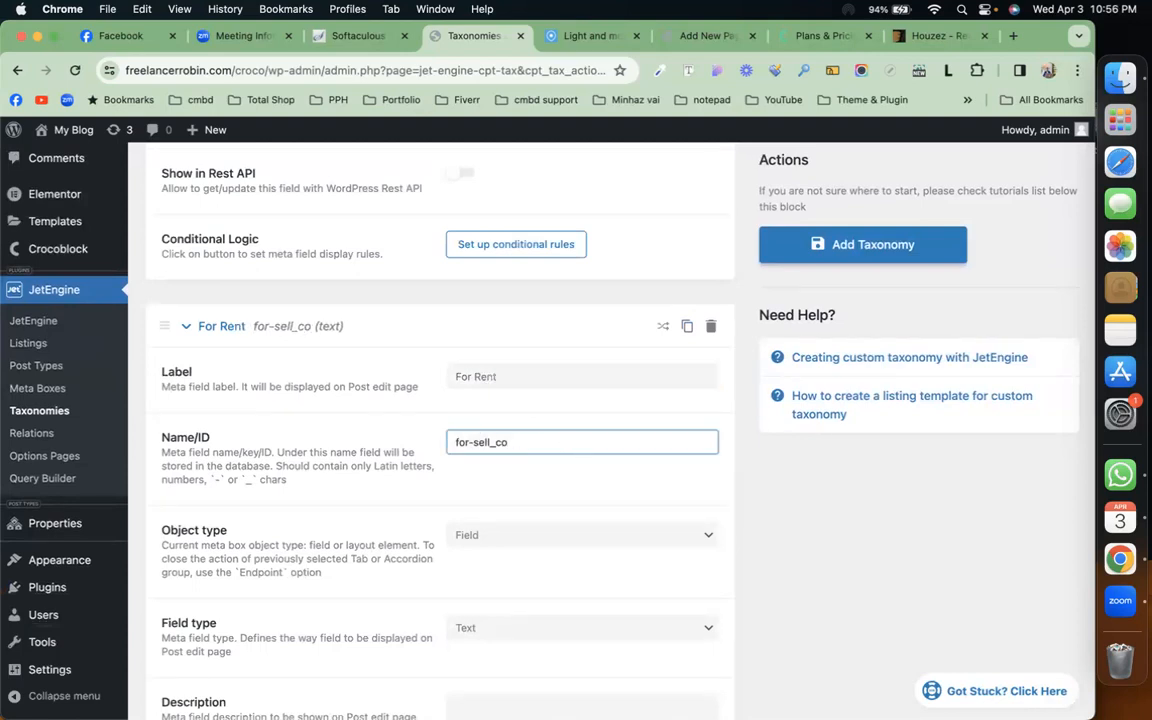
{"action": "type", "text": "rent"}
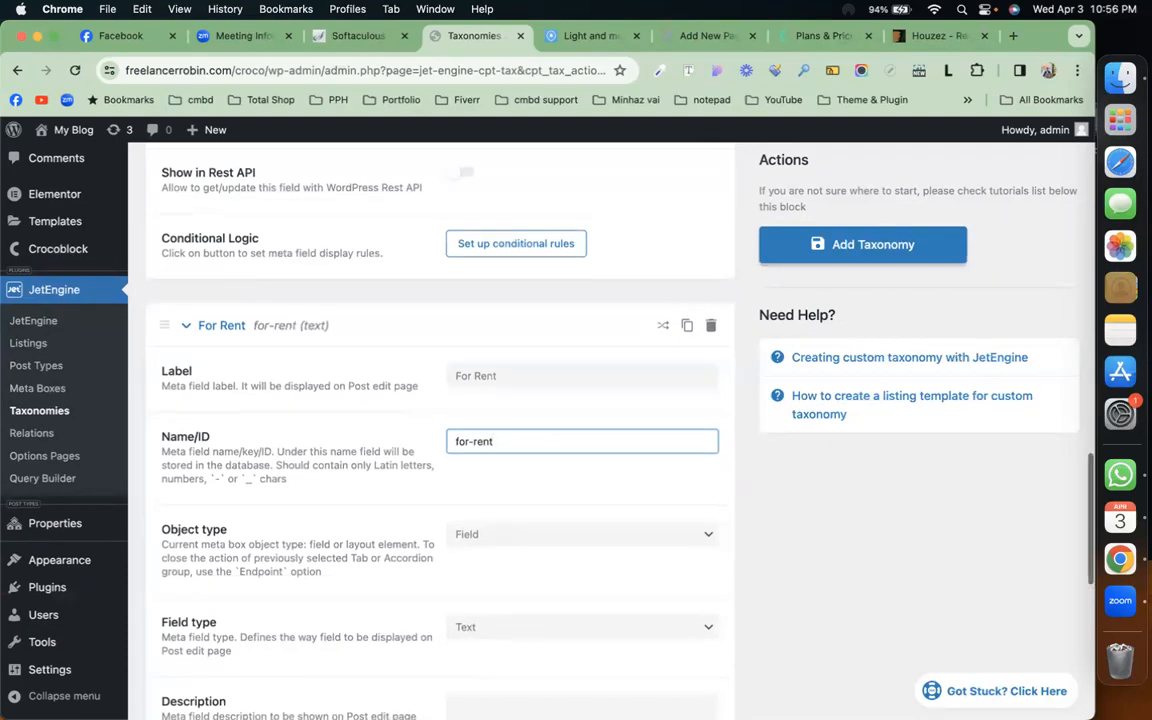
Set the field width of the For Rent and For Sell meta fields to 50% and save the new taxonomy.
{"action": "scroll", "coordinate": [555, 517], "scroll_direction": "down", "scroll_amount": 5}
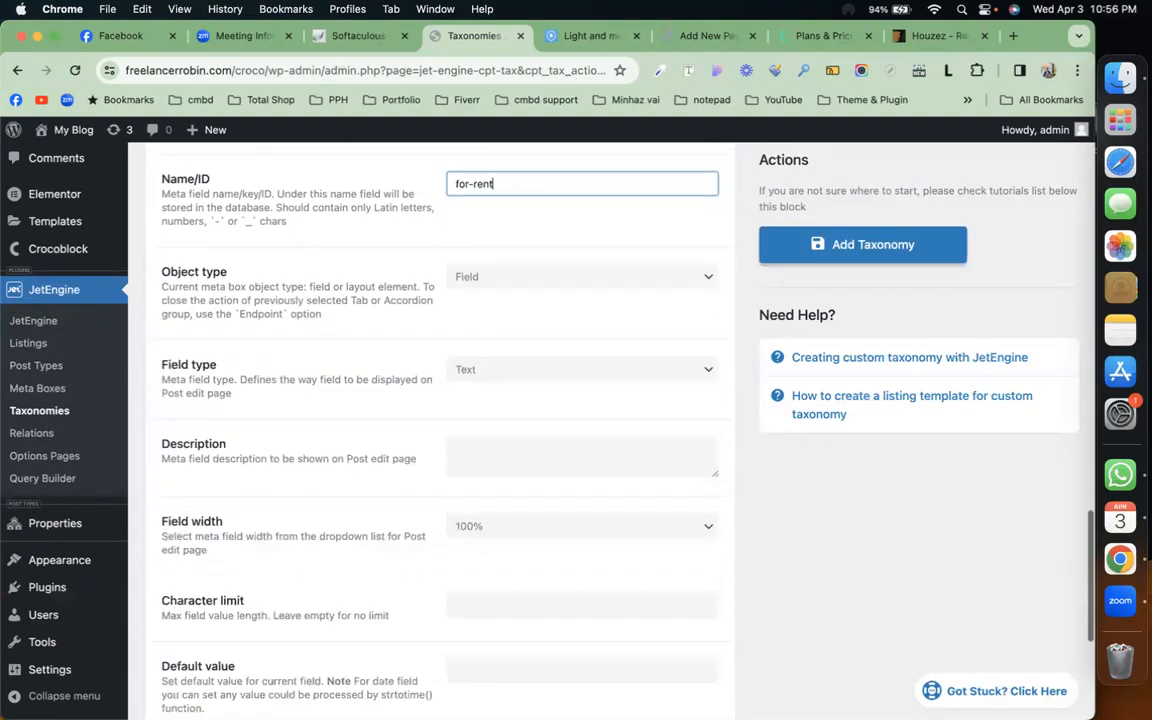
{"action": "left_click", "coordinate": [555, 517]}
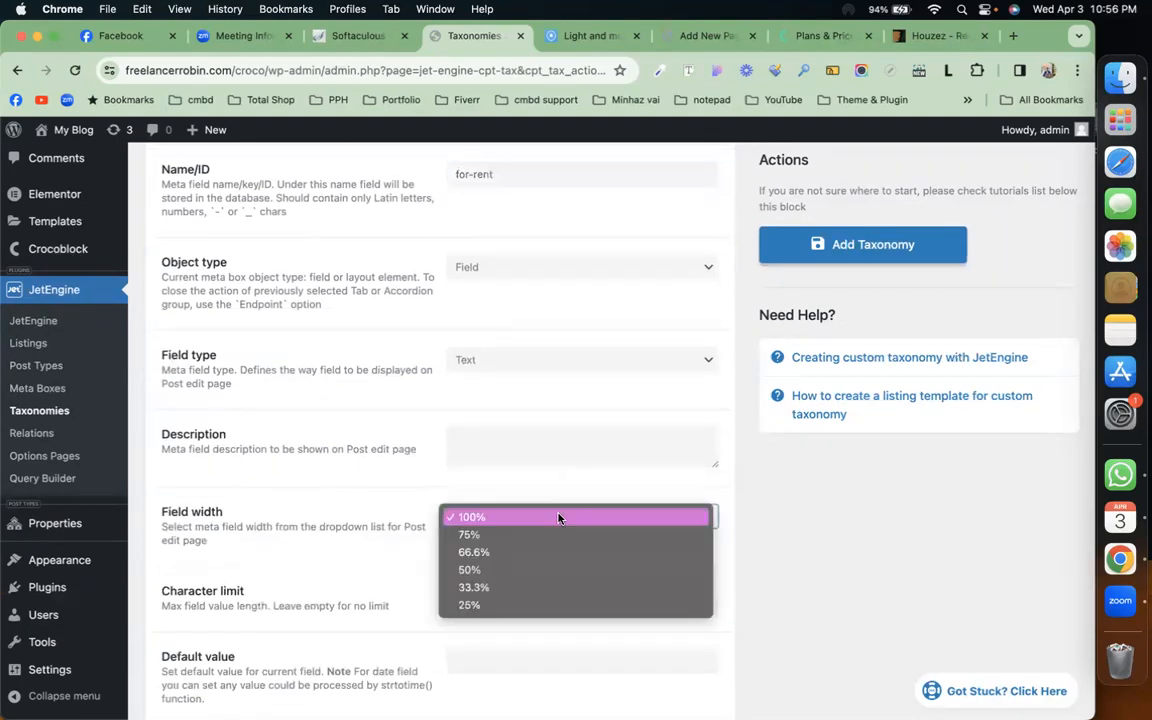
{"action": "left_click", "coordinate": [548, 571]}
{"action": "scroll", "coordinate": [550, 577], "scroll_direction": "up", "scroll_amount": 6}
{"action": "scroll", "coordinate": [550, 577], "scroll_direction": "up", "scroll_amount": 3}
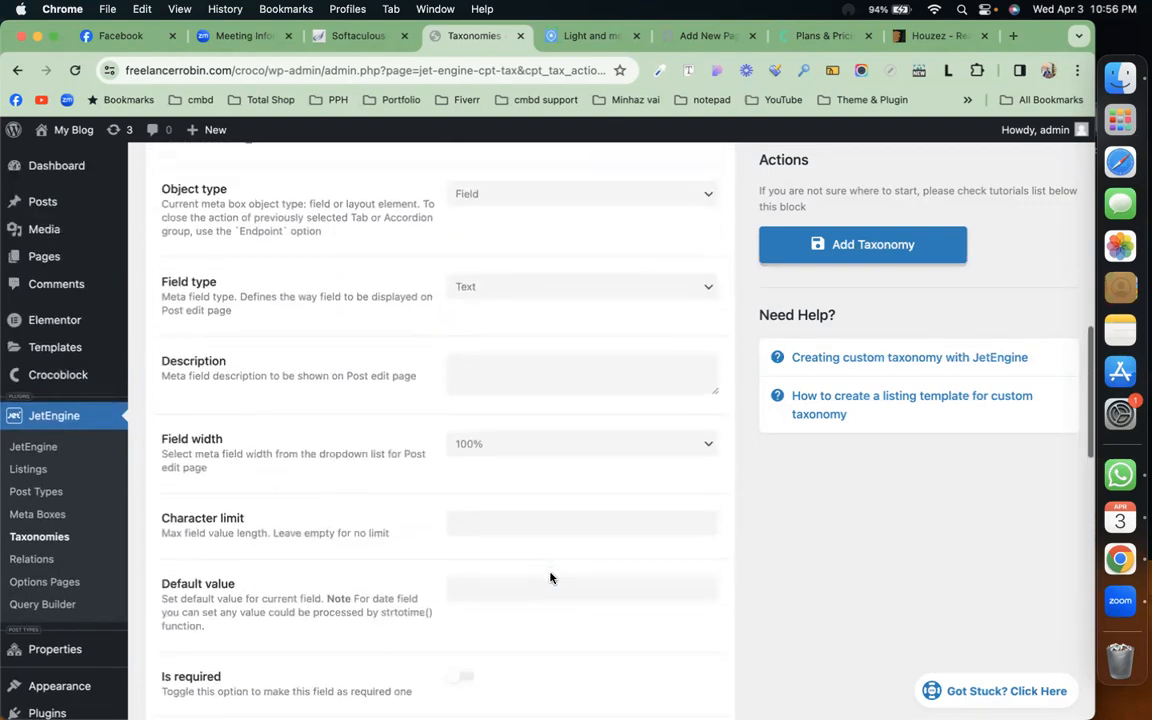
{"action": "left_click", "coordinate": [605, 470]}
{"action": "left_click", "coordinate": [581, 522]}
{"action": "left_click", "coordinate": [840, 244]}
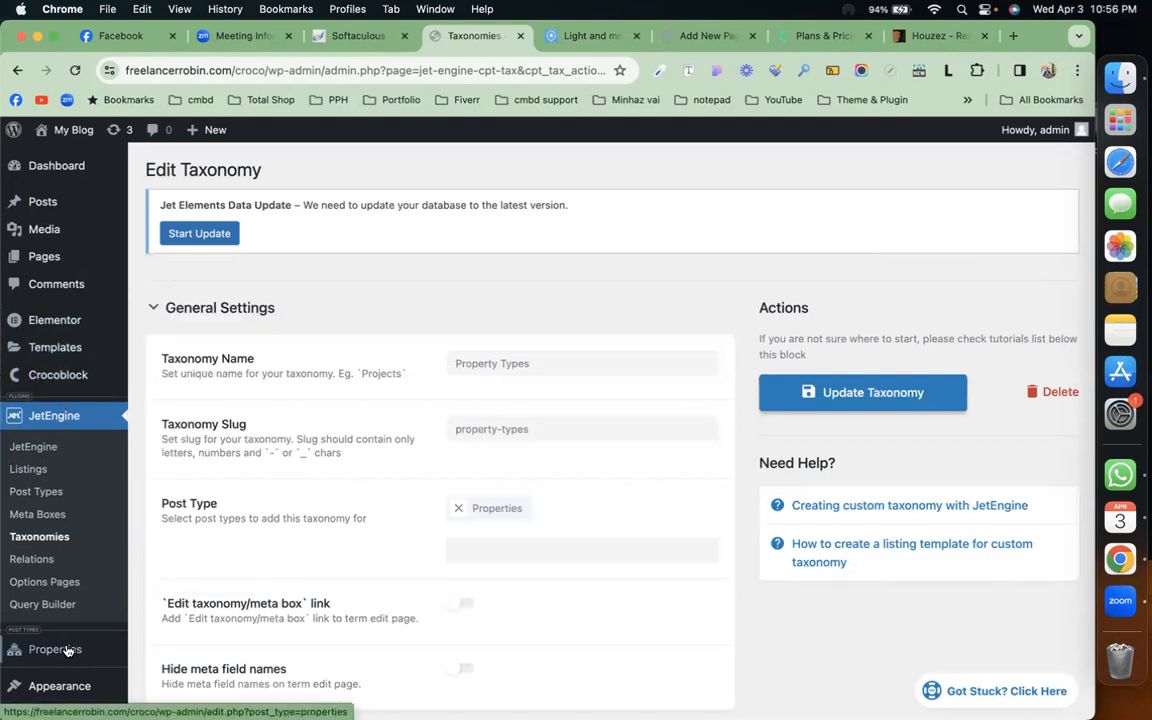
Open the Property Types term page in a separate tab and check the For Sell and For Rent fields on its form.
{"action": "mouse_move", "coordinate": [66, 651]}
{"action": "right_click", "coordinate": [168, 672]}
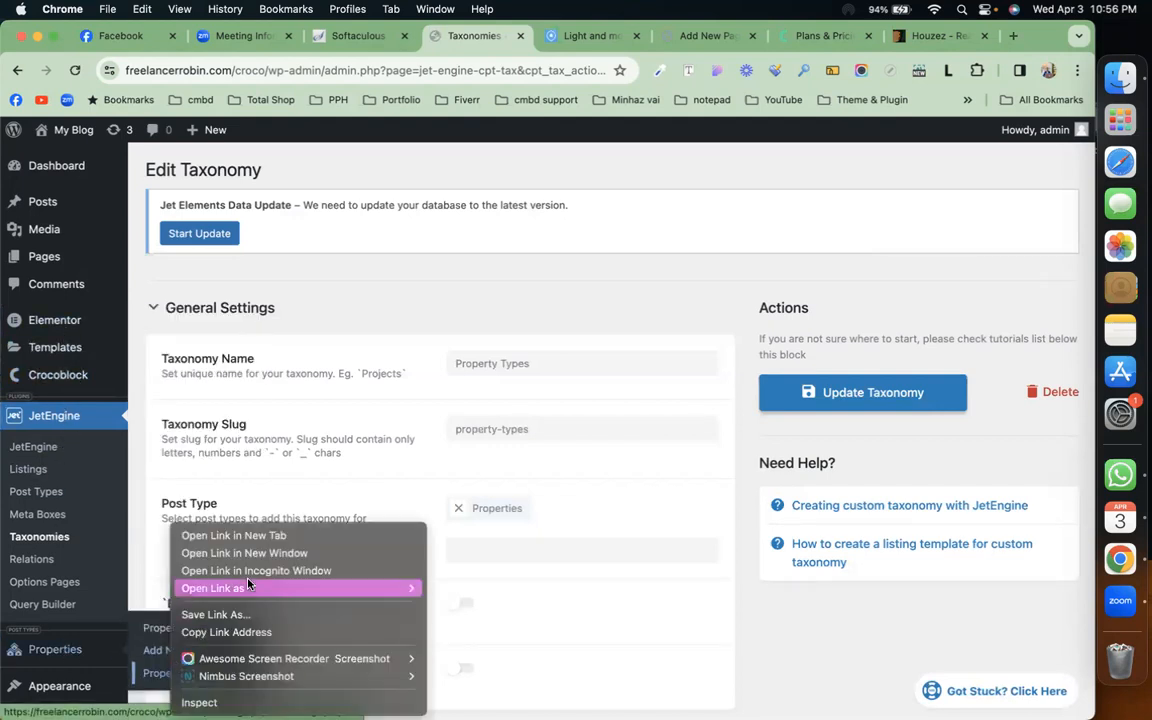
{"action": "left_click", "coordinate": [262, 536]}
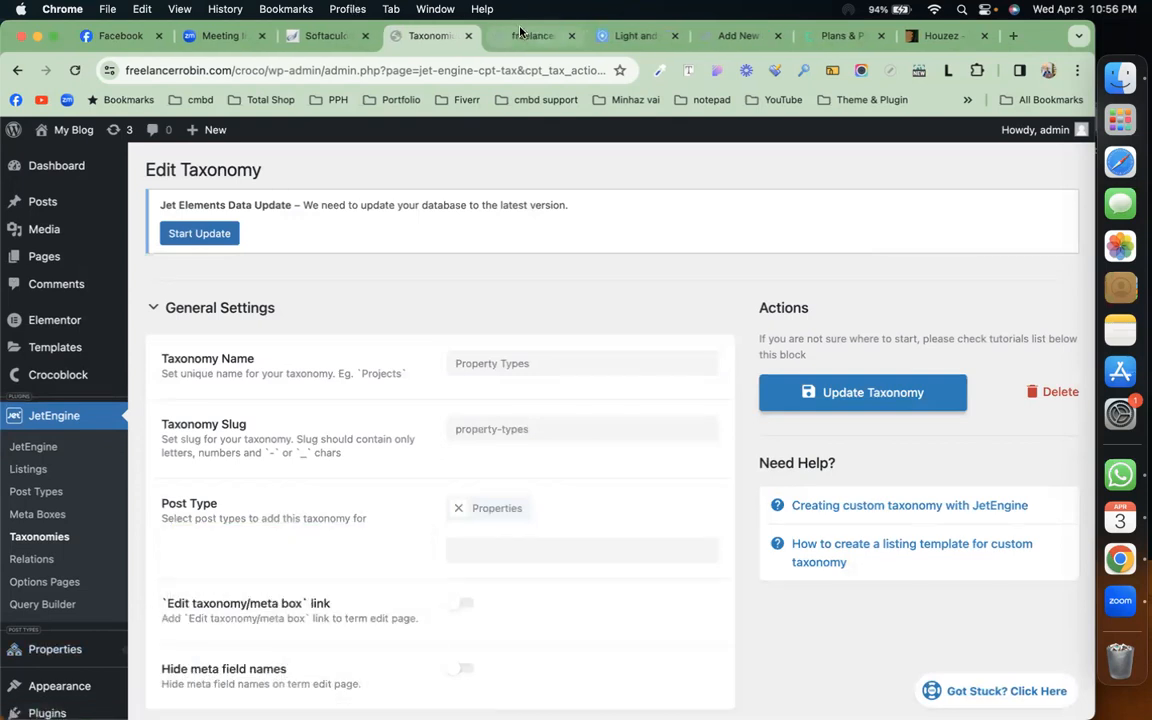
{"action": "left_click", "coordinate": [521, 35]}
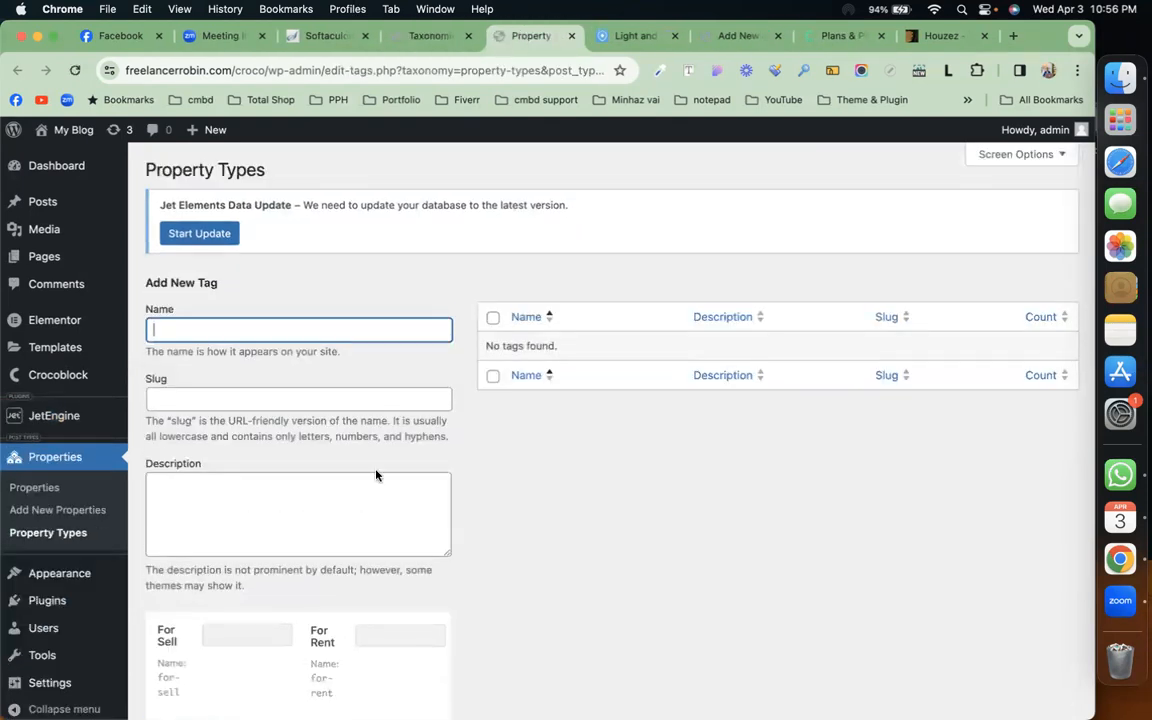
{"action": "scroll", "coordinate": [376, 475], "scroll_direction": "down", "scroll_amount": 2}
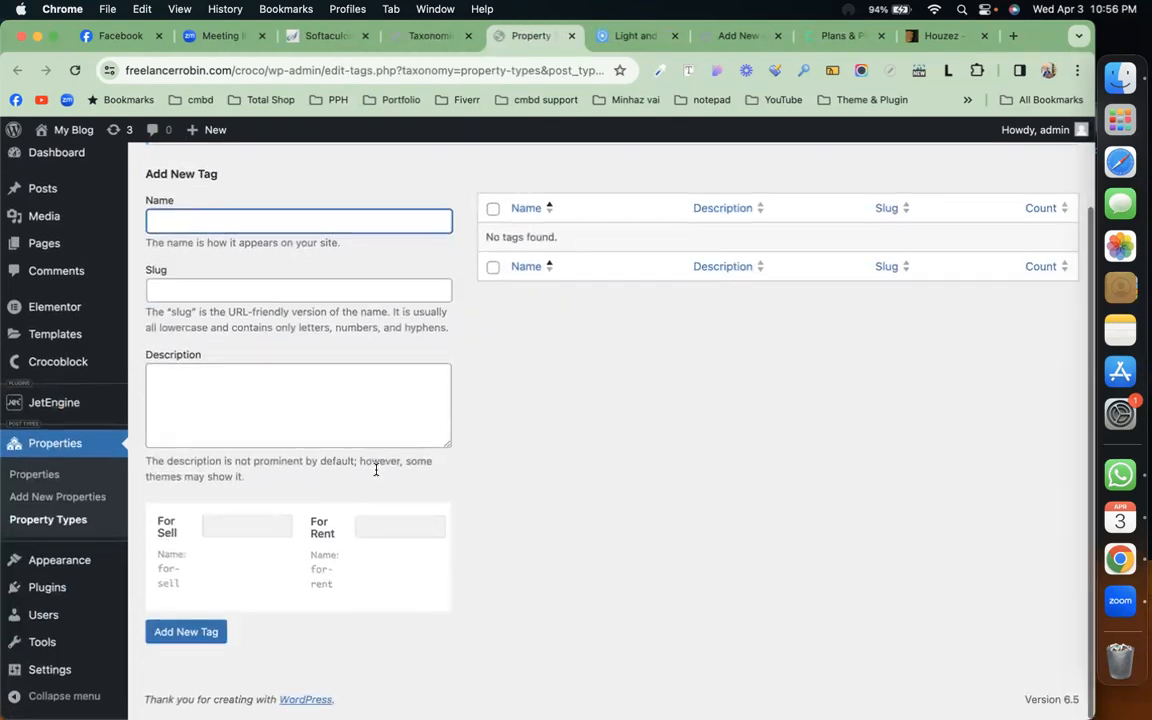
{"action": "left_click", "coordinate": [387, 531]}
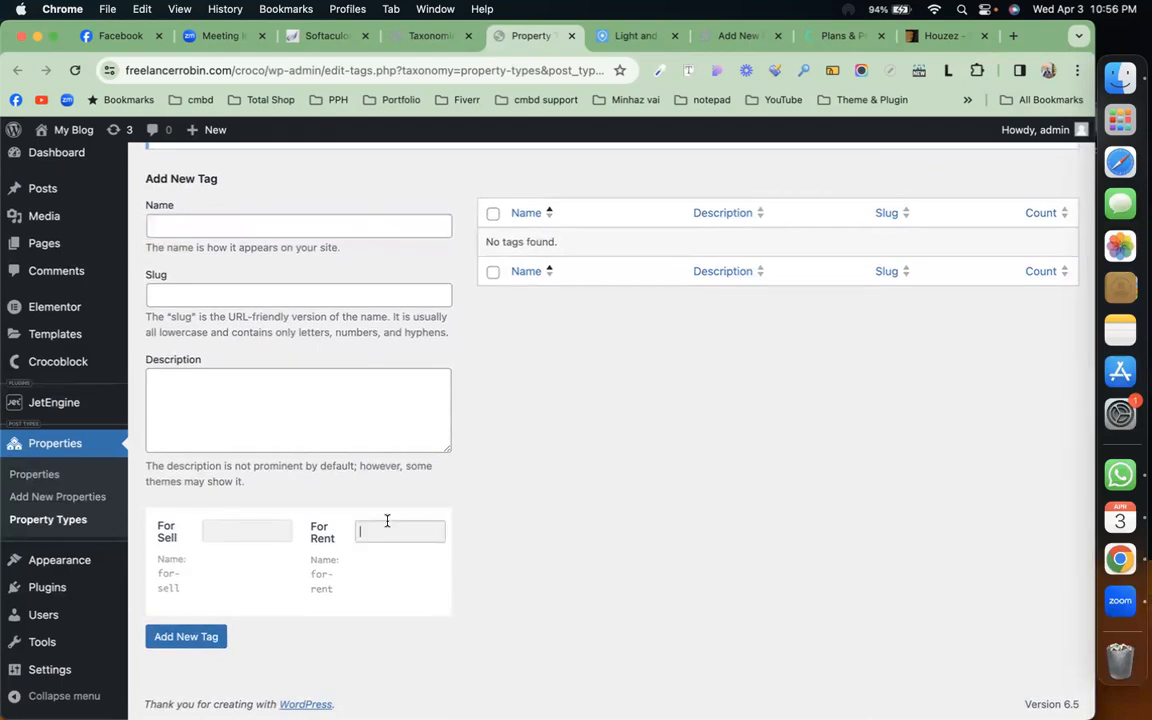
Delete the For Sell and For Rent meta fields from the Property Types taxonomy and save the update.
{"action": "left_click", "coordinate": [422, 35]}
{"action": "scroll", "coordinate": [553, 419], "scroll_direction": "down", "scroll_amount": 5}
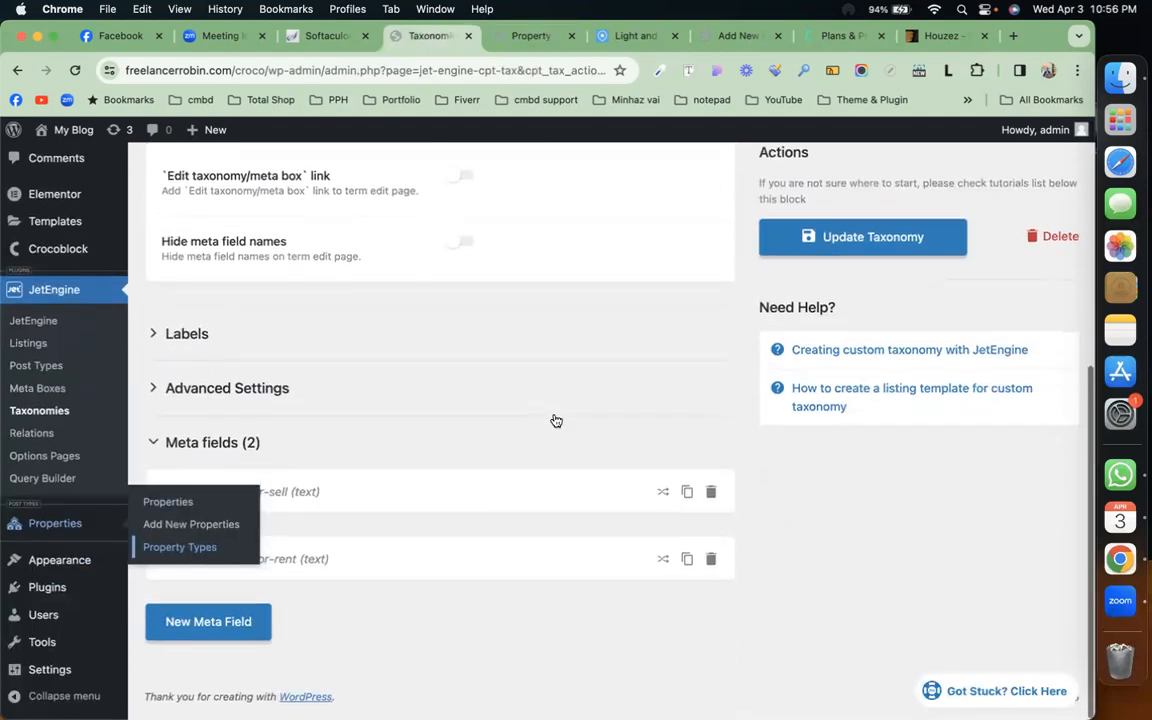
{"action": "left_click", "coordinate": [715, 501]}
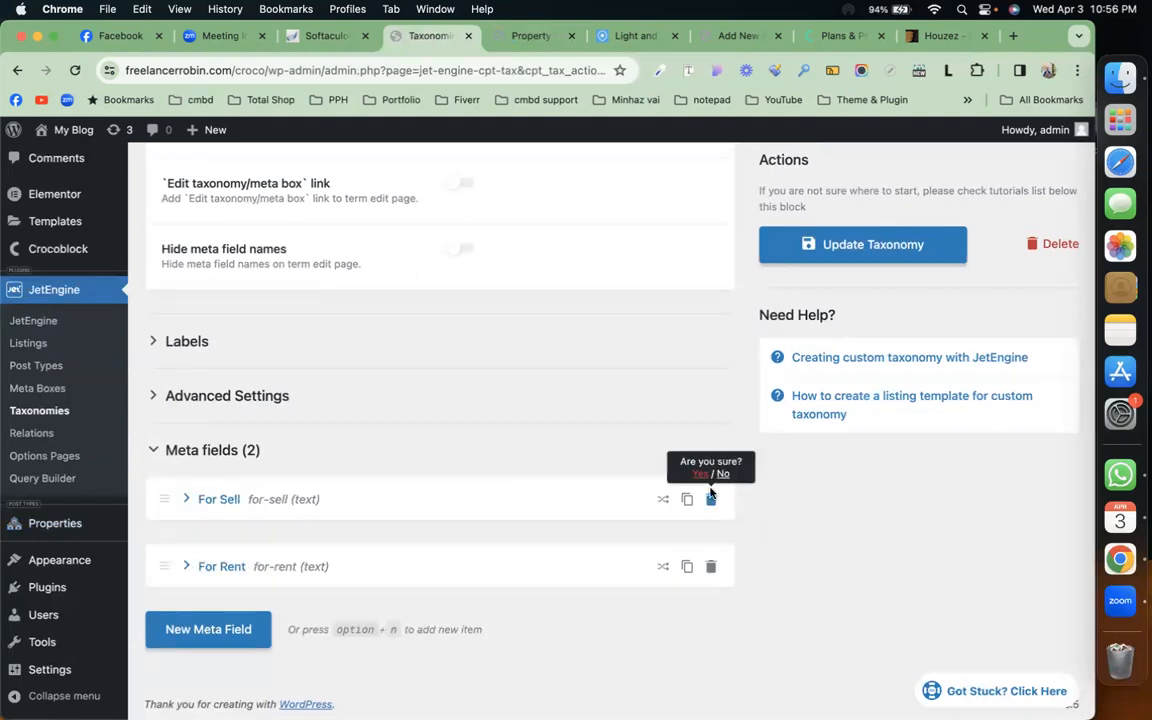
{"action": "left_click", "coordinate": [700, 474]}
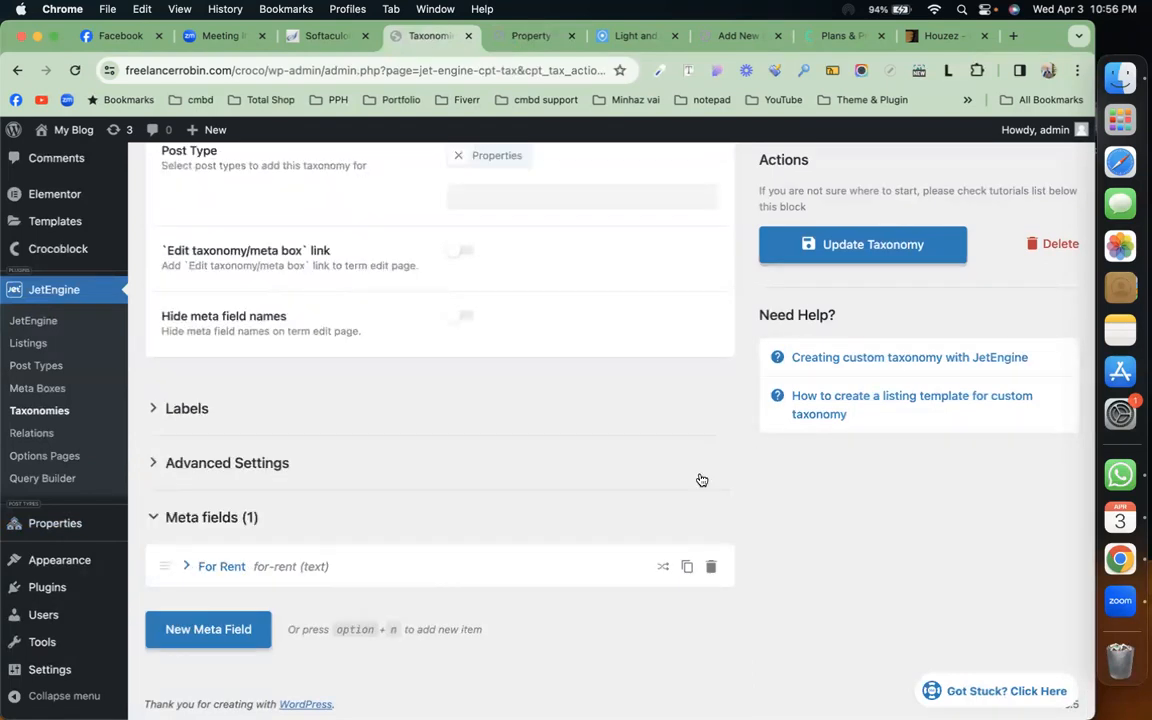
{"action": "left_click", "coordinate": [713, 568]}
{"action": "left_click", "coordinate": [700, 545]}
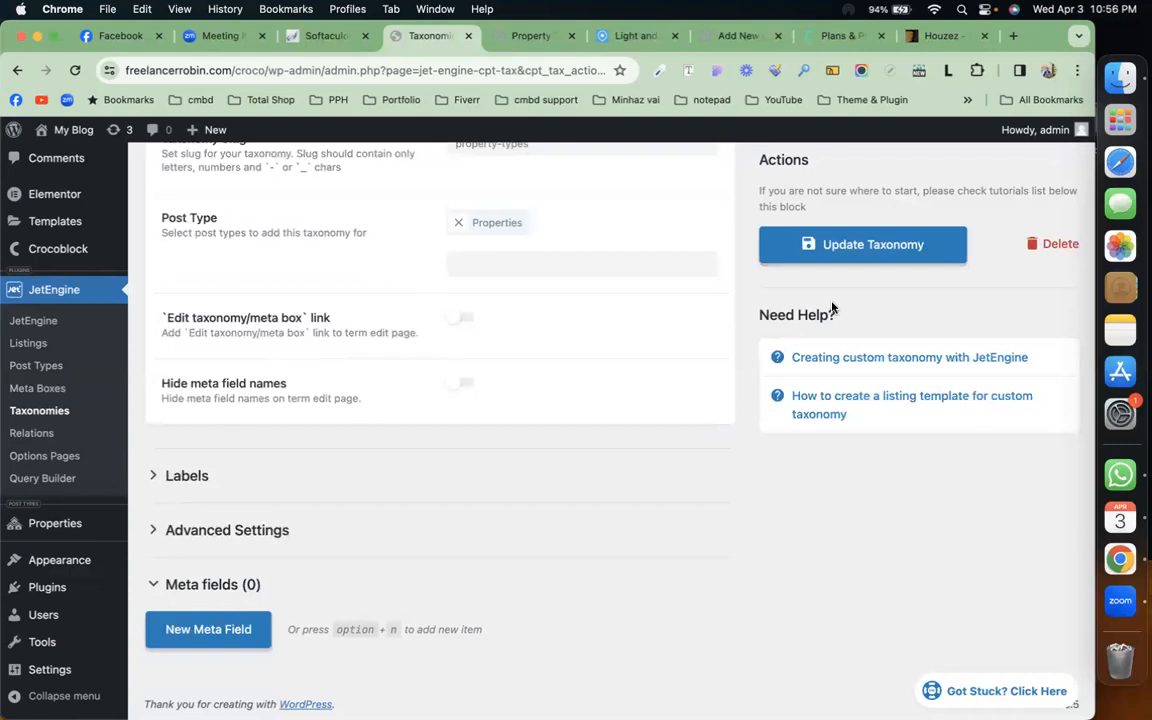
{"action": "left_click", "coordinate": [872, 245]}
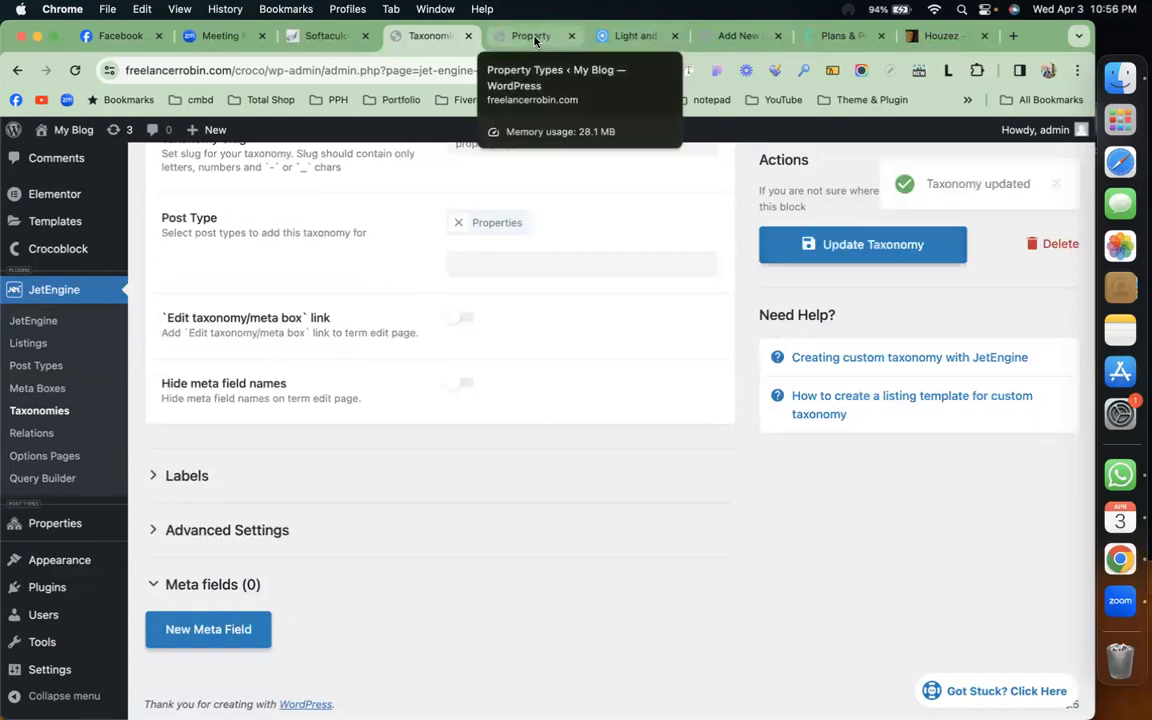
Return to the Property Types term page and reload it to check the form without the meta fields.
{"action": "left_click", "coordinate": [531, 36]}
{"action": "key", "text": "super+r"}
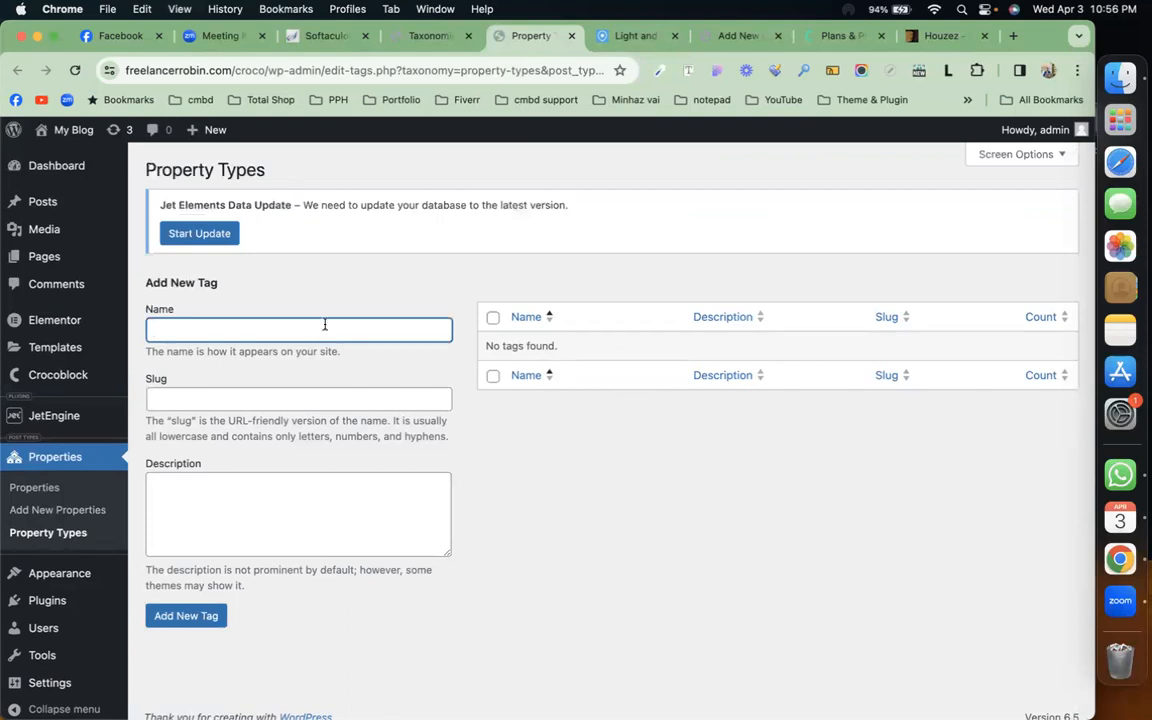
Add the terms For rent and For Sell to the Property Types taxonomy.
{"action": "left_click", "coordinate": [192, 620]}
{"action": "left_click", "coordinate": [283, 369]}
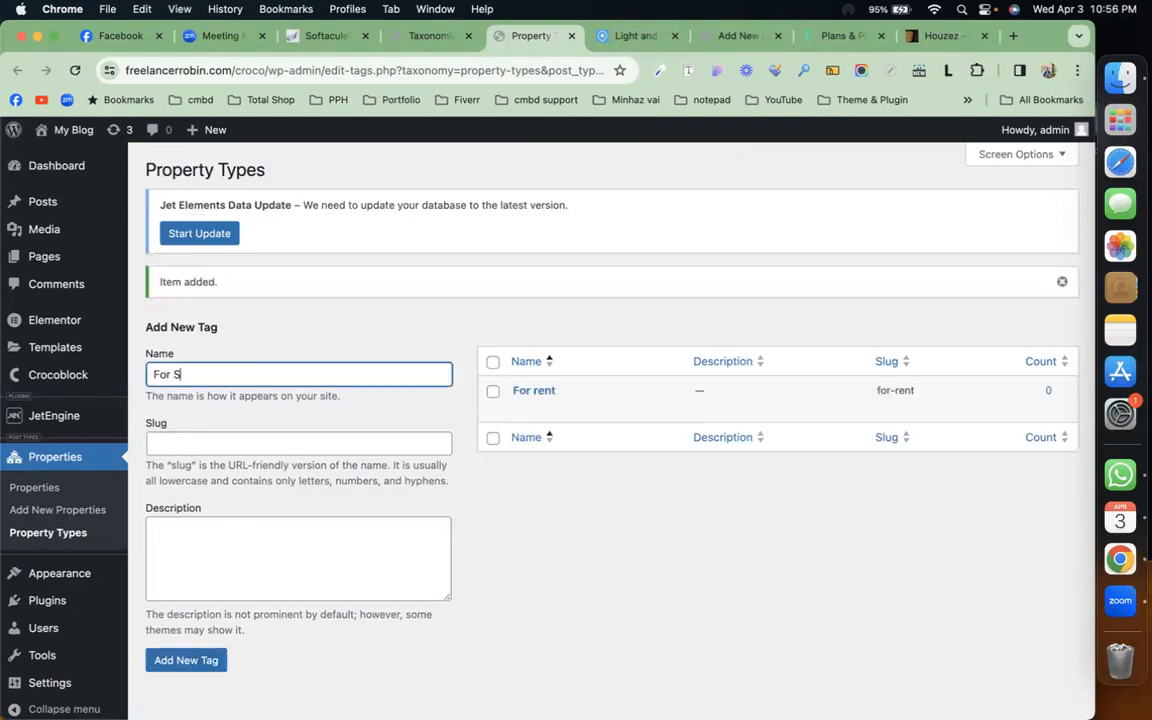
{"action": "type", "text": "For Sell"}
{"action": "left_click", "coordinate": [192, 662]}
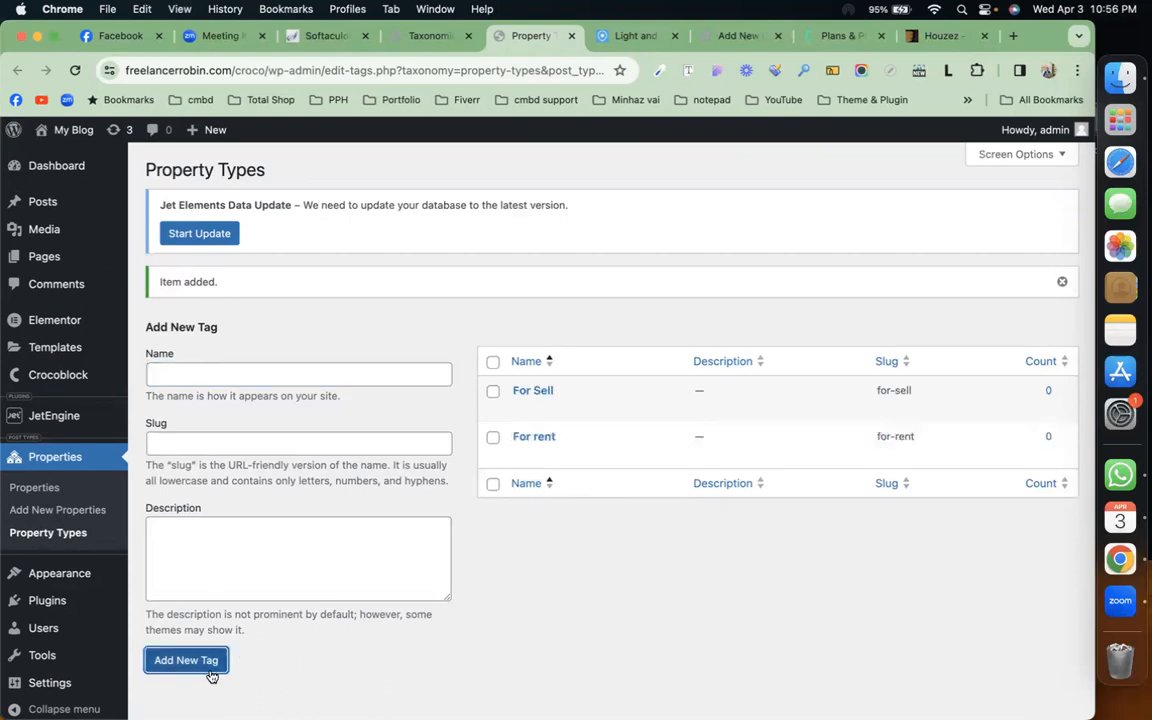
Compare the Houzez demo property's overview and address details with the site's taxonomy list and Property Types terms.
{"action": "left_click", "coordinate": [628, 37]}
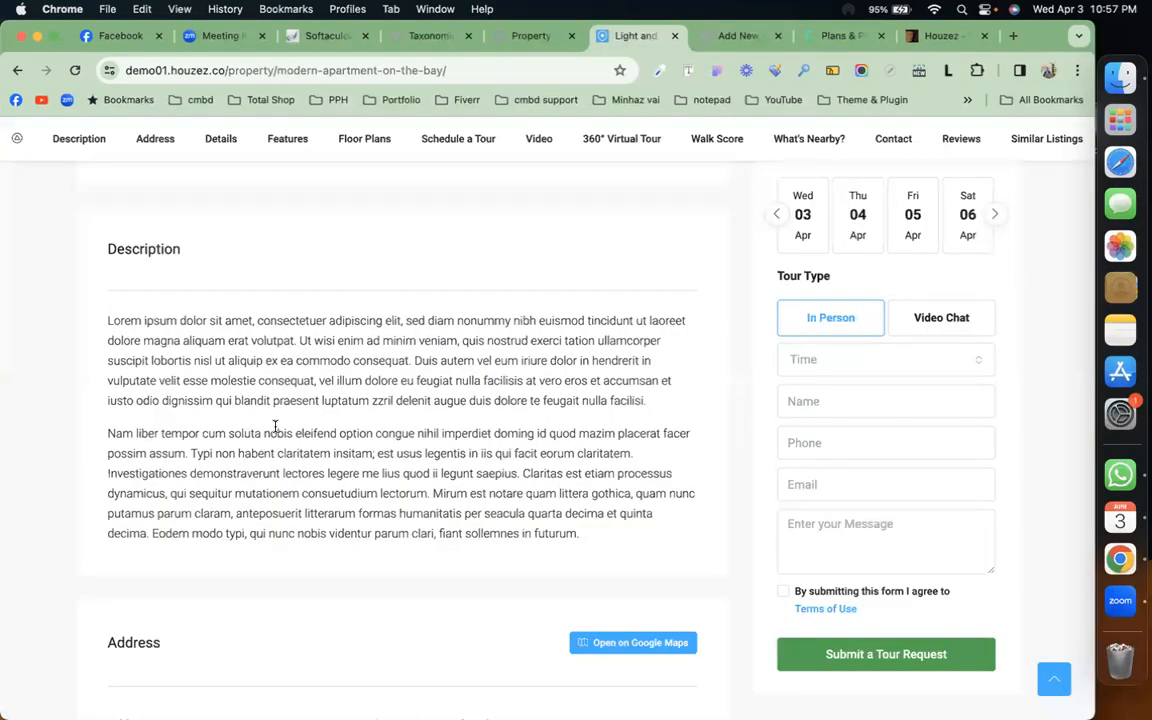
{"action": "scroll", "coordinate": [275, 426], "scroll_direction": "up", "scroll_amount": 5}
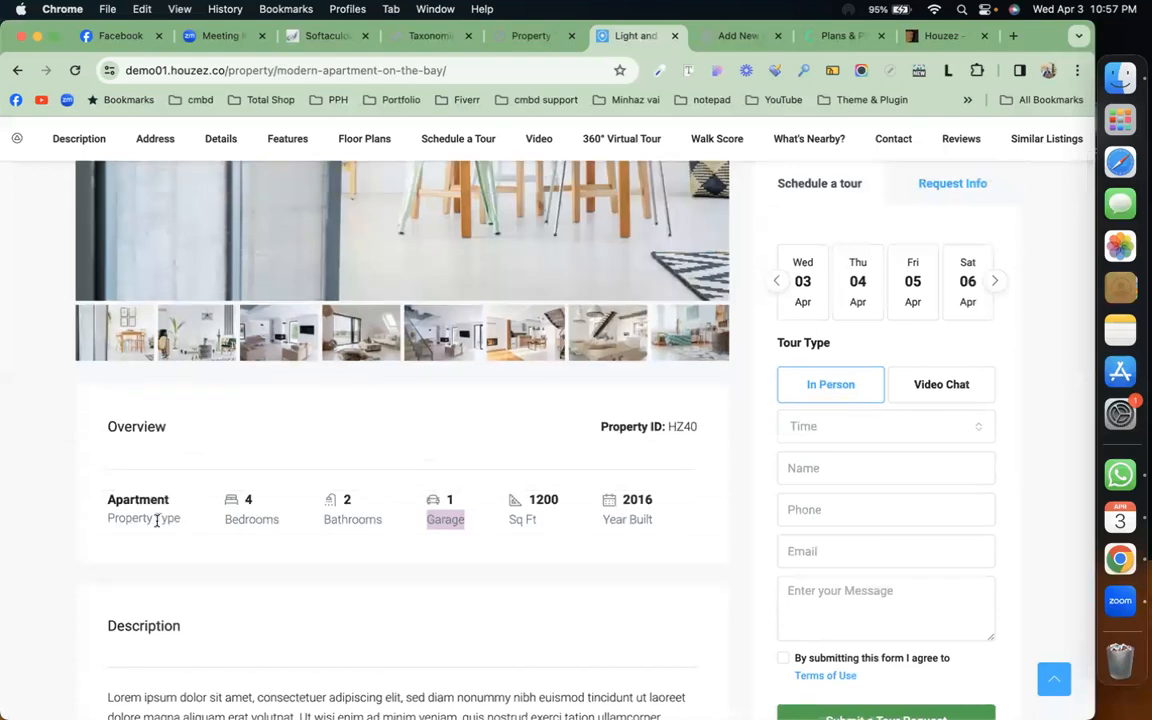
{"action": "left_click", "coordinate": [528, 36]}
{"action": "left_click", "coordinate": [426, 37]}
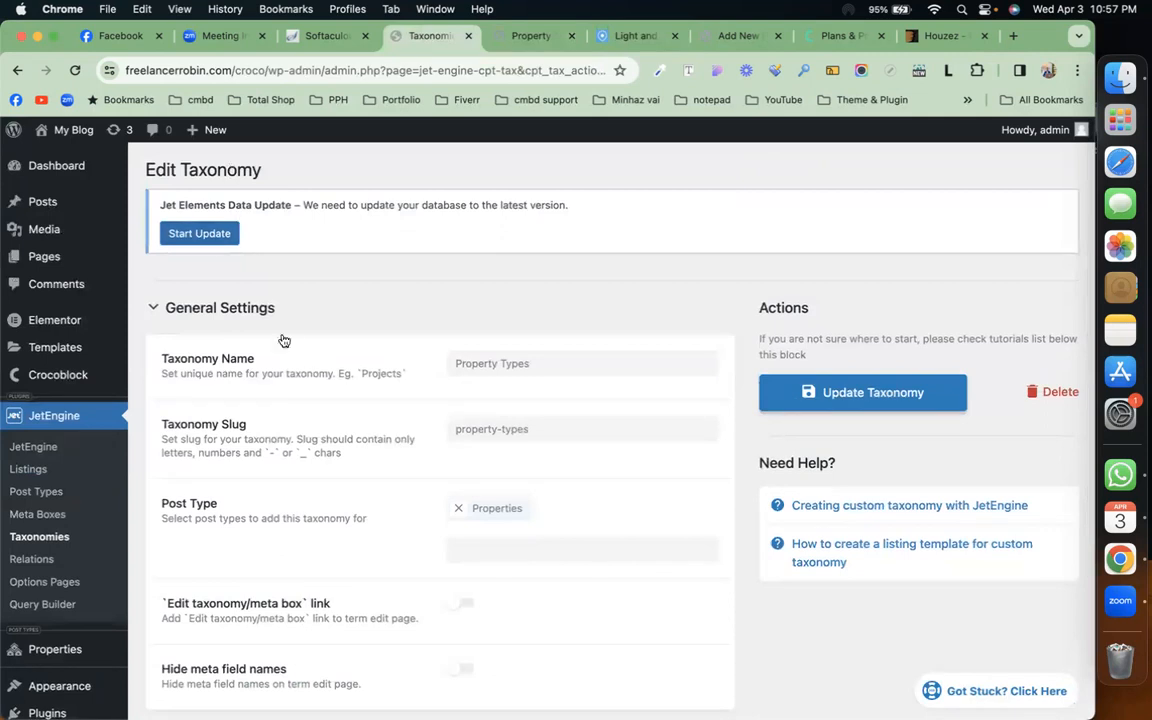
{"action": "left_click", "coordinate": [66, 538]}
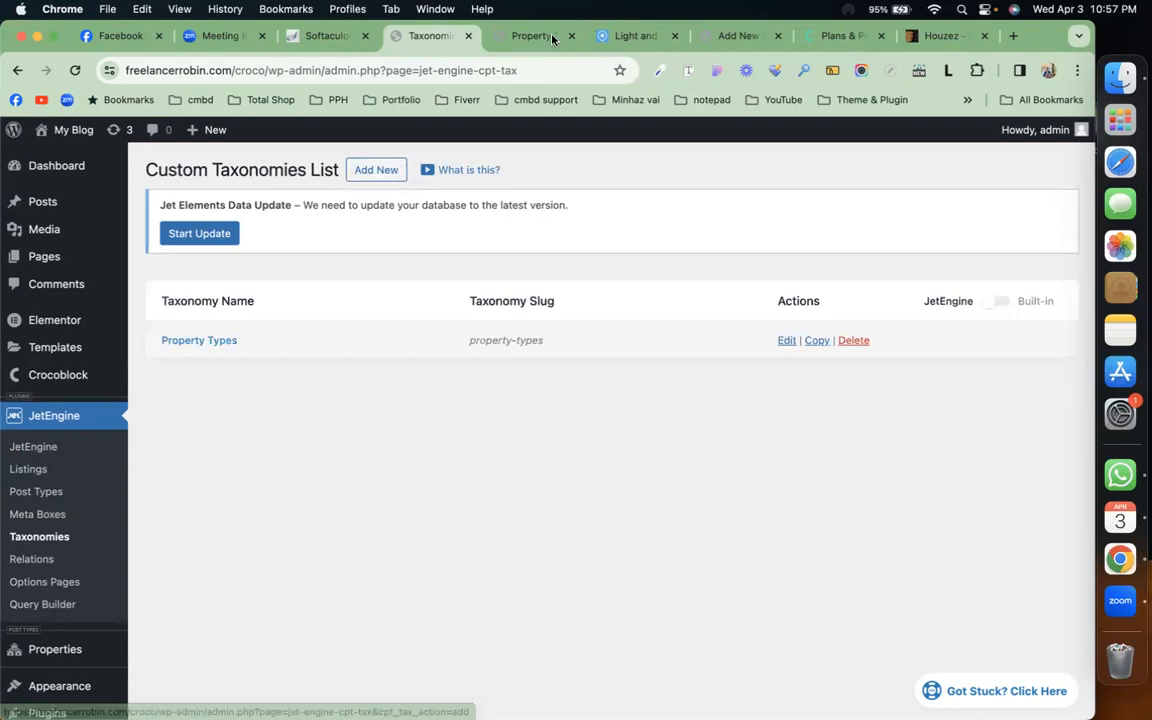
{"action": "left_click", "coordinate": [488, 37]}
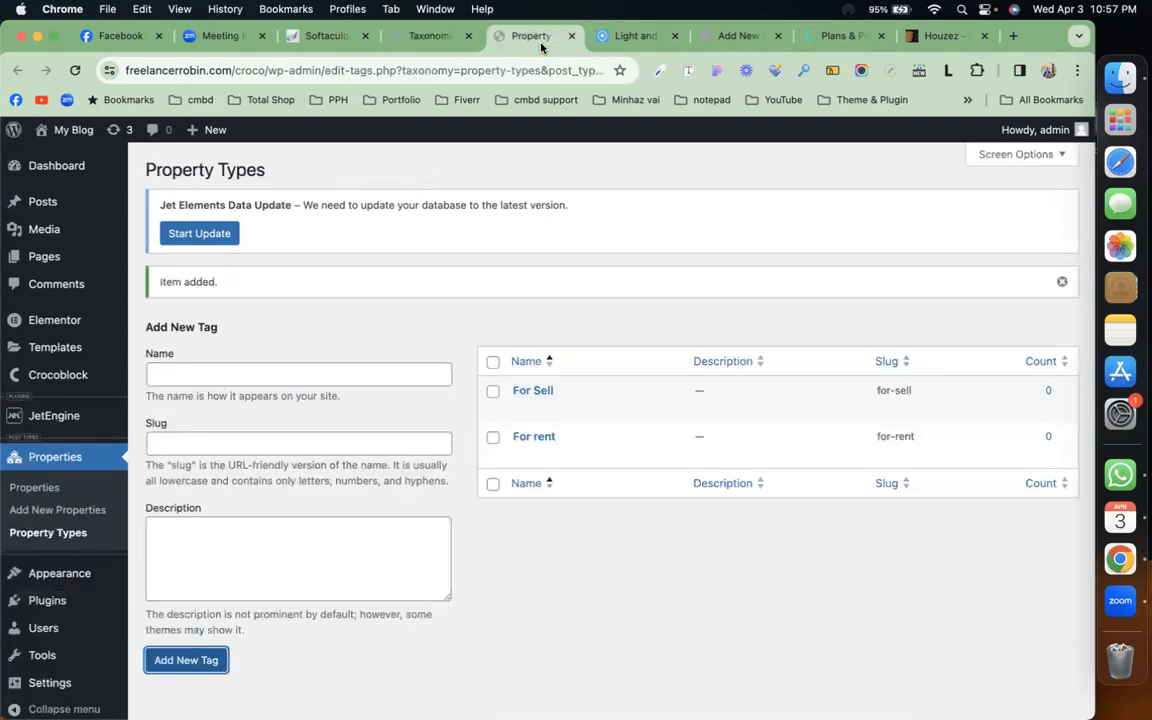
{"action": "left_click", "coordinate": [628, 36]}
{"action": "scroll", "coordinate": [509, 451], "scroll_direction": "down", "scroll_amount": 5}
{"action": "scroll", "coordinate": [561, 499], "scroll_direction": "down", "scroll_amount": 5}
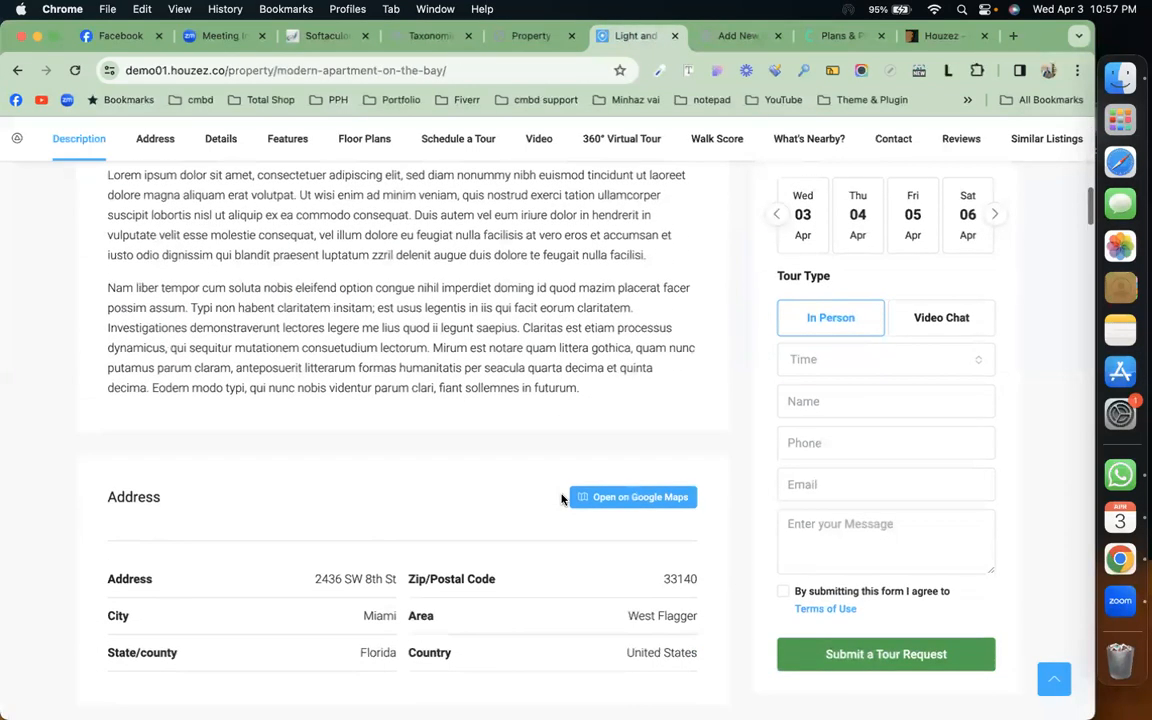
{"action": "scroll", "coordinate": [561, 499], "scroll_direction": "up", "scroll_amount": 10}
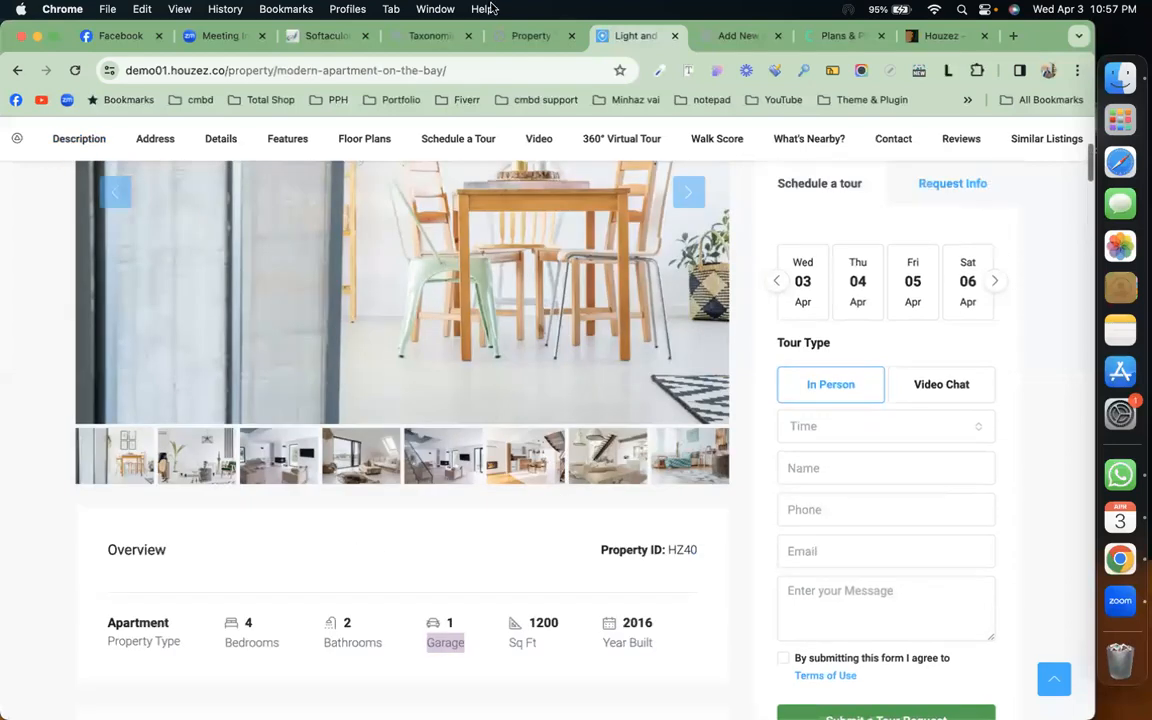
Run the pending Jet Elements database update on the WordPress site.
{"action": "left_click", "coordinate": [402, 32]}
{"action": "left_click", "coordinate": [219, 239]}
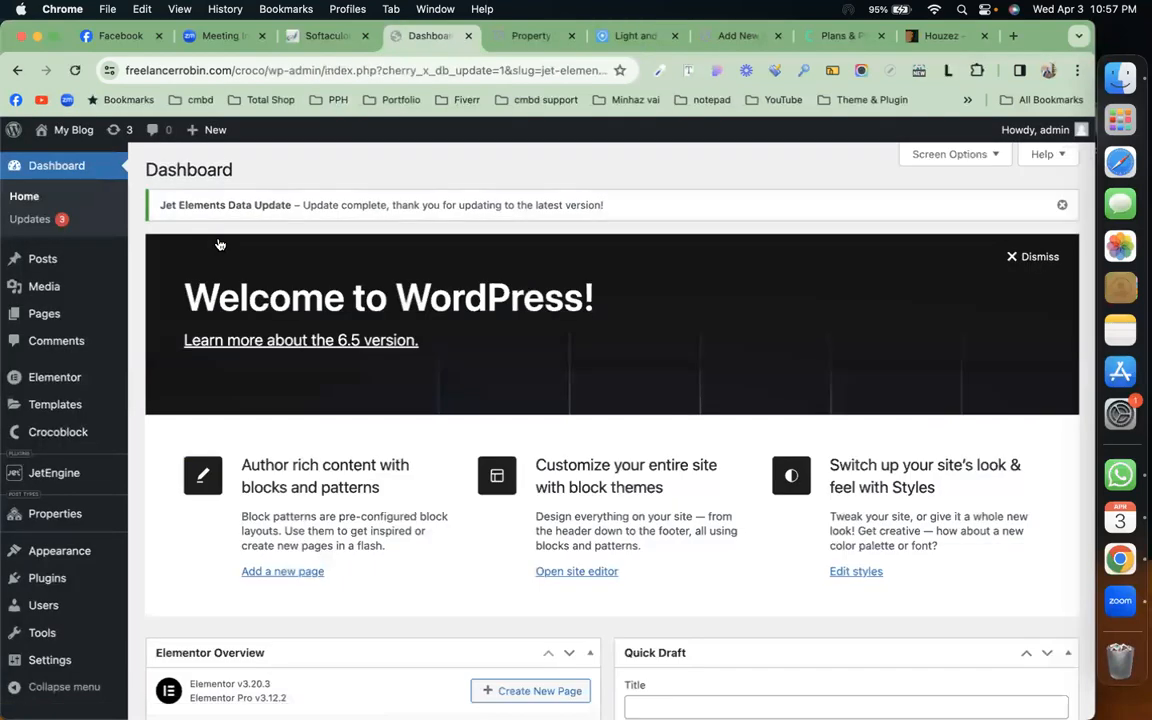
{"action": "scroll", "coordinate": [219, 244], "scroll_direction": "down", "scroll_amount": 10}
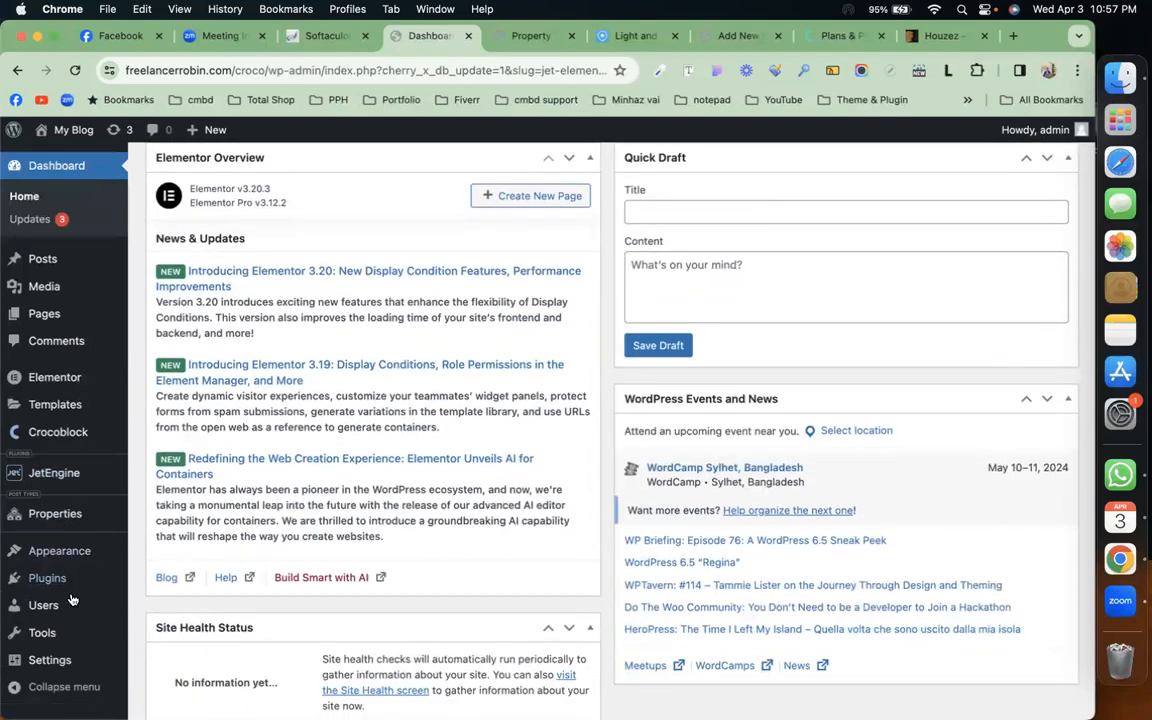
Start a new JetEngine custom taxonomy and name it "property features".
{"action": "mouse_move", "coordinate": [73, 612]}
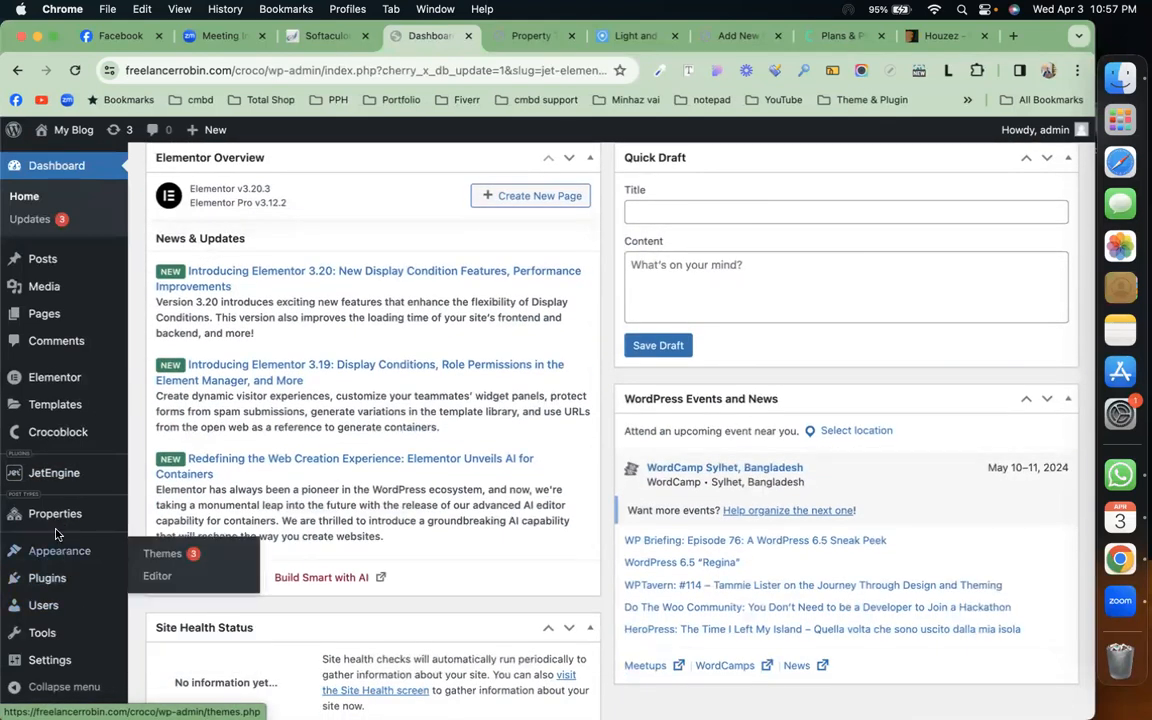
{"action": "mouse_move", "coordinate": [50, 520]}
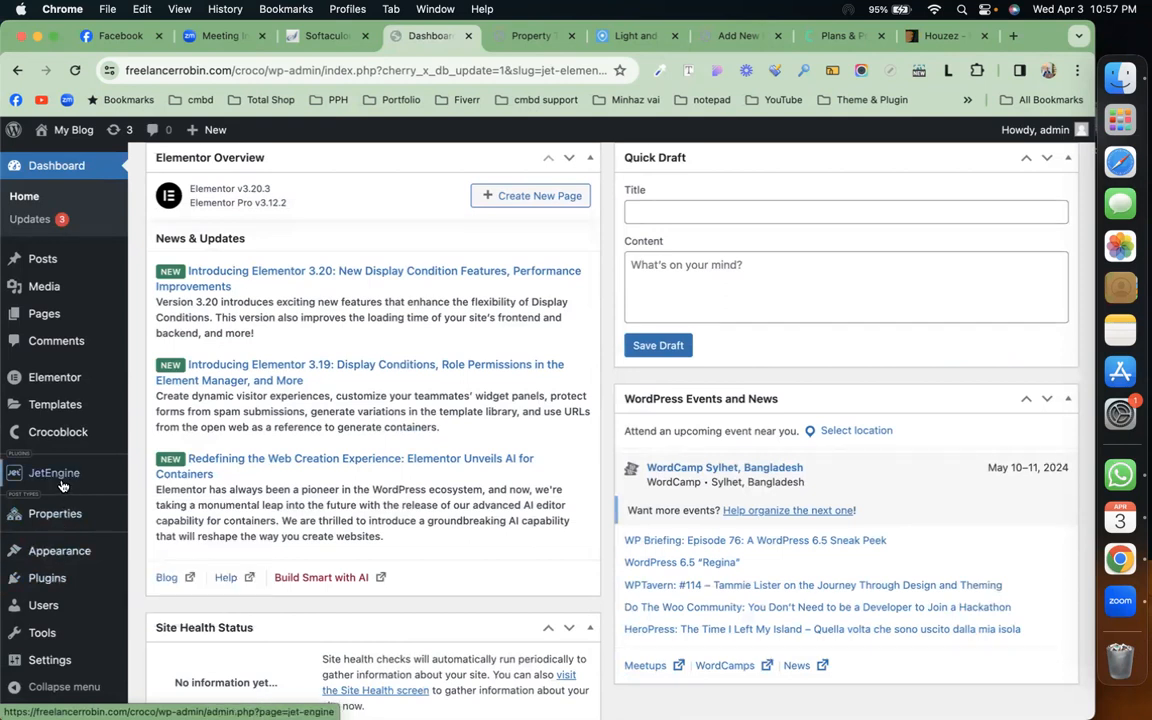
{"action": "mouse_move", "coordinate": [54, 473]}
{"action": "left_click", "coordinate": [170, 567]}
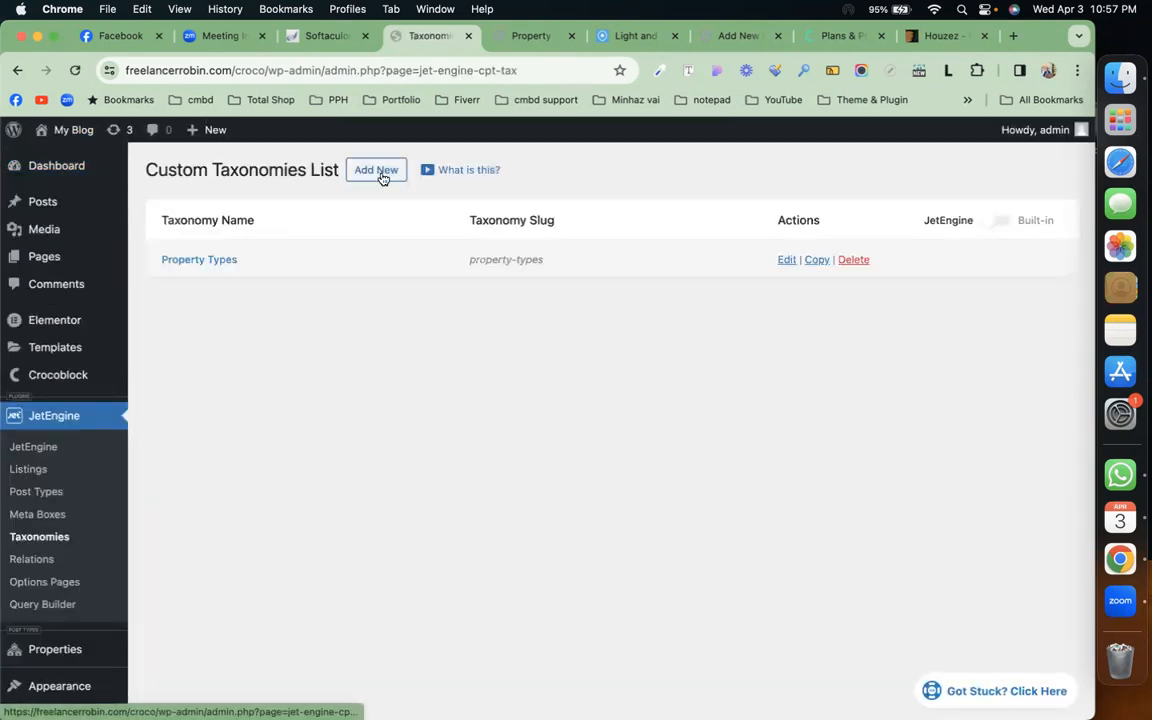
{"action": "left_click", "coordinate": [382, 176]}
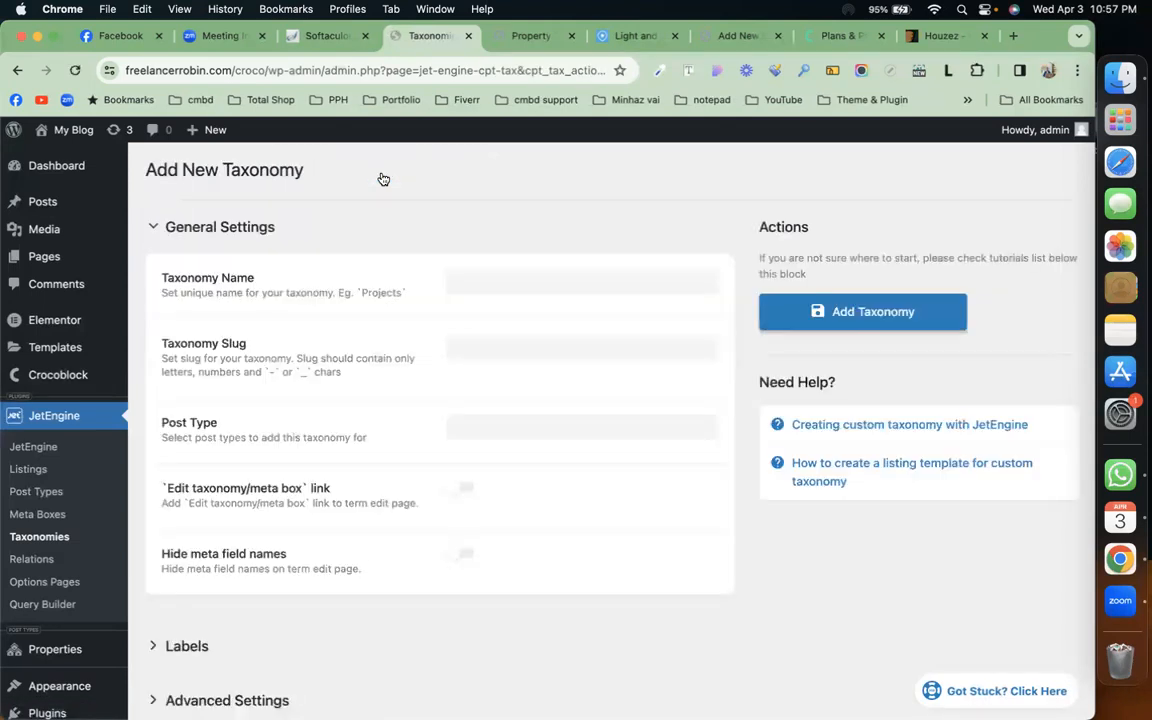
{"action": "left_click", "coordinate": [488, 282]}
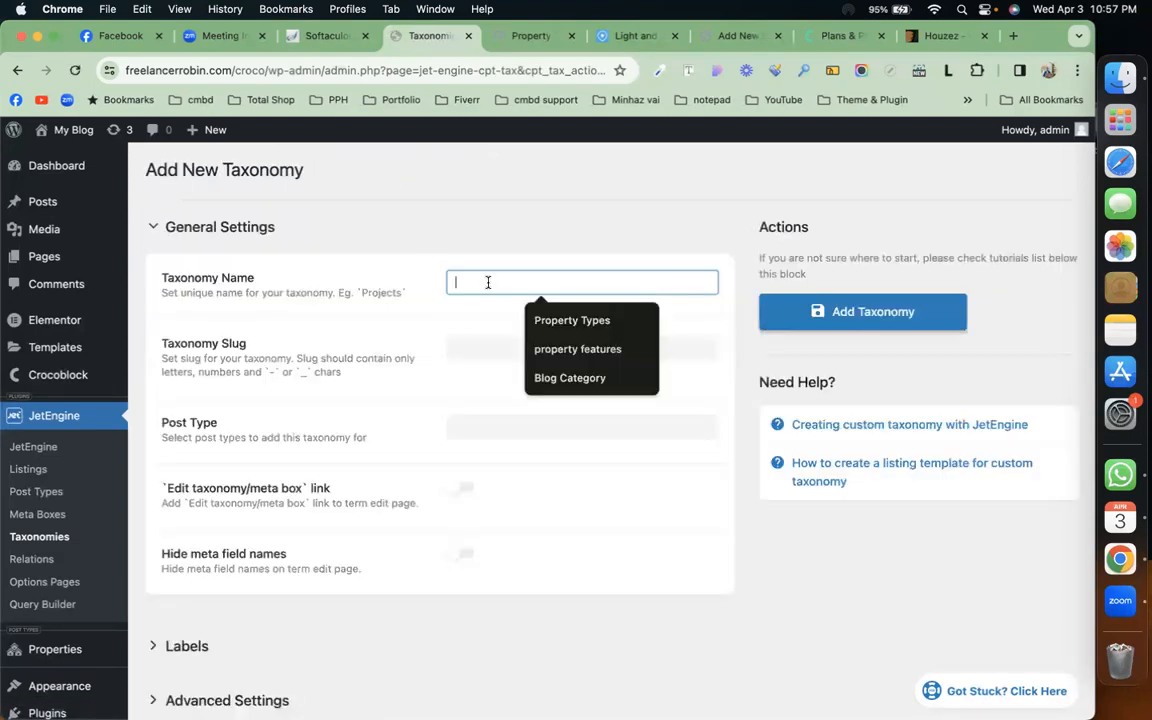
{"action": "left_click", "coordinate": [550, 349]}
{"action": "scroll", "coordinate": [552, 360], "scroll_direction": "down", "scroll_amount": 4}
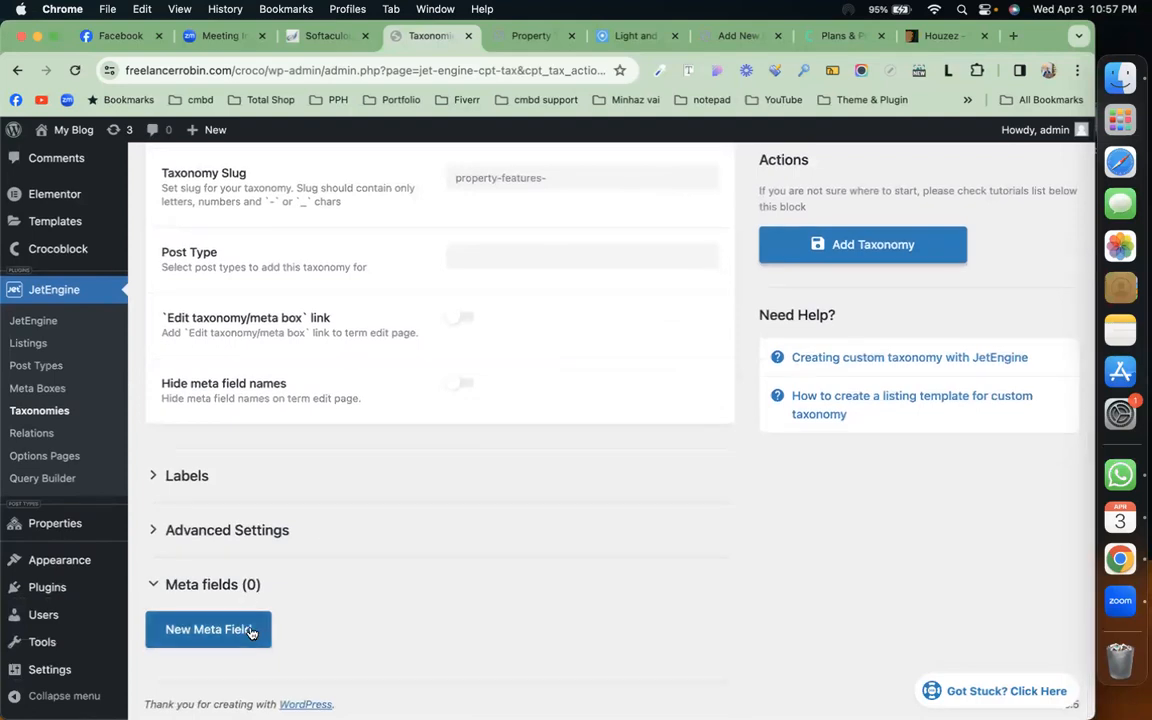
{"action": "left_click", "coordinate": [252, 631]}
{"action": "scroll", "coordinate": [249, 560], "scroll_direction": "down", "scroll_amount": 3}
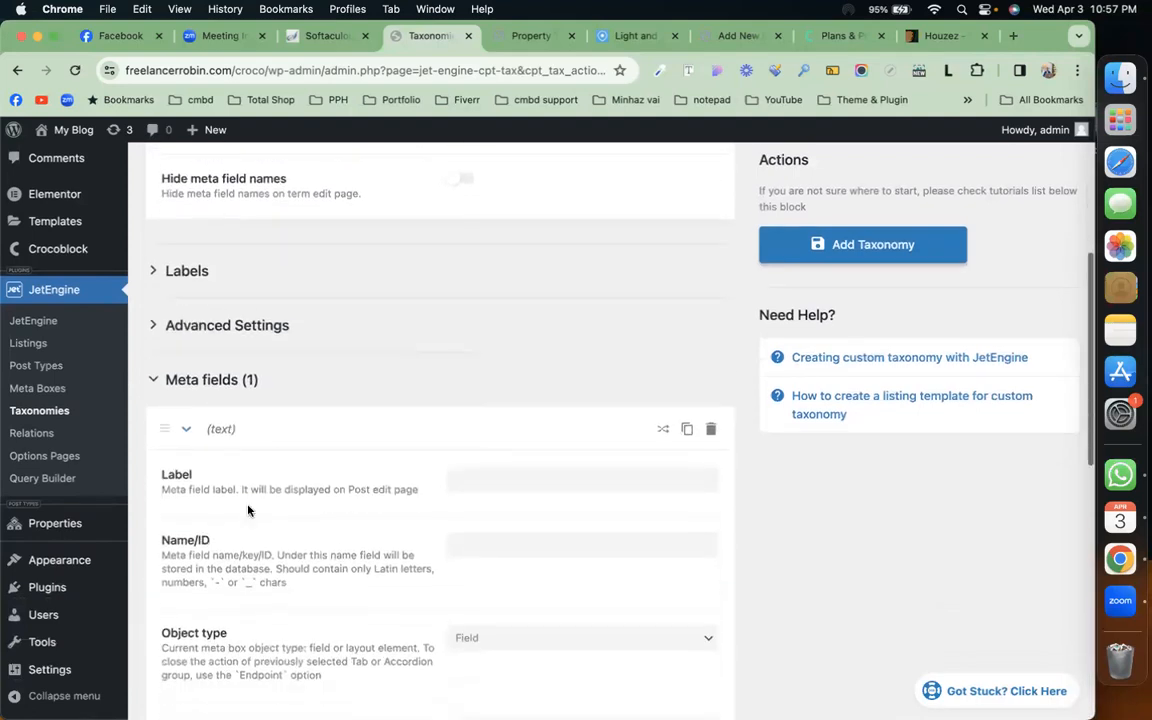
{"action": "left_click", "coordinate": [711, 428]}
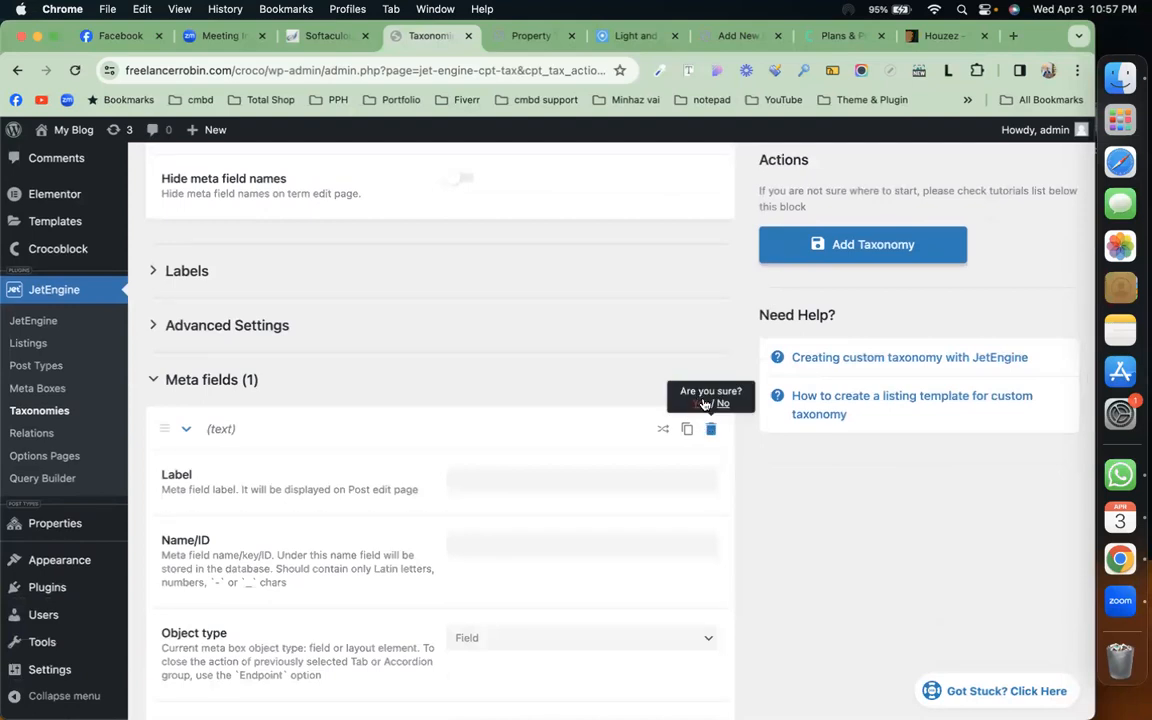
{"action": "left_click", "coordinate": [704, 404]}
Assign the property features taxonomy to the Properties post type and save it as a new taxonomy.
{"action": "left_click", "coordinate": [766, 238]}
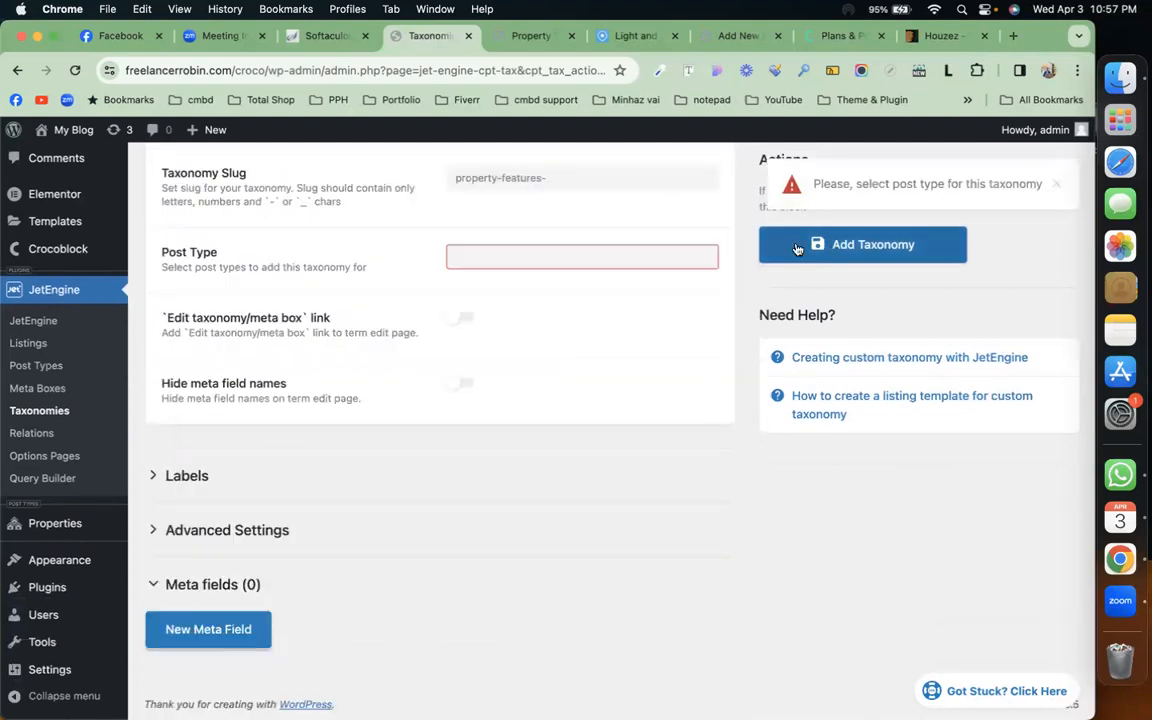
{"action": "left_click", "coordinate": [597, 254]}
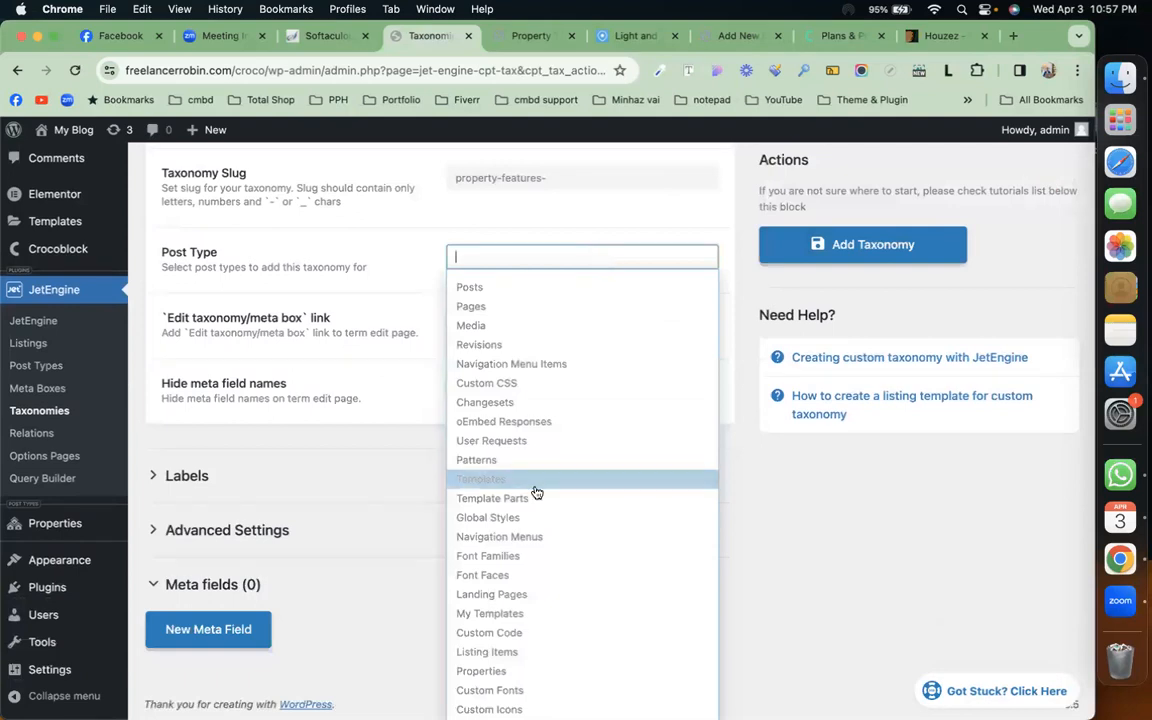
{"action": "left_click", "coordinate": [541, 662]}
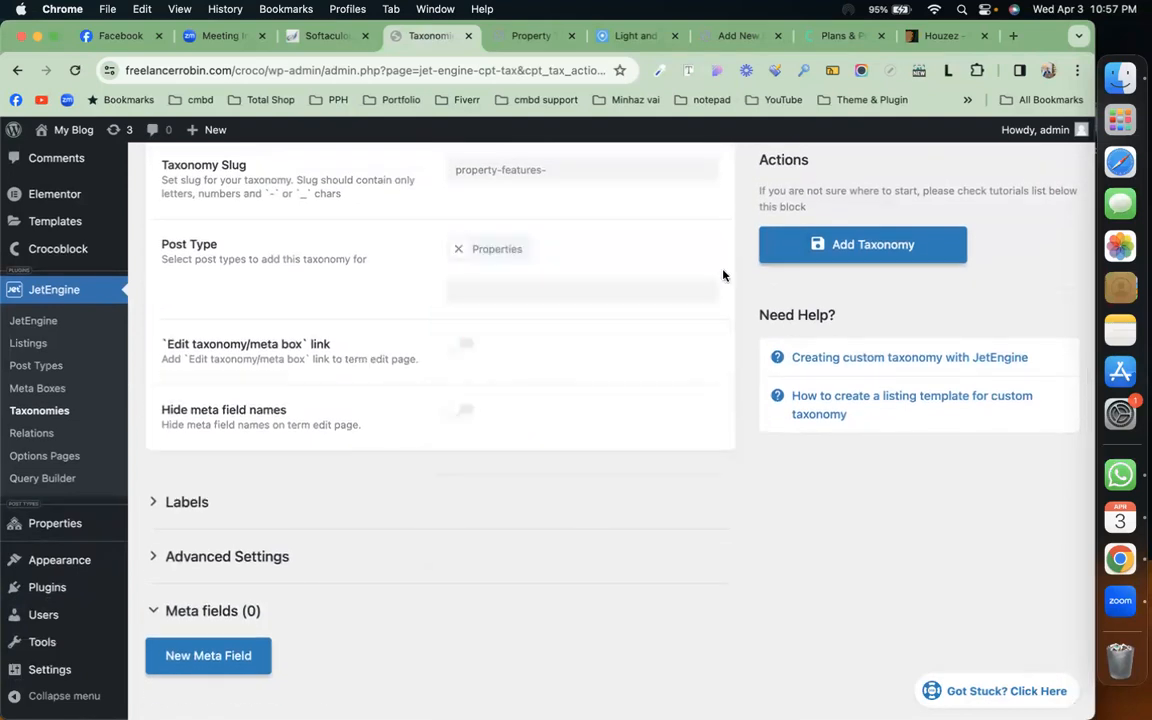
{"action": "left_click", "coordinate": [812, 244]}
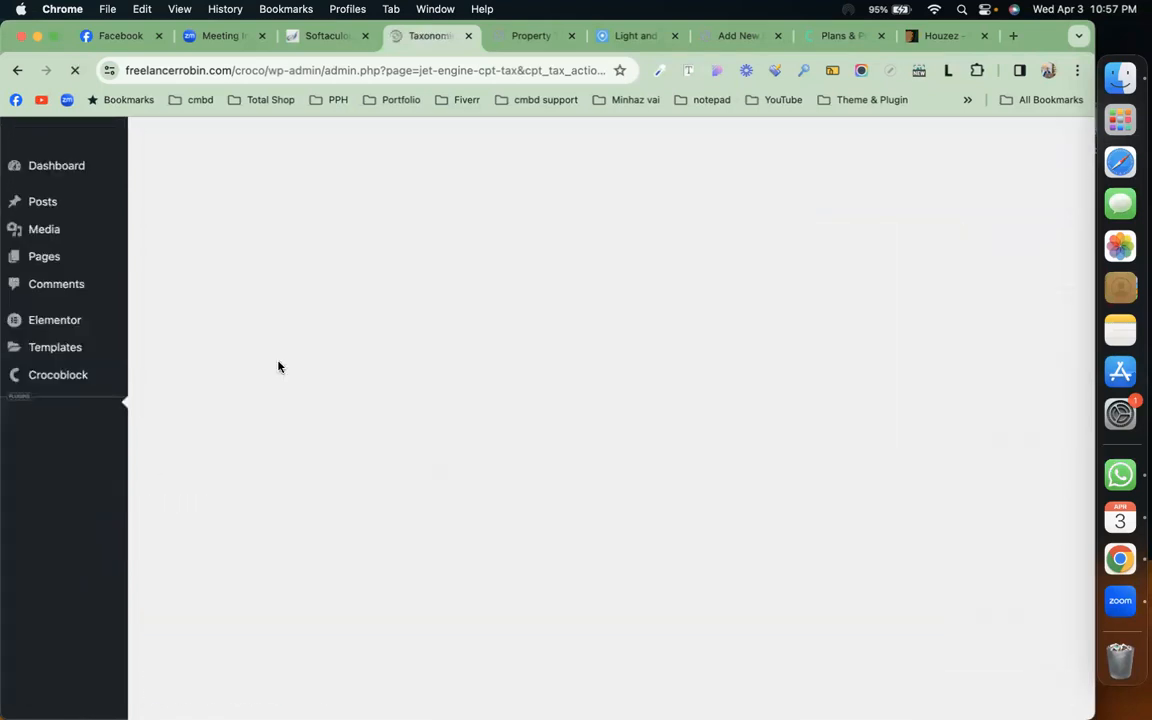
Add the terms "Swimming pool", "wooden flooor" and "Air condition" to the property features taxonomy.
{"action": "mouse_move", "coordinate": [62, 656]}
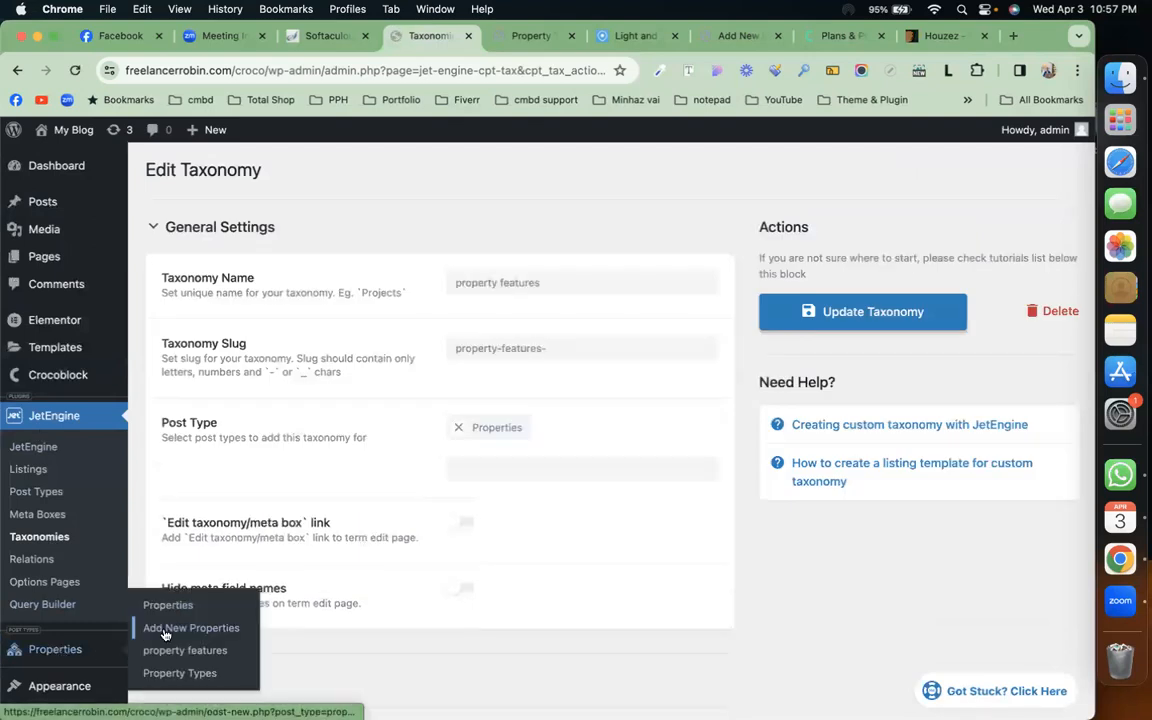
{"action": "left_click", "coordinate": [206, 656]}
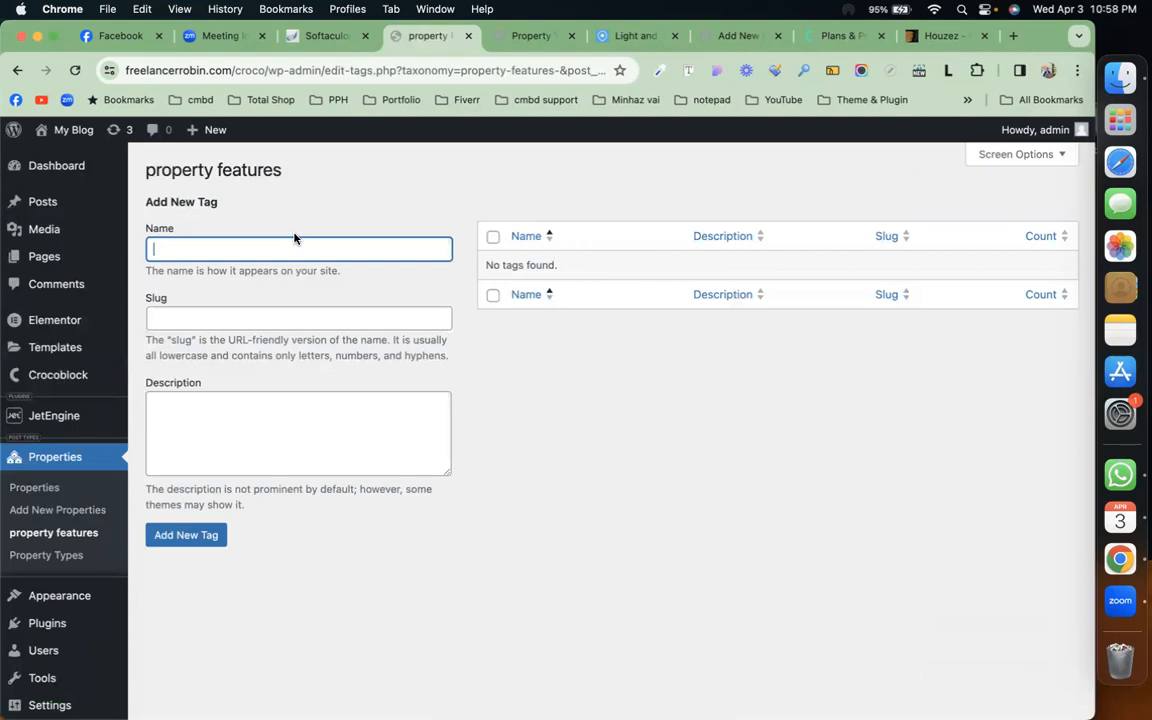
{"action": "type", "text": "Swimming pool"}
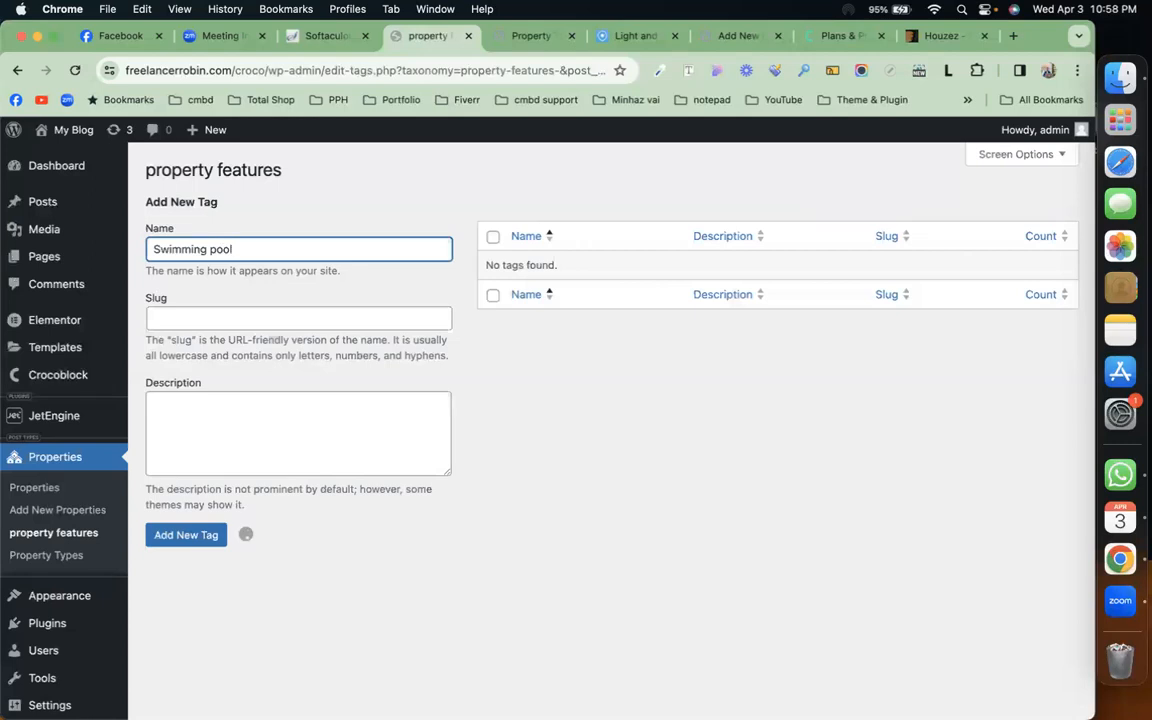
{"action": "key", "text": "Return"}
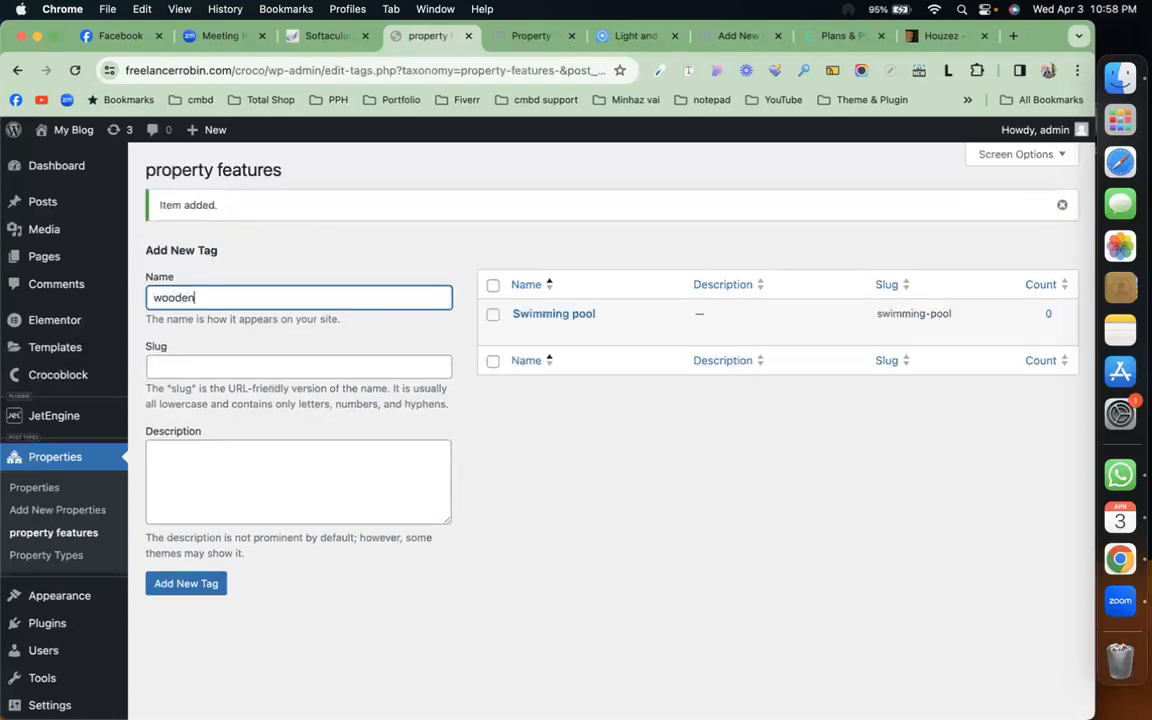
{"action": "type", "text": "wooden flooor"}
{"action": "key", "text": "Return"}
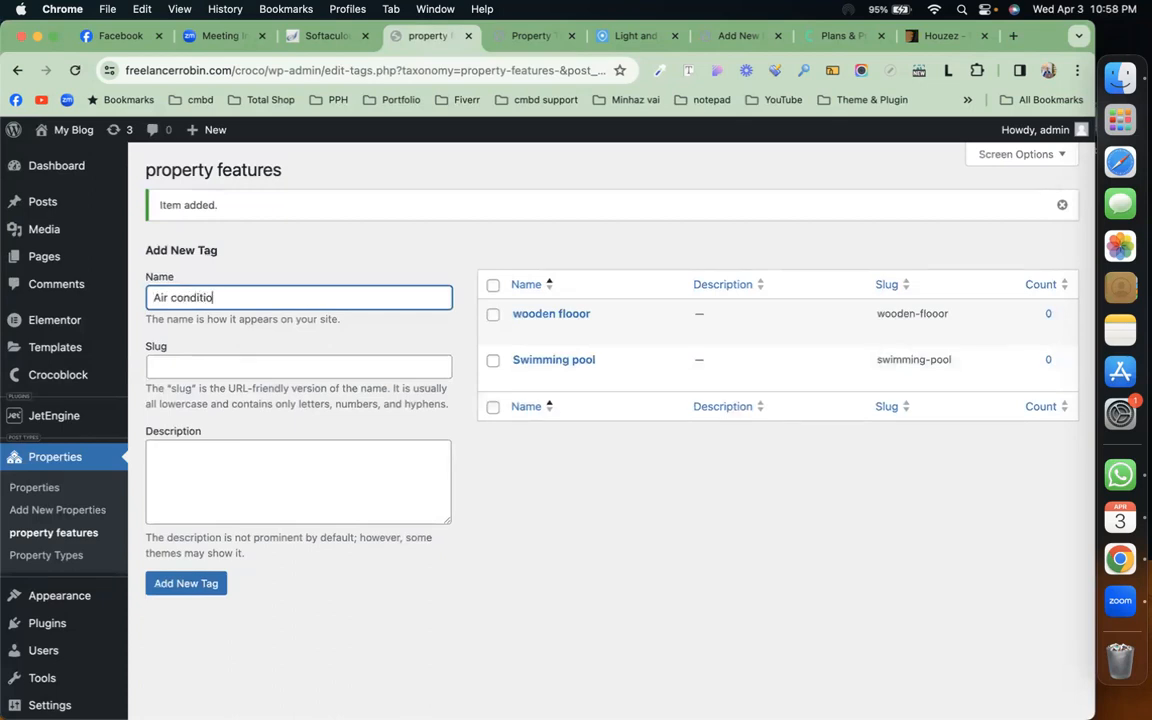
{"action": "key", "text": "Return"}
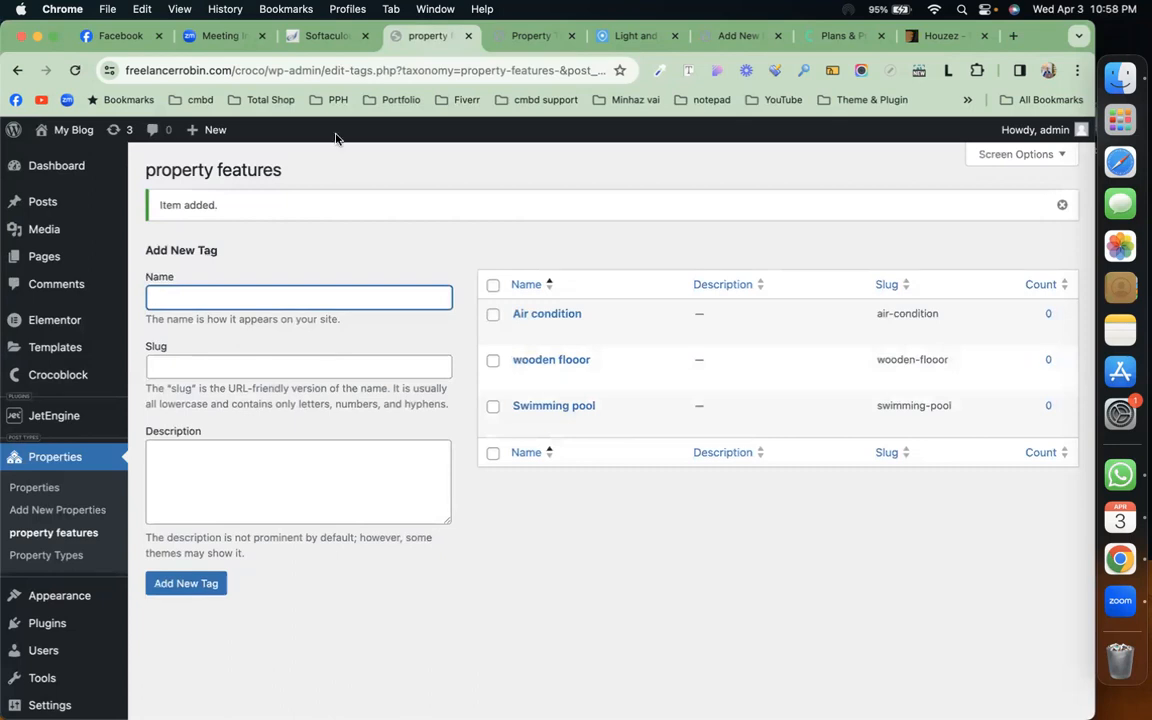
Reload the new property form and check its property features and Property Types boxes.
{"action": "left_click", "coordinate": [740, 35]}
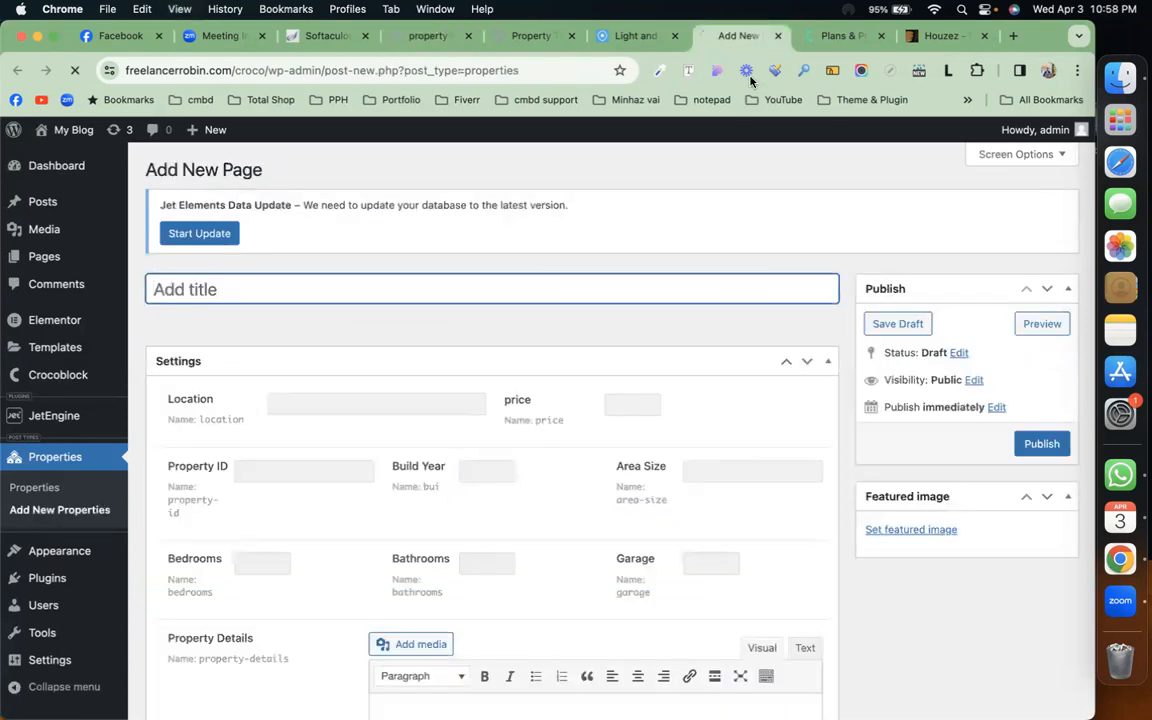
{"action": "scroll", "coordinate": [820, 393], "scroll_direction": "down", "scroll_amount": 3}
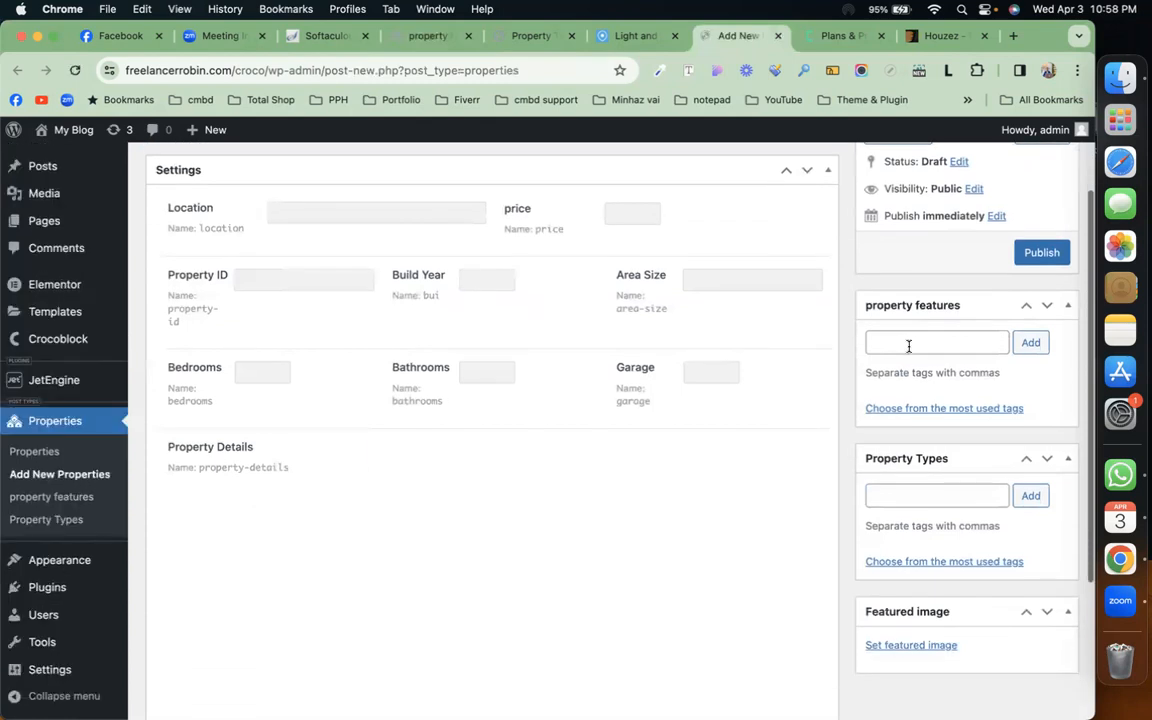
{"action": "left_click", "coordinate": [931, 493]}
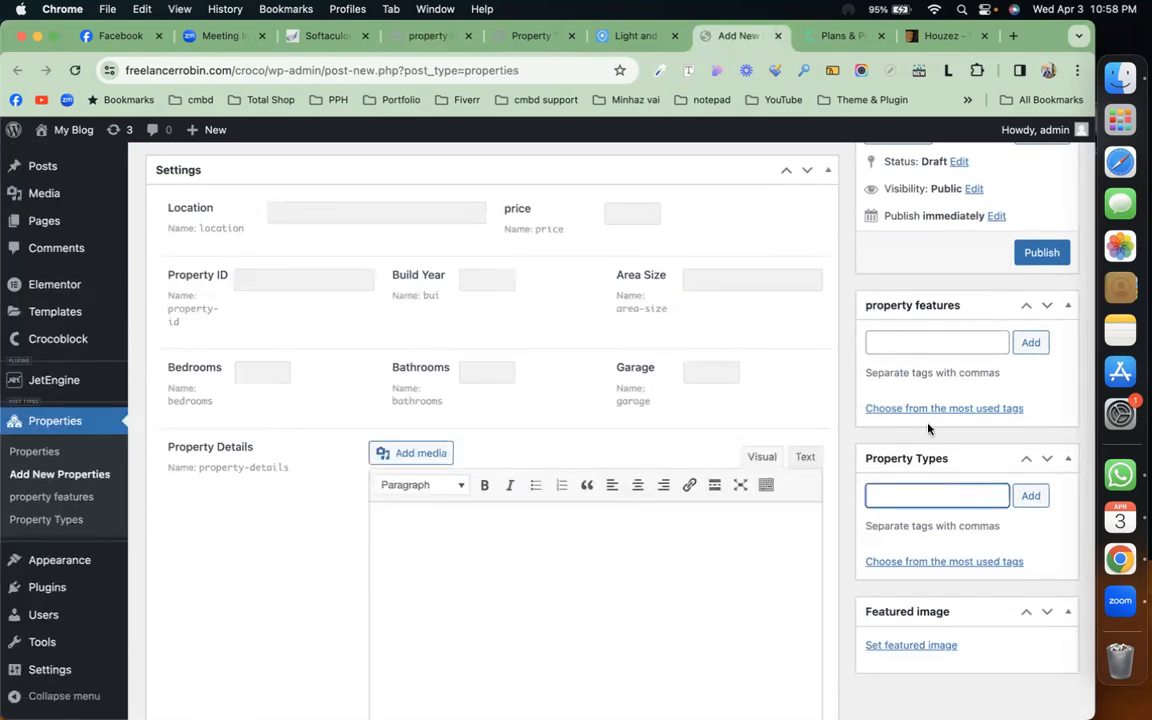
{"action": "scroll", "coordinate": [928, 428], "scroll_direction": "up", "scroll_amount": 3}
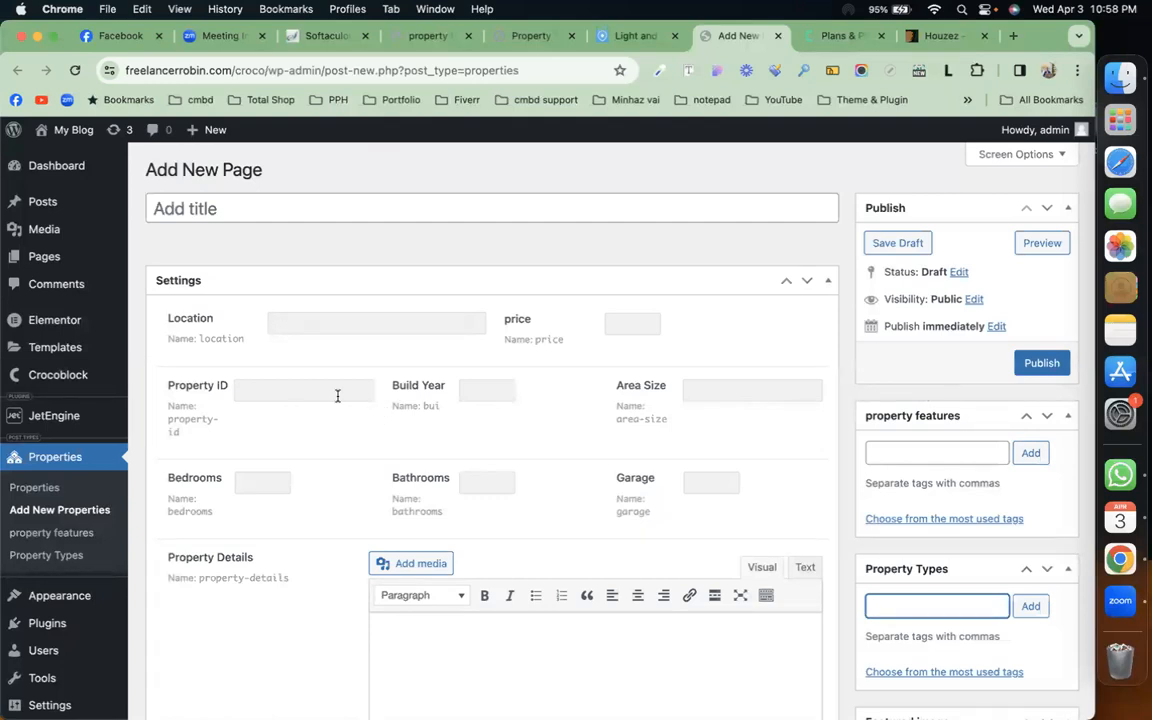
Copy the listing title "Light And Modern Apartment" from the Houzez demo page into the new property's title.
{"action": "left_click", "coordinate": [285, 203]}
{"action": "left_click", "coordinate": [637, 36]}
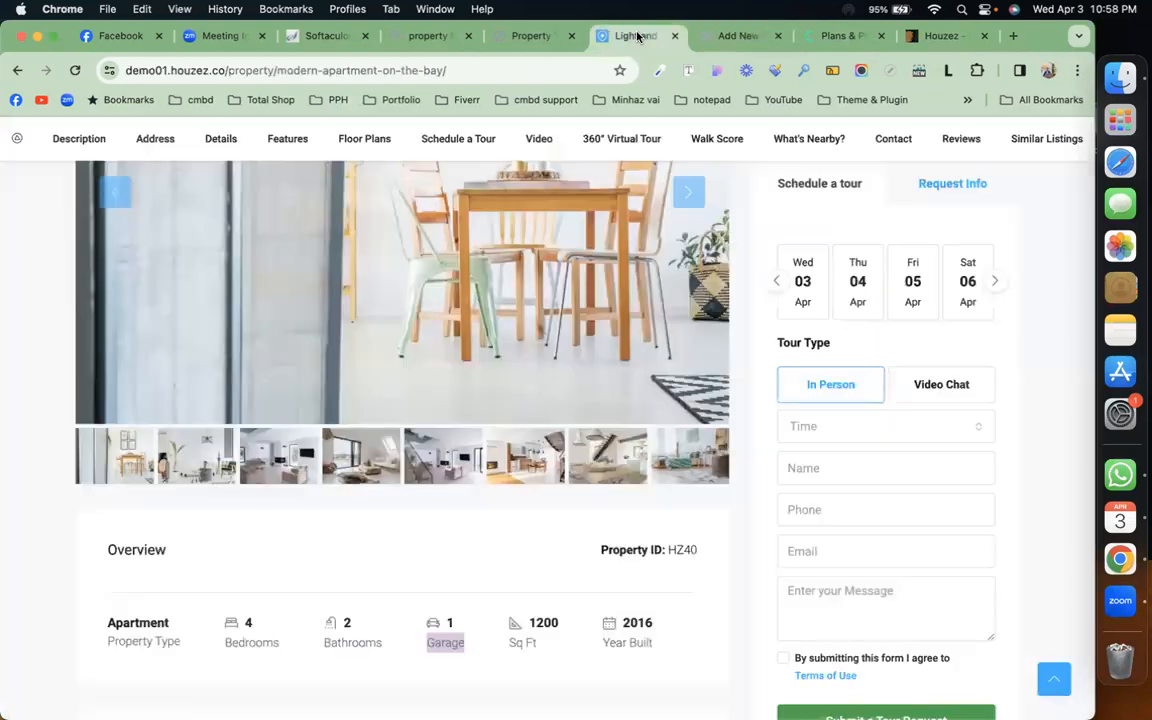
{"action": "scroll", "coordinate": [399, 266], "scroll_direction": "up", "scroll_amount": 4}
{"action": "double_click", "coordinate": [340, 264]}
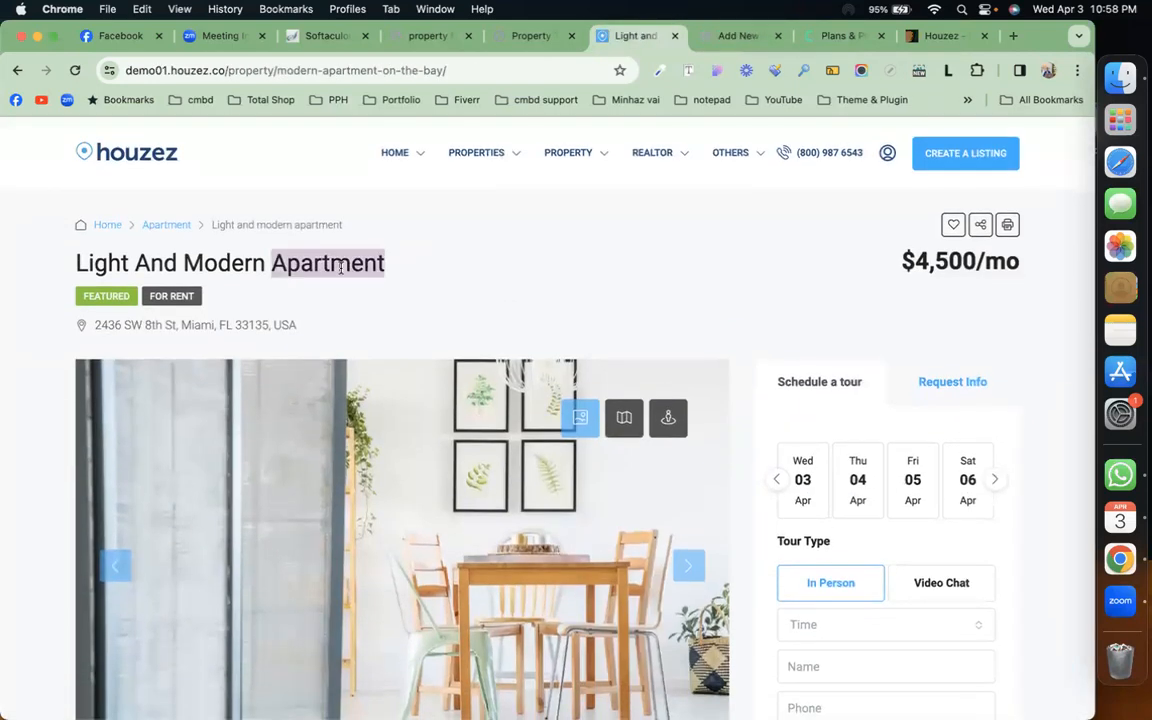
{"action": "triple_click", "coordinate": [340, 264]}
{"action": "key", "text": "super+c"}
{"action": "left_click", "coordinate": [500, 36]}
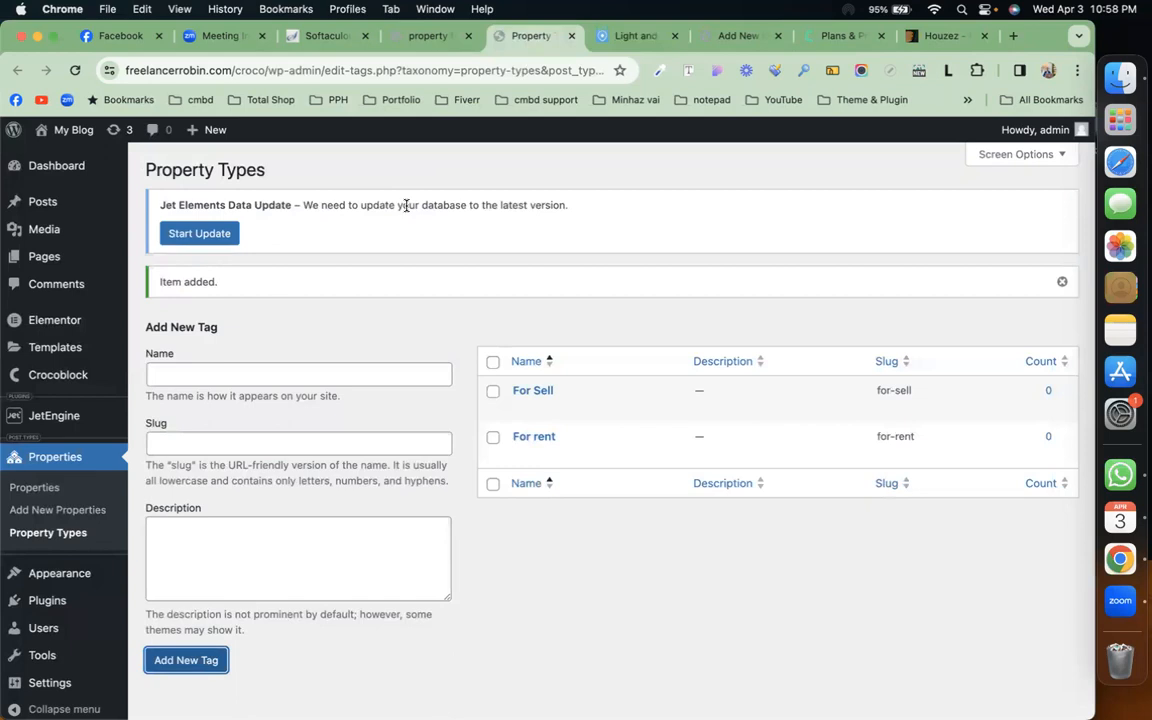
{"action": "left_click", "coordinate": [722, 37]}
{"action": "key", "text": "super+v"}
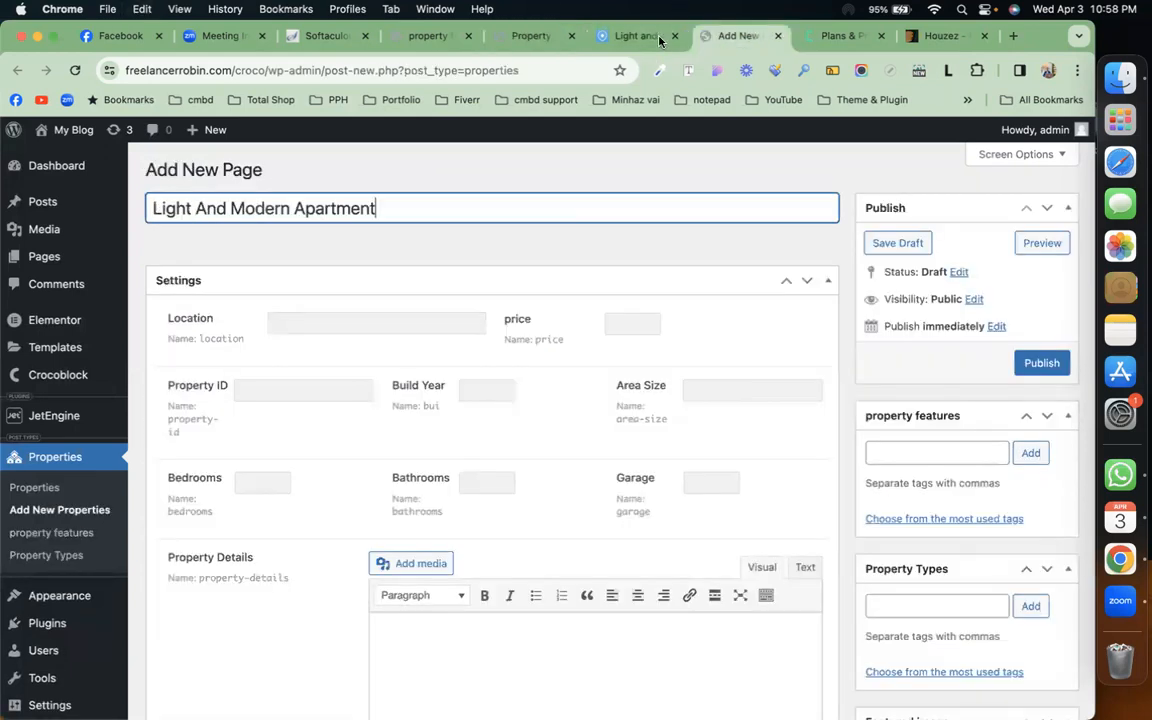
Save the main gallery photo of the Houzez listing to the Desktop under the name 1.
{"action": "left_click", "coordinate": [636, 36]}
{"action": "scroll", "coordinate": [490, 281], "scroll_direction": "down", "scroll_amount": 3}
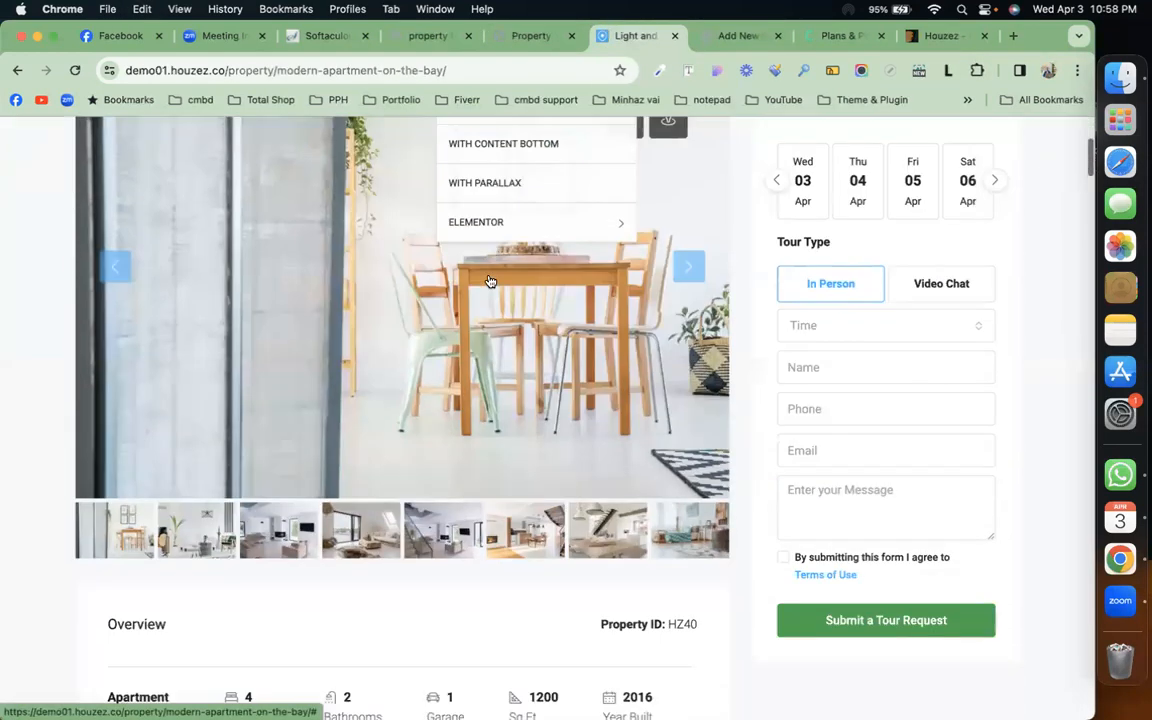
{"action": "scroll", "coordinate": [355, 198], "scroll_direction": "down", "scroll_amount": 3}
{"action": "scroll", "coordinate": [440, 252], "scroll_direction": "up", "scroll_amount": 4}
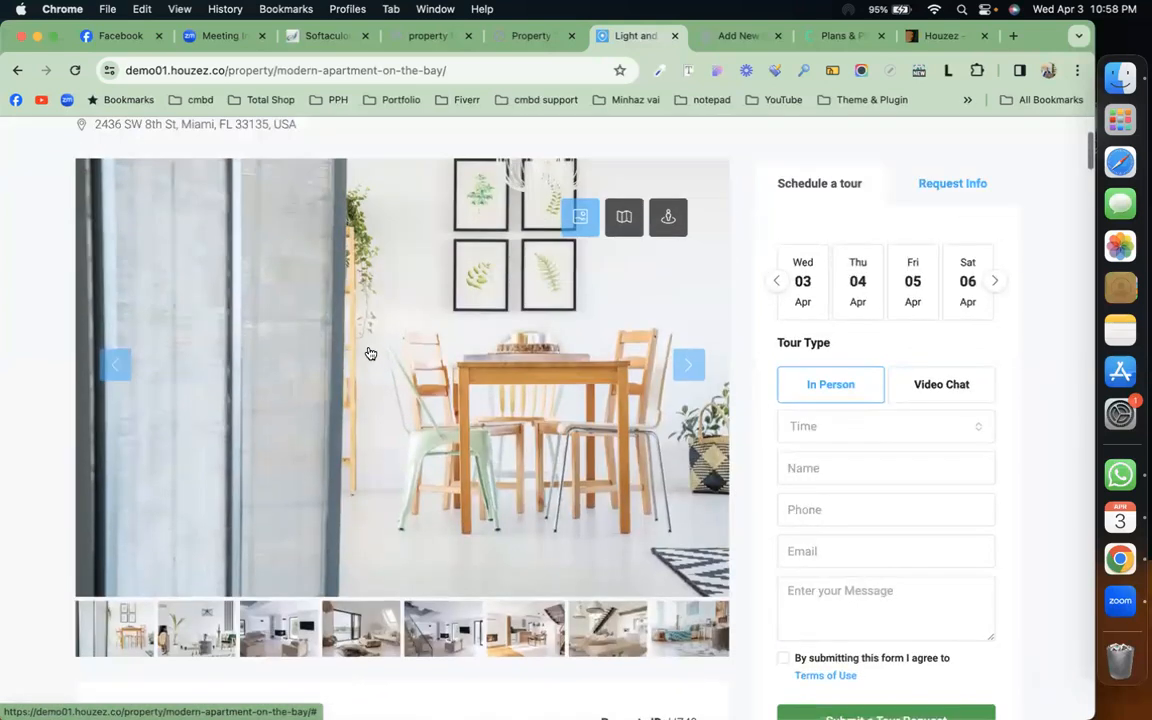
{"action": "right_click", "coordinate": [370, 354]}
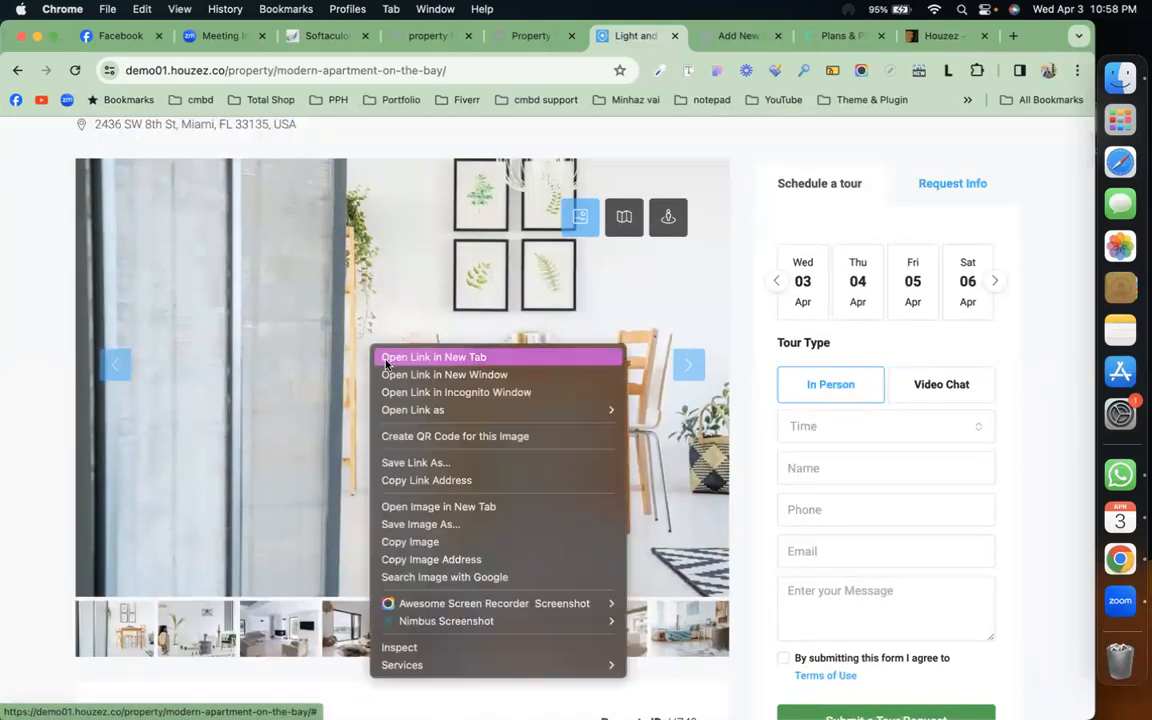
{"action": "left_click", "coordinate": [418, 523]}
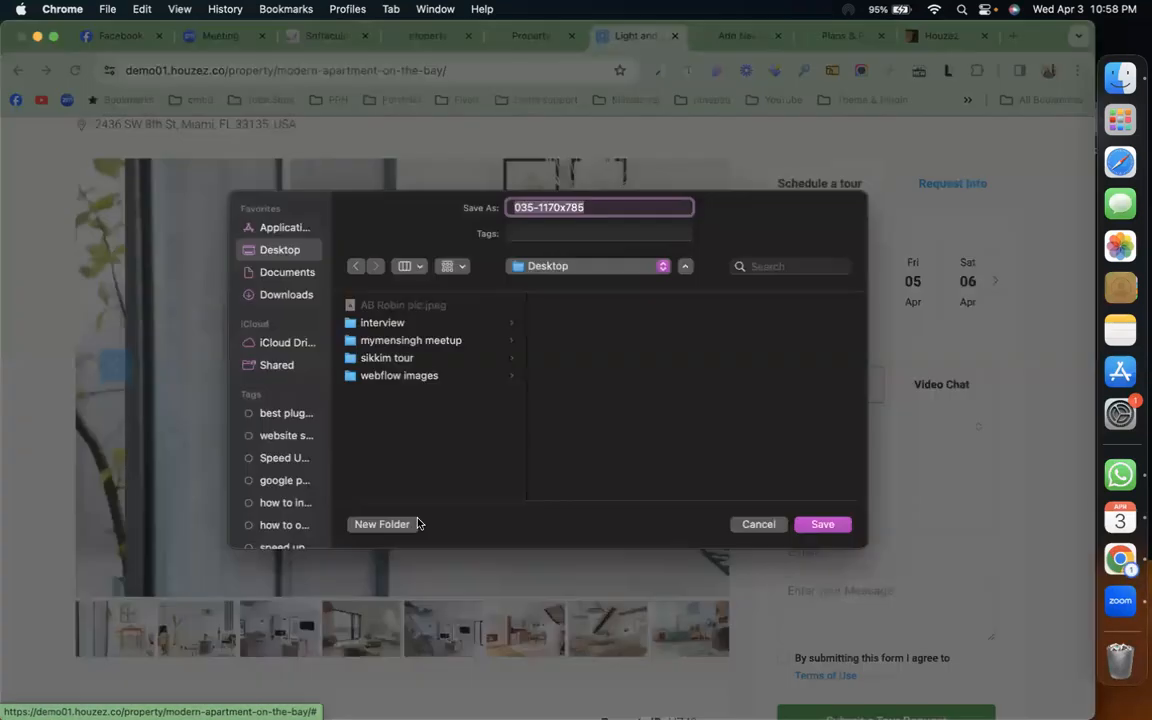
{"action": "type", "text": "1"}
{"action": "key", "text": "Return"}
Move the listing's gallery to the bedroom photo with the hanging swing and save it to the Desktop as 2.
{"action": "left_click_drag", "start_coordinate": [462, 516], "coordinate": [690, 435]}
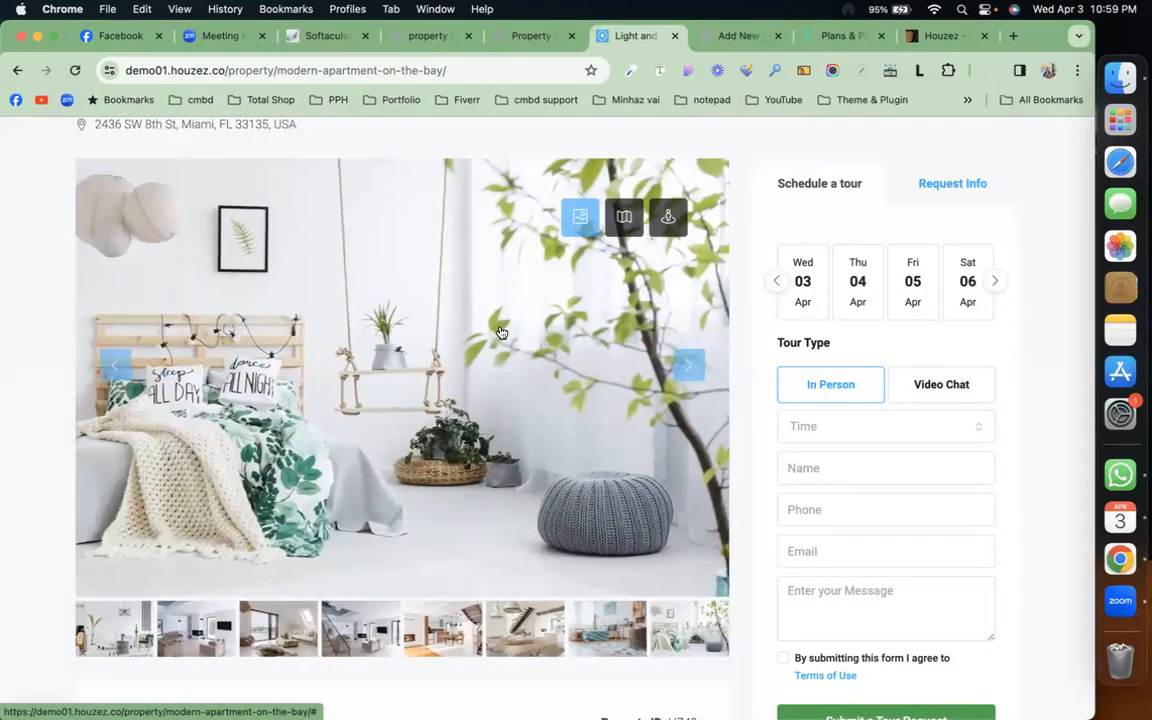
{"action": "right_click", "coordinate": [502, 330]}
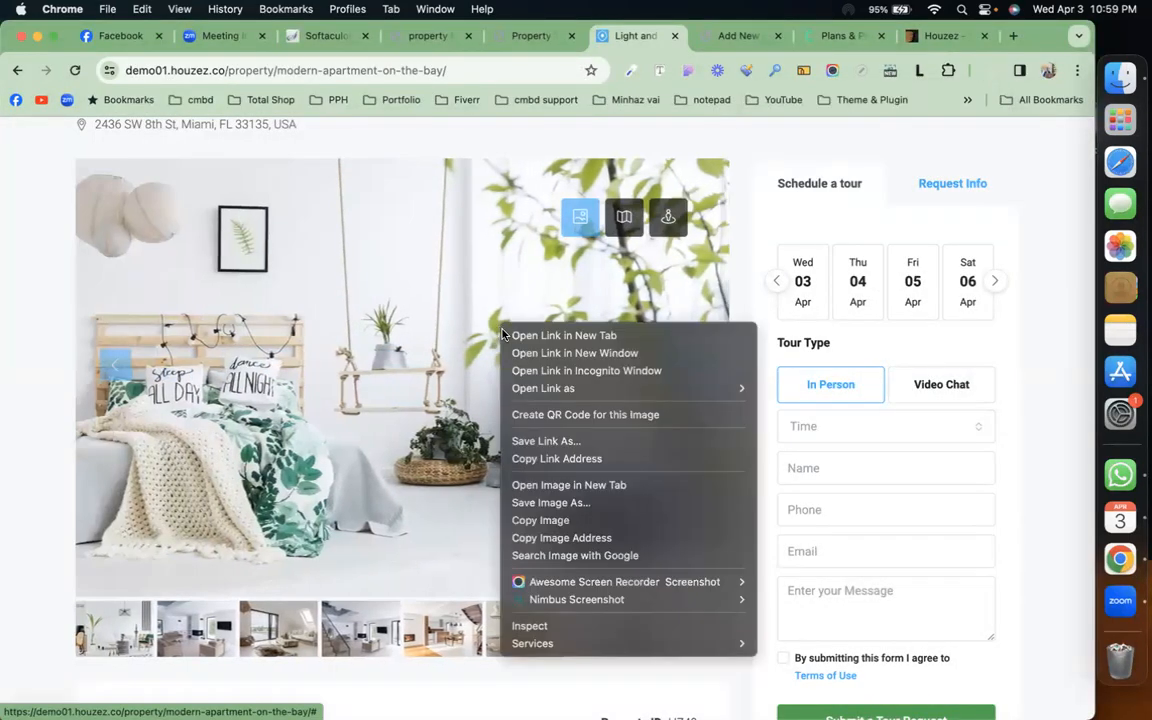
{"action": "left_click", "coordinate": [543, 503]}
{"action": "type", "text": "2"}
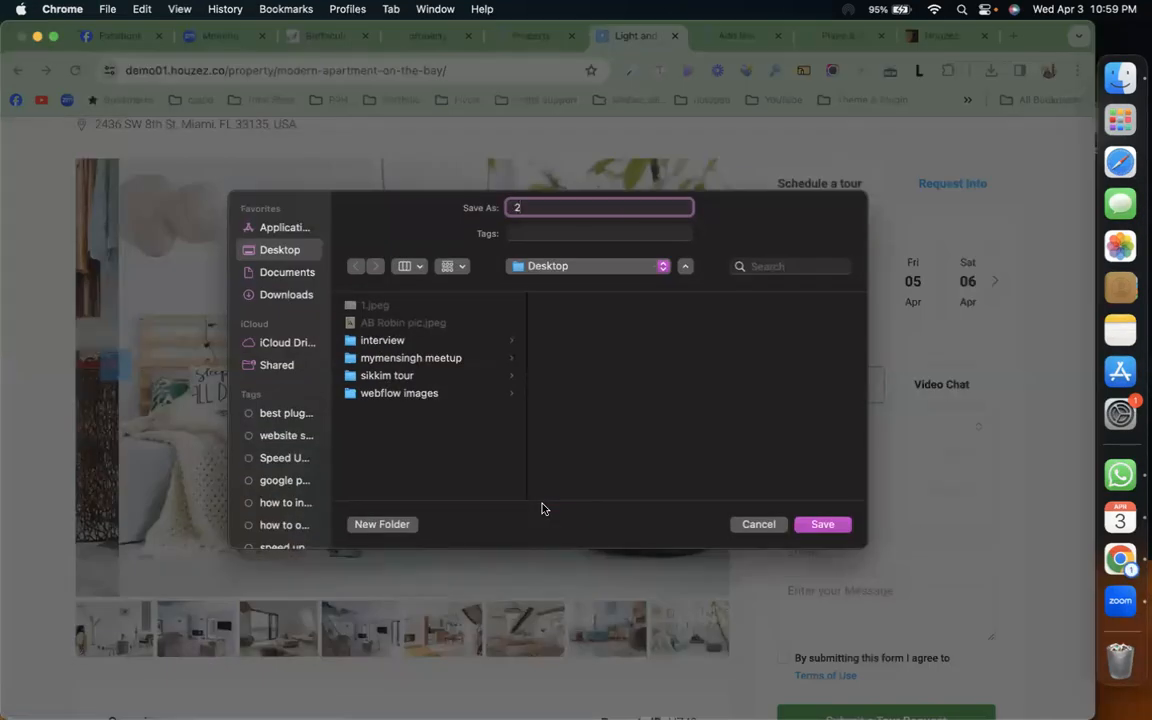
{"action": "key", "text": "Return"}
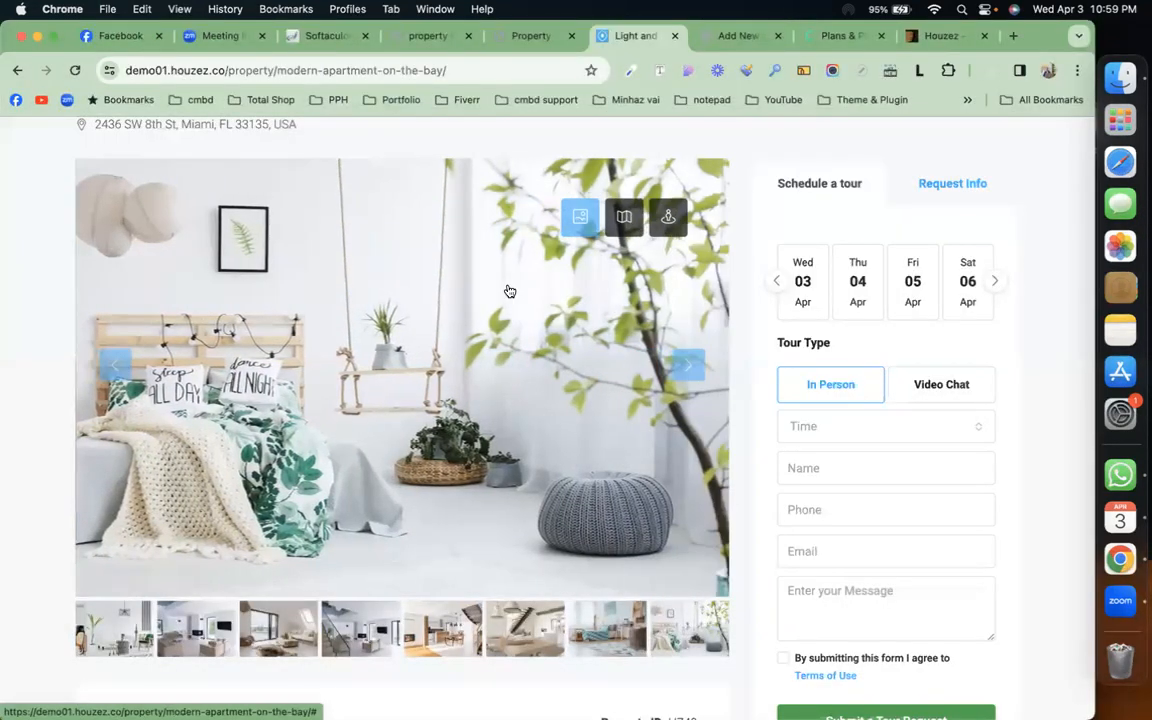
Save the displayed bedroom gallery photo once more, under the name 3.
{"action": "right_click", "coordinate": [509, 291]}
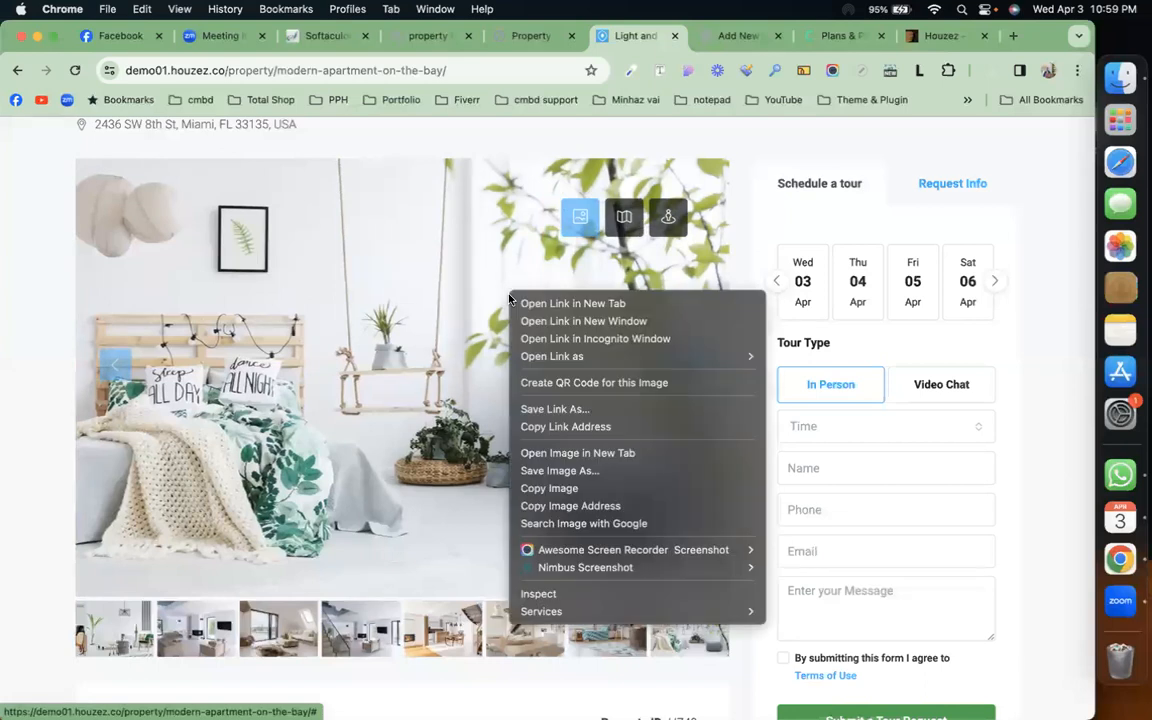
{"action": "left_click", "coordinate": [550, 470]}
{"action": "type", "text": "3"}
{"action": "key", "text": "Return"}
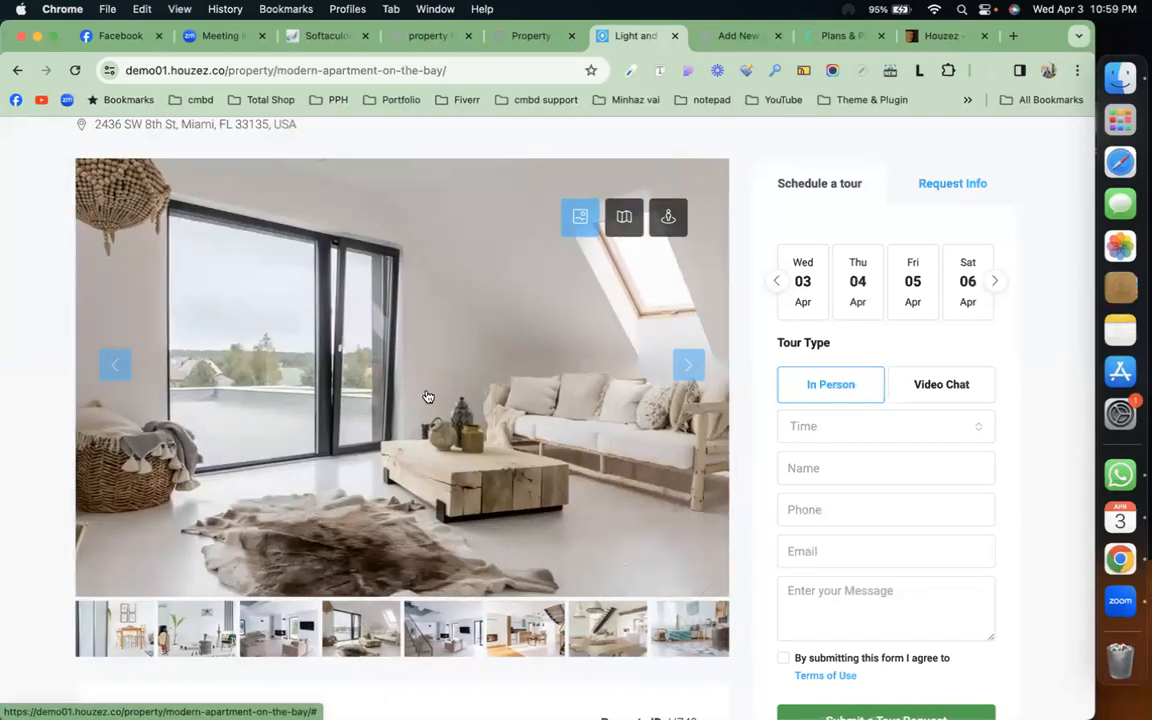
Save the gallery's living room photo with the sofa and skylight to the Desktop.
{"action": "right_click", "coordinate": [431, 396]}
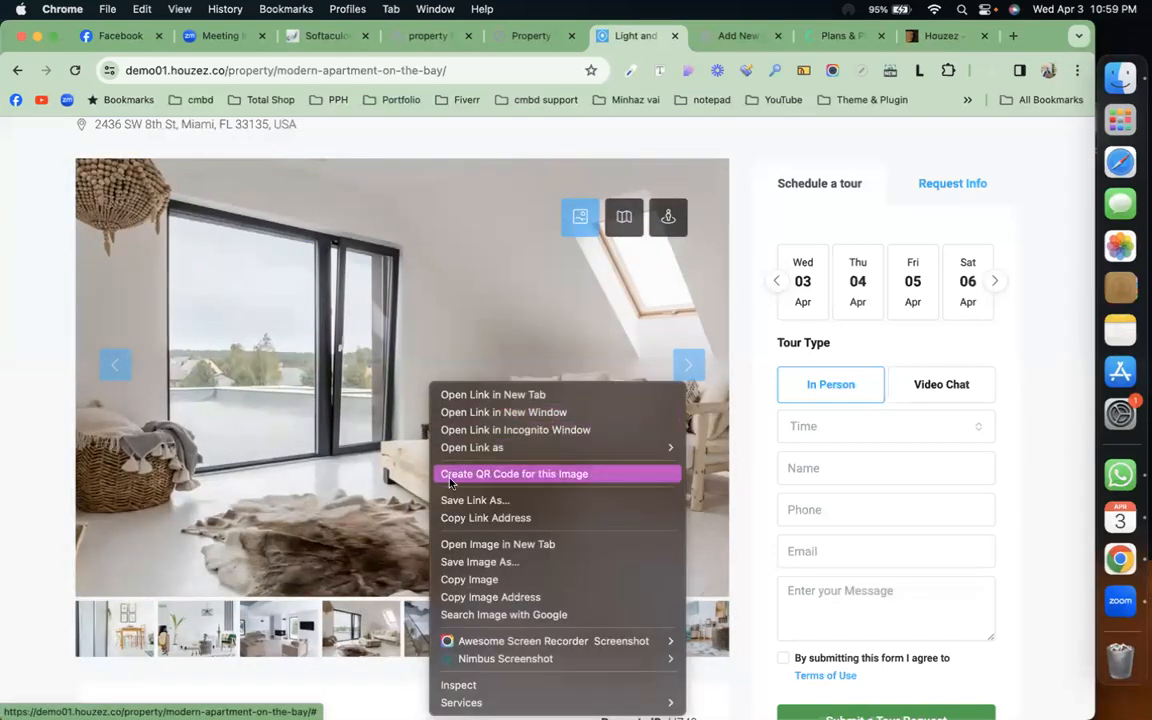
{"action": "left_click", "coordinate": [473, 562]}
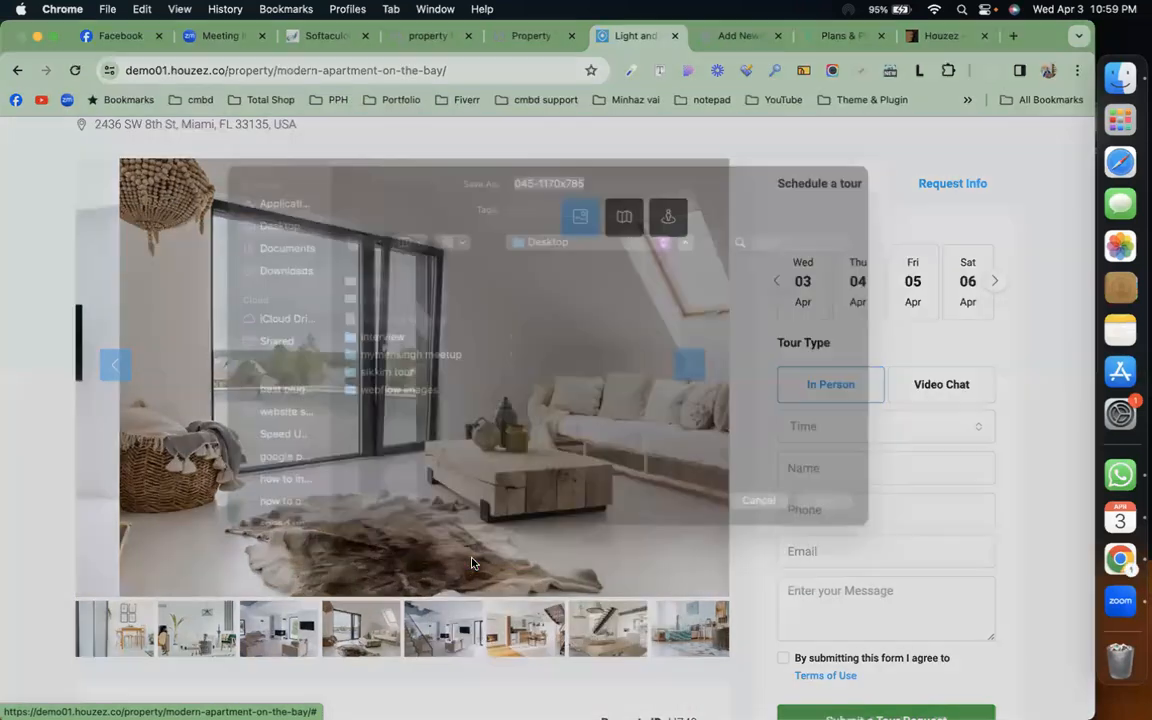
{"action": "key", "text": "Return"}
Show the listing's second gallery photo, with the potted palm and green chair, and open its image options.
{"action": "left_click", "coordinate": [213, 642]}
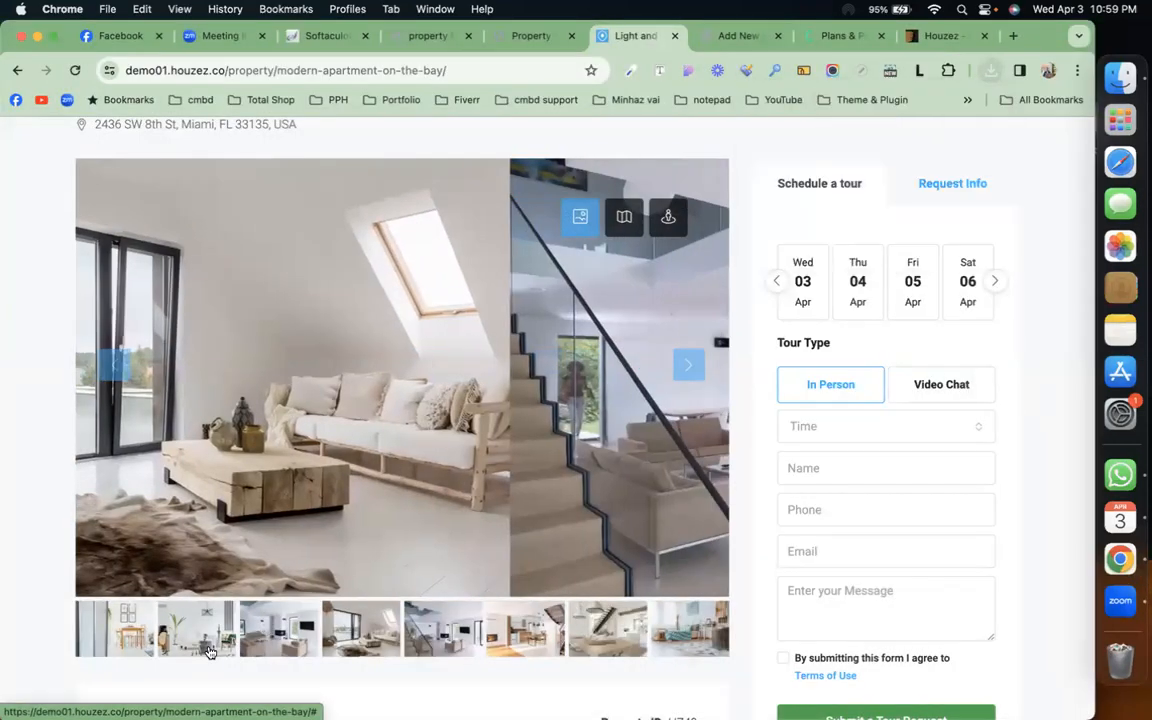
{"action": "right_click", "coordinate": [374, 375]}
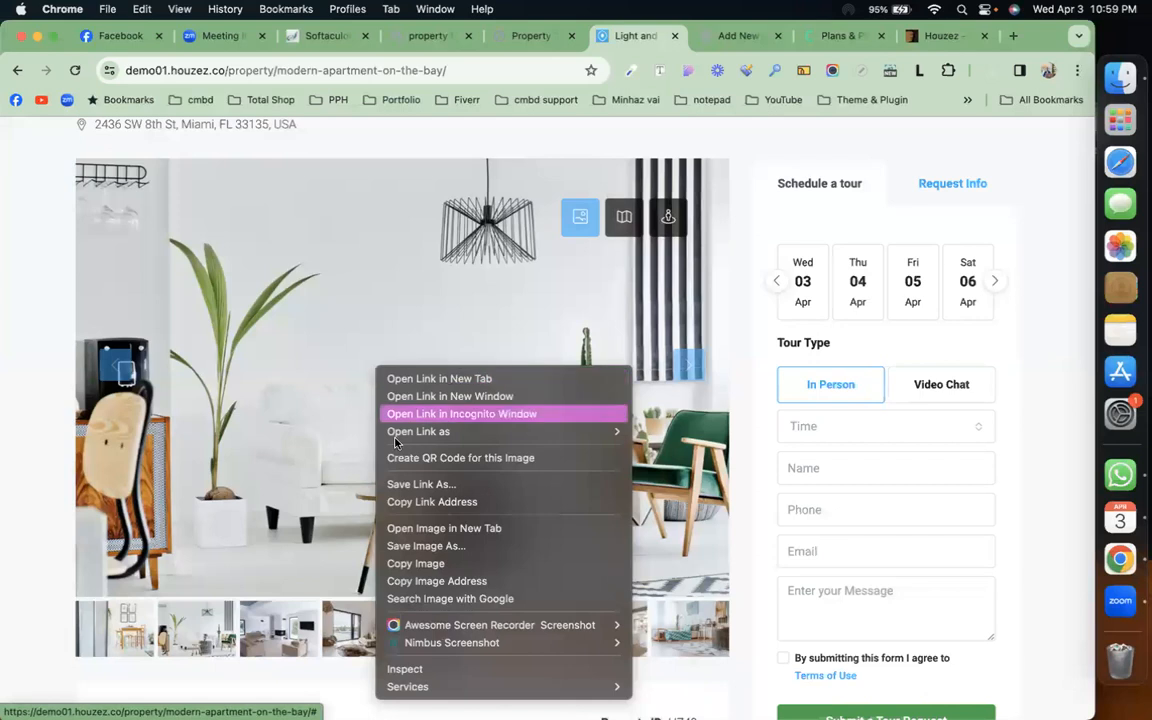
Save the apartment photo shown in the demo listing's gallery to the computer under the name 5.
{"action": "left_click", "coordinate": [430, 546]}
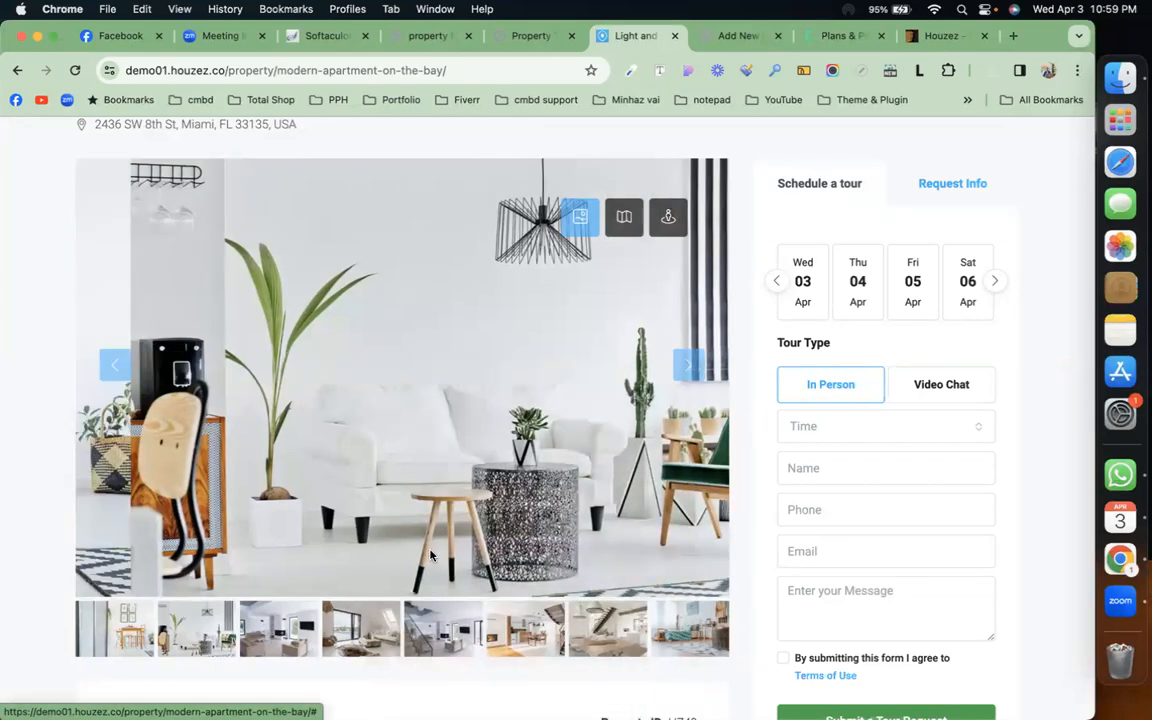
{"action": "type", "text": "5"}
{"action": "key", "text": "Return"}
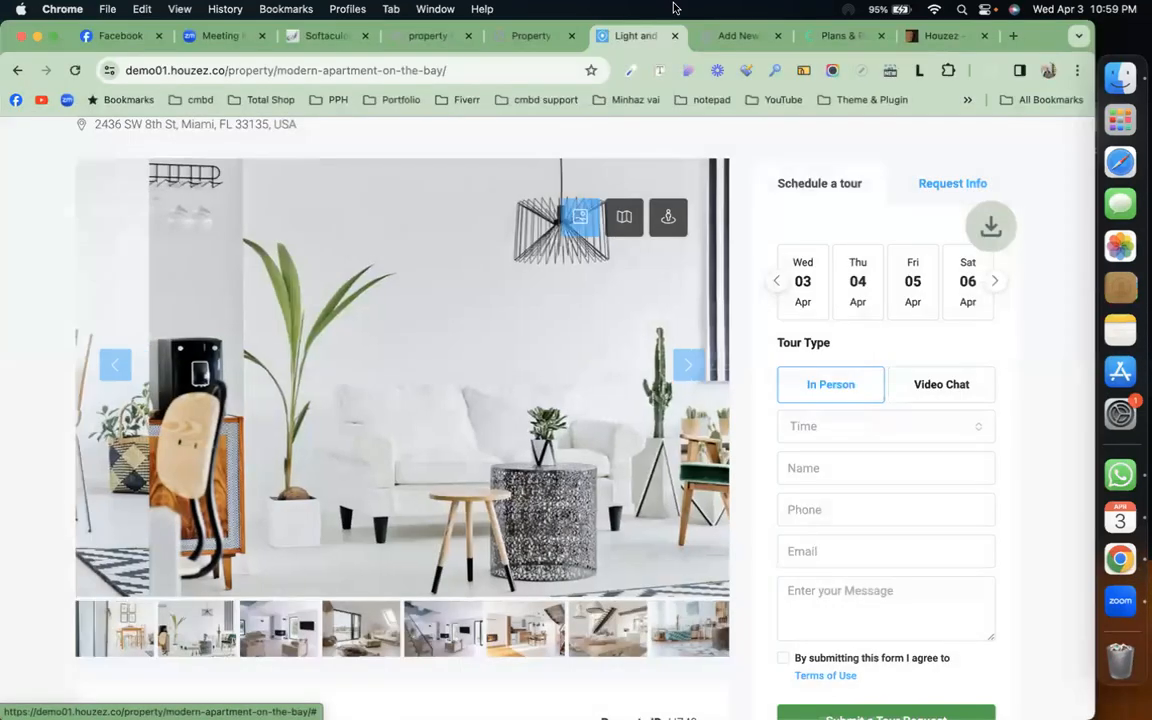
On the new property page, fill in the location with the stored address and set the price to 1050.
{"action": "left_click", "coordinate": [738, 36]}
{"action": "scroll", "coordinate": [675, 475], "scroll_direction": "down", "scroll_amount": 2}
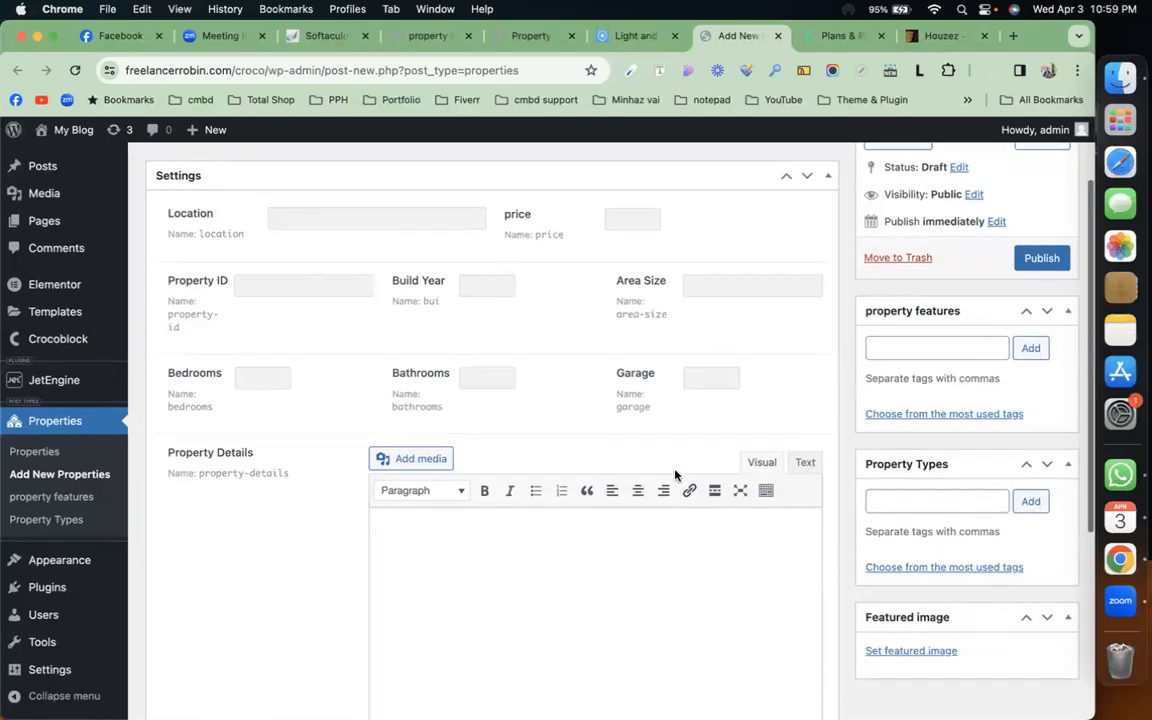
{"action": "left_click", "coordinate": [443, 222]}
{"action": "left_click", "coordinate": [401, 252]}
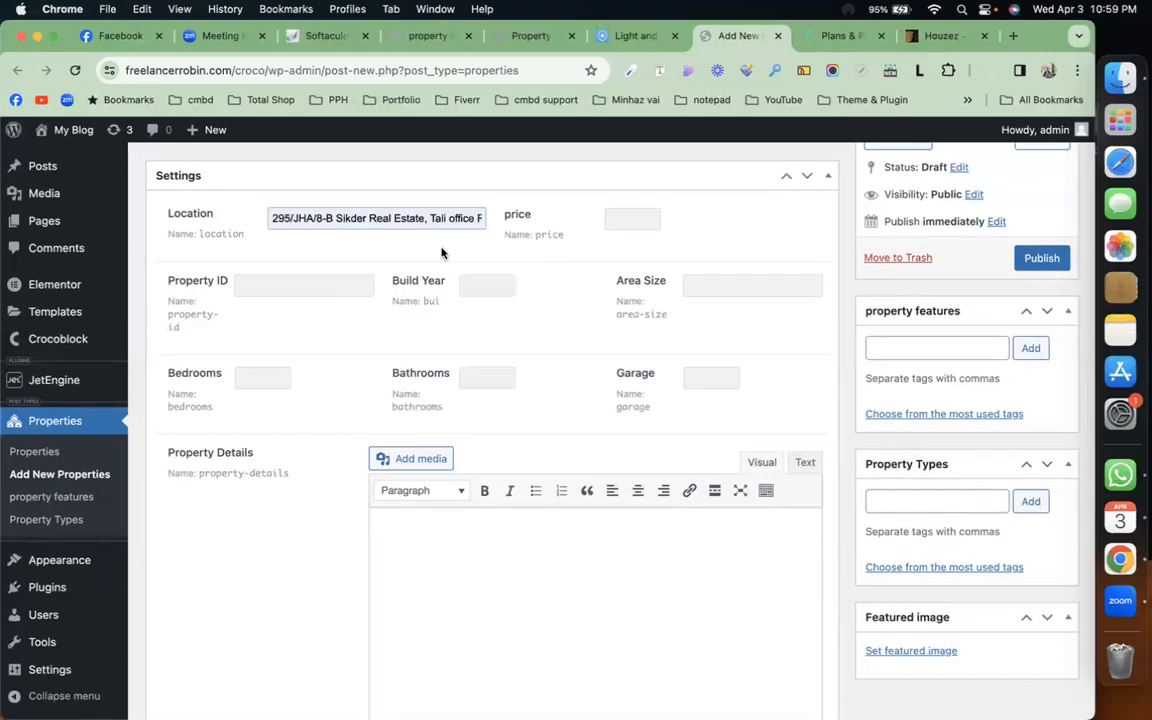
{"action": "left_click", "coordinate": [638, 223]}
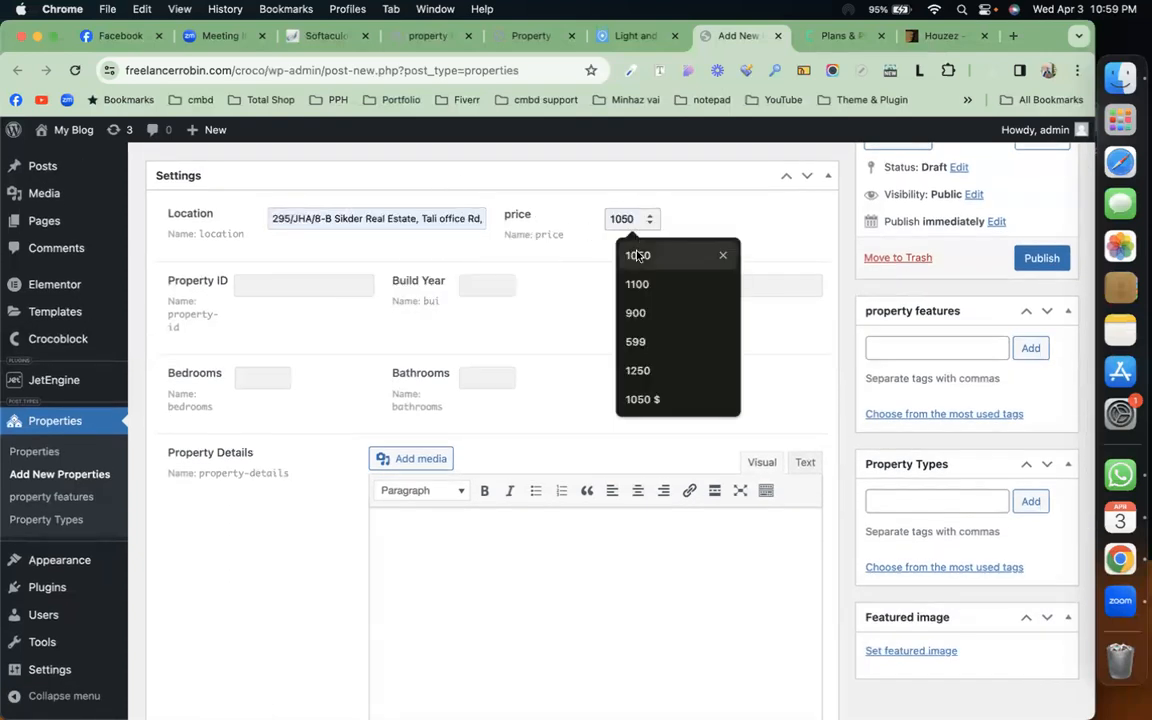
{"action": "left_click", "coordinate": [636, 252]}
Set the property ID to 001, the build year to 2020 and the area size to 2050.
{"action": "left_click", "coordinate": [326, 284]}
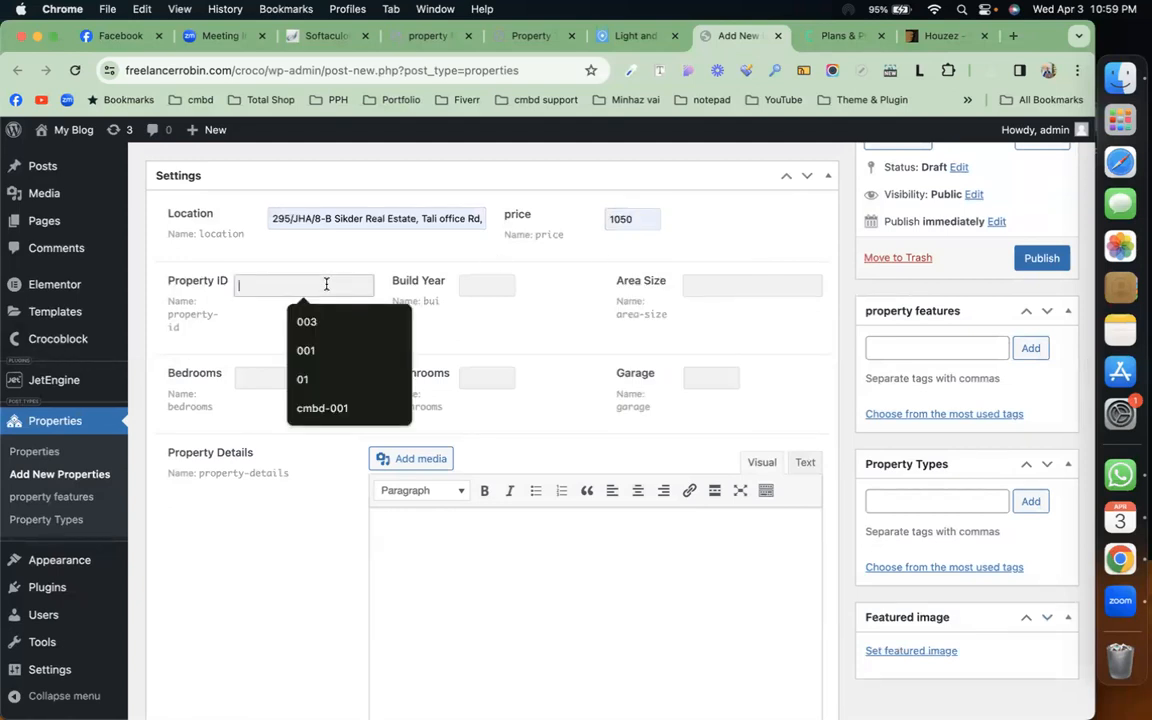
{"action": "left_click", "coordinate": [329, 343]}
{"action": "left_click", "coordinate": [480, 287]}
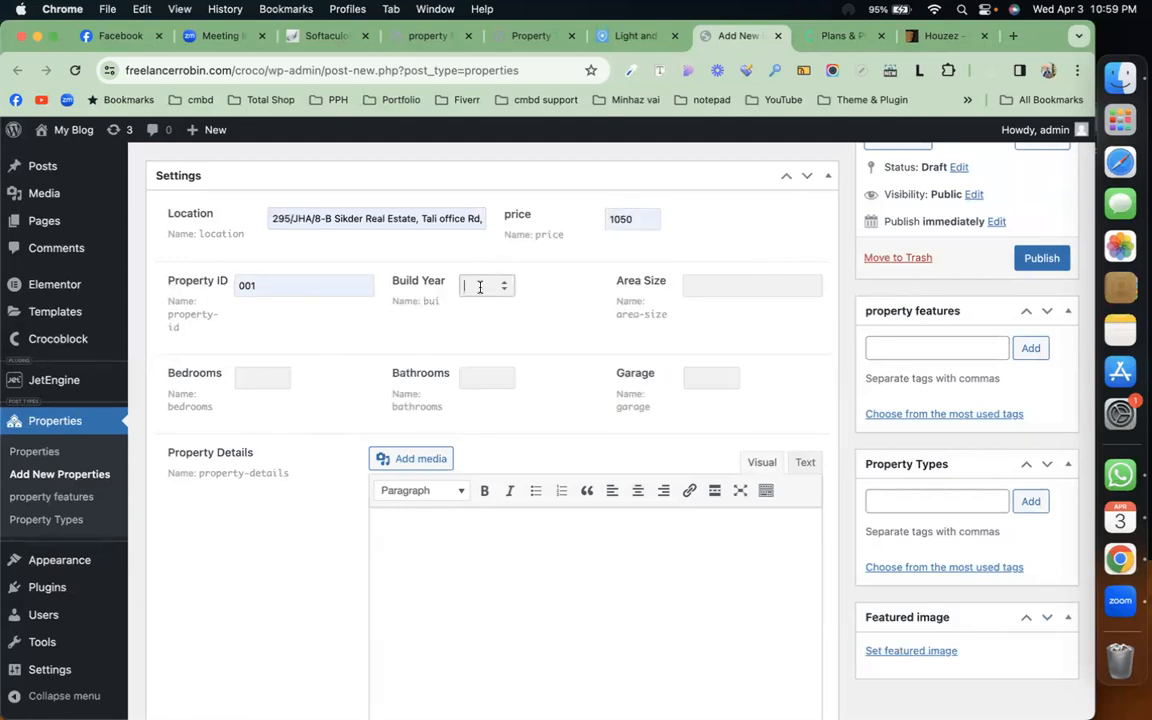
{"action": "type", "text": "2020"}
{"action": "left_click", "coordinate": [725, 291]}
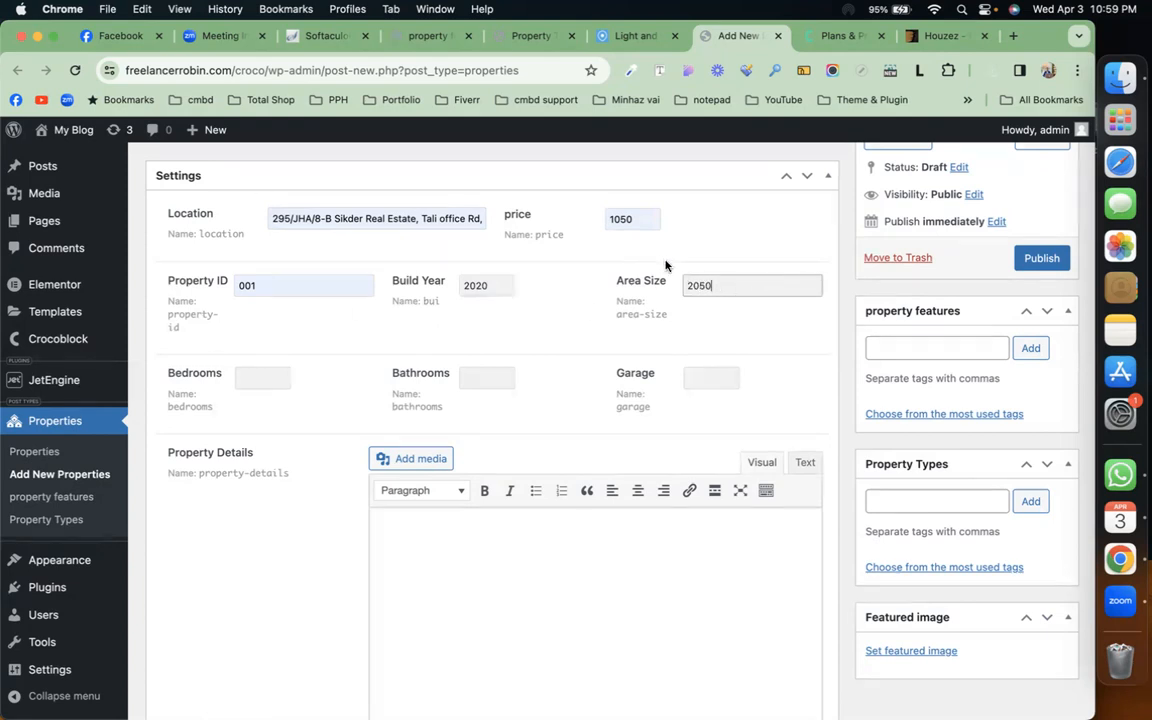
Set the property's bedrooms to 2, bathrooms to 1 and garage to 1.
{"action": "left_click", "coordinate": [257, 374]}
{"action": "type", "text": "2"}
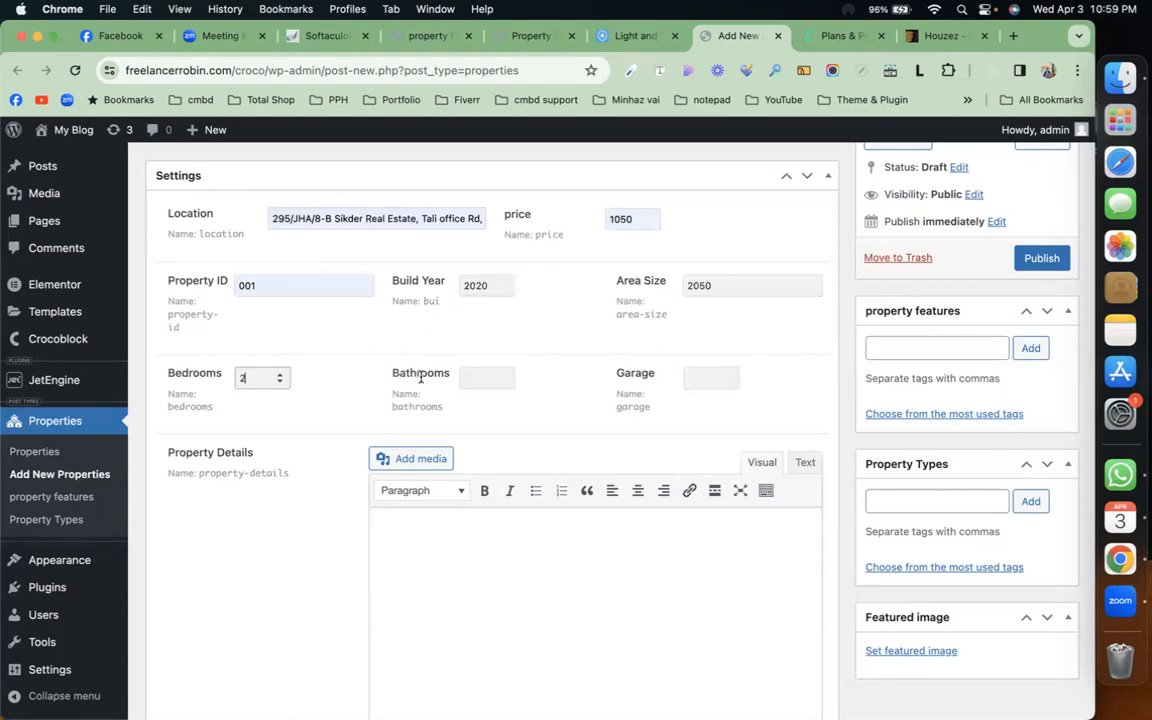
{"action": "left_click", "coordinate": [470, 380]}
{"action": "type", "text": "1"}
{"action": "left_click", "coordinate": [705, 378]}
{"action": "type", "text": "1"}
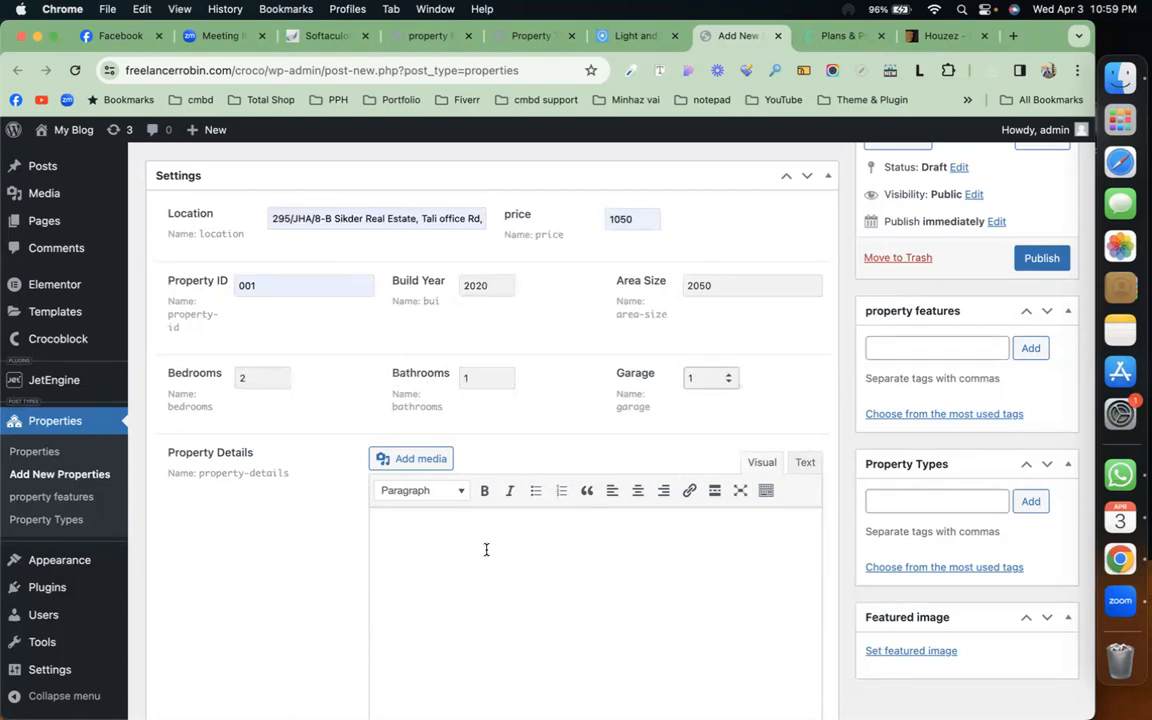
Copy the generated Lorem Ipsum placeholder text and paste it into the Property Details editor.
{"action": "left_click", "coordinate": [919, 70]}
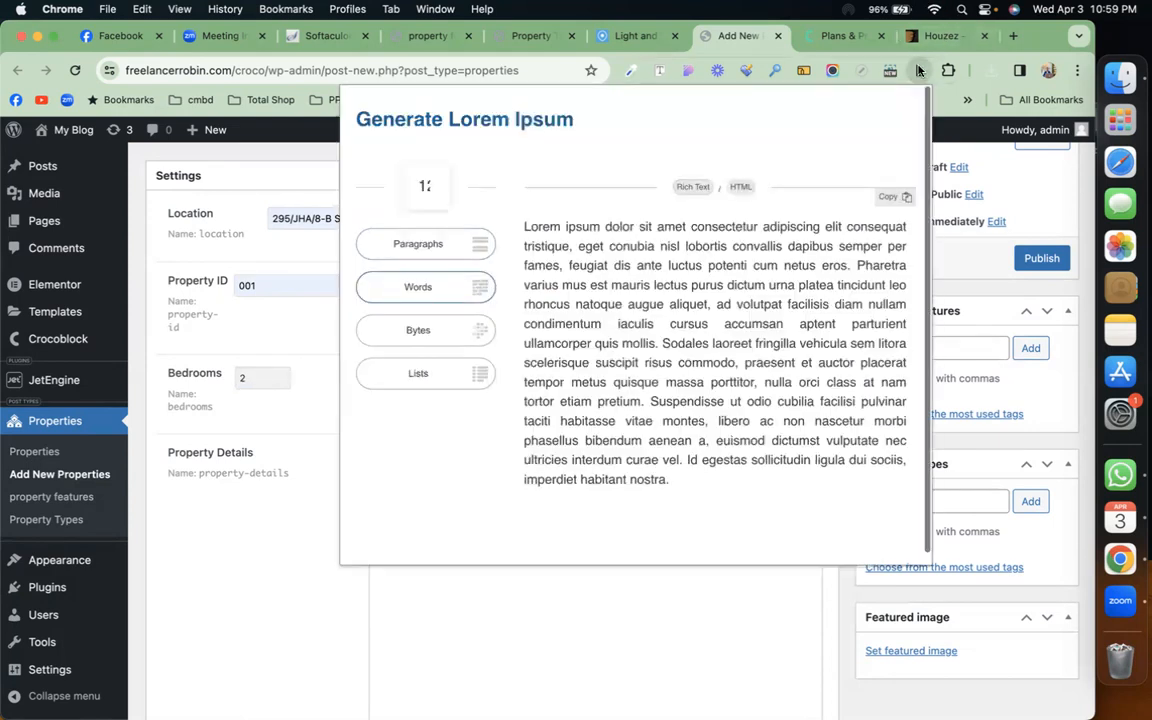
{"action": "left_click", "coordinate": [893, 196]}
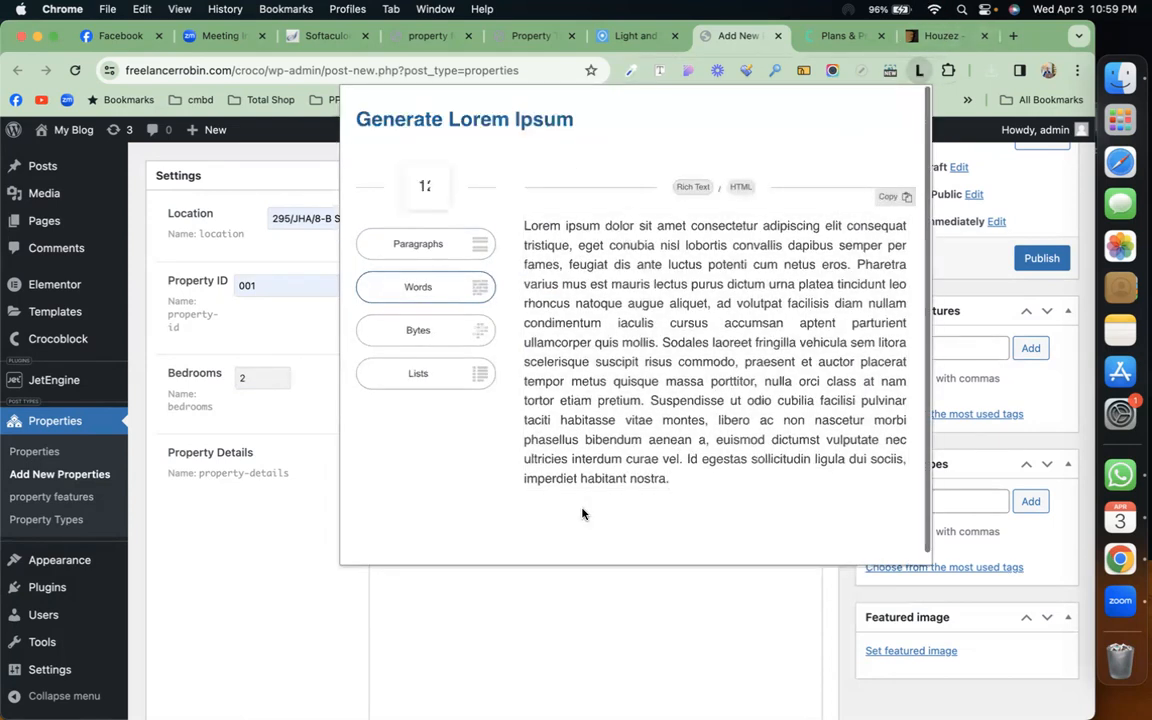
{"action": "left_click", "coordinate": [581, 584]}
{"action": "key", "text": "super+v"}
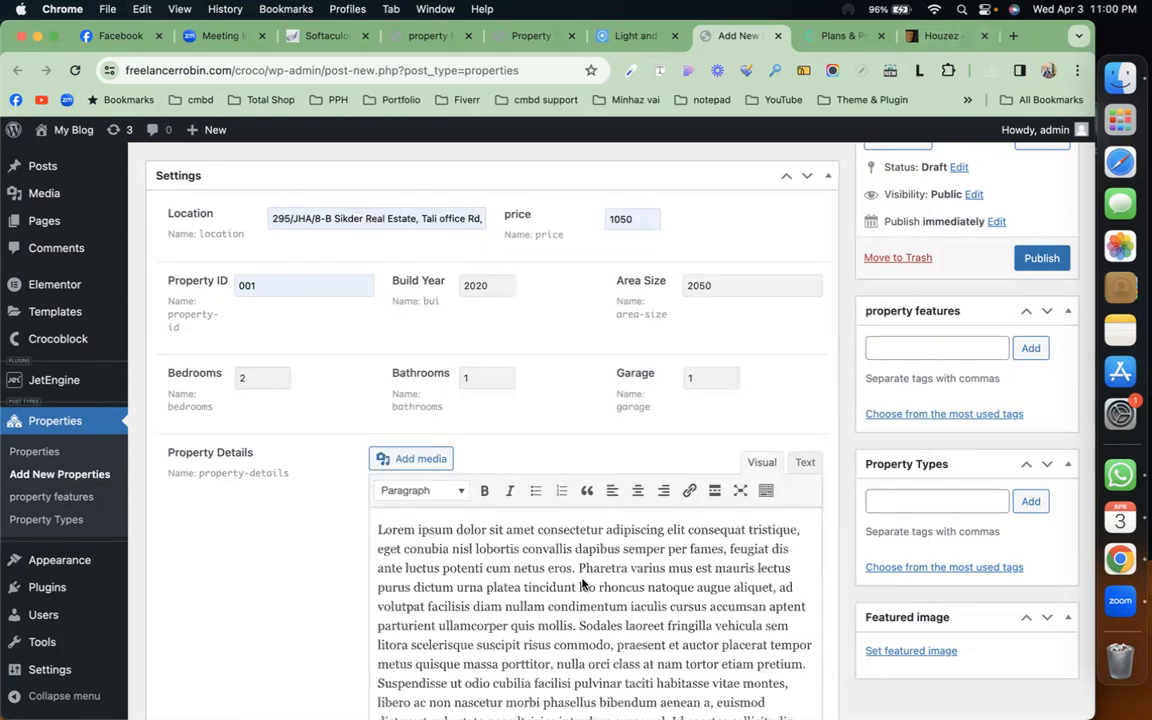
Add the property type tag "for sell" to the listing.
{"action": "left_click", "coordinate": [913, 358]}
{"action": "left_click", "coordinate": [900, 499]}
{"action": "type", "text": "for"}
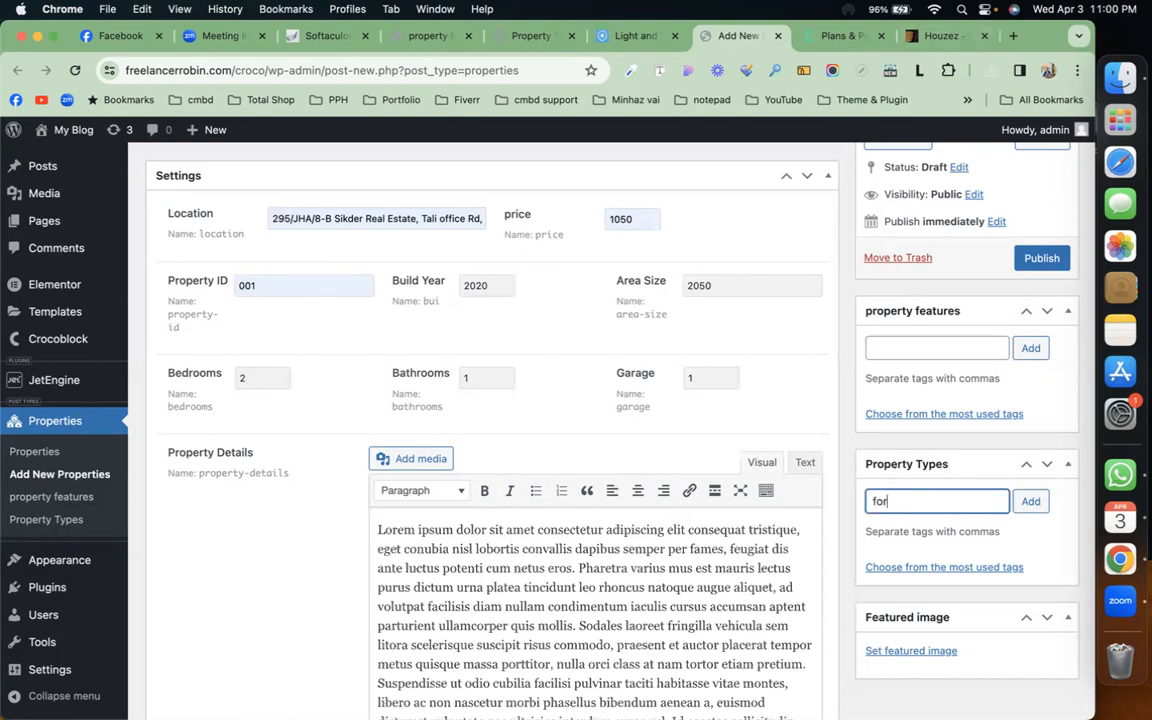
{"action": "type", "text": " sell"}
{"action": "key", "text": "Return"}
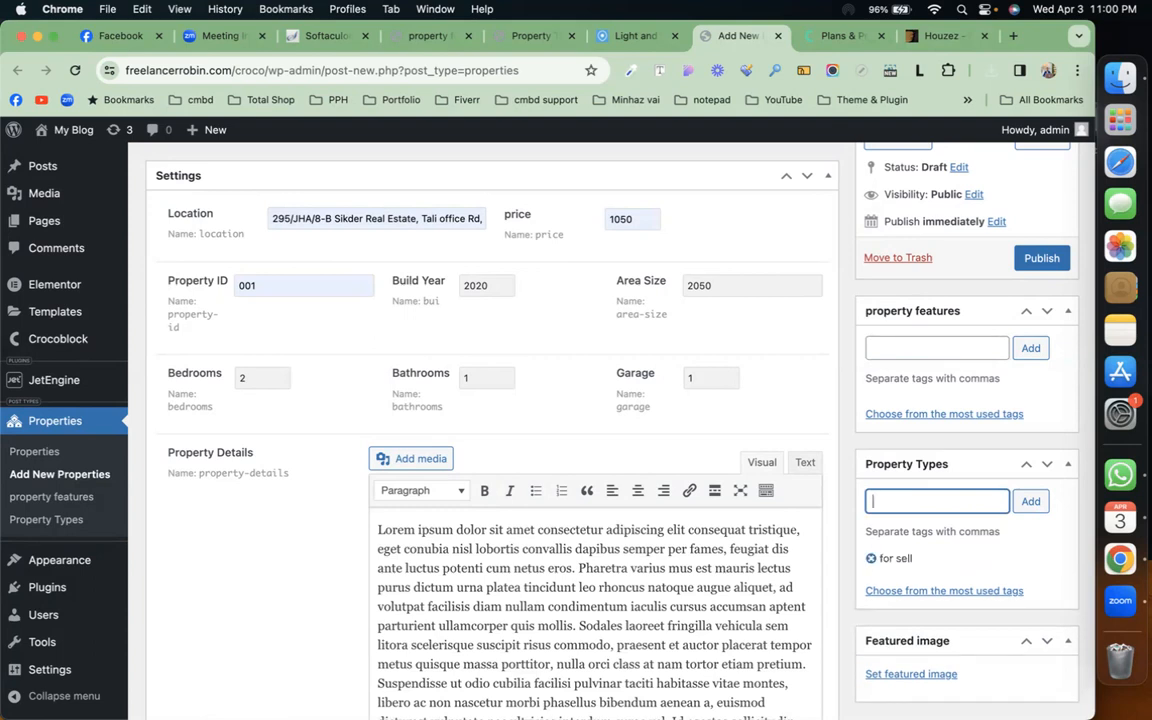
Add the existing tags "Swimming pool" and "Air condition" as property features.
{"action": "left_click", "coordinate": [933, 349]}
{"action": "type", "text": "swi"}
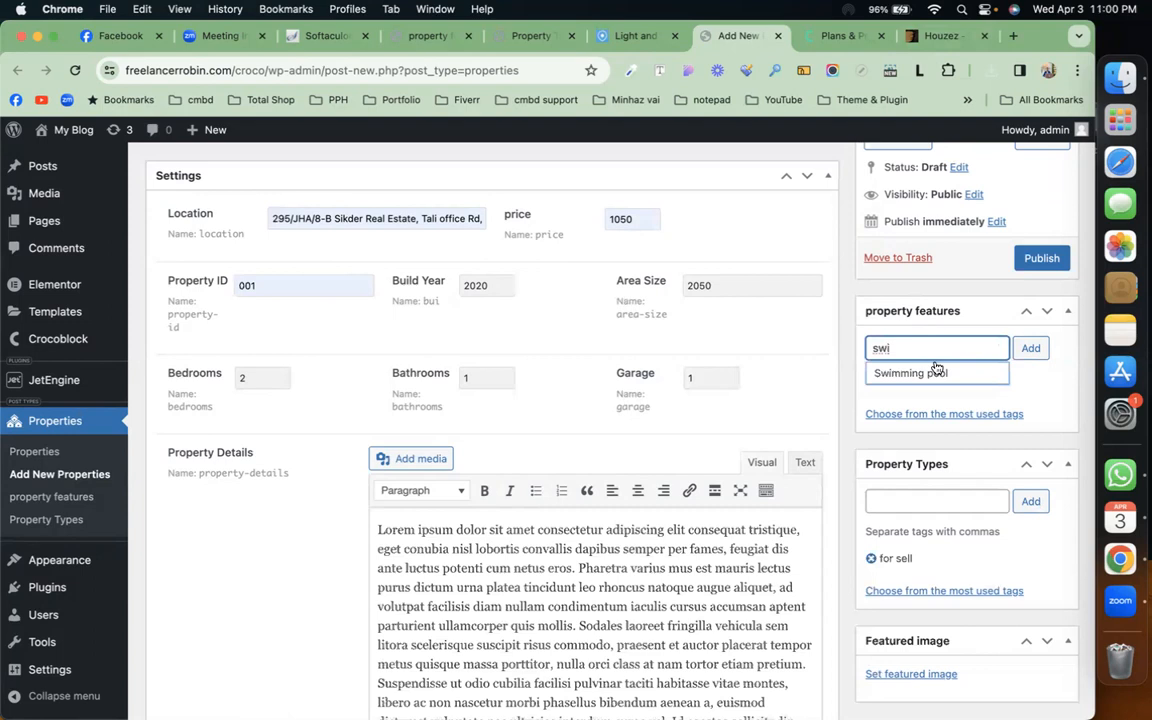
{"action": "left_click", "coordinate": [936, 372]}
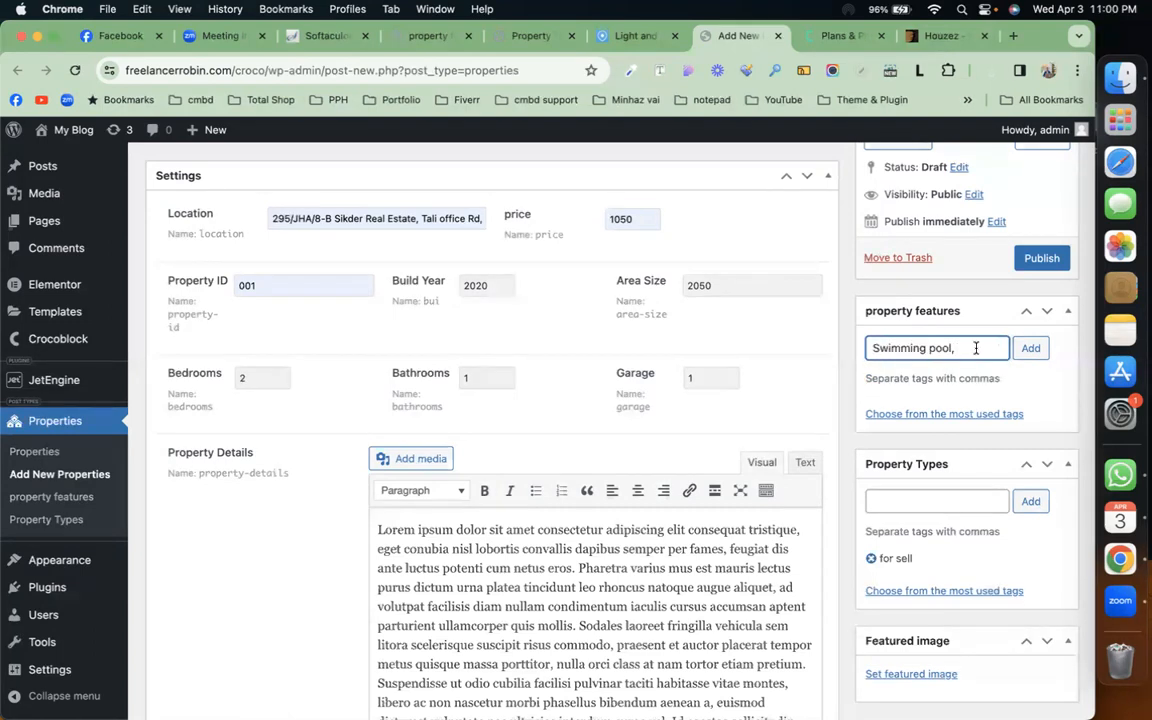
{"action": "type", "text": "air"}
{"action": "left_click", "coordinate": [976, 376]}
{"action": "left_click", "coordinate": [1033, 352]}
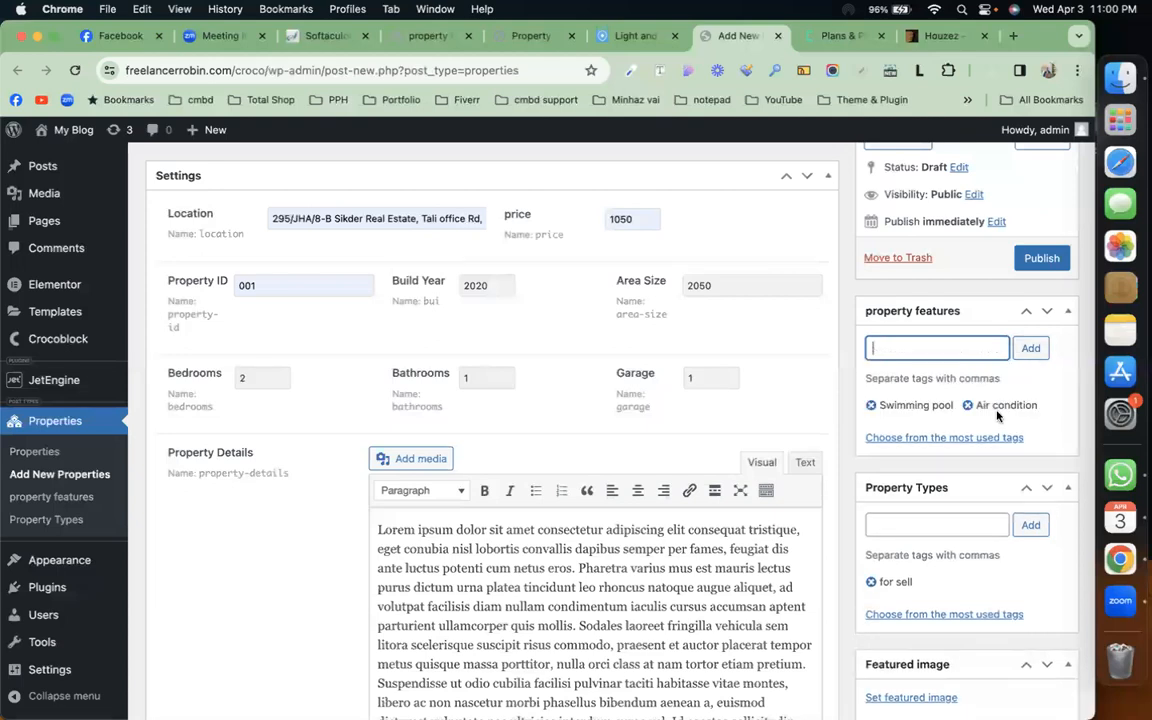
Upload 1.jpeg through 5.jpeg from the Desktop folder and set 2.jpeg as the property's featured image.
{"action": "scroll", "coordinate": [965, 470], "scroll_direction": "down", "scroll_amount": 5}
{"action": "left_click", "coordinate": [934, 462]}
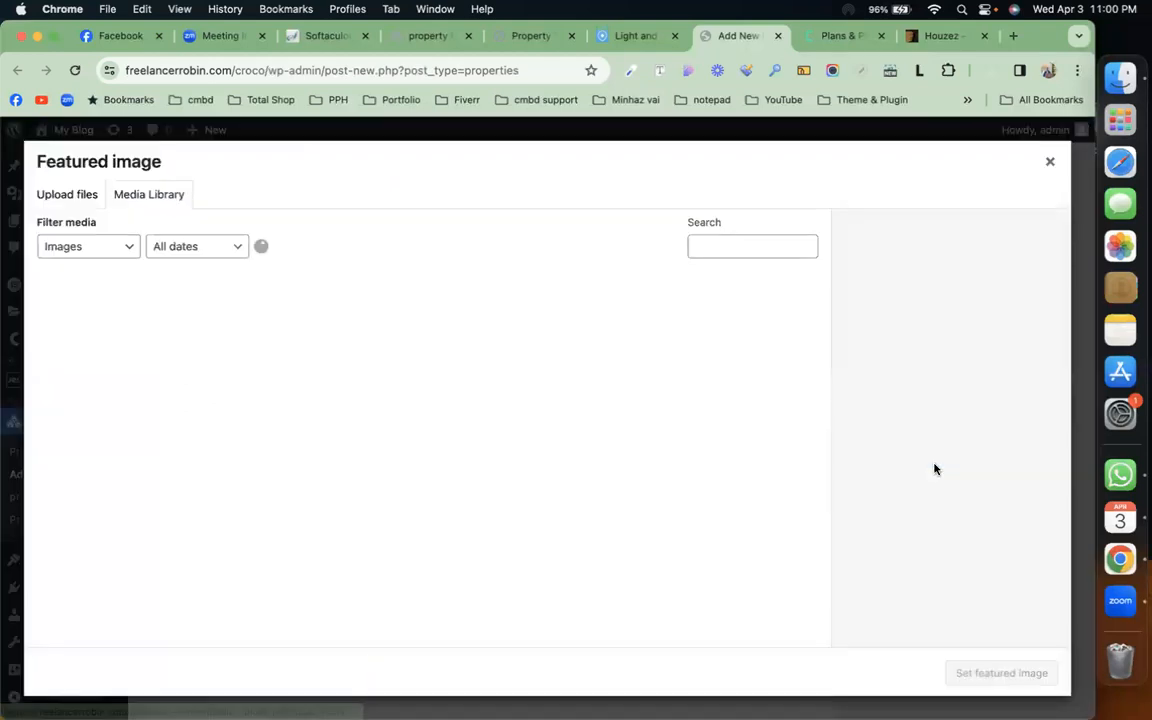
{"action": "left_click", "coordinate": [42, 204]}
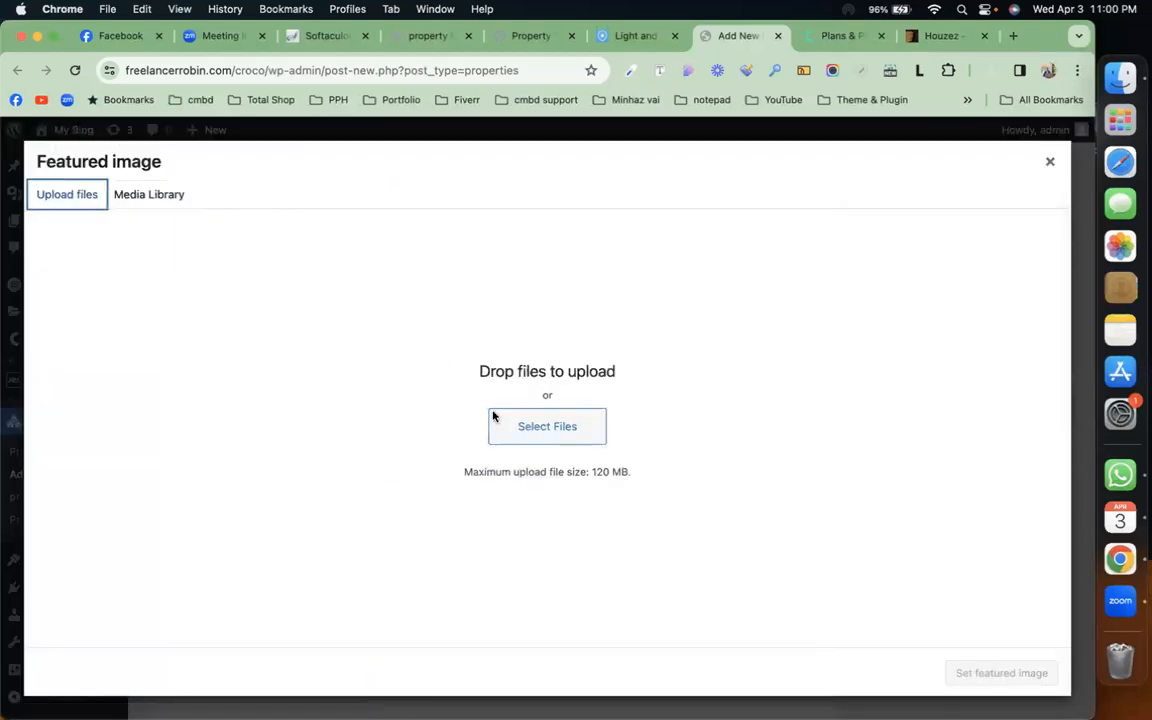
{"action": "left_click", "coordinate": [543, 442]}
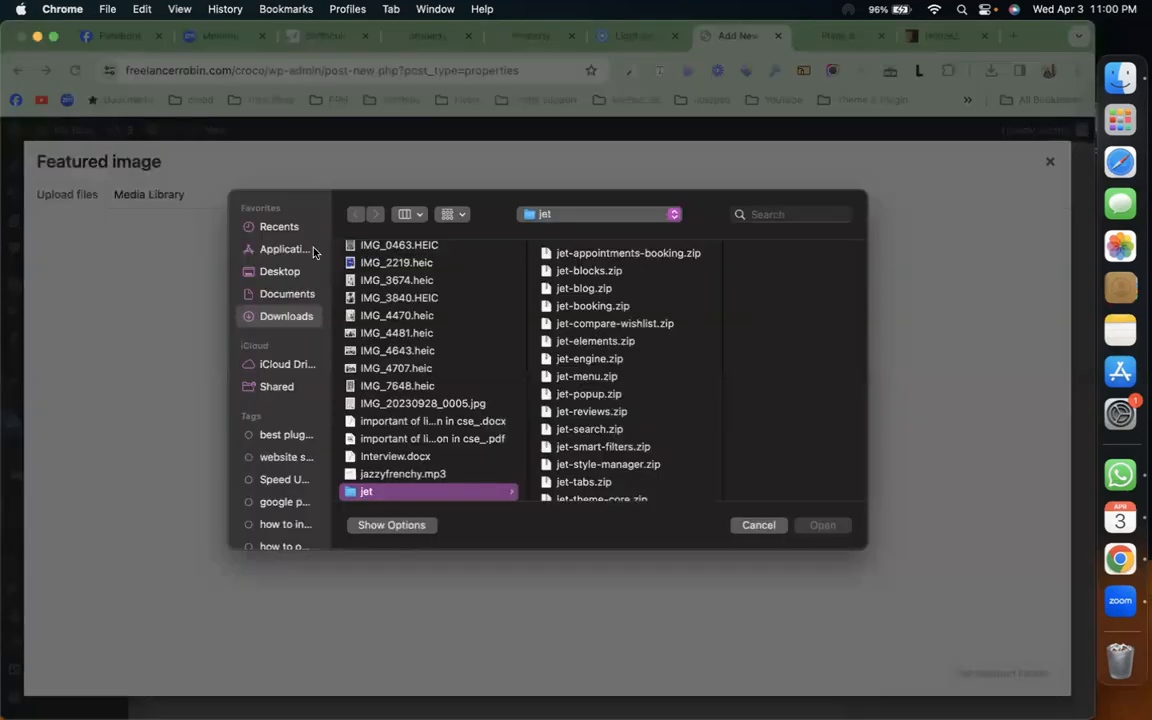
{"action": "left_click", "coordinate": [258, 268]}
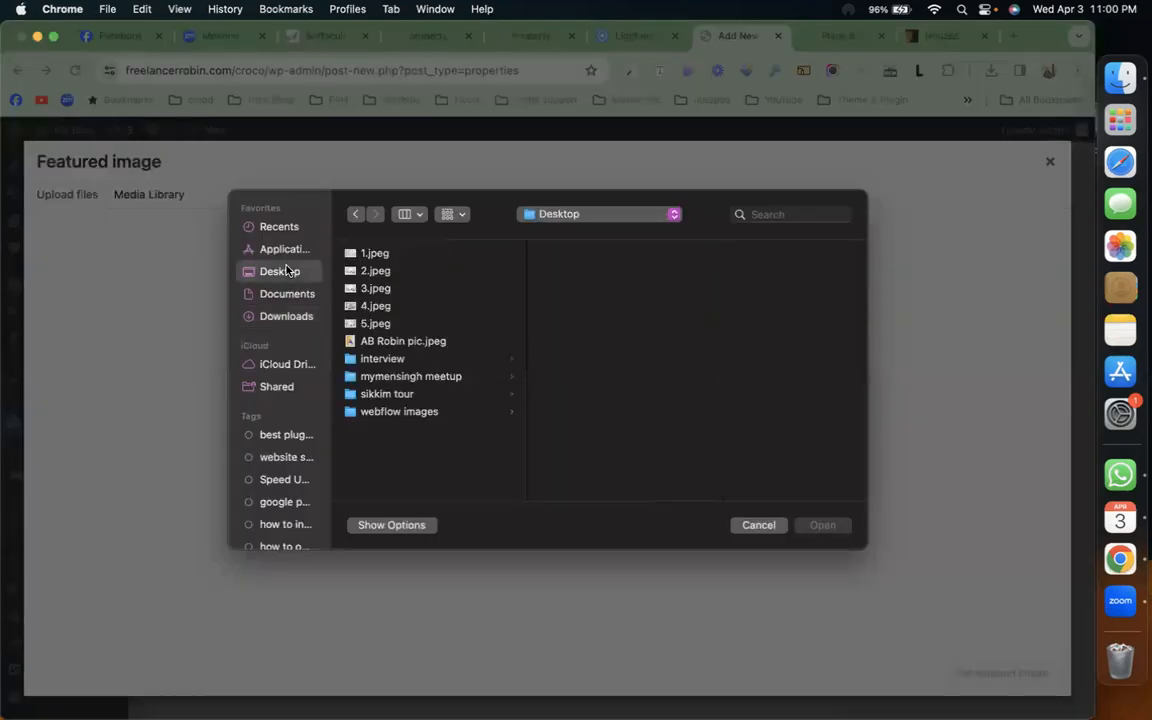
{"action": "left_click", "coordinate": [431, 257]}
{"action": "key", "text": "shift+Down"}
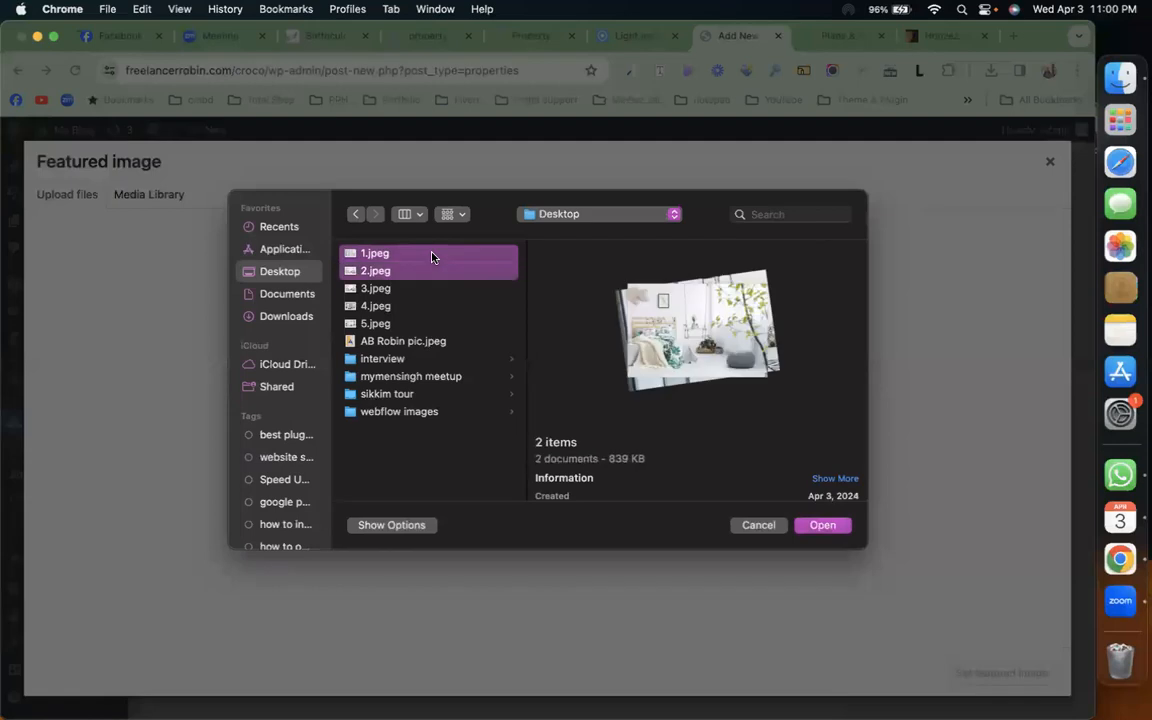
{"action": "key", "text": "shift+Down"}
{"action": "key", "text": "shift+Down"}
{"action": "key", "text": "shift+Down"}
{"action": "key", "text": "shift+Down"}
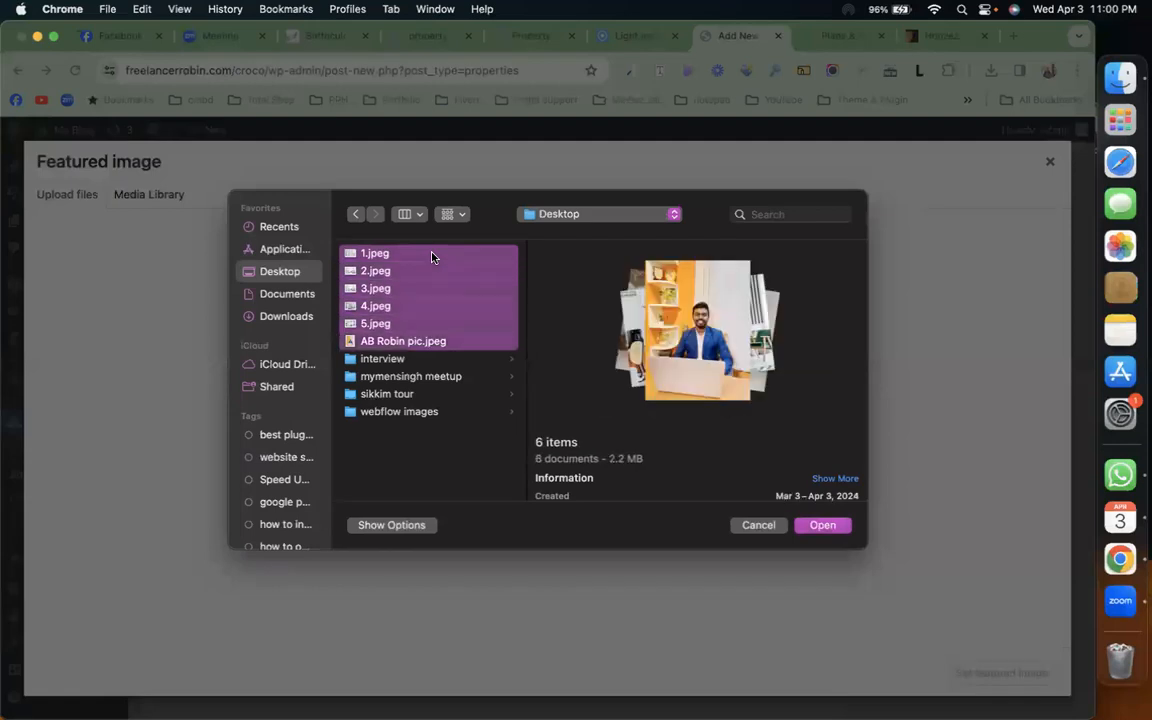
{"action": "key", "text": "shift+Up"}
{"action": "left_click", "coordinate": [823, 524]}
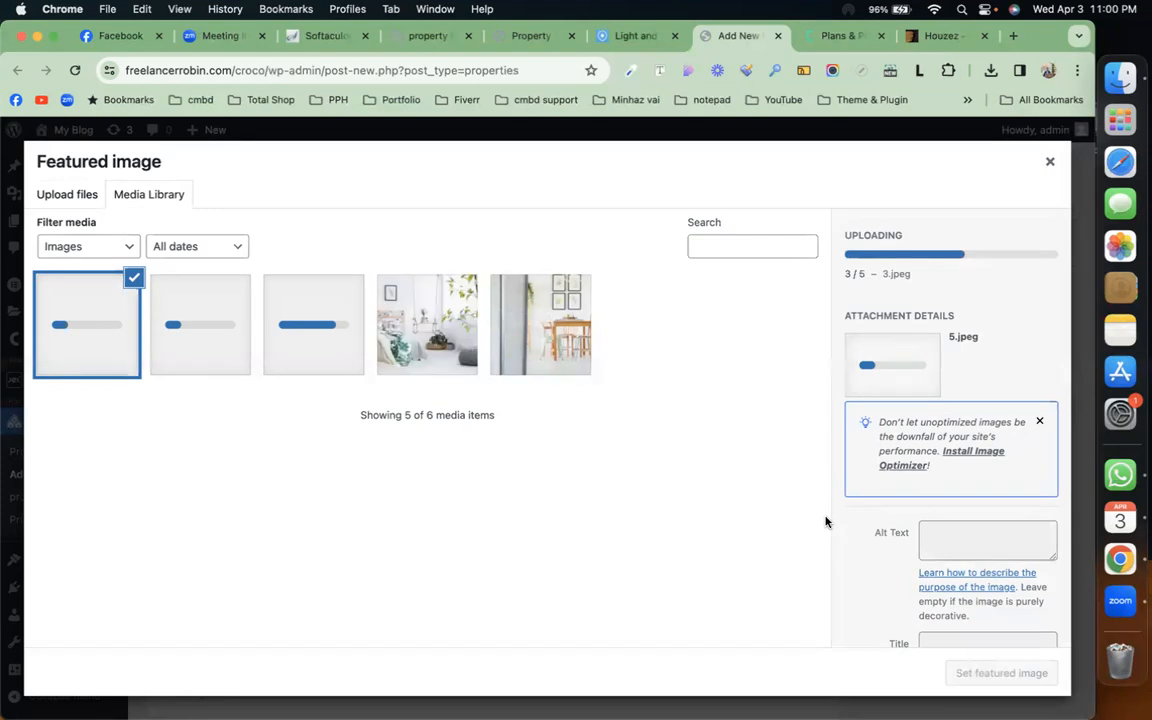
{"action": "left_click", "coordinate": [470, 335]}
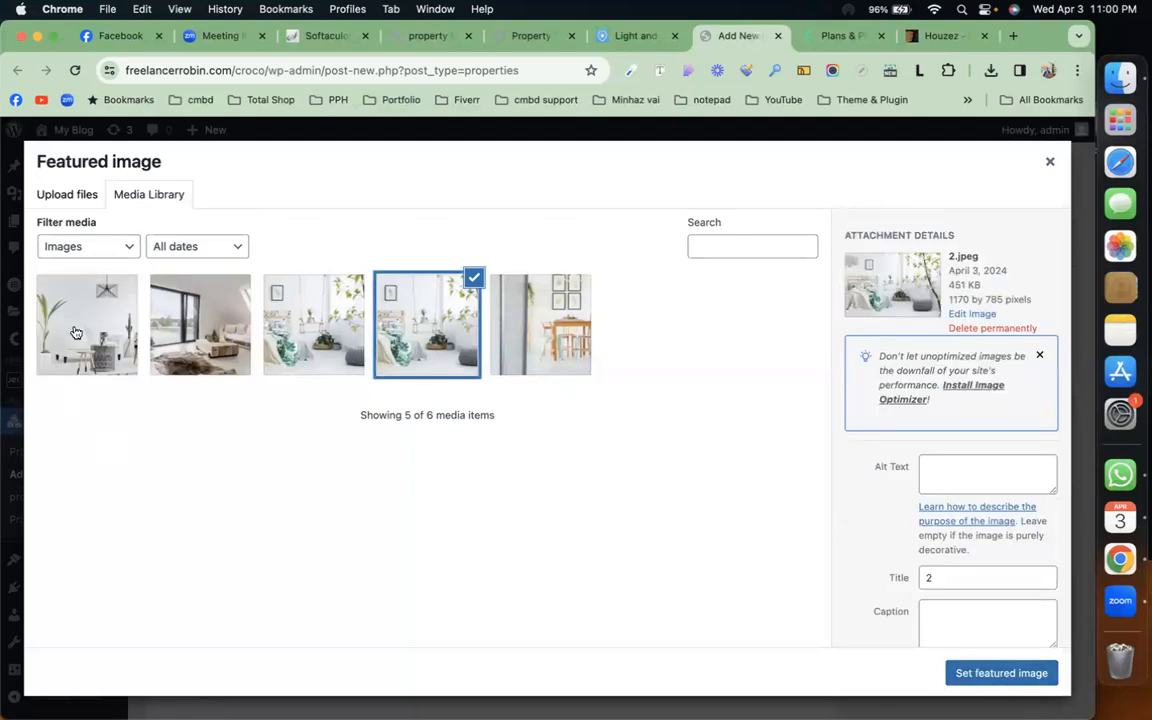
{"action": "left_click", "coordinate": [1014, 680]}
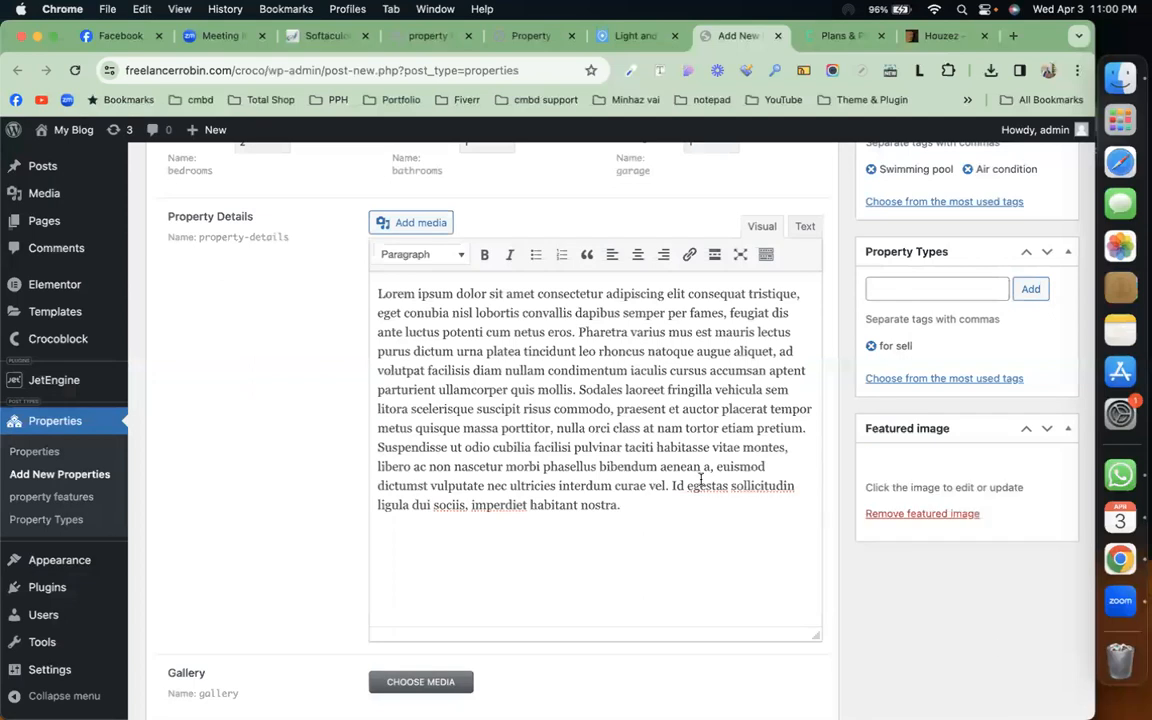
Add all five uploaded room photos from the media library to the property's Gallery field.
{"action": "scroll", "coordinate": [699, 480], "scroll_direction": "down", "scroll_amount": 2}
{"action": "left_click", "coordinate": [425, 604]}
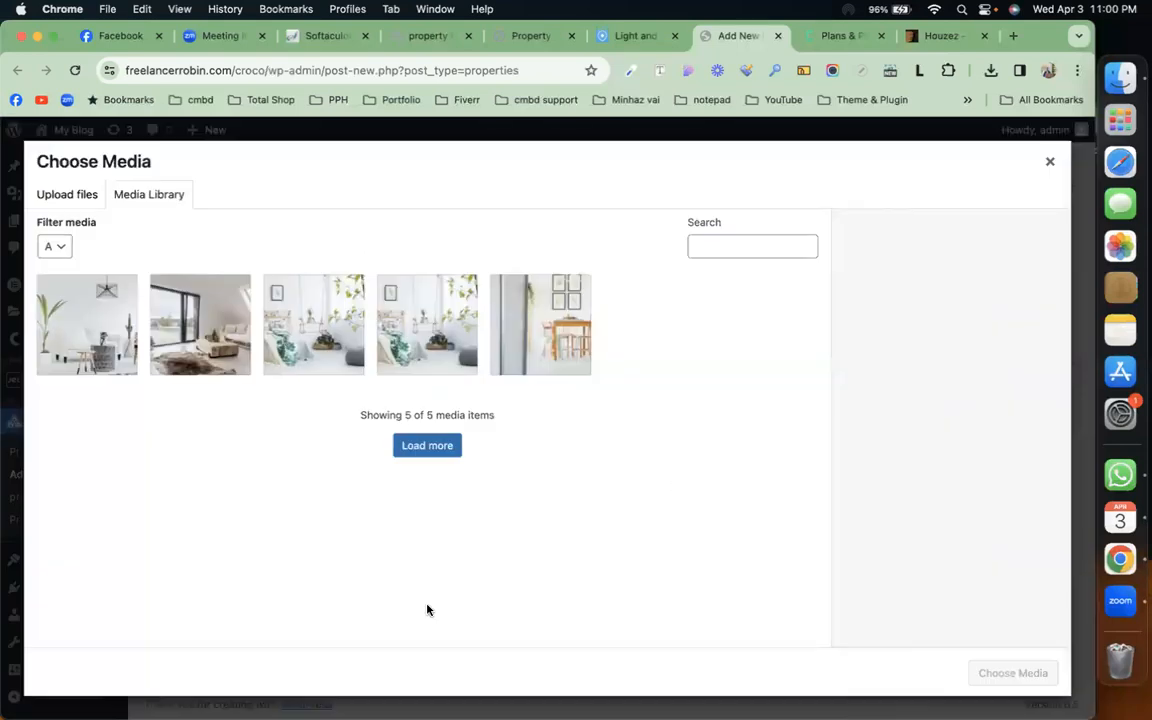
{"action": "left_click", "coordinate": [90, 290]}
{"action": "left_click", "coordinate": [208, 326]}
{"action": "left_click", "coordinate": [313, 325]}
{"action": "left_click", "coordinate": [427, 325]}
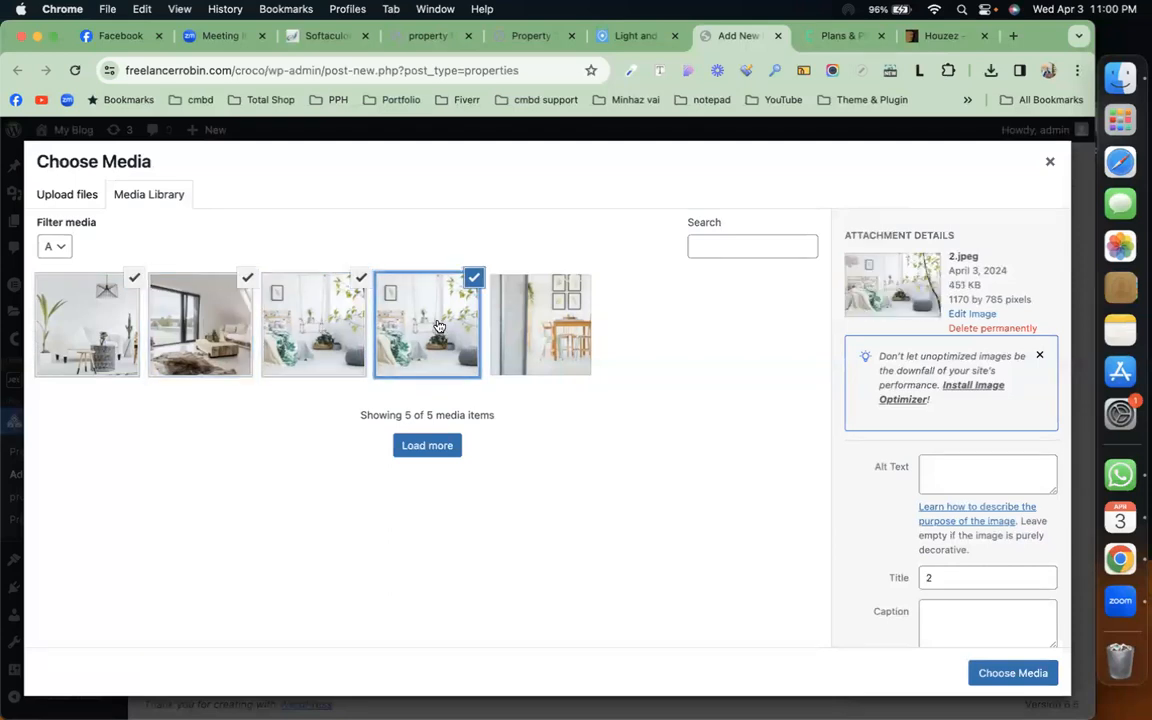
{"action": "left_click", "coordinate": [540, 325]}
{"action": "left_click", "coordinate": [1012, 673]}
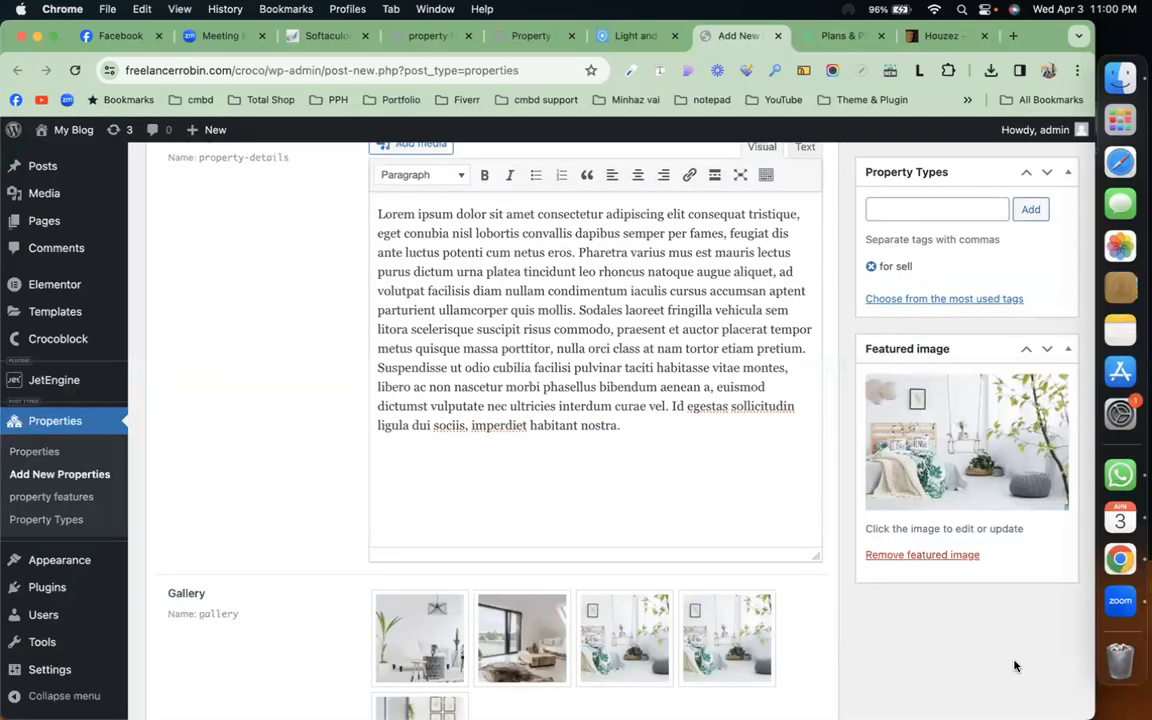
Publish the "Light And Modern Apartment" property.
{"action": "scroll", "coordinate": [912, 621], "scroll_direction": "down", "scroll_amount": 4}
{"action": "scroll", "coordinate": [912, 621], "scroll_direction": "up", "scroll_amount": 10}
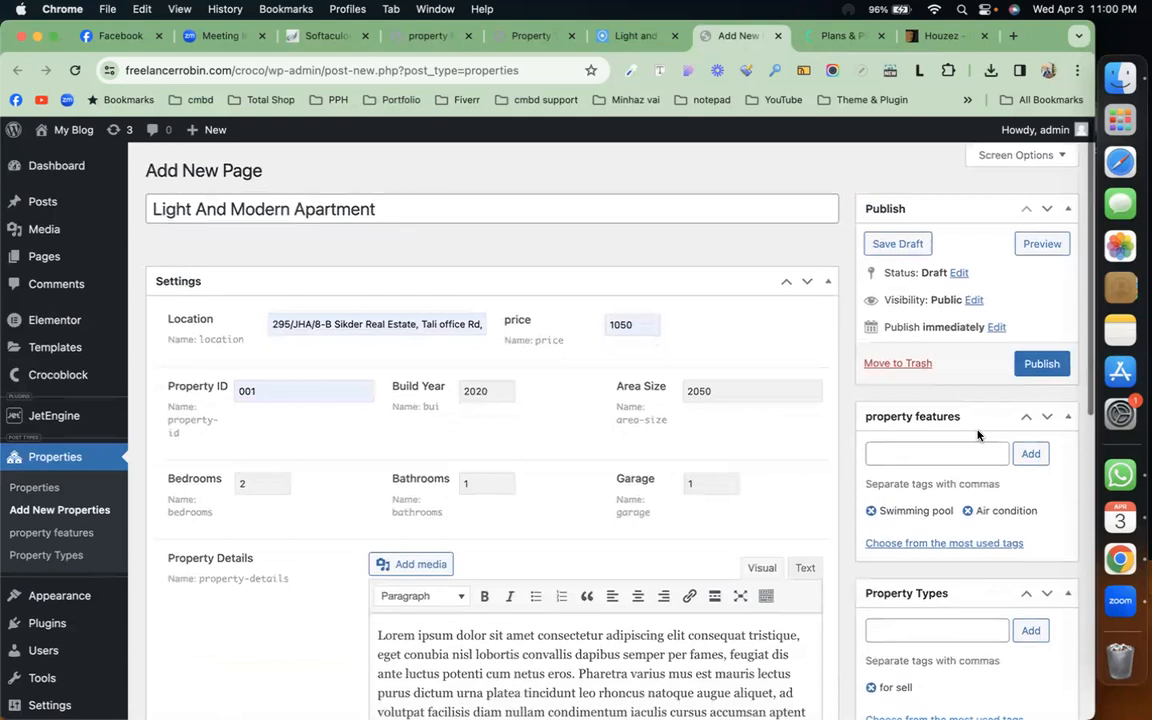
{"action": "left_click", "coordinate": [1040, 363]}
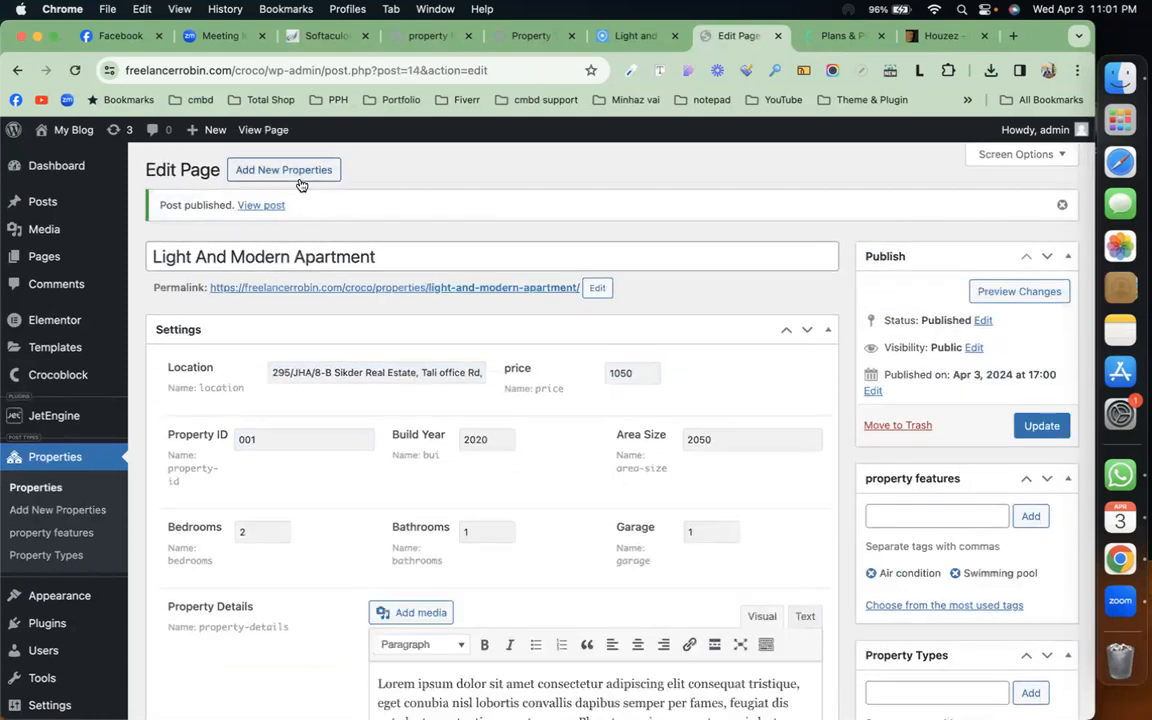
View the published property post and examine its content from the featured image down to the footer.
{"action": "left_click", "coordinate": [262, 205]}
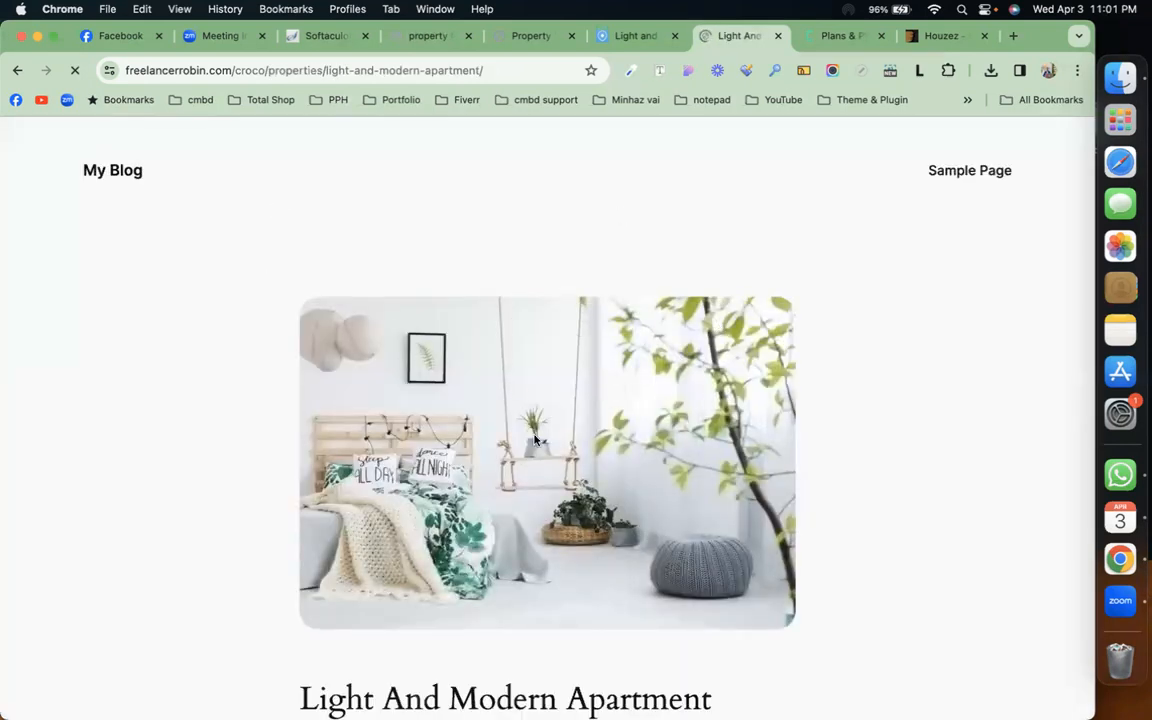
{"action": "scroll", "coordinate": [561, 400], "scroll_direction": "down", "scroll_amount": 3}
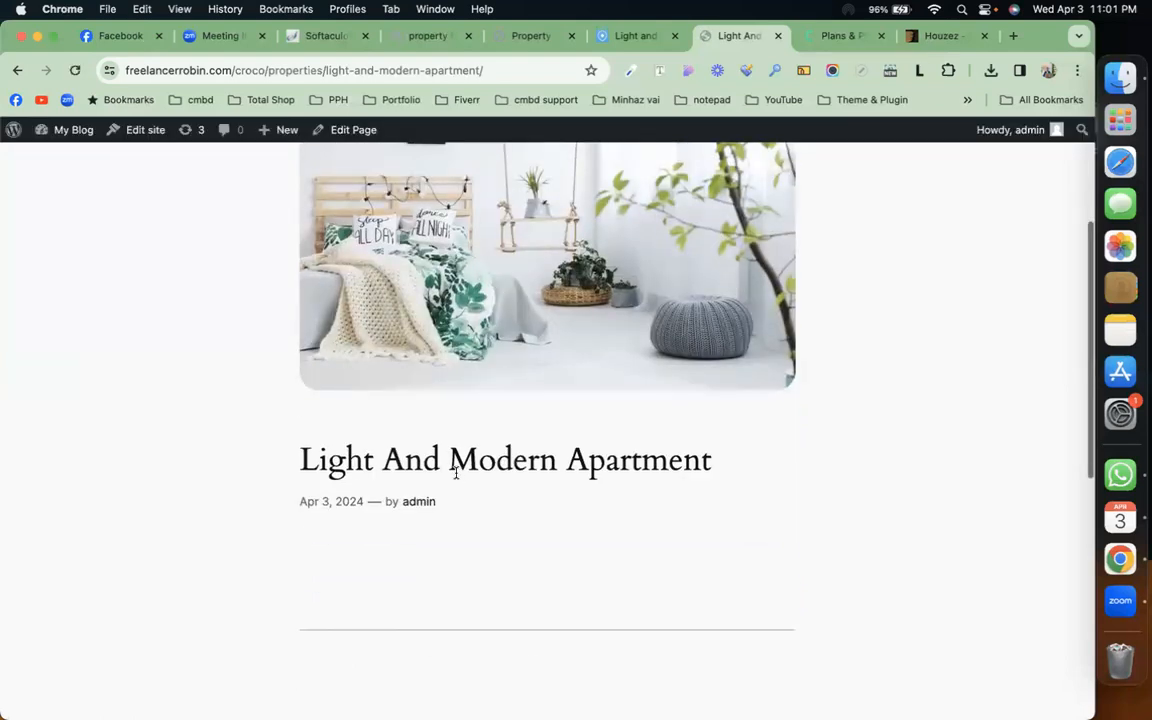
{"action": "scroll", "coordinate": [511, 463], "scroll_direction": "down", "scroll_amount": 3}
{"action": "scroll", "coordinate": [511, 463], "scroll_direction": "down", "scroll_amount": 3}
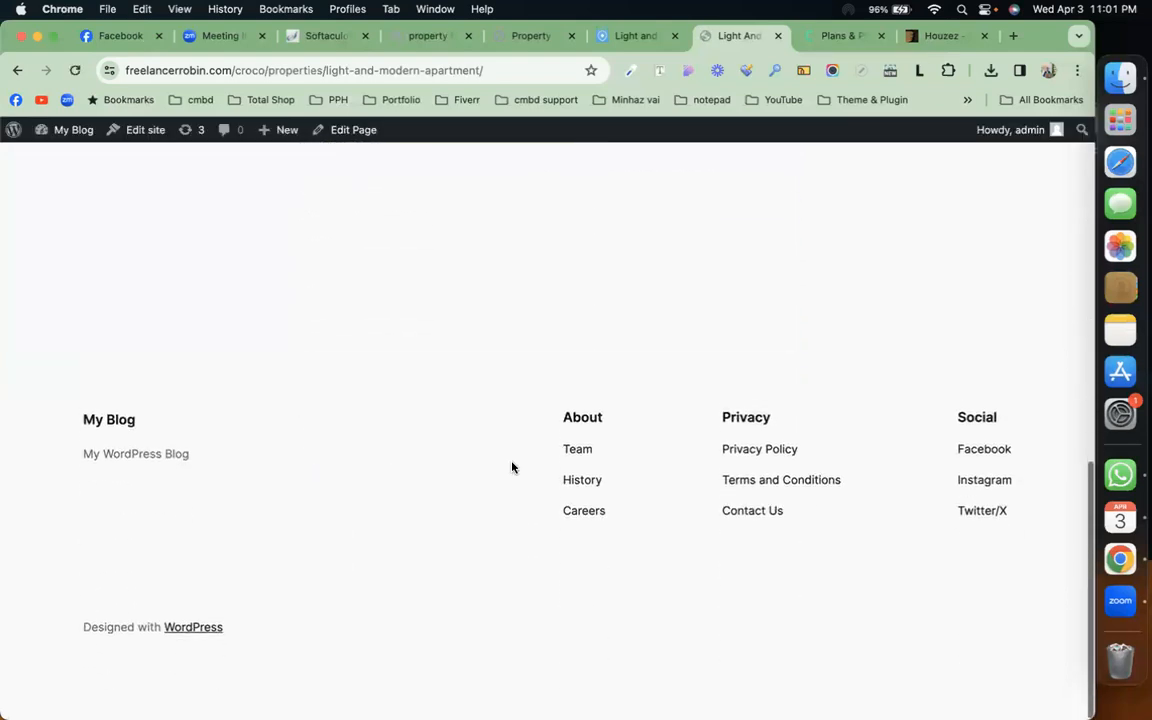
Look over the published property page again, from the featured image down past the title and post date.
{"action": "scroll", "coordinate": [511, 466], "scroll_direction": "up", "scroll_amount": 8}
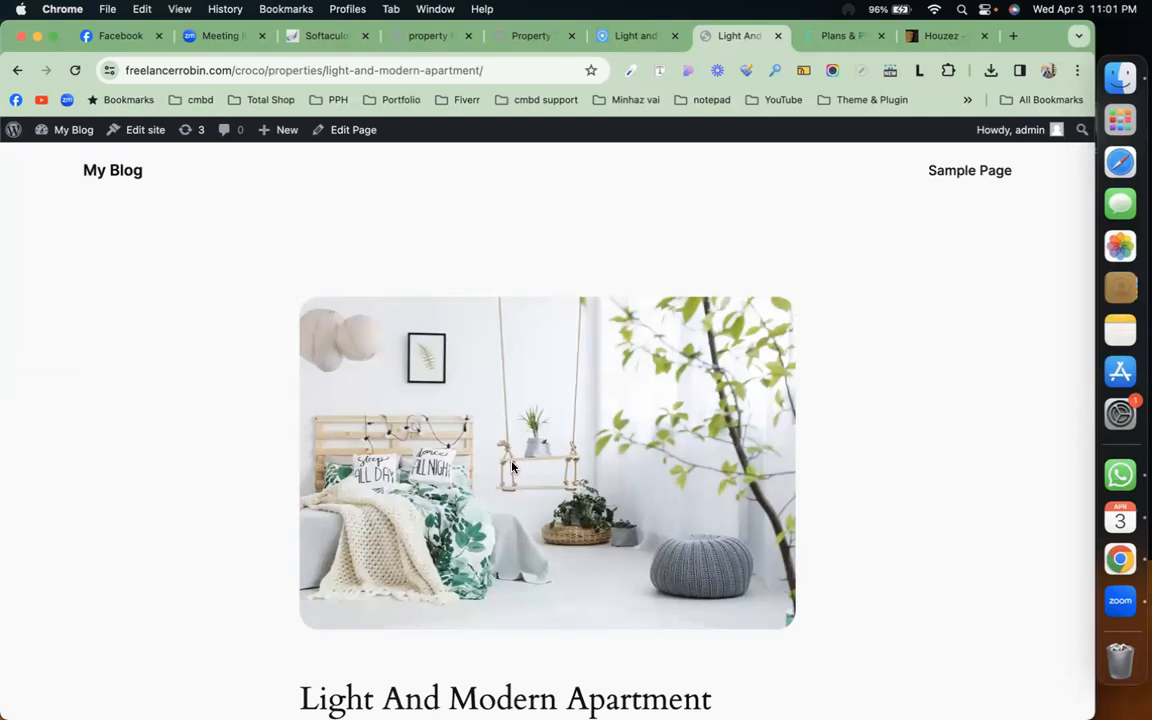
{"action": "scroll", "coordinate": [511, 466], "scroll_direction": "down", "scroll_amount": 4}
{"action": "scroll", "coordinate": [512, 465], "scroll_direction": "up", "scroll_amount": 4}
{"action": "scroll", "coordinate": [595, 459], "scroll_direction": "down", "scroll_amount": 3}
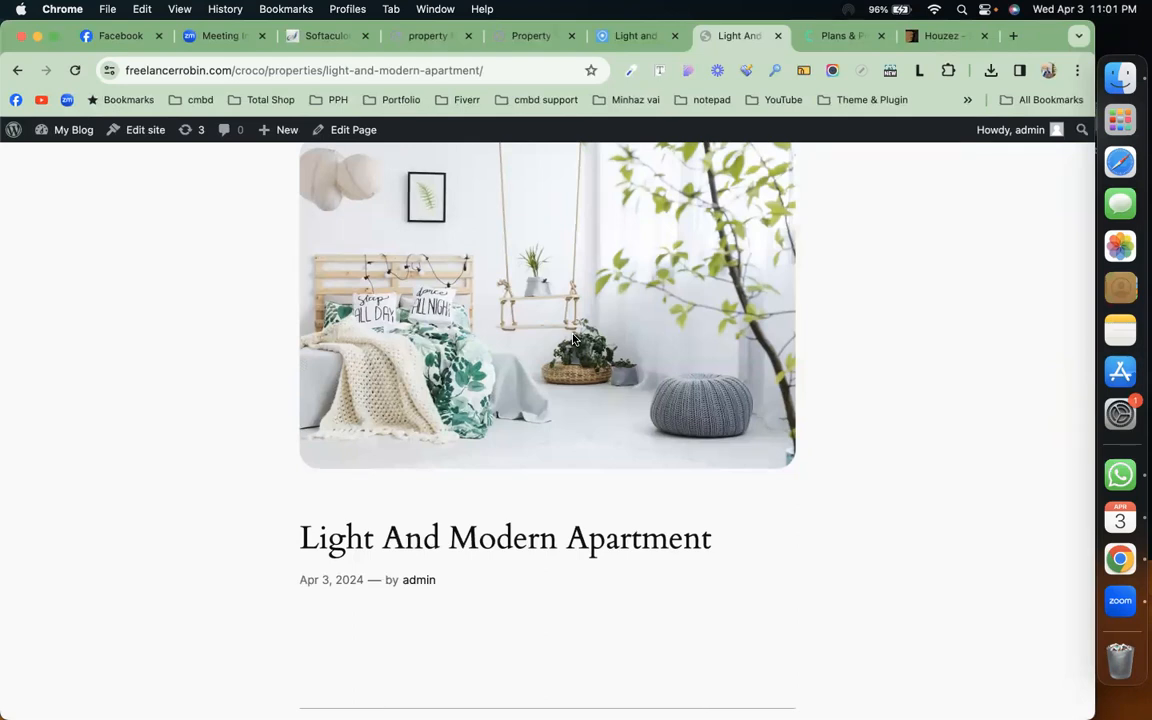
Open the form for adding a new Elementor template in a separate browser tab from the site's admin area.
{"action": "left_click", "coordinate": [530, 36]}
{"action": "mouse_move", "coordinate": [59, 370]}
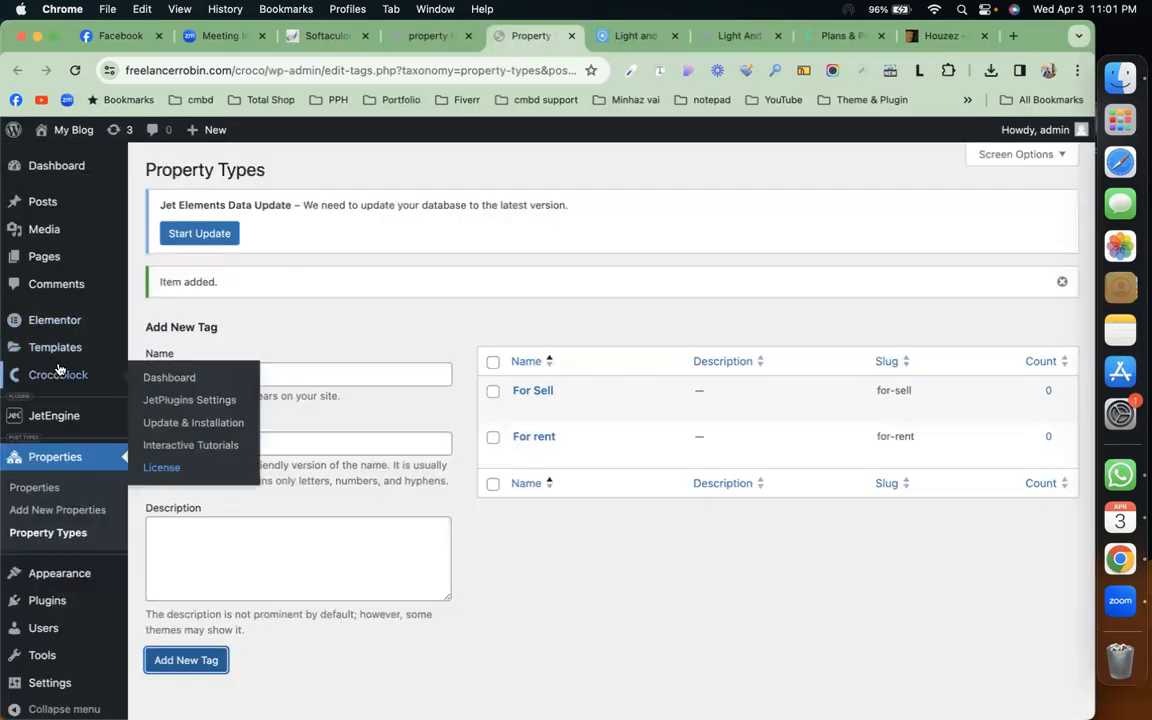
{"action": "mouse_move", "coordinate": [100, 347]}
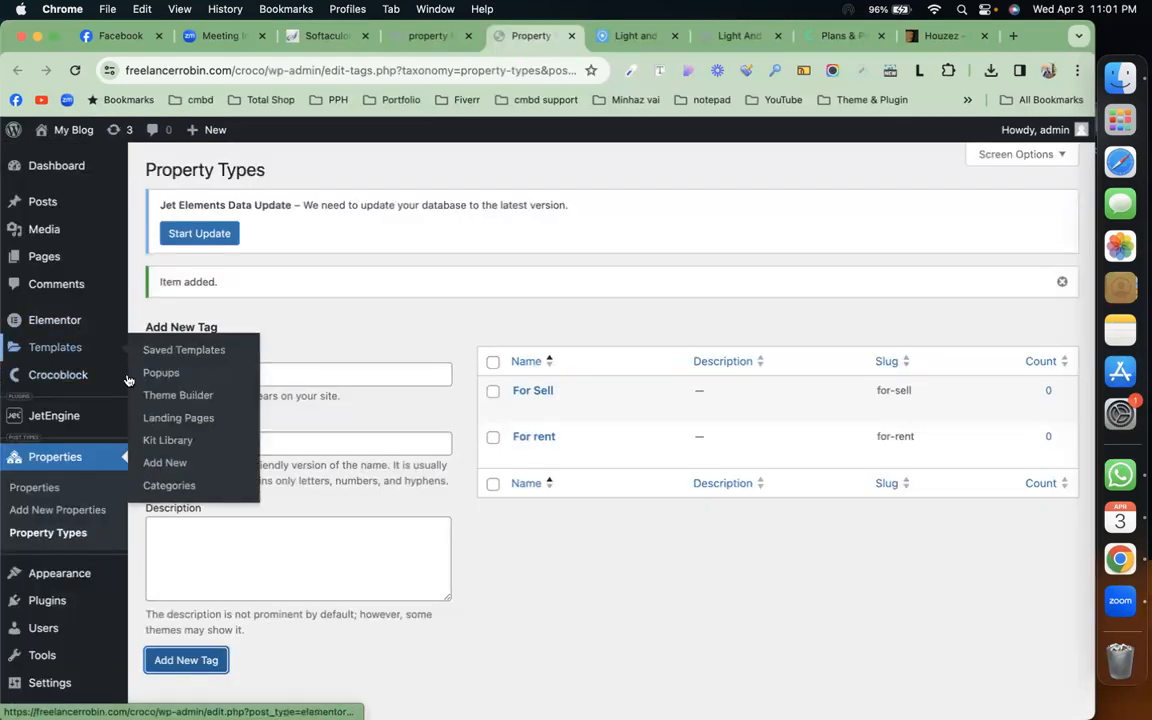
{"action": "right_click", "coordinate": [180, 466]}
{"action": "left_click", "coordinate": [215, 471]}
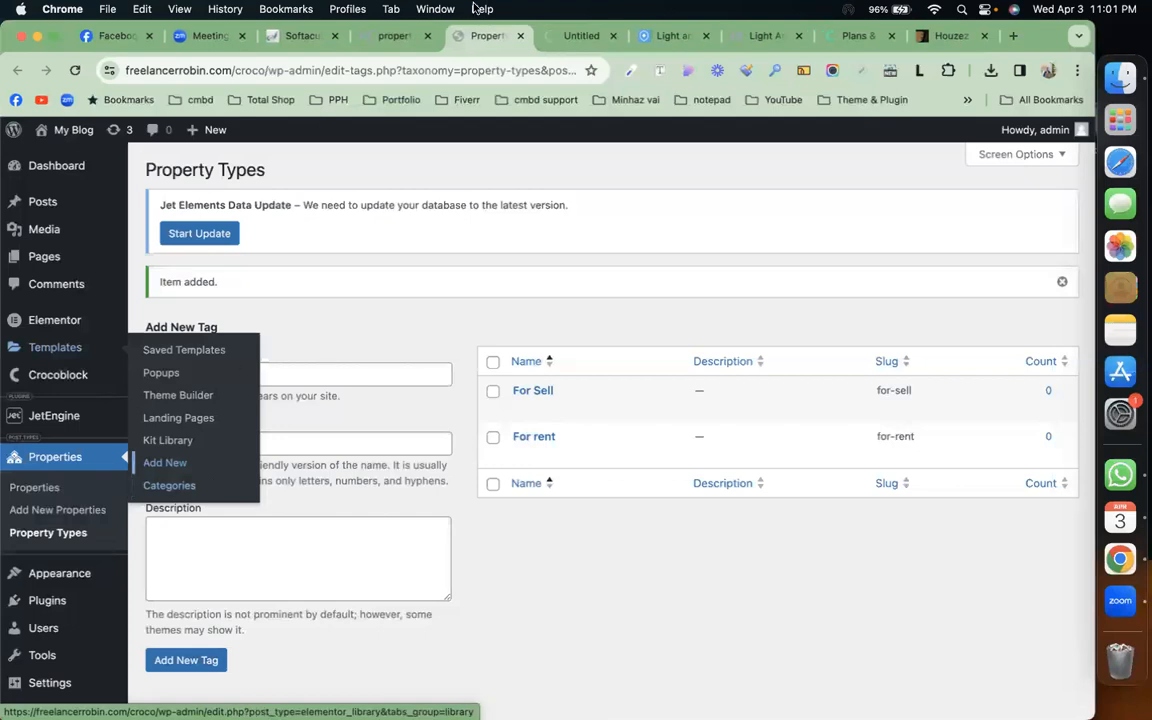
{"action": "left_click", "coordinate": [565, 36]}
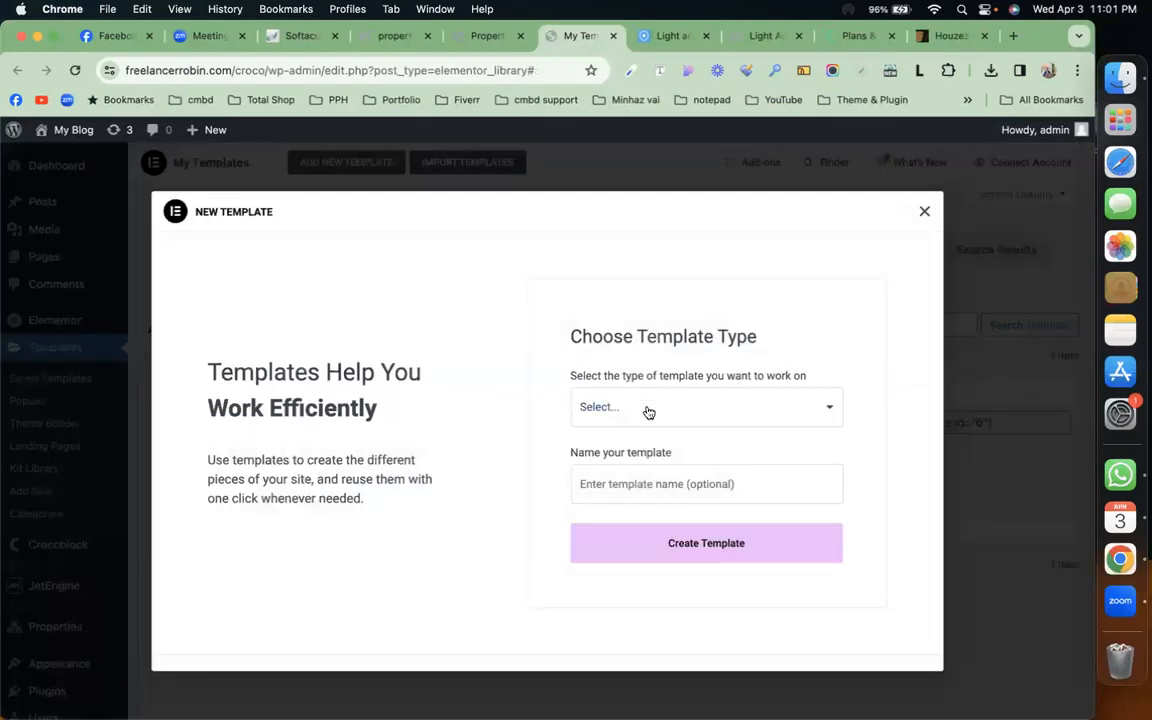
Create a Single Post template named "properties template" and dismiss the template library and the Elementor AI introduction.
{"action": "left_click", "coordinate": [648, 409]}
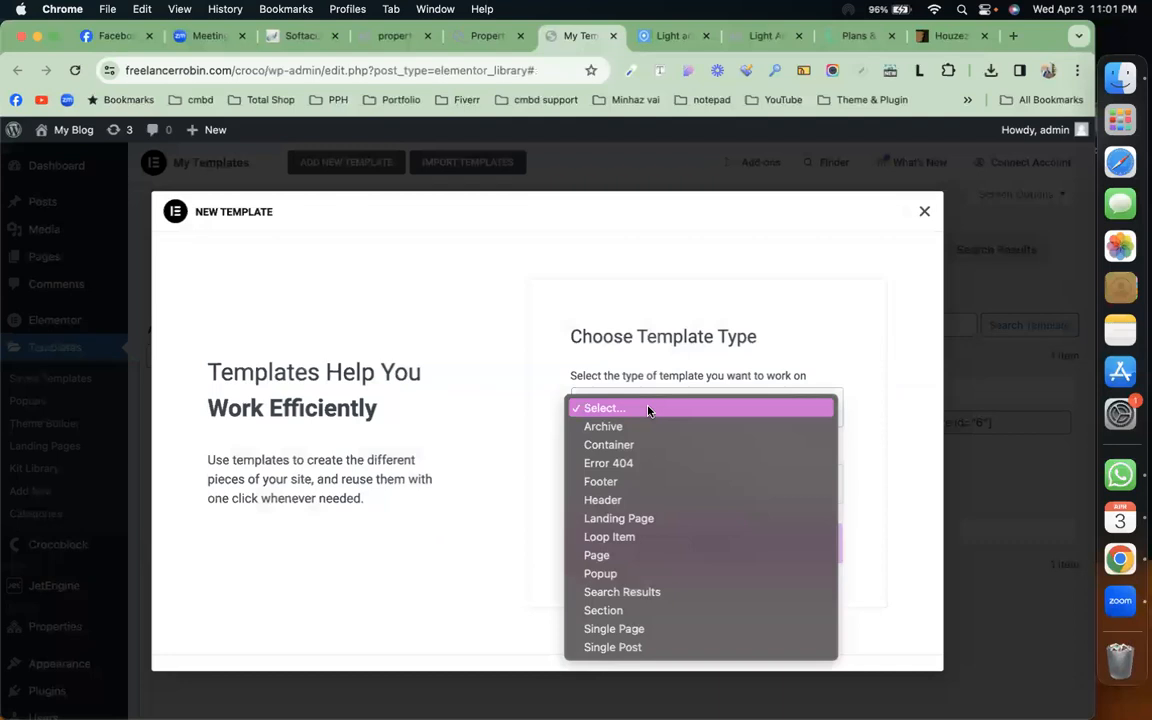
{"action": "left_click", "coordinate": [649, 646]}
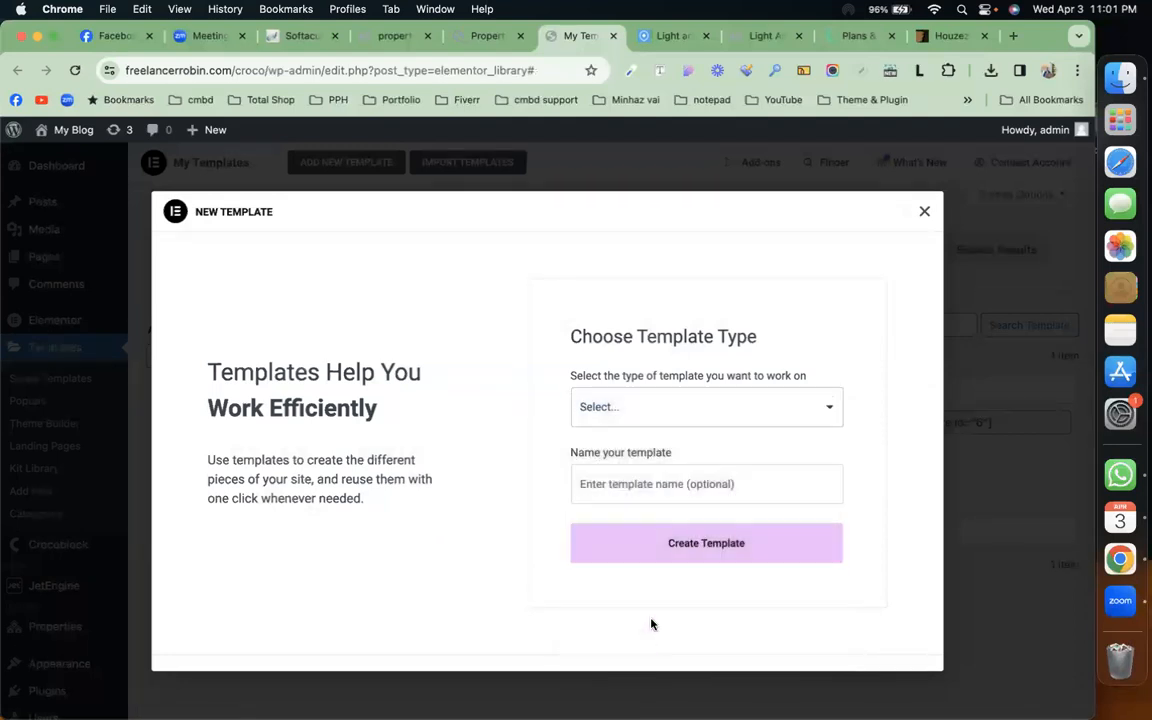
{"action": "left_click", "coordinate": [670, 483]}
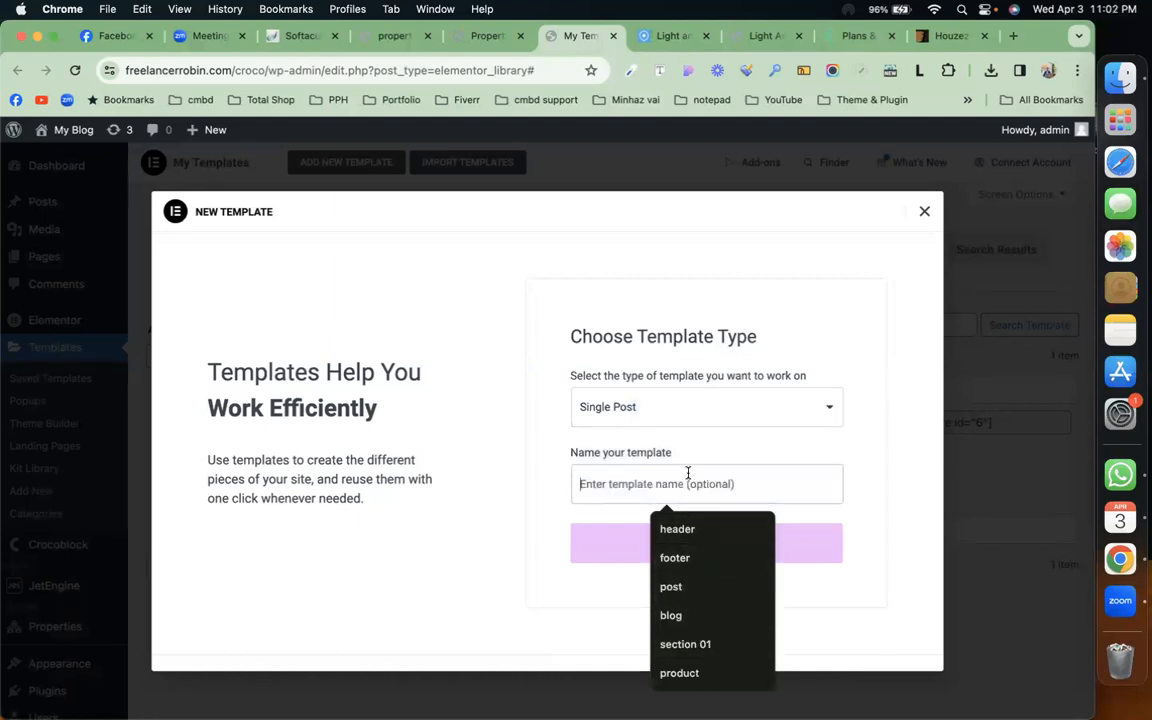
{"action": "type", "text": "properties template"}
{"action": "left_click", "coordinate": [720, 533]}
{"action": "left_click", "coordinate": [716, 545]}
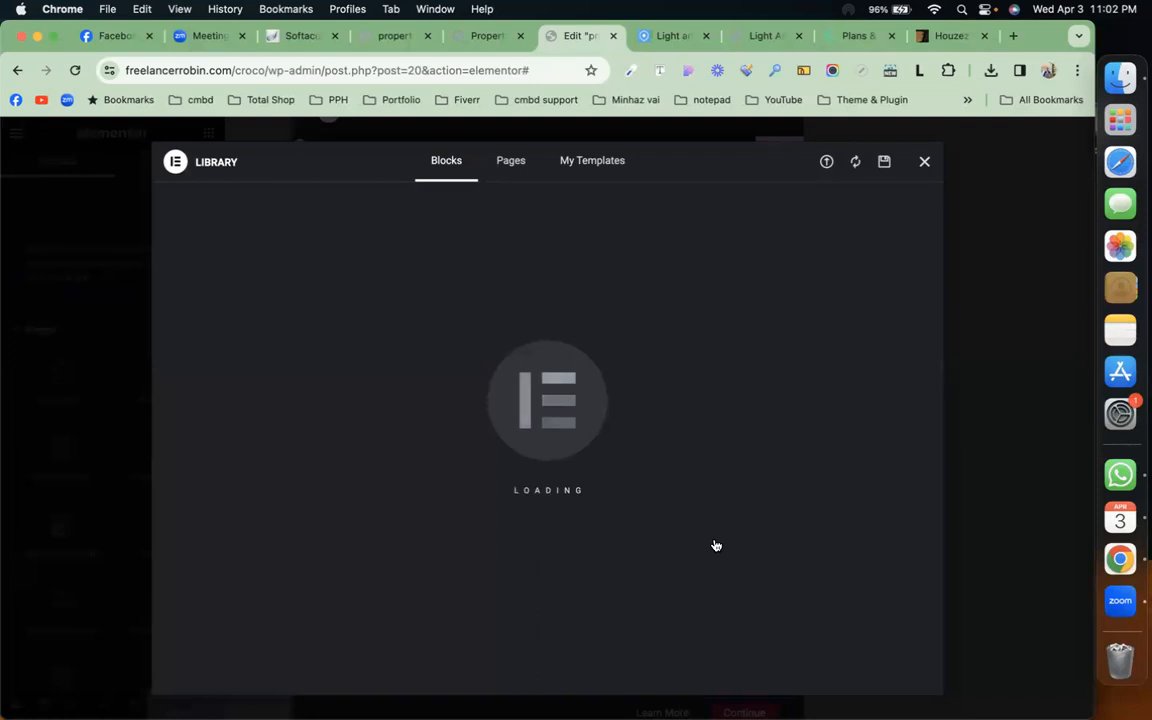
{"action": "left_click", "coordinate": [924, 166]}
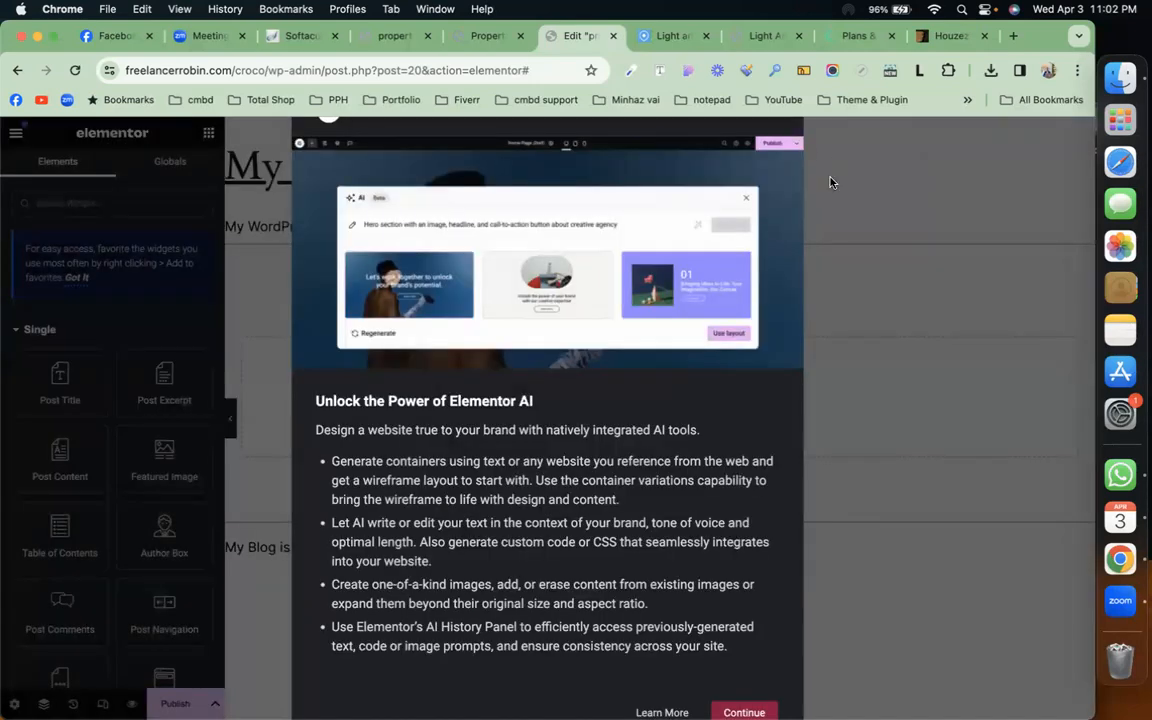
{"action": "left_click", "coordinate": [744, 712]}
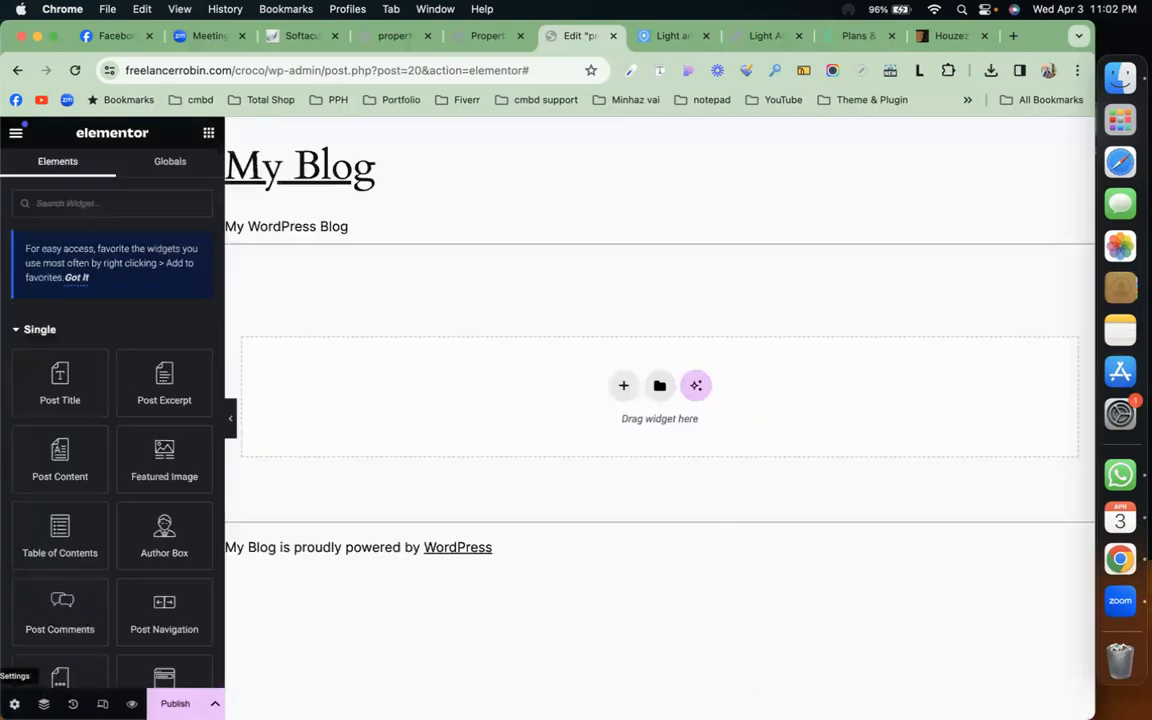
Set the template's dynamic content preview to Properties using "Light And Modern Apartment" and apply it.
{"action": "left_click", "coordinate": [14, 704]}
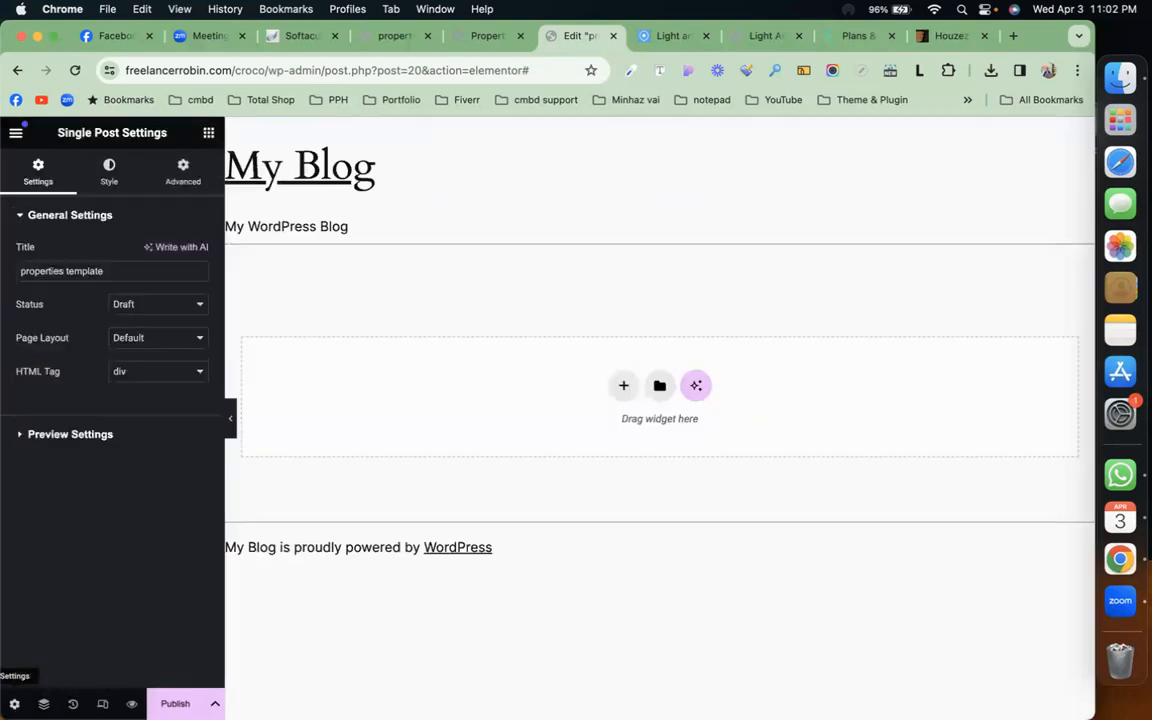
{"action": "left_click", "coordinate": [129, 437]}
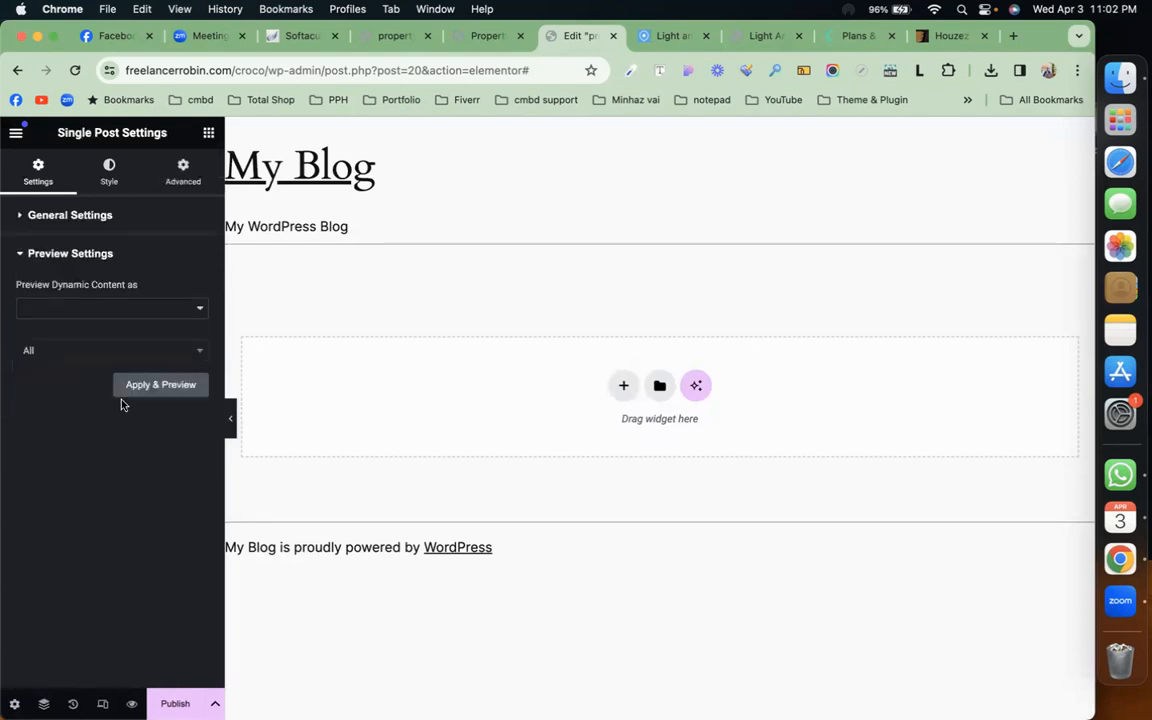
{"action": "left_click", "coordinate": [81, 311]}
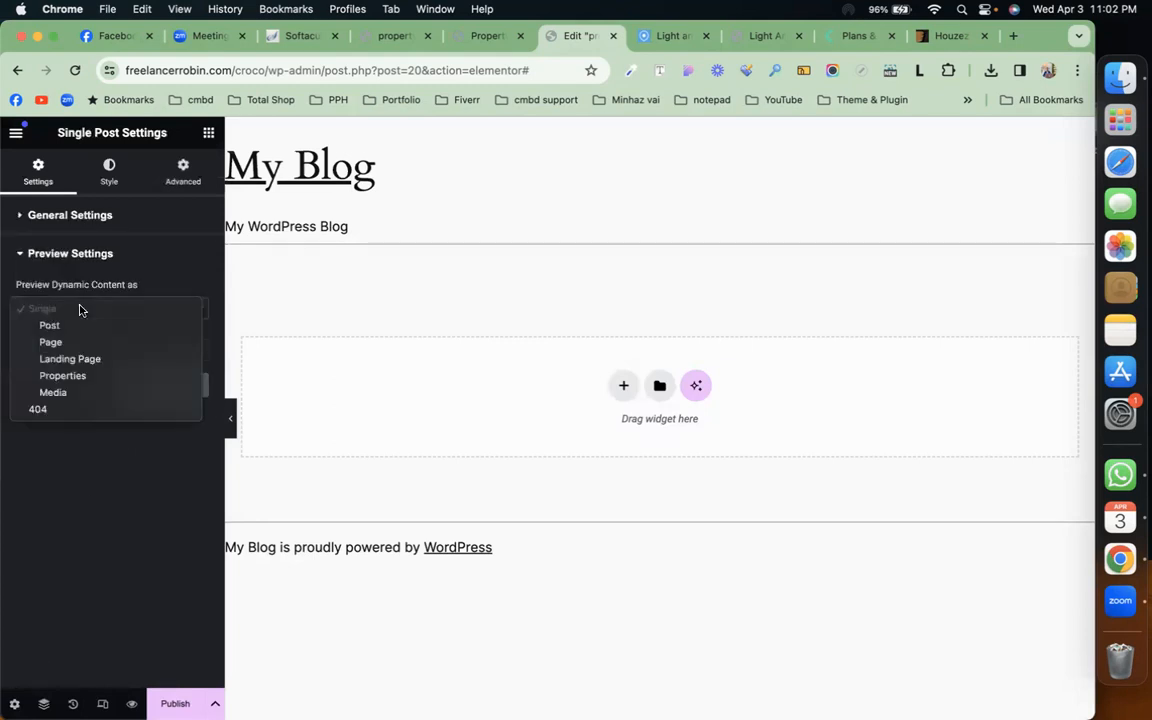
{"action": "left_click", "coordinate": [92, 375]}
{"action": "left_click", "coordinate": [136, 350]}
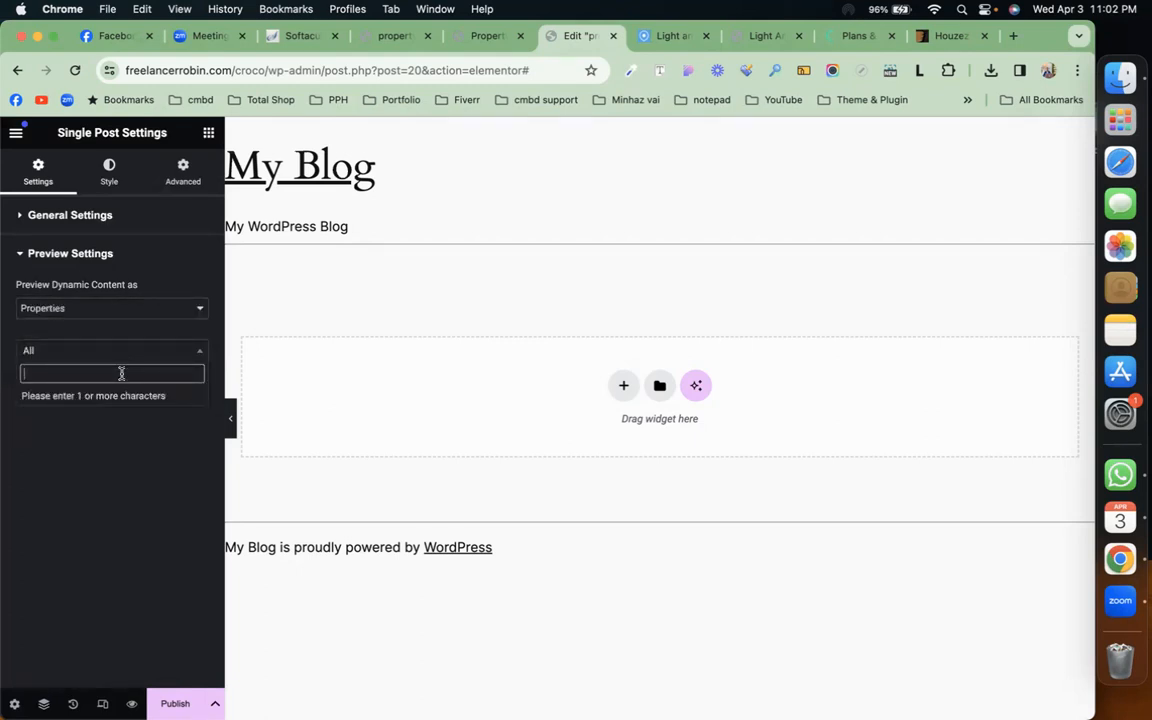
{"action": "type", "text": "lig"}
{"action": "left_click", "coordinate": [121, 397]}
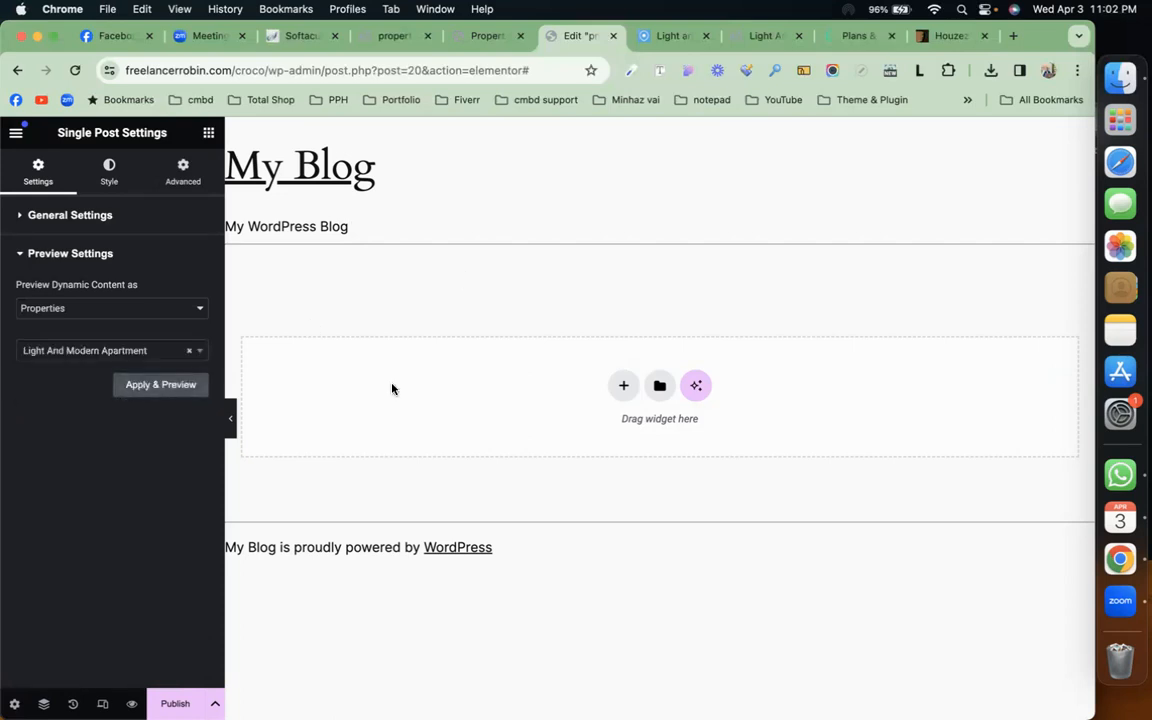
{"action": "left_click", "coordinate": [172, 390]}
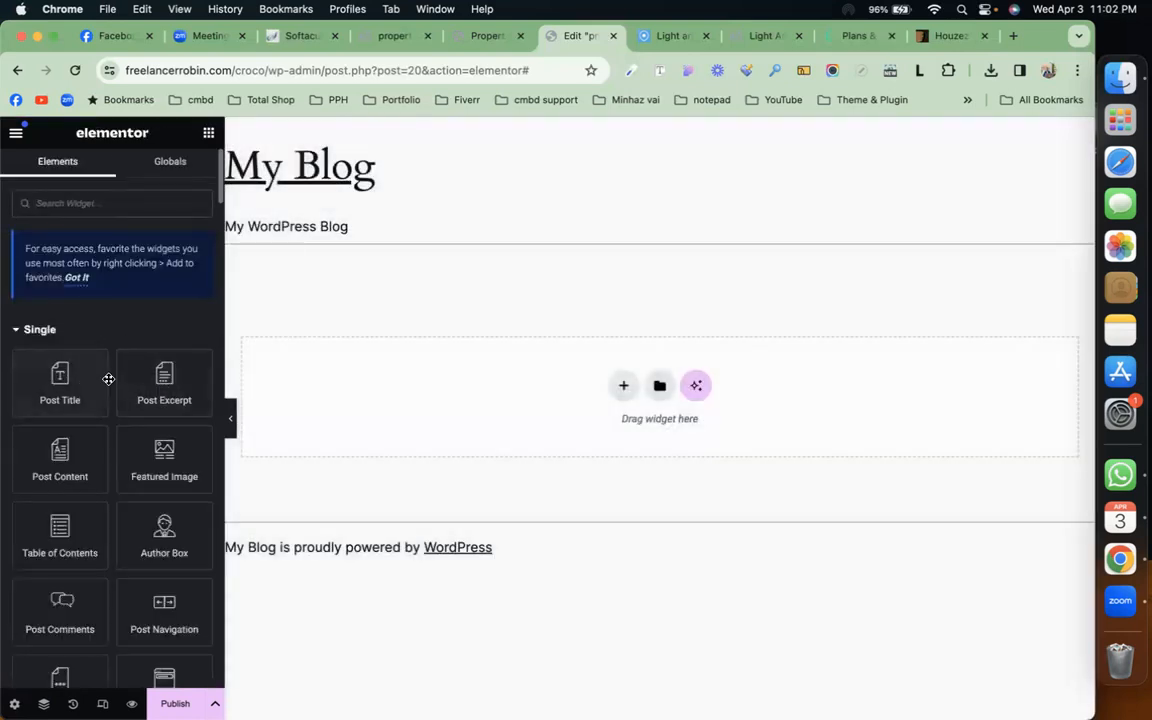
Add a single-column Flexbox container with downward direction to the template and place a Post Title widget inside it.
{"action": "left_click", "coordinate": [623, 385]}
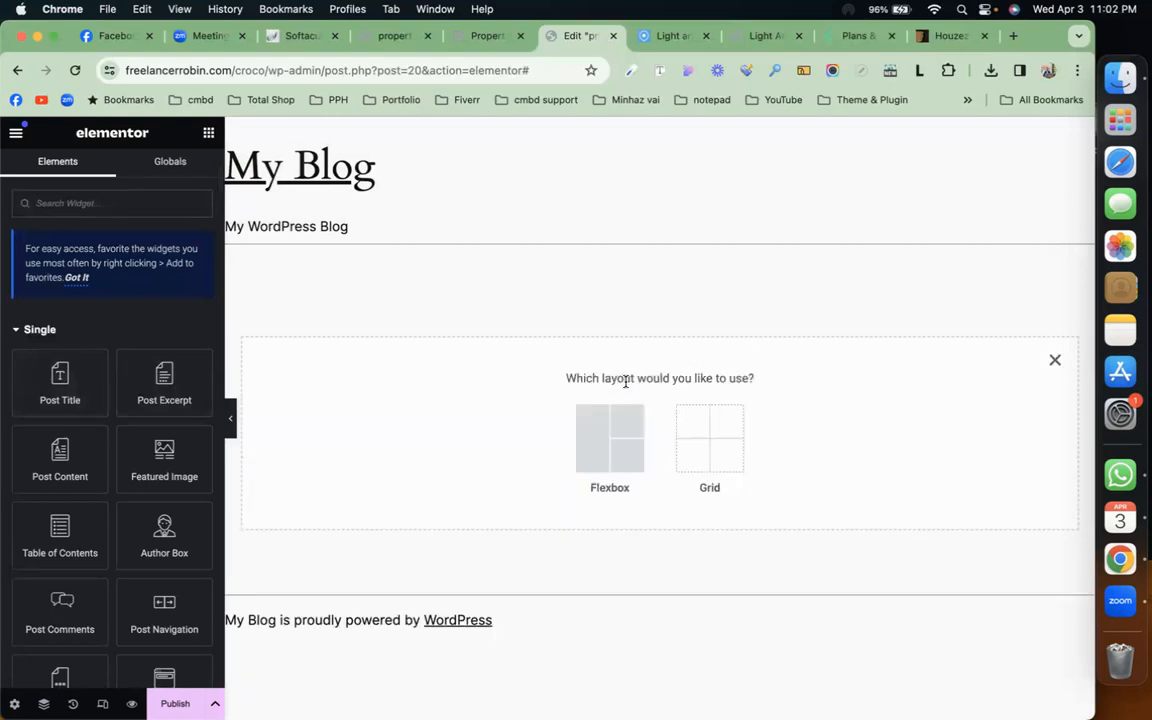
{"action": "left_click", "coordinate": [594, 438]}
{"action": "left_click", "coordinate": [429, 428]}
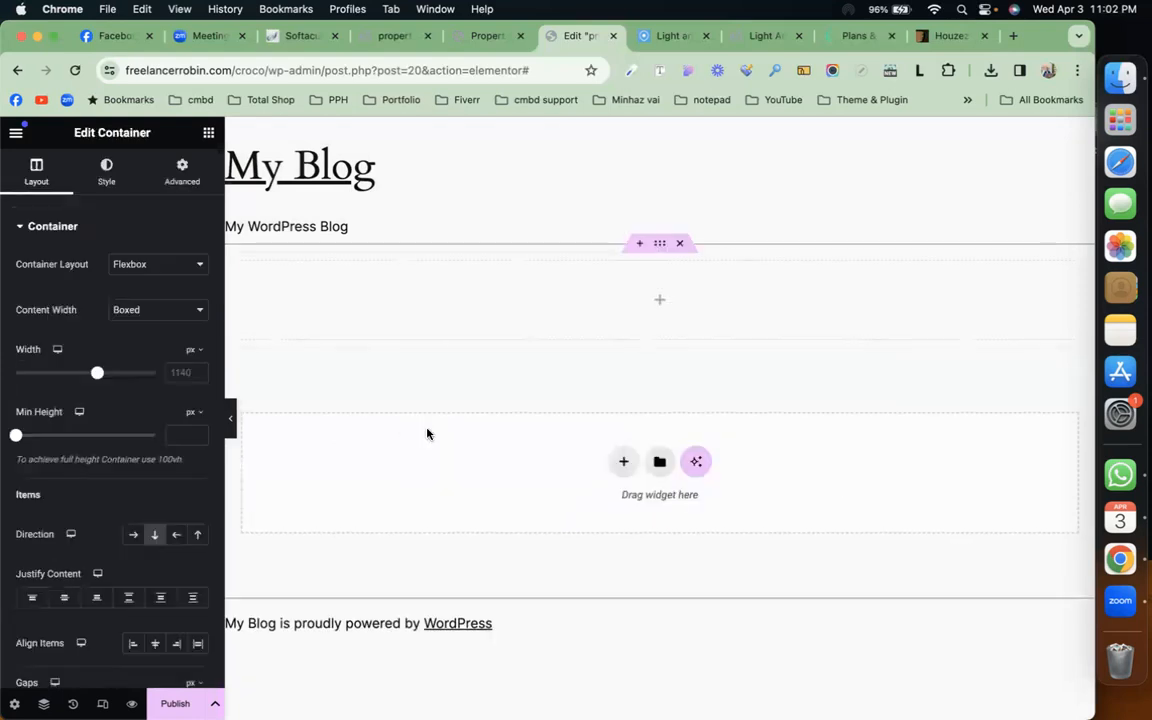
{"action": "left_click", "coordinate": [208, 132]}
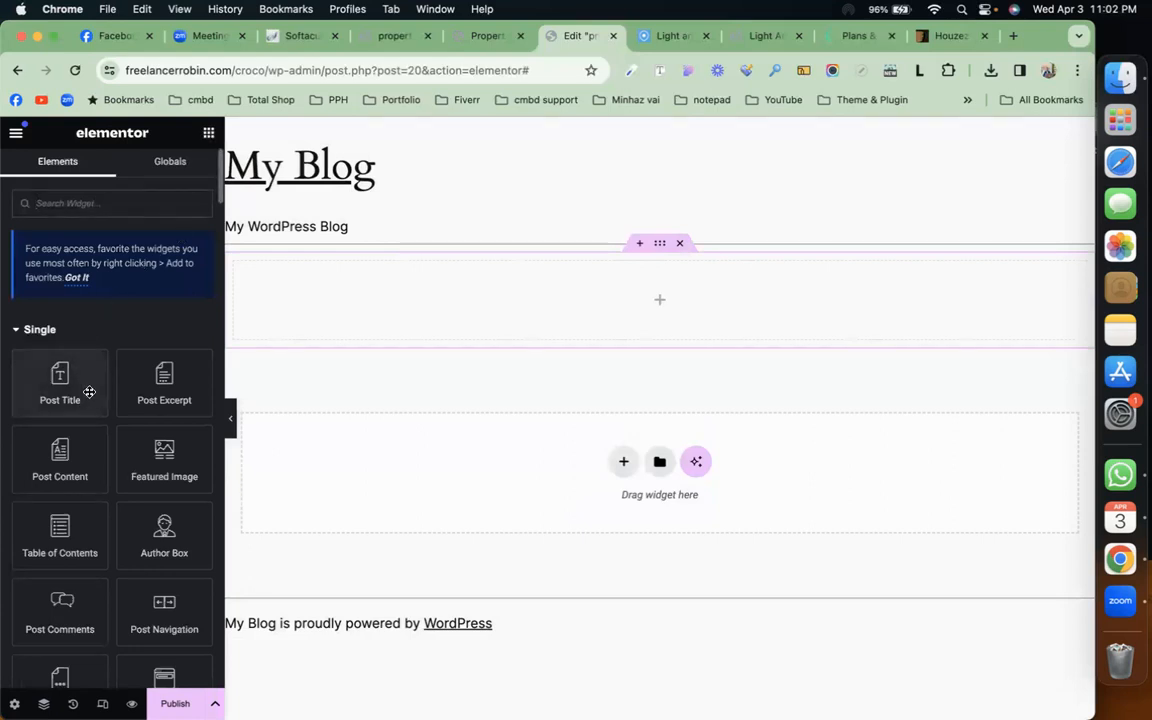
{"action": "left_click_drag", "start_coordinate": [80, 391], "coordinate": [700, 293]}
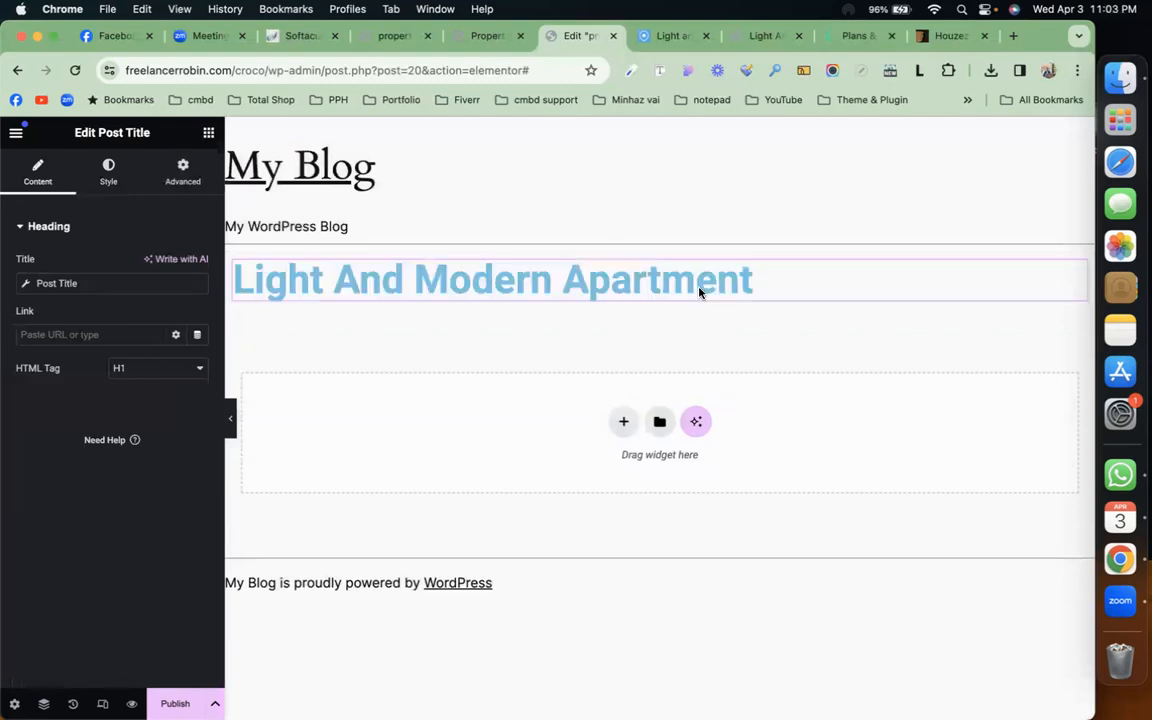
Change the post title's text color to black, #000000.
{"action": "left_click", "coordinate": [110, 180]}
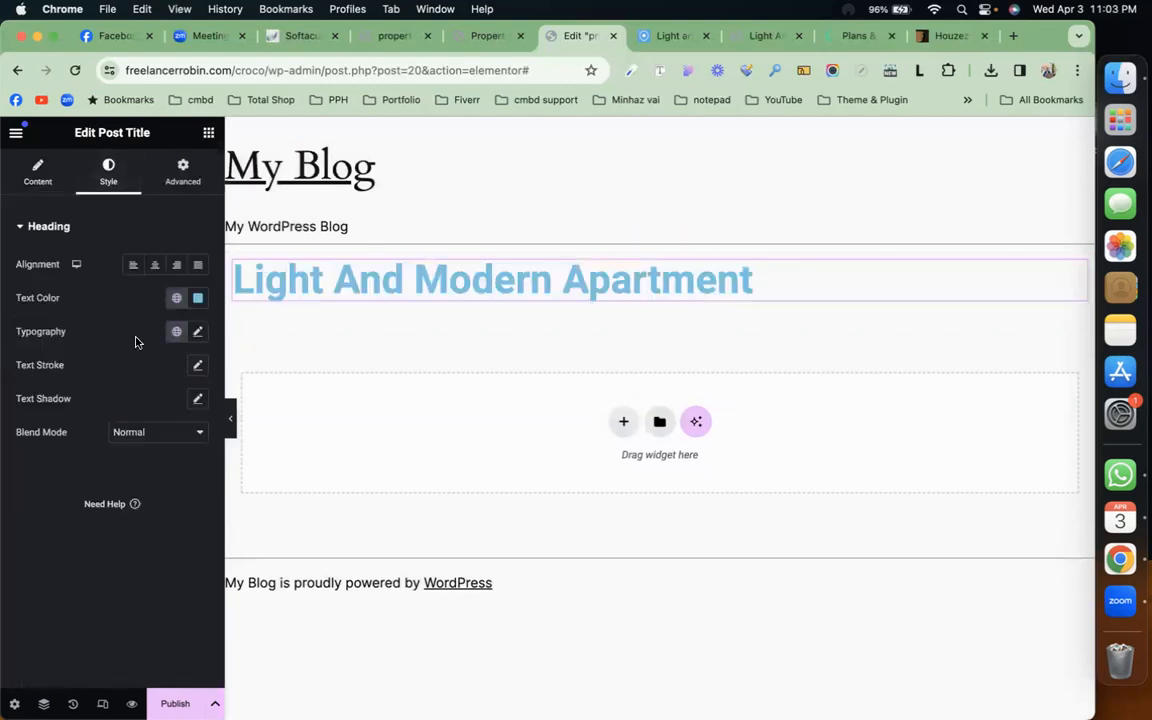
{"action": "left_click", "coordinate": [198, 298]}
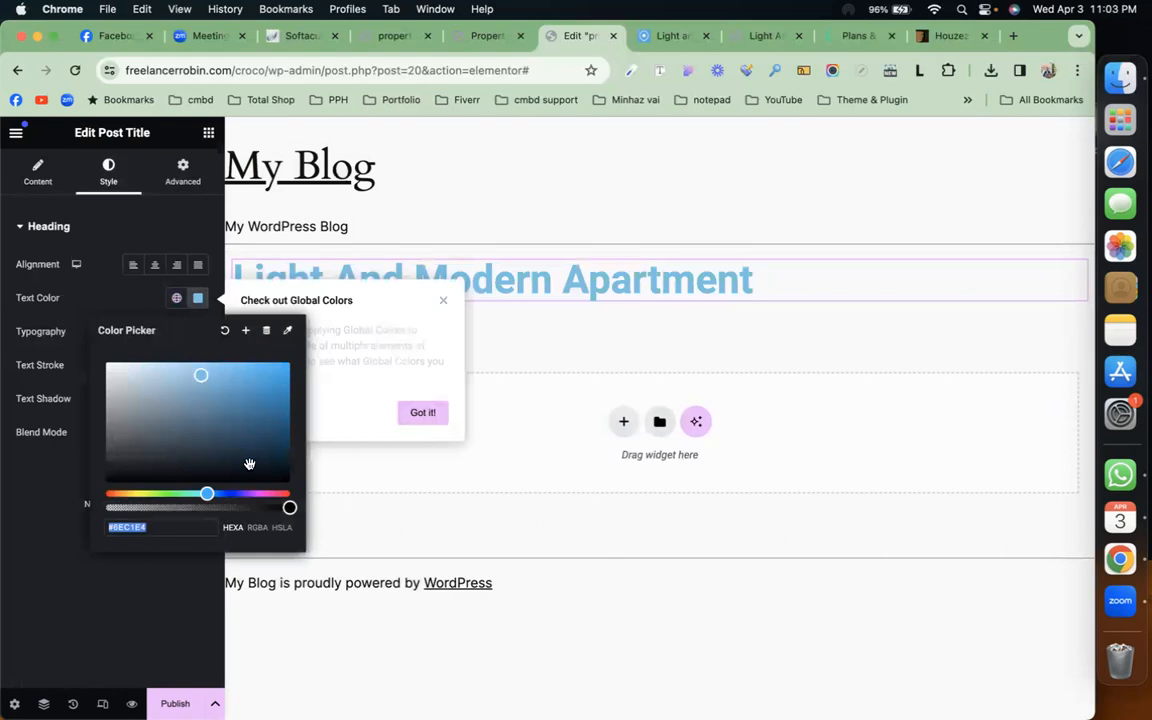
{"action": "left_click_drag", "start_coordinate": [275, 470], "coordinate": [277, 493]}
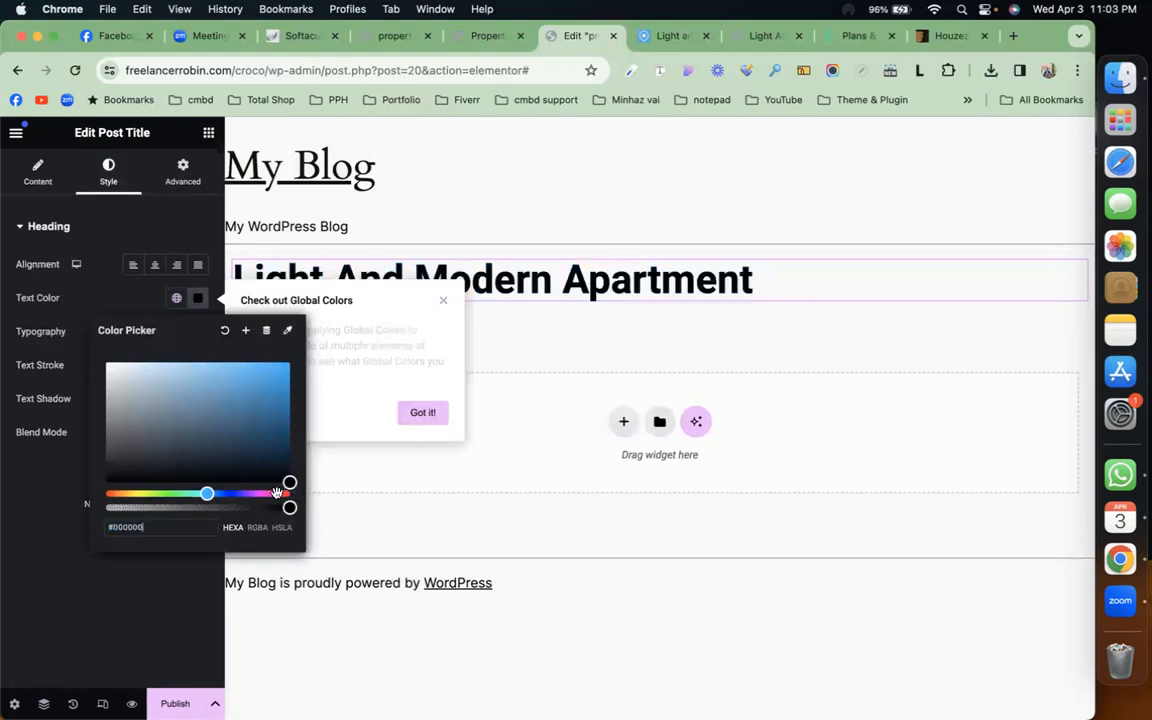
{"action": "left_click", "coordinate": [109, 597]}
Set the post title's typography to the Baloo 2 font family at a size of 40 px.
{"action": "left_click", "coordinate": [197, 333]}
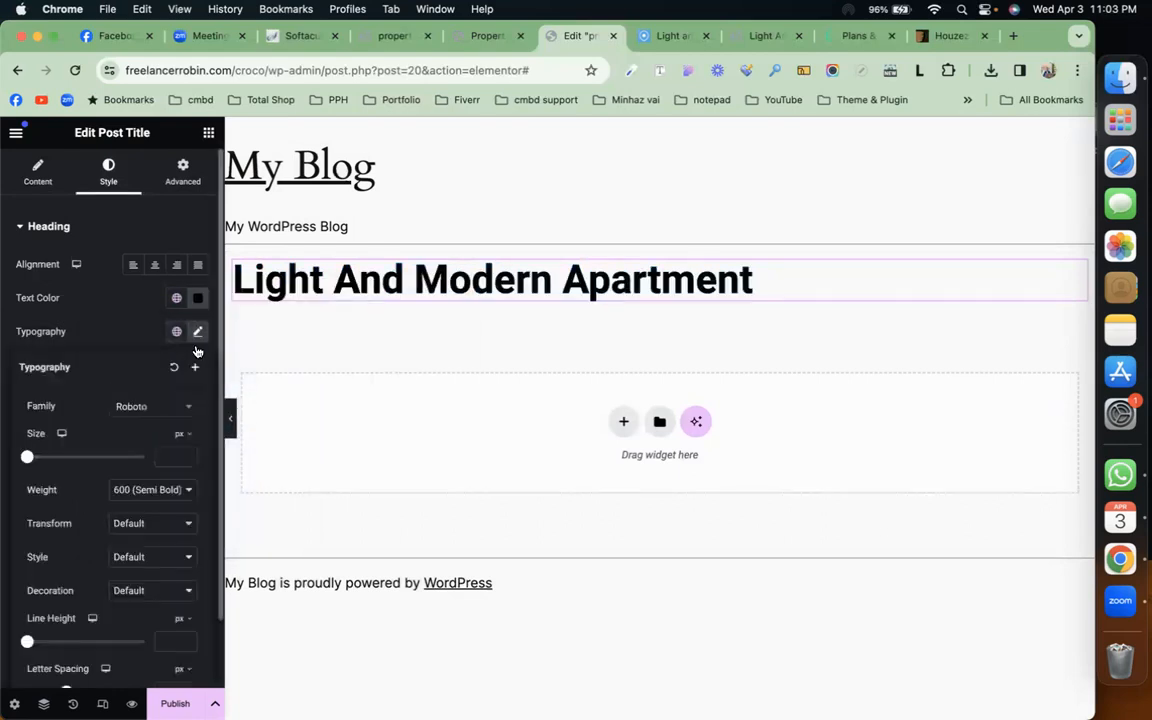
{"action": "left_click", "coordinate": [186, 410]}
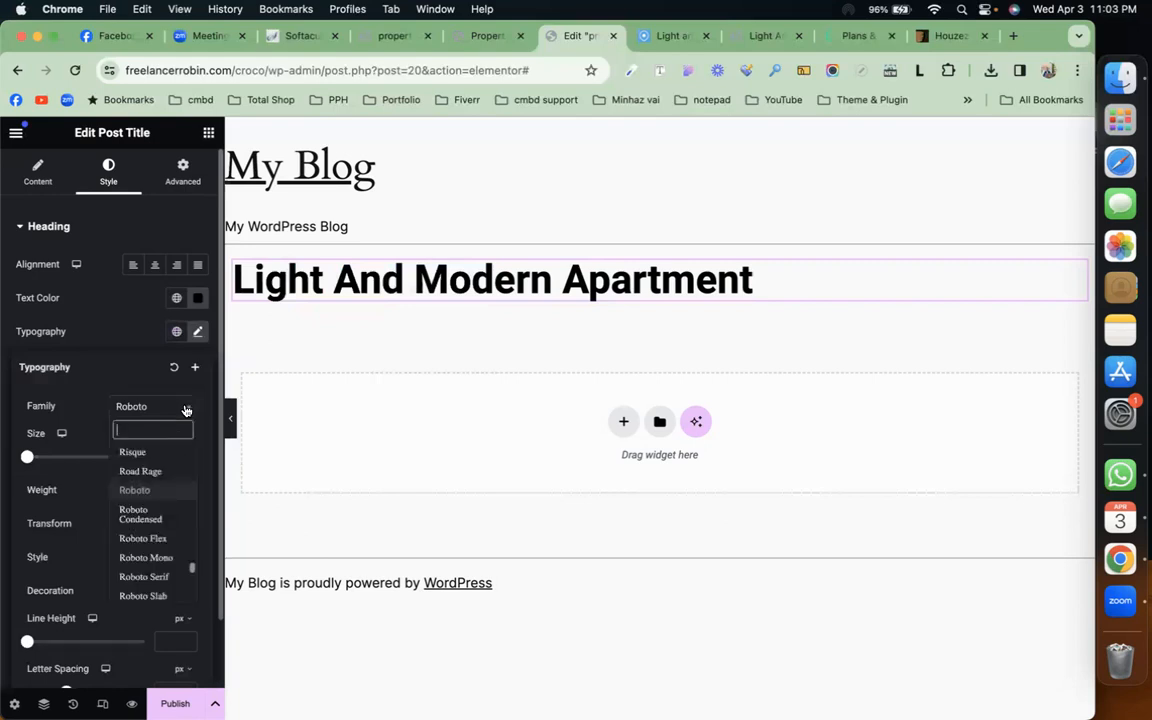
{"action": "type", "text": "balo"}
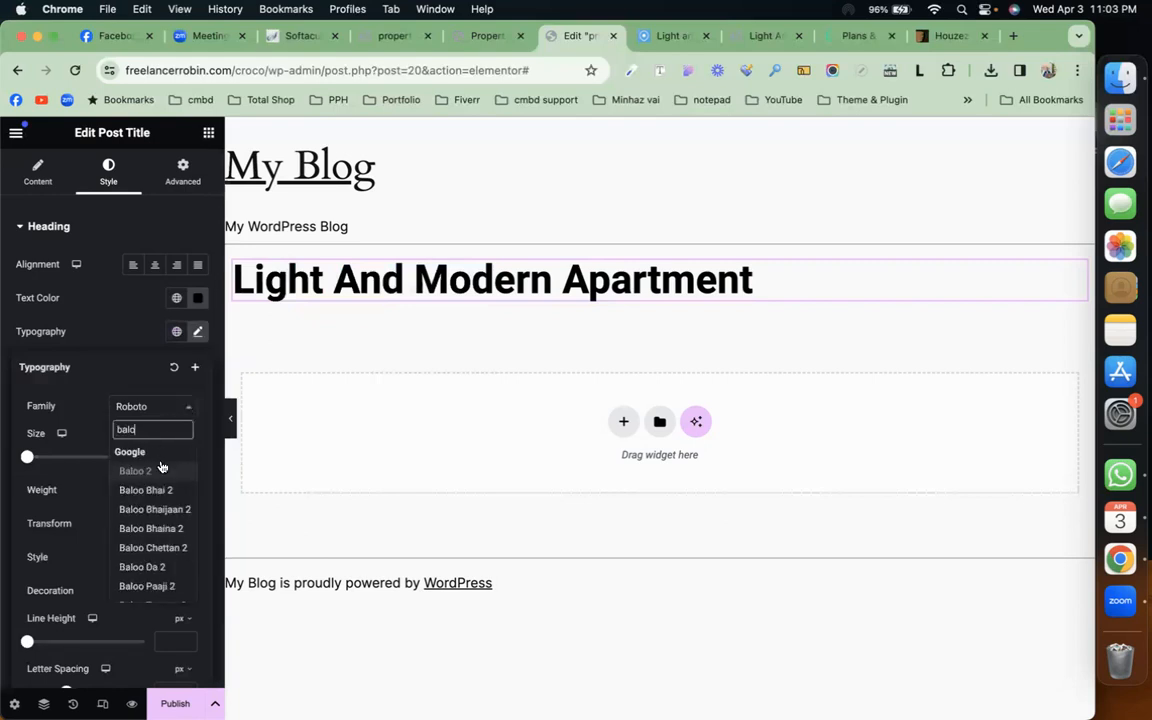
{"action": "left_click", "coordinate": [158, 470]}
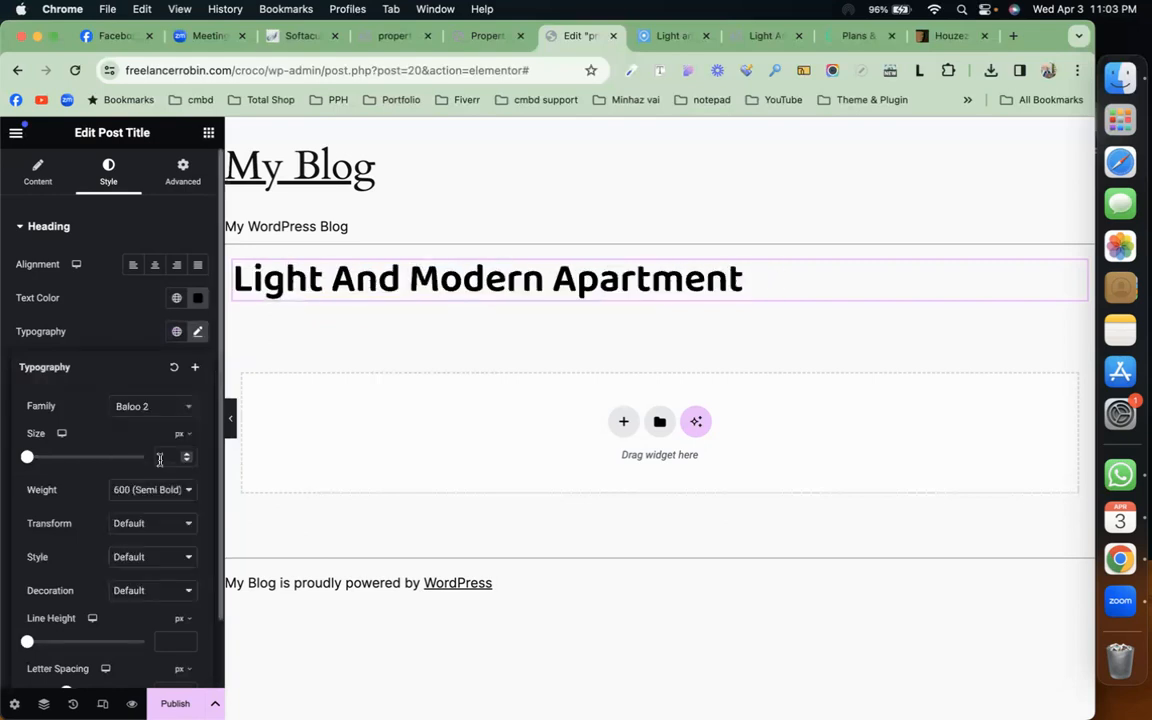
{"action": "left_click_drag", "start_coordinate": [30, 458], "coordinate": [53, 460]}
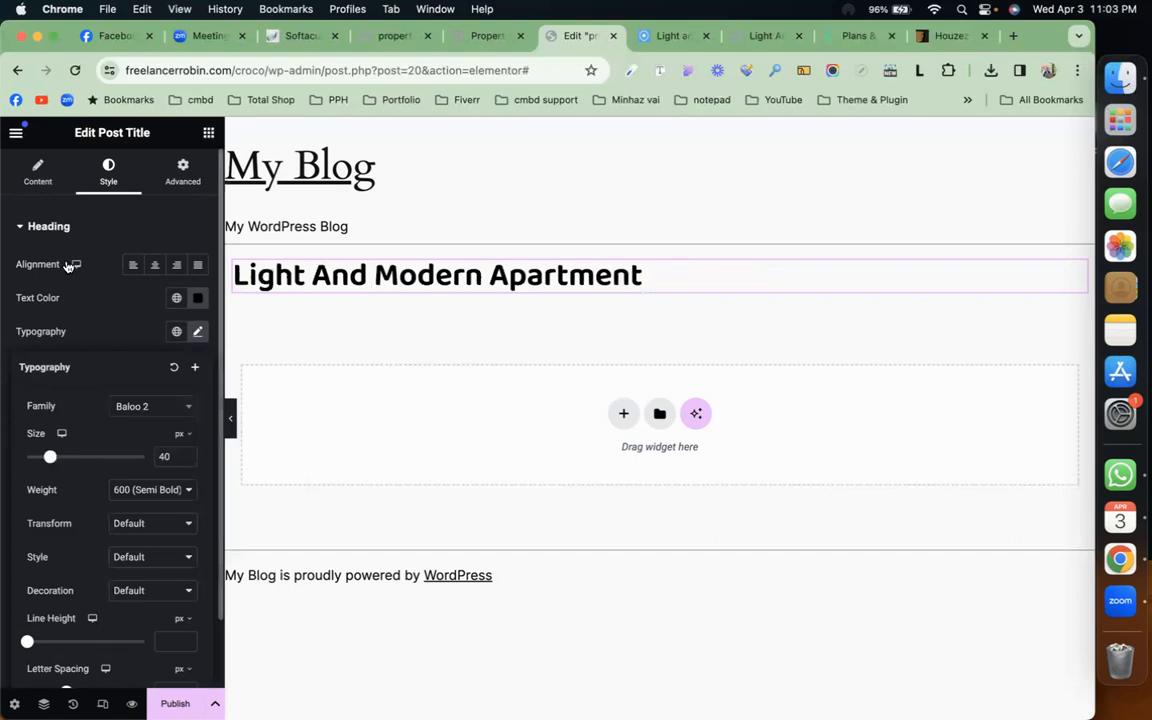
Add a Flexbox container with two equal columns below the post title and return to the widget list.
{"action": "left_click", "coordinate": [208, 133]}
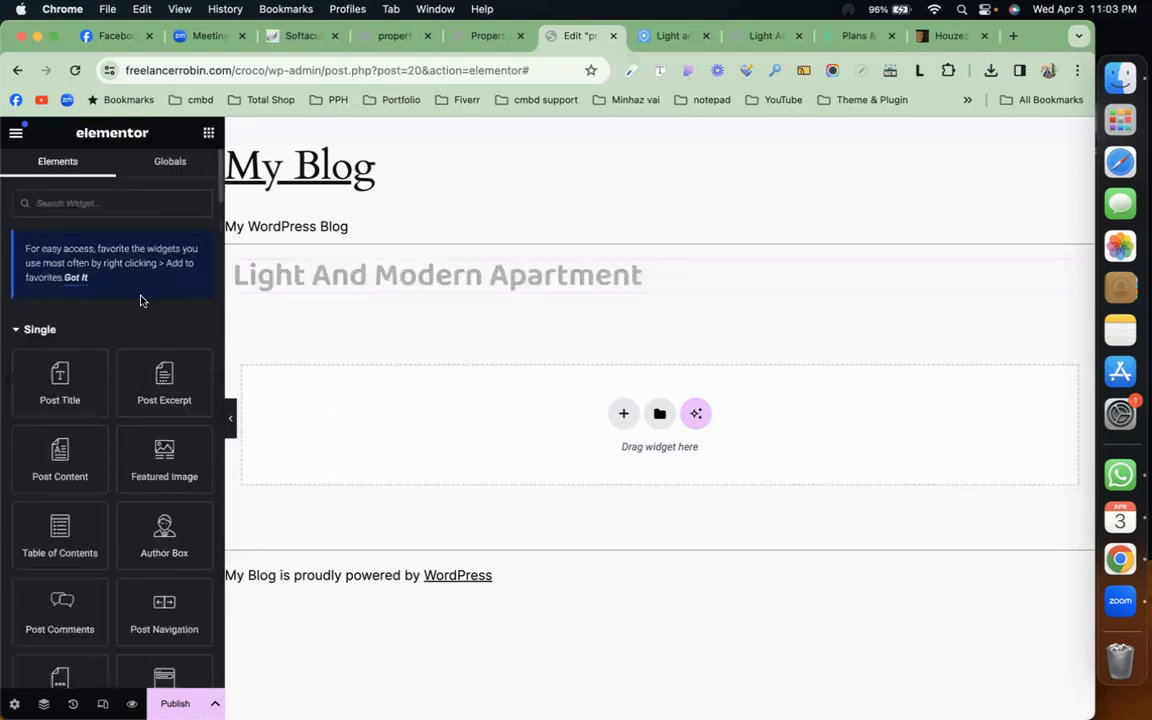
{"action": "left_click", "coordinate": [624, 414]}
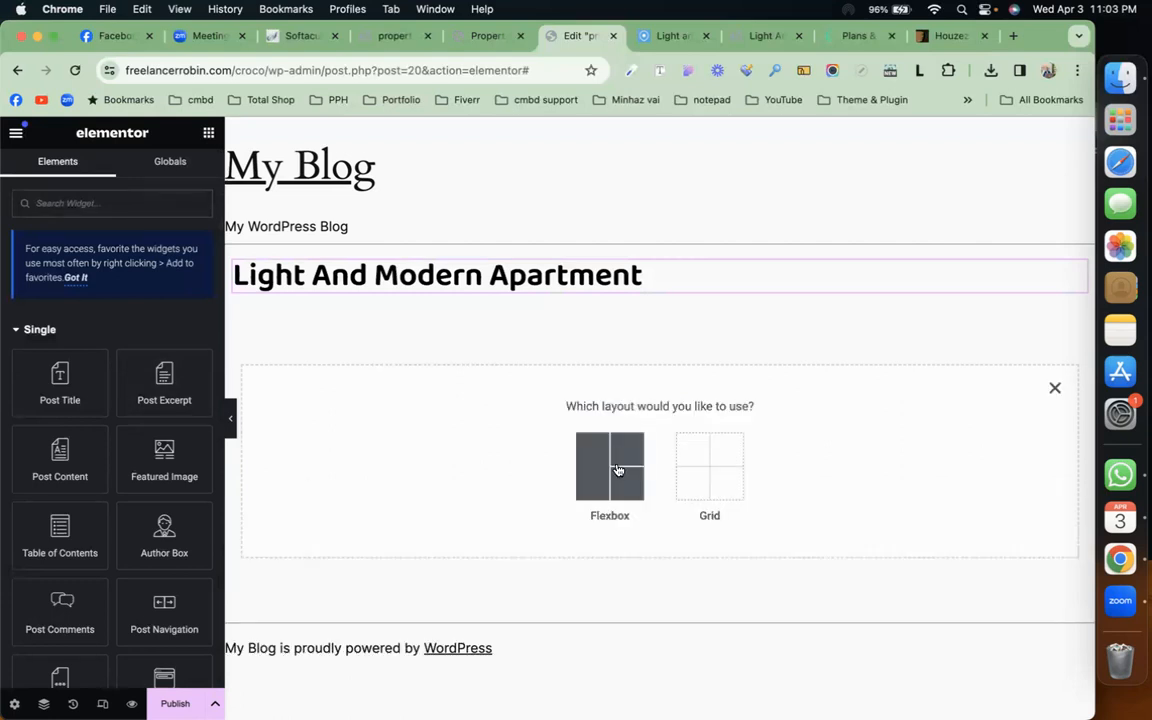
{"action": "left_click", "coordinate": [617, 468]}
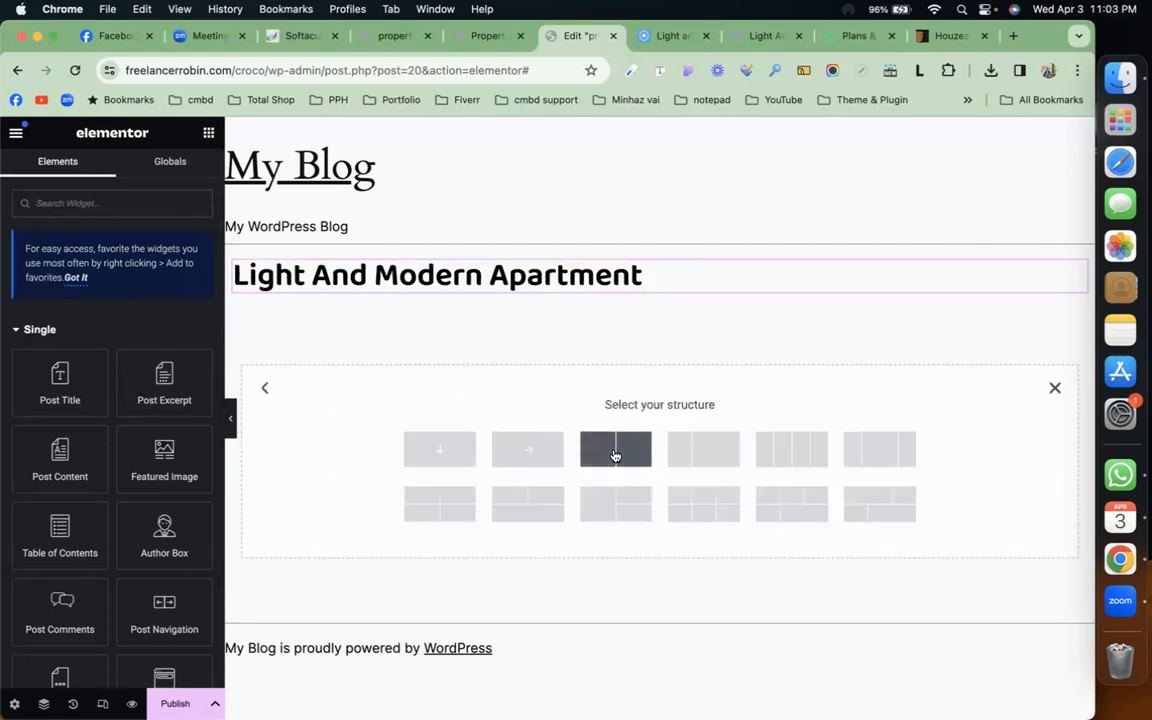
{"action": "left_click", "coordinate": [615, 452]}
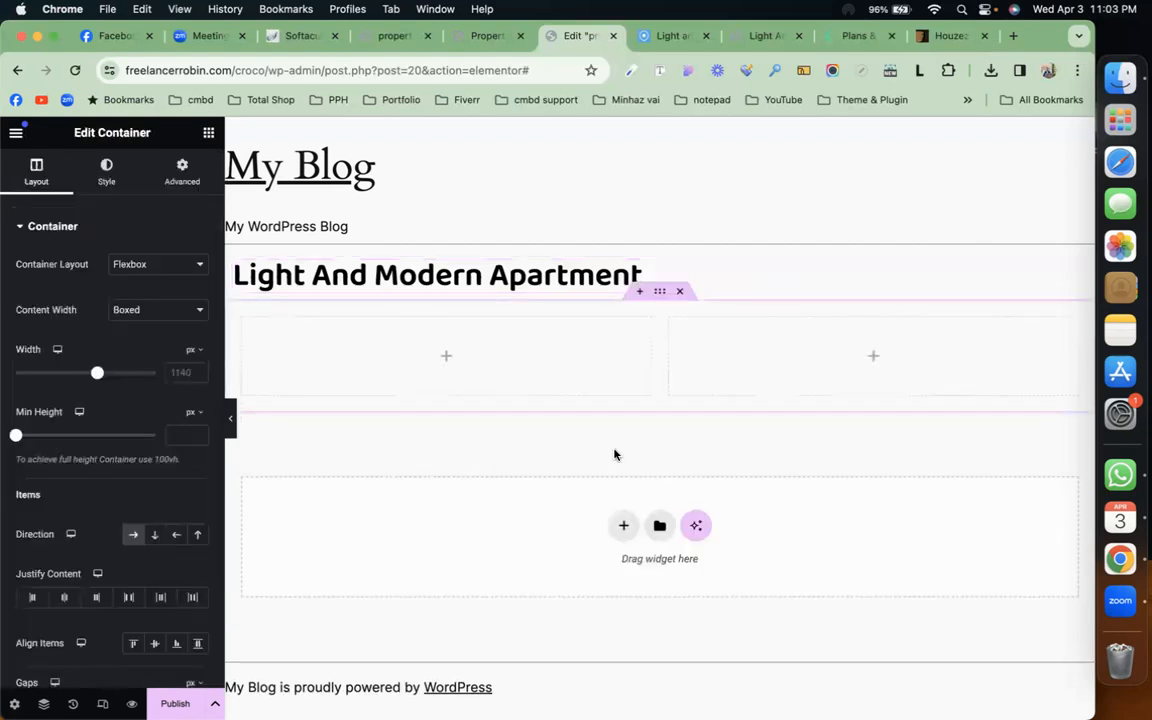
{"action": "left_click", "coordinate": [207, 132]}
{"action": "scroll", "coordinate": [118, 400], "scroll_direction": "down", "scroll_amount": 1}
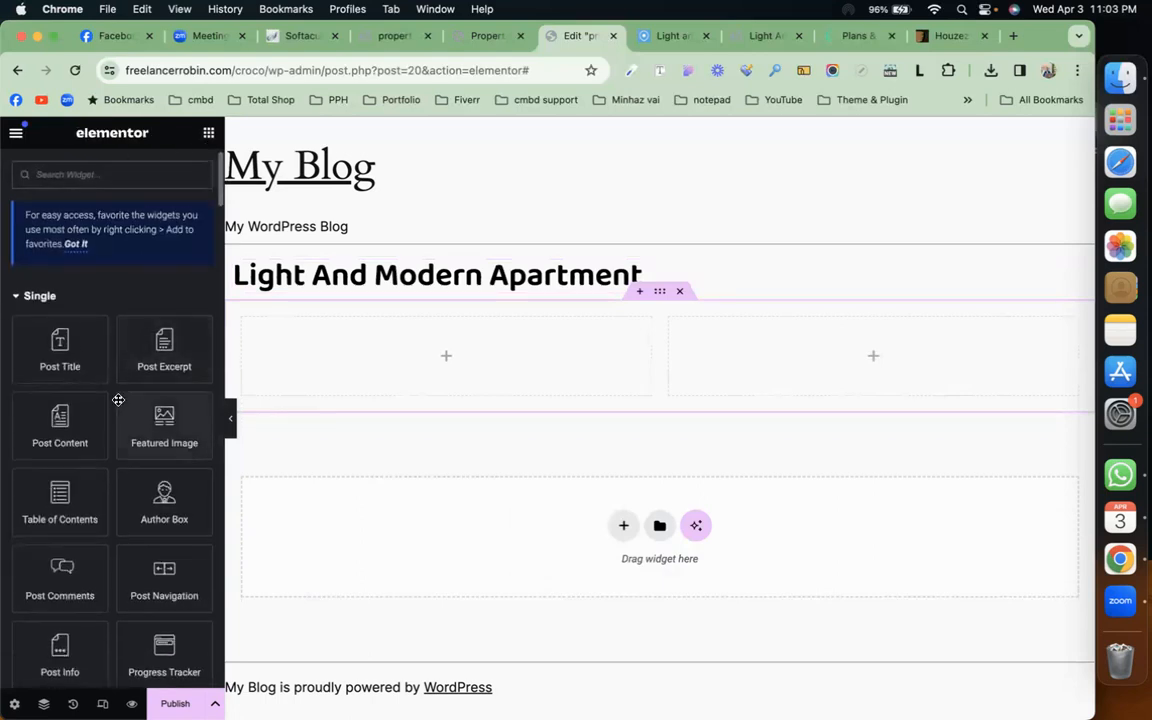
Add a Heading widget to the left column of the two-column container below the post title.
{"action": "scroll", "coordinate": [118, 400], "scroll_direction": "down", "scroll_amount": 5}
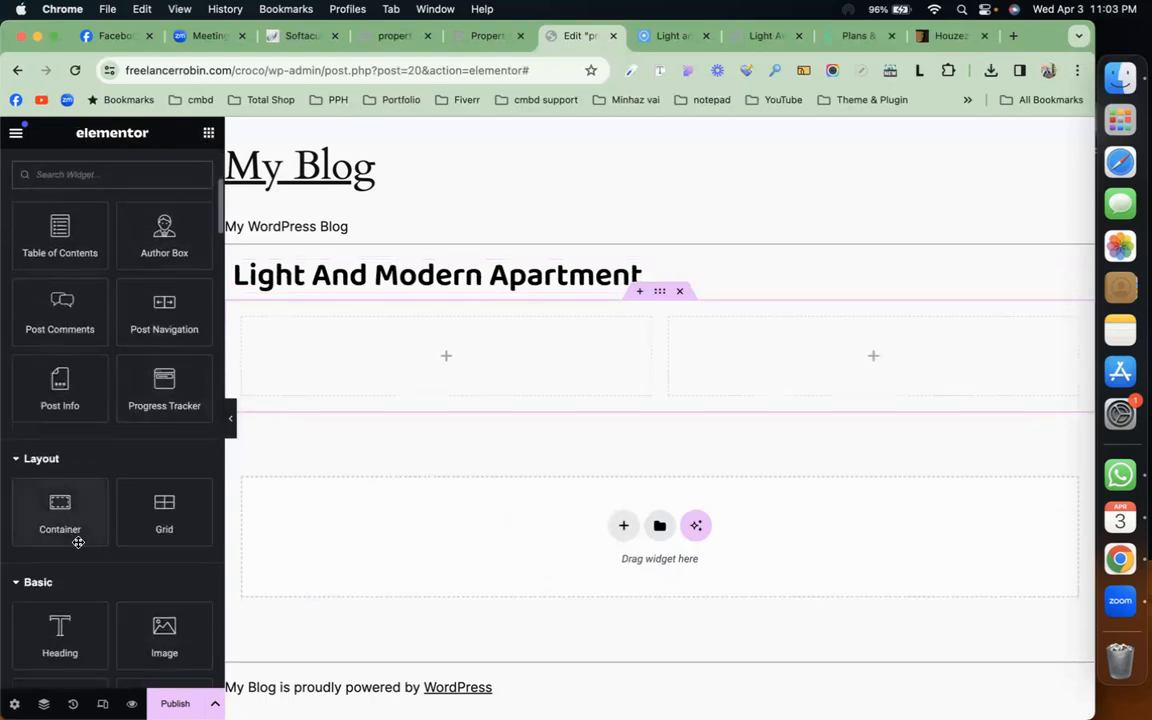
{"action": "scroll", "coordinate": [77, 540], "scroll_direction": "down", "scroll_amount": 1}
{"action": "left_click_drag", "start_coordinate": [60, 522], "coordinate": [405, 389]}
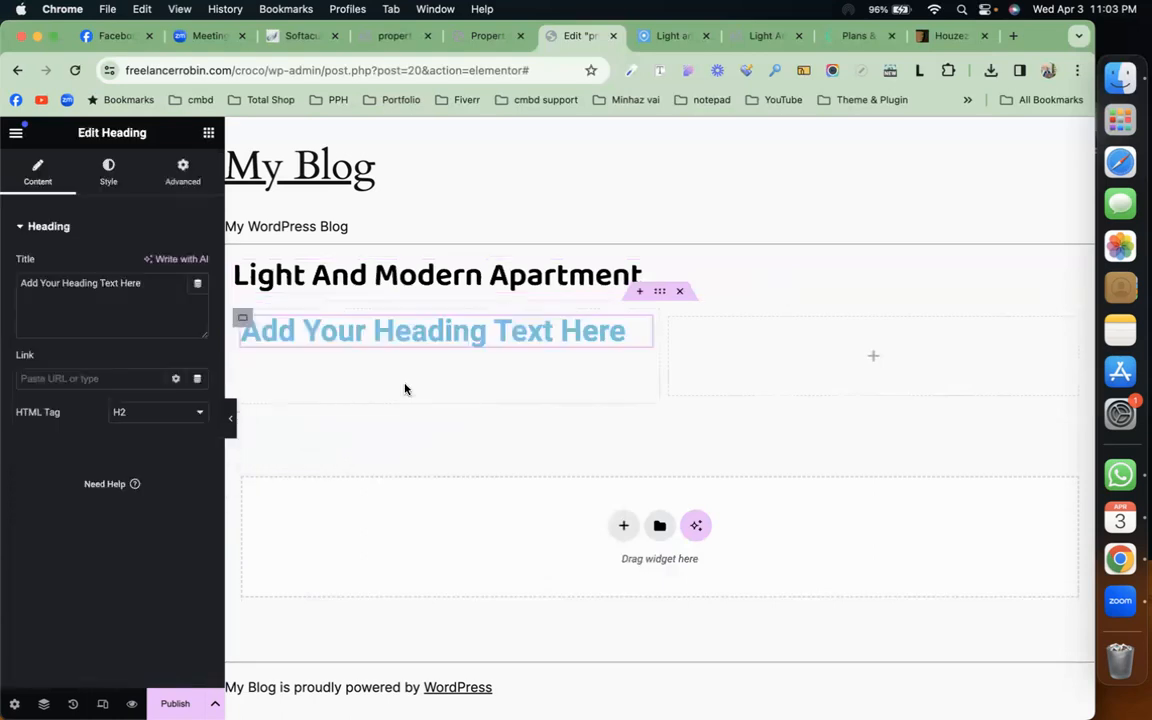
Bind the new heading's title to the JetEngine custom field Location, with "Location:" as the text before the value.
{"action": "left_click", "coordinate": [199, 285]}
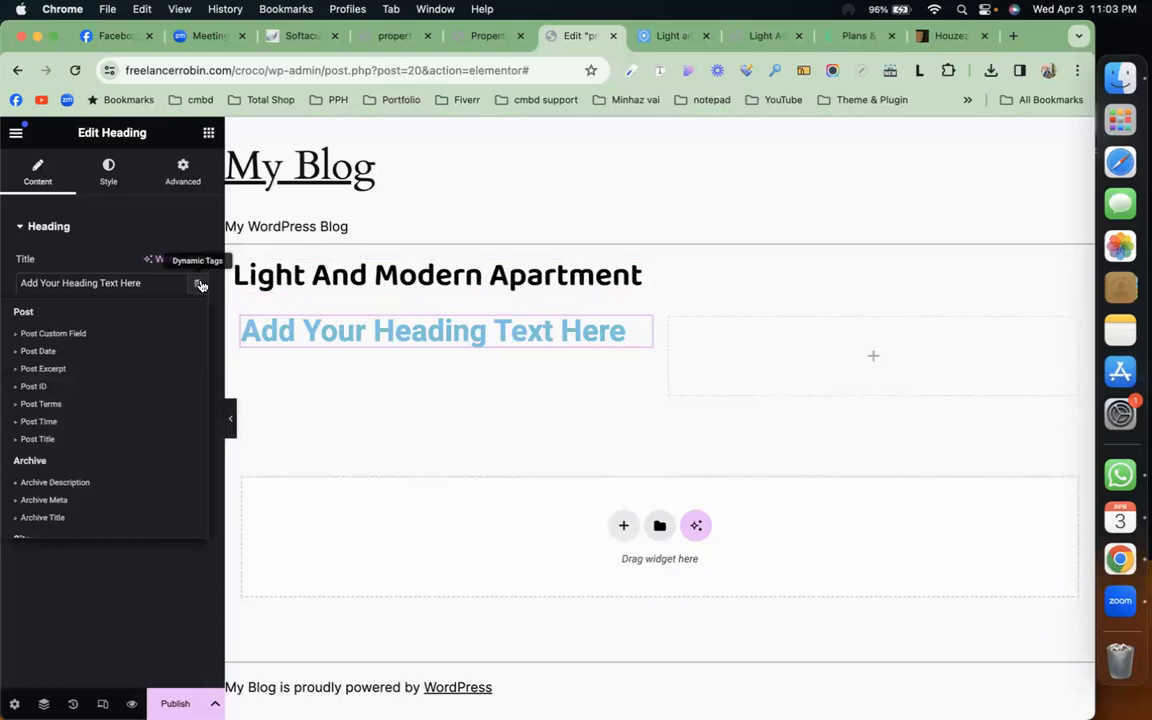
{"action": "scroll", "coordinate": [100, 460], "scroll_direction": "down", "scroll_amount": 2}
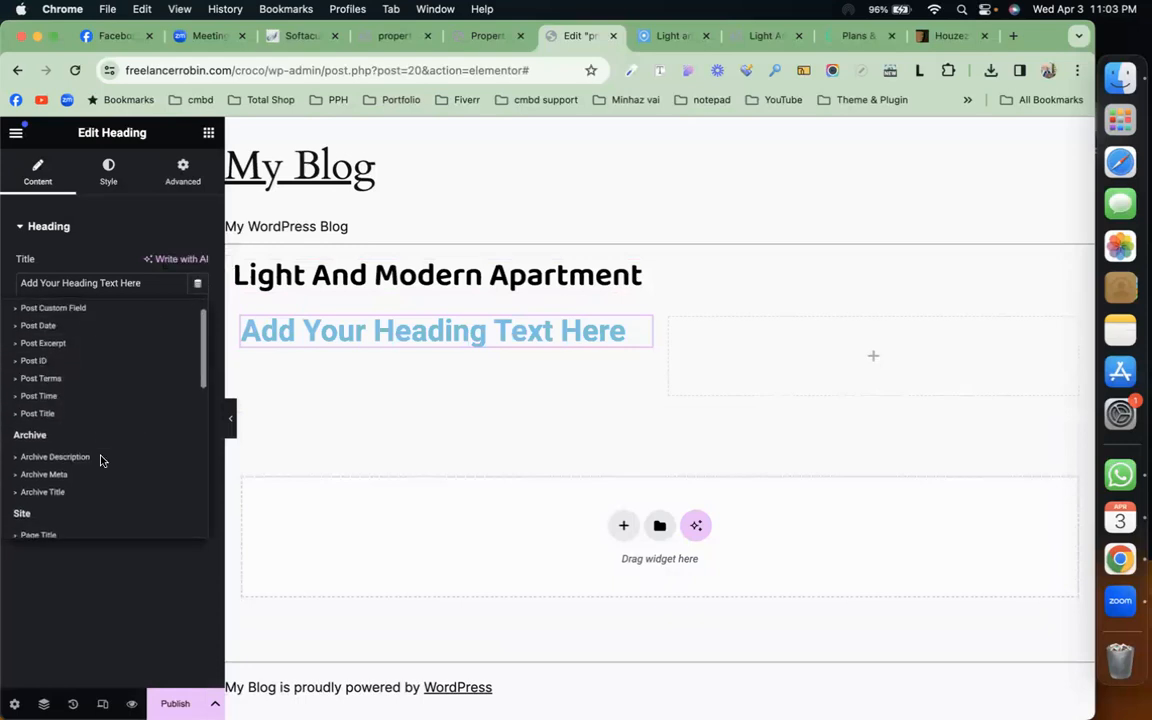
{"action": "scroll", "coordinate": [100, 460], "scroll_direction": "down", "scroll_amount": 8}
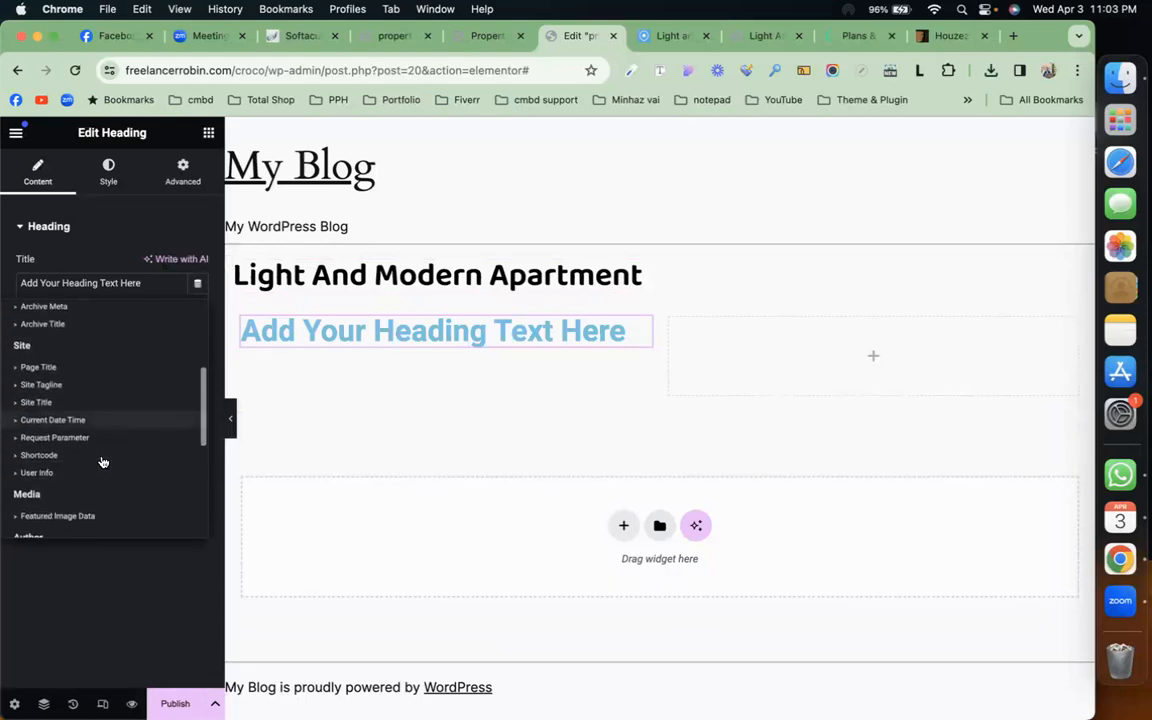
{"action": "scroll", "coordinate": [100, 460], "scroll_direction": "down", "scroll_amount": 5}
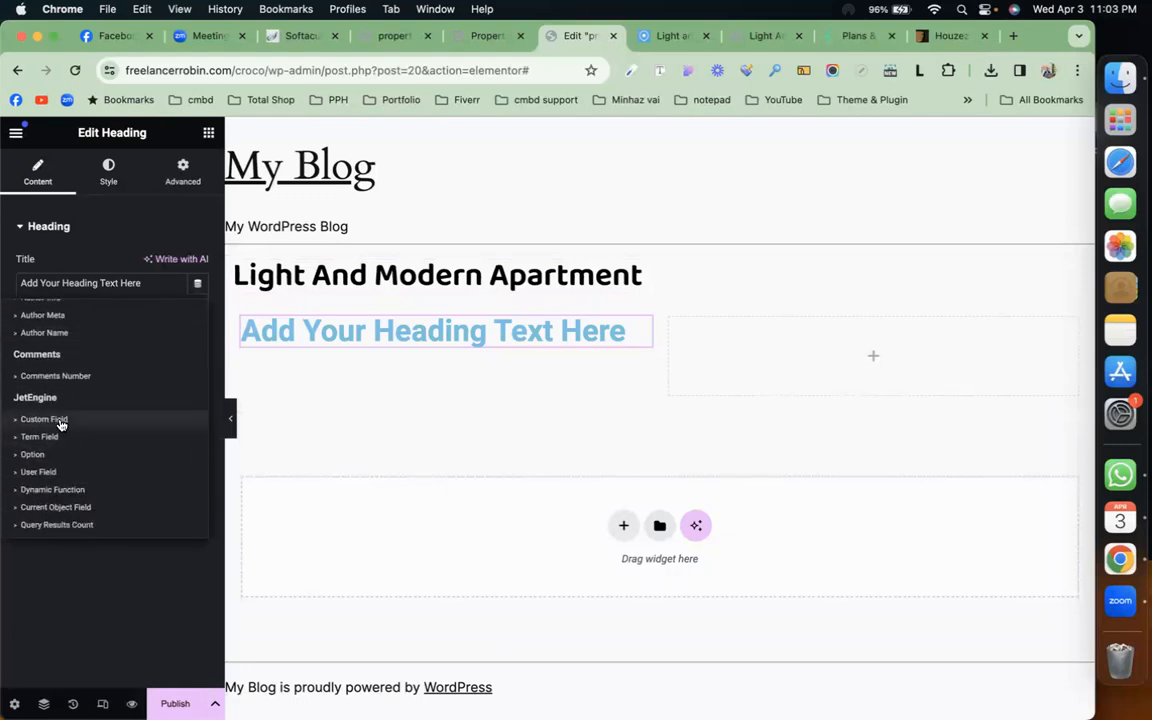
{"action": "left_click", "coordinate": [60, 421]}
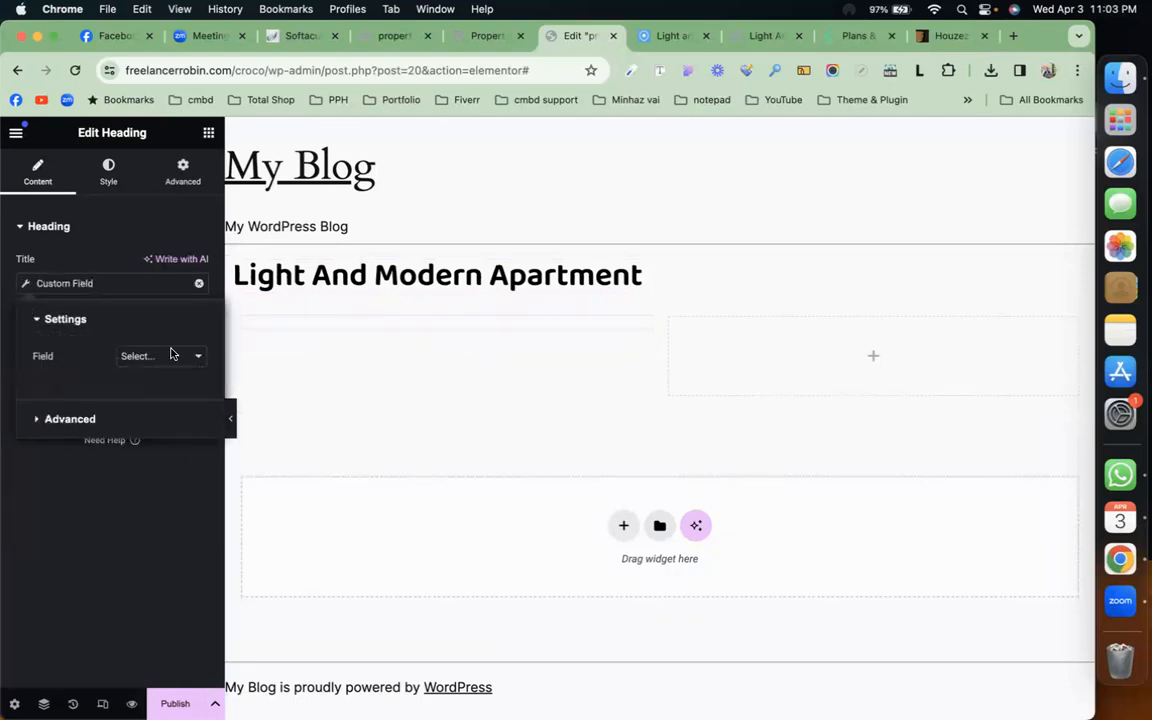
{"action": "left_click", "coordinate": [172, 355]}
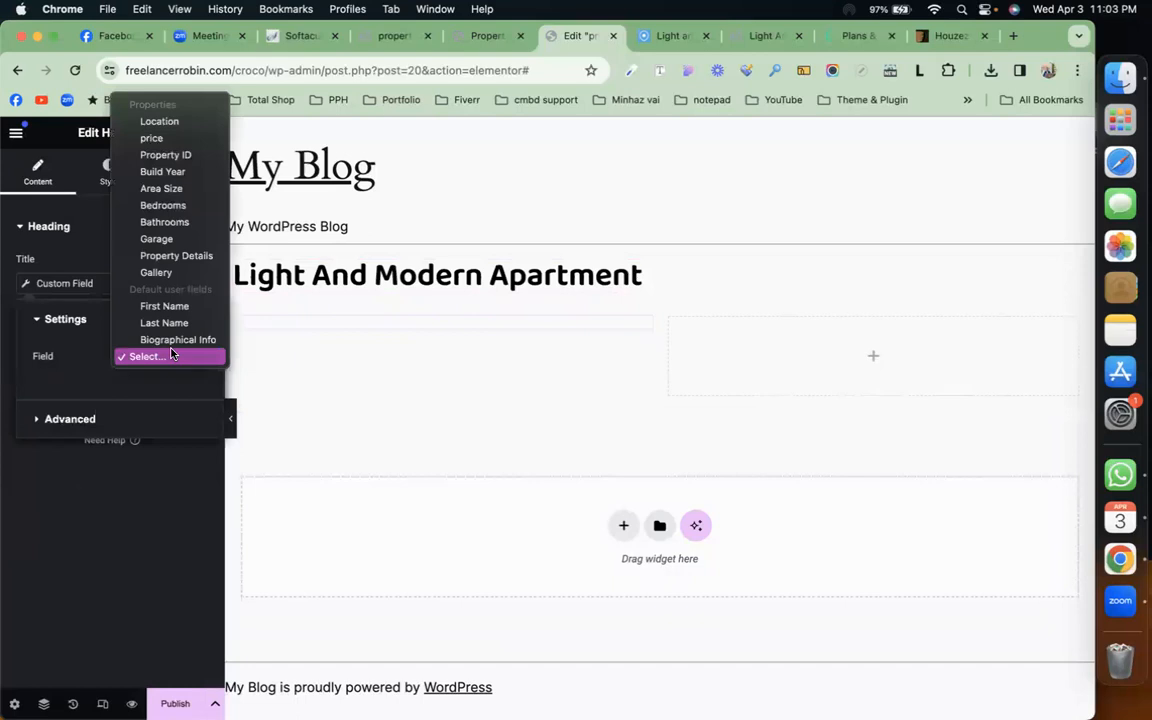
{"action": "left_click", "coordinate": [167, 125]}
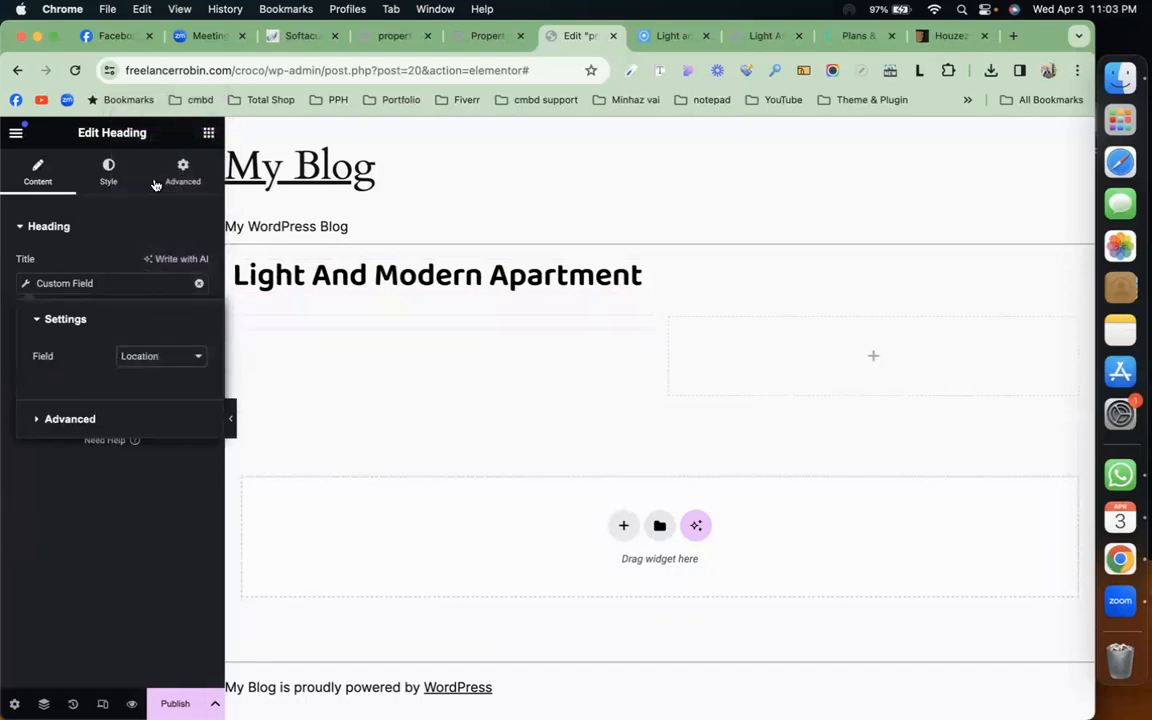
{"action": "left_click", "coordinate": [80, 420]}
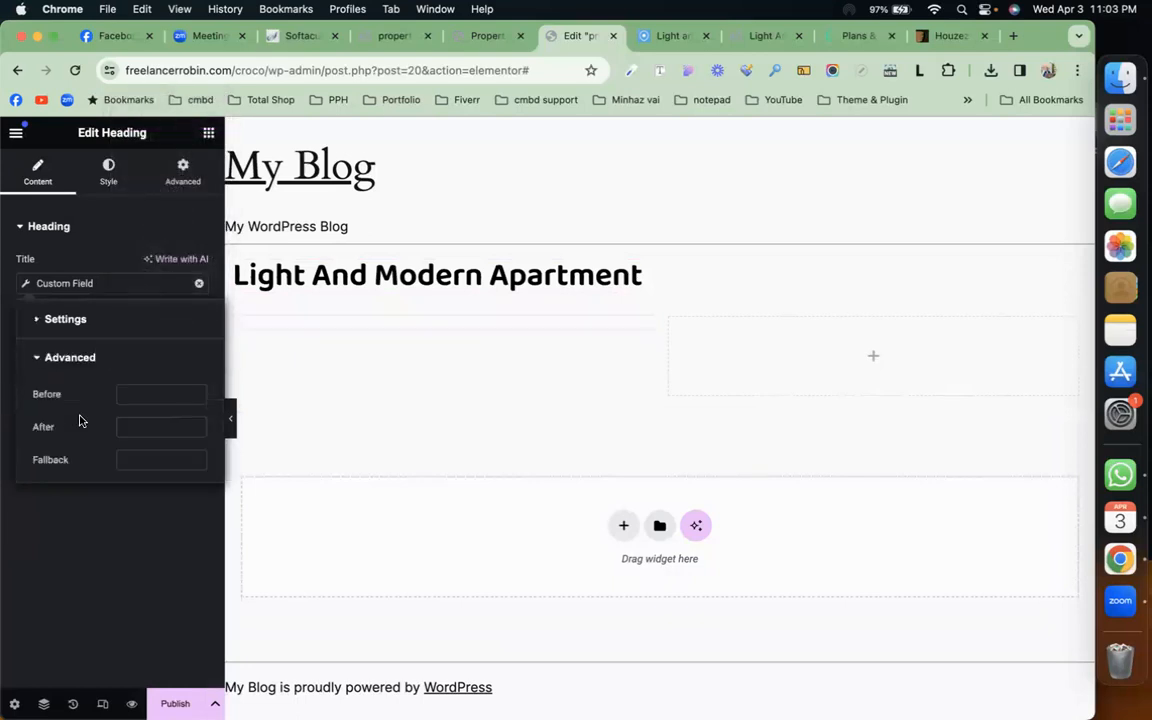
{"action": "left_click", "coordinate": [156, 395]}
{"action": "type", "text": "Location:"}
Set the location heading's text color to orange, about #F05115, and its font size to 17 px.
{"action": "left_click", "coordinate": [110, 173]}
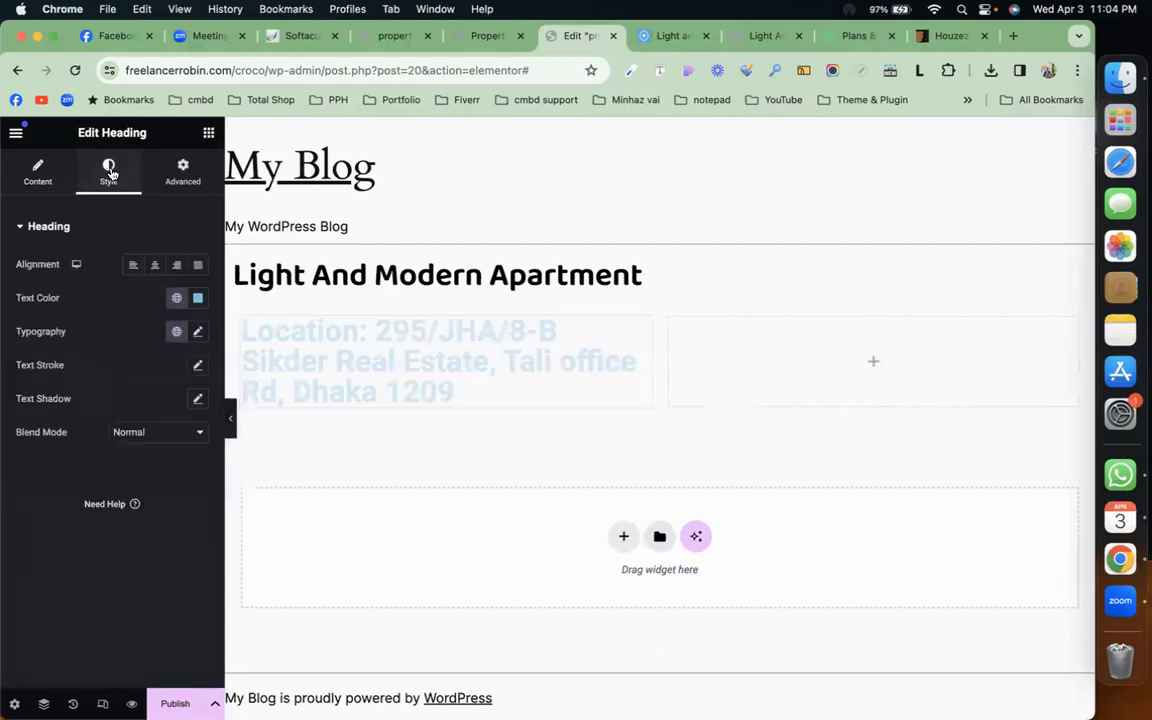
{"action": "left_click", "coordinate": [198, 298]}
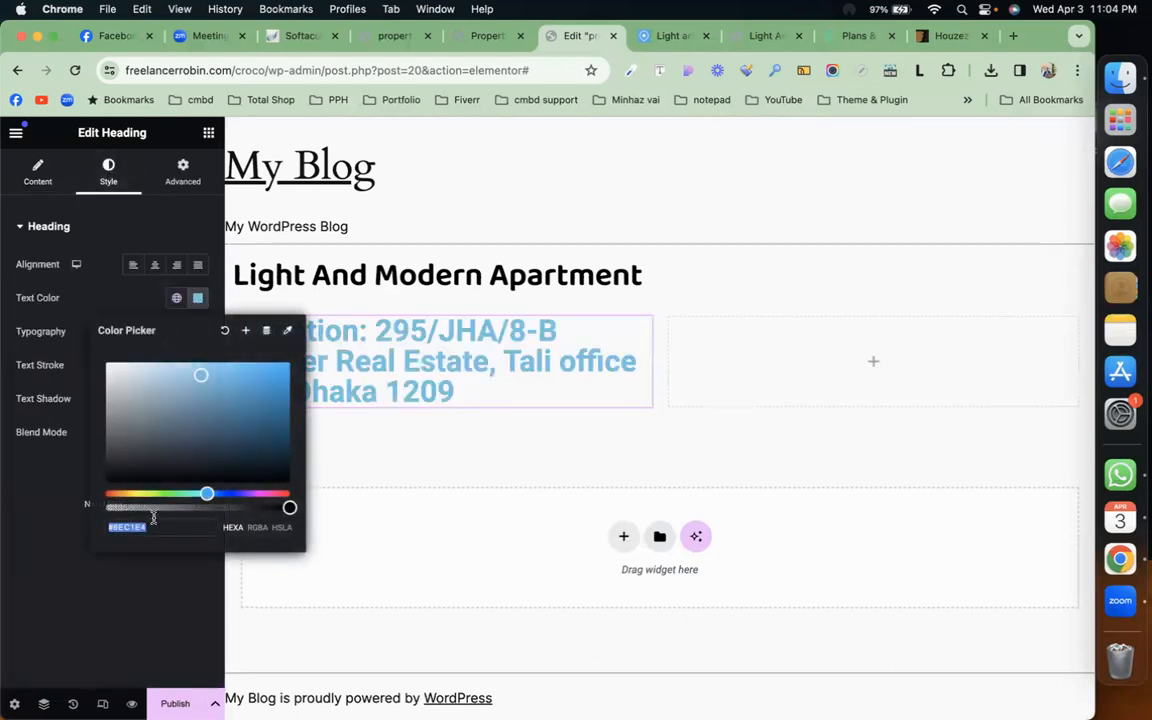
{"action": "left_click", "coordinate": [257, 494]}
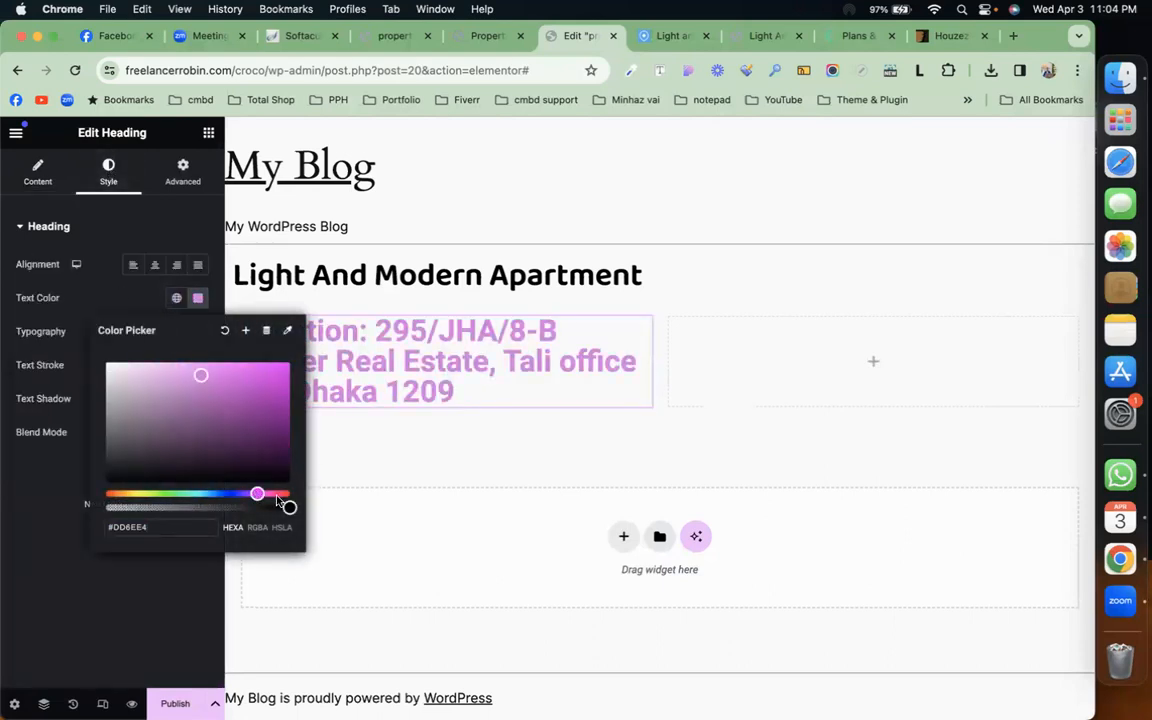
{"action": "left_click", "coordinate": [113, 493]}
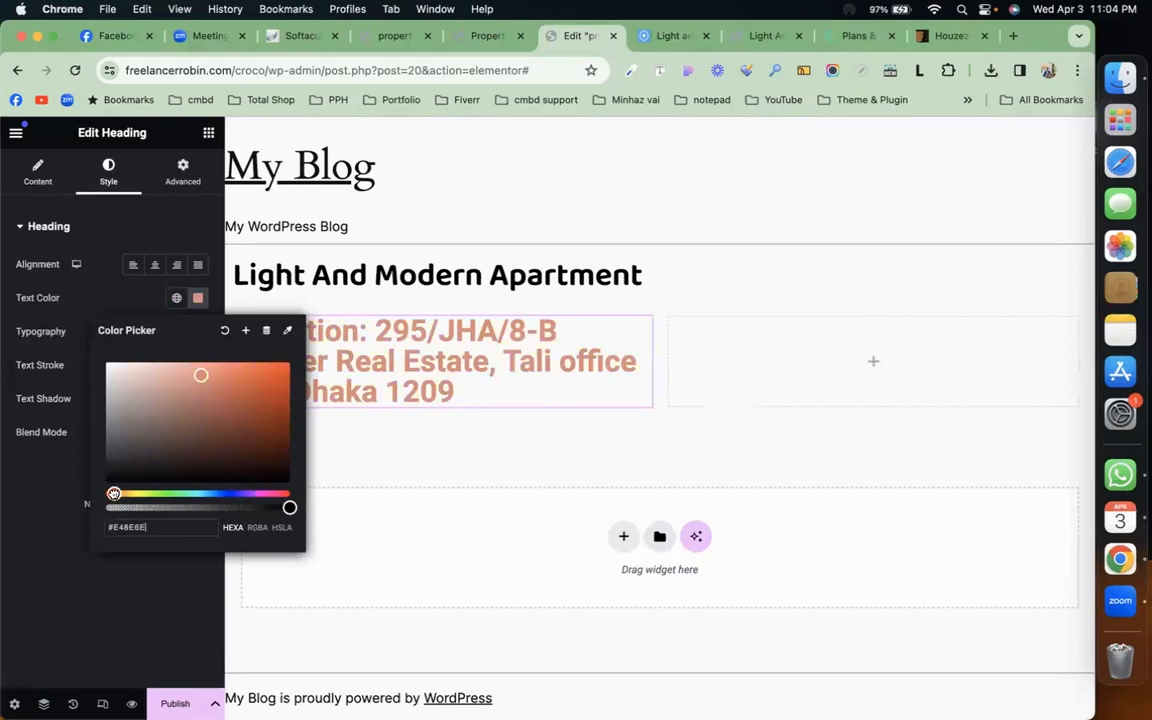
{"action": "left_click", "coordinate": [273, 370]}
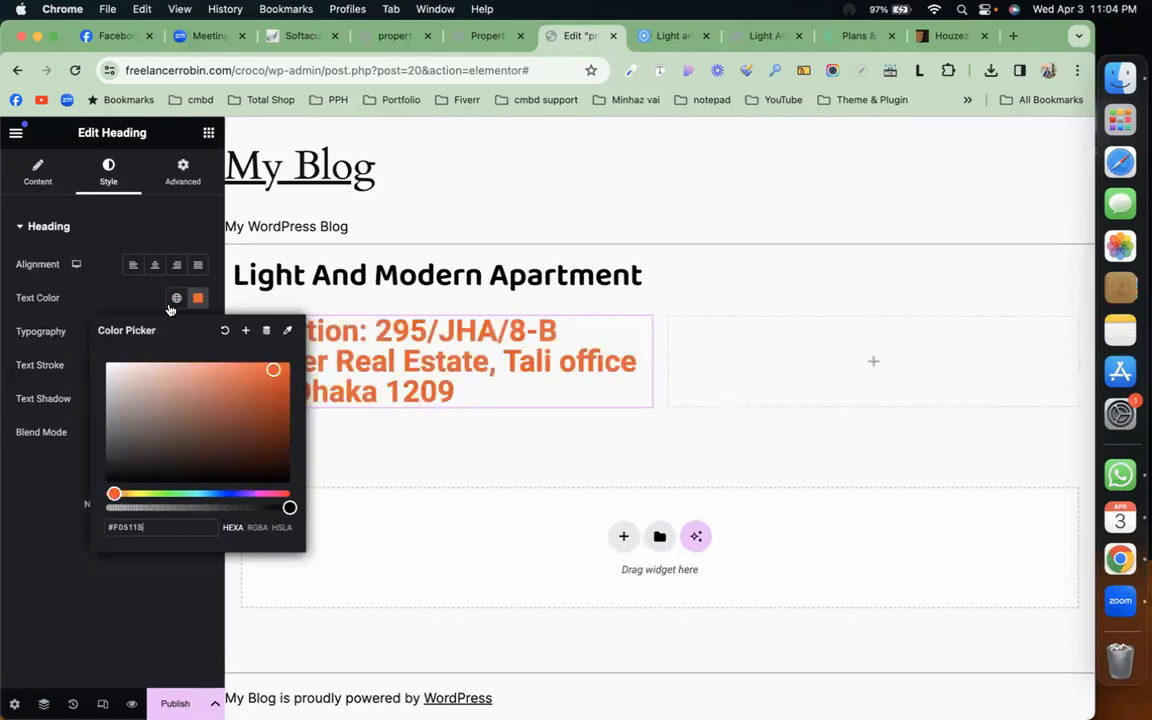
{"action": "left_click", "coordinate": [112, 290]}
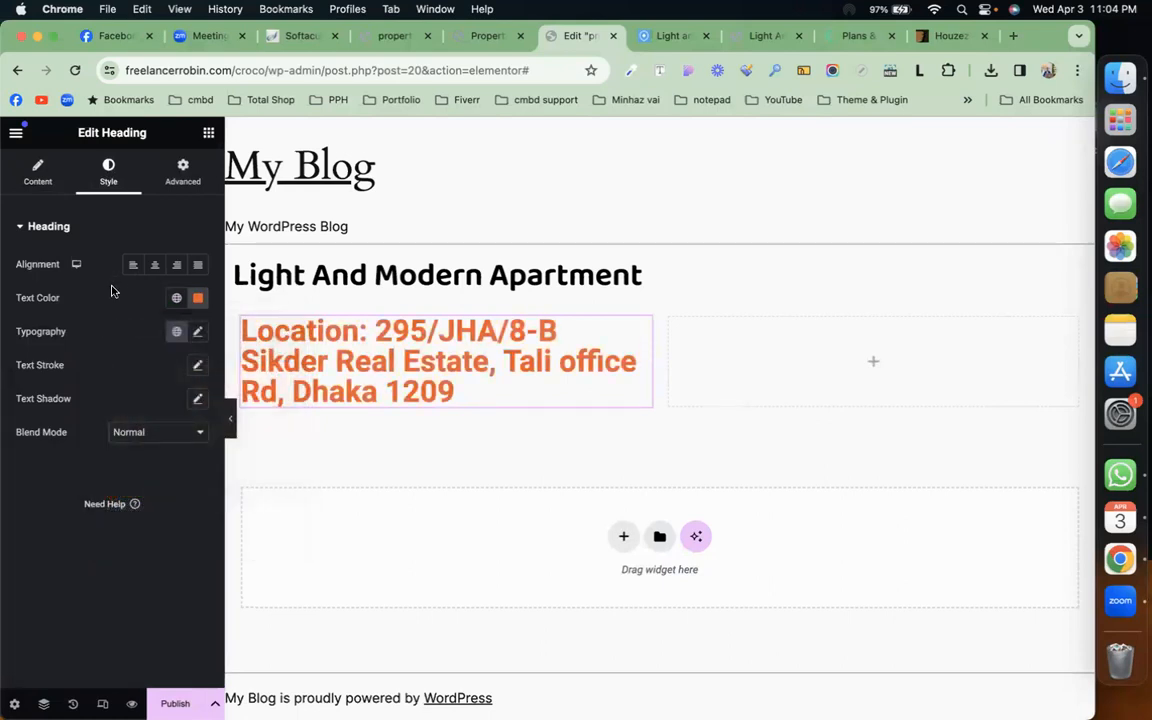
{"action": "left_click", "coordinate": [199, 333]}
{"action": "left_click_drag", "start_coordinate": [28, 459], "coordinate": [39, 459]}
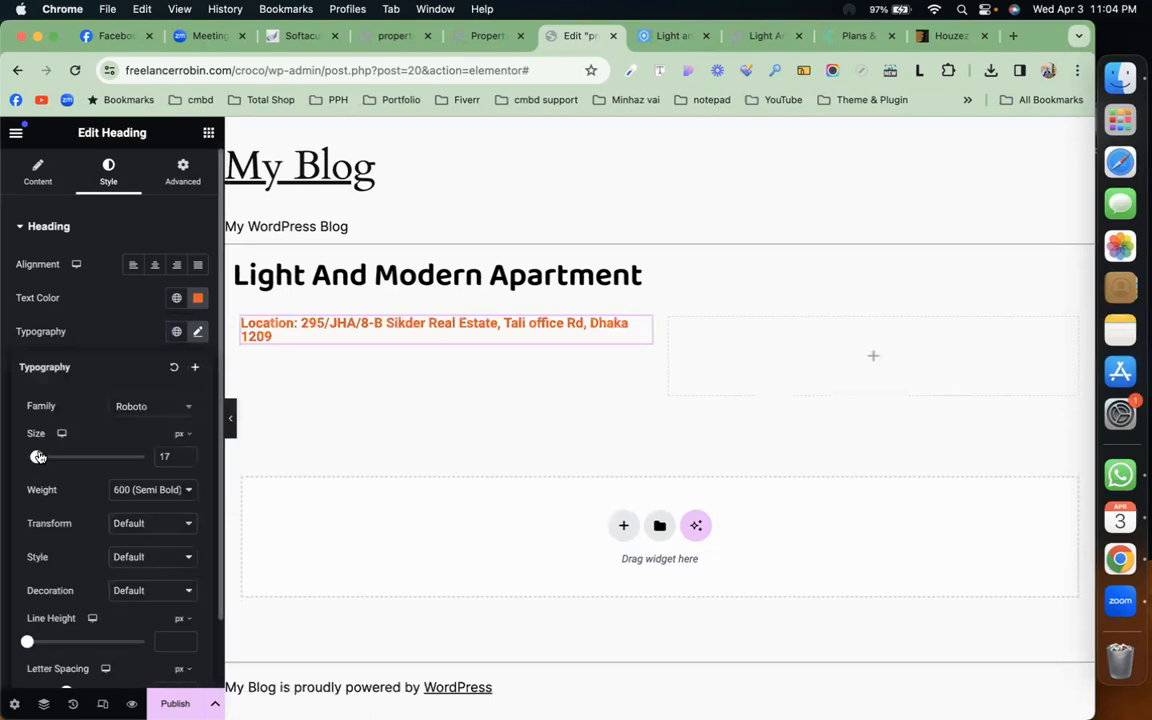
Add a second Heading widget to the empty right column and align its text to the right.
{"action": "left_click", "coordinate": [208, 132]}
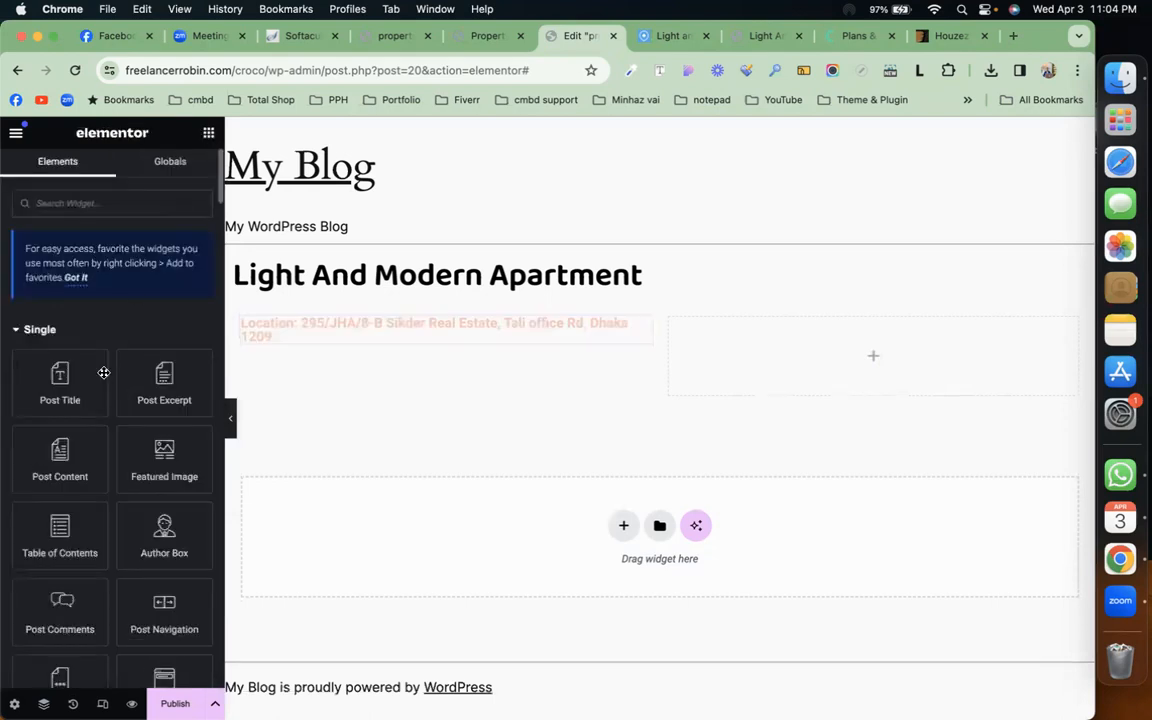
{"action": "scroll", "coordinate": [90, 546], "scroll_direction": "down", "scroll_amount": 5}
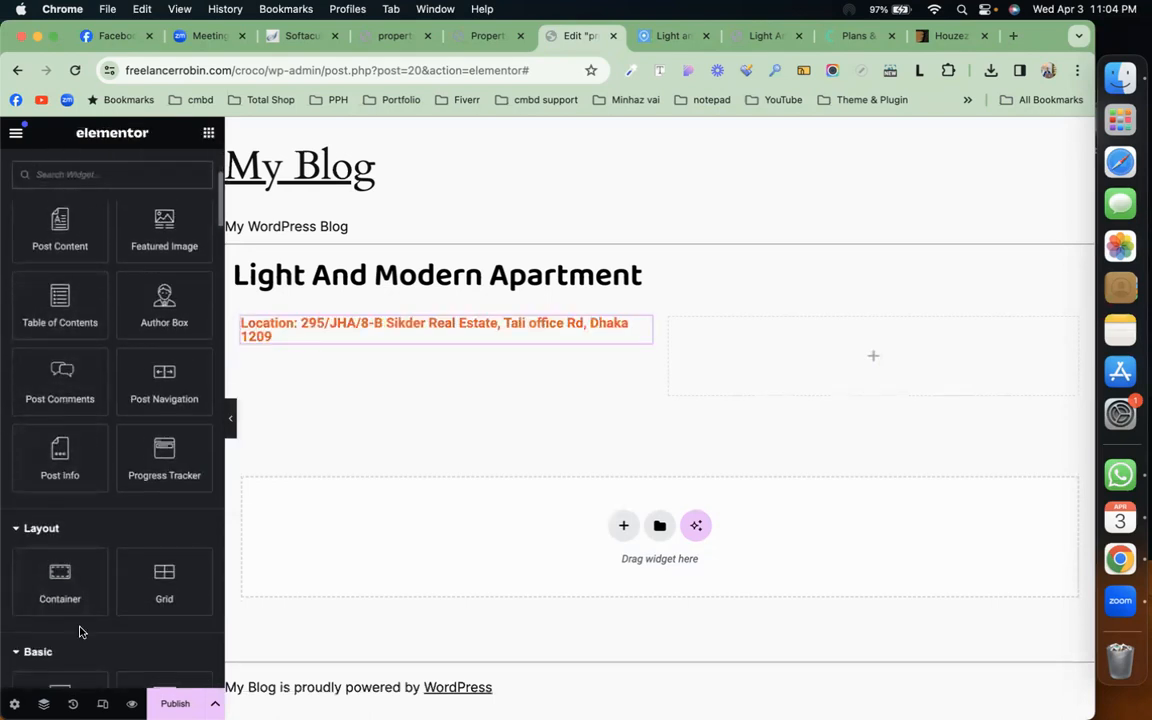
{"action": "scroll", "coordinate": [81, 631], "scroll_direction": "down", "scroll_amount": 1}
{"action": "left_click_drag", "start_coordinate": [60, 645], "coordinate": [872, 355]}
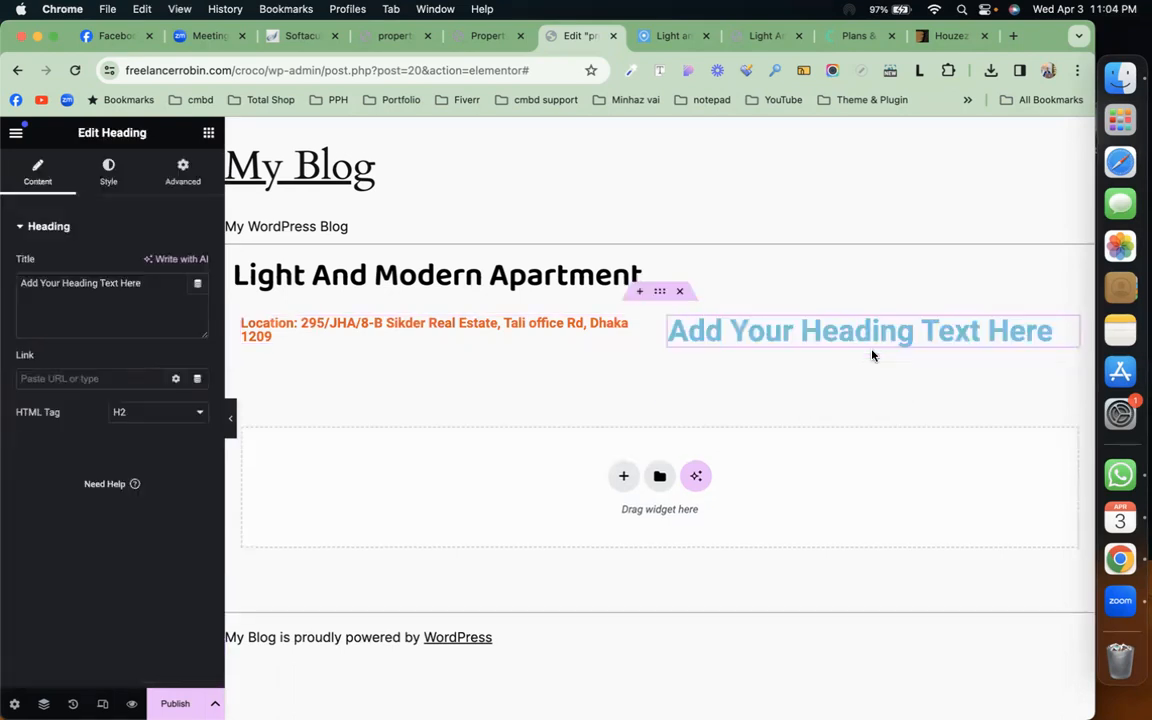
{"action": "left_click", "coordinate": [110, 185]}
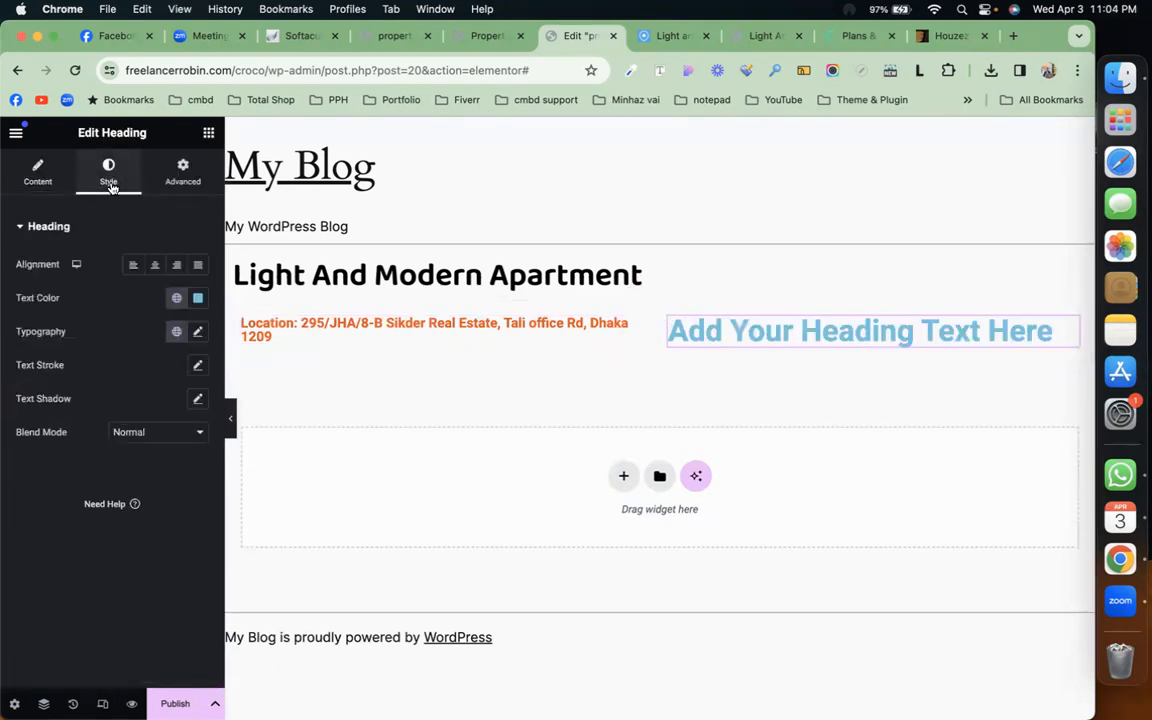
{"action": "left_click", "coordinate": [176, 264]}
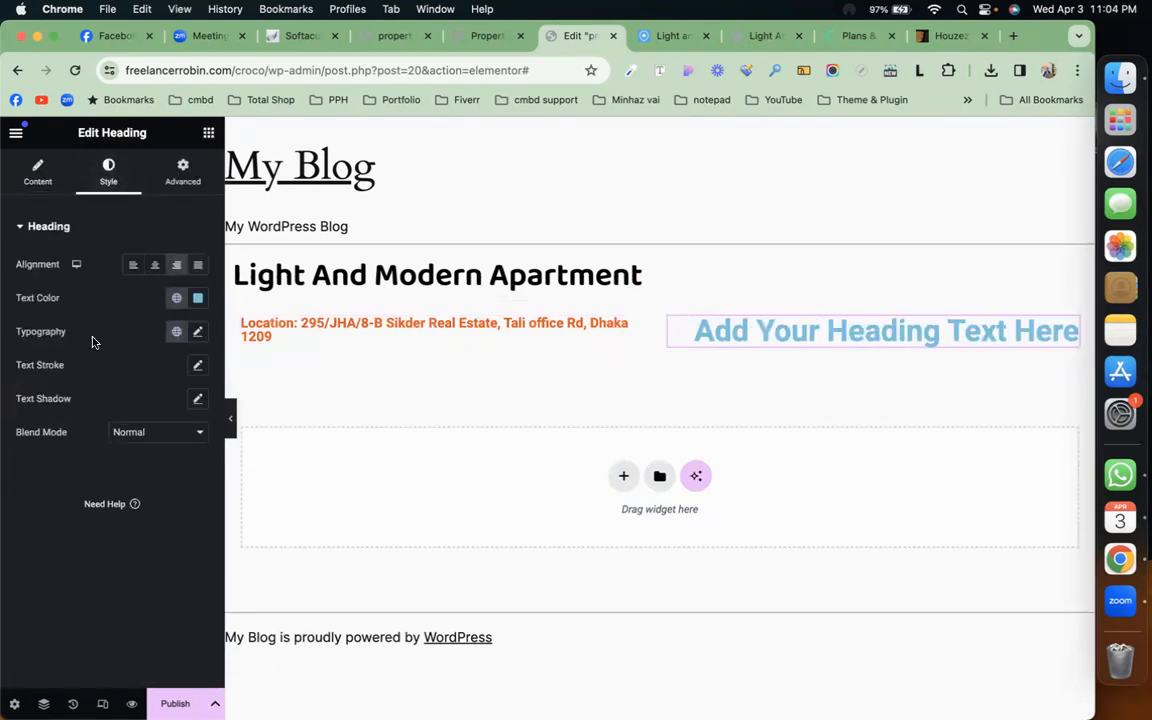
Bind the right column heading's title to the JetEngine custom field price, with "Price:" as the text before the value.
{"action": "left_click", "coordinate": [31, 176]}
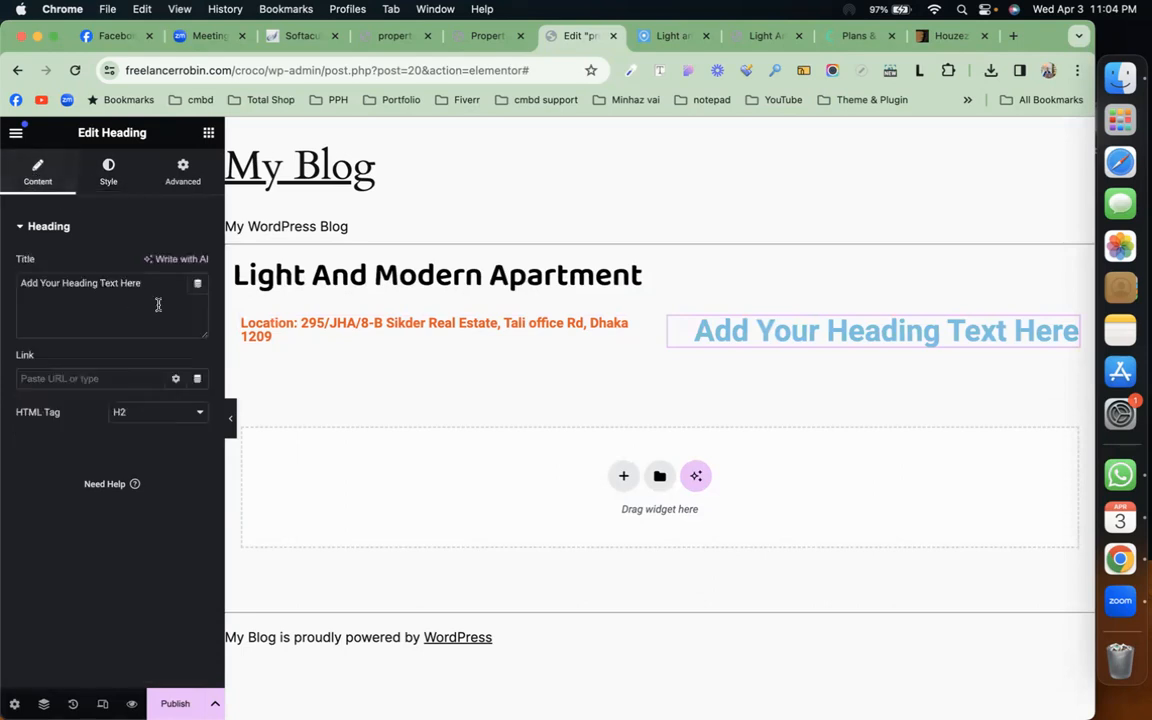
{"action": "left_click", "coordinate": [197, 283]}
{"action": "scroll", "coordinate": [121, 438], "scroll_direction": "down", "scroll_amount": 5}
{"action": "scroll", "coordinate": [121, 438], "scroll_direction": "down", "scroll_amount": 3}
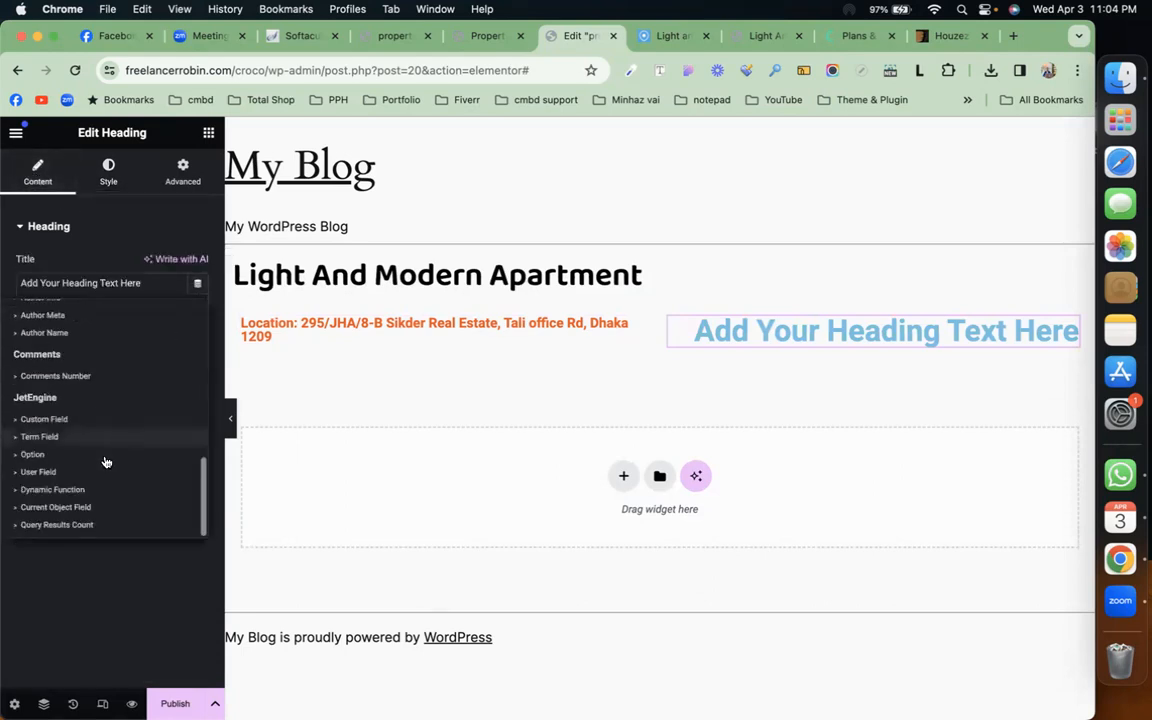
{"action": "left_click", "coordinate": [44, 419]}
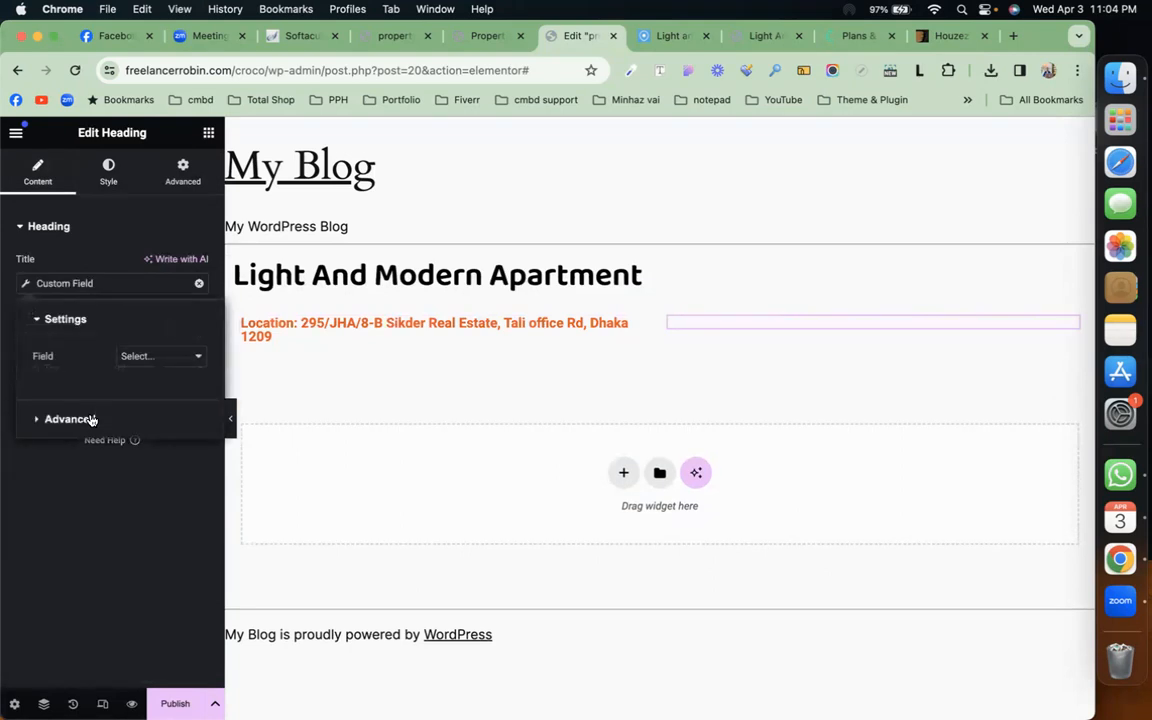
{"action": "left_click", "coordinate": [158, 358]}
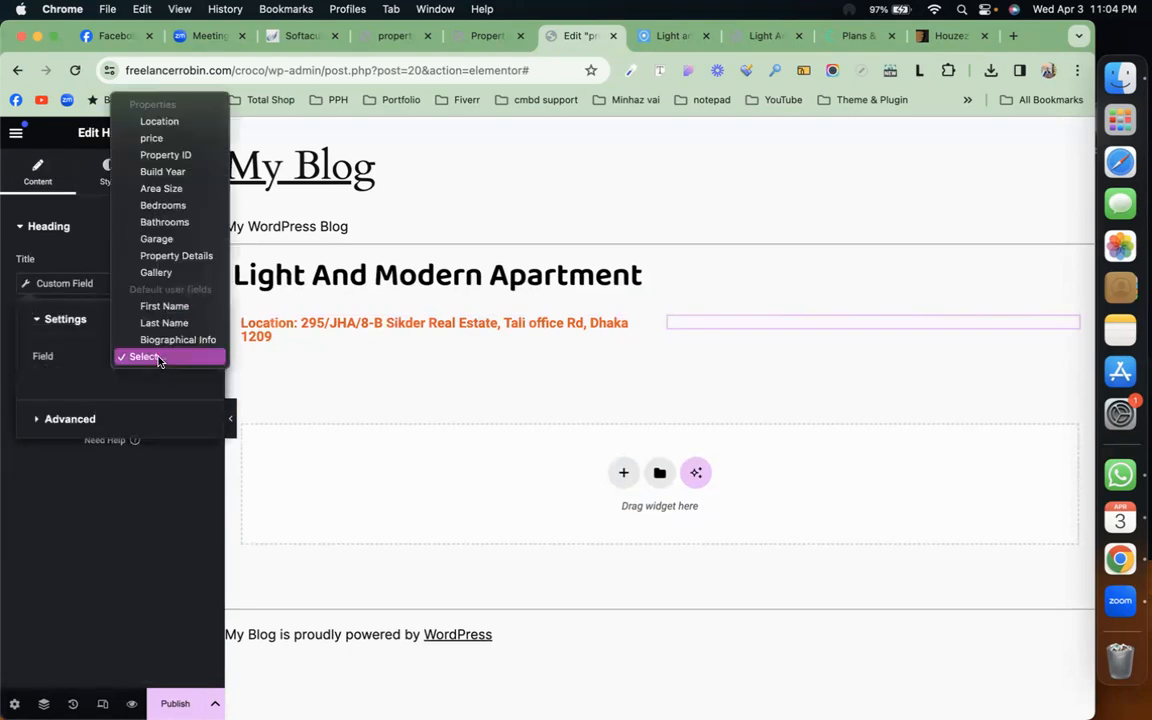
{"action": "left_click", "coordinate": [152, 136]}
{"action": "left_click", "coordinate": [112, 420]}
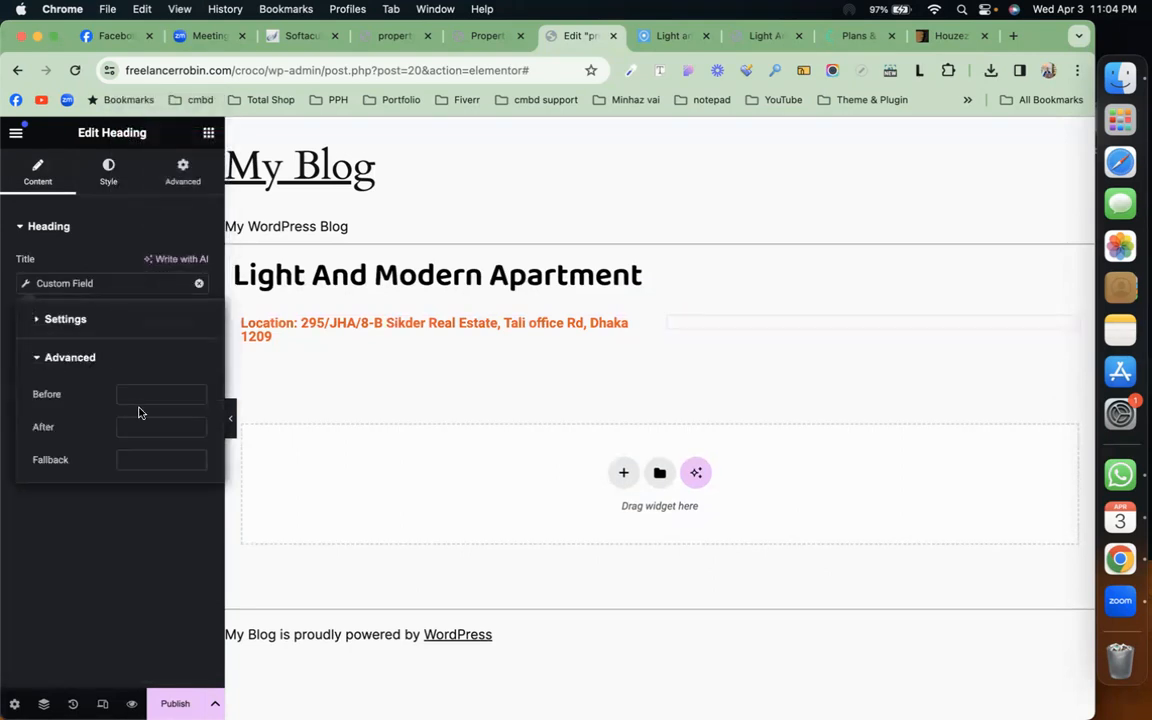
{"action": "left_click", "coordinate": [167, 394]}
{"action": "type", "text": "Price:"}
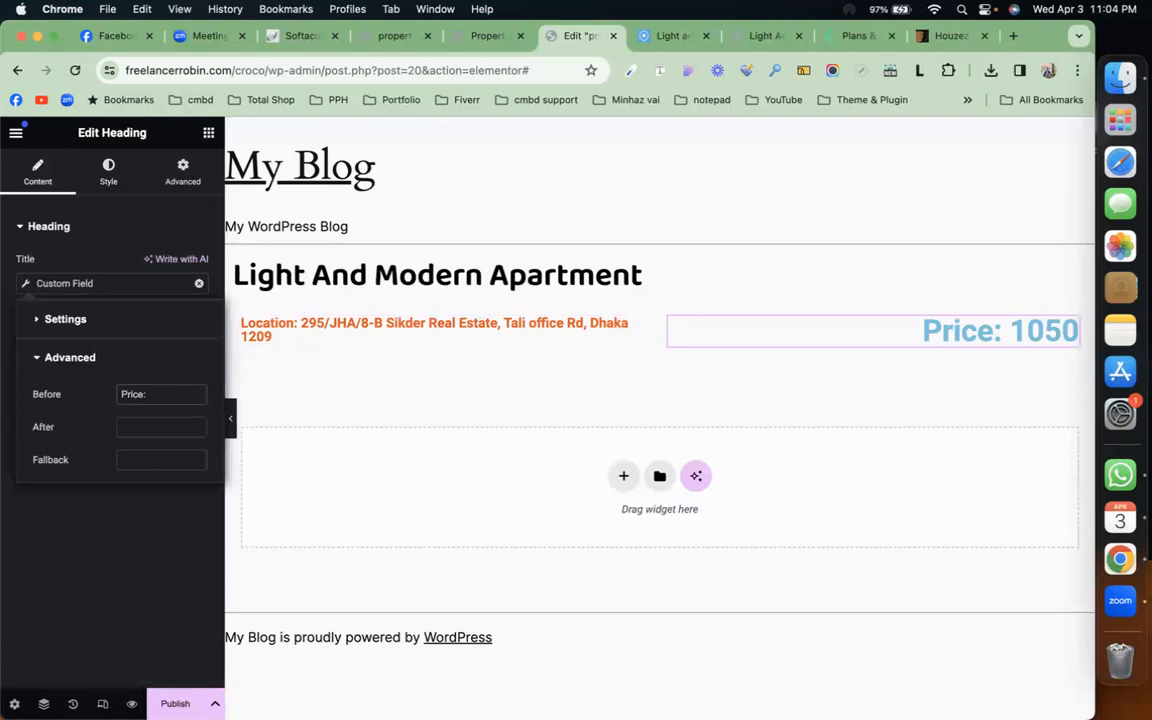
Copy the location heading's style onto the price heading and align the price text to the right.
{"action": "left_click", "coordinate": [109, 175]}
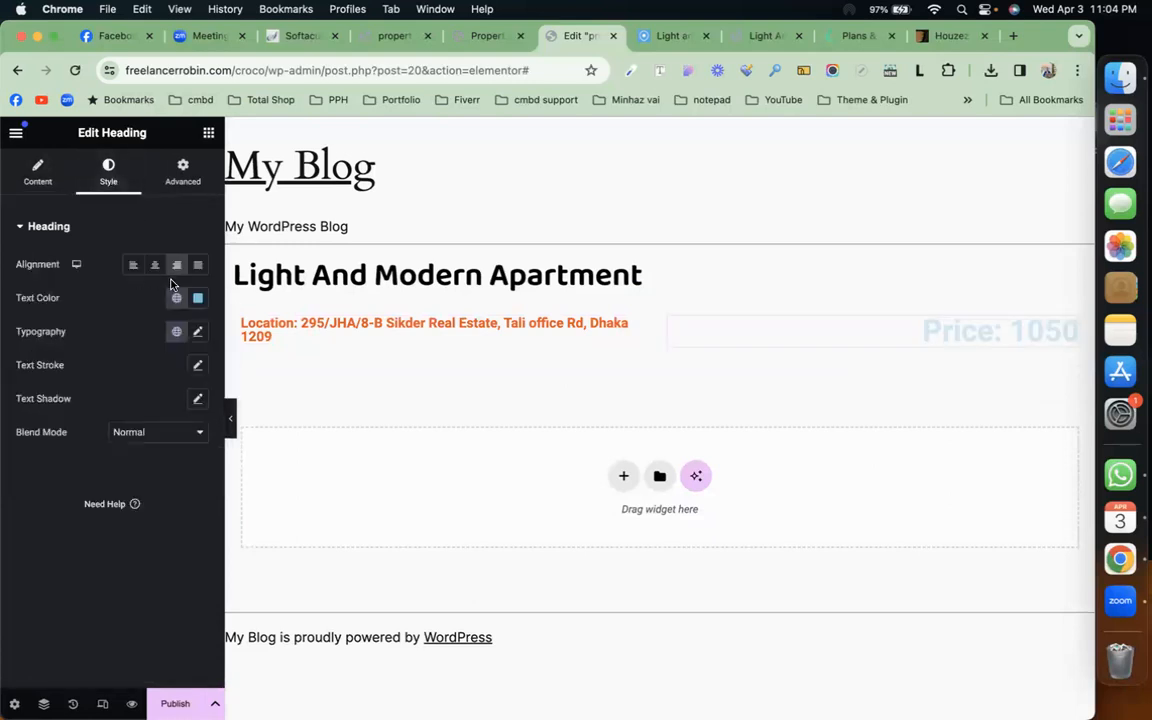
{"action": "left_click", "coordinate": [197, 298]}
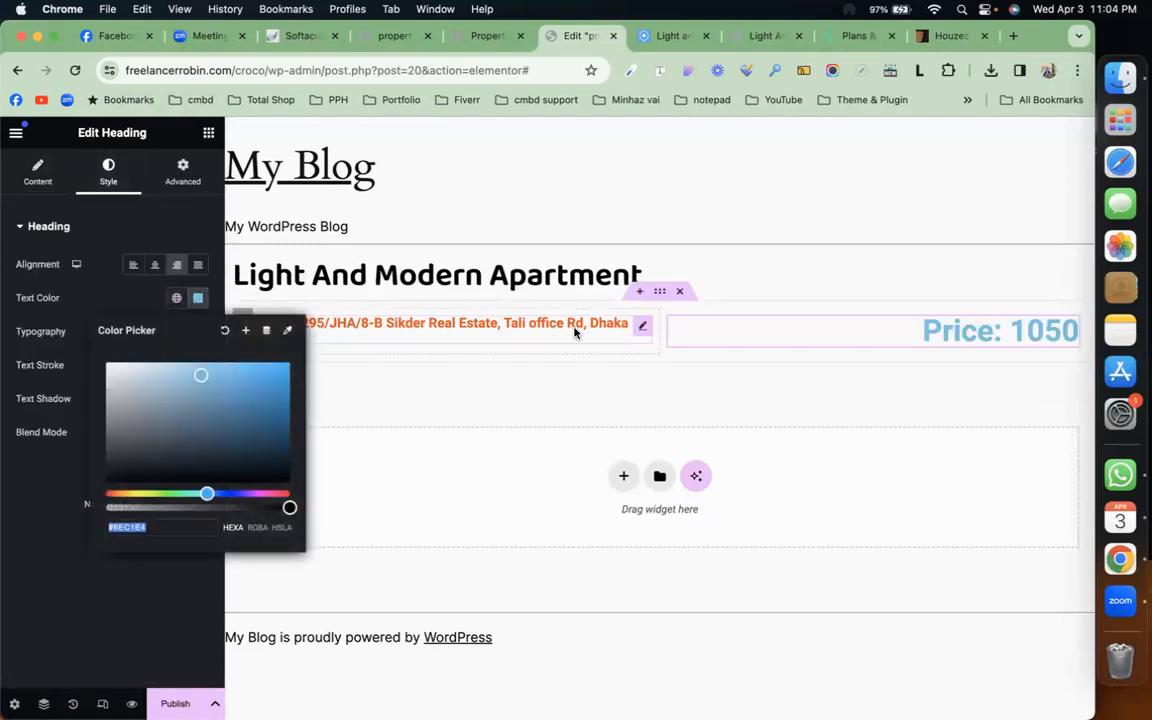
{"action": "right_click", "coordinate": [644, 330]}
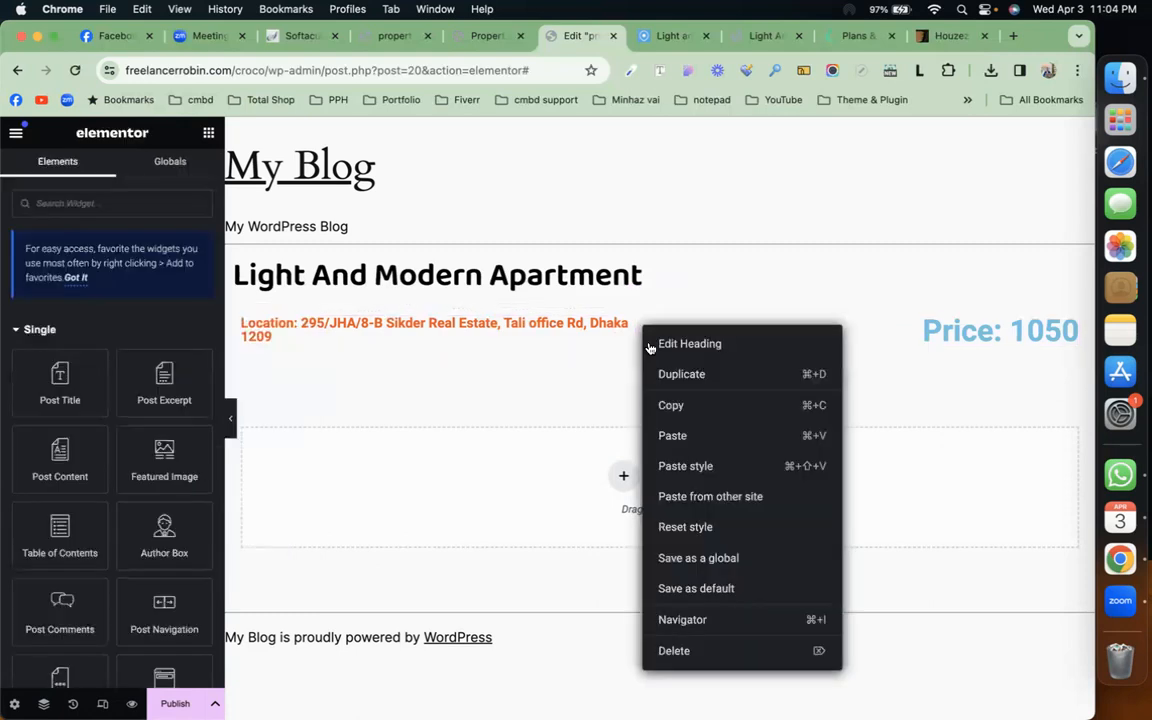
{"action": "left_click", "coordinate": [671, 406]}
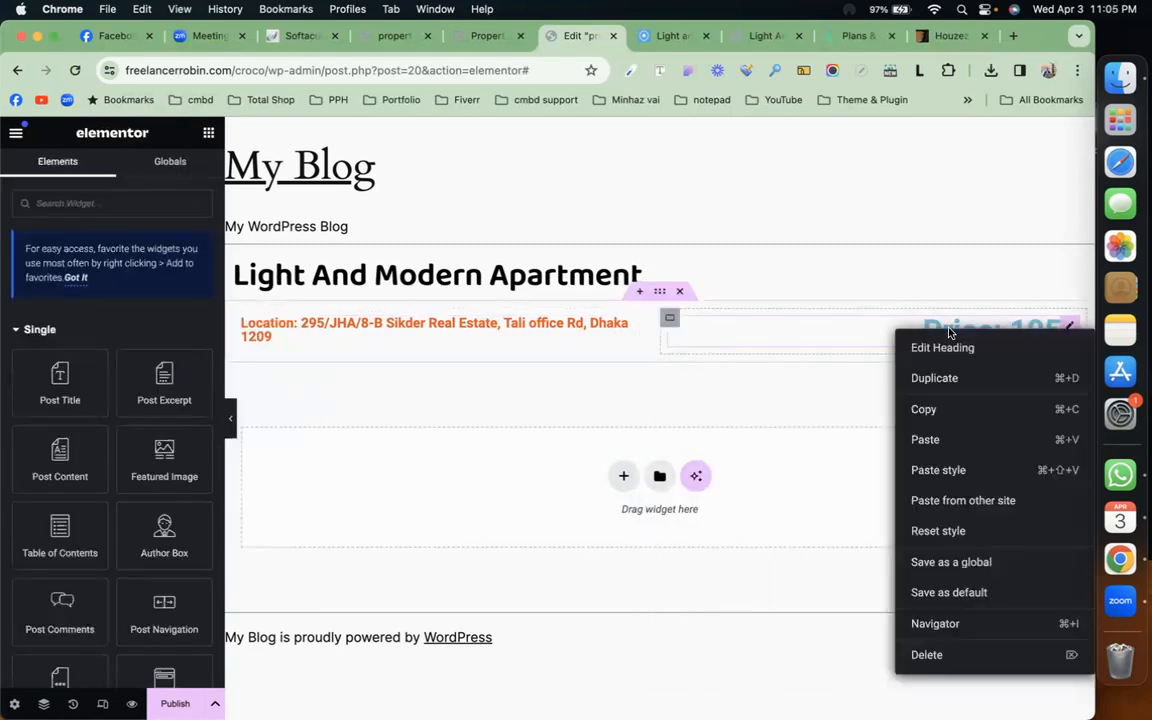
{"action": "left_click", "coordinate": [955, 472]}
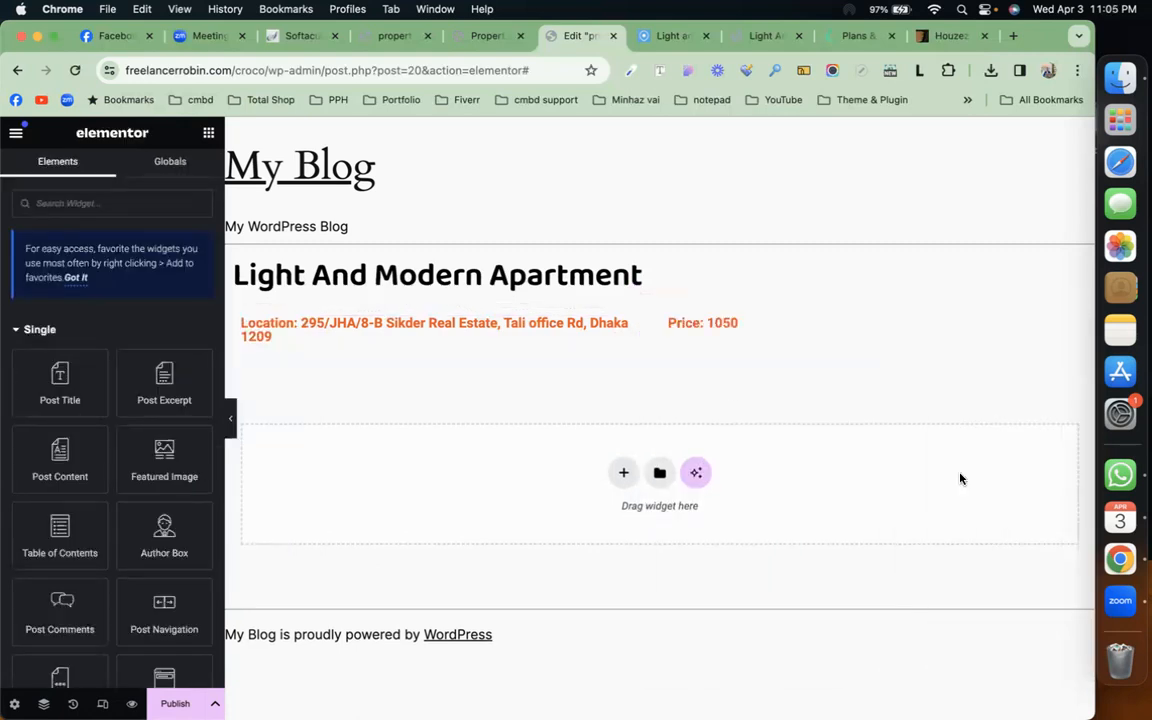
{"action": "left_click", "coordinate": [828, 327]}
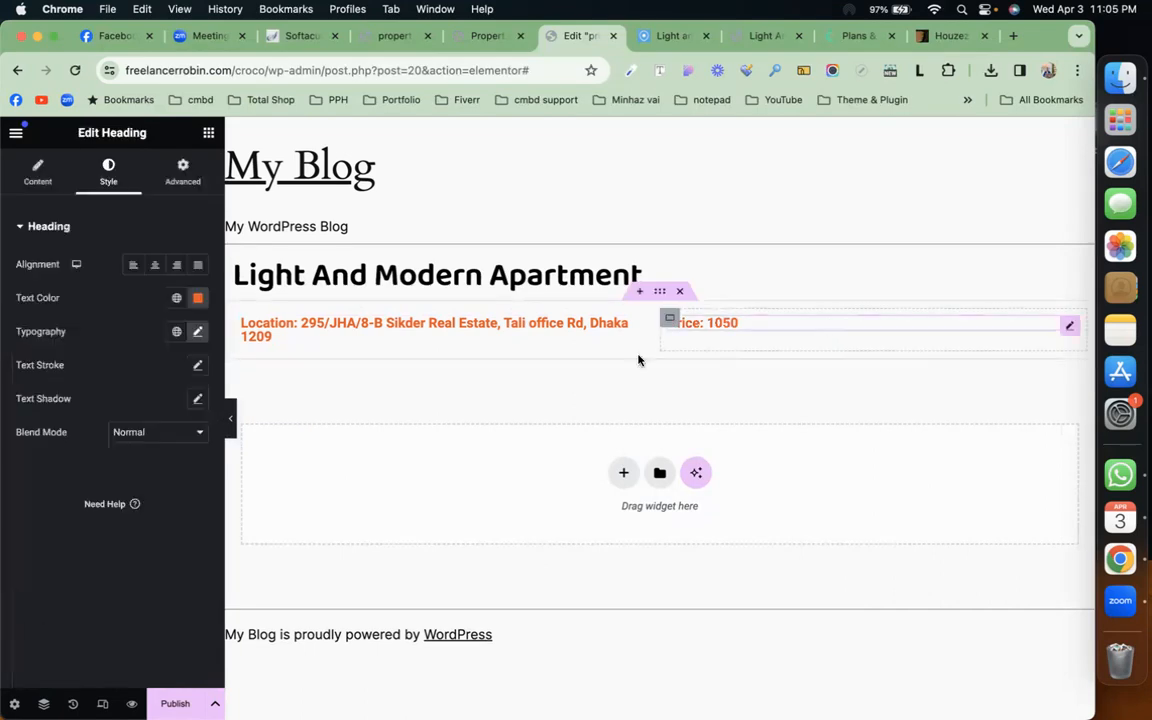
{"action": "left_click", "coordinate": [181, 264]}
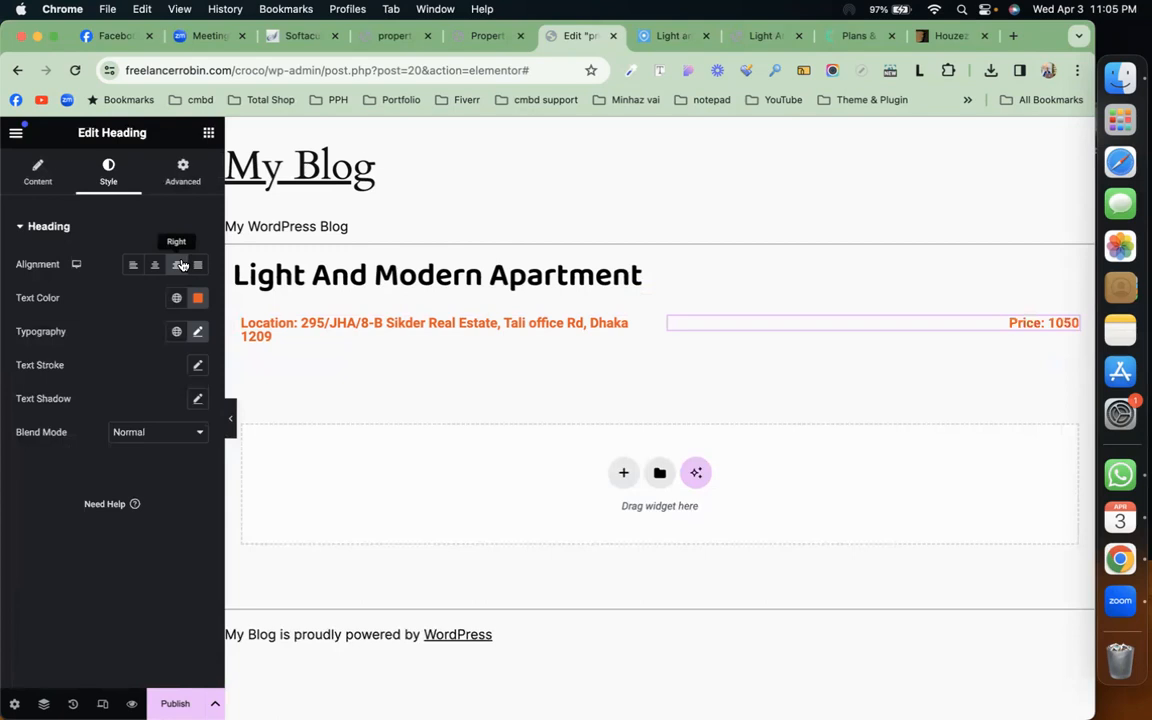
Add "$" as the text after the value of the price heading's dynamic custom field.
{"action": "left_click", "coordinate": [38, 170]}
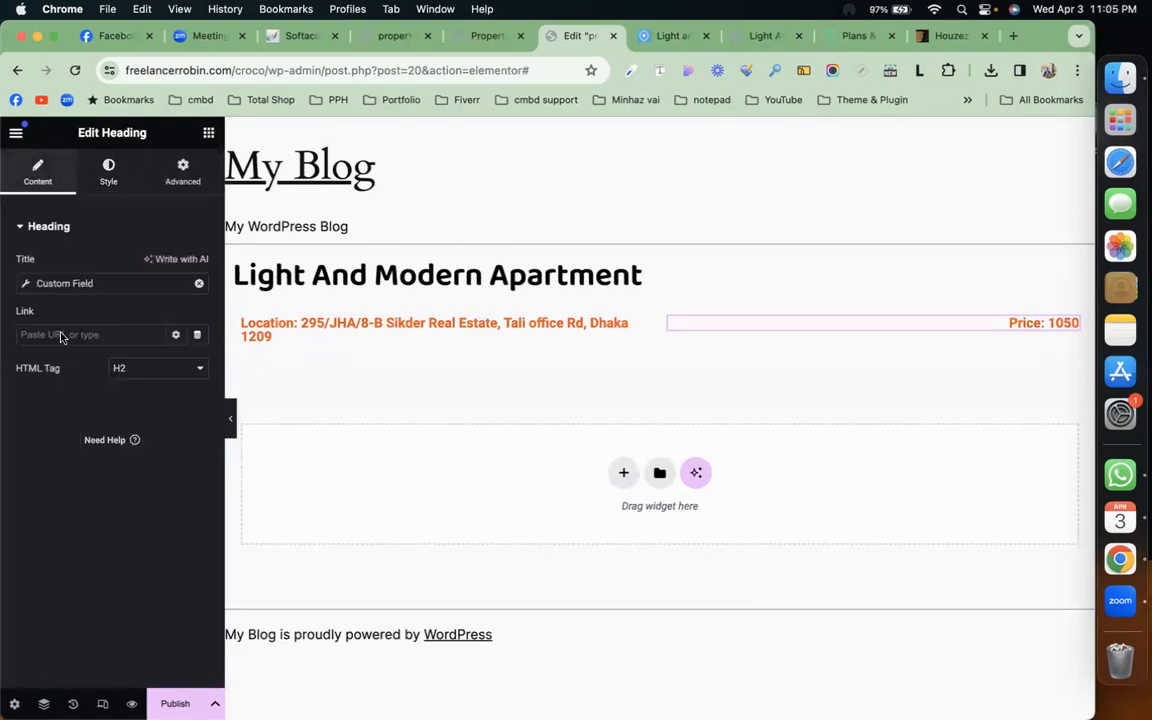
{"action": "left_click", "coordinate": [133, 283]}
{"action": "left_click", "coordinate": [118, 420]}
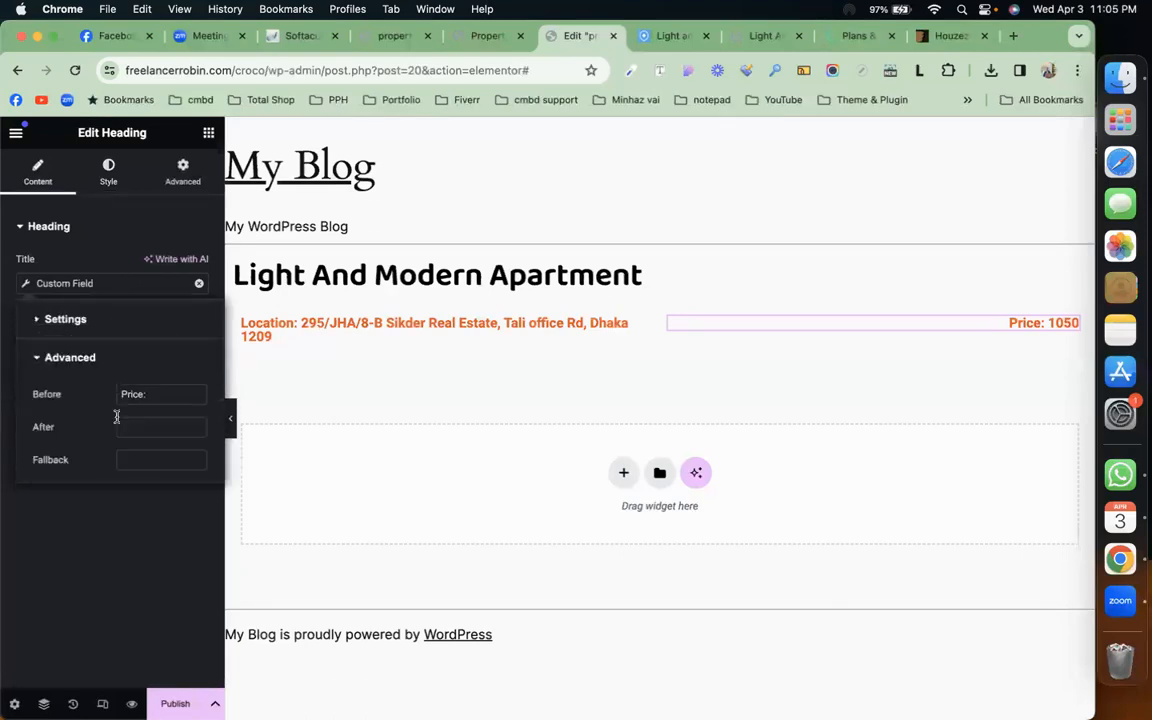
{"action": "left_click", "coordinate": [163, 424]}
{"action": "type", "text": "$"}
Set the price heading's font size to 28 px.
{"action": "left_click", "coordinate": [108, 172]}
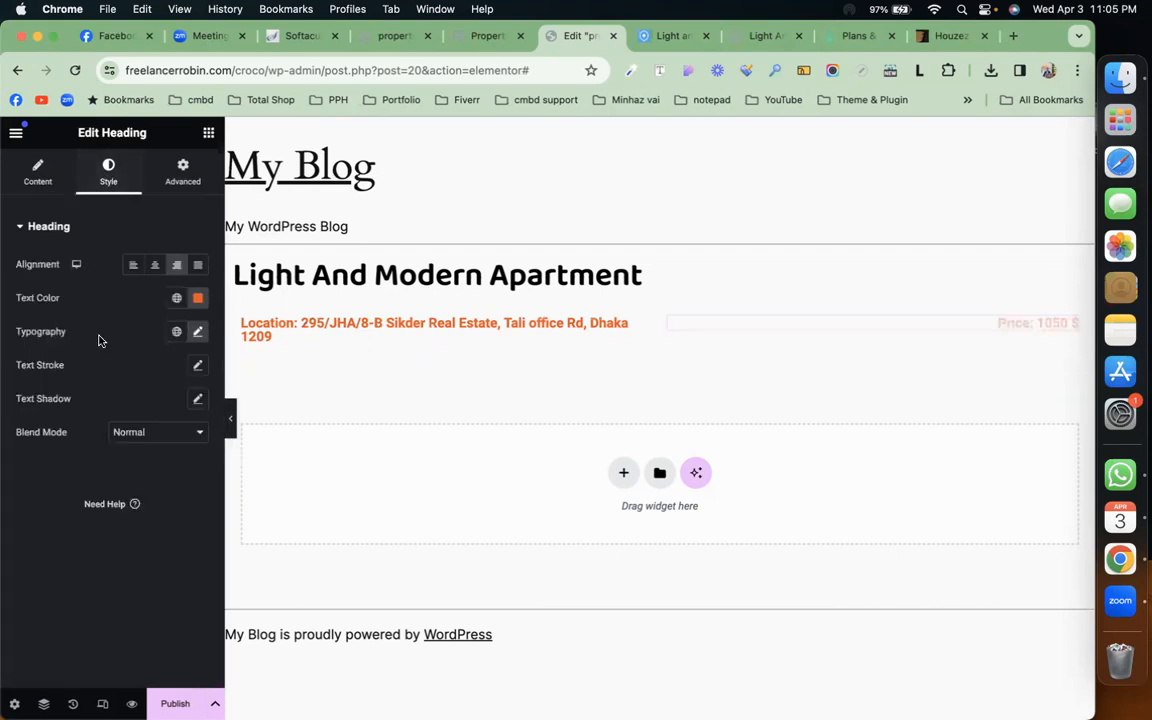
{"action": "left_click", "coordinate": [197, 333]}
{"action": "left_click_drag", "start_coordinate": [36, 458], "coordinate": [43, 459]}
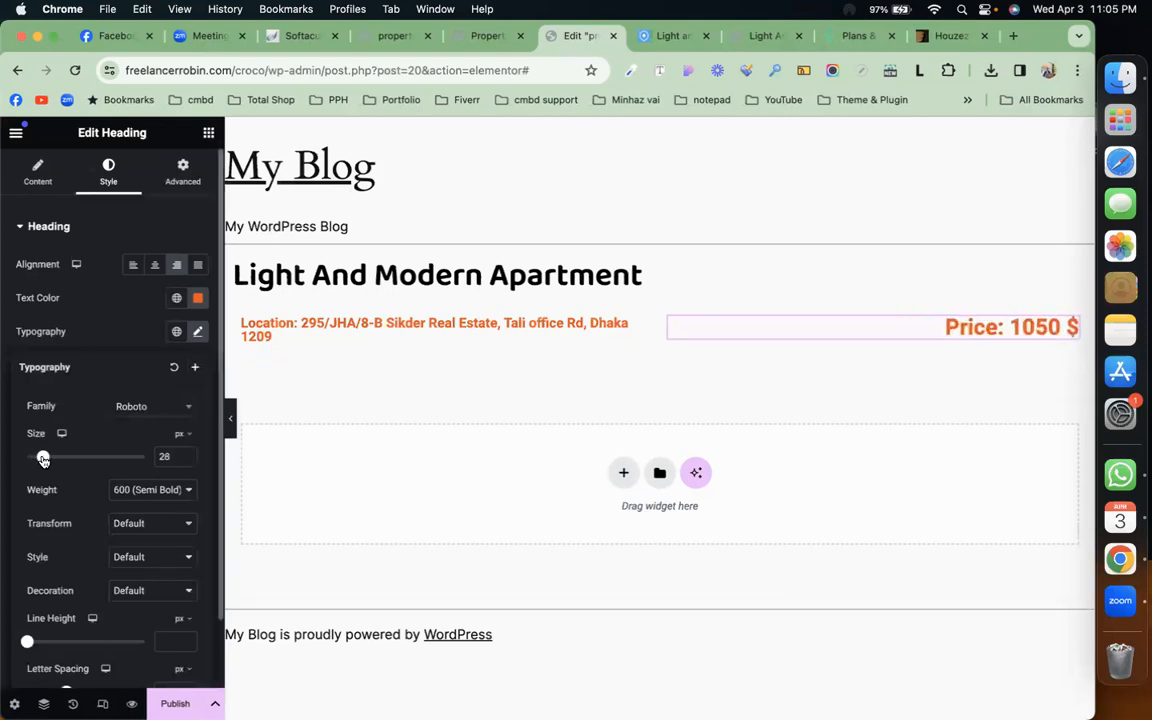
Add a single-column Flexbox container below the location and price row and place a Featured Image widget in it.
{"action": "left_click", "coordinate": [208, 132]}
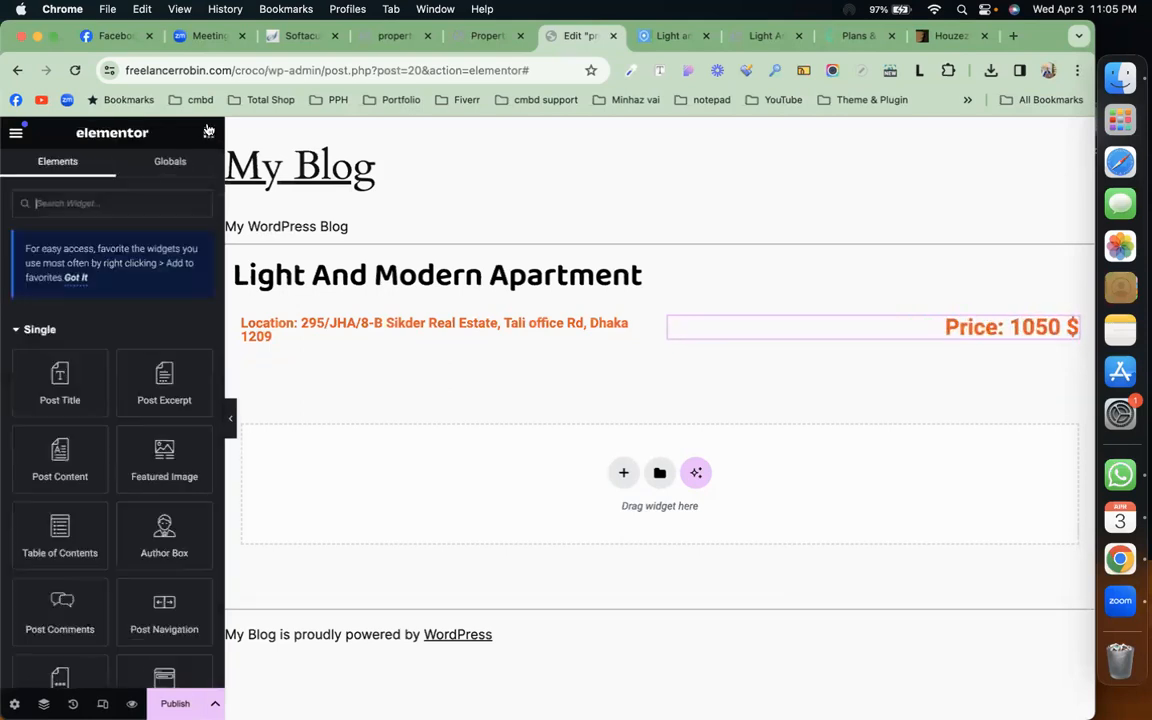
{"action": "left_click", "coordinate": [623, 472]}
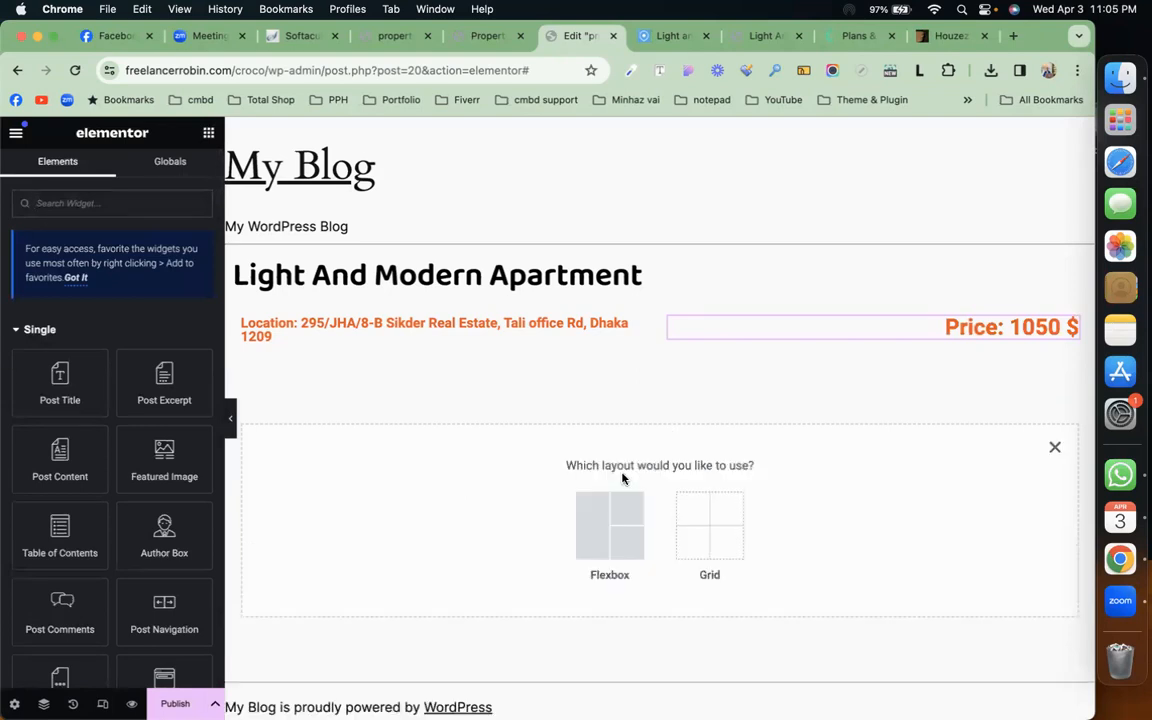
{"action": "left_click", "coordinate": [597, 530]}
{"action": "left_click", "coordinate": [440, 509]}
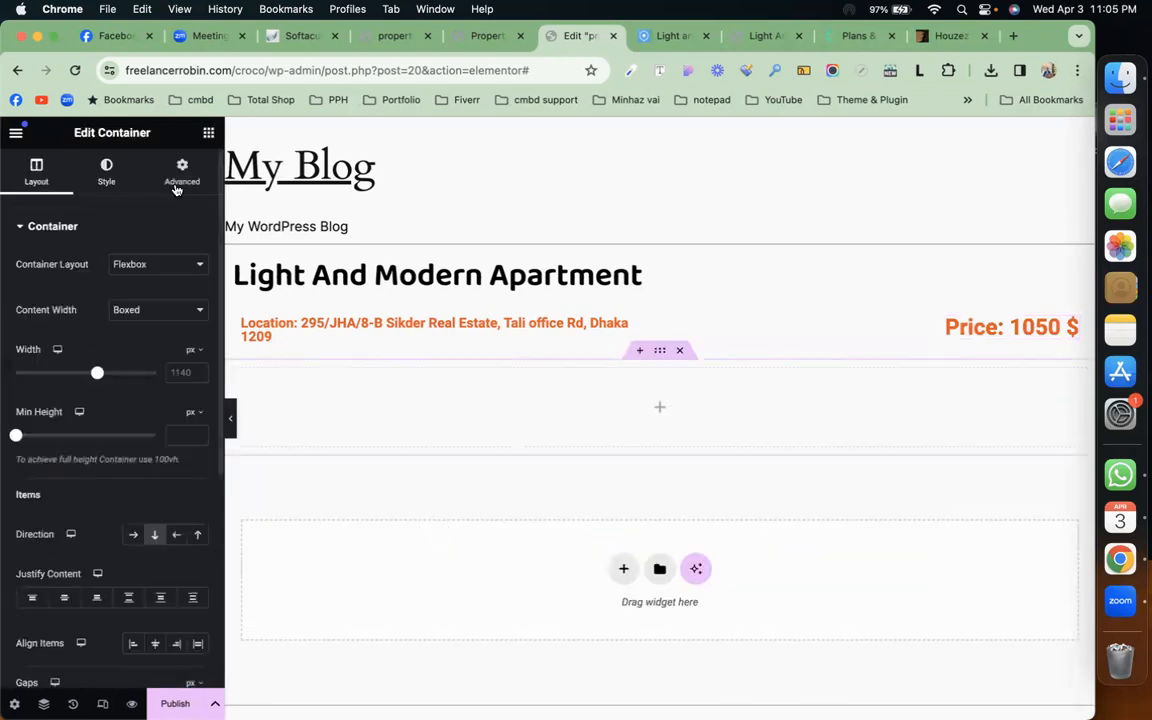
{"action": "left_click", "coordinate": [206, 133]}
{"action": "scroll", "coordinate": [85, 527], "scroll_direction": "down", "scroll_amount": 6}
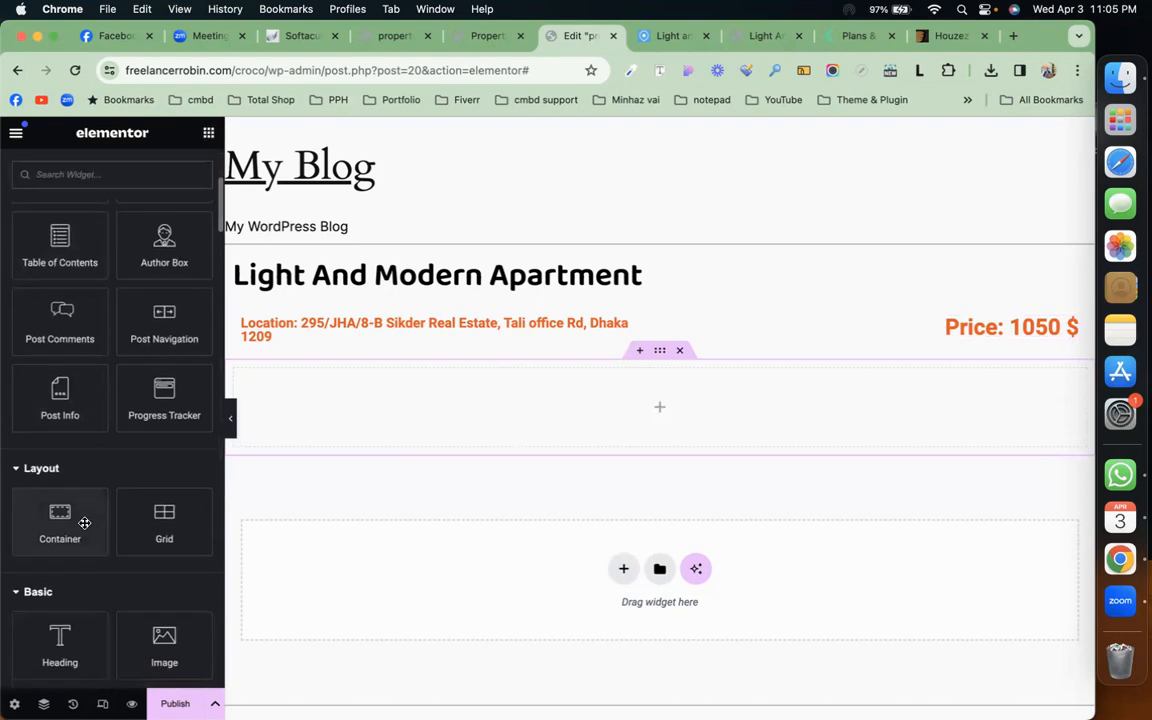
{"action": "scroll", "coordinate": [84, 525], "scroll_direction": "up", "scroll_amount": 3}
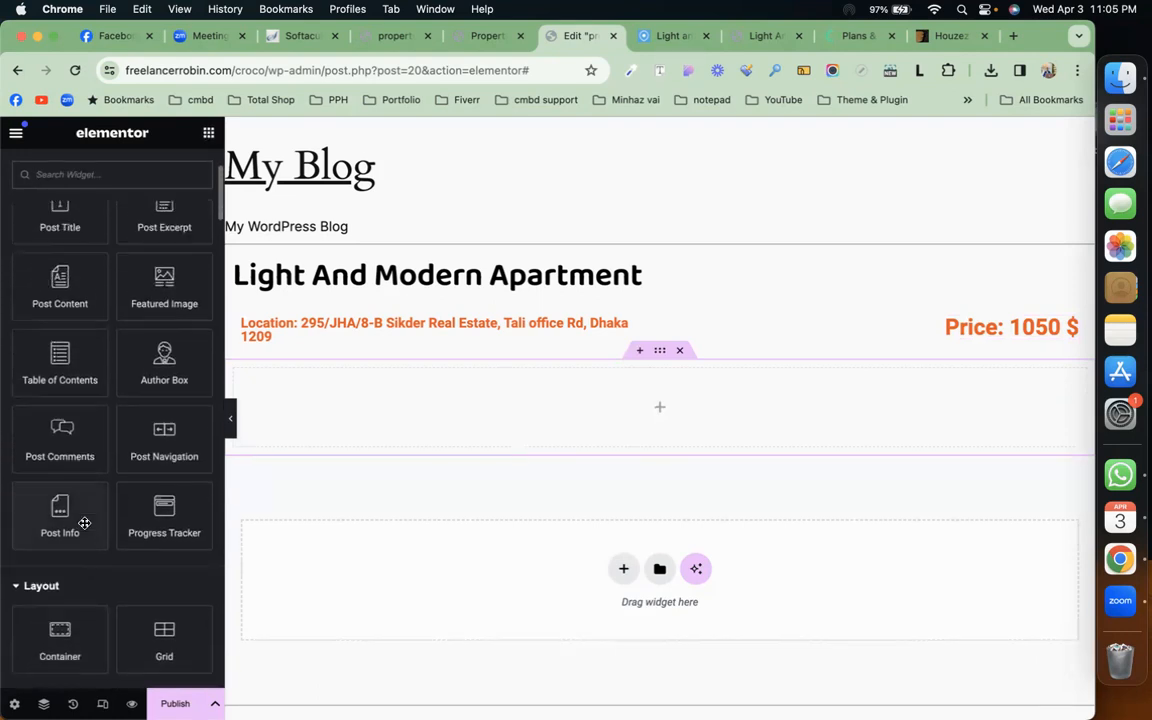
{"action": "left_click_drag", "start_coordinate": [175, 284], "coordinate": [562, 389]}
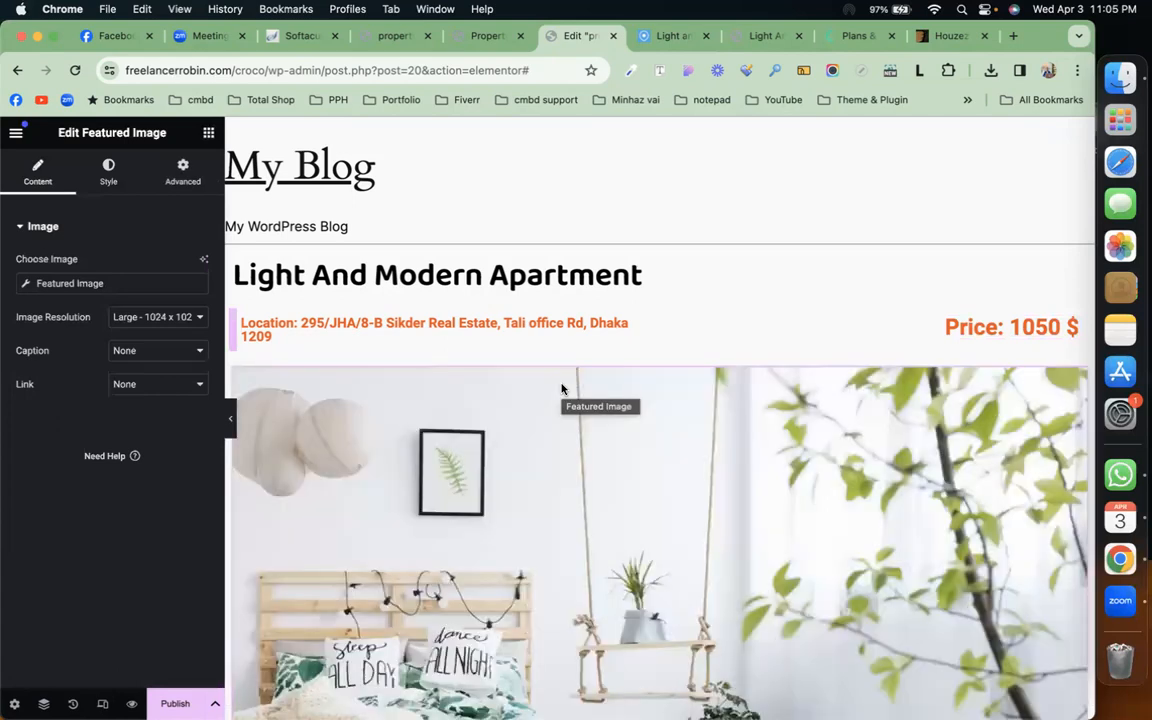
Add a Flexbox container with four equal columns below the featured image.
{"action": "scroll", "coordinate": [562, 389], "scroll_direction": "down", "scroll_amount": 10}
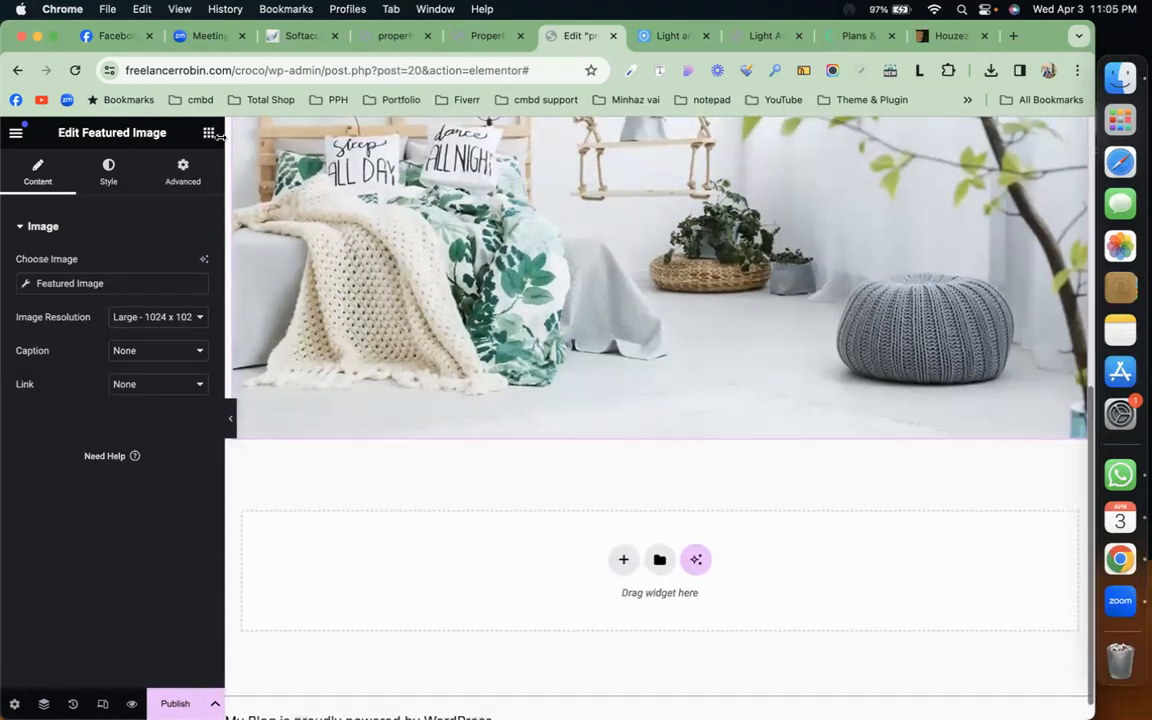
{"action": "left_click", "coordinate": [209, 133]}
{"action": "scroll", "coordinate": [491, 467], "scroll_direction": "down", "scroll_amount": 1}
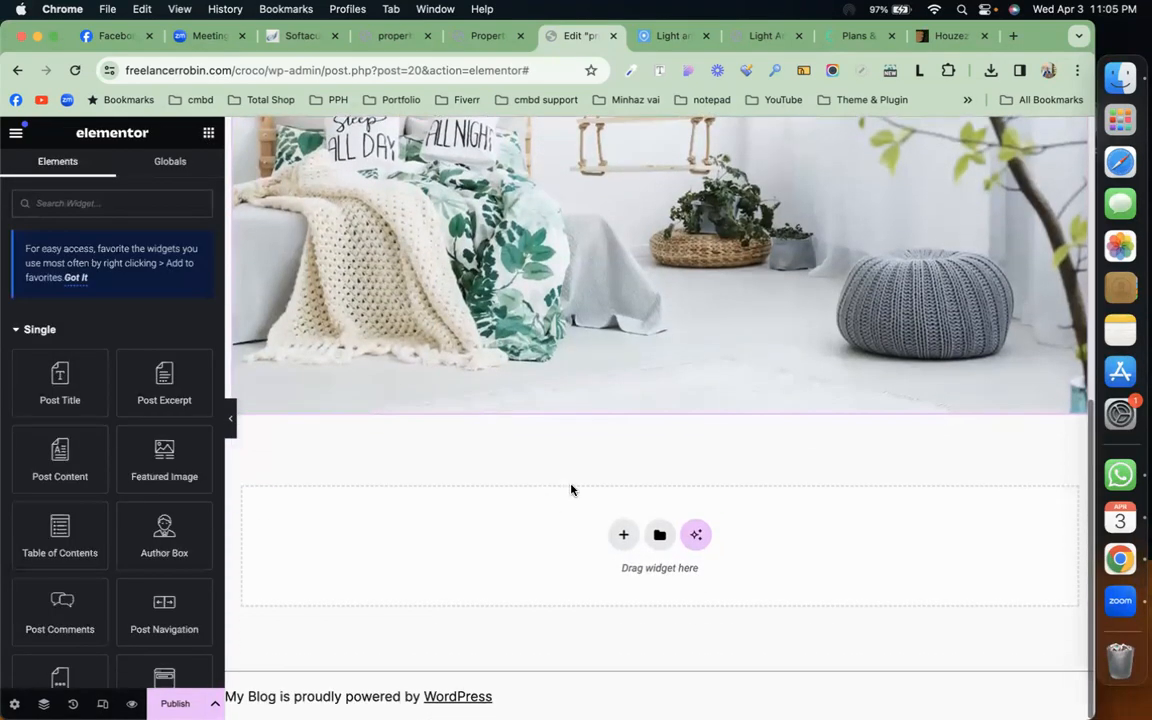
{"action": "left_click", "coordinate": [620, 535]}
{"action": "left_click", "coordinate": [612, 571]}
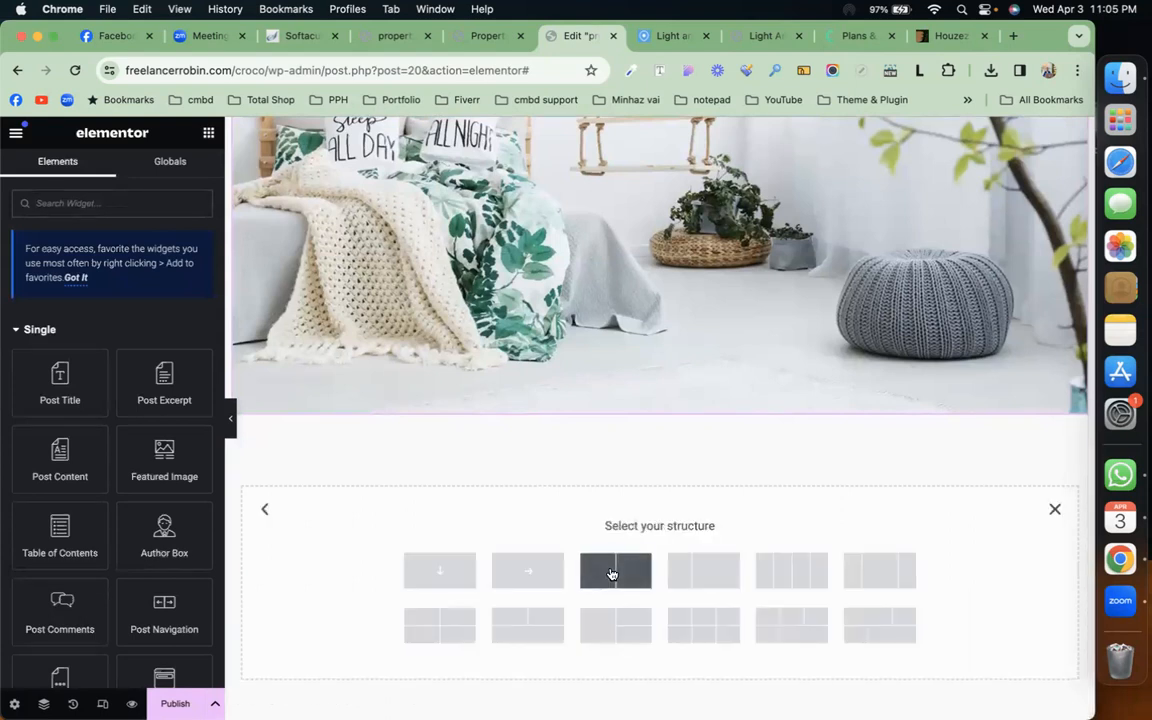
{"action": "left_click", "coordinate": [783, 574]}
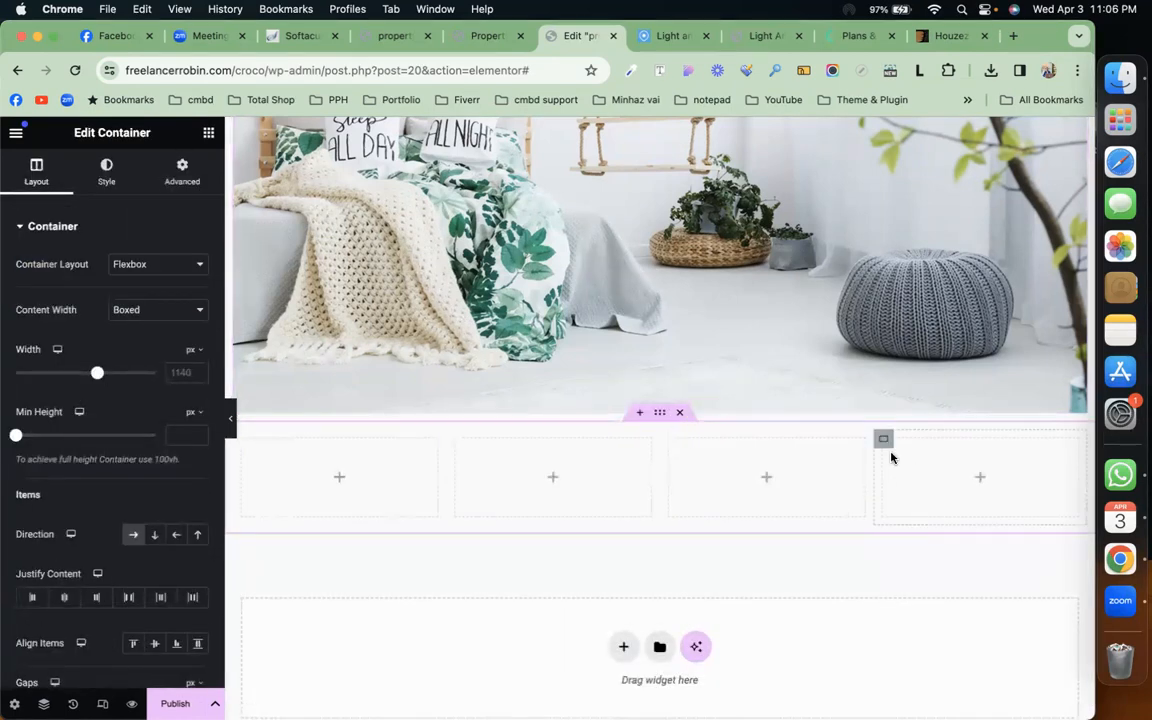
{"action": "right_click", "coordinate": [885, 444]}
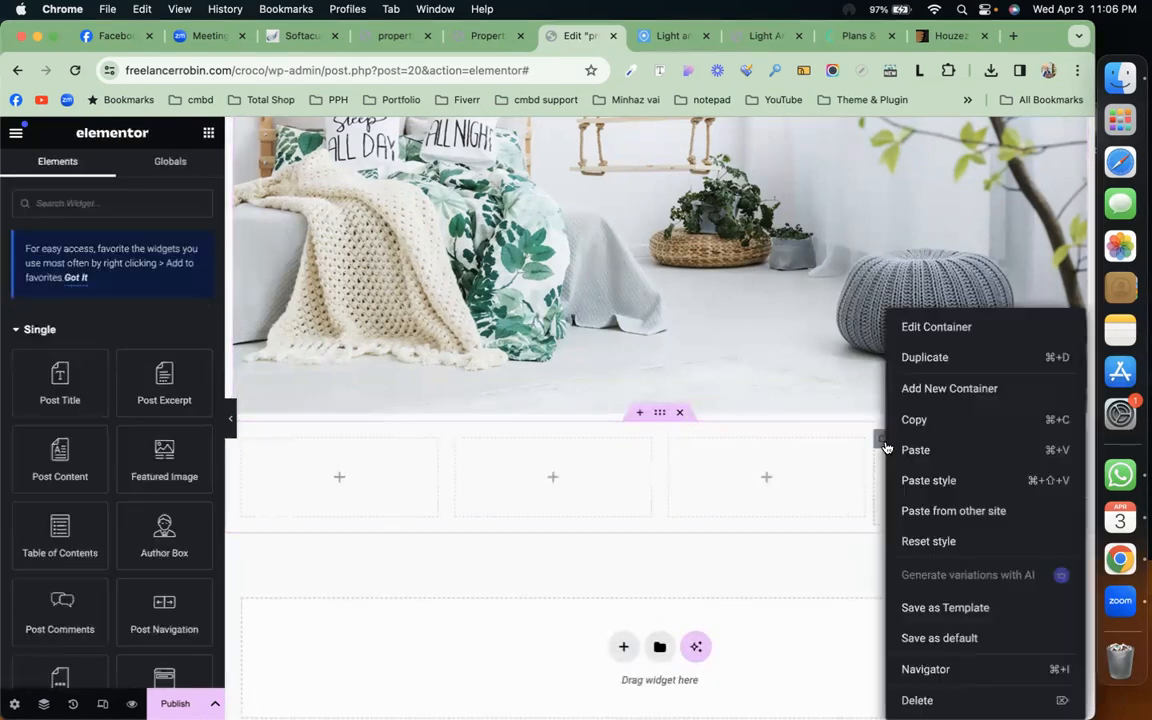
{"action": "left_click", "coordinate": [952, 364]}
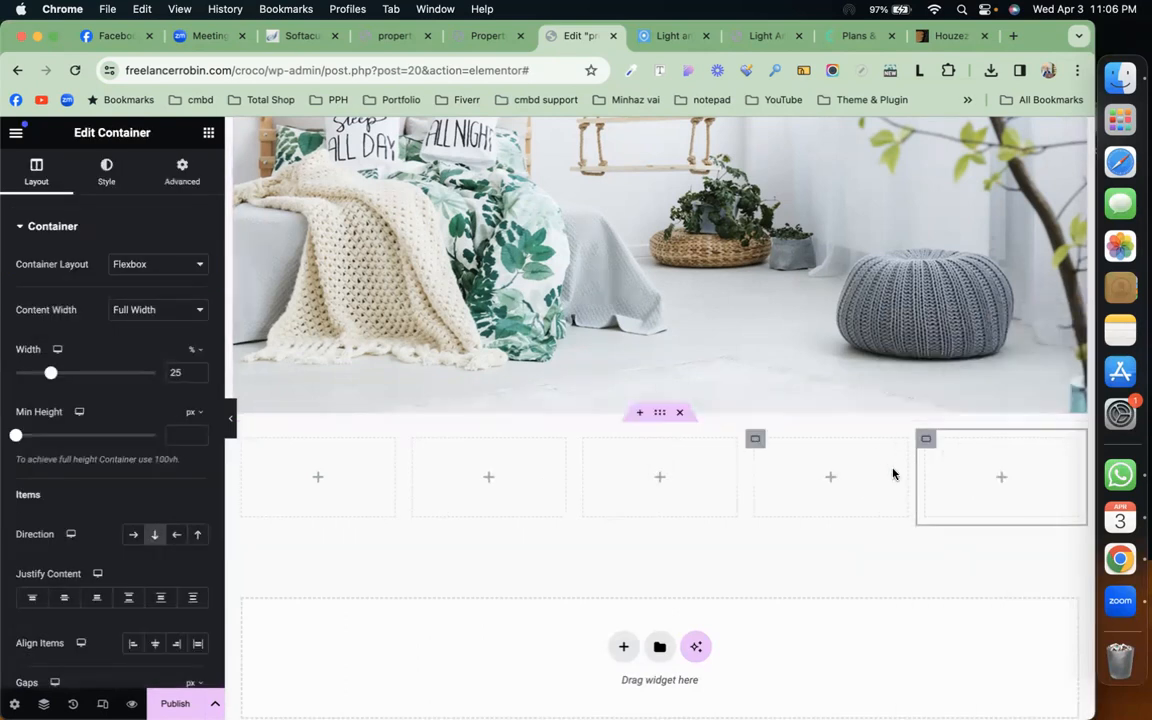
{"action": "left_click", "coordinate": [672, 35]}
{"action": "scroll", "coordinate": [563, 374], "scroll_direction": "down", "scroll_amount": 2}
{"action": "scroll", "coordinate": [563, 374], "scroll_direction": "down", "scroll_amount": 3}
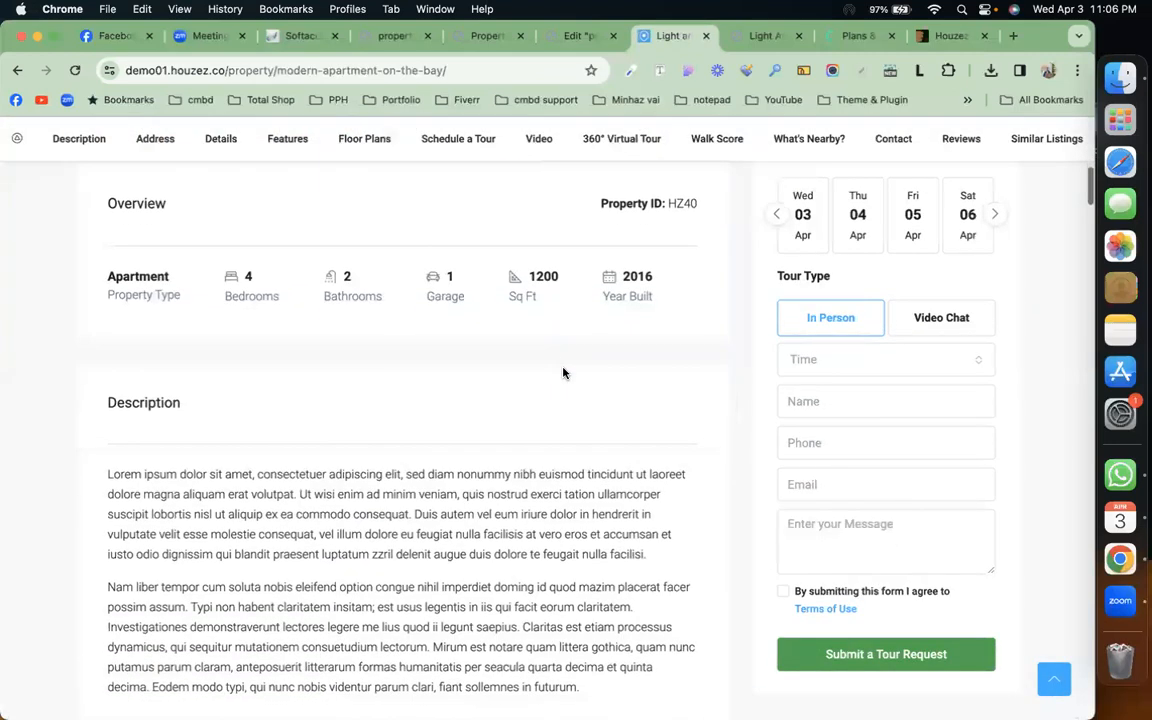
{"action": "left_click", "coordinate": [572, 36]}
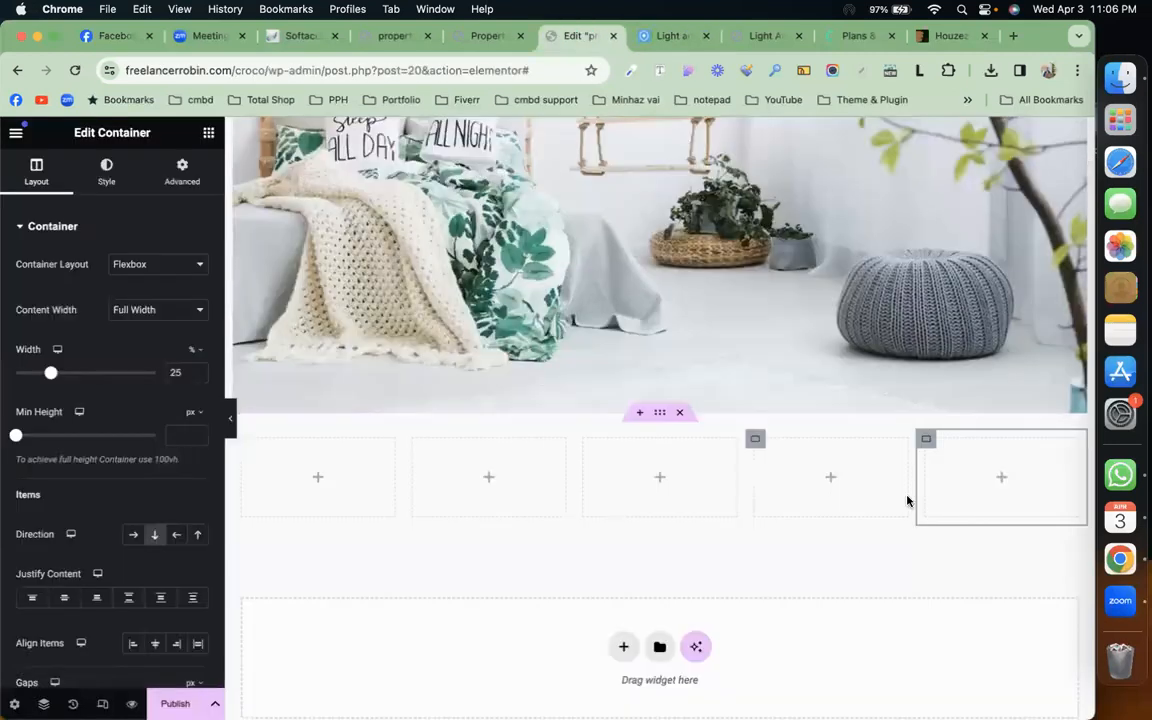
{"action": "right_click", "coordinate": [927, 438]}
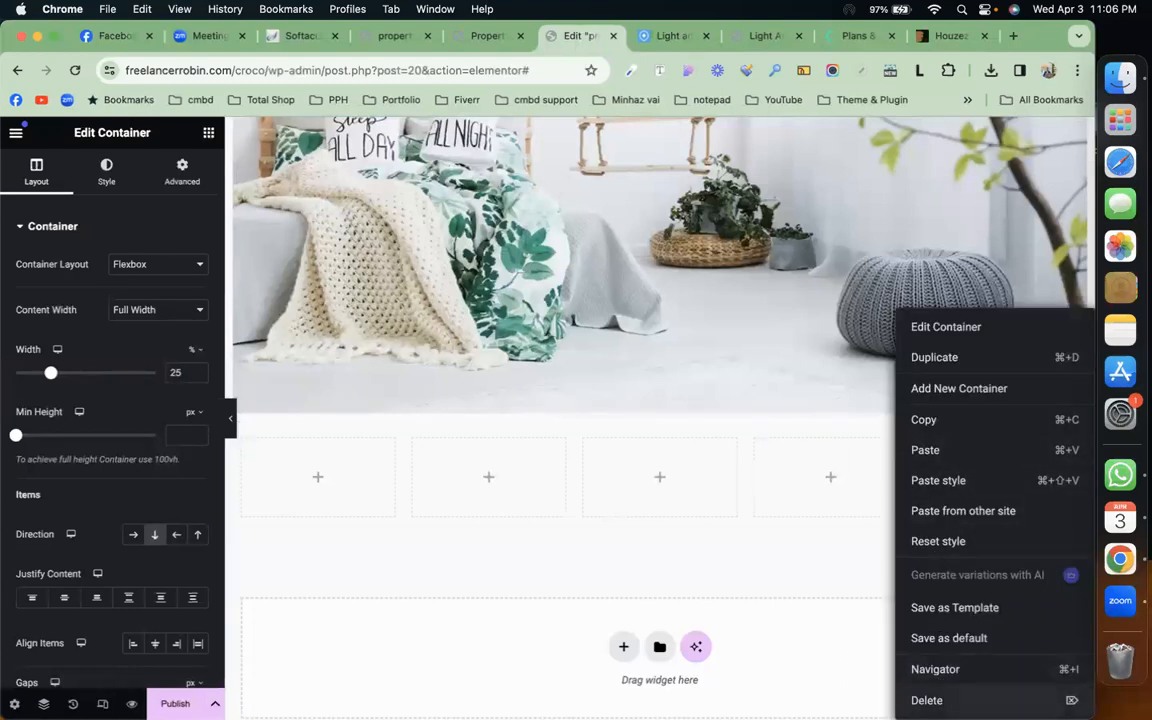
{"action": "left_click", "coordinate": [929, 701]}
{"action": "right_click", "coordinate": [883, 440]}
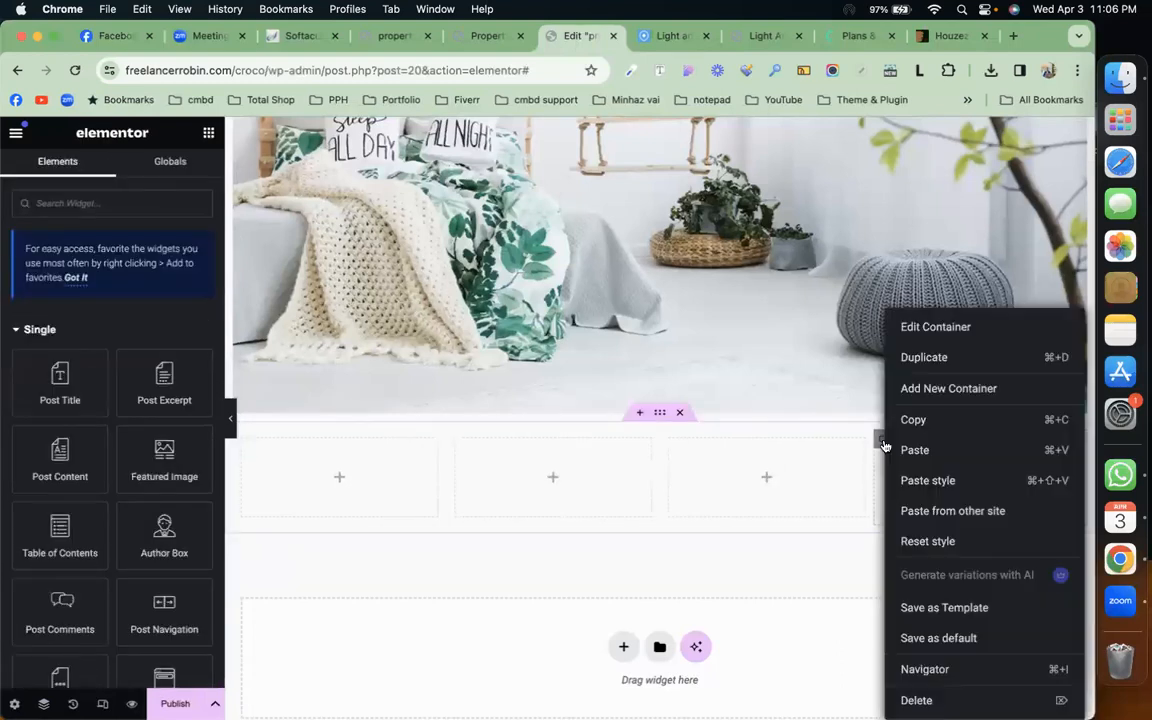
{"action": "left_click", "coordinate": [946, 701]}
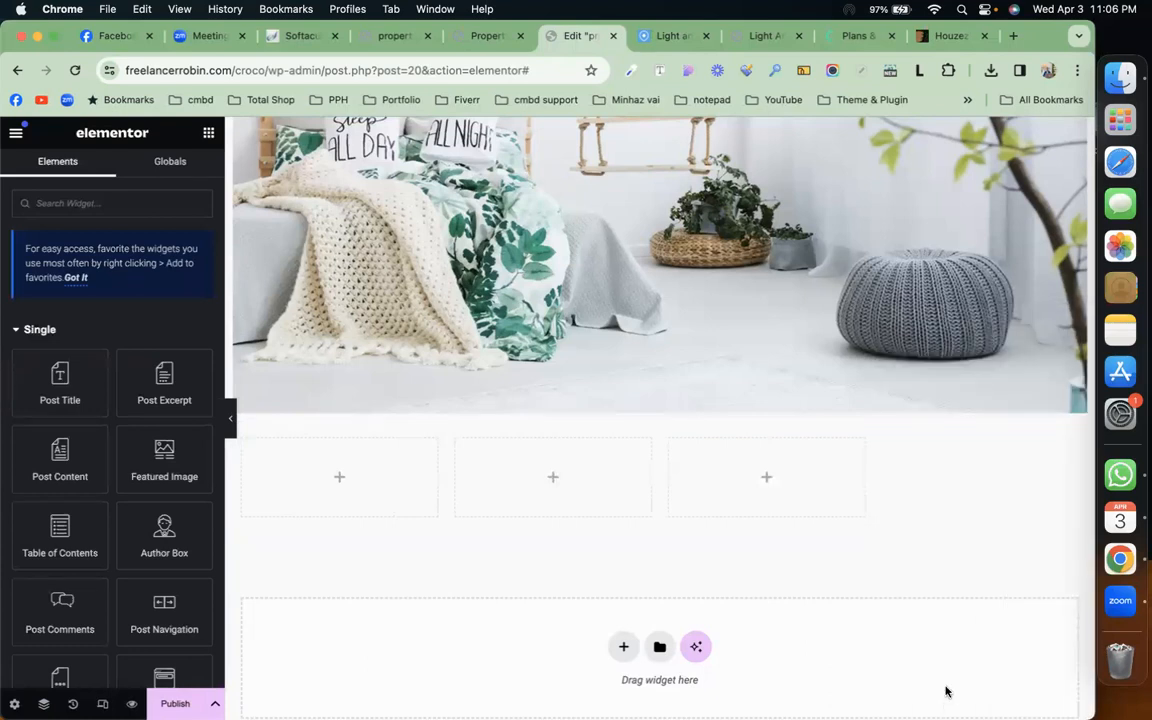
{"action": "key", "text": "super+z"}
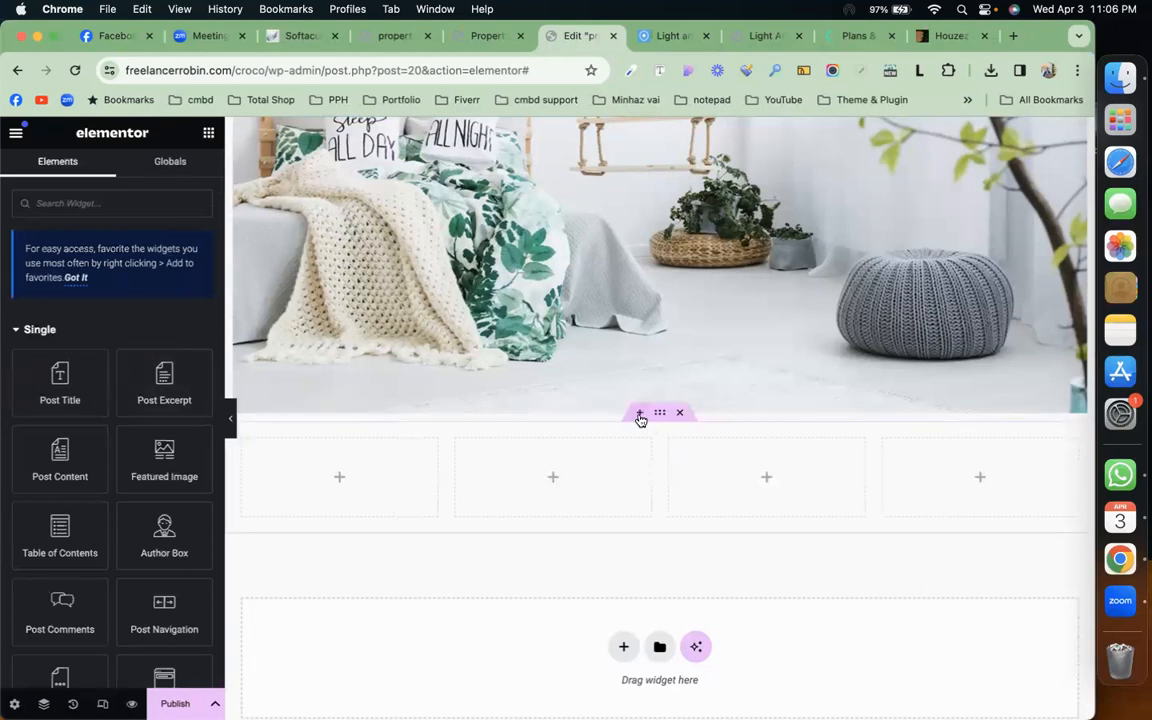
Insert a Flexbox container with two equal columns between the featured image and the four-column container.
{"action": "left_click", "coordinate": [638, 414]}
{"action": "left_click", "coordinate": [623, 494]}
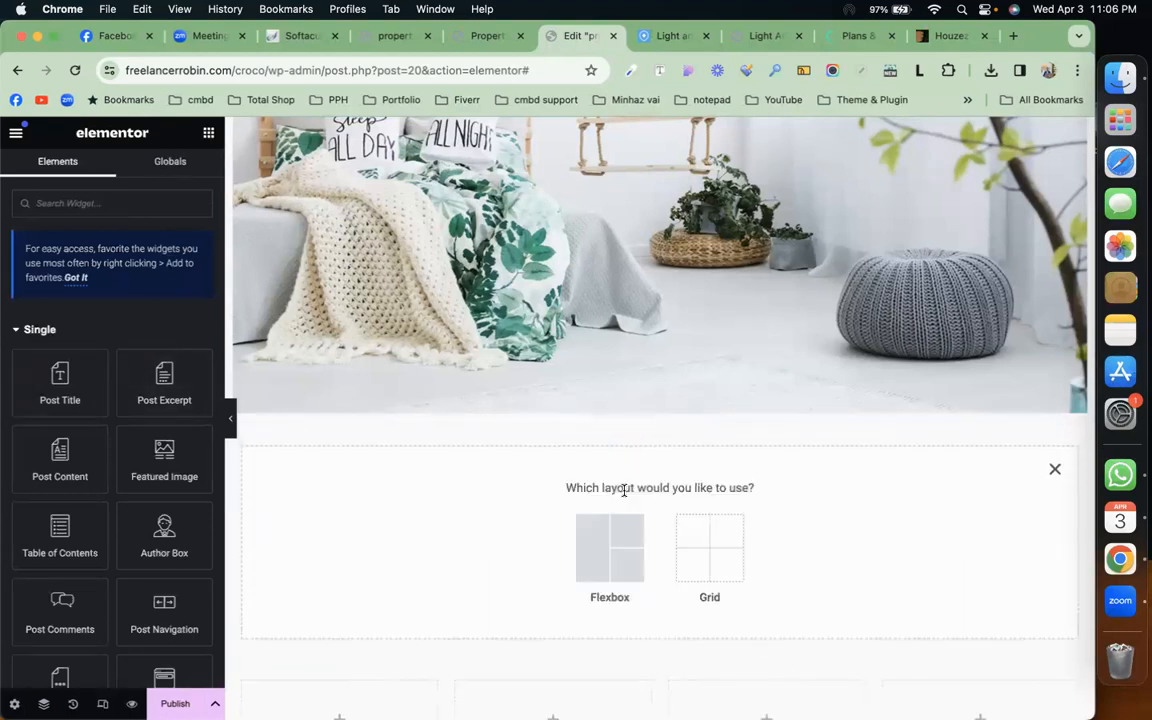
{"action": "left_click", "coordinate": [608, 544]}
{"action": "left_click", "coordinate": [595, 542]}
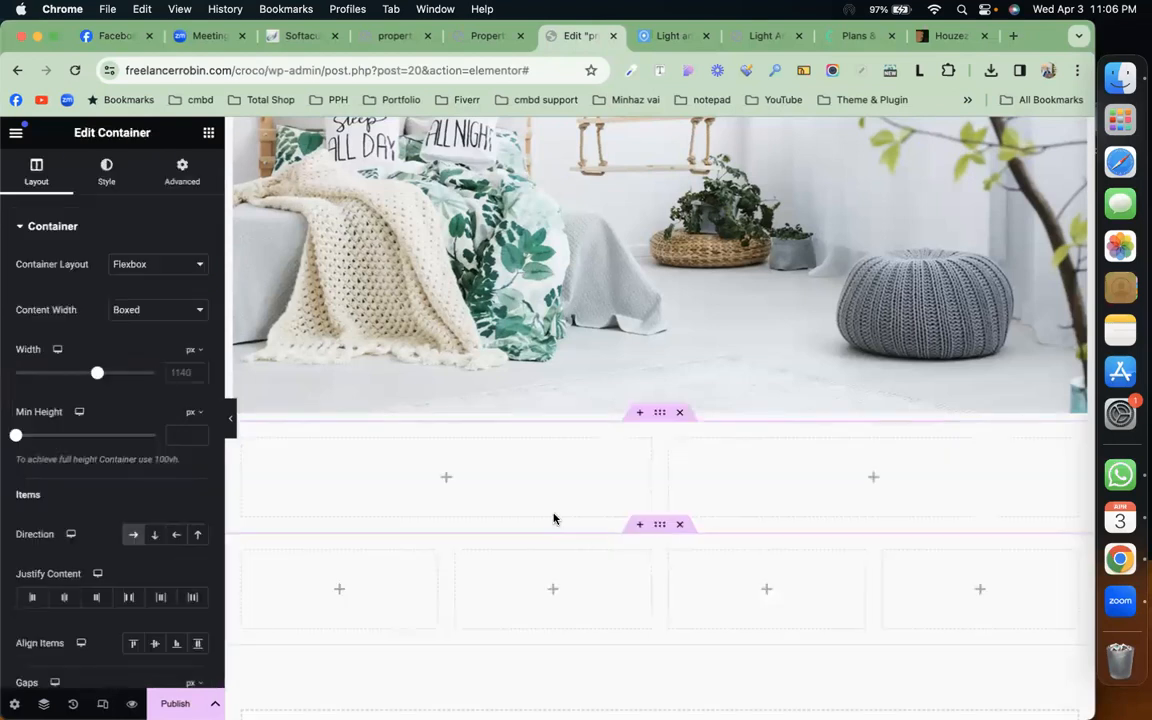
Check the overview section on the Houzez demo property page and add a Heading widget to the two-column container's left column.
{"action": "left_click", "coordinate": [665, 36]}
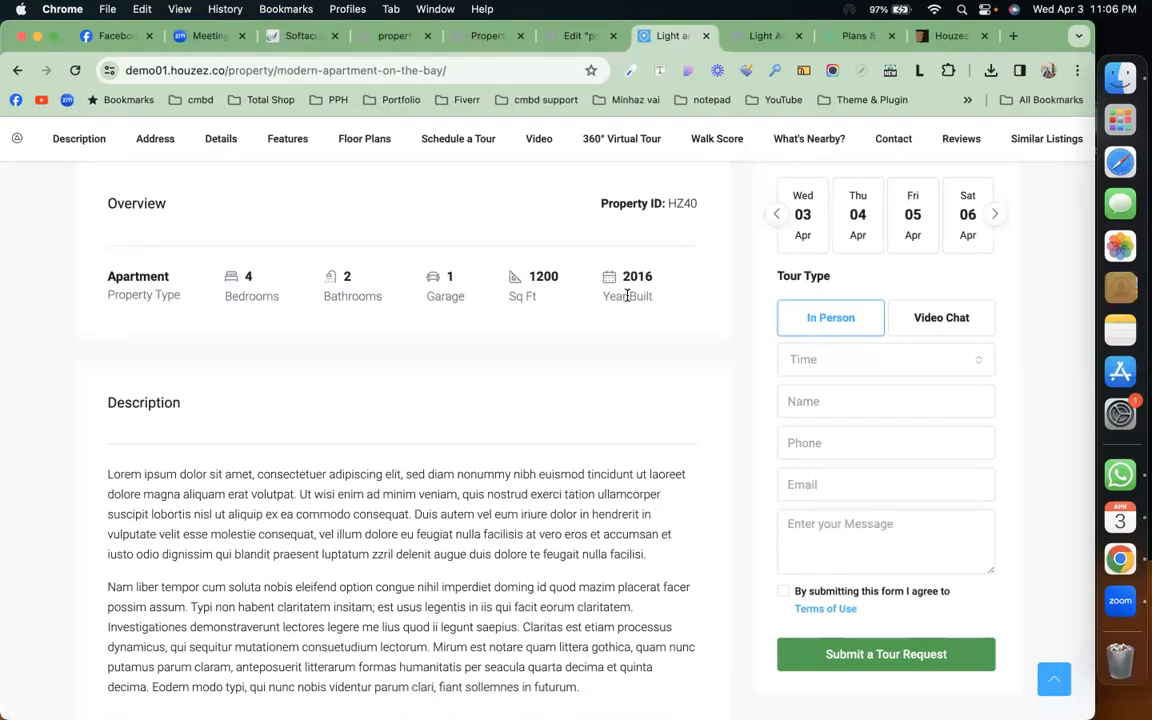
{"action": "left_click", "coordinate": [573, 36]}
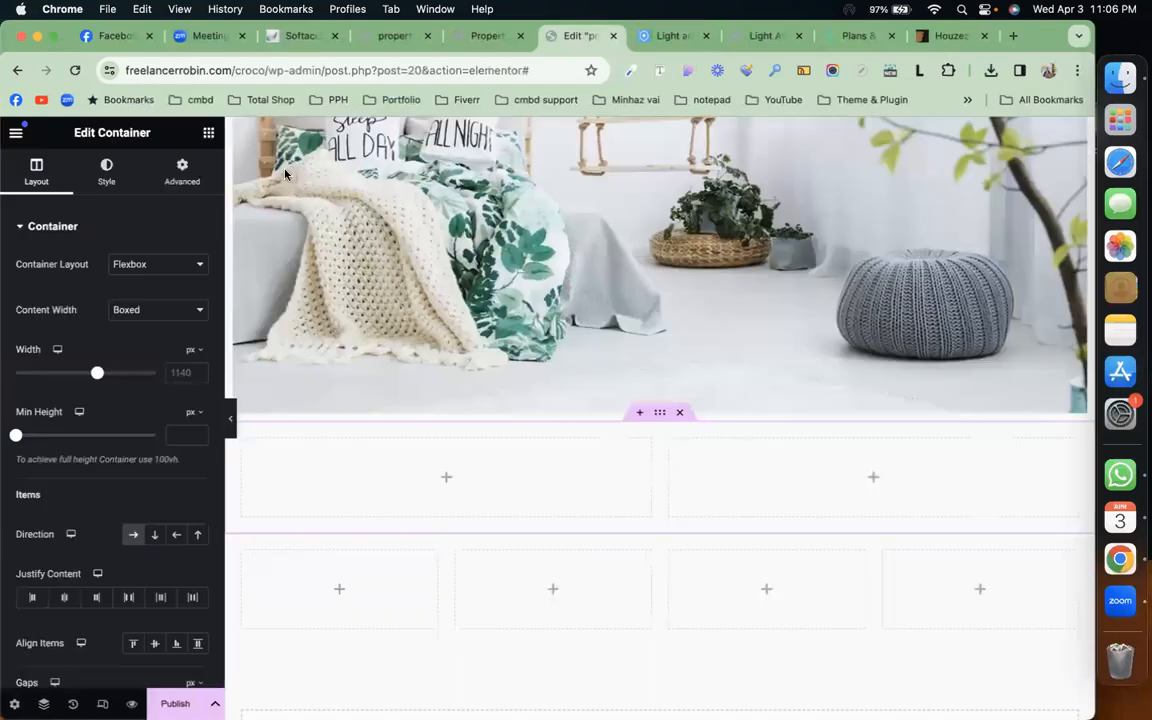
{"action": "left_click", "coordinate": [209, 133]}
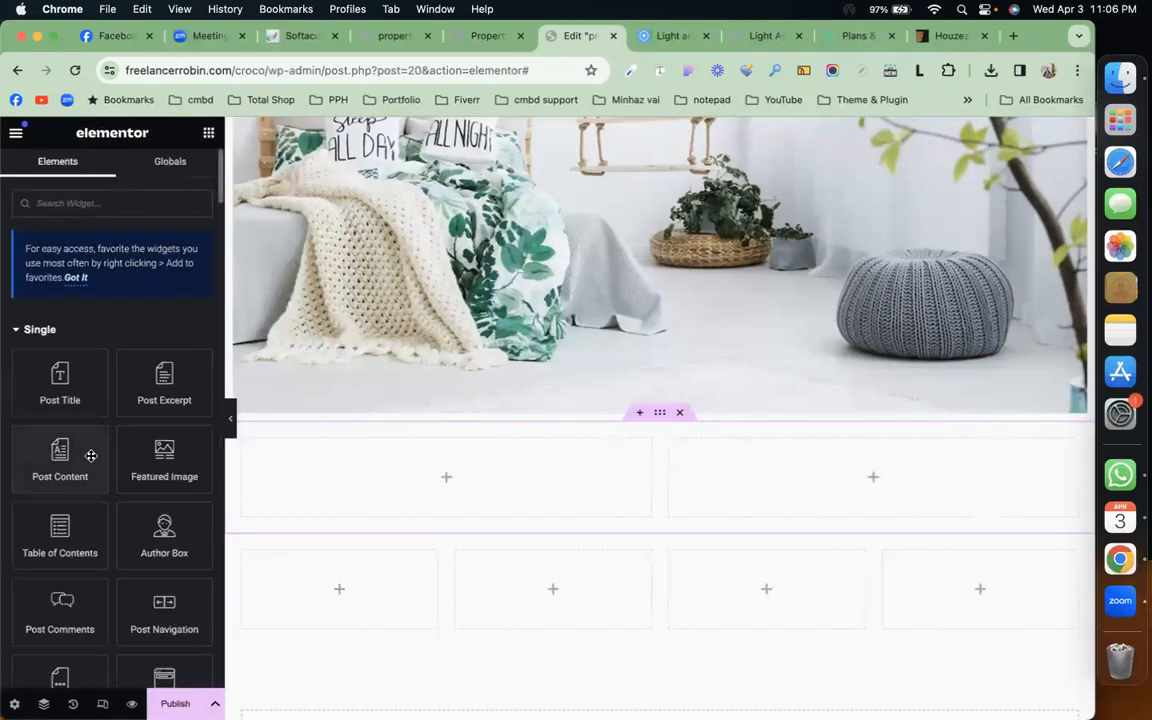
{"action": "scroll", "coordinate": [92, 458], "scroll_direction": "down", "scroll_amount": 3}
{"action": "scroll", "coordinate": [90, 462], "scroll_direction": "down", "scroll_amount": 3}
{"action": "left_click_drag", "start_coordinate": [57, 535], "coordinate": [401, 490]}
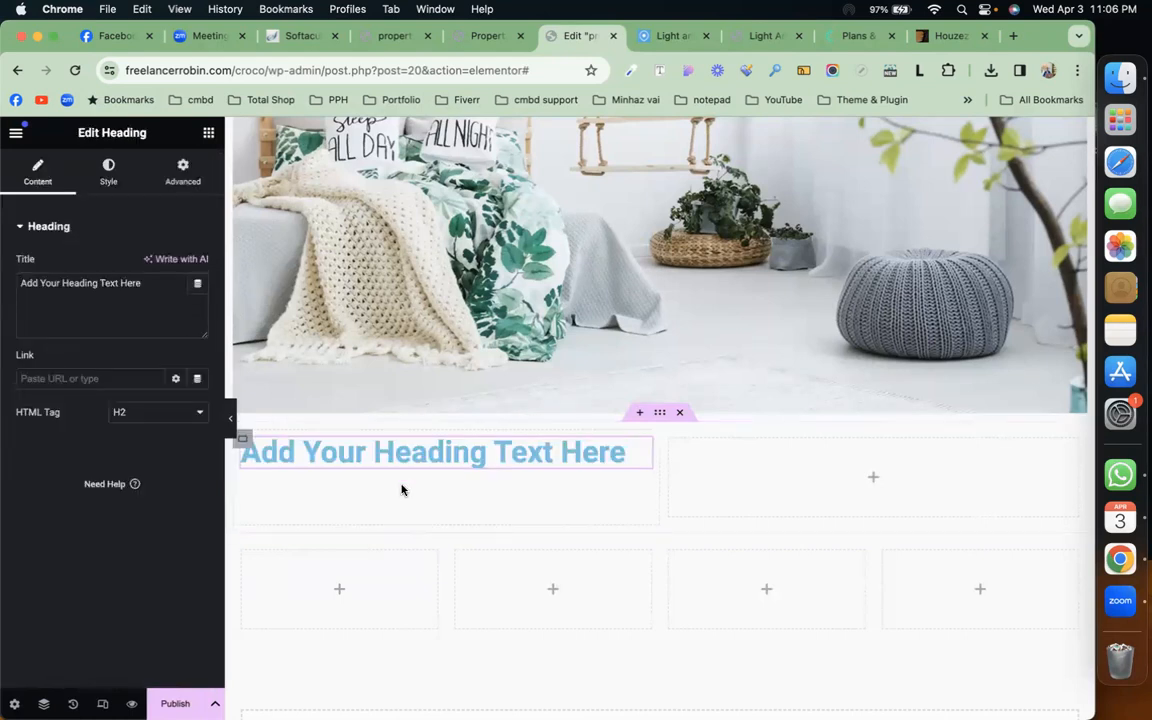
Bind the new heading's title to the JetEngine custom field Property ID, with "Property ID:" as the text before the value.
{"action": "left_click", "coordinate": [196, 287]}
{"action": "scroll", "coordinate": [77, 453], "scroll_direction": "down", "scroll_amount": 10}
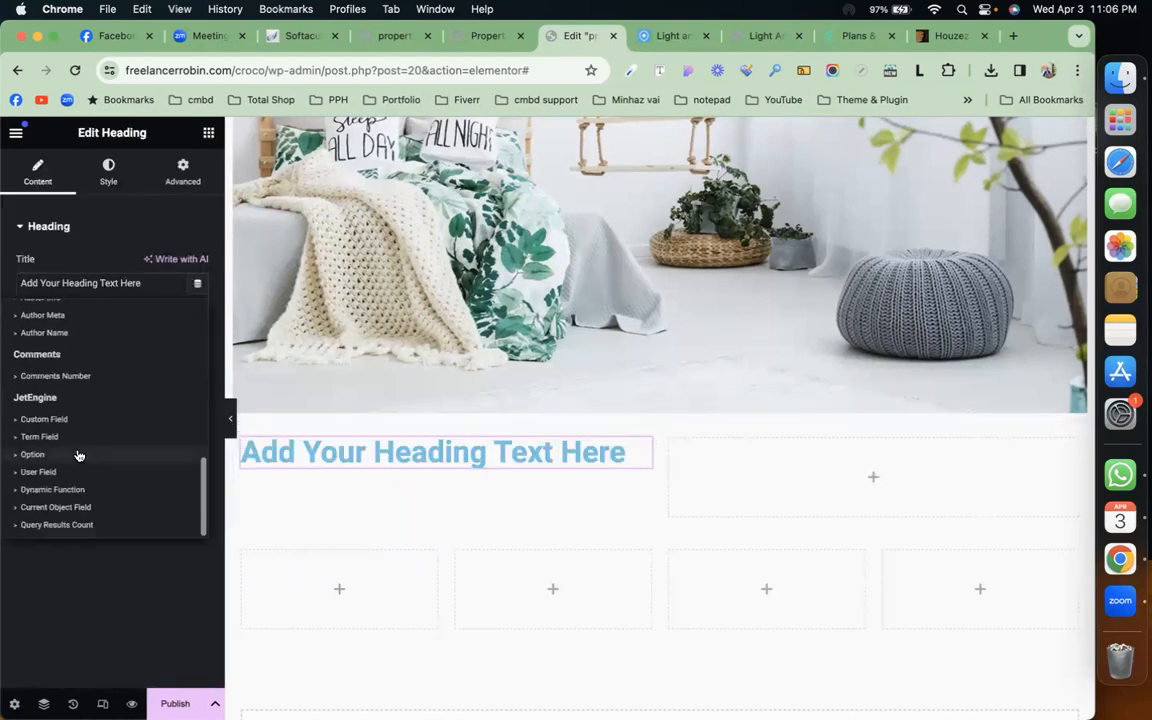
{"action": "left_click", "coordinate": [109, 420]}
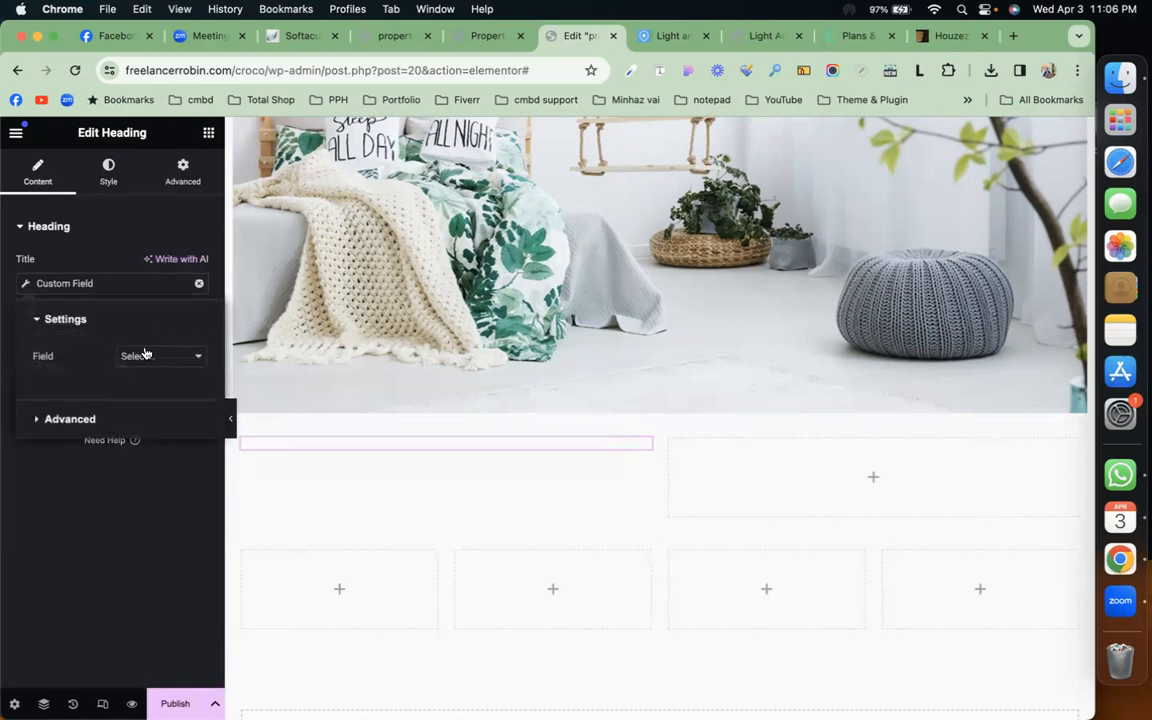
{"action": "left_click", "coordinate": [145, 358]}
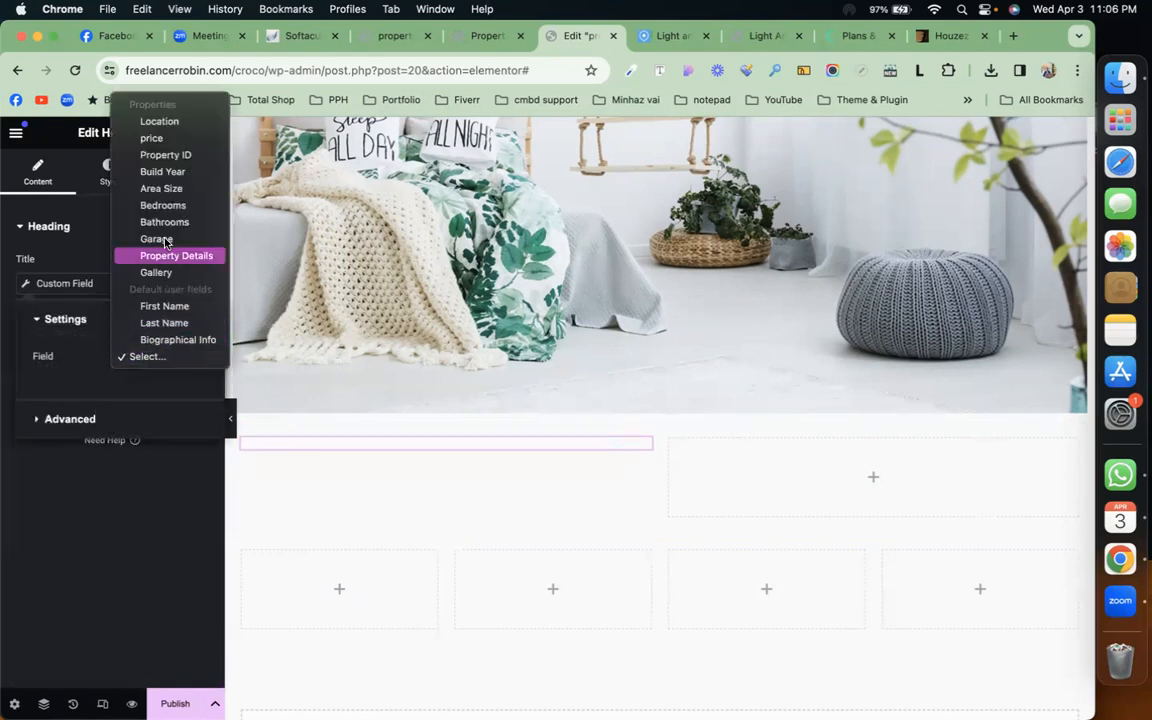
{"action": "left_click", "coordinate": [160, 156]}
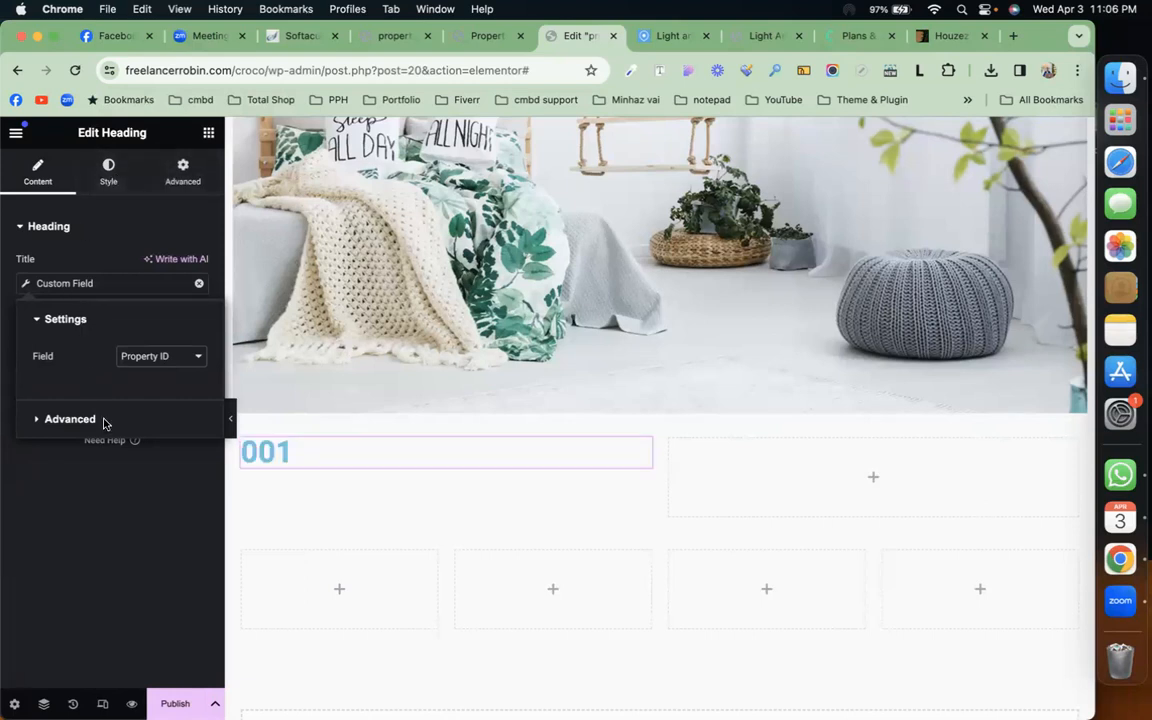
{"action": "left_click", "coordinate": [70, 419]}
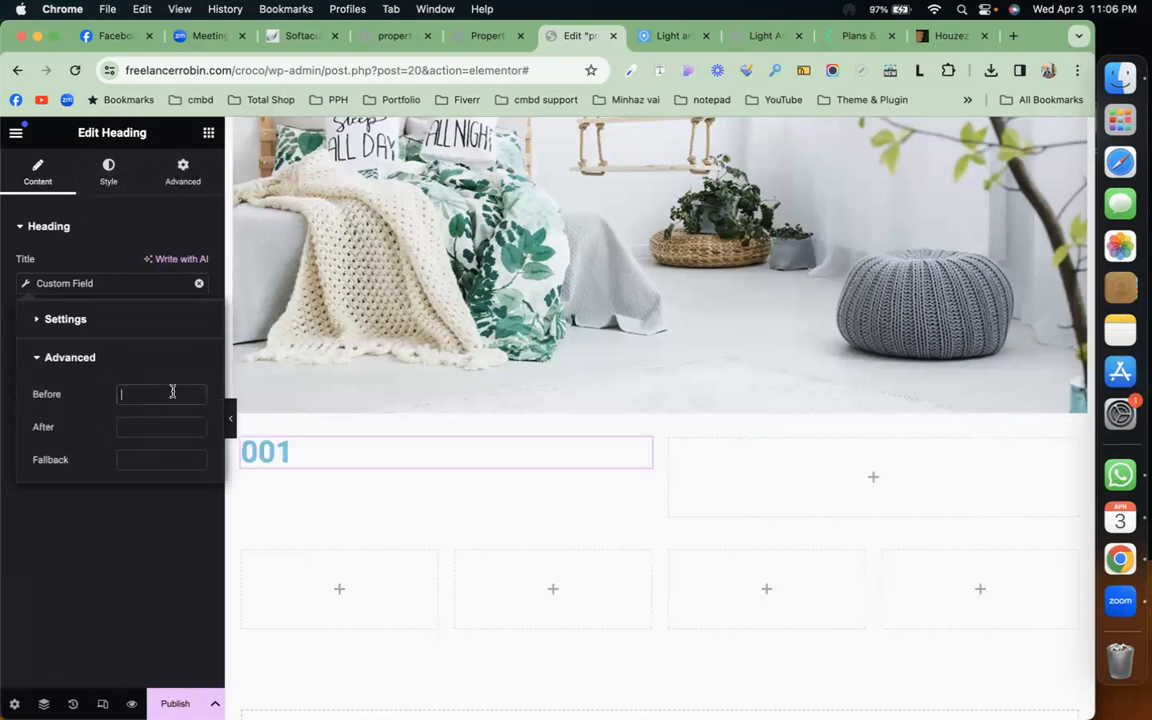
{"action": "type", "text": "Property ID:"}
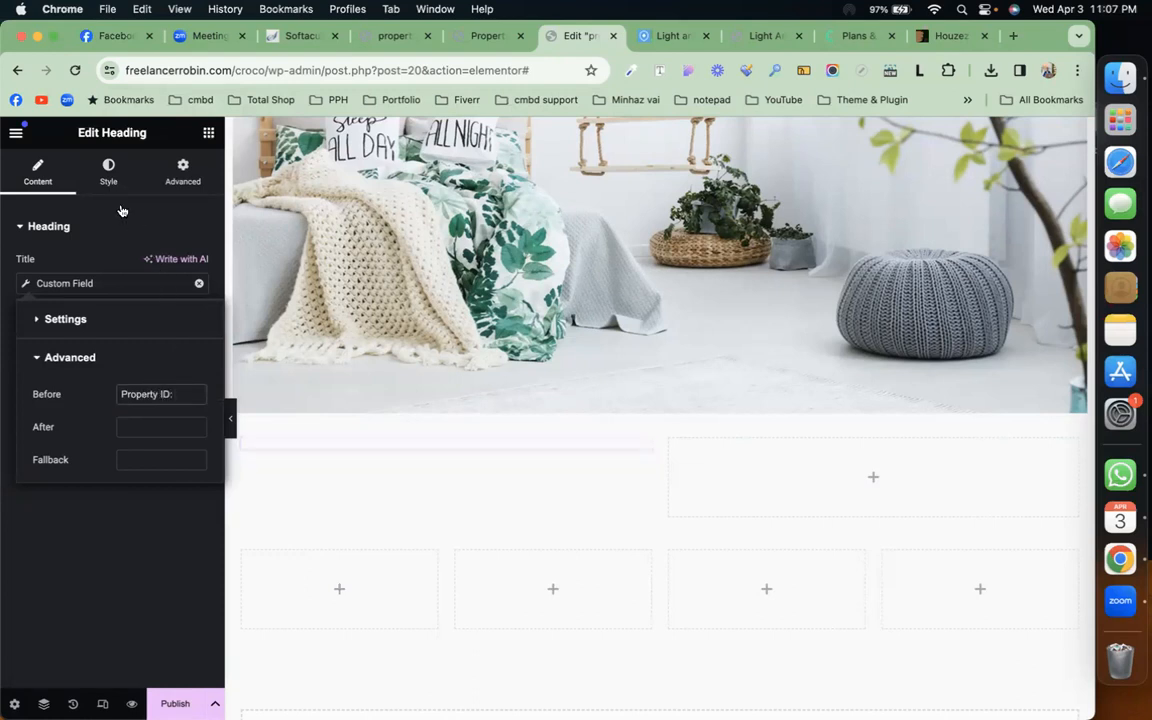
Set the Property ID heading's text color to black.
{"action": "left_click", "coordinate": [109, 172]}
{"action": "left_click", "coordinate": [197, 298]}
{"action": "left_click_drag", "start_coordinate": [124, 443], "coordinate": [78, 505]}
{"action": "left_click", "coordinate": [22, 512]}
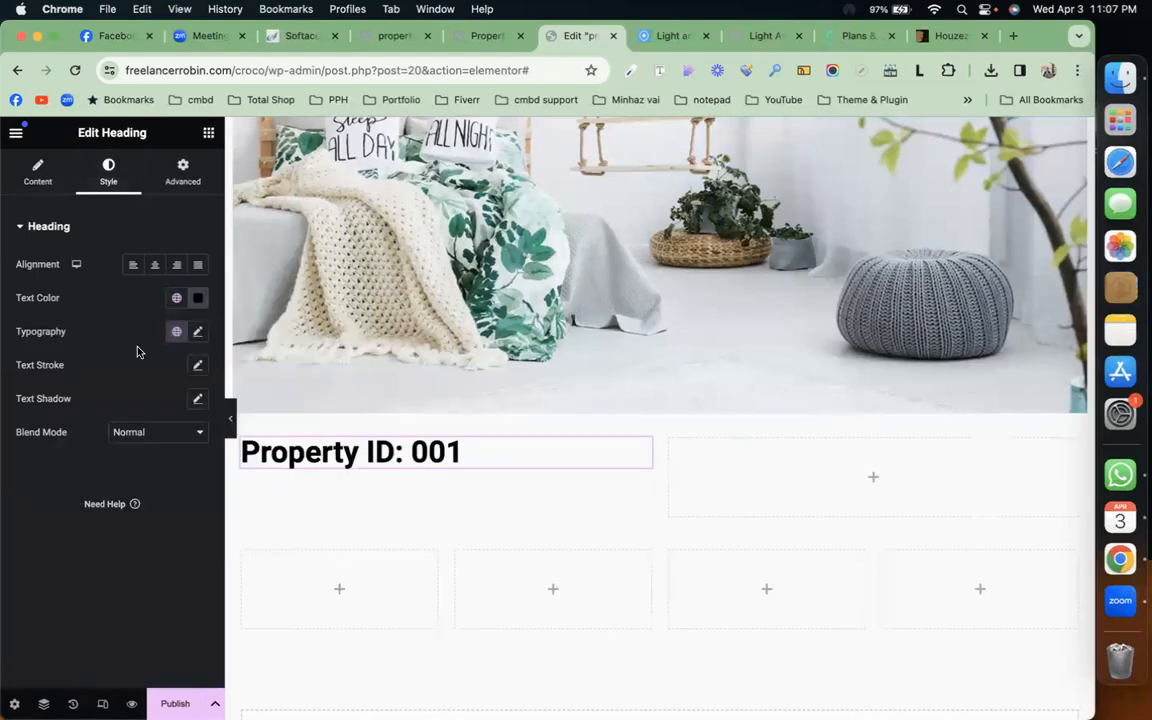
Set the Property ID heading's font size to 20 px.
{"action": "left_click", "coordinate": [197, 331]}
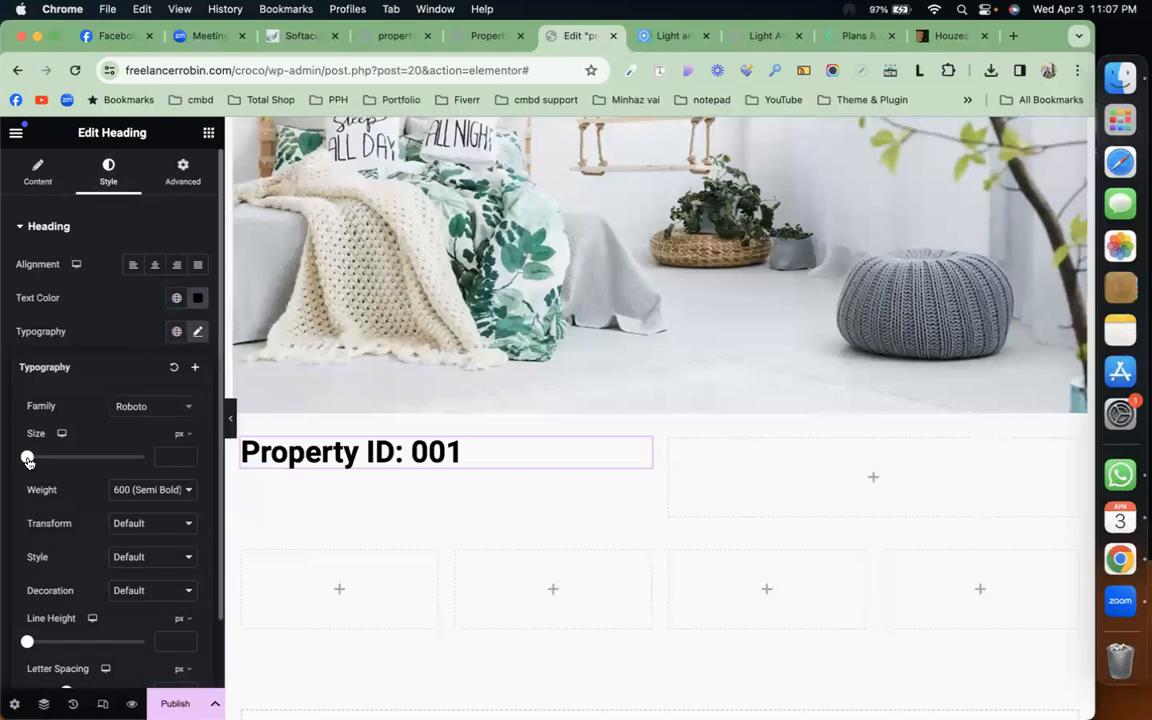
{"action": "left_click_drag", "start_coordinate": [27, 457], "coordinate": [38, 457]}
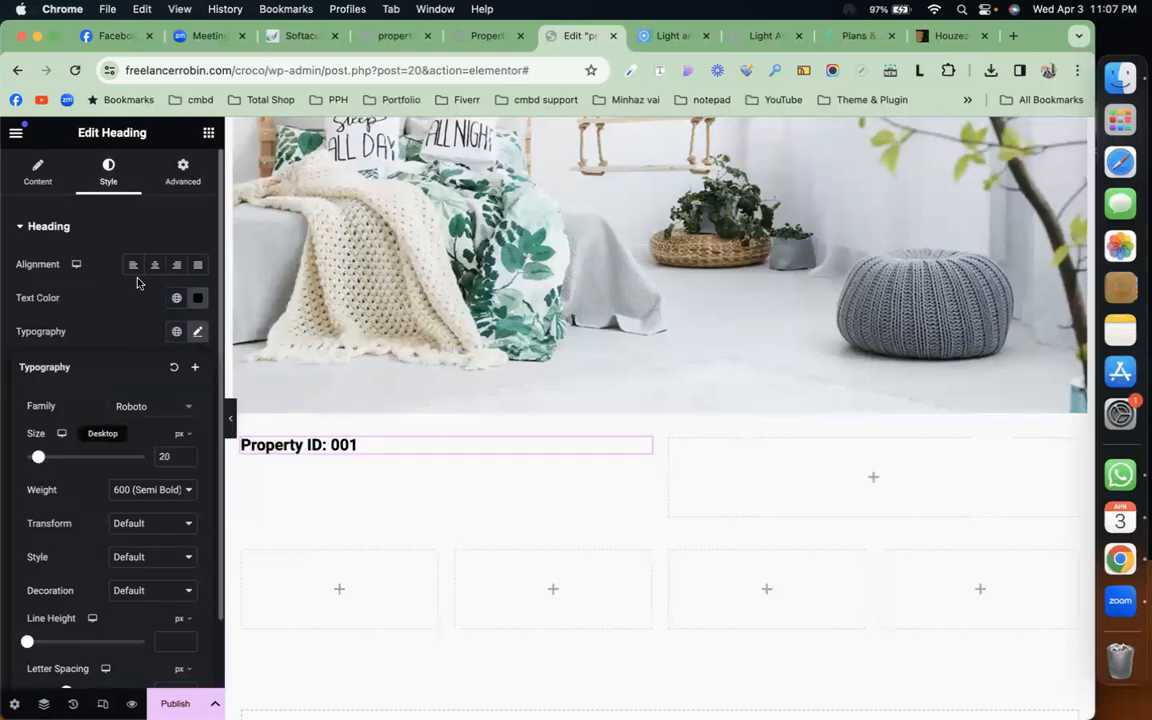
Add a Heading widget to the empty right column of the two-column container beside the Property ID.
{"action": "left_click", "coordinate": [209, 133]}
{"action": "scroll", "coordinate": [144, 406], "scroll_direction": "down", "scroll_amount": 5}
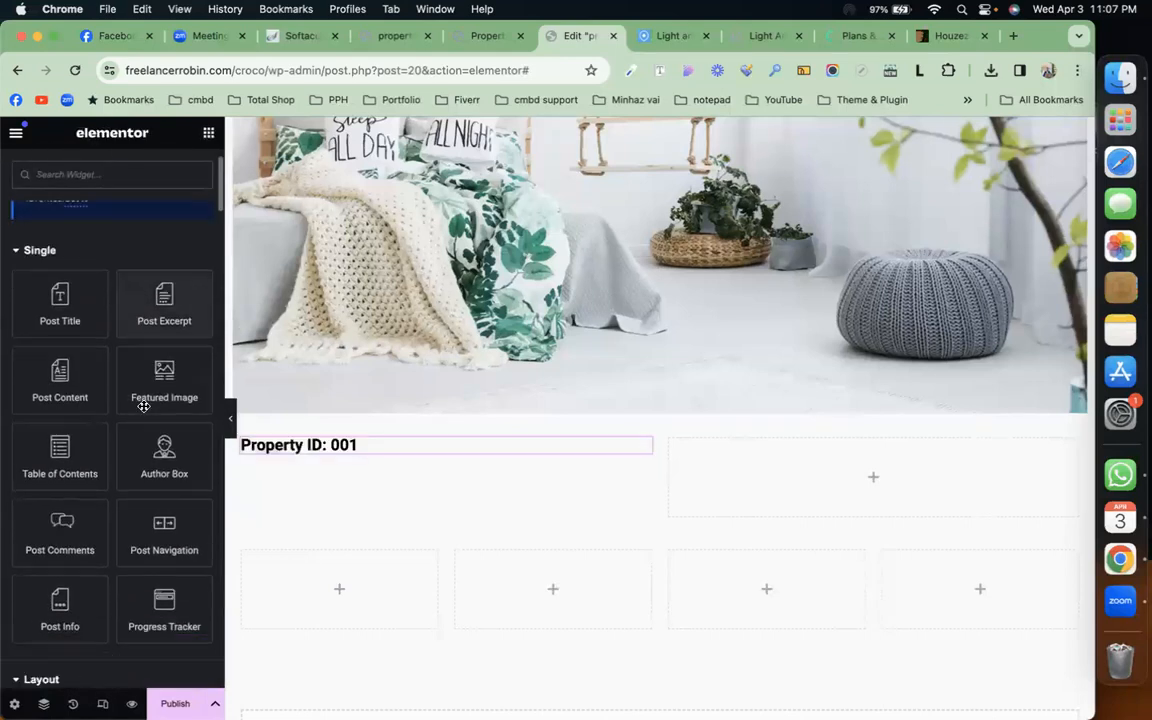
{"action": "scroll", "coordinate": [144, 406], "scroll_direction": "down", "scroll_amount": 2}
{"action": "left_click_drag", "start_coordinate": [88, 493], "coordinate": [1035, 484]}
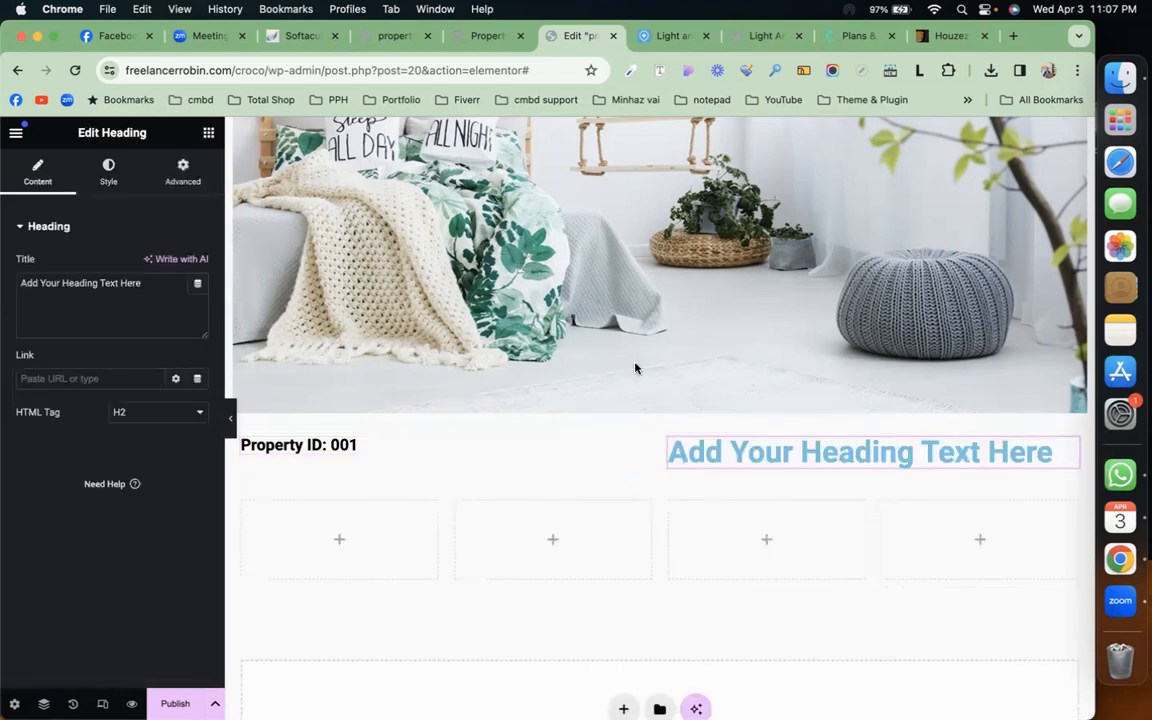
Bind the new heading's title to the JetEngine custom field Build Year, with "Build Year:" as the text before the value.
{"action": "left_click", "coordinate": [197, 283]}
{"action": "scroll", "coordinate": [110, 450], "scroll_direction": "down", "scroll_amount": 5}
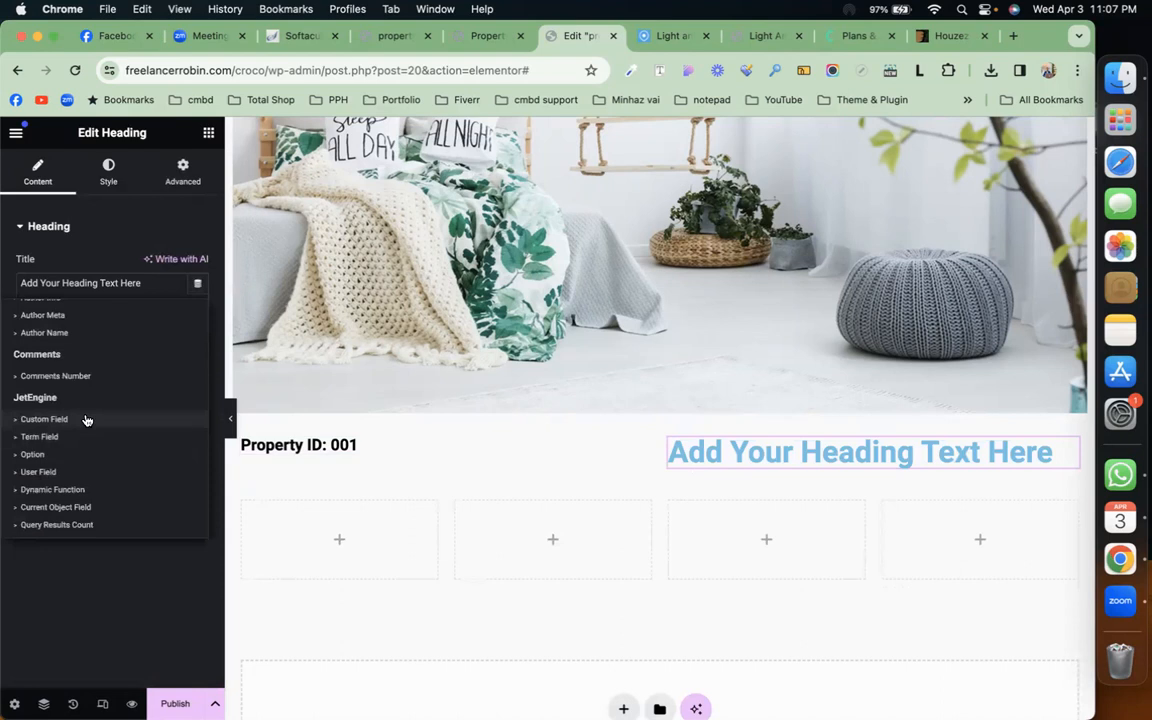
{"action": "left_click", "coordinate": [85, 417]}
{"action": "left_click", "coordinate": [138, 356]}
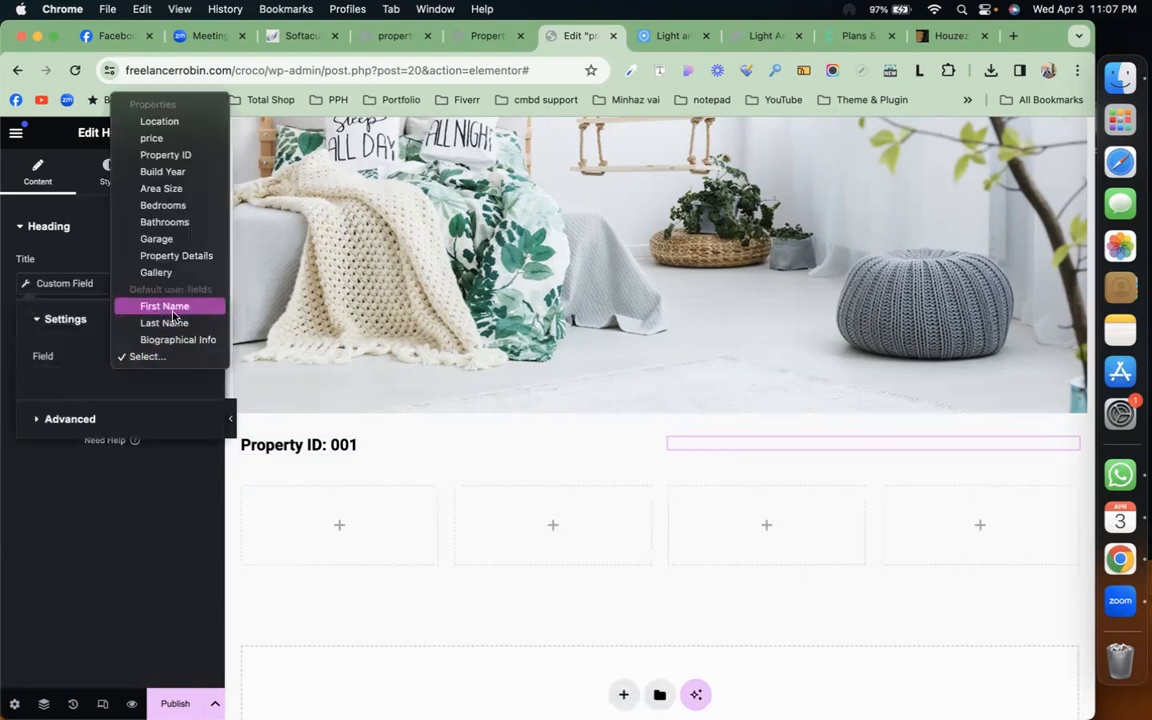
{"action": "left_click", "coordinate": [188, 172]}
{"action": "left_click", "coordinate": [100, 419]}
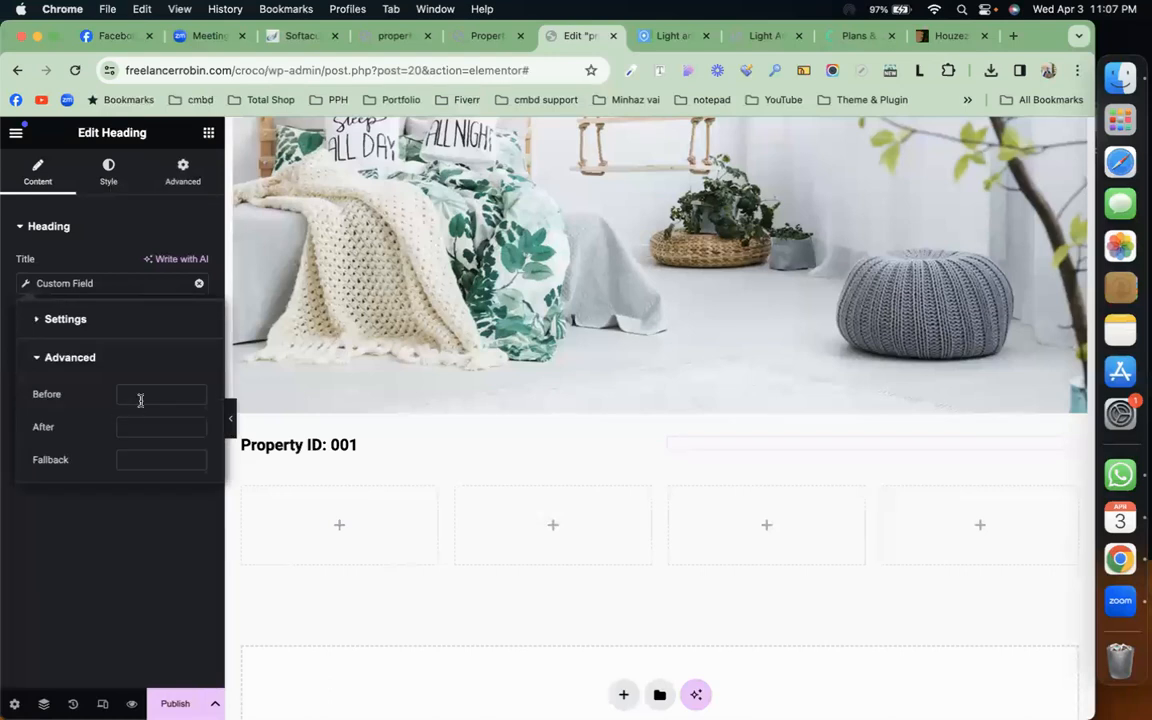
{"action": "left_click", "coordinate": [140, 400]}
{"action": "type", "text": "Bu"}
Style the Build Year heading with black text, a 23 px font size and right alignment.
{"action": "left_click", "coordinate": [109, 178]}
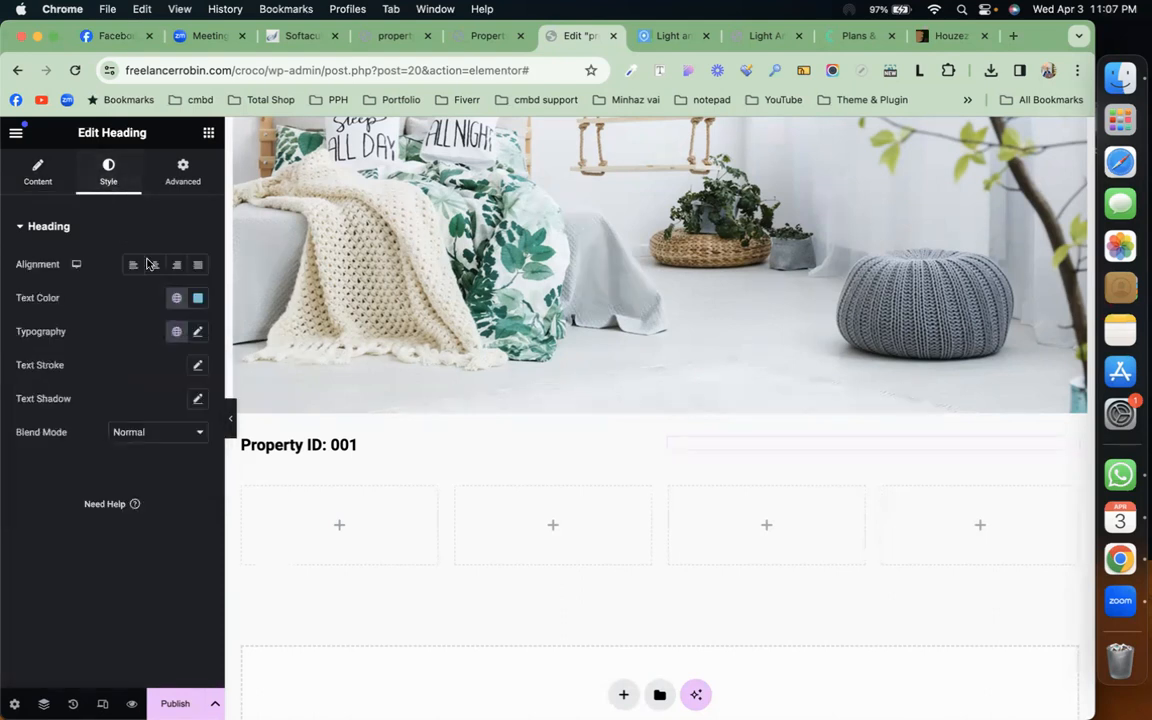
{"action": "left_click", "coordinate": [198, 297]}
{"action": "left_click_drag", "start_coordinate": [134, 458], "coordinate": [89, 487]}
{"action": "left_click", "coordinate": [43, 600]}
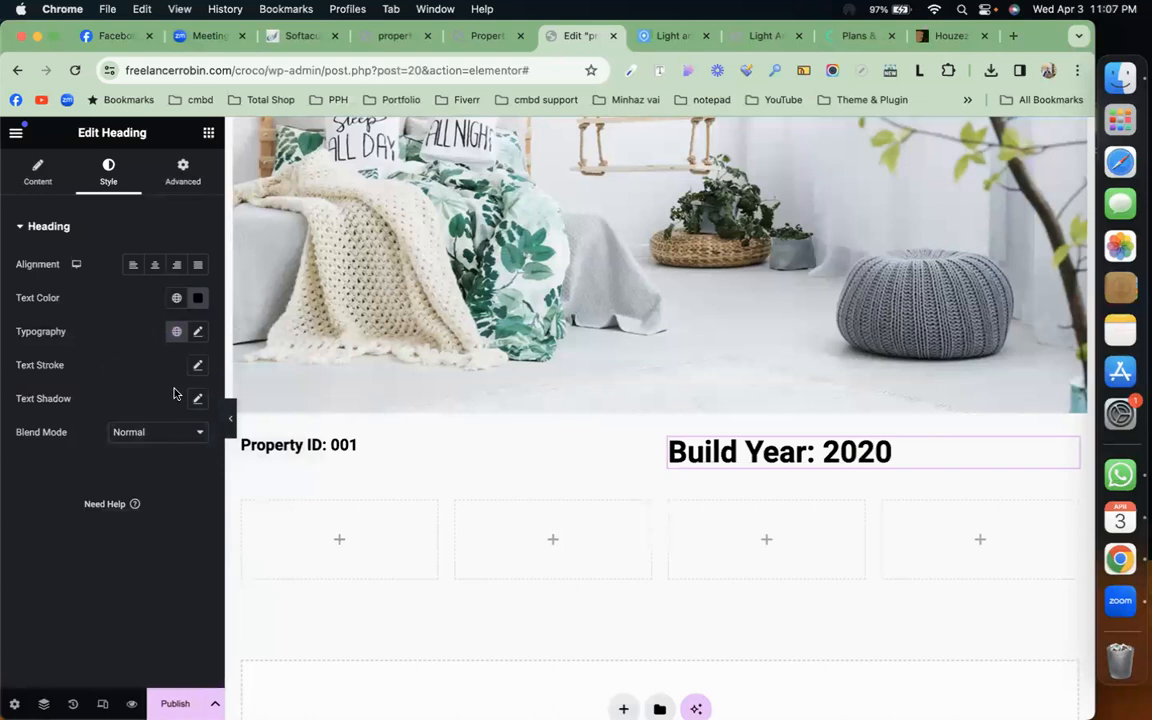
{"action": "left_click", "coordinate": [197, 332]}
{"action": "left_click_drag", "start_coordinate": [28, 457], "coordinate": [40, 457]}
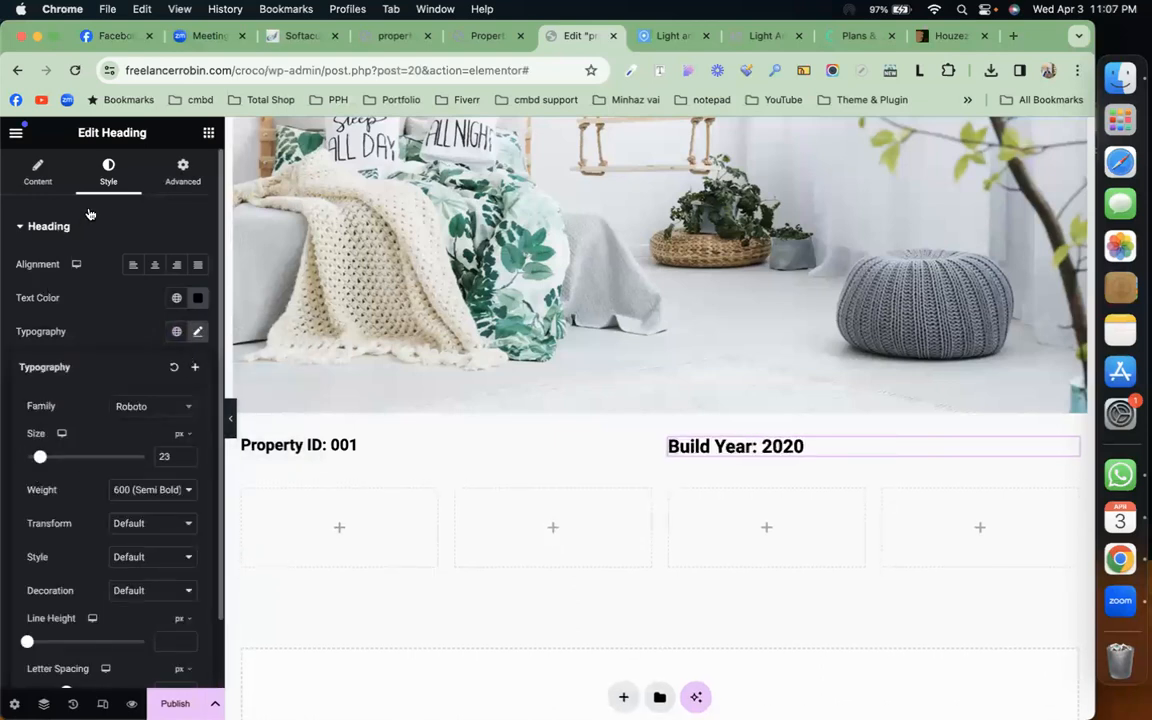
{"action": "left_click", "coordinate": [176, 263]}
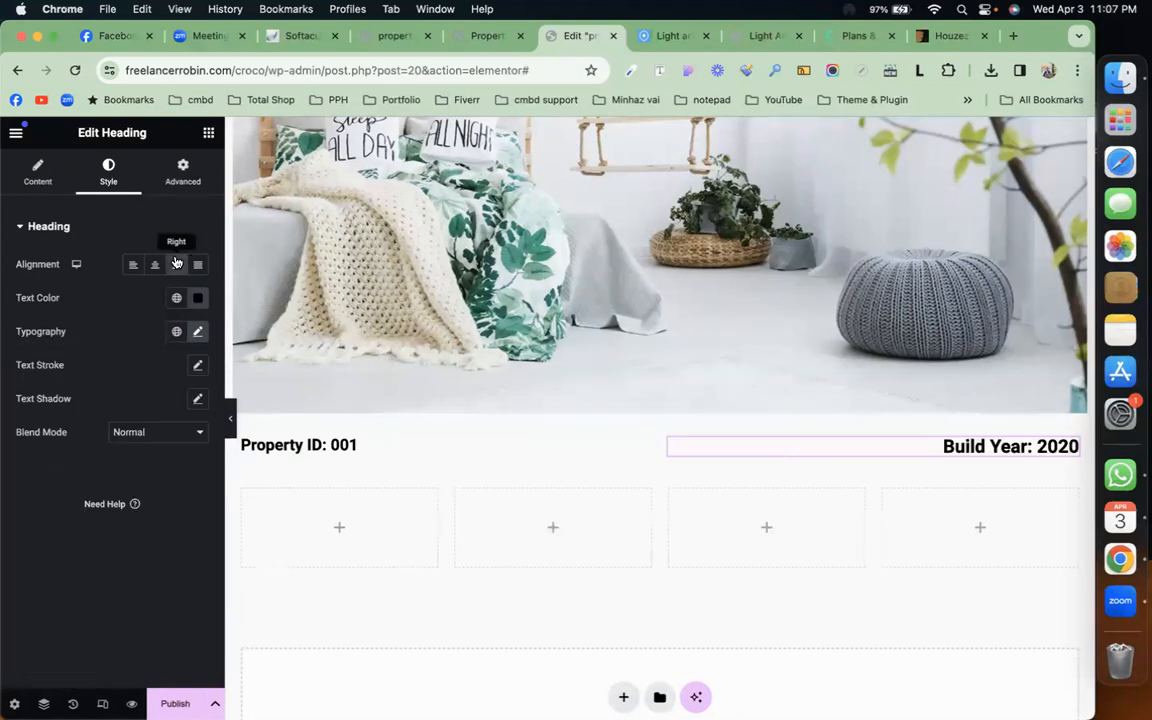
Check the overview details on the Houzez demo property page and add a Heading widget to the four-column container's first column.
{"action": "left_click", "coordinate": [208, 132]}
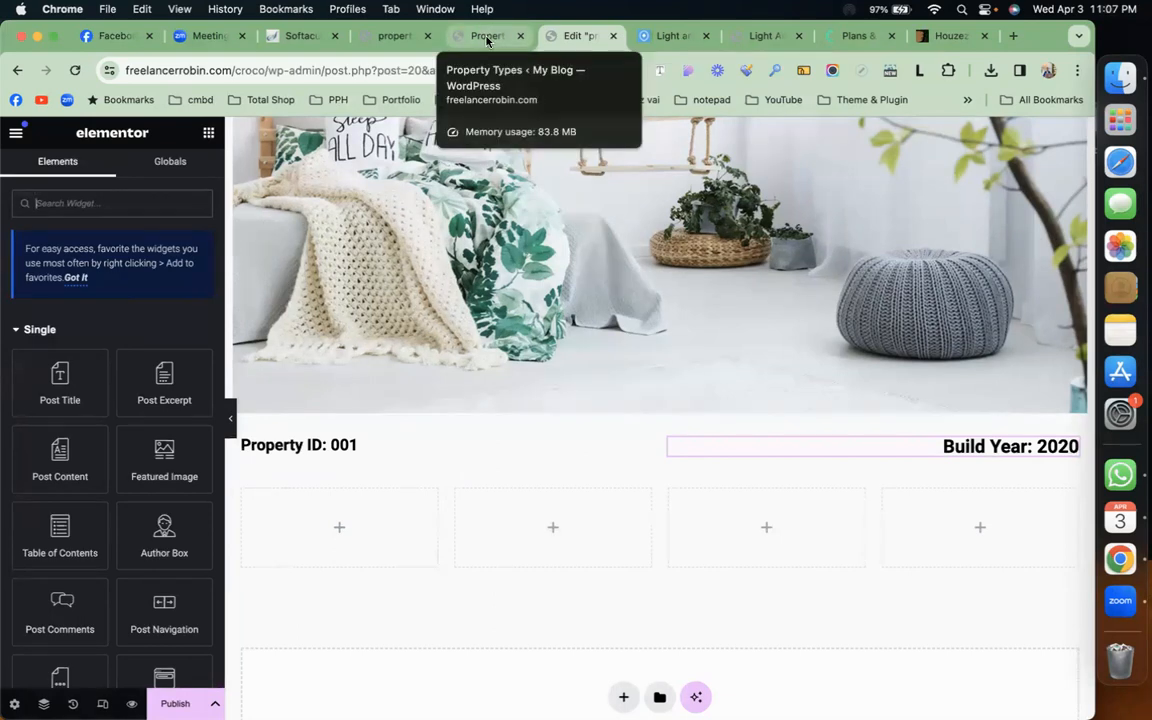
{"action": "left_click", "coordinate": [665, 36]}
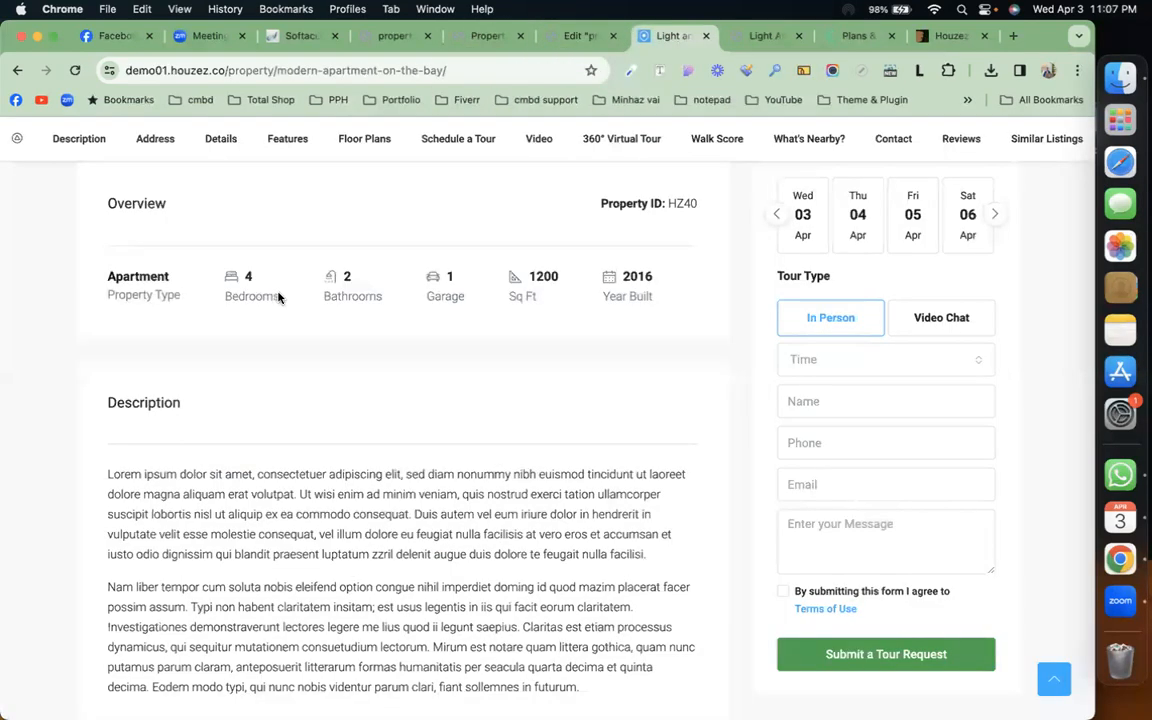
{"action": "left_click", "coordinate": [575, 36]}
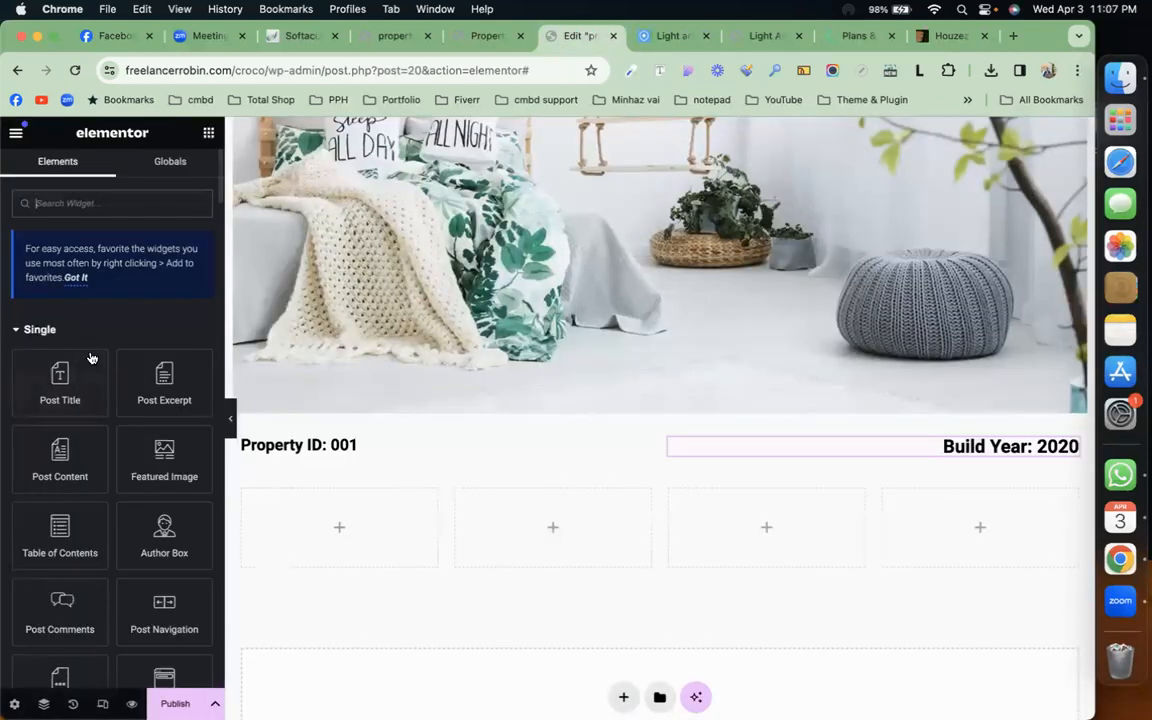
{"action": "scroll", "coordinate": [86, 422], "scroll_direction": "down", "scroll_amount": 5}
{"action": "scroll", "coordinate": [86, 422], "scroll_direction": "down", "scroll_amount": 4}
{"action": "left_click_drag", "start_coordinate": [57, 514], "coordinate": [330, 523]}
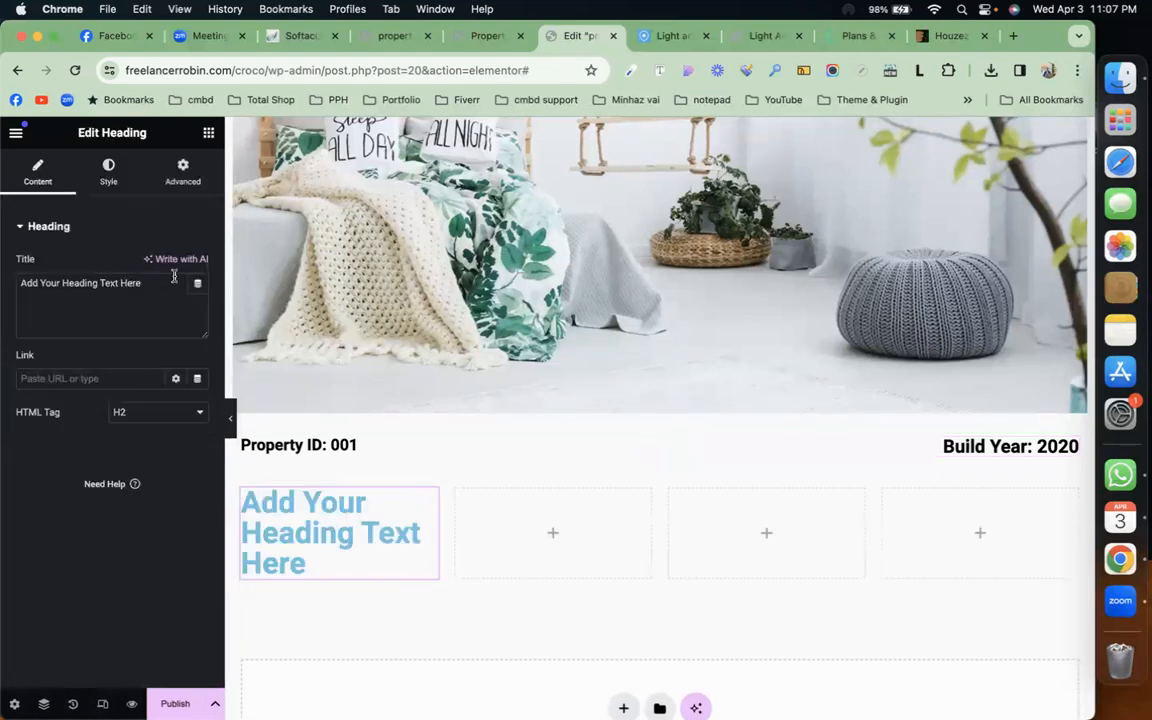
Bind the first-column heading's title to the JetEngine custom field Bedrooms, with "Bedrooms" as the text before the value.
{"action": "left_click", "coordinate": [197, 283]}
{"action": "scroll", "coordinate": [95, 430], "scroll_direction": "down", "scroll_amount": 10}
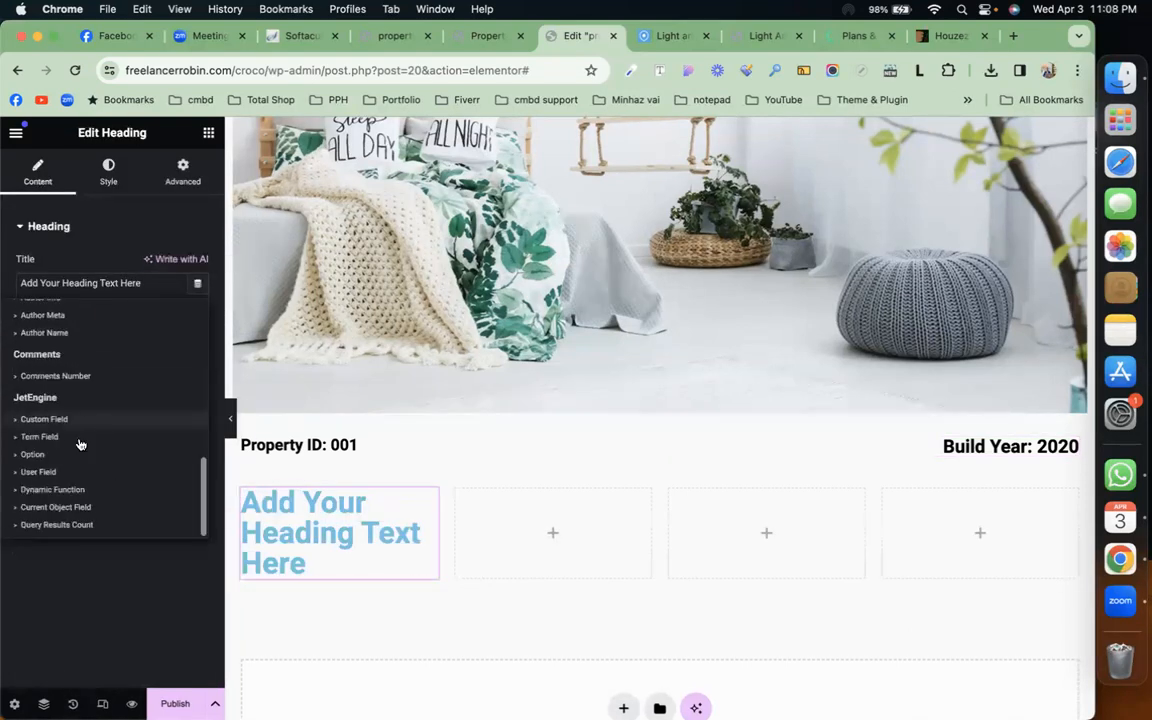
{"action": "left_click", "coordinate": [69, 418]}
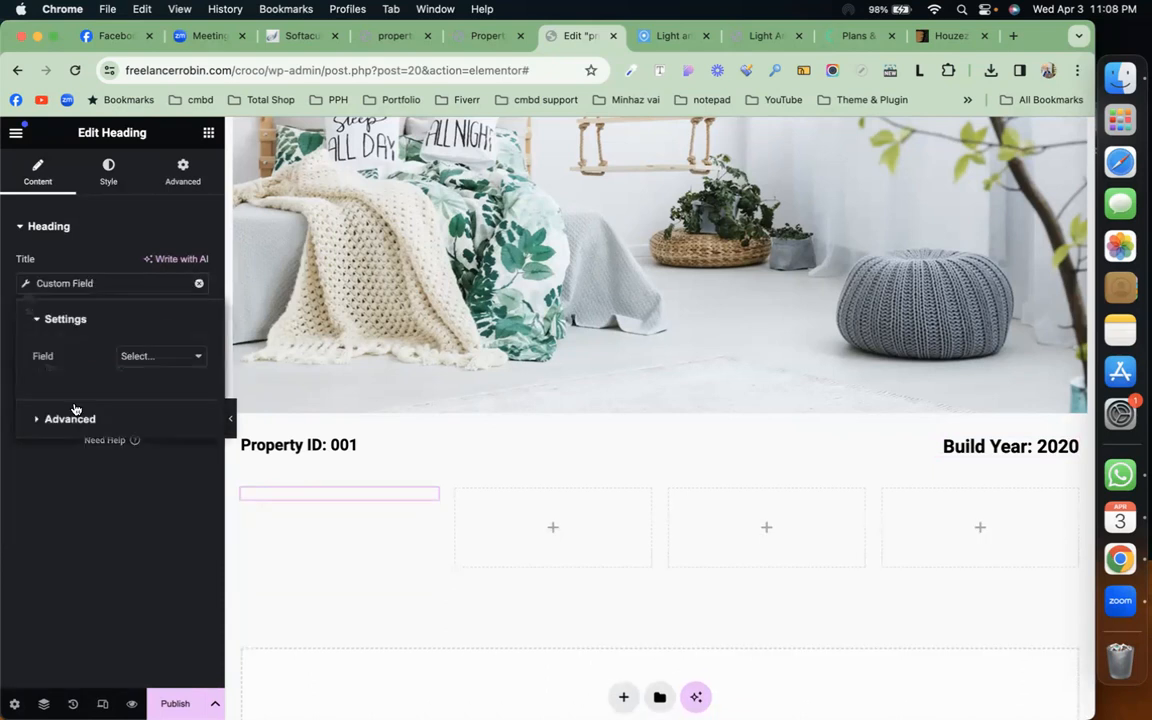
{"action": "left_click", "coordinate": [165, 357]}
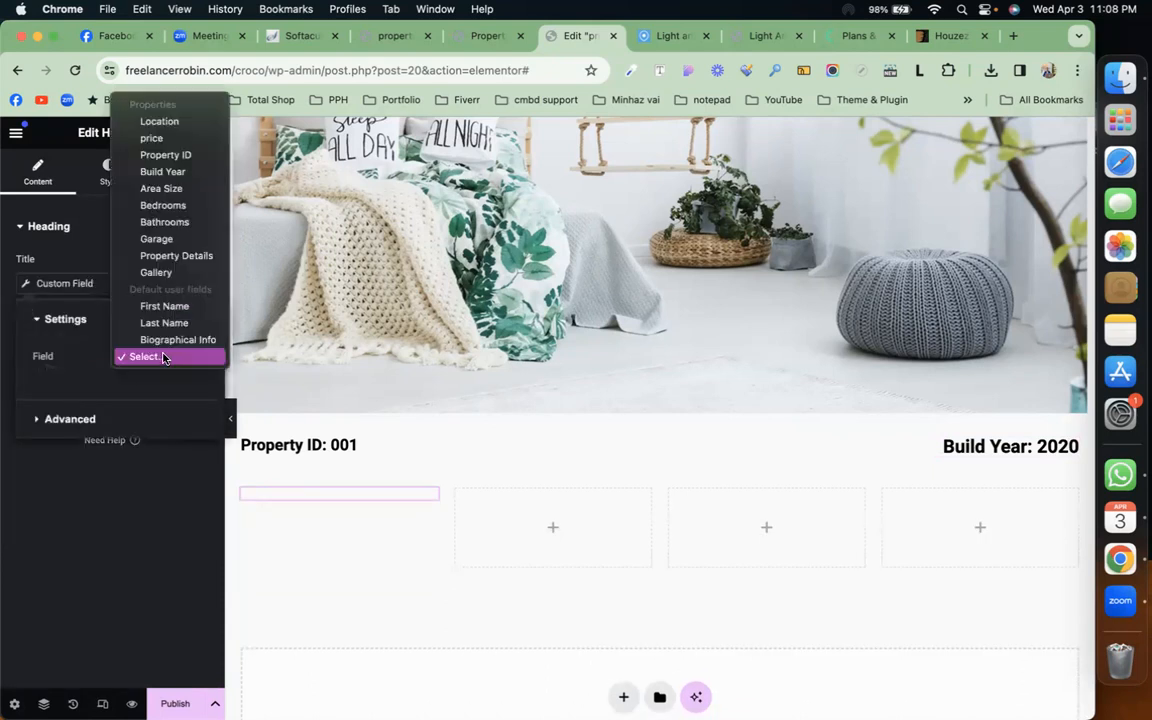
{"action": "left_click", "coordinate": [180, 206]}
{"action": "left_click", "coordinate": [88, 417]}
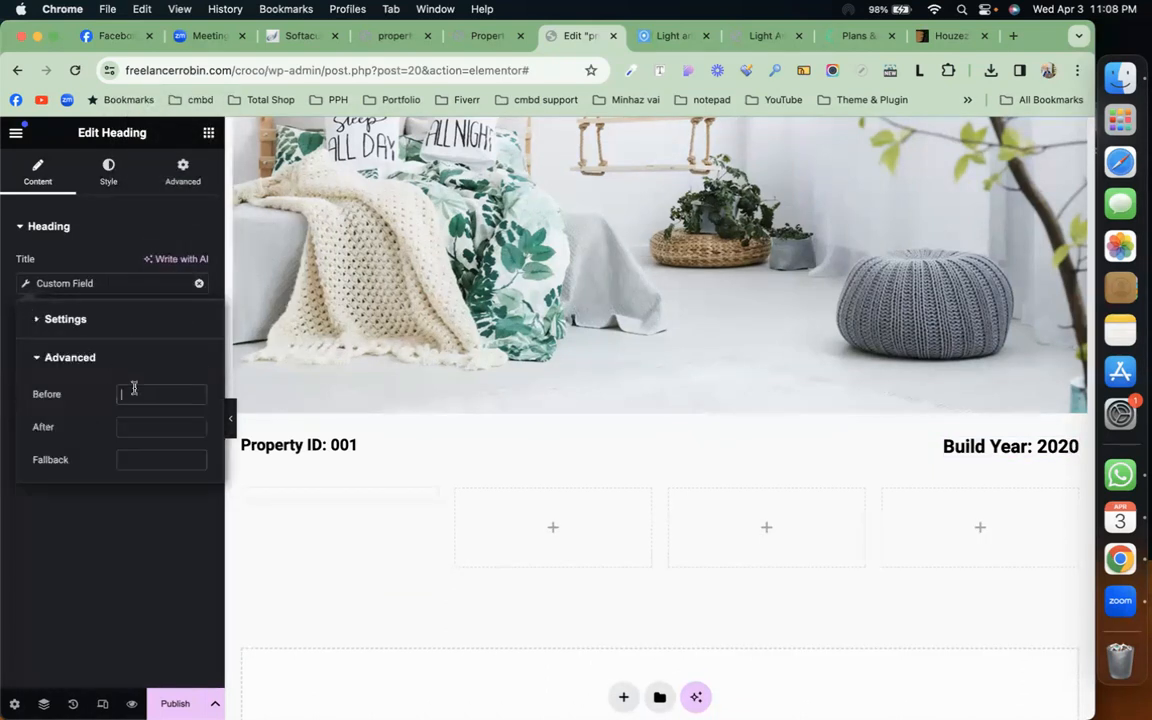
{"action": "type", "text": "Bedrooms"}
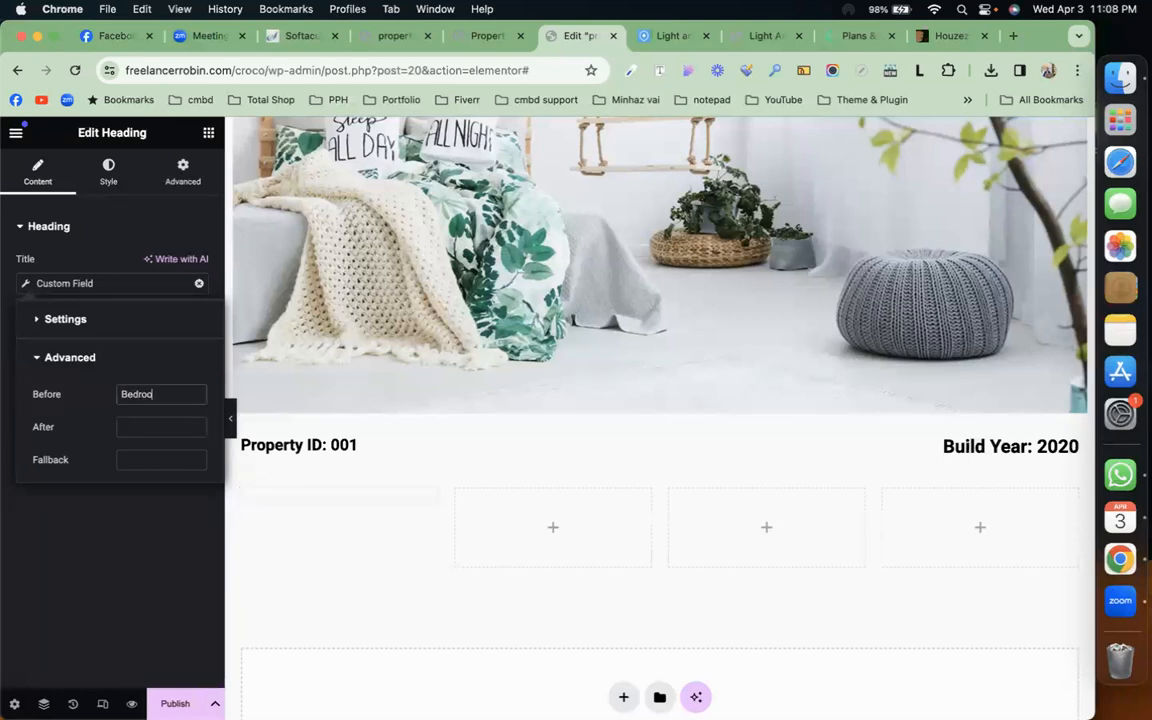
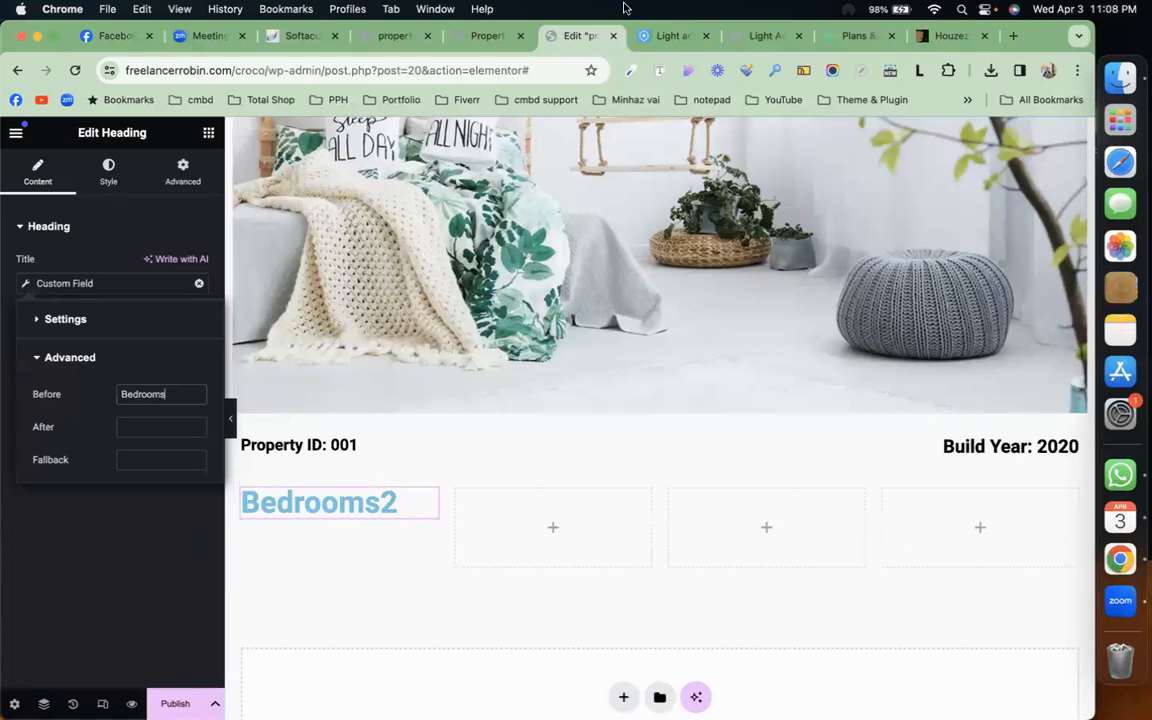
Compare with the icon-based overview on the Houzez demo page and delete the Bedrooms heading from the four-column container.
{"action": "left_click", "coordinate": [677, 44]}
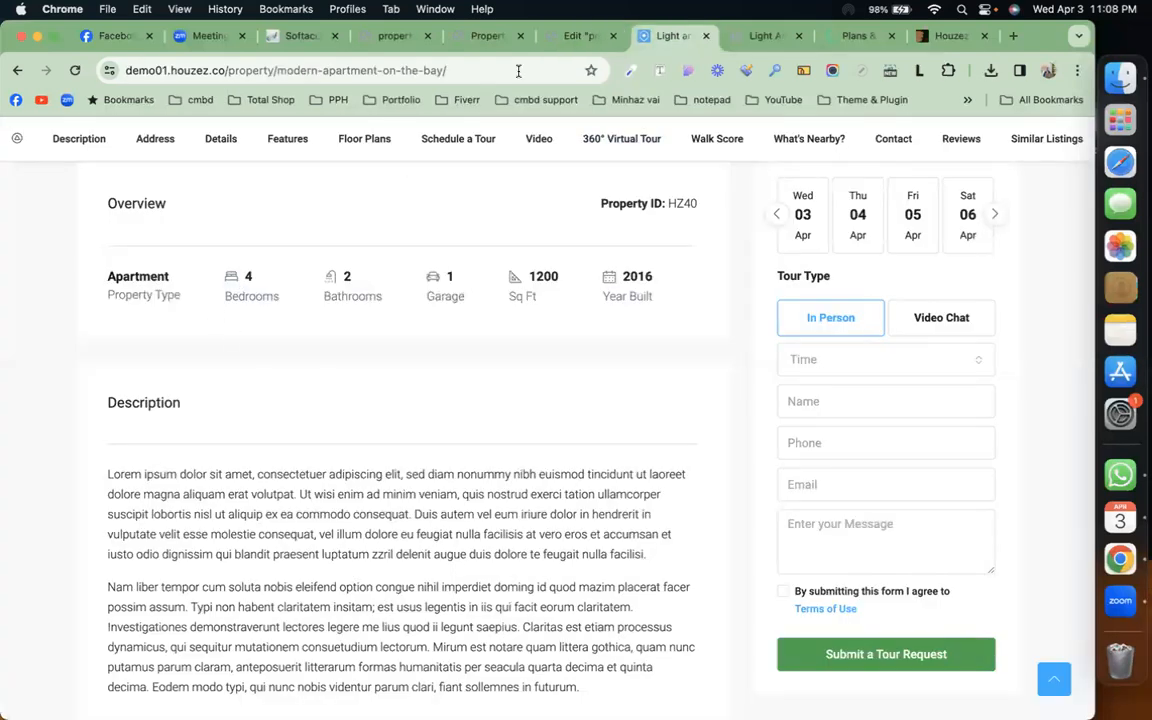
{"action": "left_click", "coordinate": [565, 36]}
{"action": "right_click", "coordinate": [429, 499]}
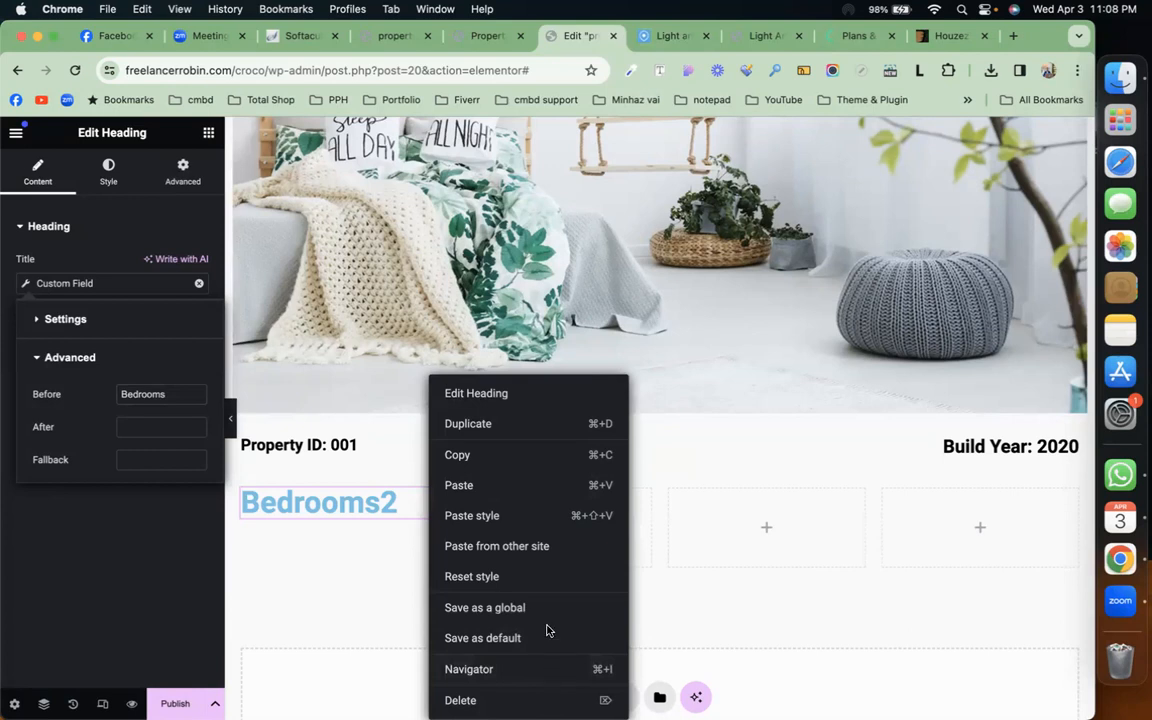
{"action": "left_click", "coordinate": [461, 700]}
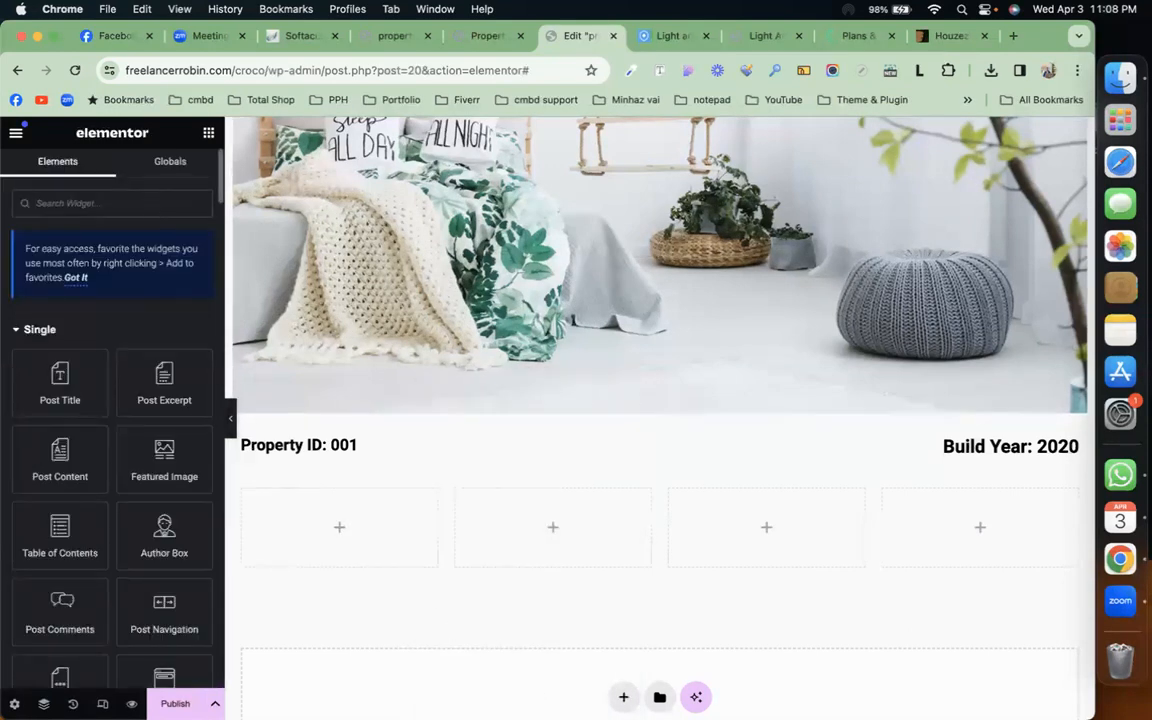
Add an Icon List widget to the four-column container's first column and remove all its items except List Item #1.
{"action": "type", "text": "list"}
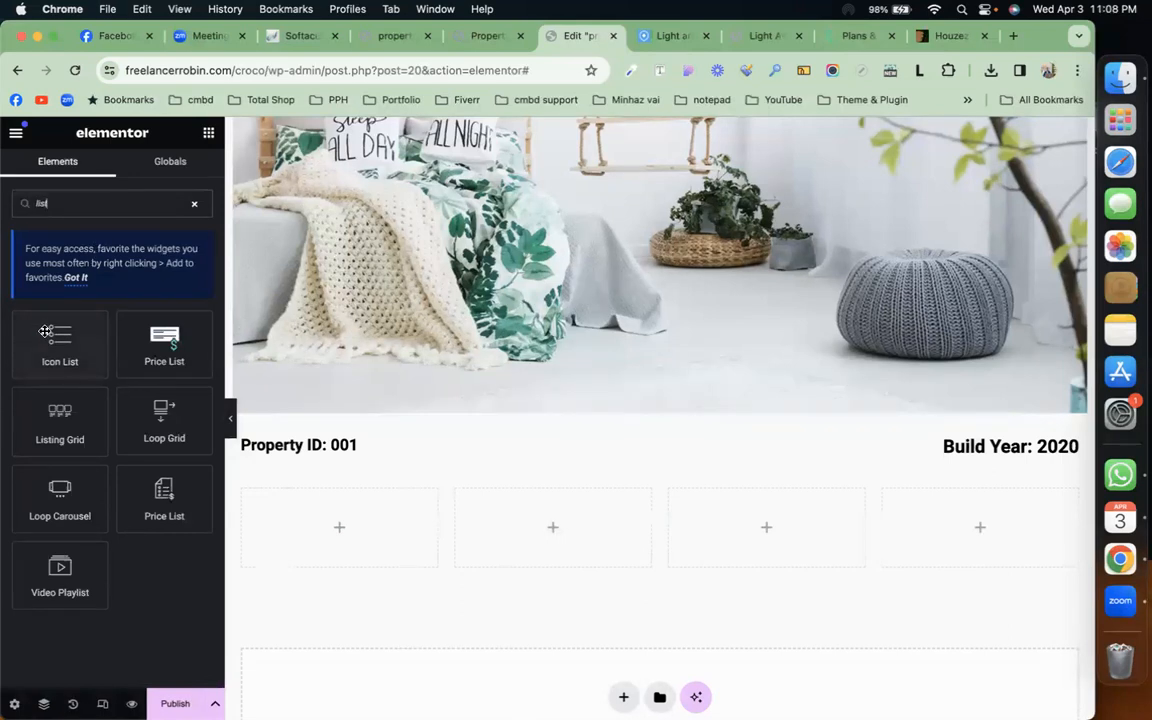
{"action": "left_click_drag", "start_coordinate": [45, 335], "coordinate": [314, 514]}
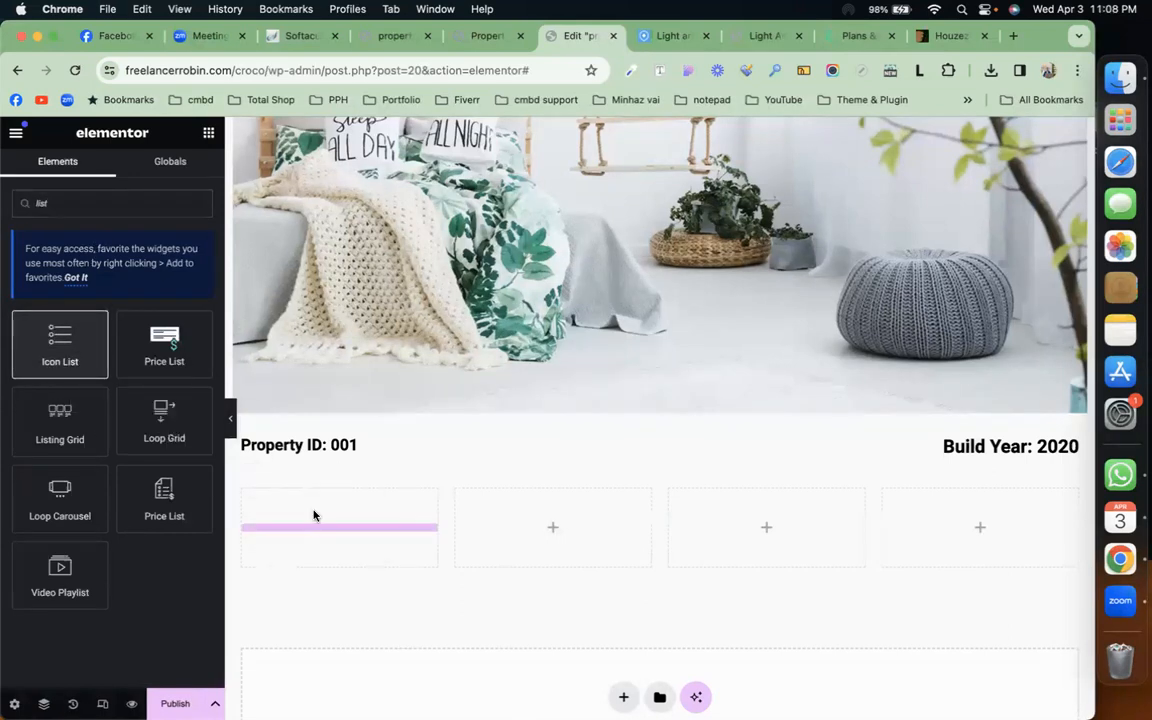
{"action": "left_click", "coordinate": [192, 363]}
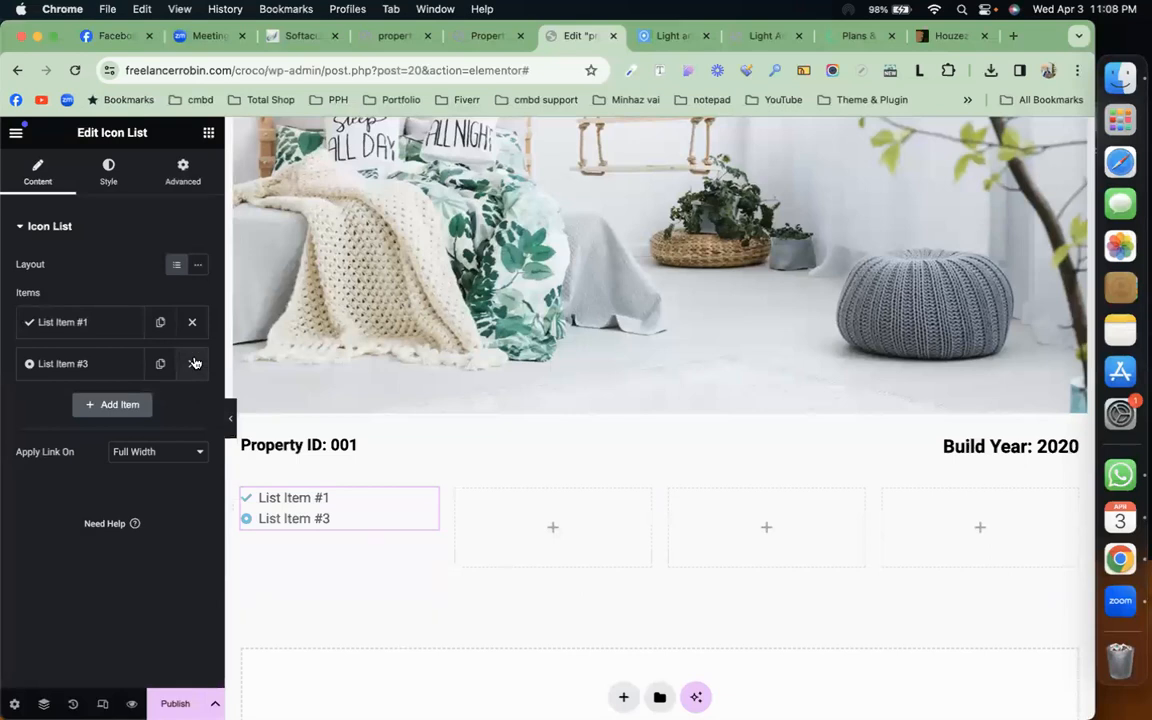
{"action": "left_click", "coordinate": [192, 363]}
Bind the remaining list item's text to the JetEngine custom field Bedrooms, with "Bedrooms:" as the text before the value.
{"action": "left_click", "coordinate": [127, 327]}
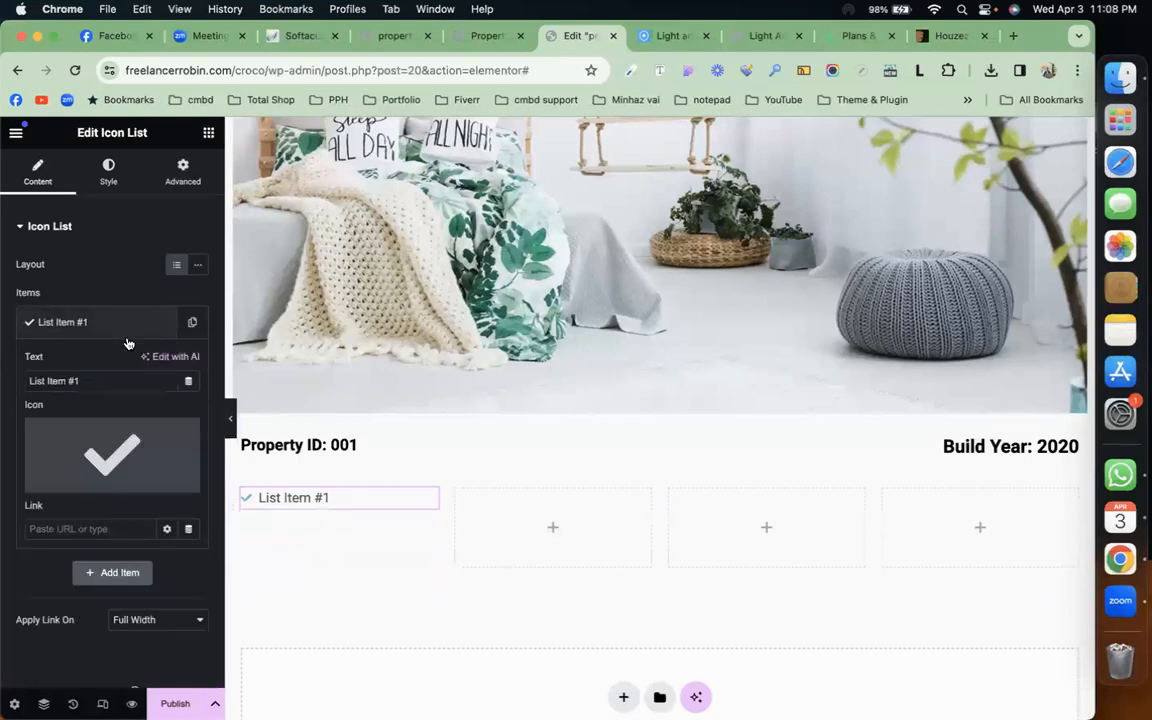
{"action": "left_click", "coordinate": [188, 383]}
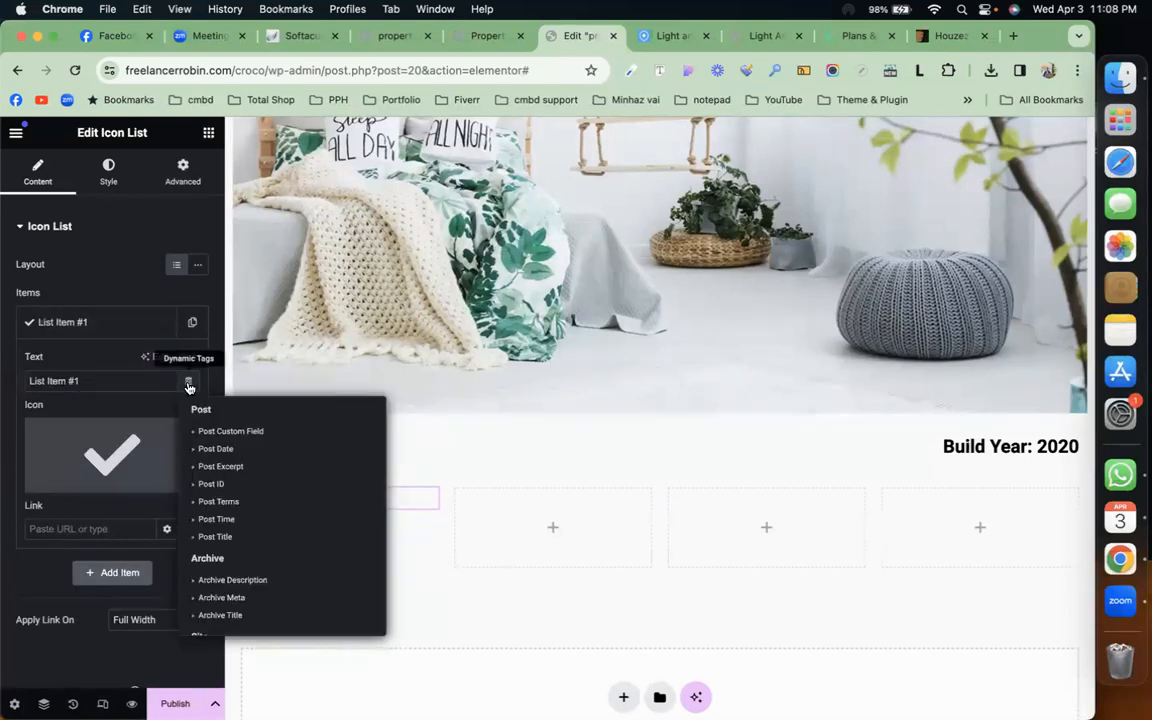
{"action": "scroll", "coordinate": [220, 520], "scroll_direction": "down", "scroll_amount": 10}
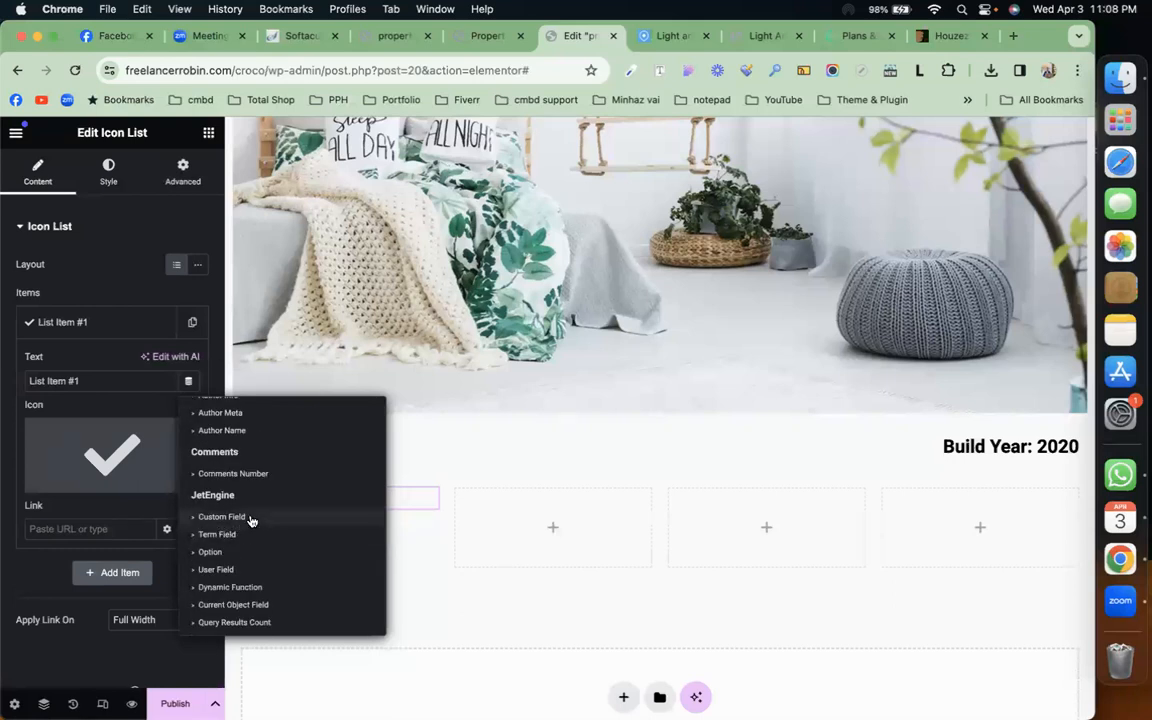
{"action": "left_click", "coordinate": [251, 520]}
{"action": "left_click", "coordinate": [178, 454]}
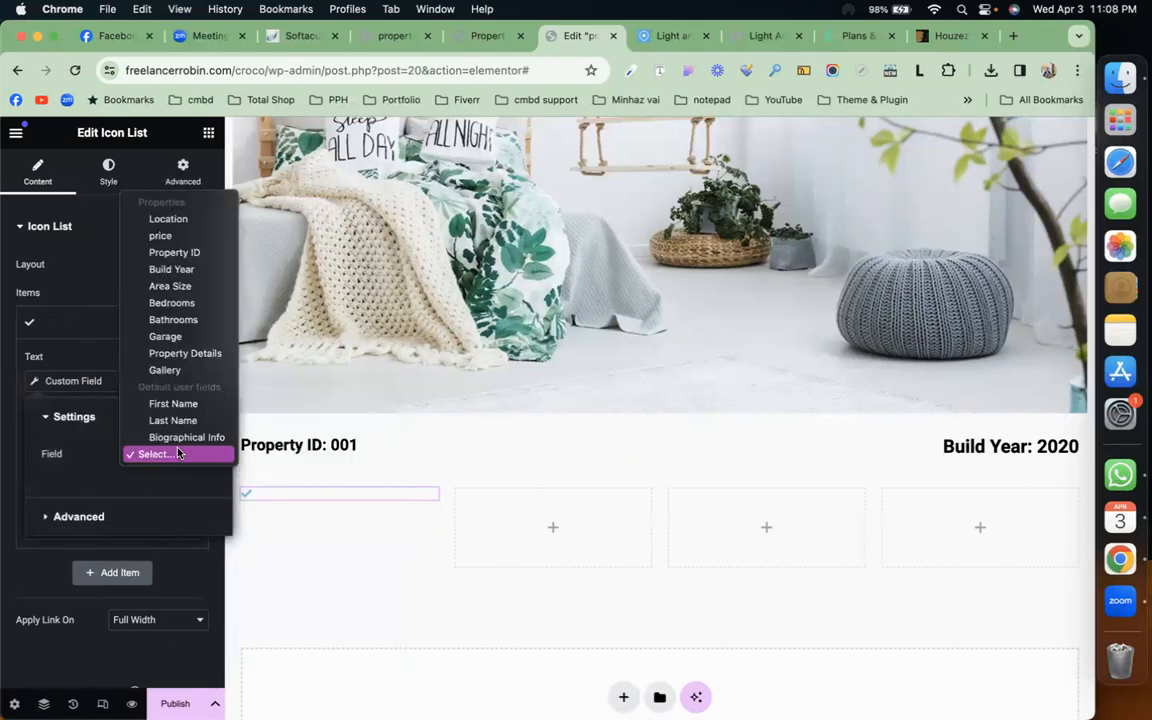
{"action": "left_click", "coordinate": [175, 303]}
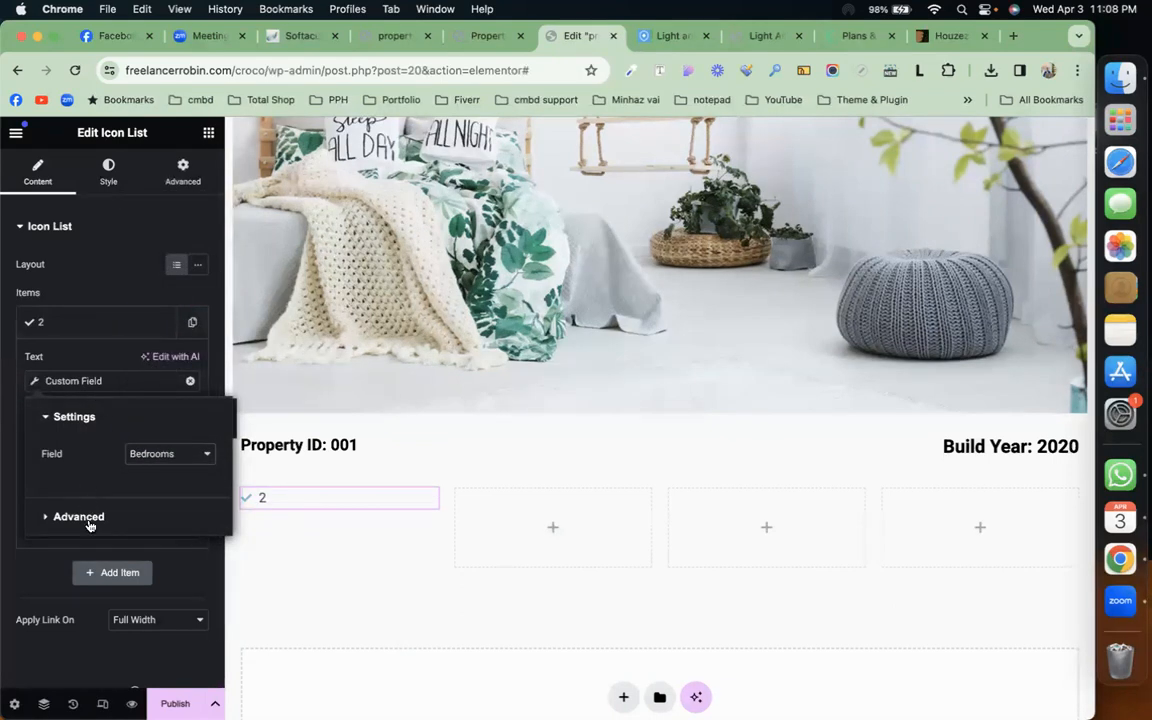
{"action": "left_click", "coordinate": [89, 517]}
{"action": "left_click", "coordinate": [130, 494]}
{"action": "type", "text": "Bedrooms"}
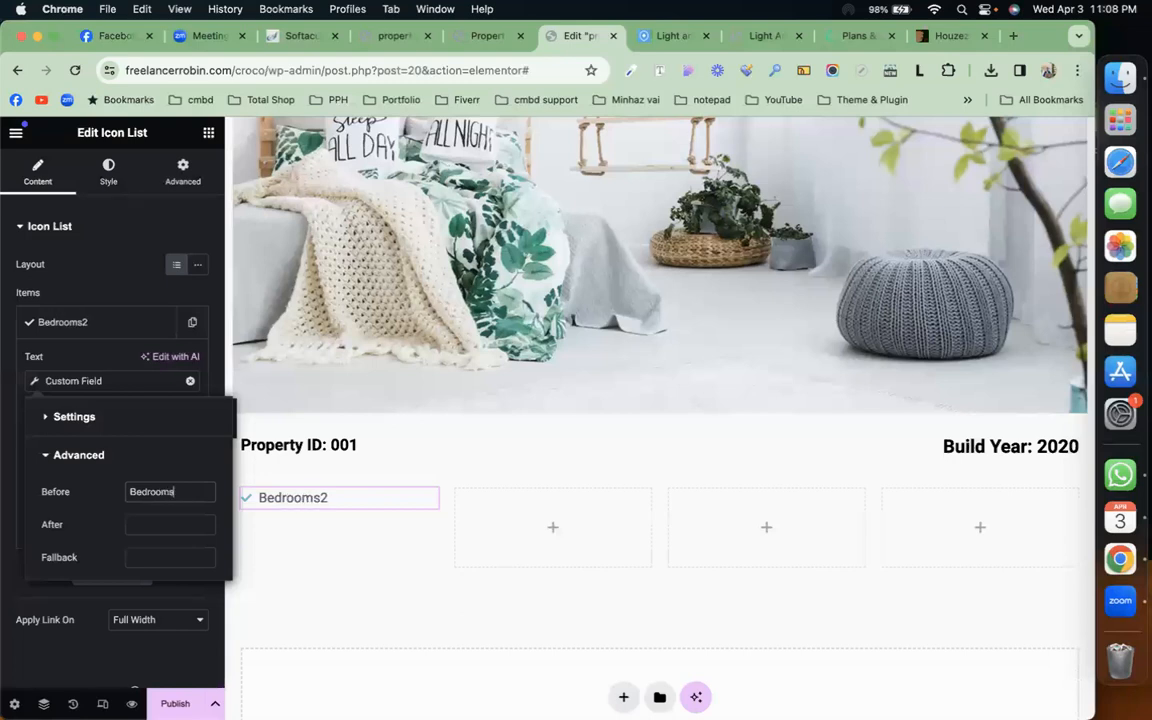
{"action": "type", "text": ":"}
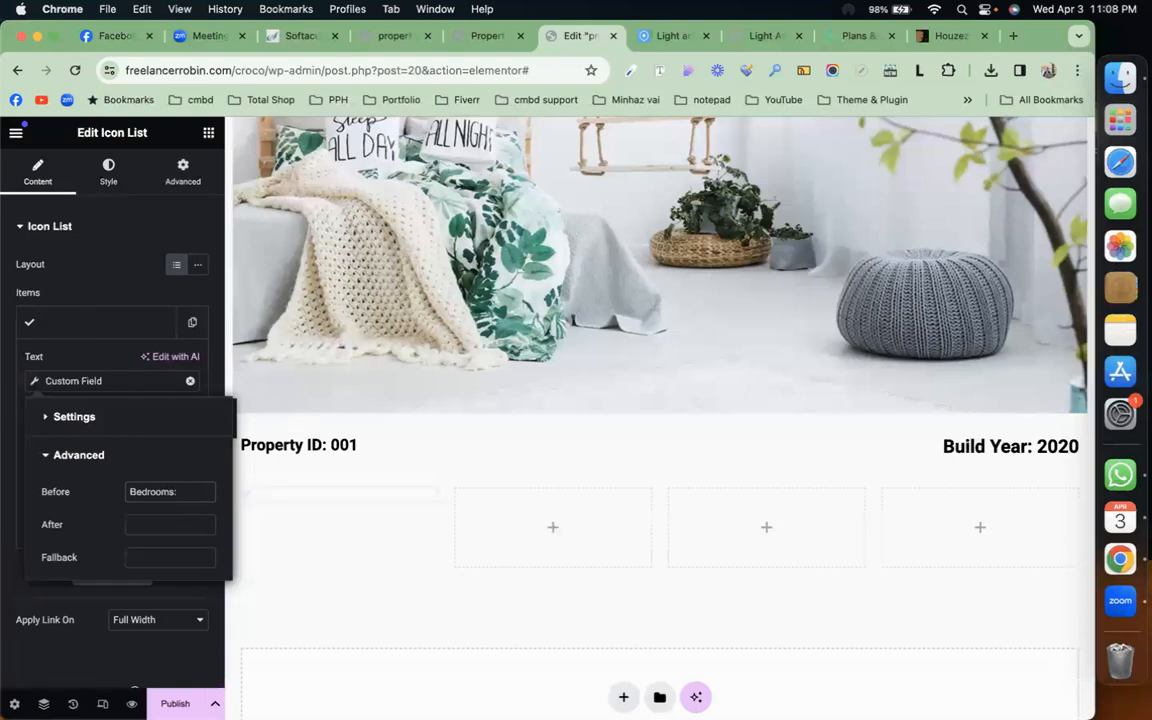
{"action": "left_click", "coordinate": [102, 330]}
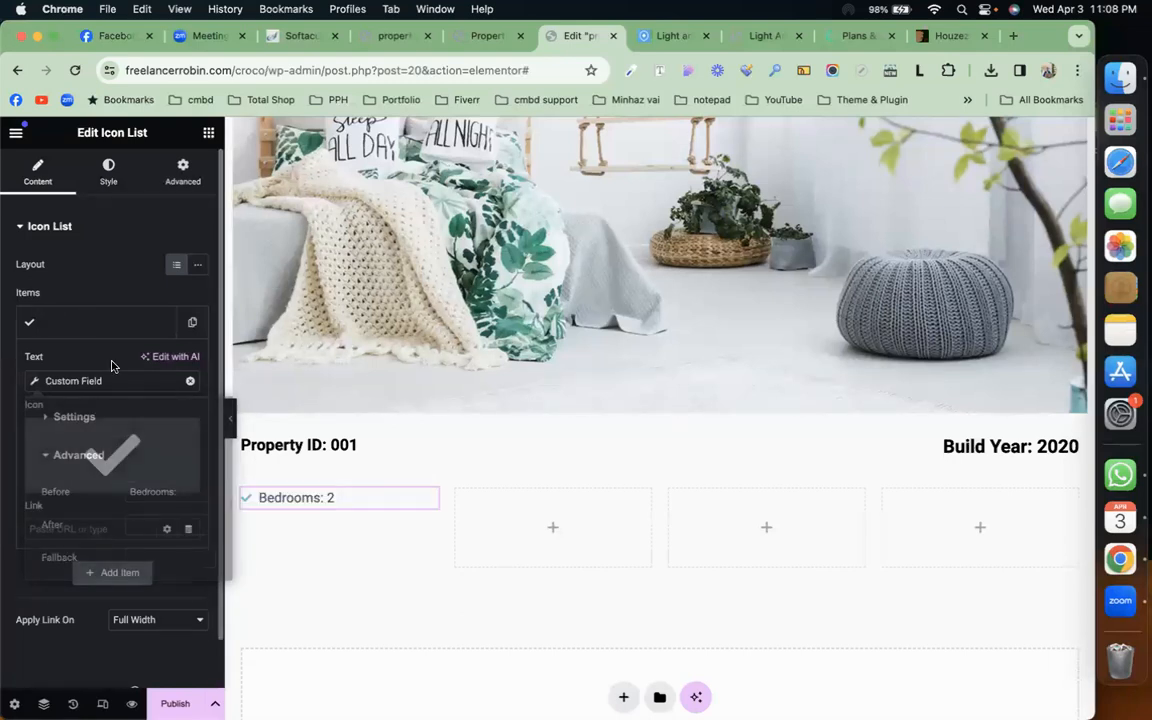
Replace the Bedrooms list item's check icon with the Bed icon from the icon library.
{"action": "left_click", "coordinate": [72, 477]}
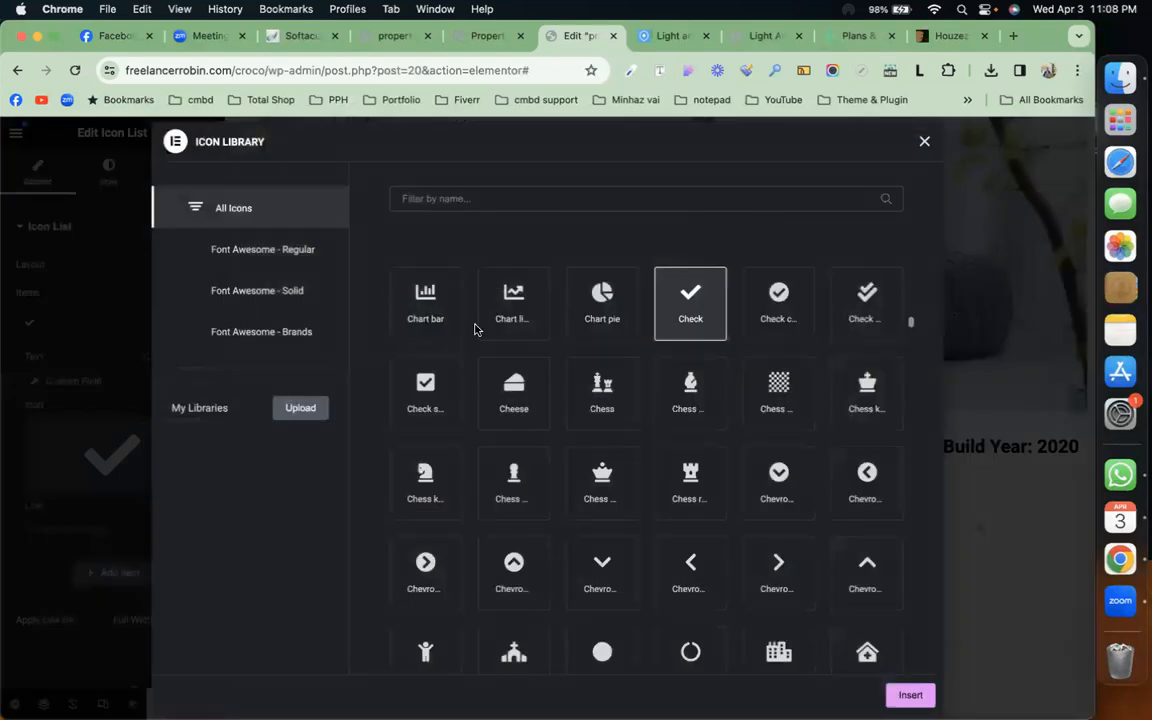
{"action": "left_click", "coordinate": [640, 200]}
{"action": "type", "text": "bed"}
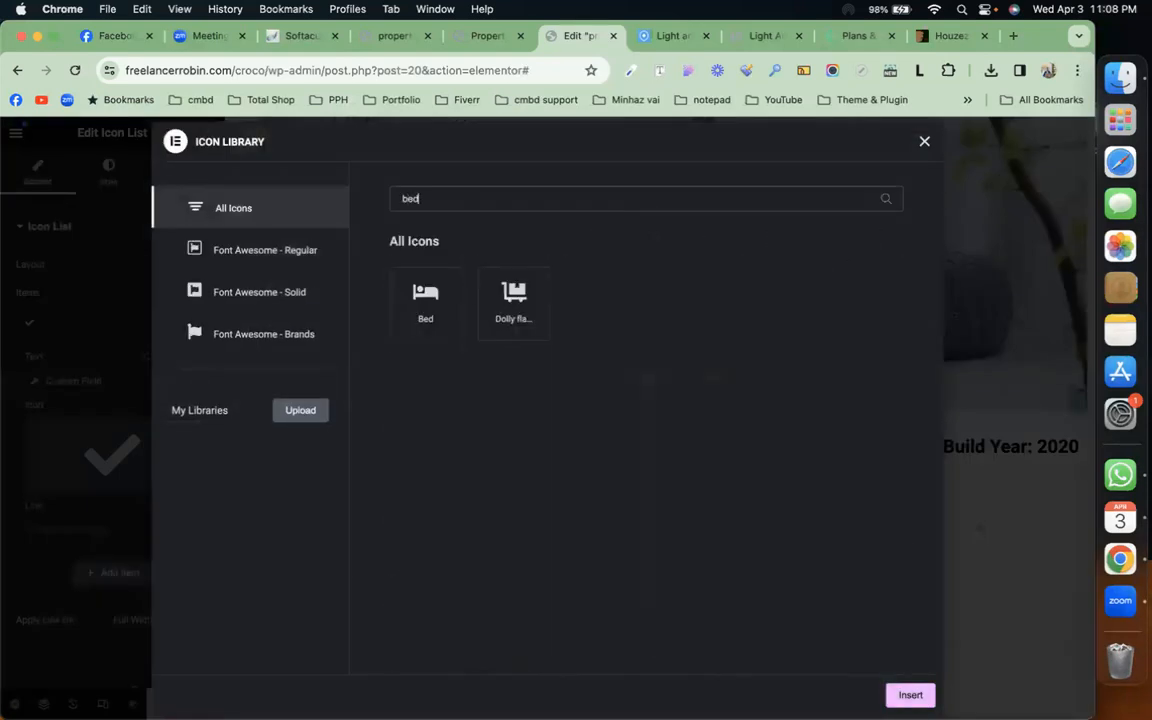
{"action": "left_click", "coordinate": [402, 278]}
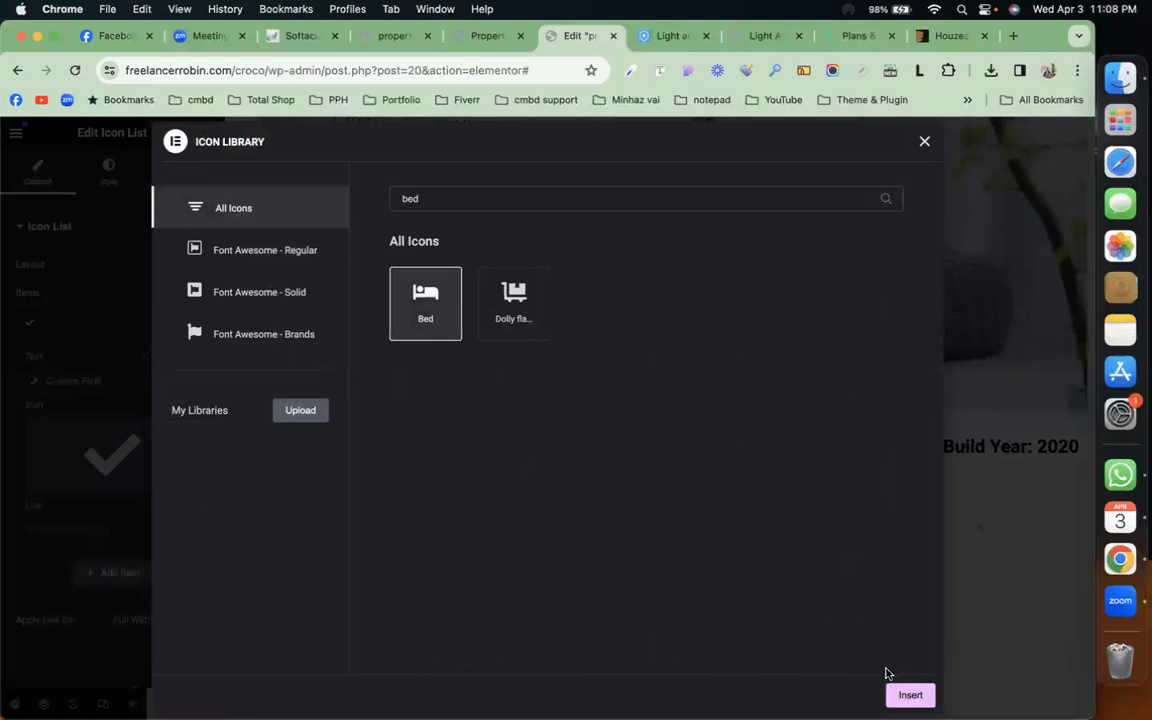
{"action": "left_click", "coordinate": [910, 696]}
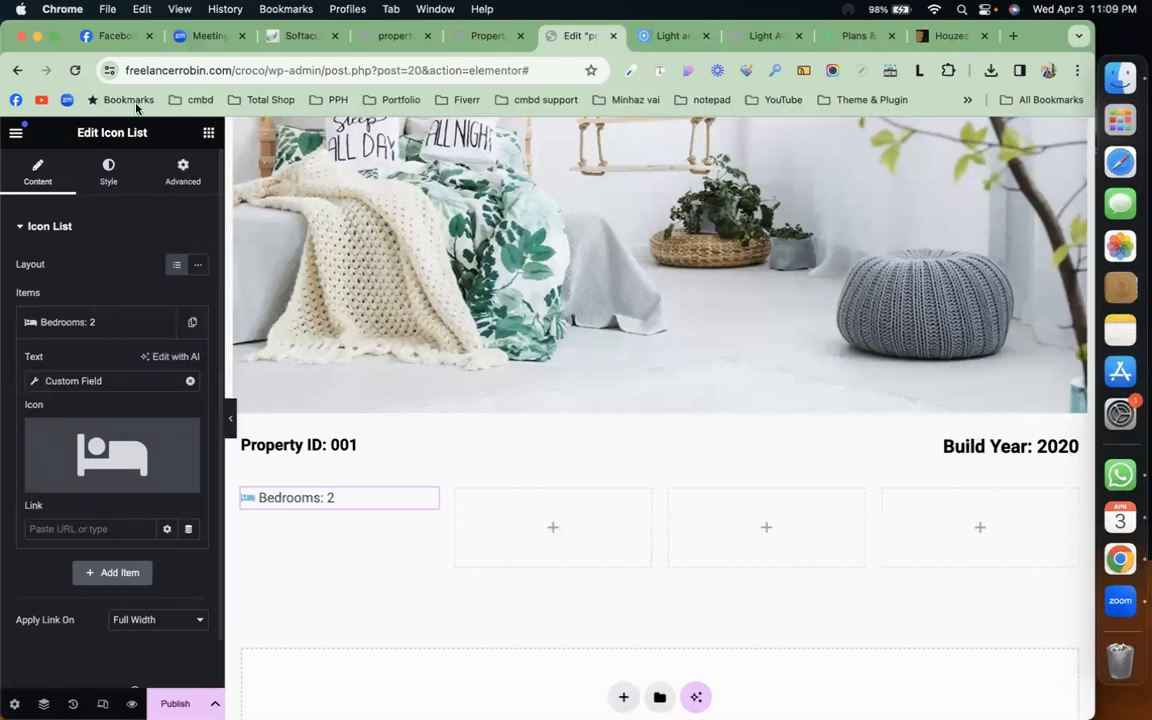
Style the Bedrooms list icon with the orange colour #EE5C0C, a size of 31 px and a gap of 0 px.
{"action": "left_click", "coordinate": [110, 168]}
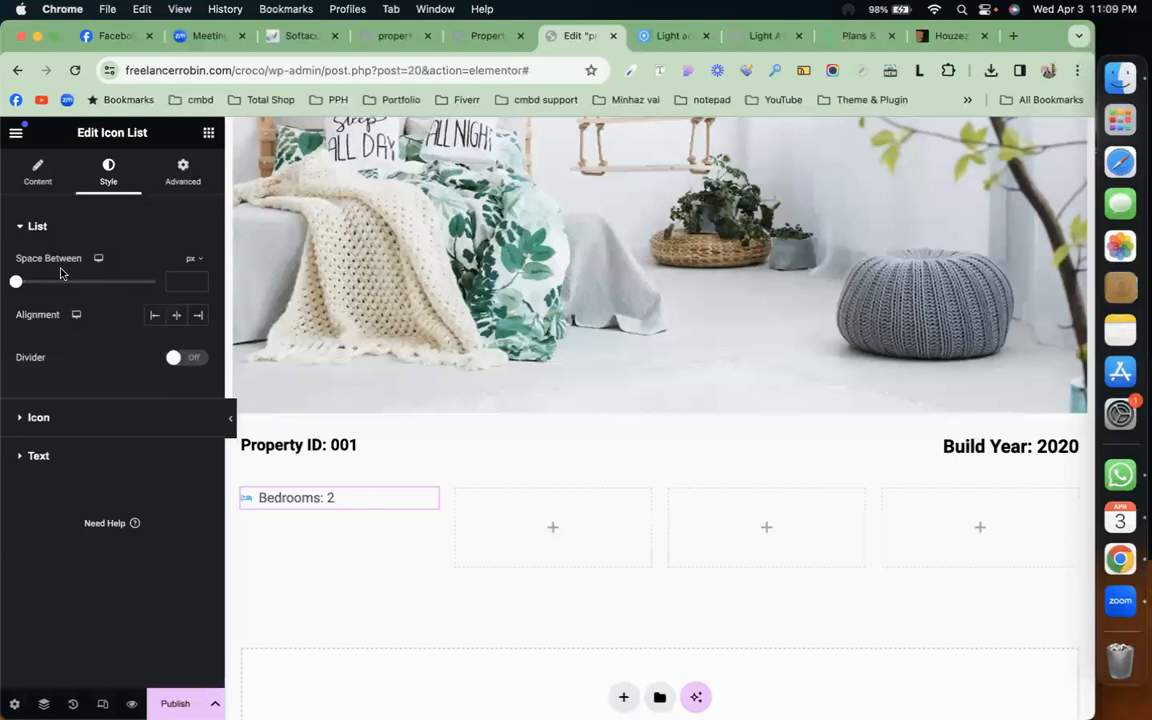
{"action": "left_click", "coordinate": [74, 418]}
{"action": "left_click", "coordinate": [197, 336]}
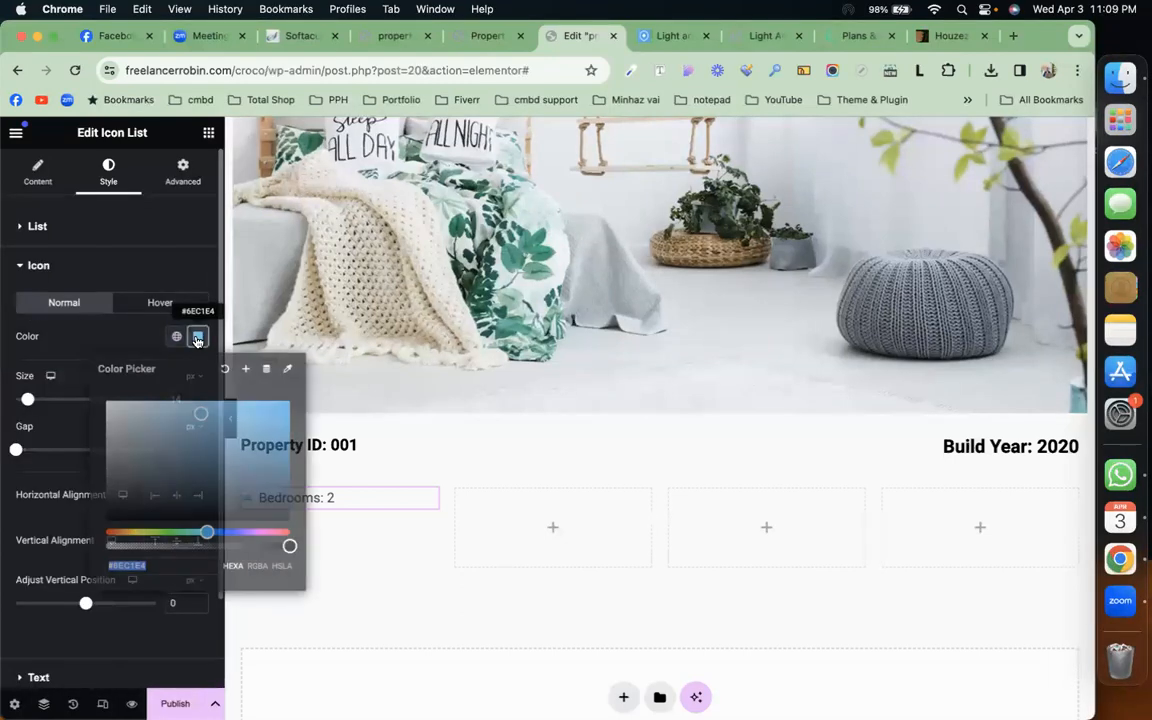
{"action": "left_click", "coordinate": [116, 532]}
{"action": "left_click", "coordinate": [284, 402]}
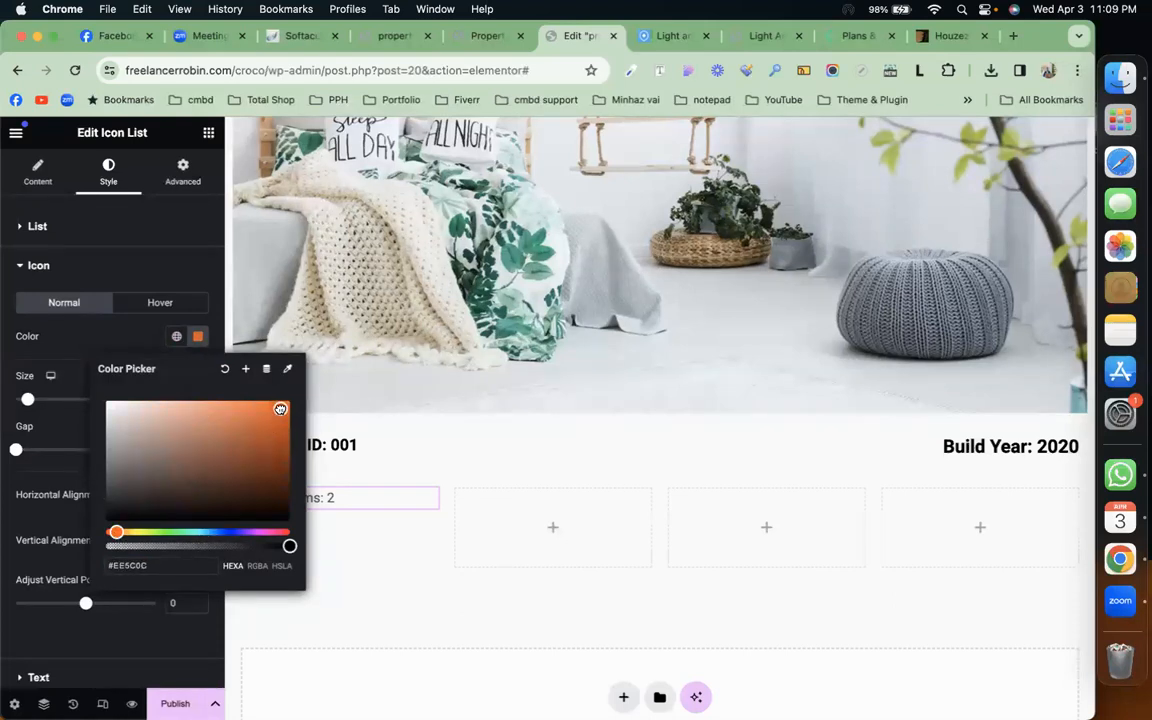
{"action": "left_click", "coordinate": [51, 384]}
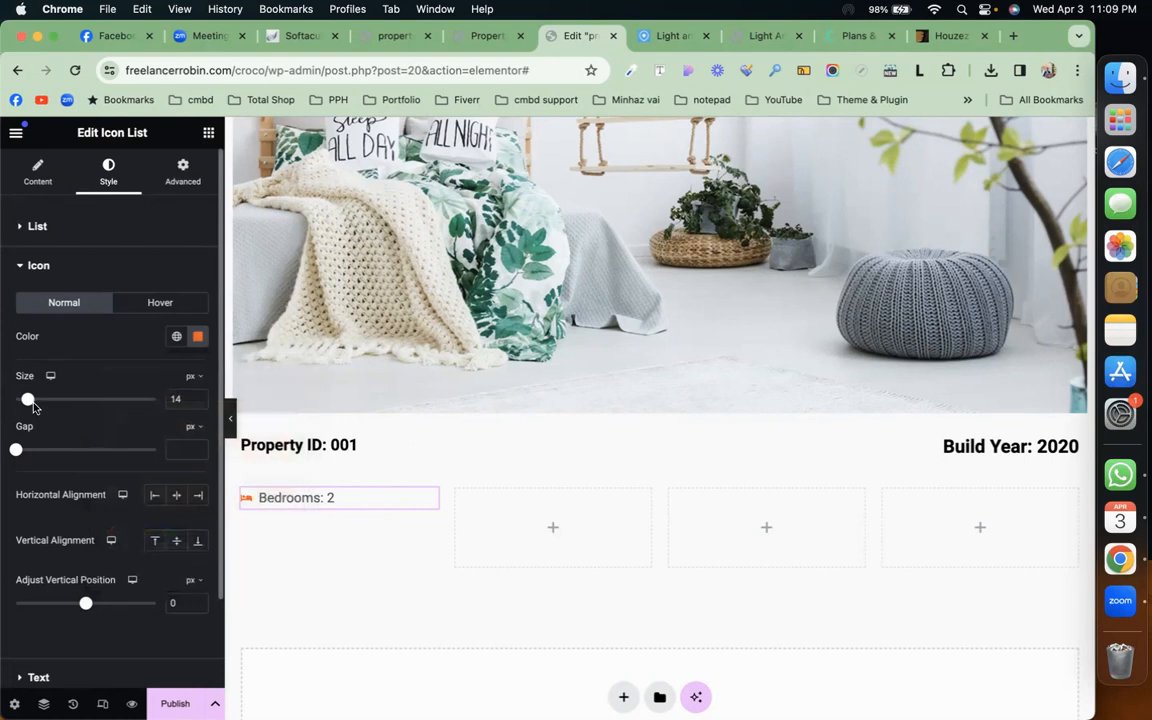
{"action": "left_click_drag", "start_coordinate": [28, 400], "coordinate": [54, 401]}
{"action": "left_click", "coordinate": [16, 450]}
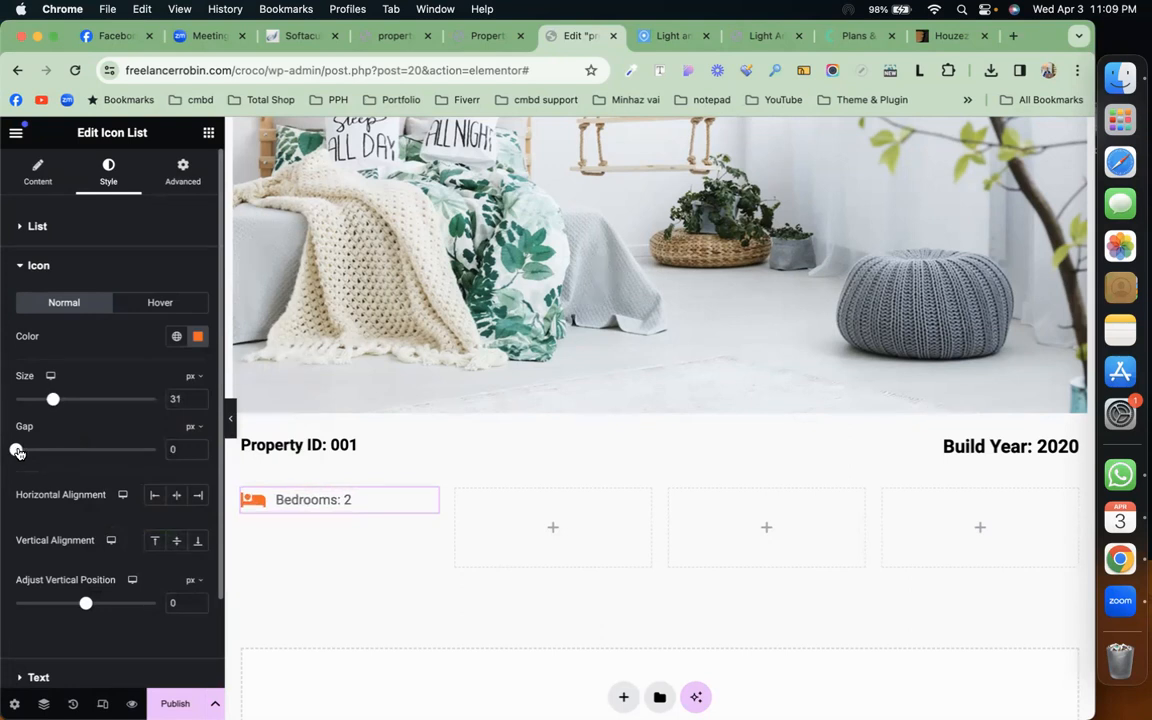
{"action": "left_click", "coordinate": [64, 265]}
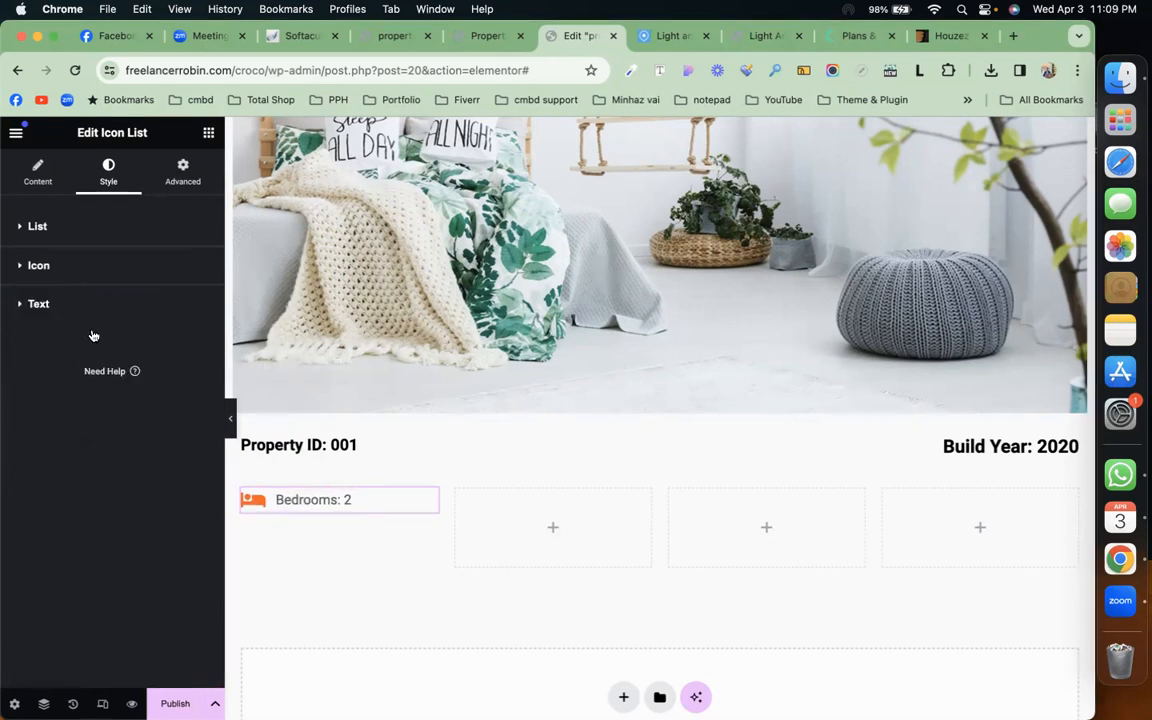
Copy the Bedrooms icon list and paste it into the second column of the four-column container.
{"action": "right_click", "coordinate": [426, 497]}
{"action": "left_click", "coordinate": [499, 455]}
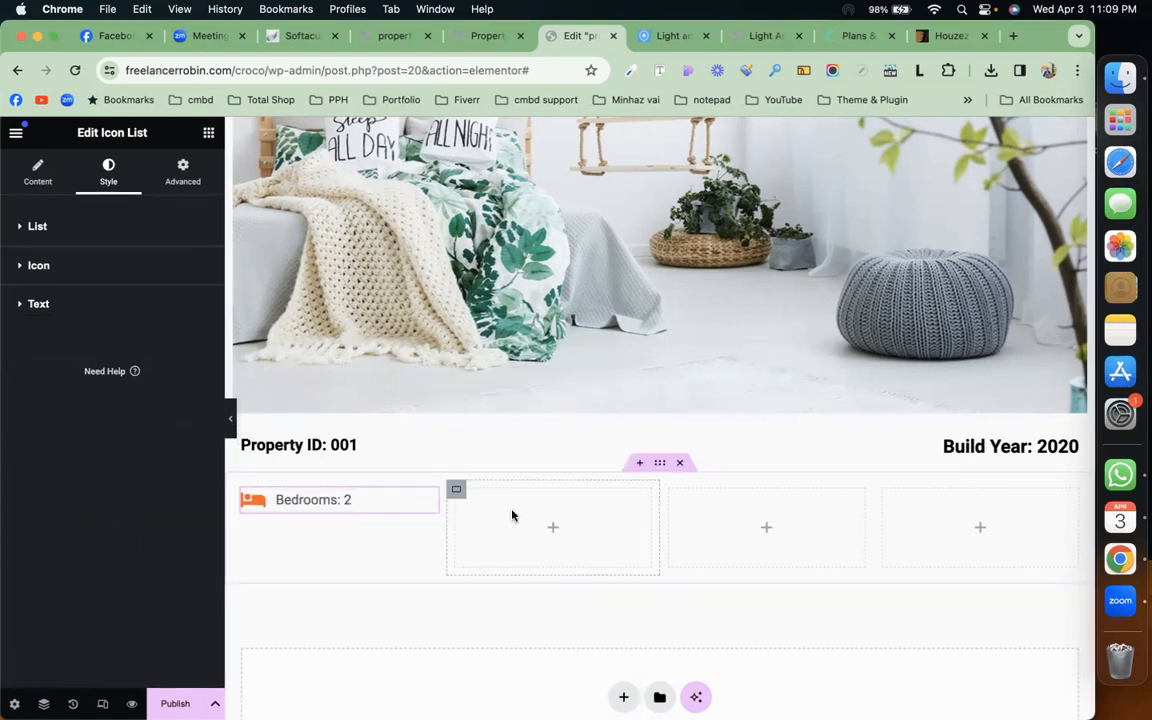
{"action": "right_click", "coordinate": [512, 514]}
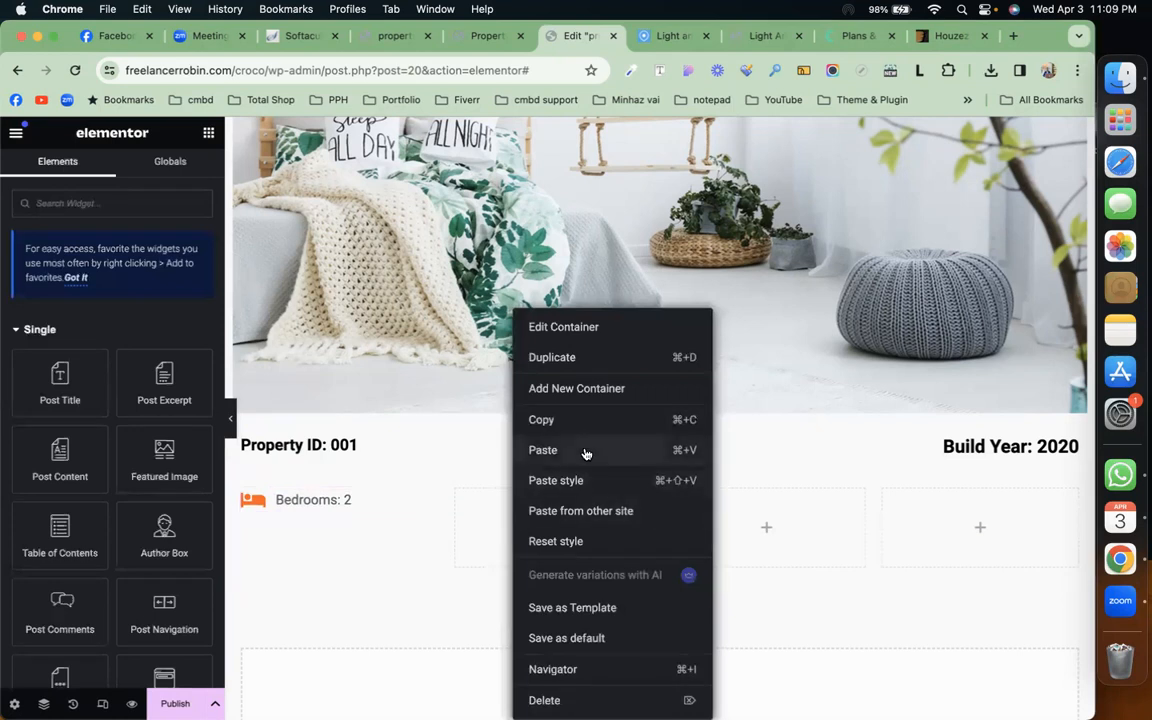
{"action": "left_click", "coordinate": [543, 451]}
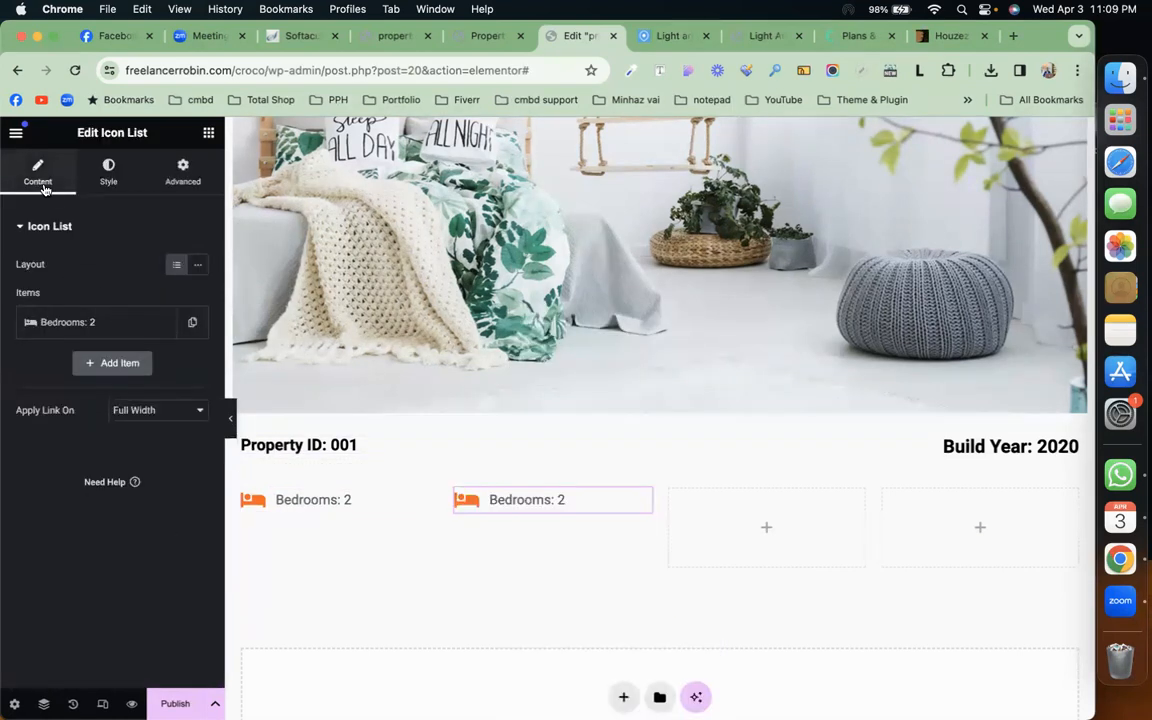
Change the icon of the second column's list item to the Bath icon from the icon library.
{"action": "left_click", "coordinate": [106, 321]}
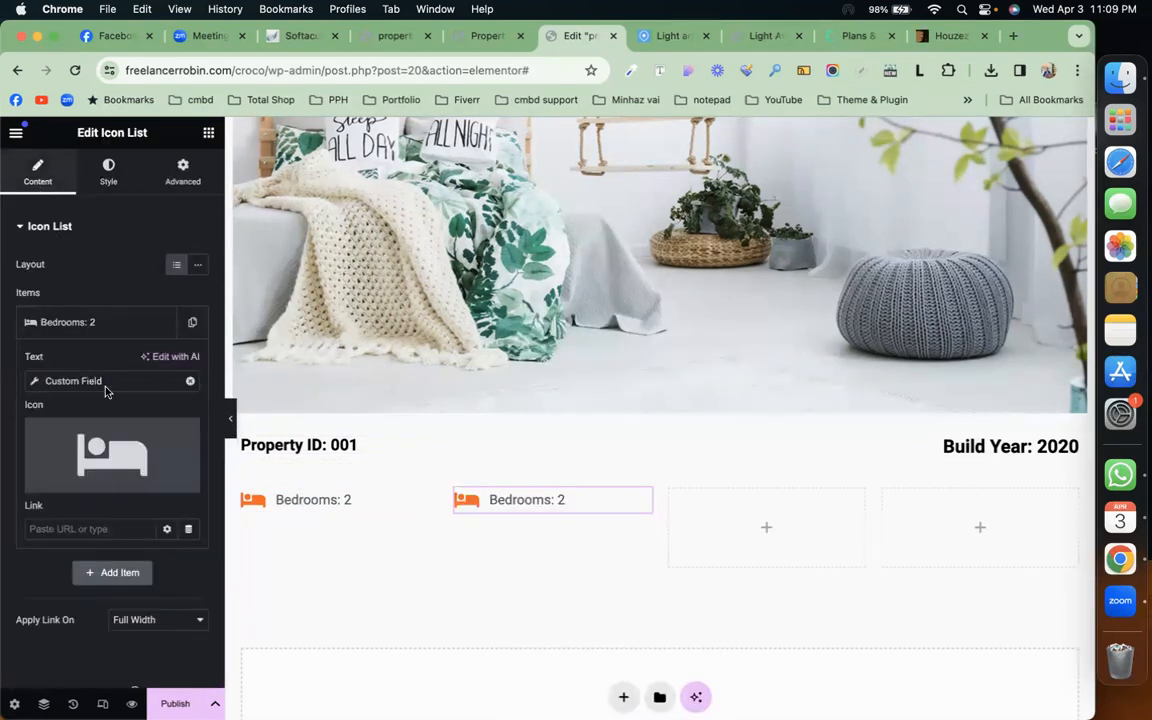
{"action": "left_click", "coordinate": [129, 433]}
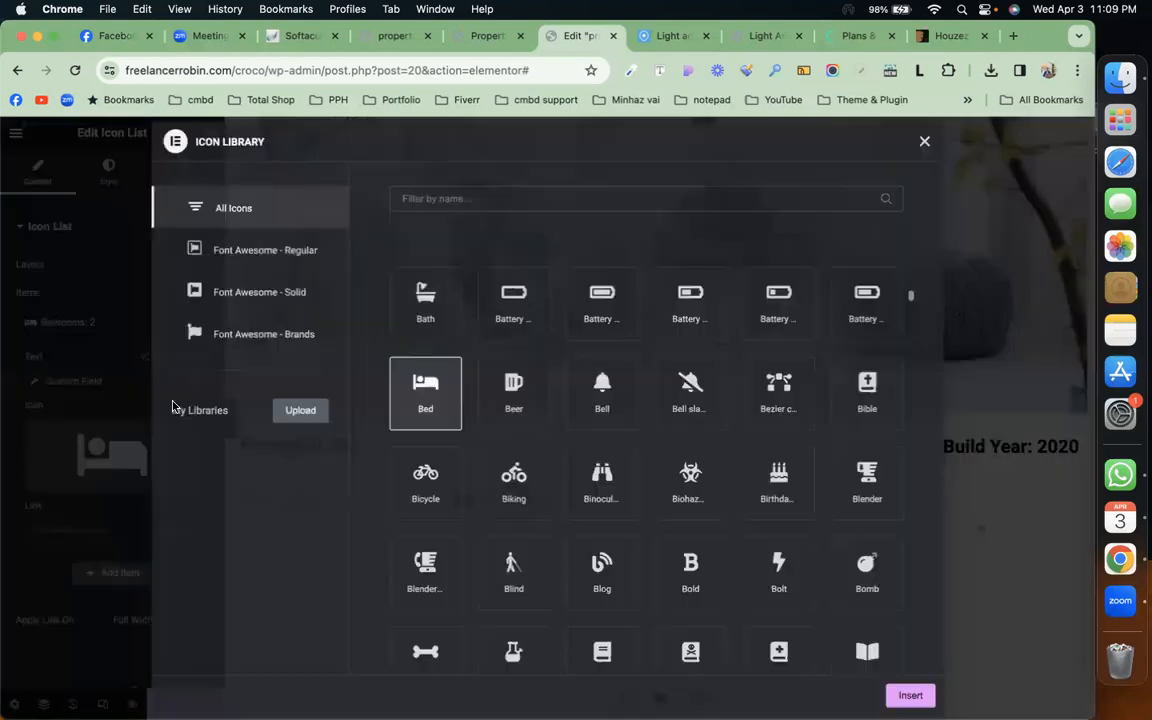
{"action": "left_click", "coordinate": [499, 195]}
{"action": "type", "text": "bath"}
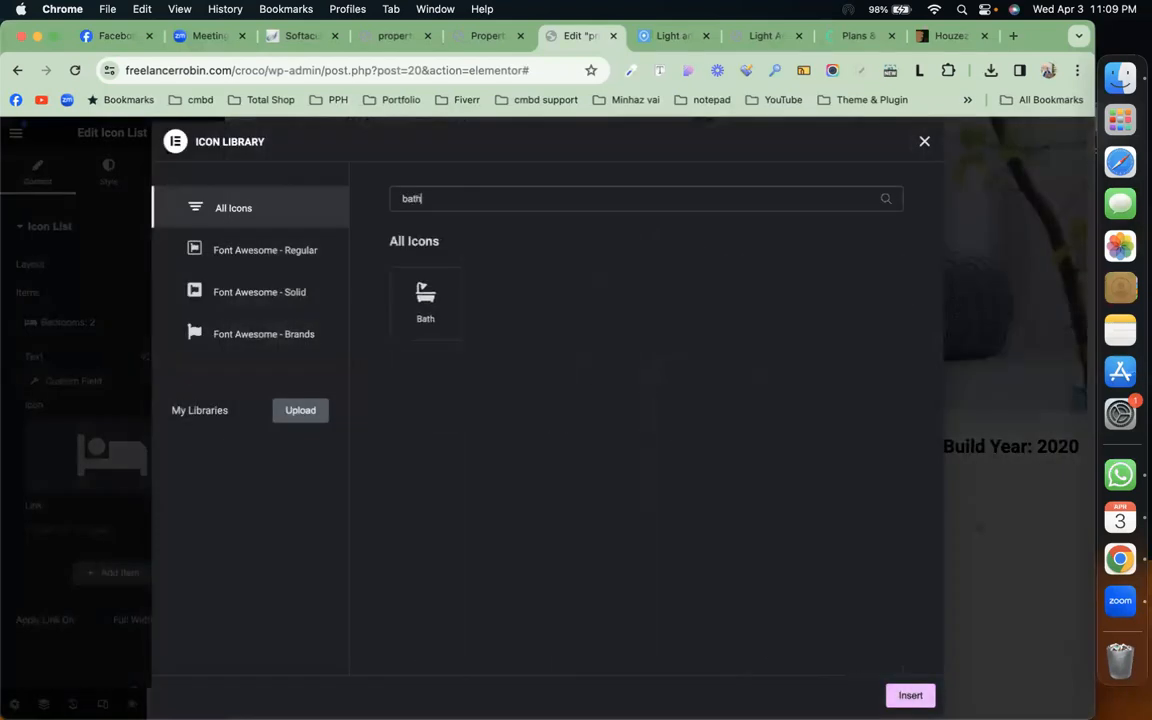
{"action": "left_click", "coordinate": [428, 295]}
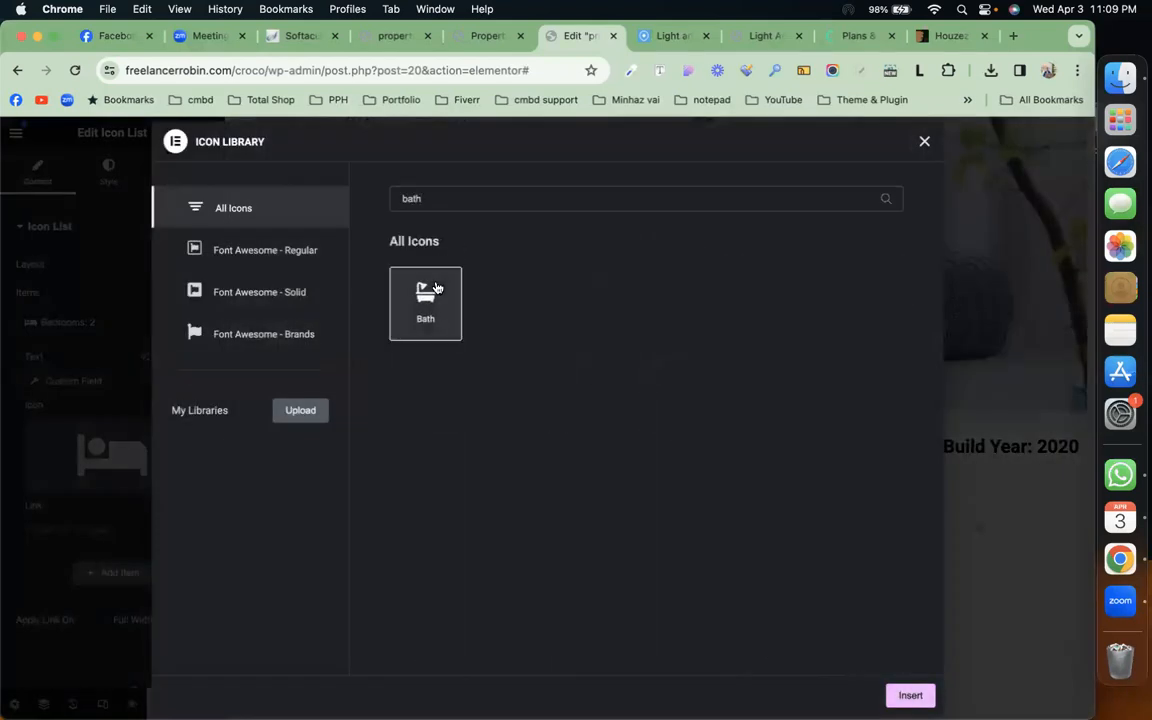
{"action": "left_click", "coordinate": [908, 694]}
Bind the second column's list item text to the custom field Bathrooms, with "Bathrooms:" as the text before the value.
{"action": "left_click", "coordinate": [121, 384]}
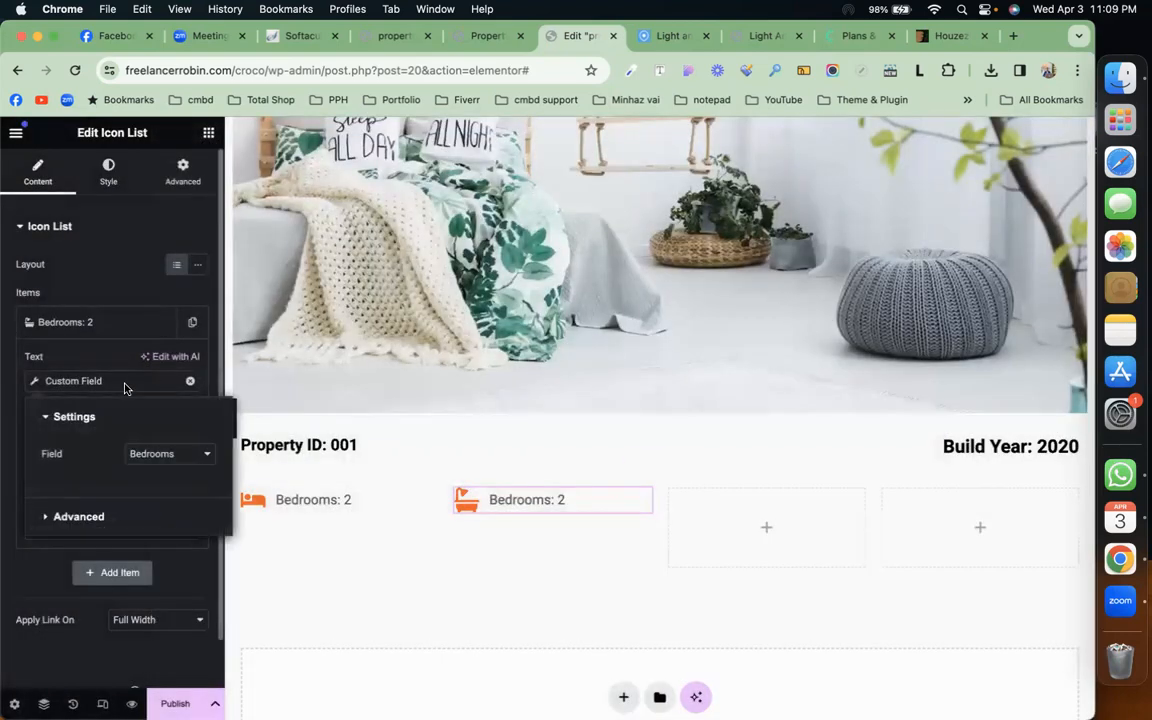
{"action": "left_click", "coordinate": [137, 463]}
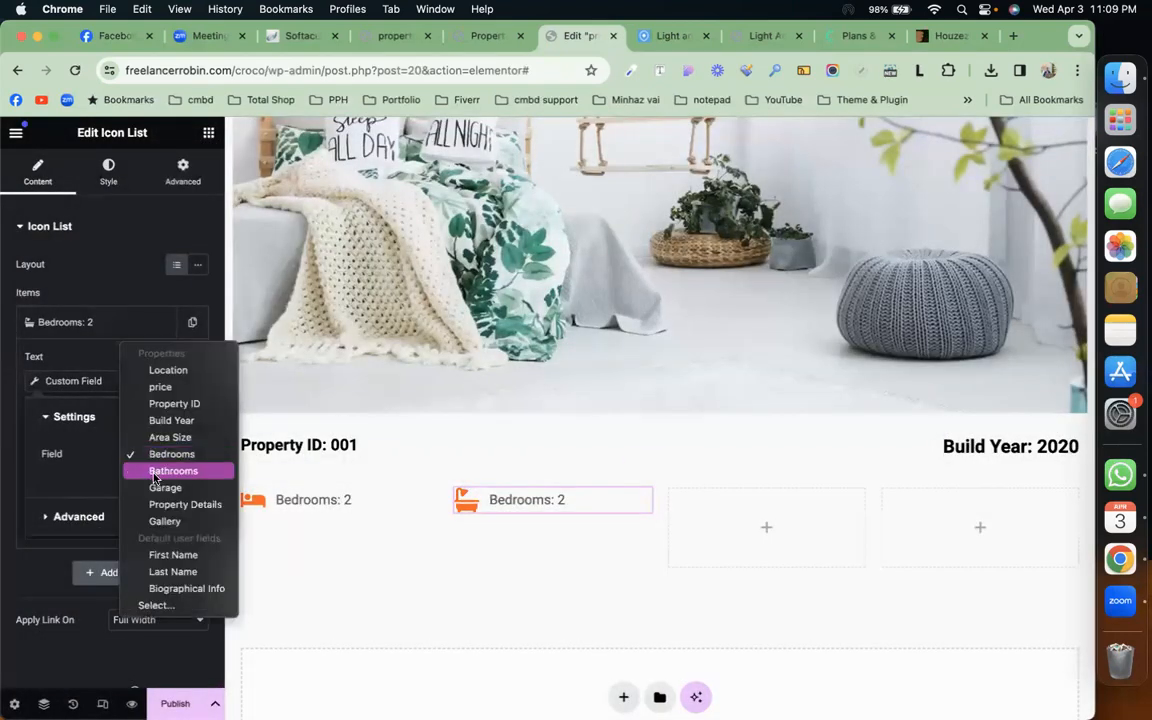
{"action": "left_click", "coordinate": [93, 472]}
{"action": "left_click", "coordinate": [90, 516]}
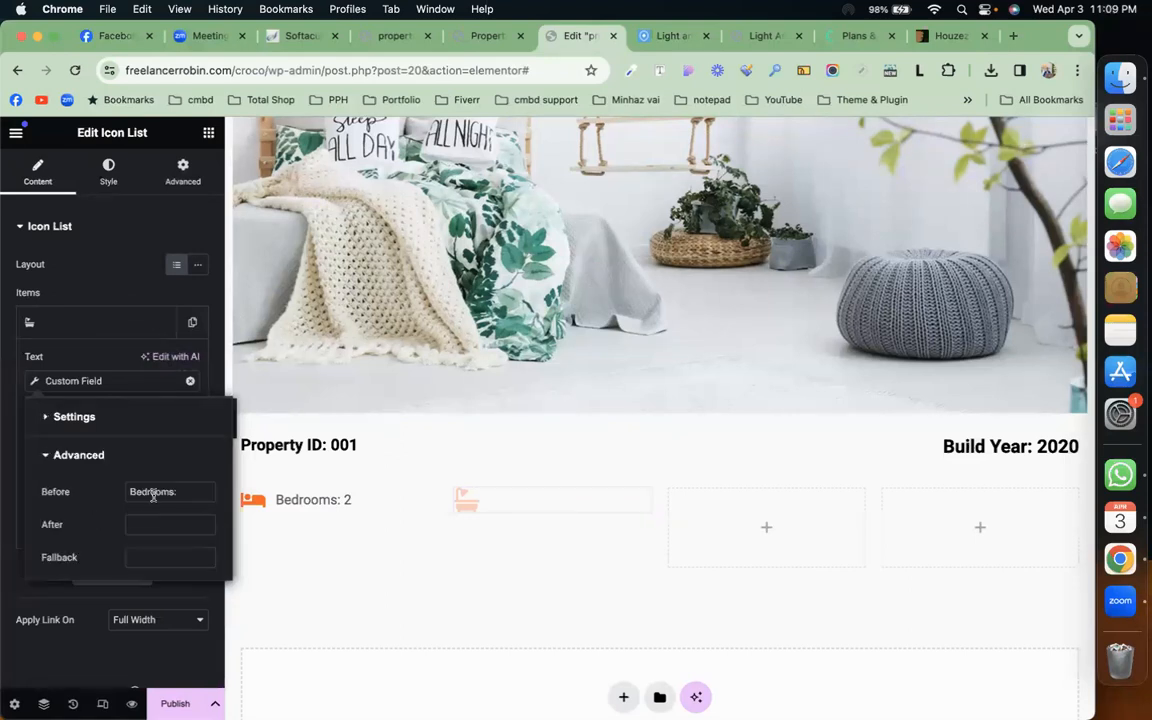
{"action": "double_click", "coordinate": [154, 496]}
{"action": "type", "text": "bath"}
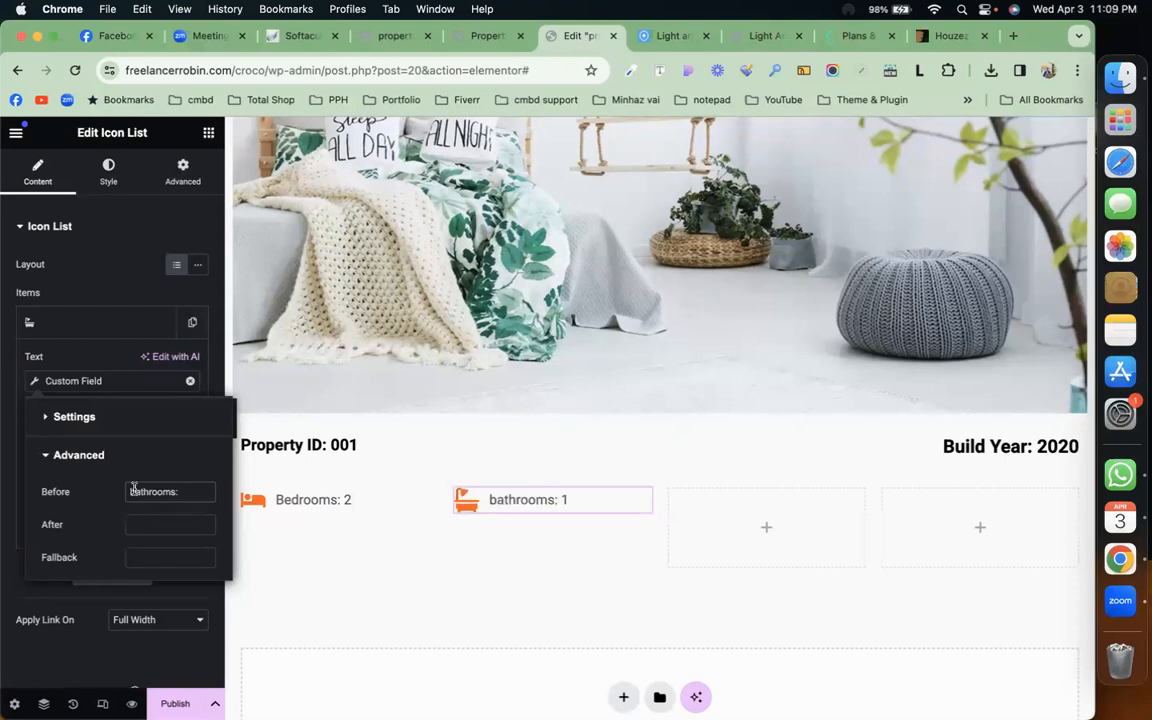
{"action": "left_click", "coordinate": [135, 490]}
{"action": "key", "text": "BackSpace"}
{"action": "type", "text": "B"}
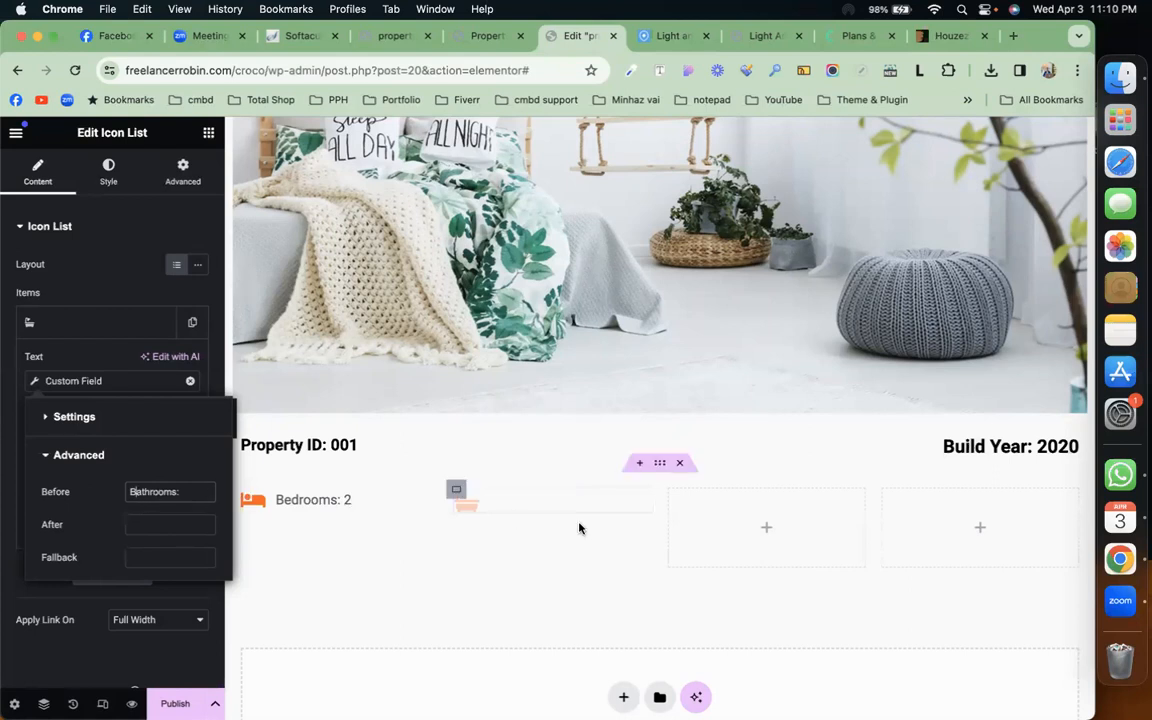
Copy the Bathrooms icon list and paste it into the third column of the four-column container.
{"action": "right_click", "coordinate": [640, 498]}
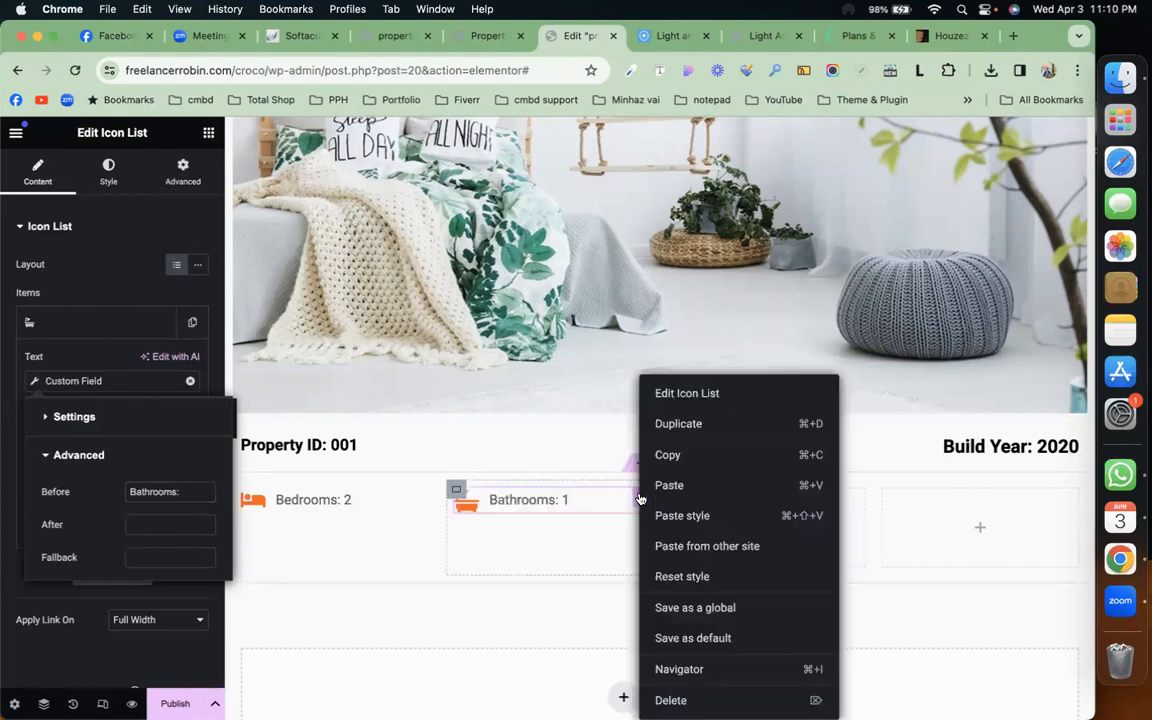
{"action": "left_click", "coordinate": [707, 463]}
{"action": "right_click", "coordinate": [736, 510]}
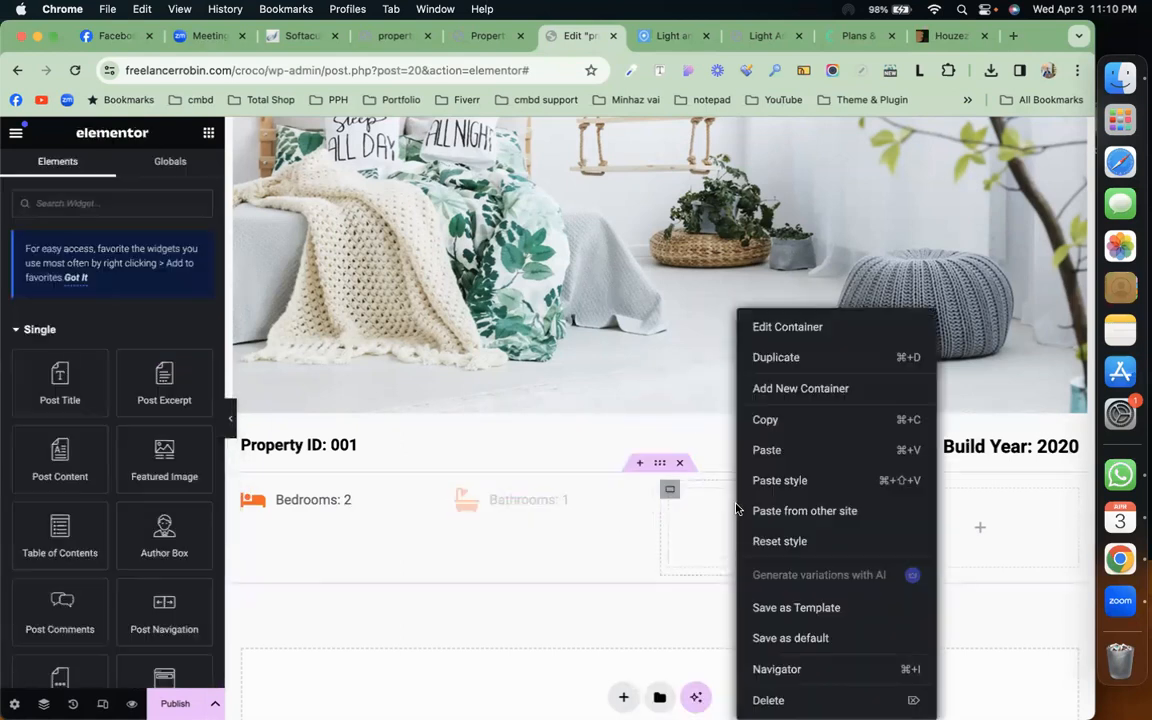
{"action": "left_click", "coordinate": [807, 455]}
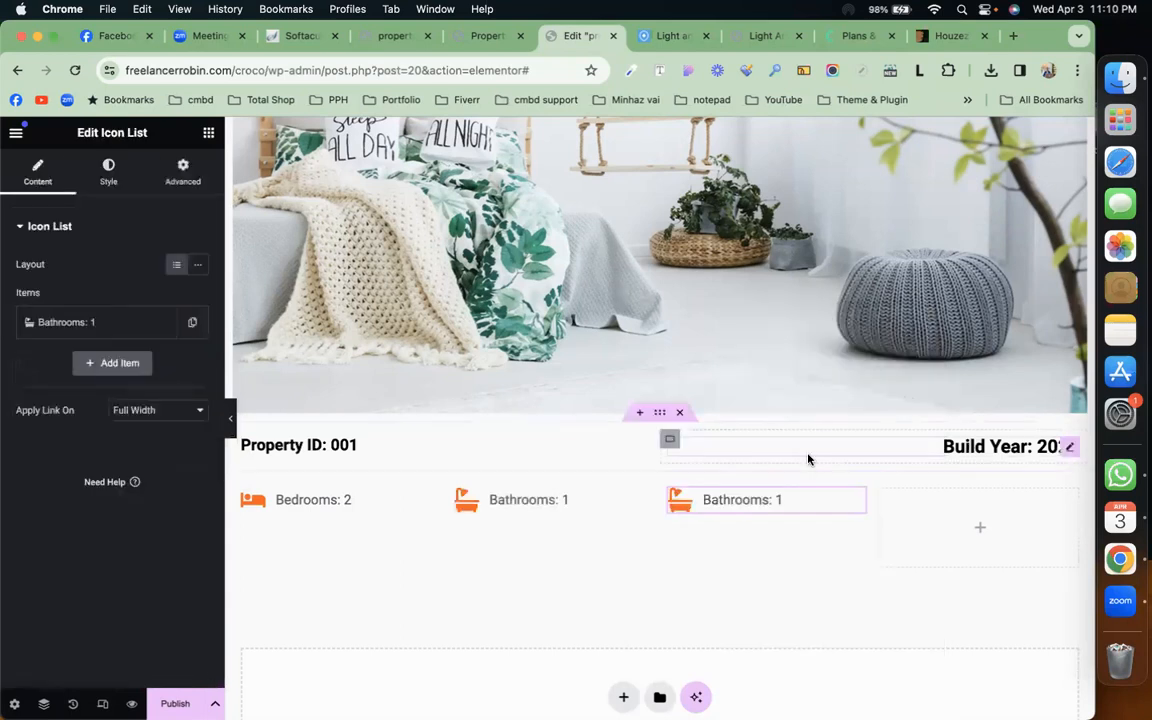
Check the Houzez demo's overview icons and search the icon library for "sq" to find an area icon for the third column's list item.
{"action": "left_click", "coordinate": [109, 327]}
{"action": "mouse_move", "coordinate": [100, 430]}
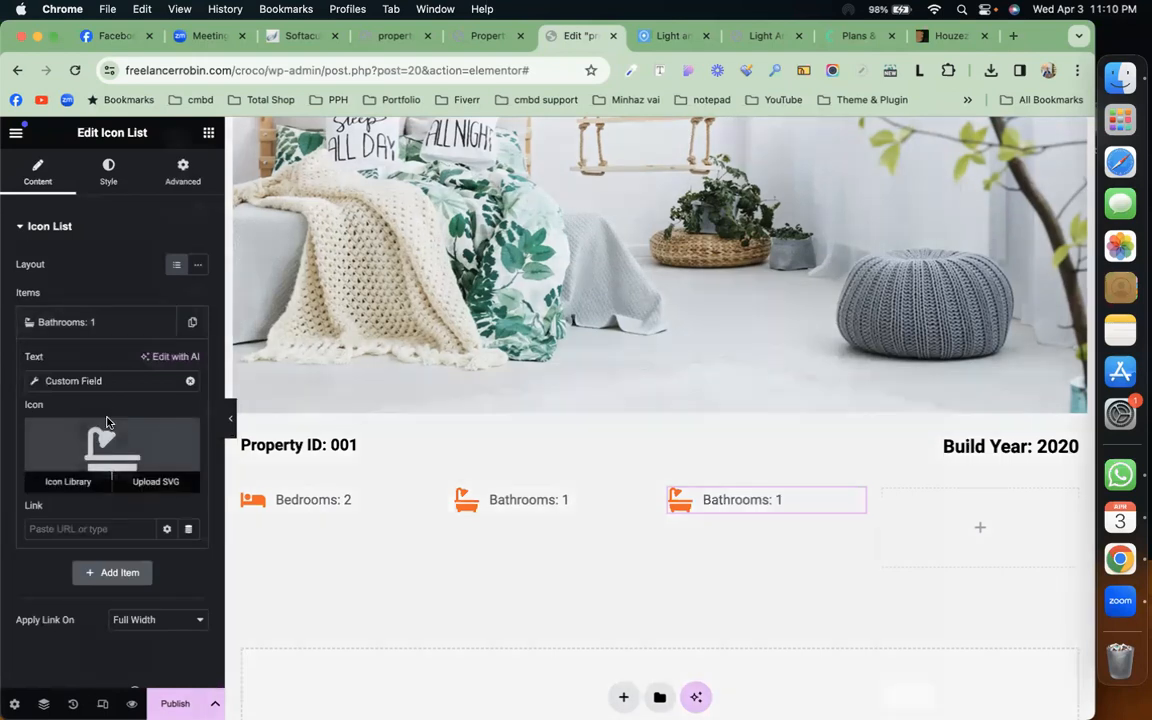
{"action": "left_click", "coordinate": [70, 476]}
{"action": "left_click", "coordinate": [670, 36]}
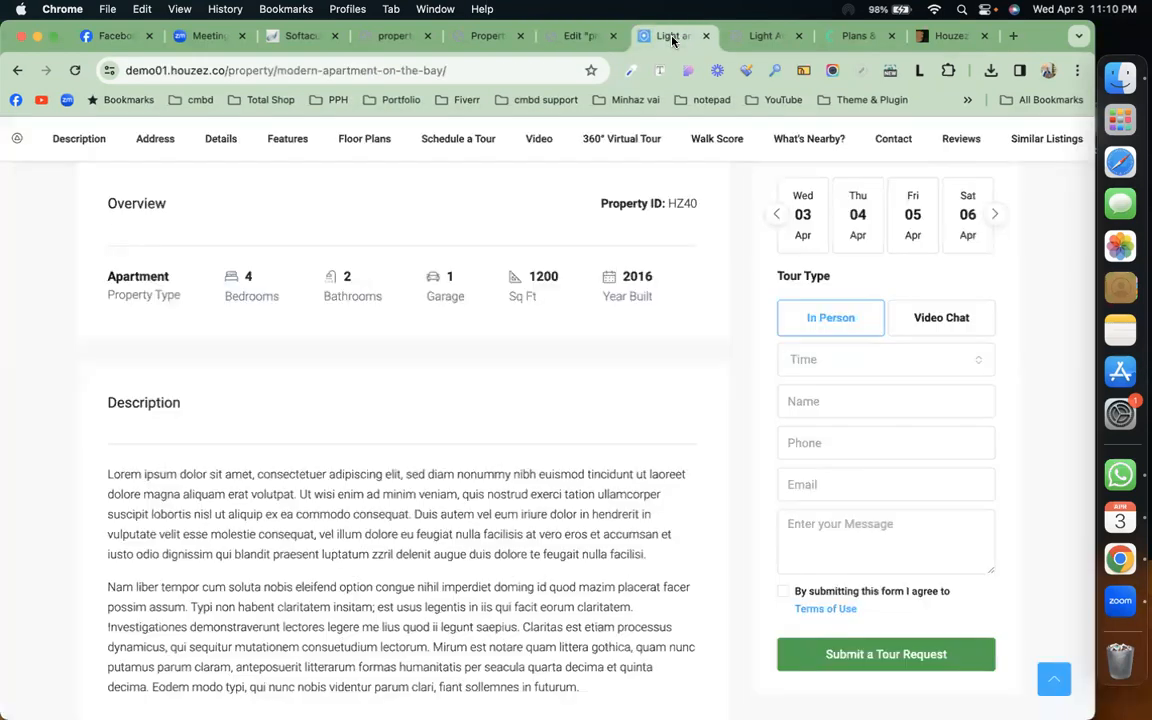
{"action": "left_click", "coordinate": [566, 36]}
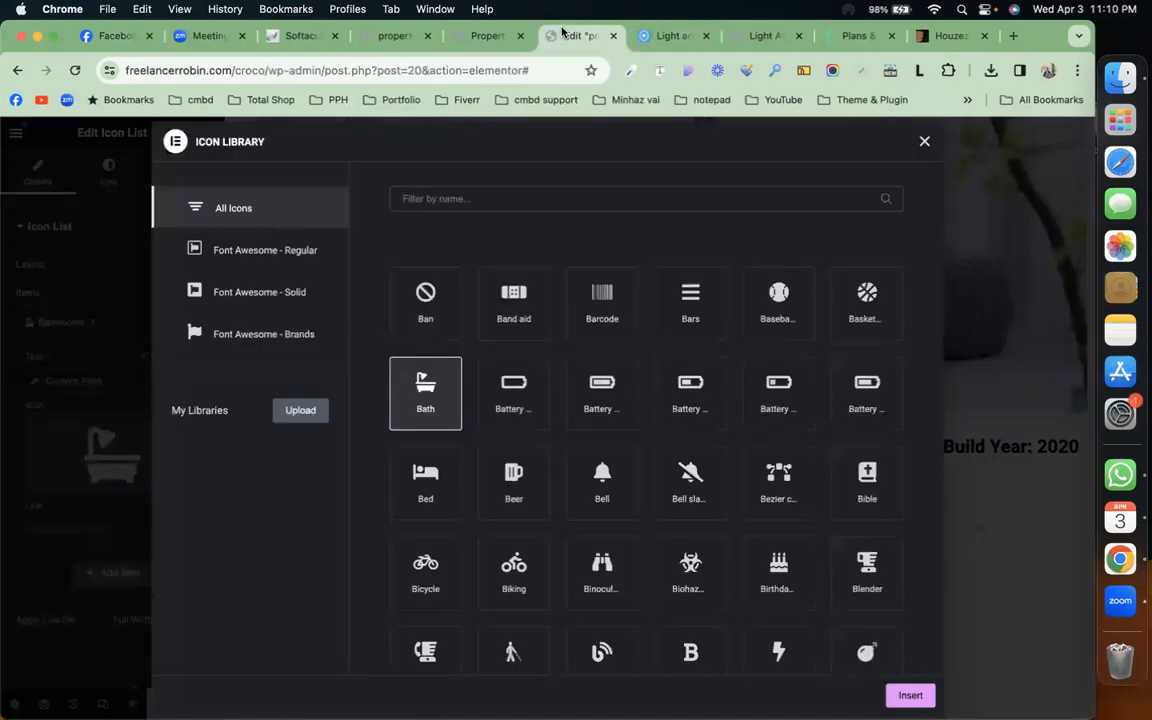
{"action": "left_click", "coordinate": [491, 199]}
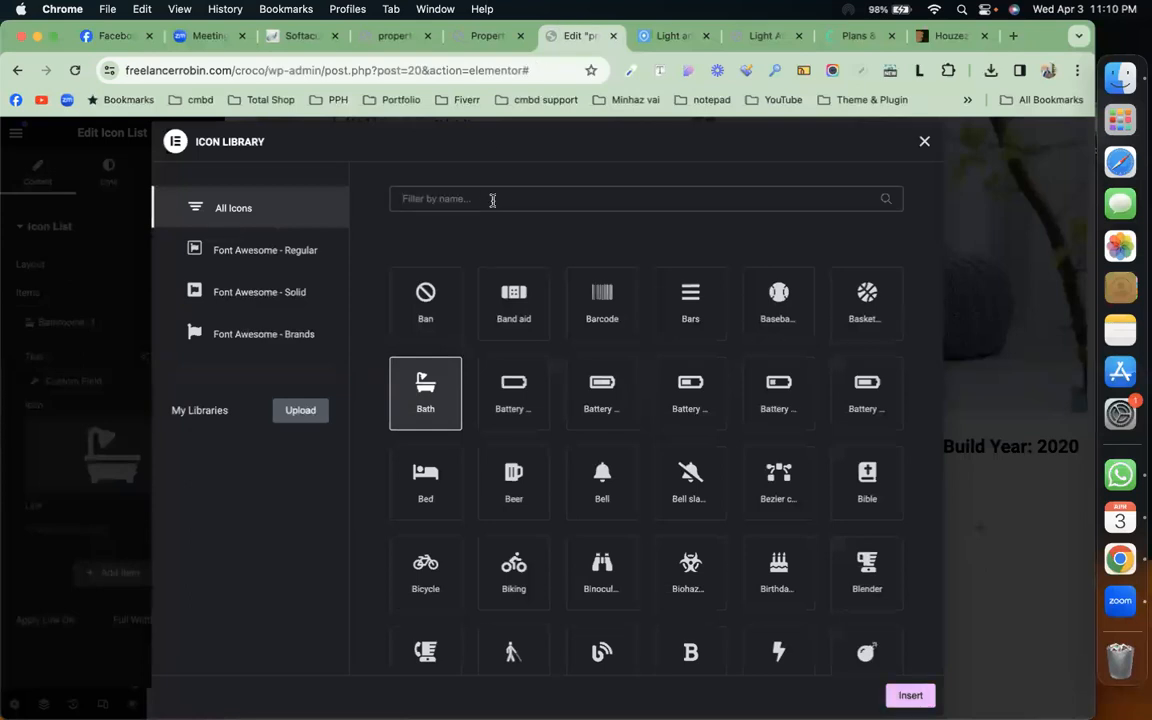
{"action": "type", "text": "sq"}
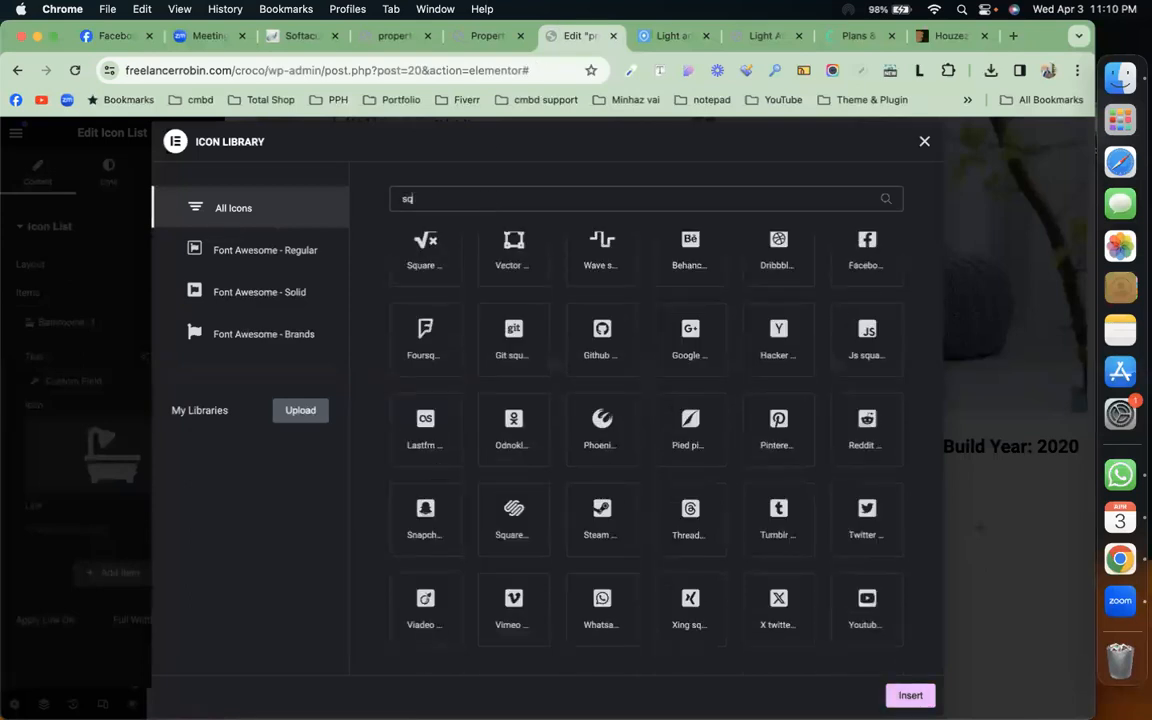
{"action": "type", "text": " f"}
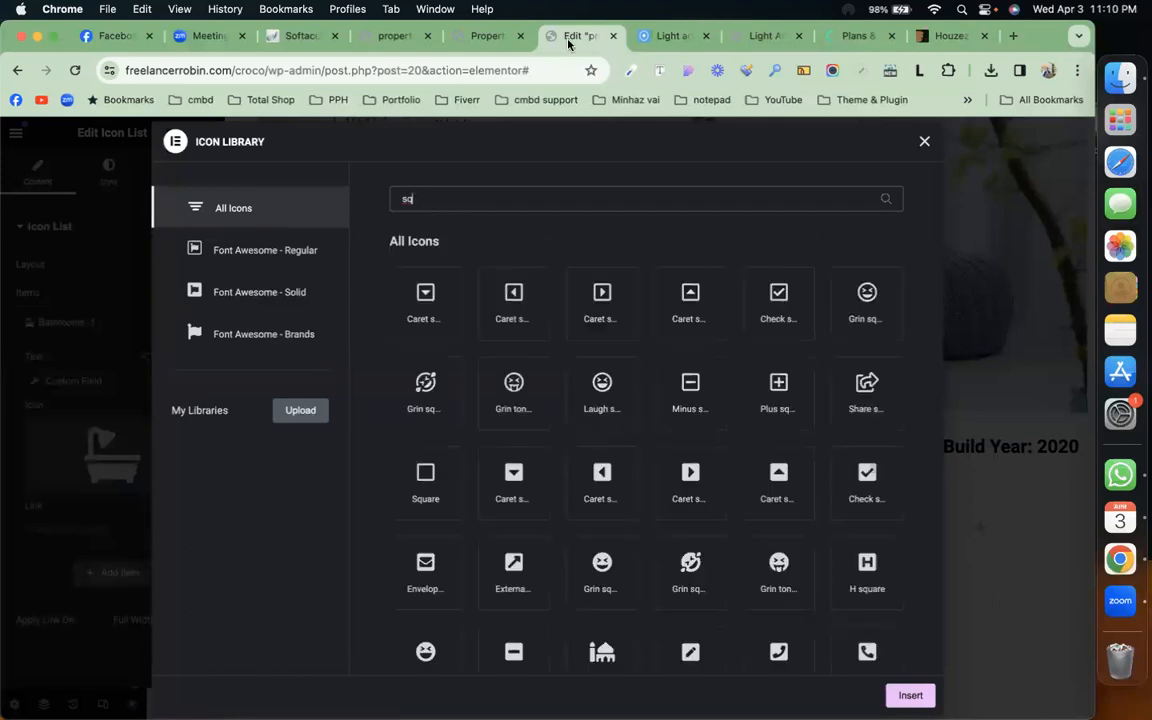
Inspect the Sq Ft icon in the Houzez demo page's overview with the browser's developer tools to identify its icon class.
{"action": "left_click", "coordinate": [668, 36]}
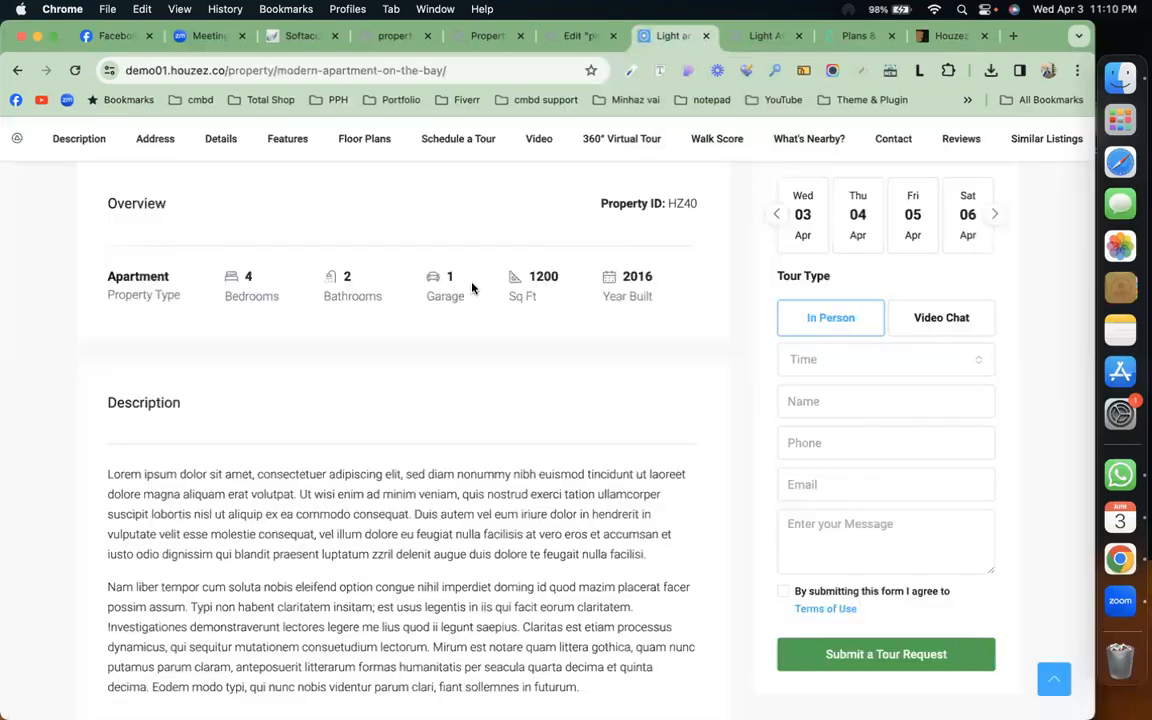
{"action": "right_click", "coordinate": [509, 280]}
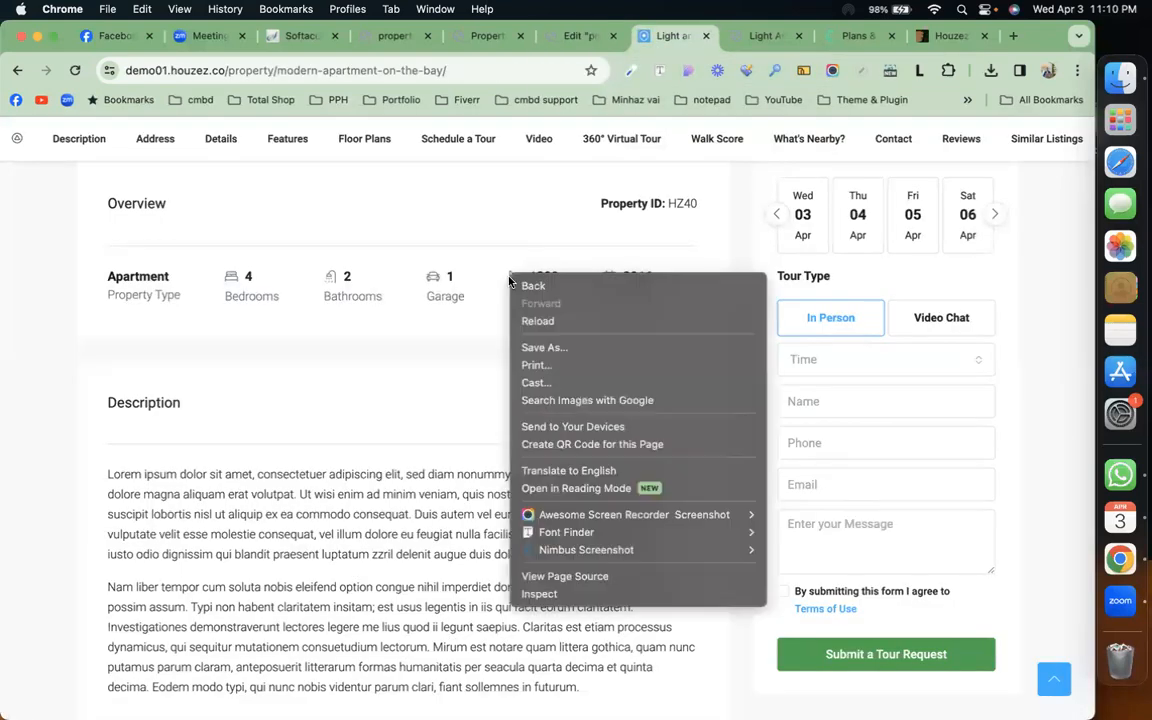
{"action": "left_click", "coordinate": [559, 591]}
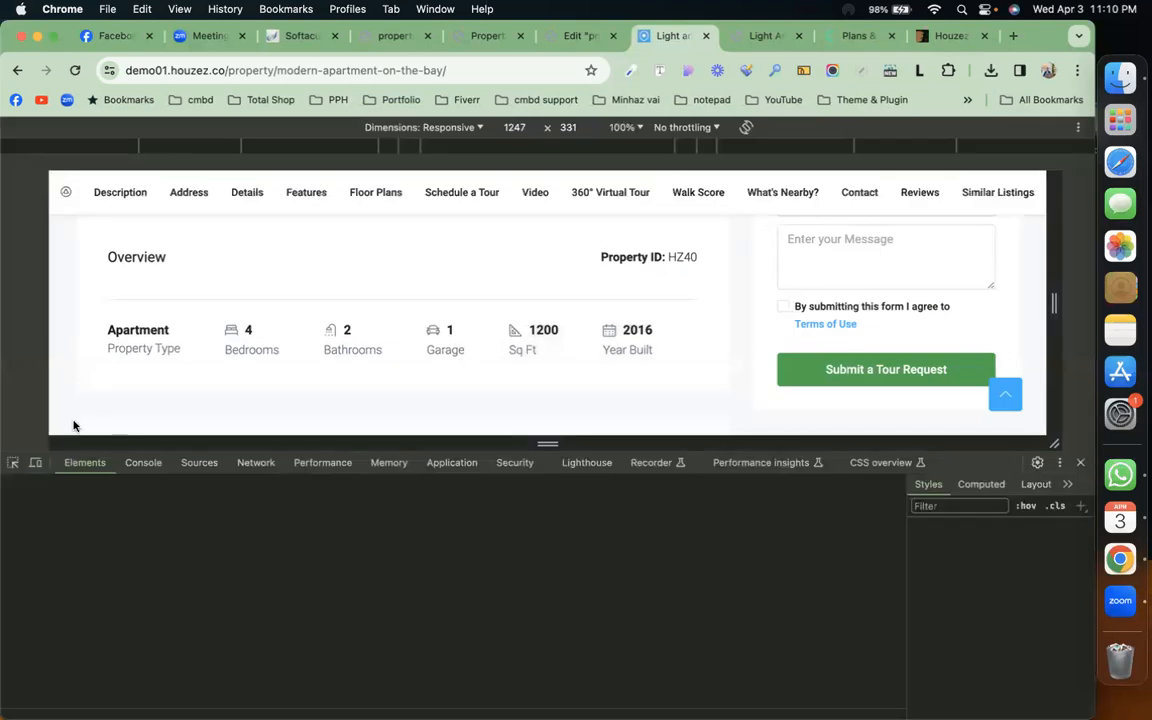
{"action": "left_click", "coordinate": [12, 462]}
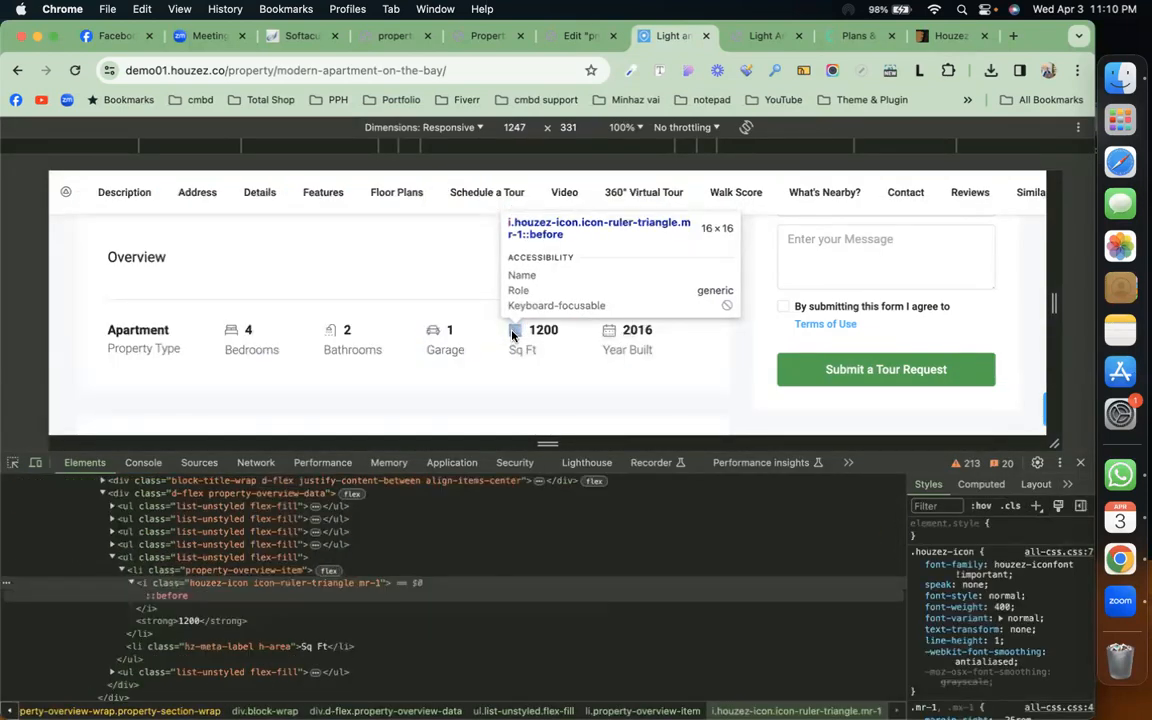
Find a ruler icon with the search "rul" and insert the corner-shaped ruler as the third column's list item icon.
{"action": "left_click", "coordinate": [565, 35]}
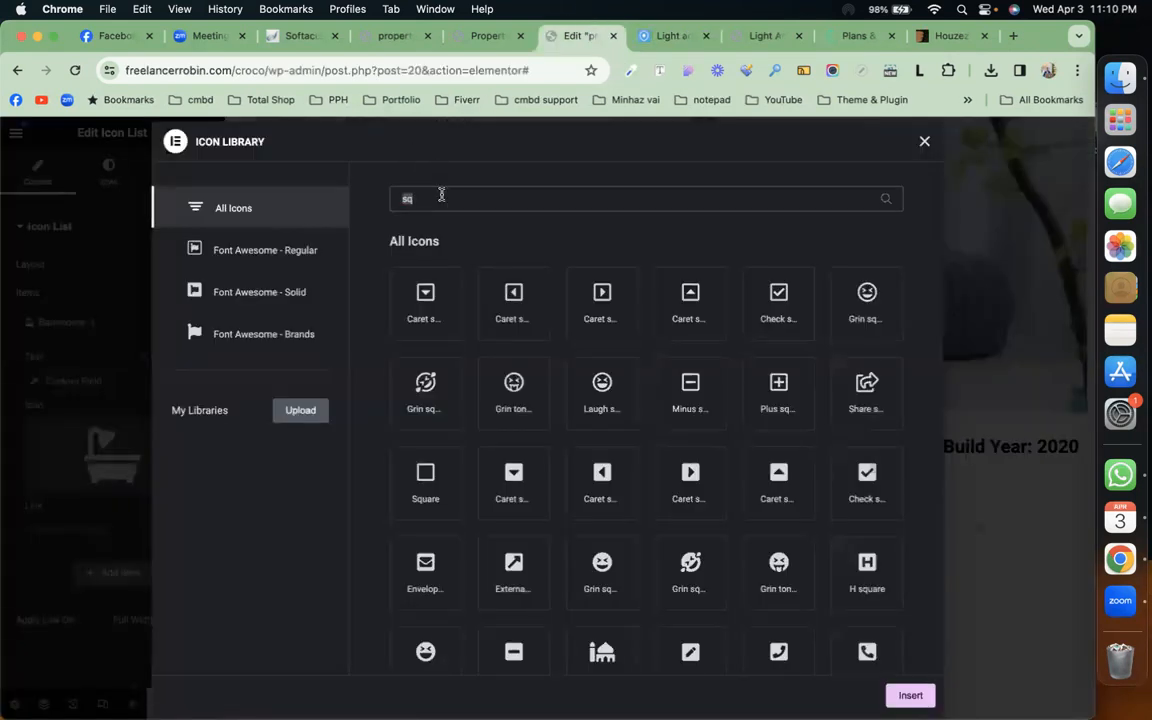
{"action": "type", "text": "rul"}
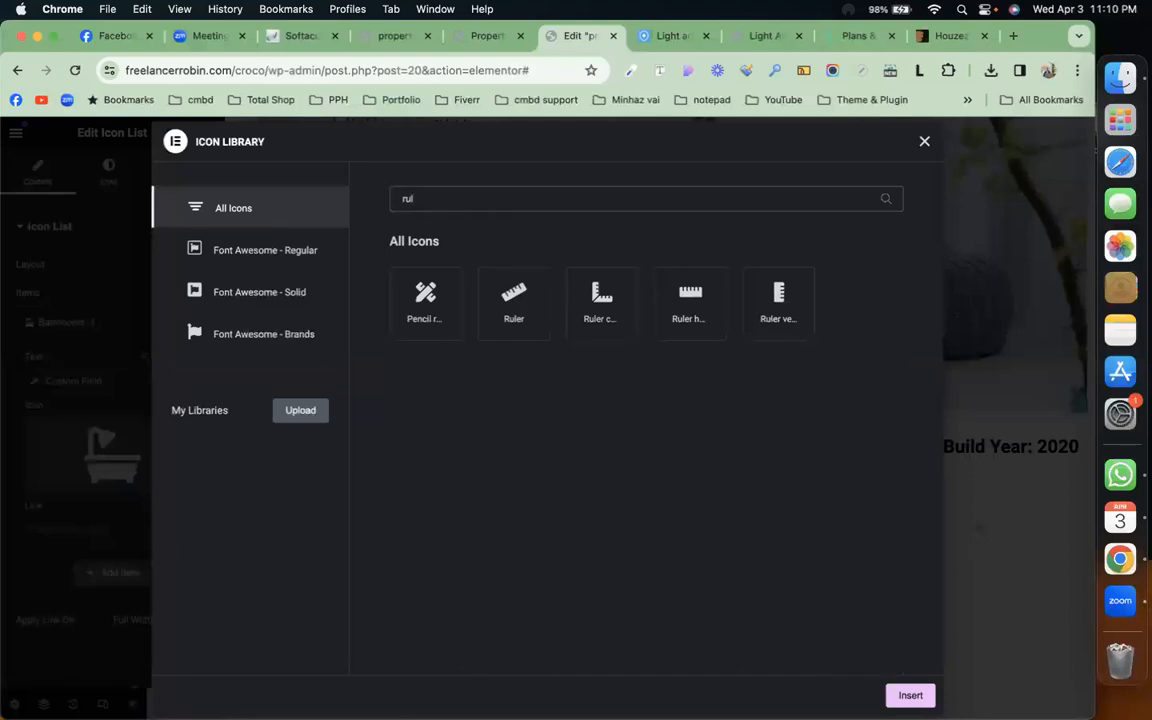
{"action": "left_click", "coordinate": [609, 305]}
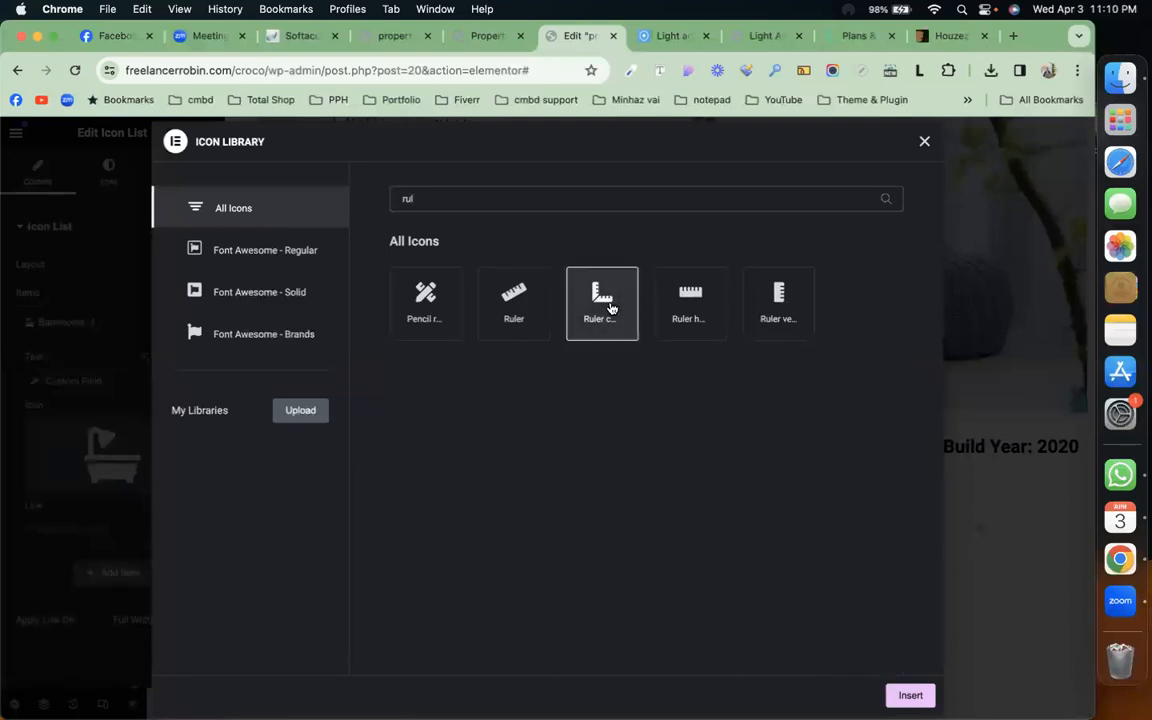
{"action": "left_click", "coordinate": [910, 698]}
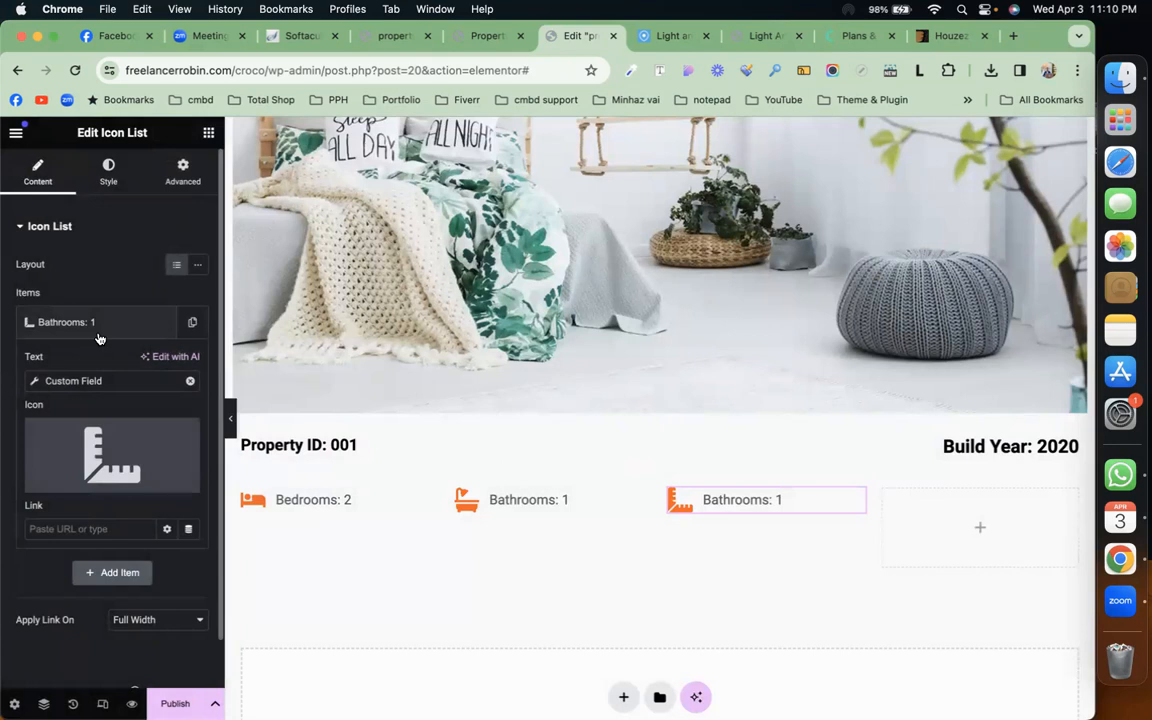
Bind the third column's list item to the custom field Area Size, with "Area Size:" before the value and " Sq Ft" after it.
{"action": "left_click", "coordinate": [96, 380]}
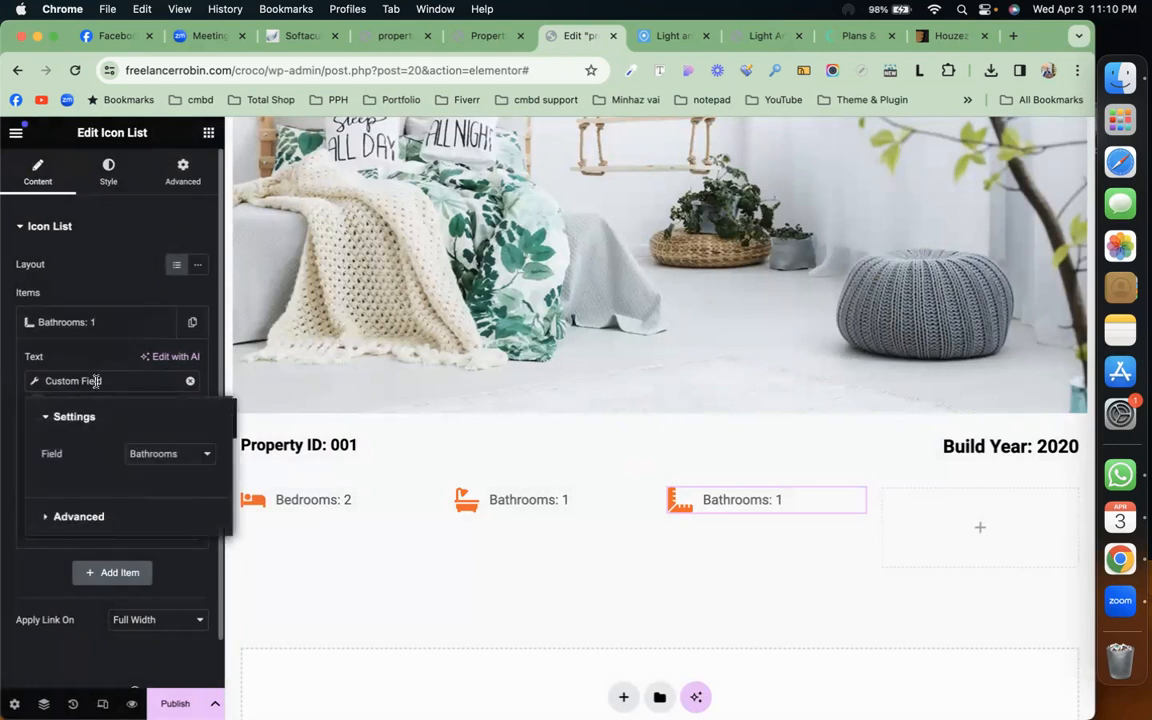
{"action": "left_click", "coordinate": [147, 457]}
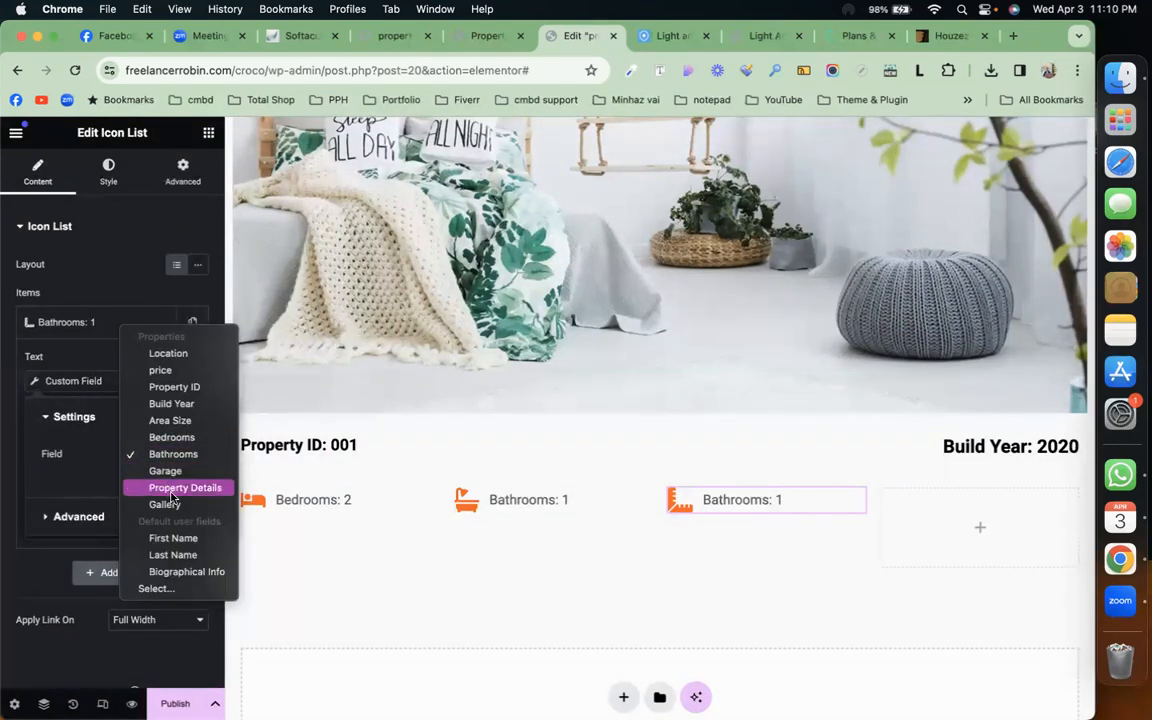
{"action": "left_click", "coordinate": [194, 421]}
{"action": "left_click", "coordinate": [110, 520]}
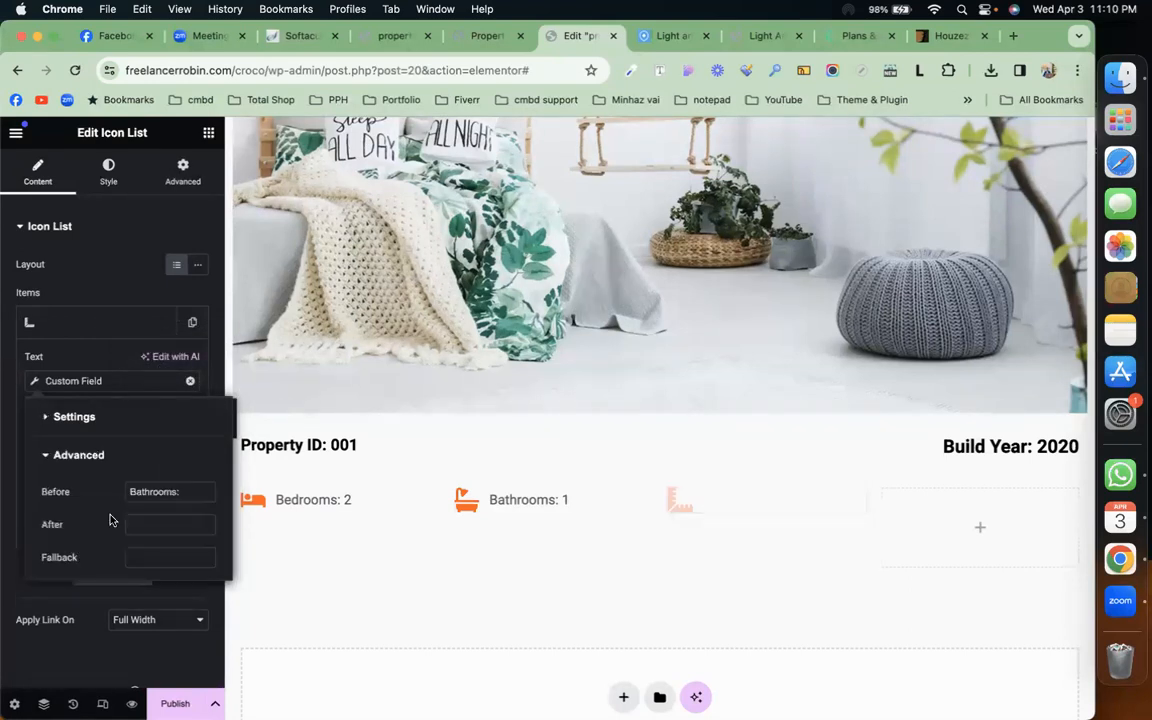
{"action": "double_click", "coordinate": [152, 492]}
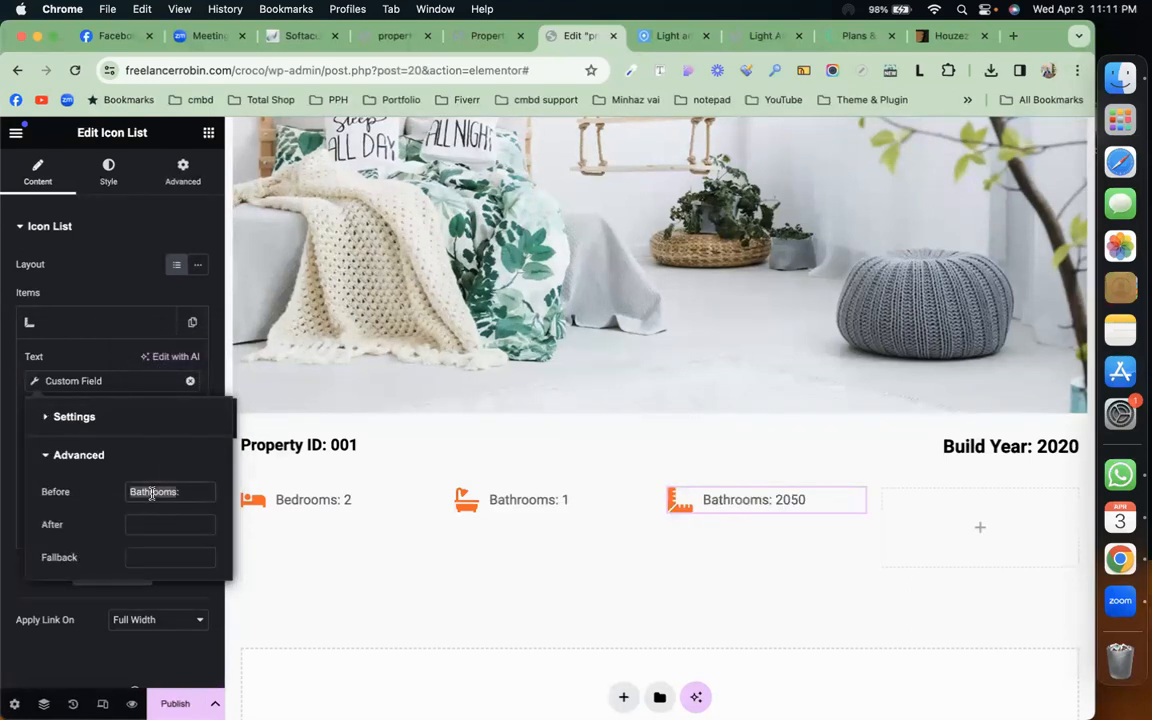
{"action": "type", "text": "Area Size:"}
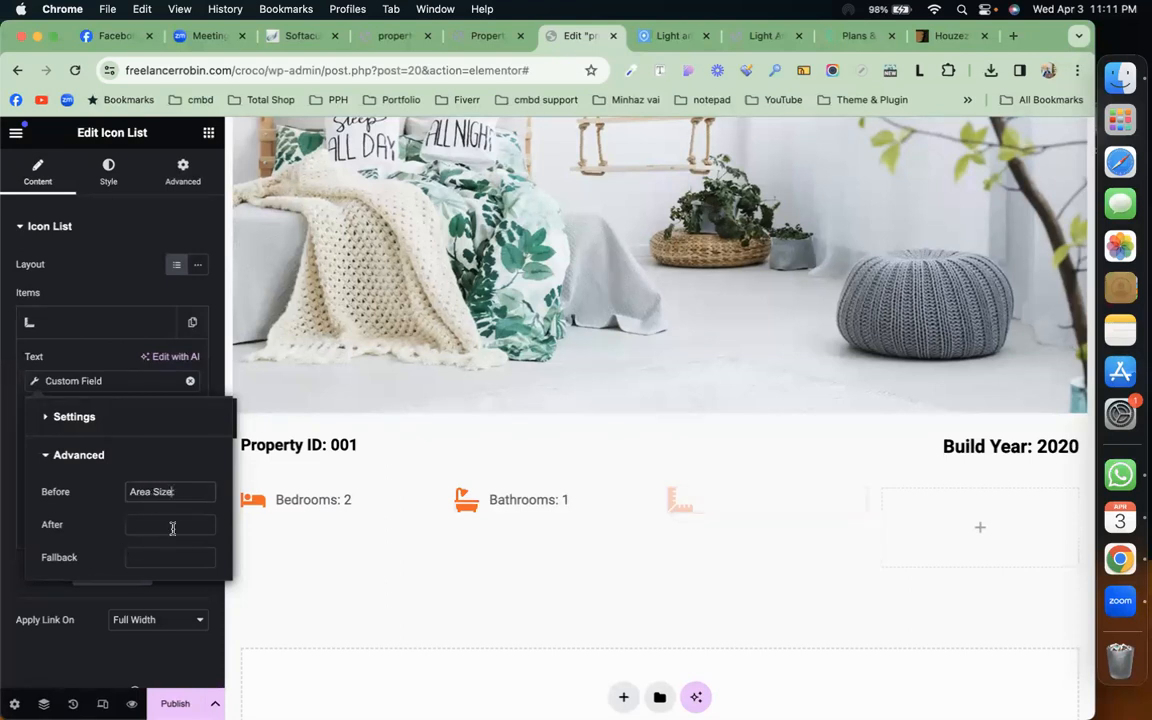
{"action": "type", "text": "Sq Ft"}
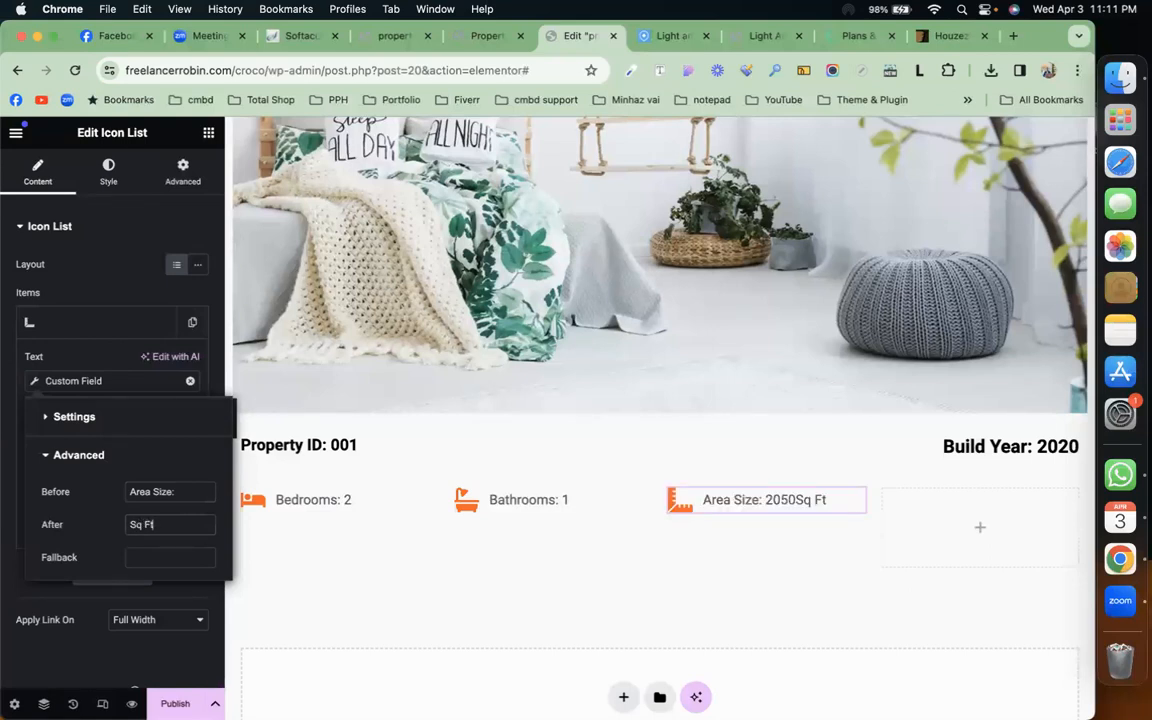
{"action": "left_click", "coordinate": [131, 522]}
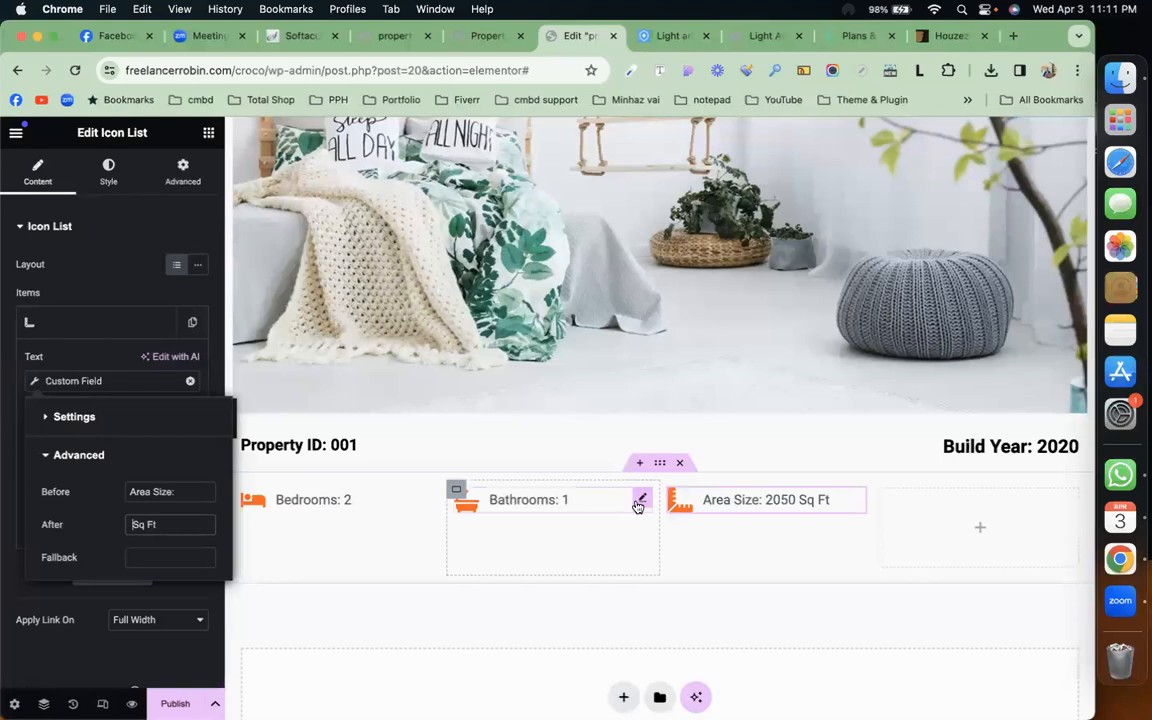
Paste the copied Bathrooms icon list into the empty fourth column and change its item's icon to Parking.
{"action": "right_click", "coordinate": [942, 509]}
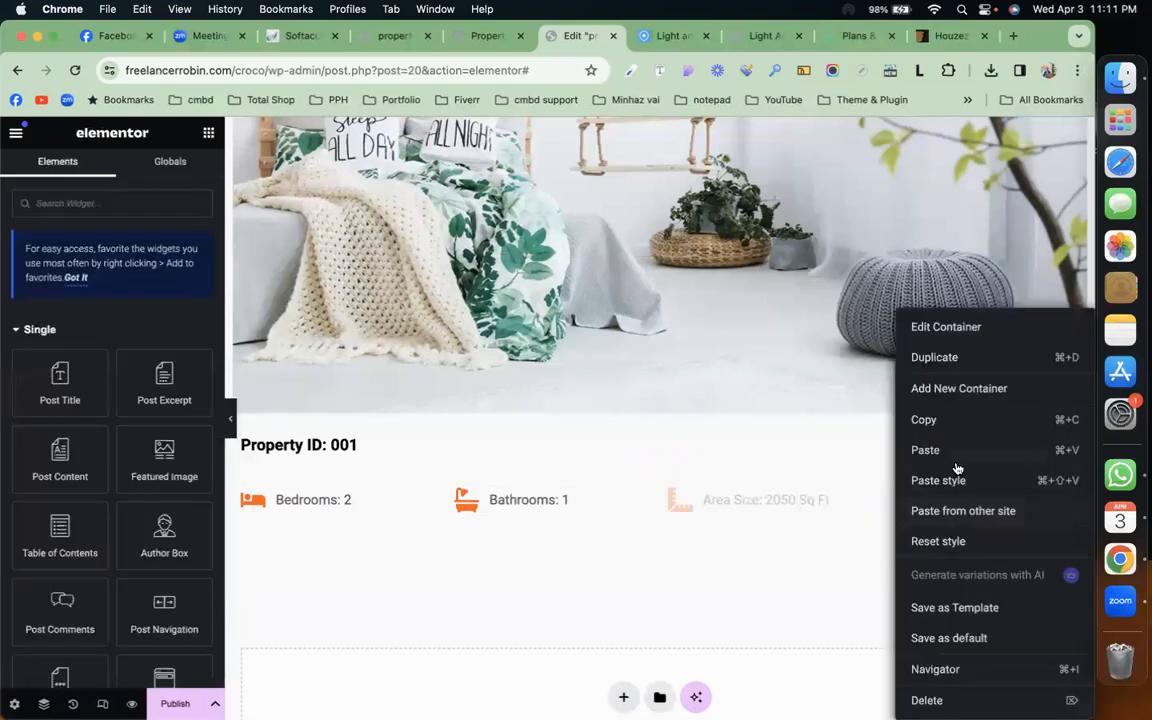
{"action": "left_click", "coordinate": [958, 463]}
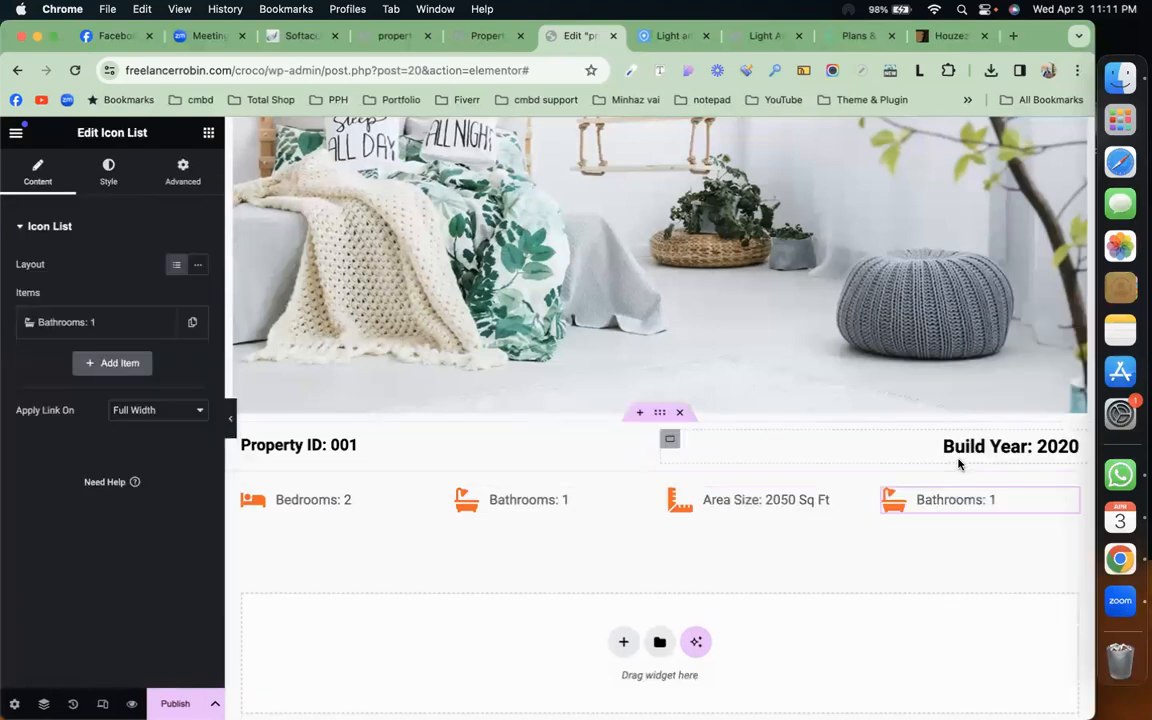
{"action": "left_click", "coordinate": [93, 325]}
{"action": "left_click", "coordinate": [69, 479]}
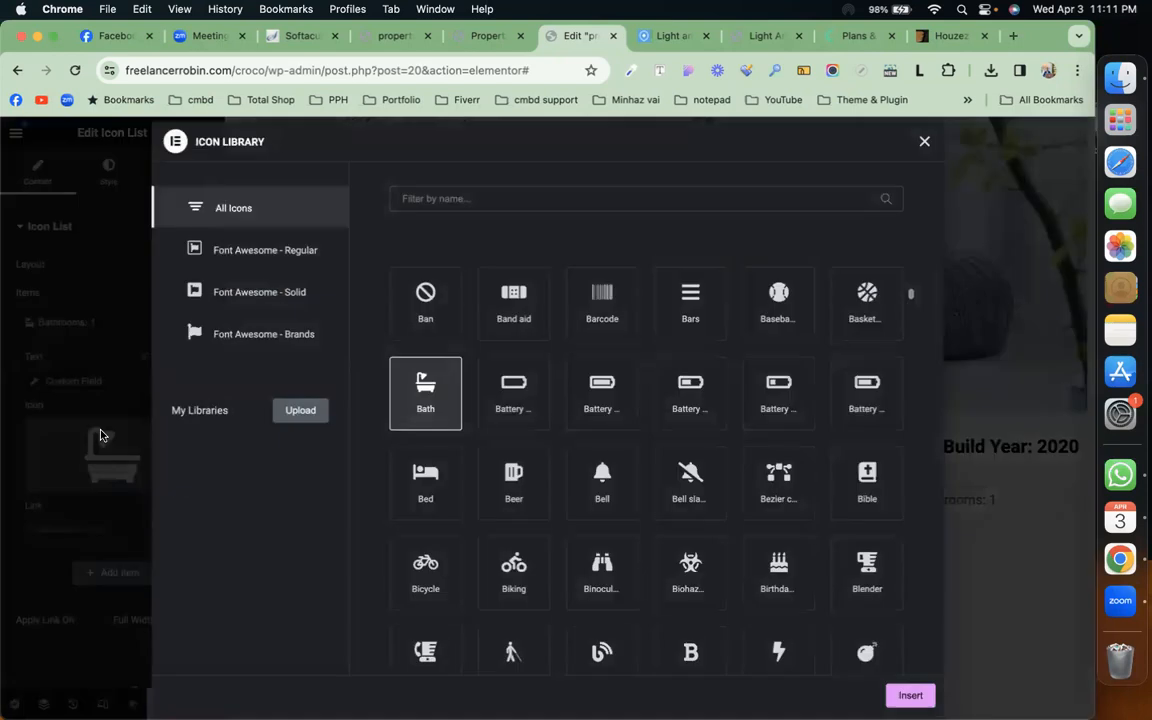
{"action": "left_click", "coordinate": [446, 199]}
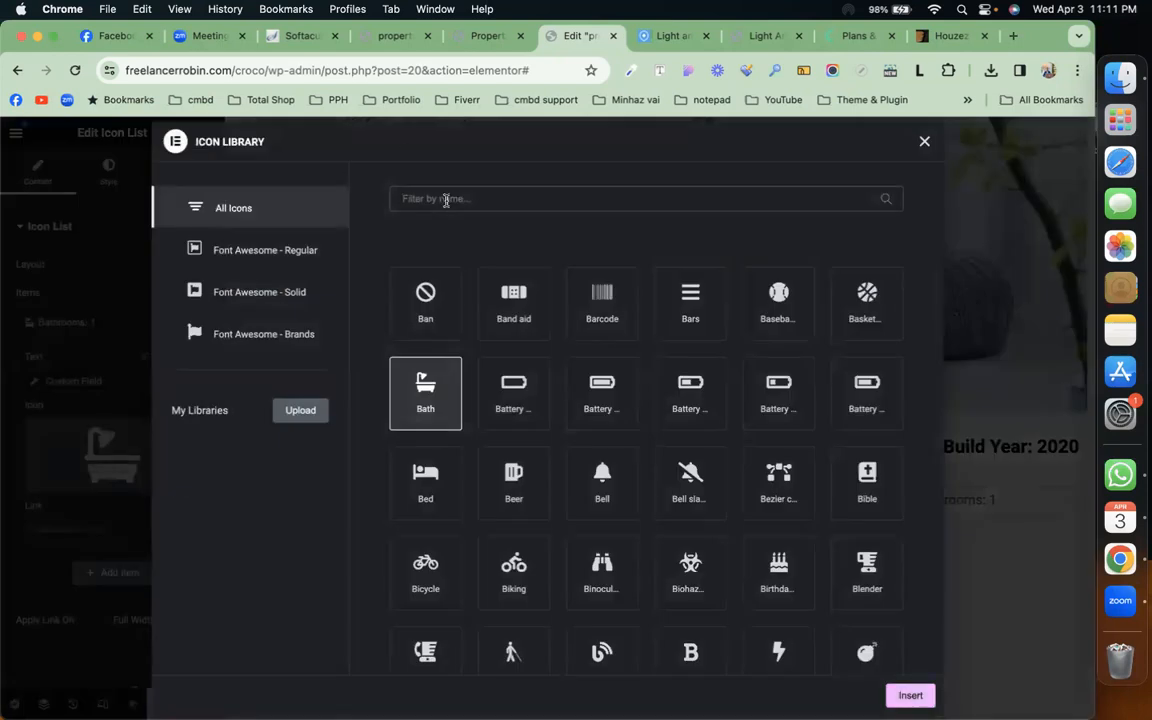
{"action": "type", "text": "car"}
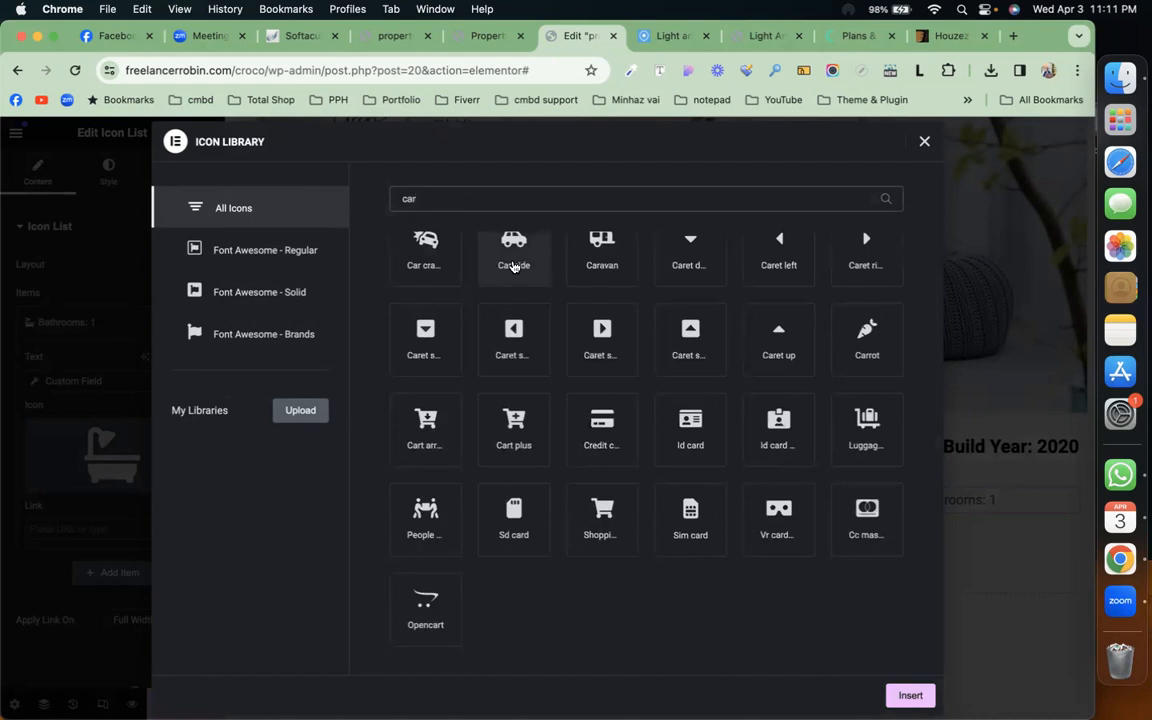
{"action": "key", "text": "super+a"}
{"action": "type", "text": "gar"}
{"action": "key", "text": "BackSpace"}
{"action": "key", "text": "BackSpace"}
{"action": "key", "text": "BackSpace"}
{"action": "type", "text": "park"}
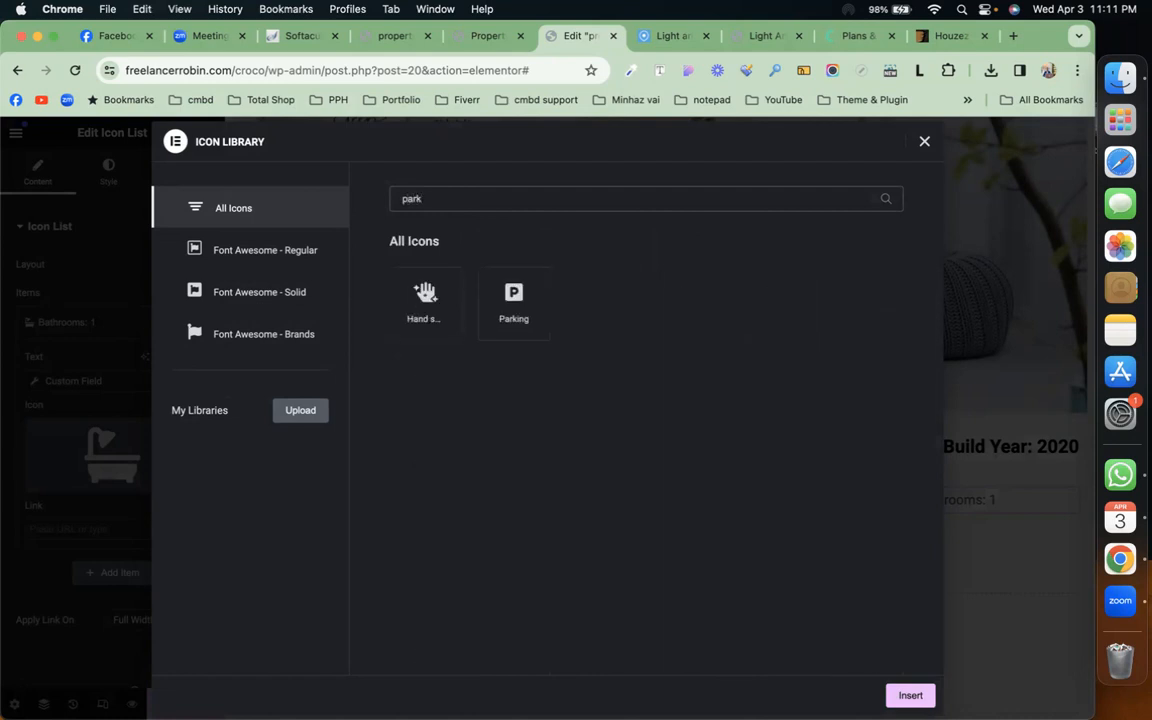
{"action": "left_click", "coordinate": [528, 320]}
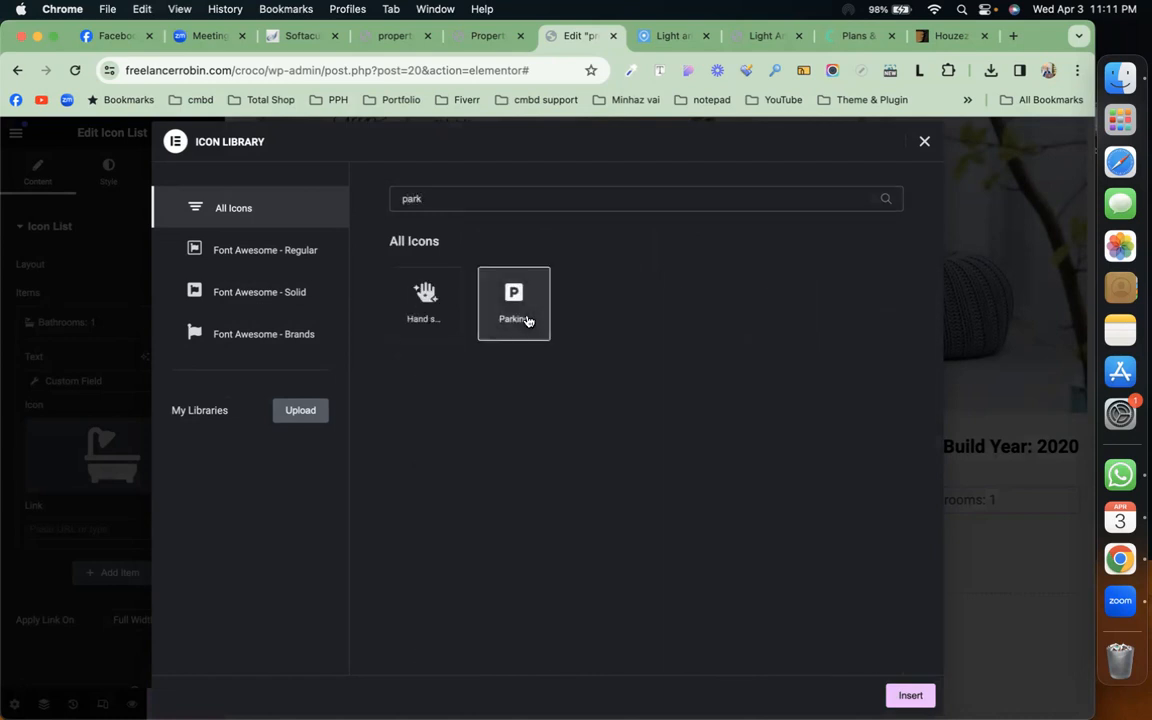
{"action": "left_click", "coordinate": [910, 695]}
Bind the fourth column's list item text to the custom field Garage, with "garage:" as the text before the value.
{"action": "left_click", "coordinate": [125, 320]}
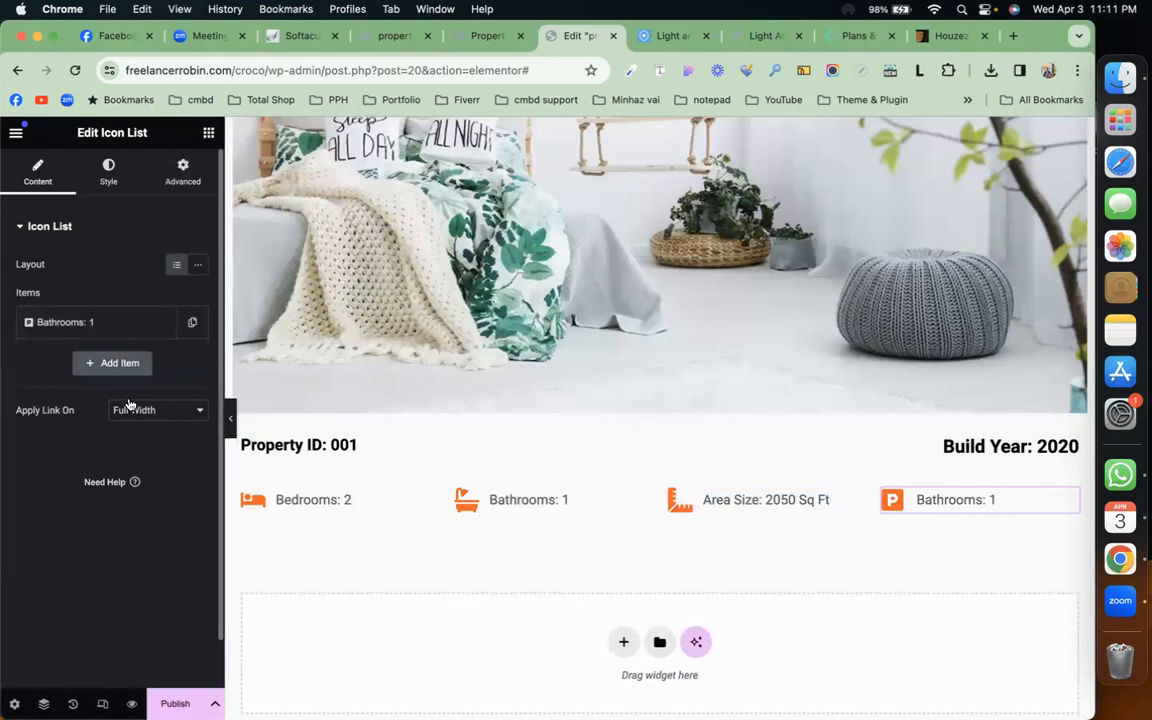
{"action": "left_click", "coordinate": [122, 322]}
{"action": "left_click", "coordinate": [113, 380]}
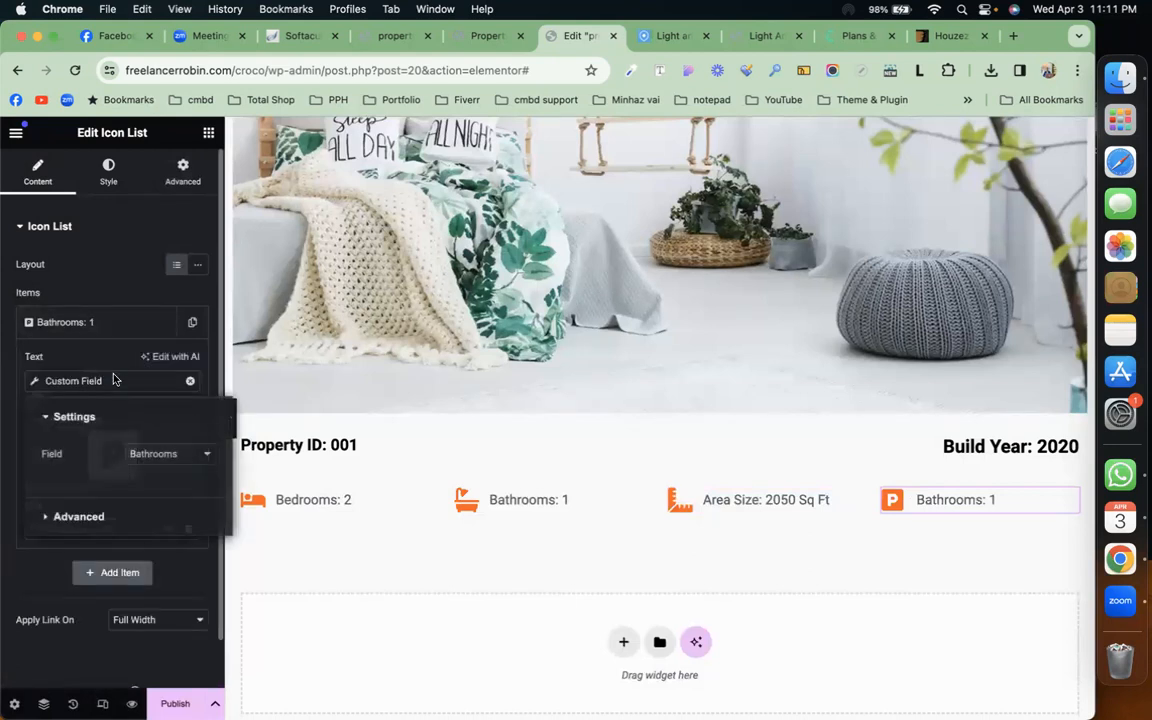
{"action": "left_click", "coordinate": [138, 458]}
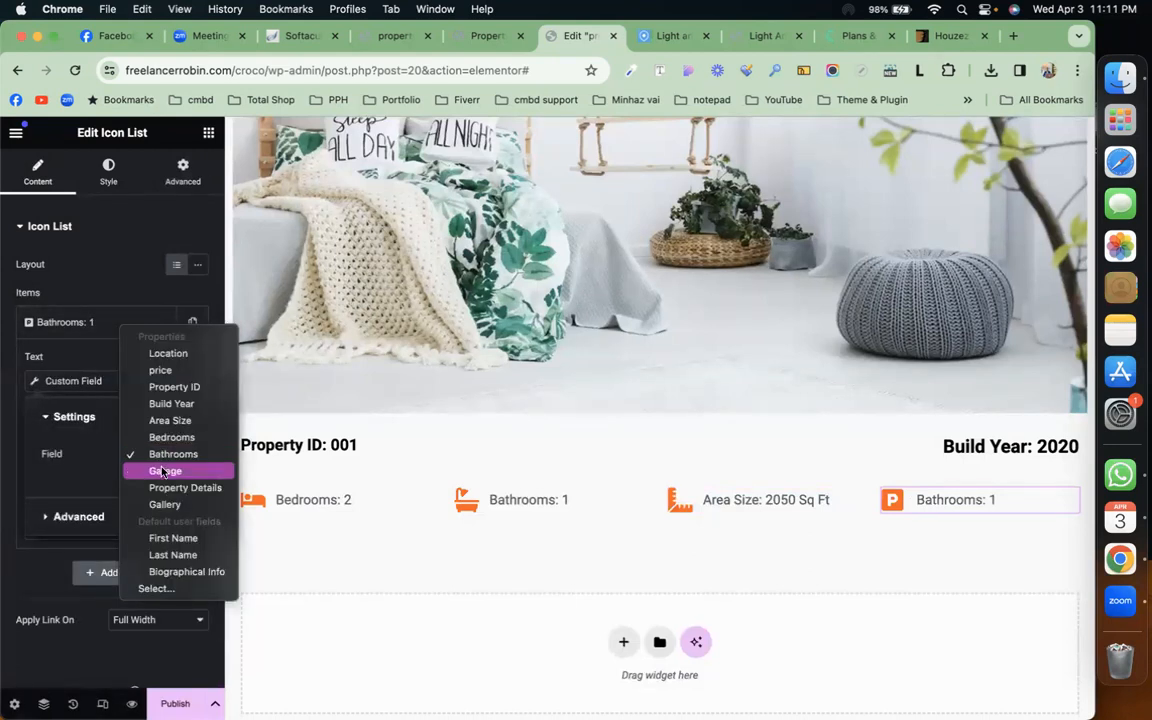
{"action": "left_click", "coordinate": [162, 470]}
{"action": "left_click", "coordinate": [114, 381]}
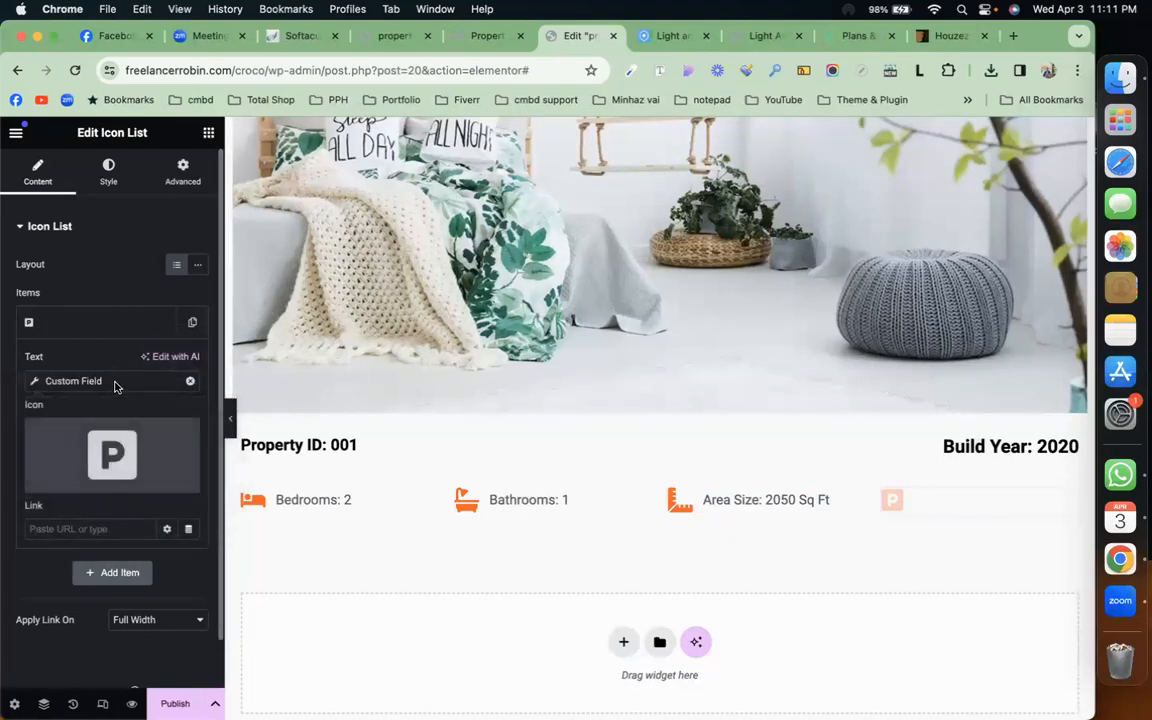
{"action": "left_click", "coordinate": [114, 383]}
{"action": "left_click", "coordinate": [82, 516]}
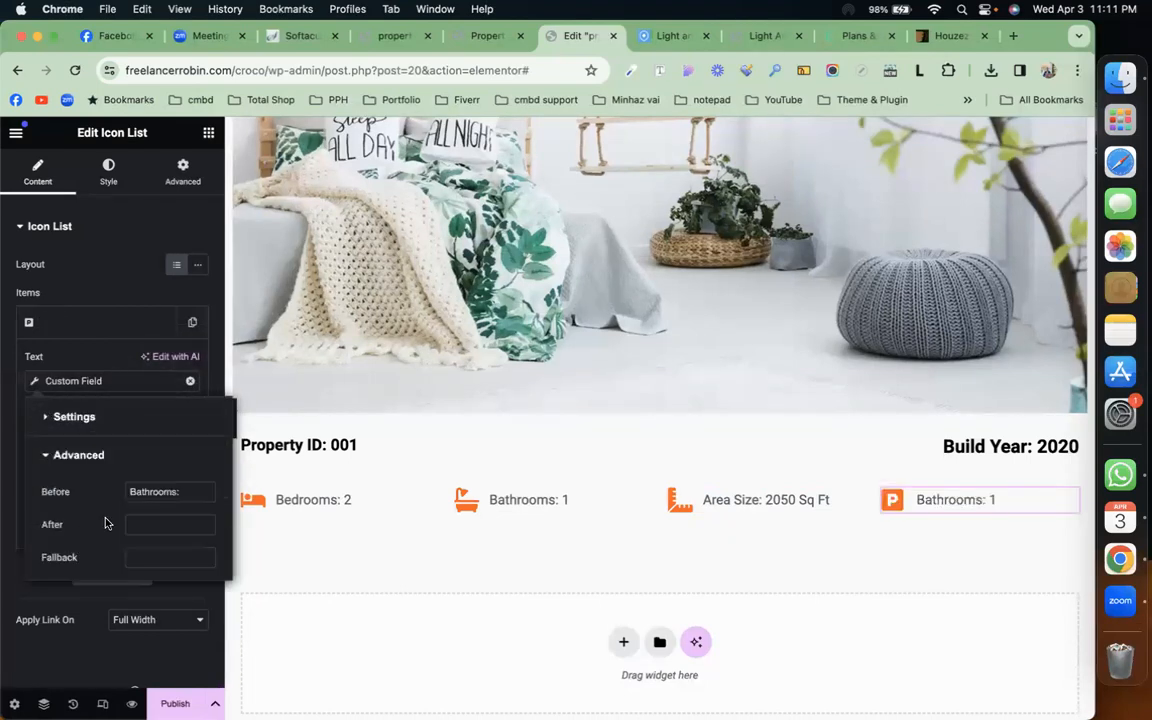
{"action": "triple_click", "coordinate": [152, 494]}
{"action": "type", "text": "garage:"}
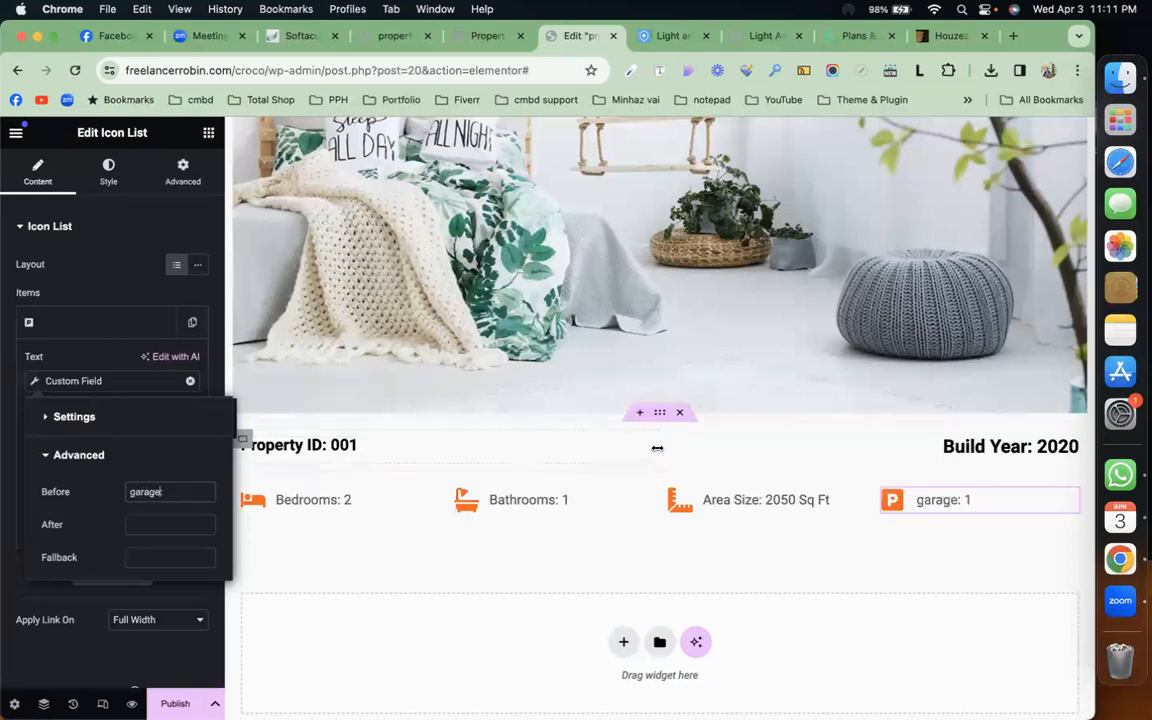
Give the four-column overview container a classic background in slightly transparent light grey, #E2E2E2F0.
{"action": "left_click", "coordinate": [494, 475]}
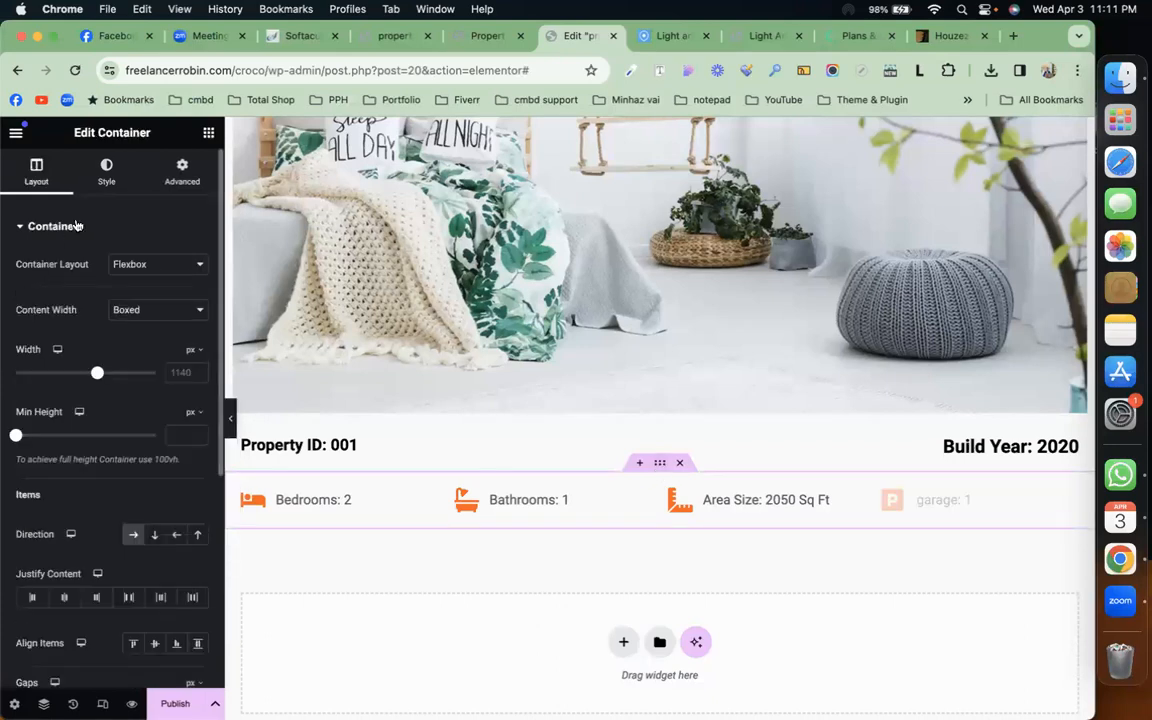
{"action": "left_click", "coordinate": [106, 170]}
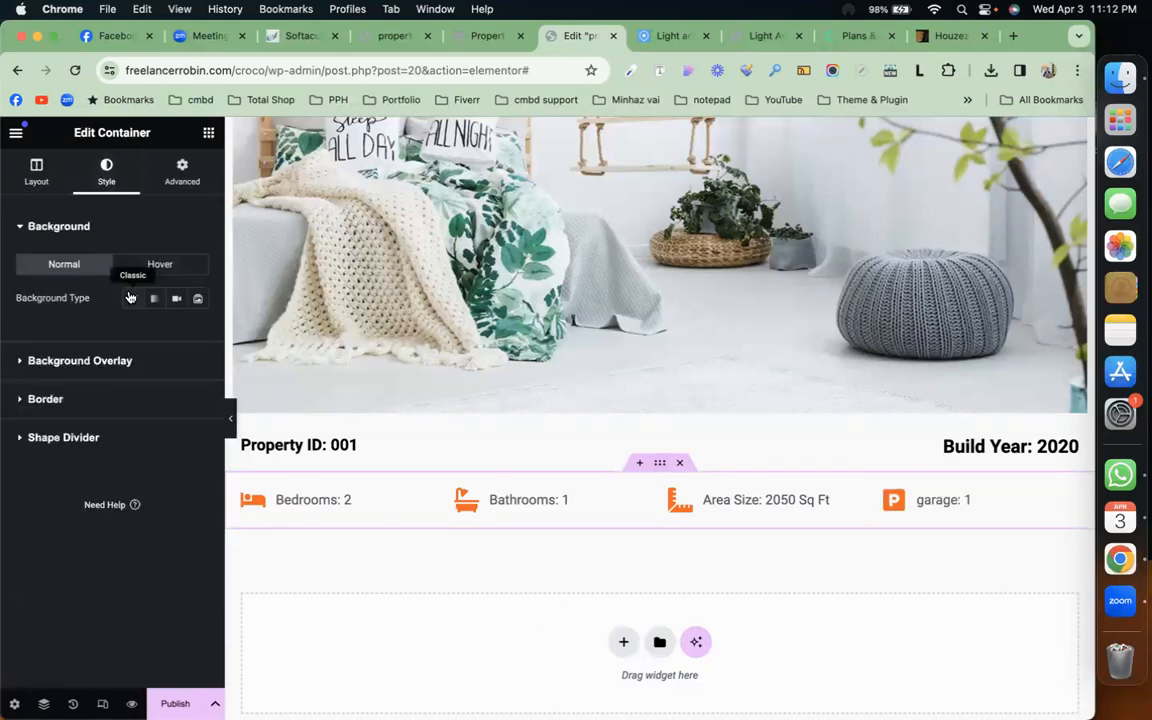
{"action": "left_click", "coordinate": [133, 298]}
{"action": "left_click", "coordinate": [195, 330]}
{"action": "left_click_drag", "start_coordinate": [123, 406], "coordinate": [105, 410]}
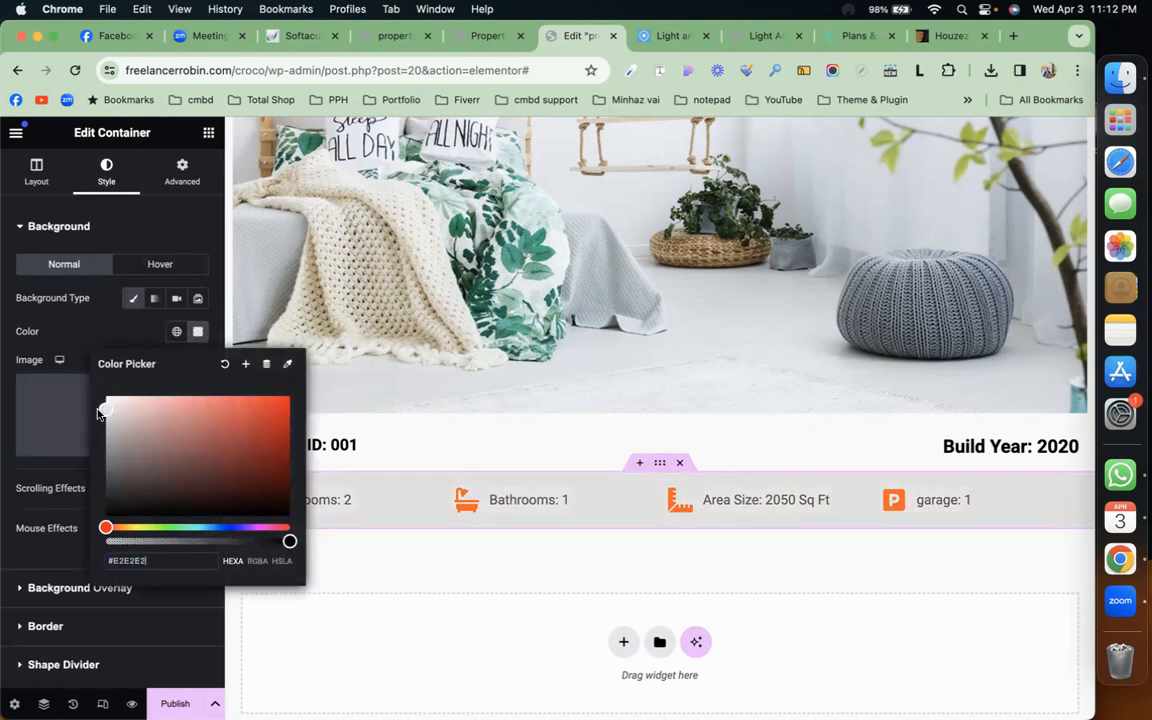
{"action": "left_click_drag", "start_coordinate": [289, 541], "coordinate": [278, 542]}
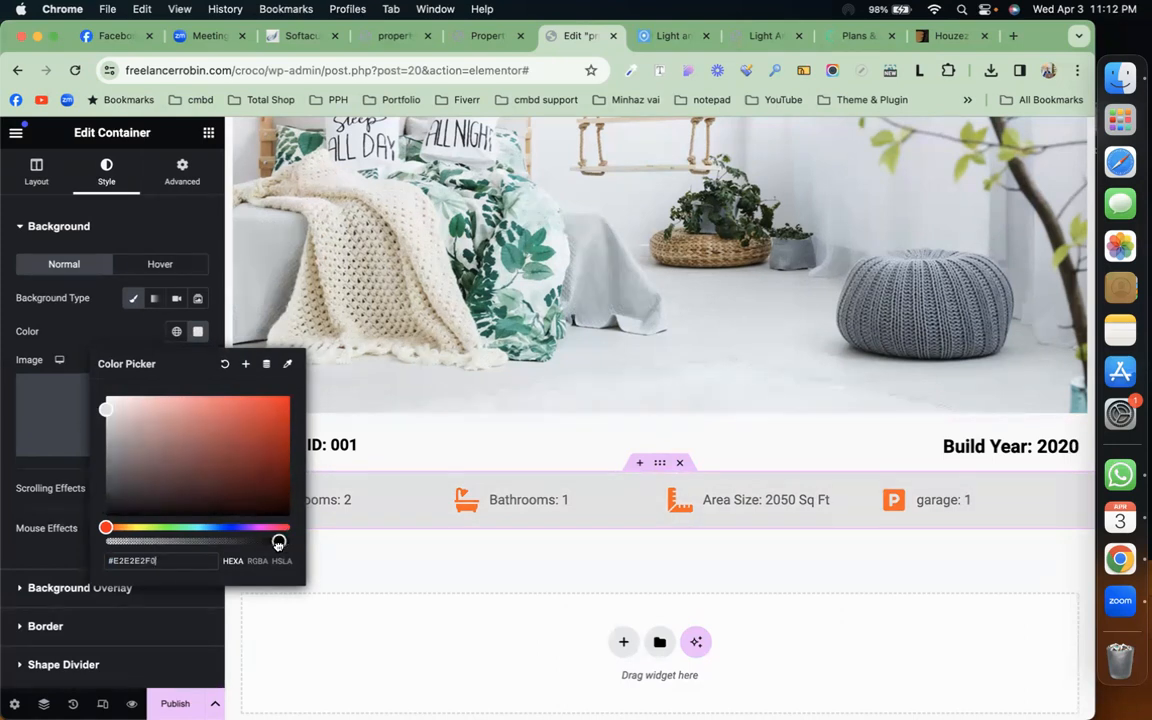
{"action": "left_click", "coordinate": [523, 586]}
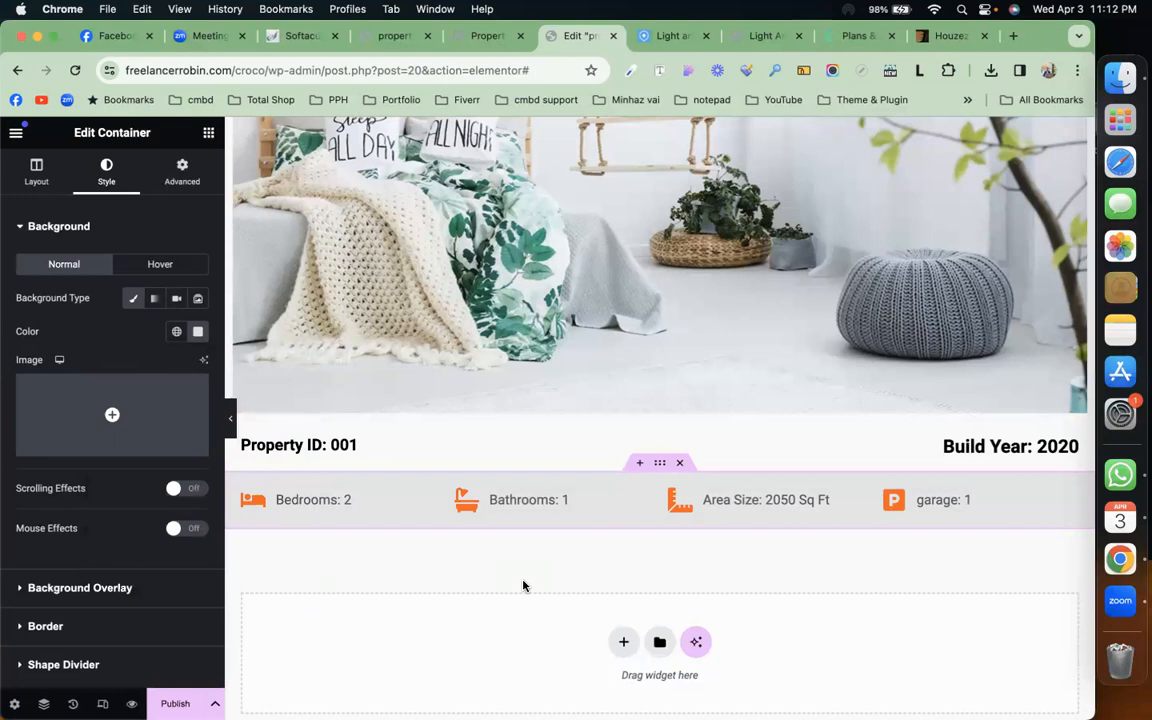
Add a single-column flexbox container below the overview row and place a Heading widget in it.
{"action": "left_click", "coordinate": [623, 644]}
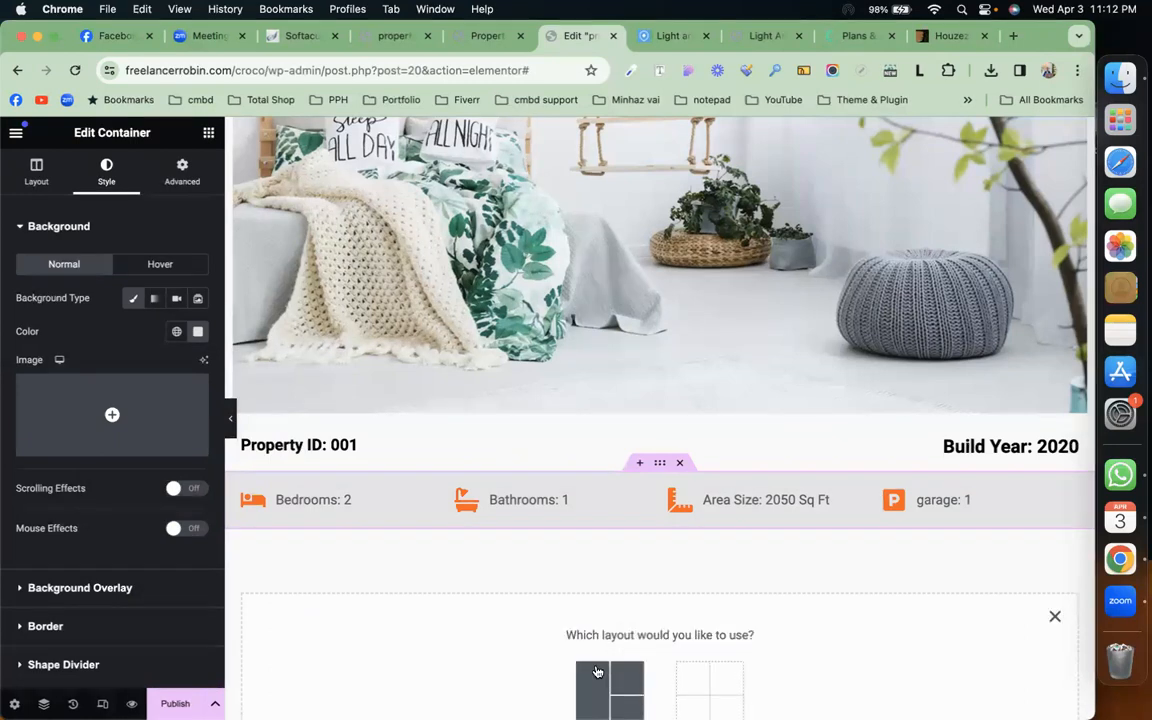
{"action": "left_click", "coordinate": [597, 671]}
{"action": "left_click", "coordinate": [418, 664]}
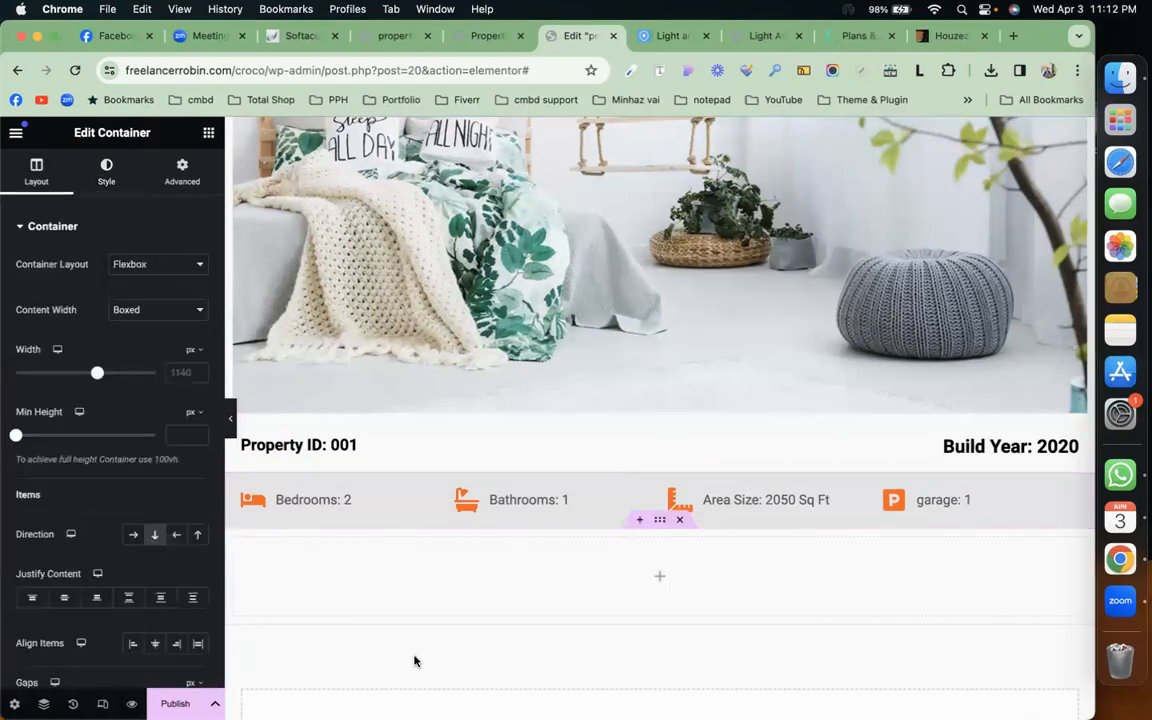
{"action": "left_click", "coordinate": [208, 133]}
{"action": "scroll", "coordinate": [108, 500], "scroll_direction": "down", "scroll_amount": 5}
{"action": "left_click_drag", "start_coordinate": [67, 483], "coordinate": [501, 565]}
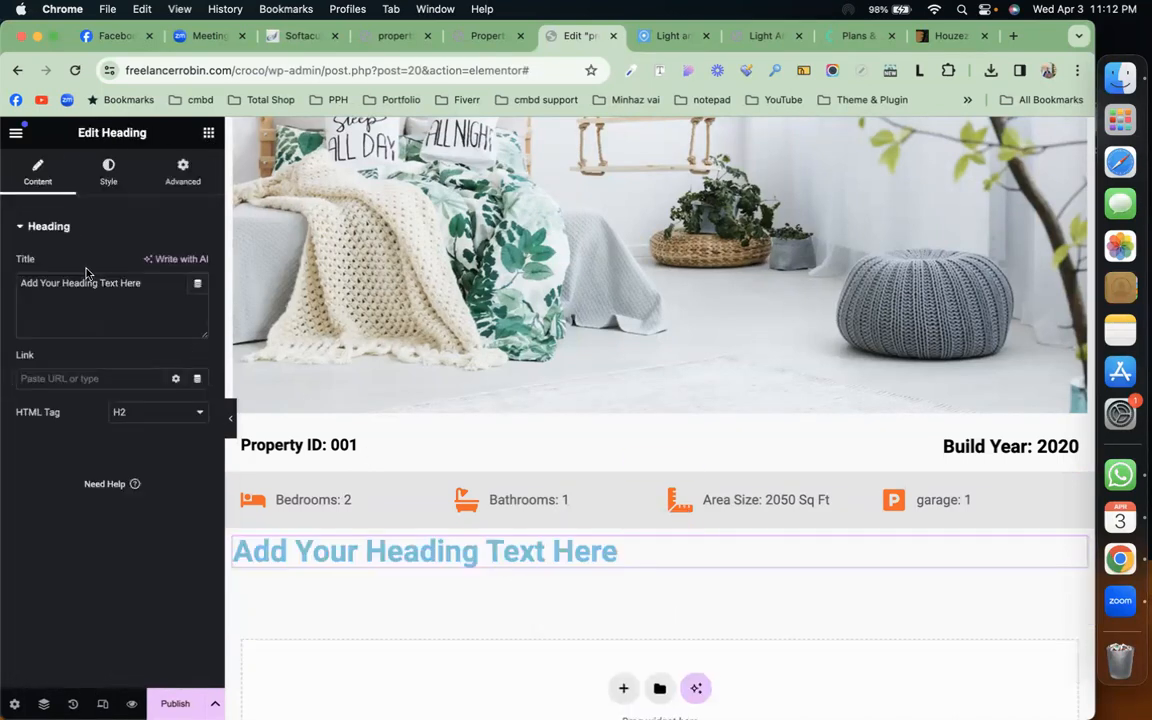
Bind the new heading's title to the JetEngine custom field Property Details.
{"action": "left_click", "coordinate": [197, 284]}
{"action": "scroll", "coordinate": [93, 440], "scroll_direction": "down", "scroll_amount": 5}
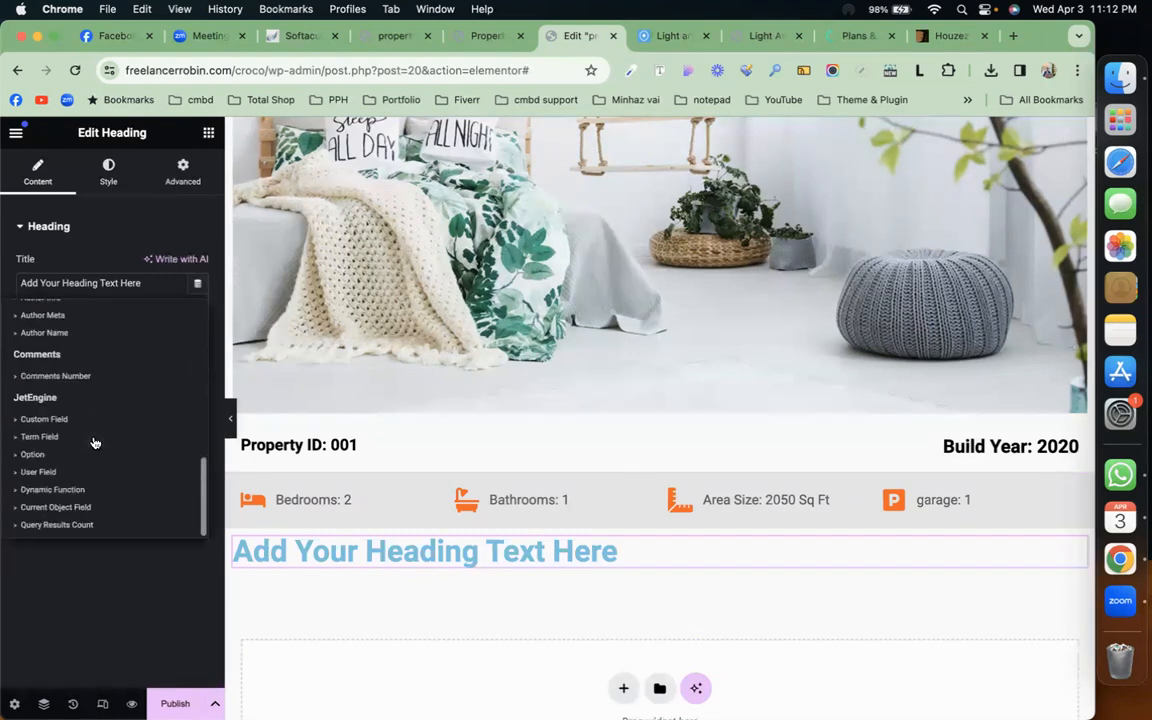
{"action": "left_click", "coordinate": [112, 420]}
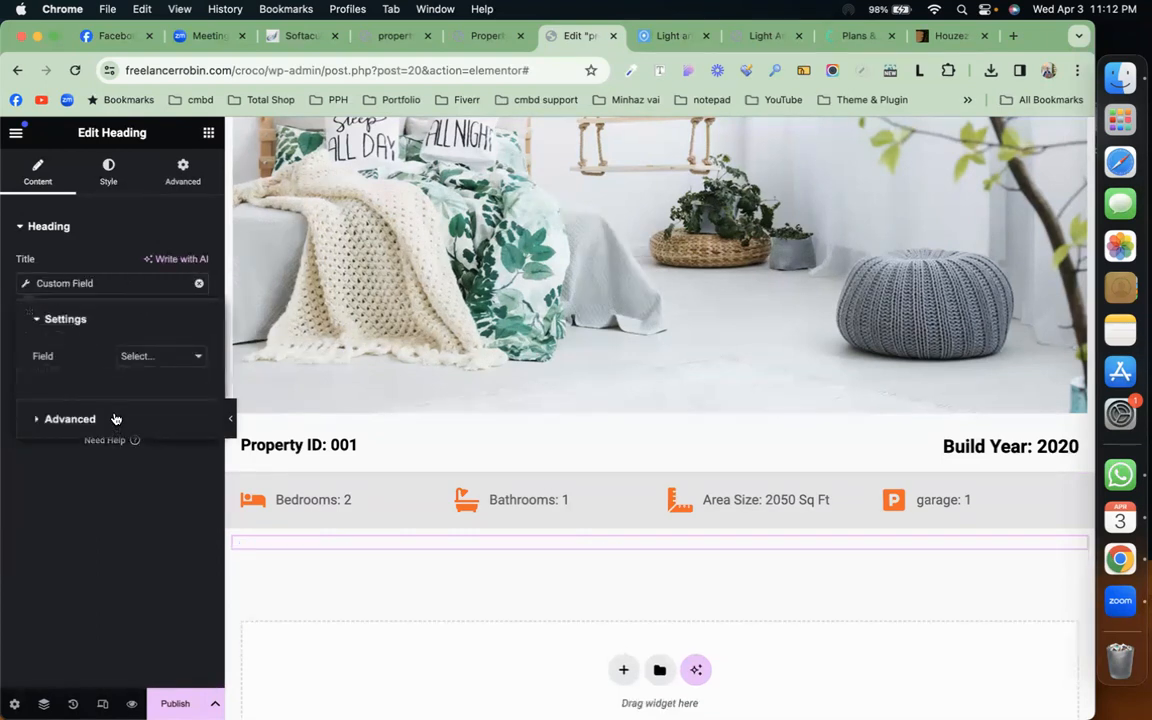
{"action": "left_click", "coordinate": [153, 358]}
{"action": "left_click", "coordinate": [173, 258]}
{"action": "left_click", "coordinate": [89, 418]}
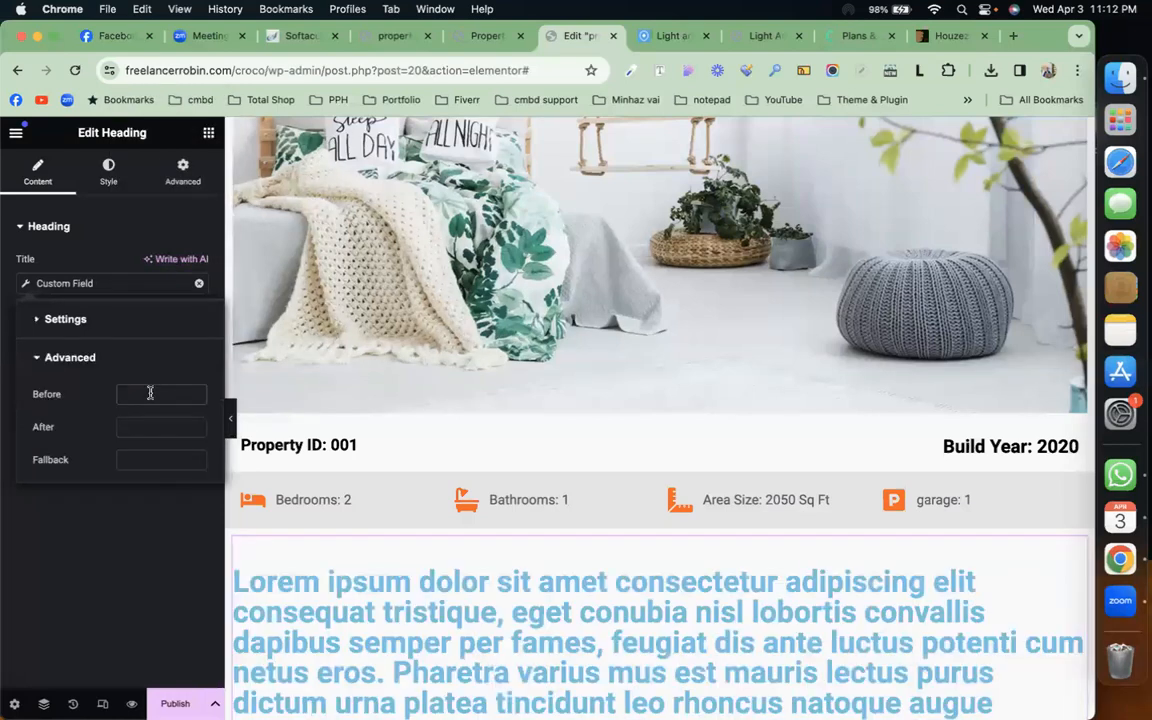
Set the Property Details heading's text color to black, #000000.
{"action": "left_click", "coordinate": [110, 160]}
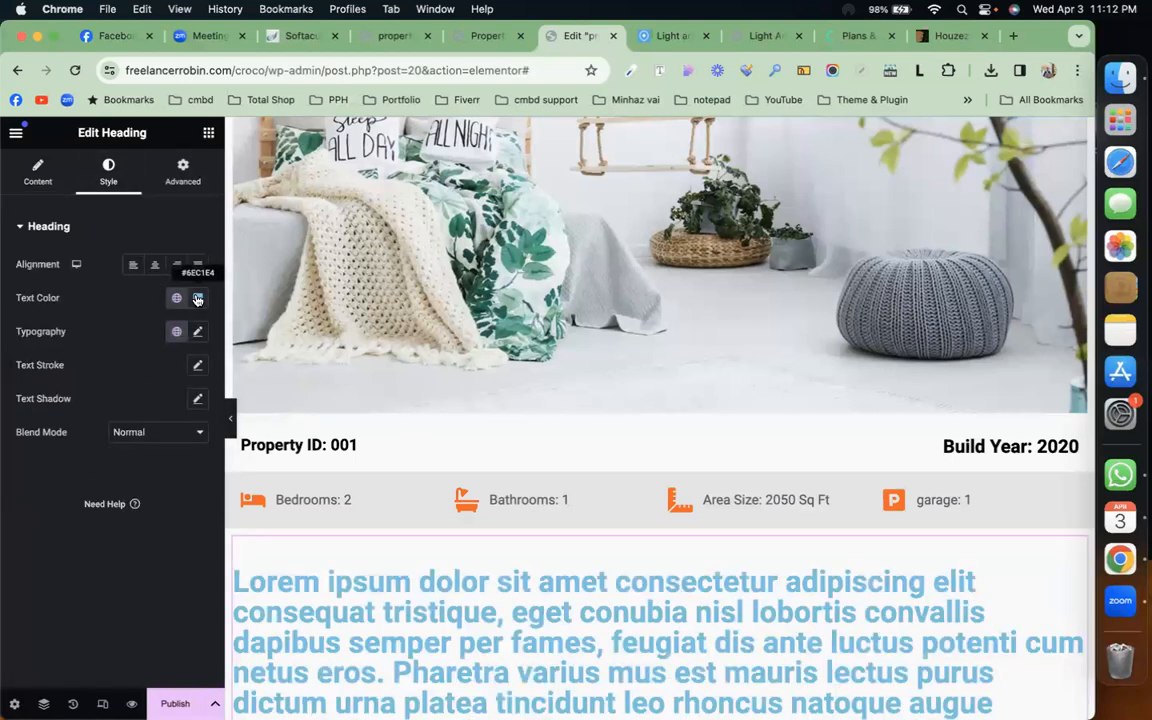
{"action": "left_click", "coordinate": [197, 297]}
{"action": "left_click", "coordinate": [123, 456]}
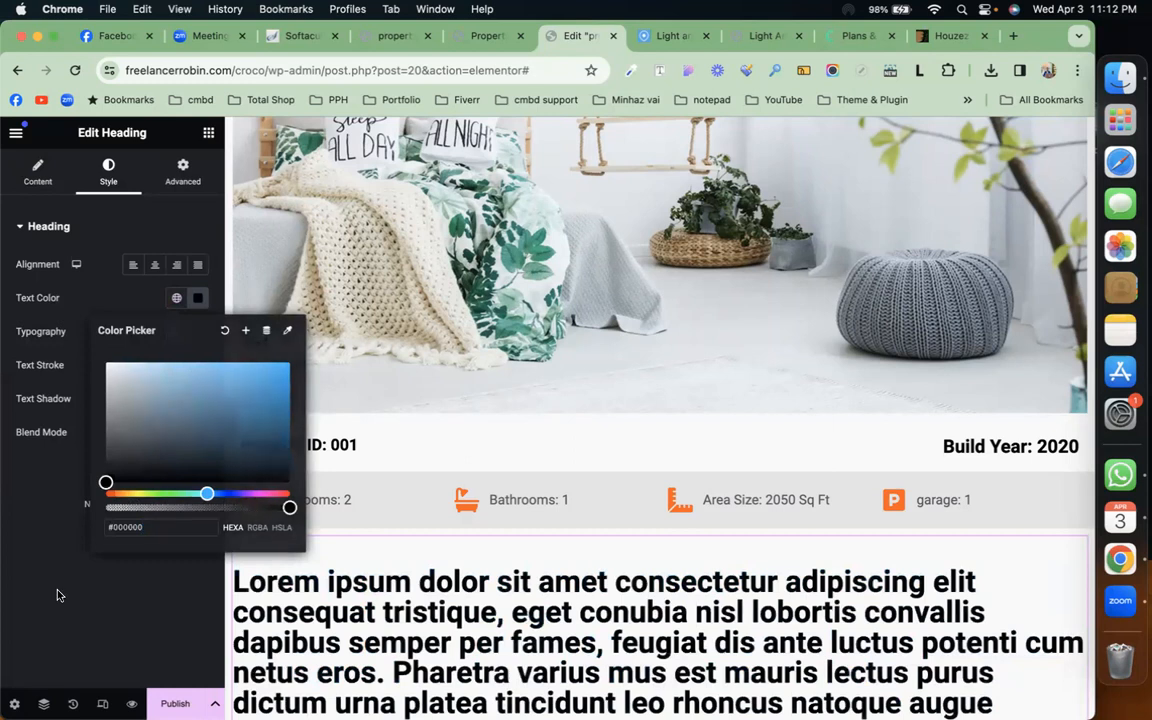
{"action": "left_click", "coordinate": [51, 530]}
Set the Property Details heading's typography to size 25 px, weight 500 (Medium) and line height 41 px.
{"action": "left_click", "coordinate": [199, 334]}
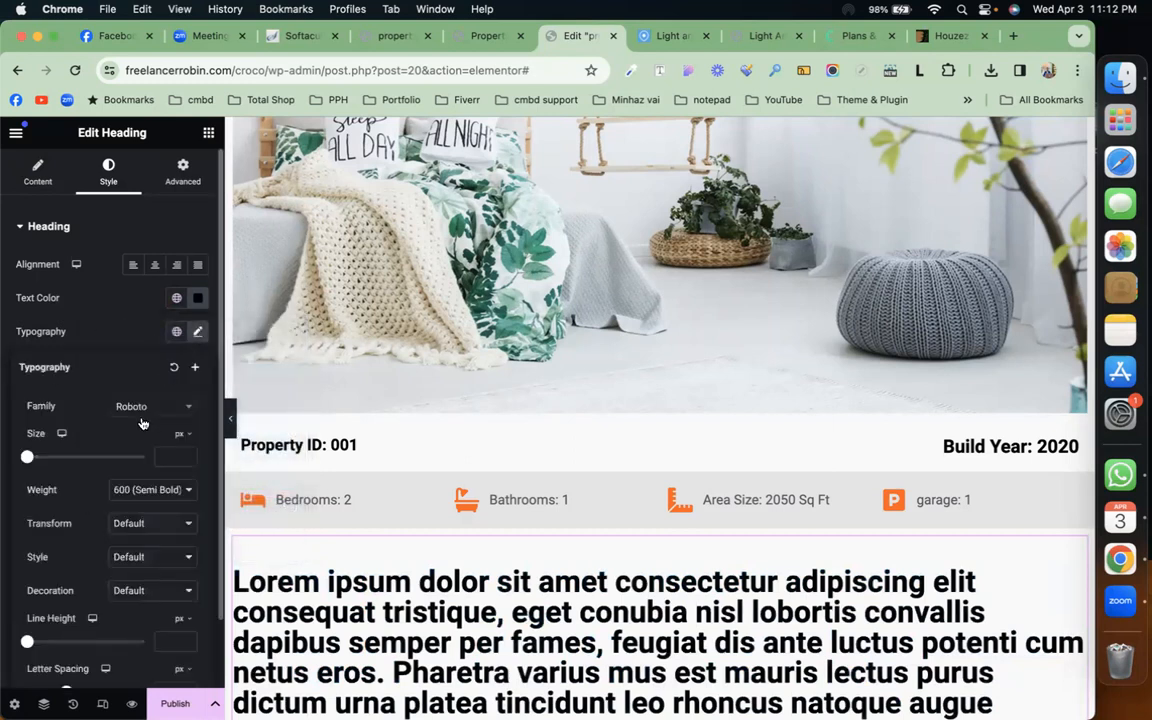
{"action": "left_click_drag", "start_coordinate": [31, 460], "coordinate": [45, 462]}
{"action": "scroll", "coordinate": [45, 460], "scroll_direction": "down", "scroll_amount": 3}
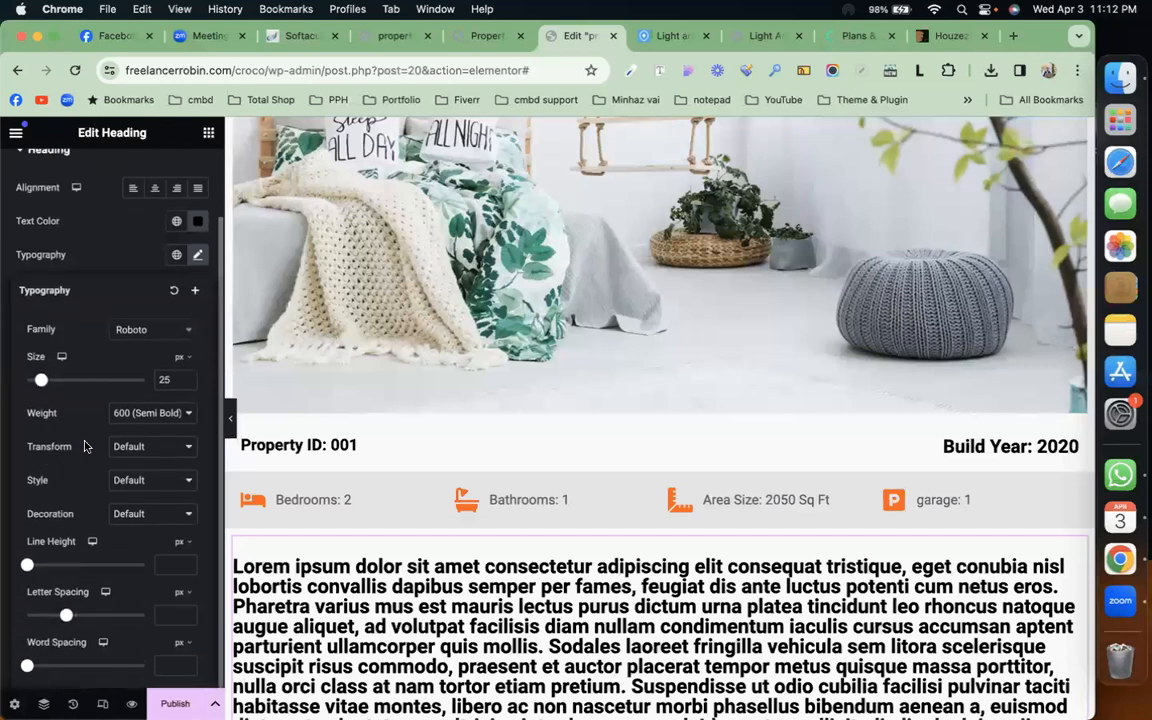
{"action": "left_click", "coordinate": [132, 418]}
{"action": "left_click", "coordinate": [141, 393]}
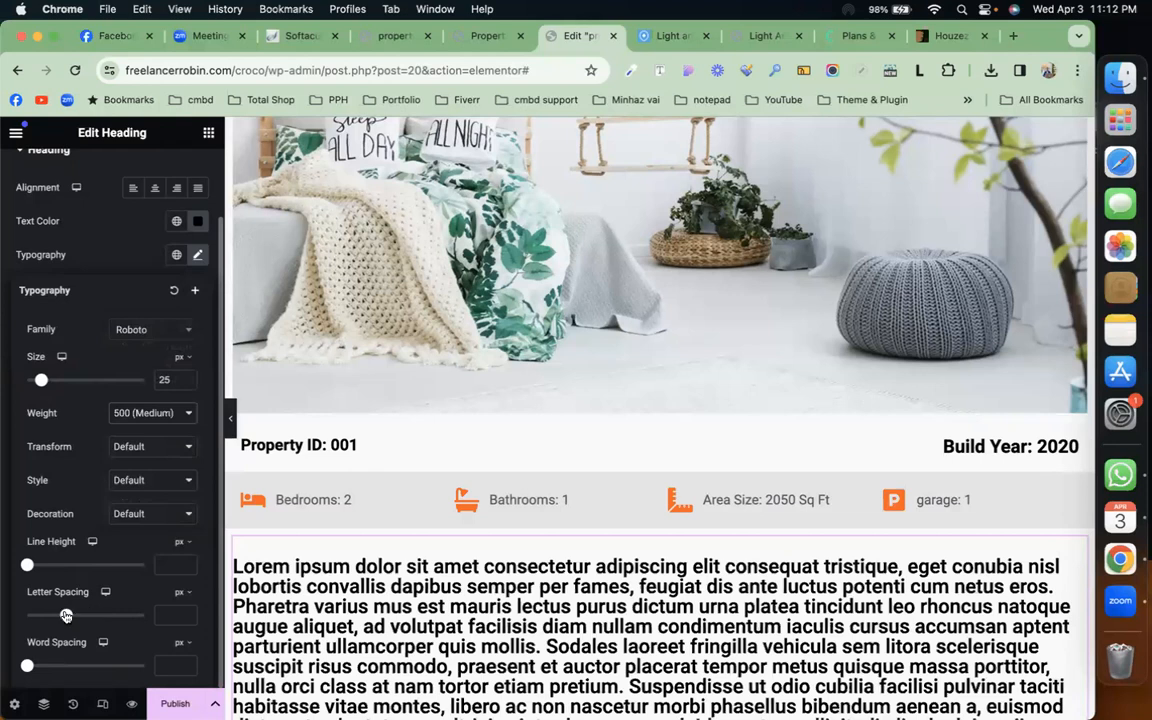
{"action": "left_click_drag", "start_coordinate": [30, 566], "coordinate": [75, 566]}
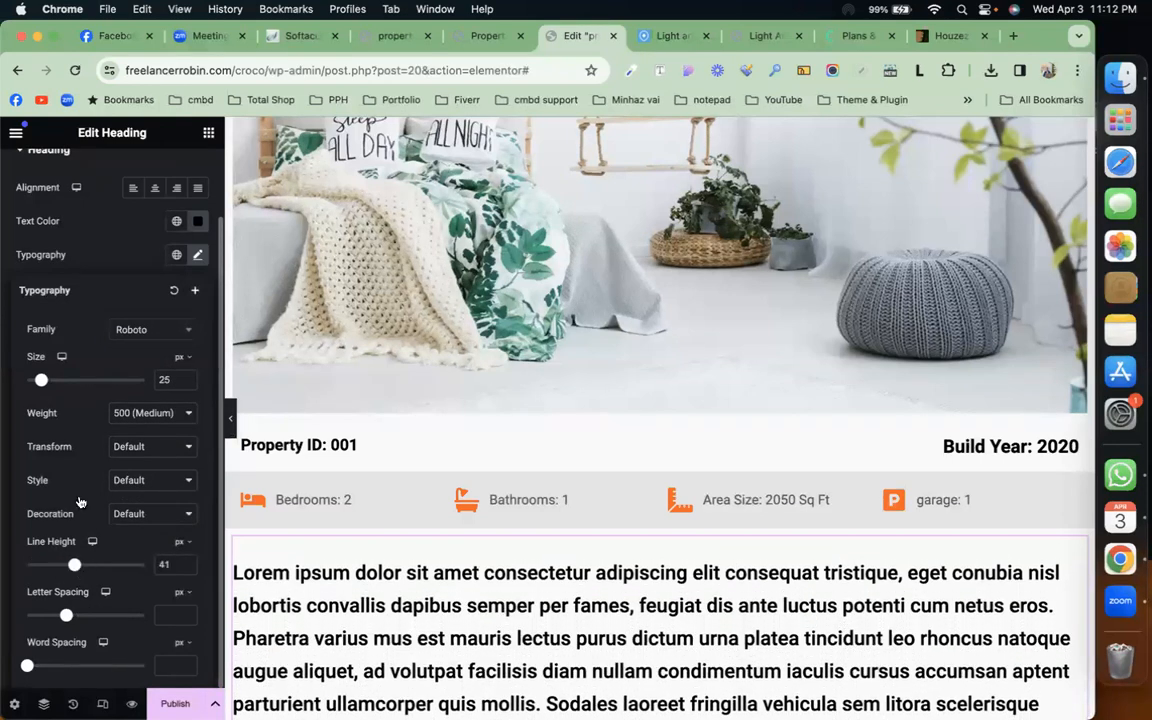
{"action": "left_click", "coordinate": [110, 268]}
{"action": "scroll", "coordinate": [103, 245], "scroll_direction": "up", "scroll_amount": 2}
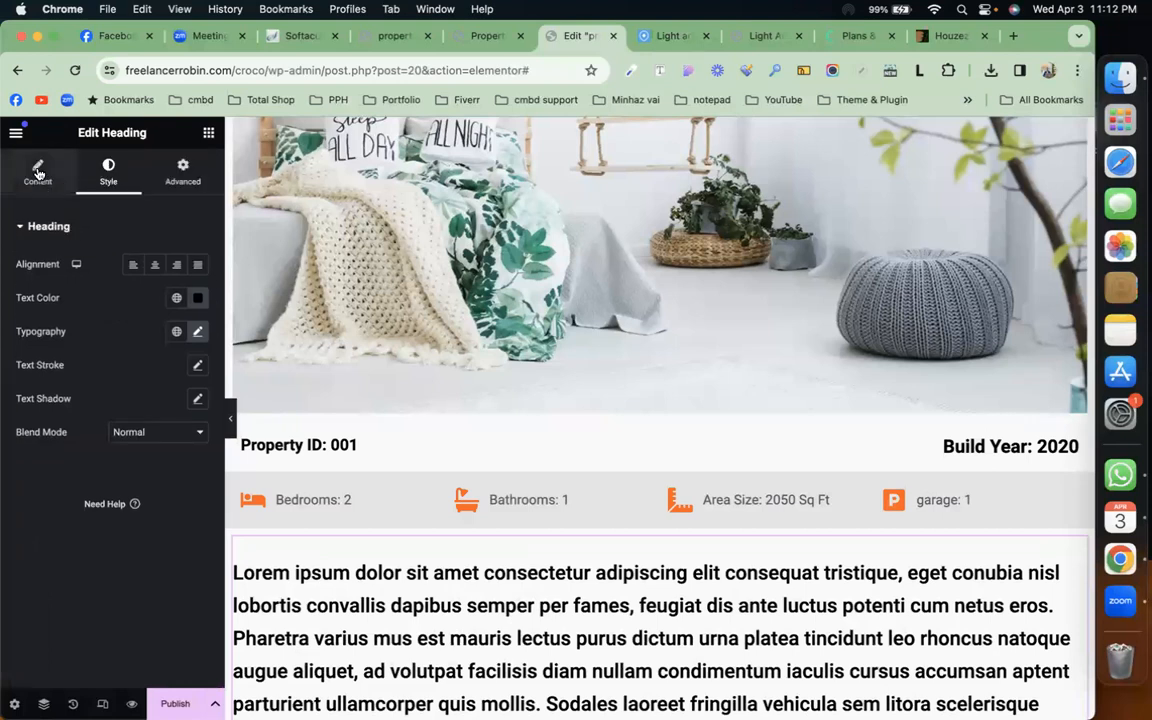
Add "property Details" as the text before the heading's custom field value.
{"action": "left_click", "coordinate": [37, 165]}
{"action": "left_click", "coordinate": [74, 283]}
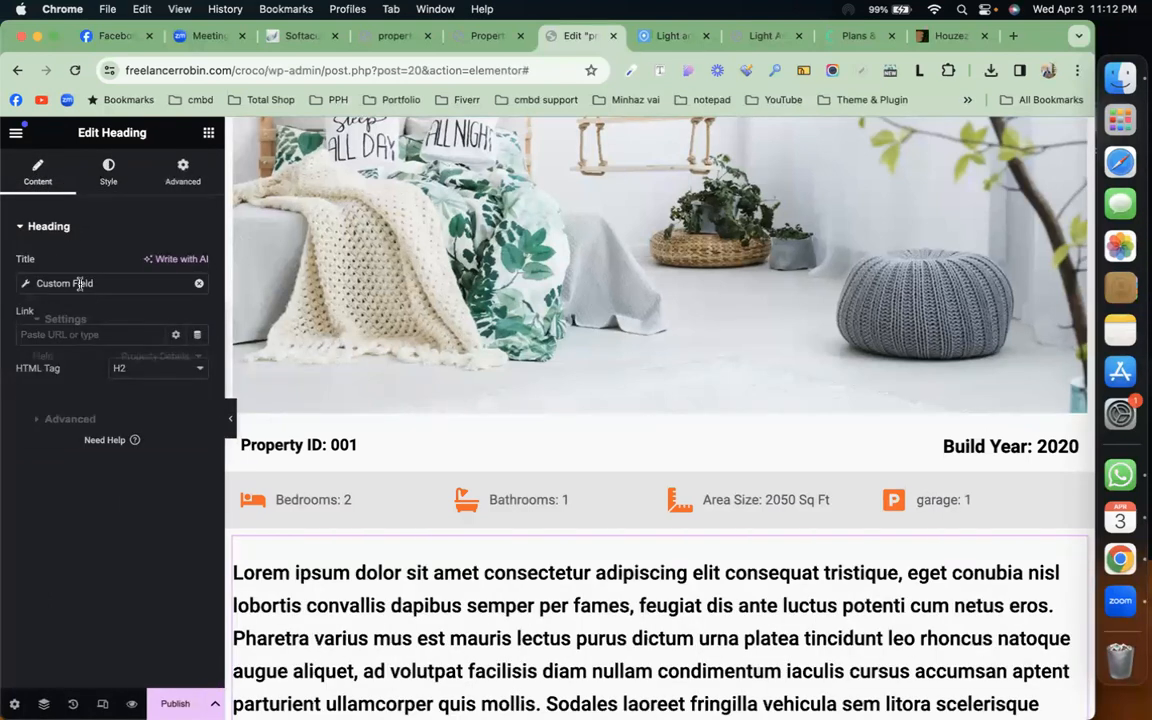
{"action": "left_click", "coordinate": [140, 416]}
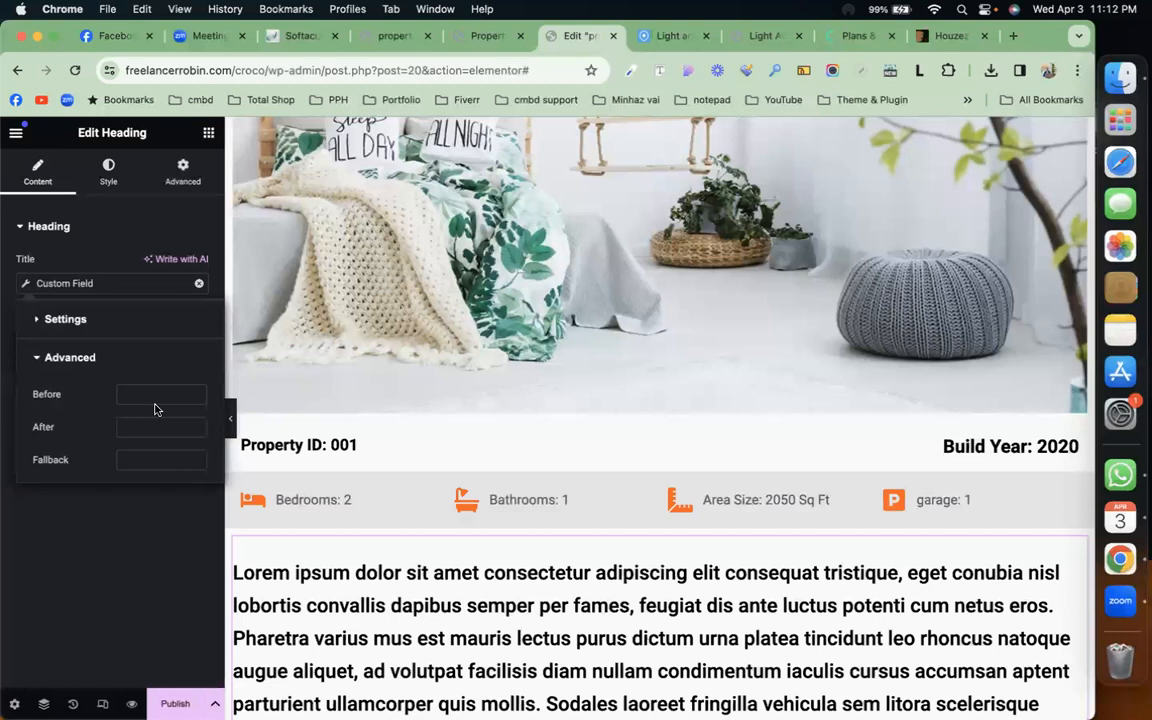
{"action": "left_click", "coordinate": [165, 397]}
{"action": "type", "text": "prope"}
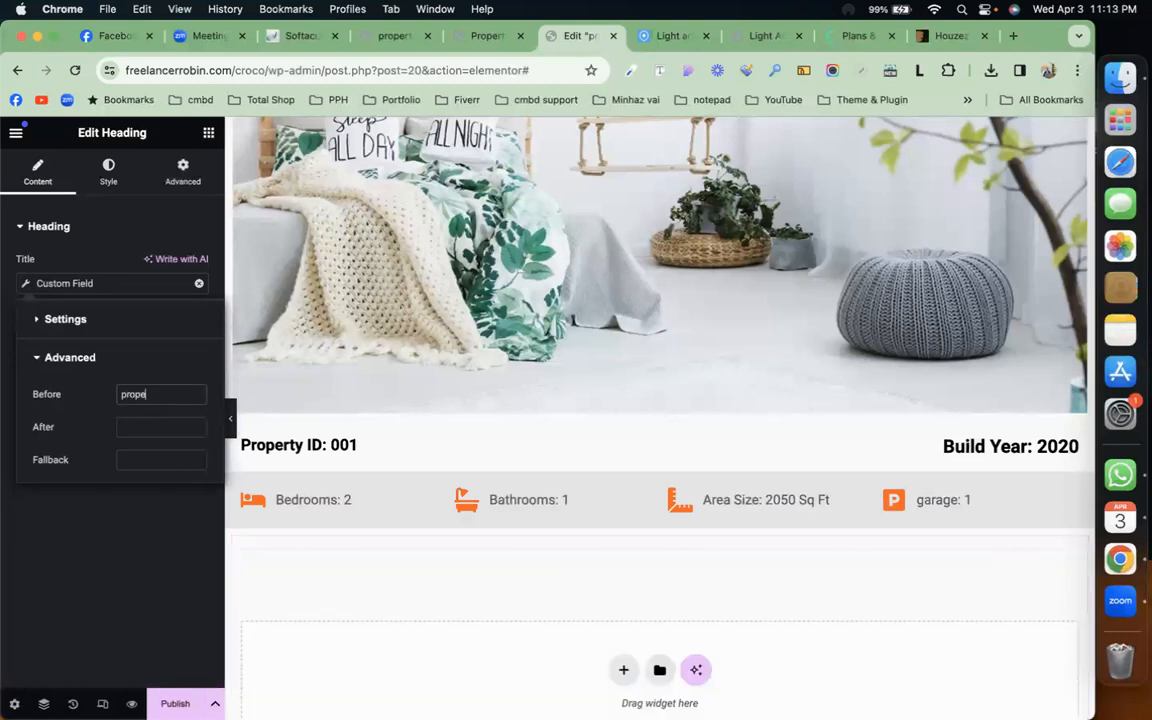
{"action": "type", "text": "rty Details"}
Add a single-column flexbox container below the property details text and place a Basic Gallery widget in it.
{"action": "left_click", "coordinate": [209, 133]}
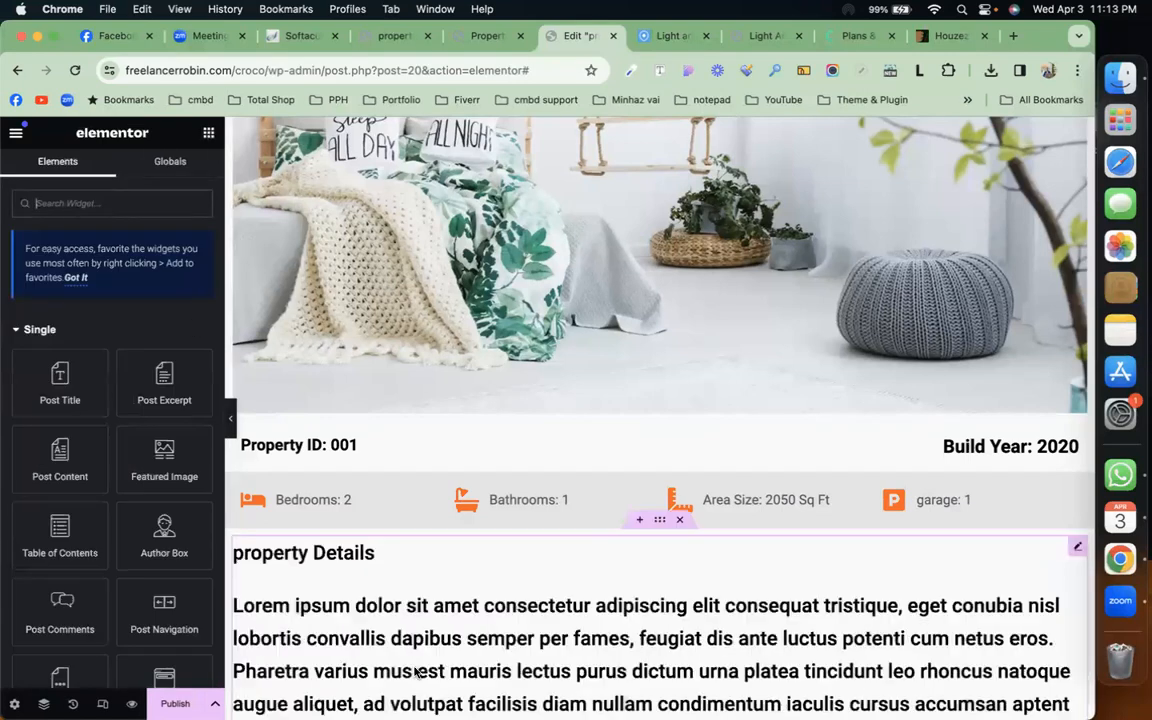
{"action": "scroll", "coordinate": [409, 614], "scroll_direction": "down", "scroll_amount": 5}
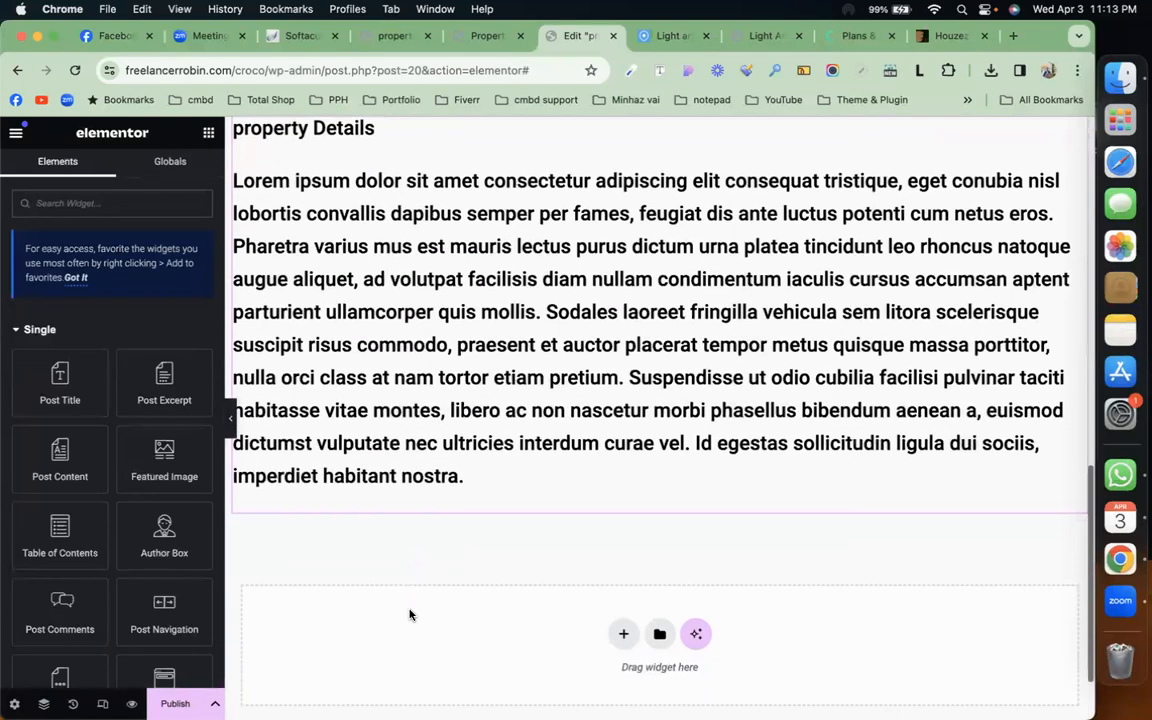
{"action": "left_click", "coordinate": [623, 634]}
{"action": "left_click", "coordinate": [589, 667]}
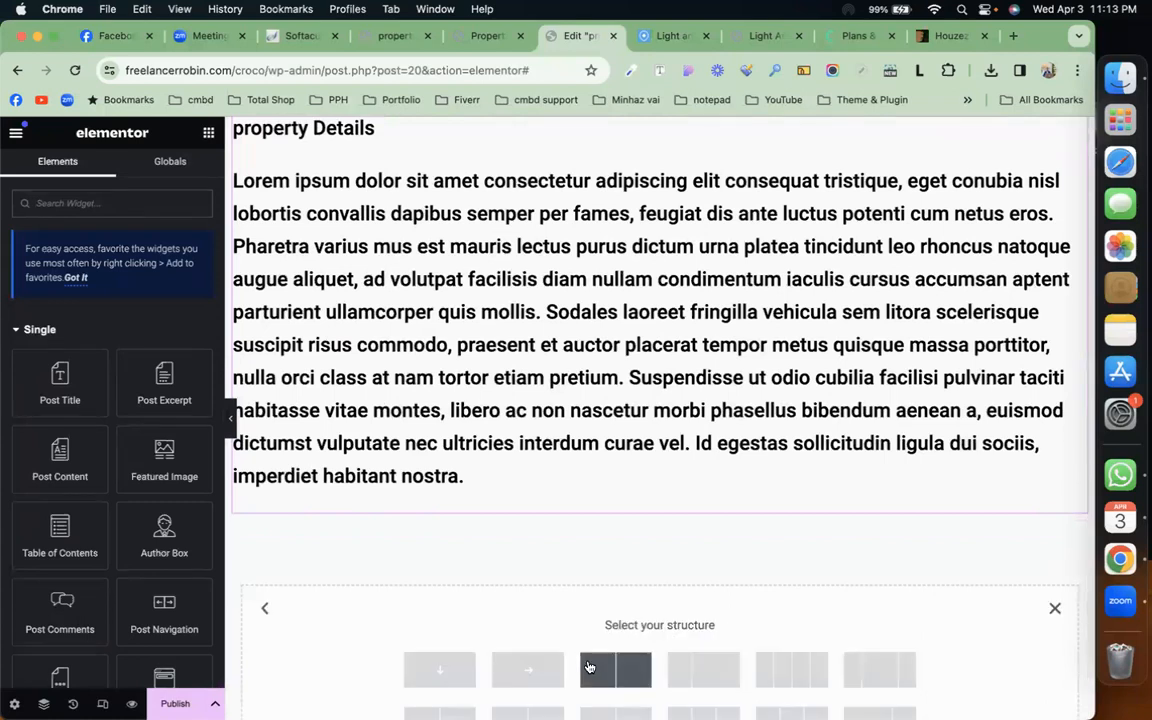
{"action": "left_click", "coordinate": [433, 668]}
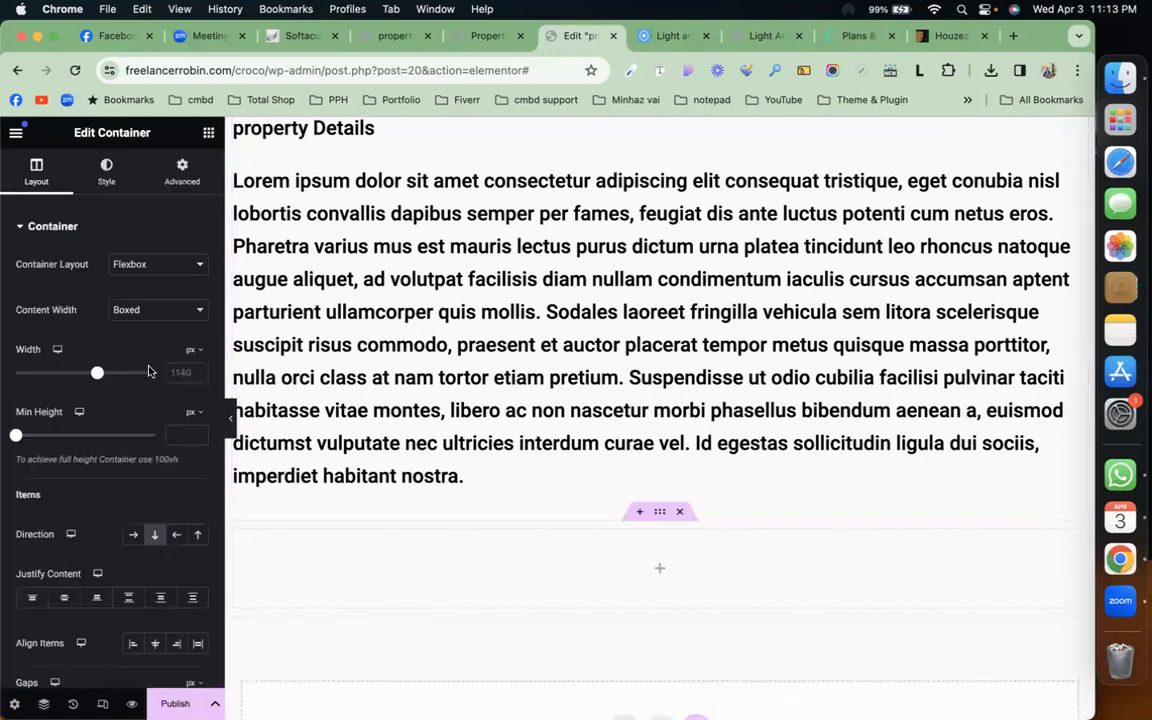
{"action": "left_click", "coordinate": [206, 132]}
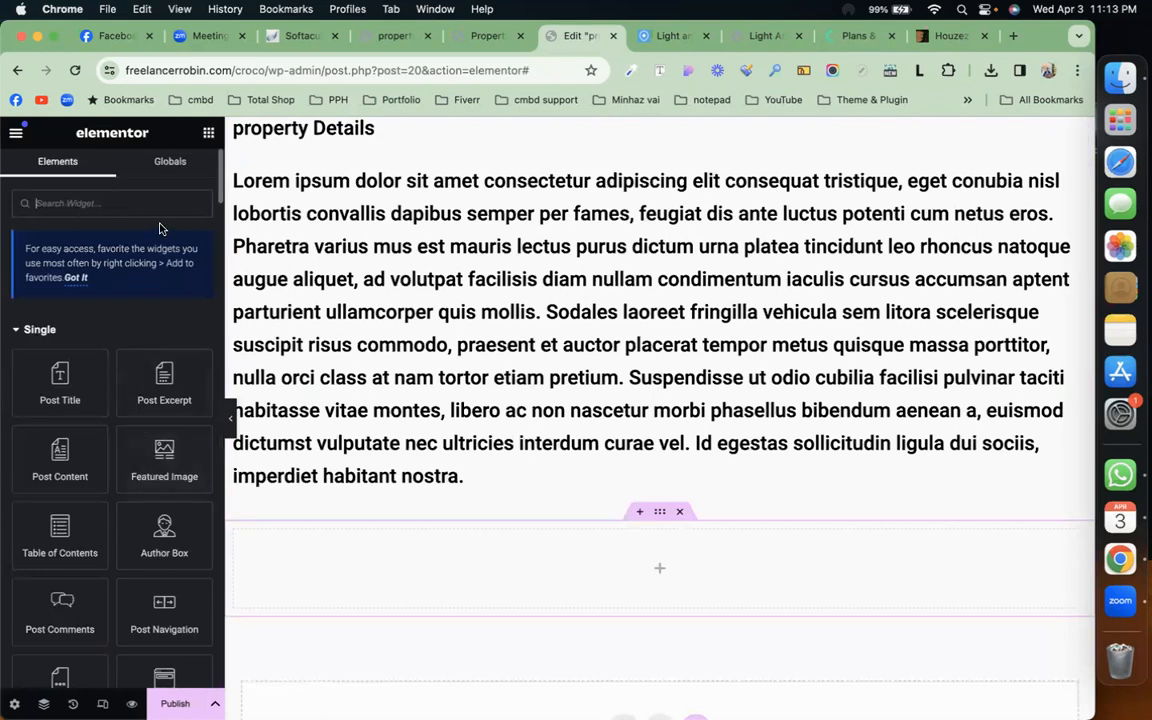
{"action": "type", "text": "gal"}
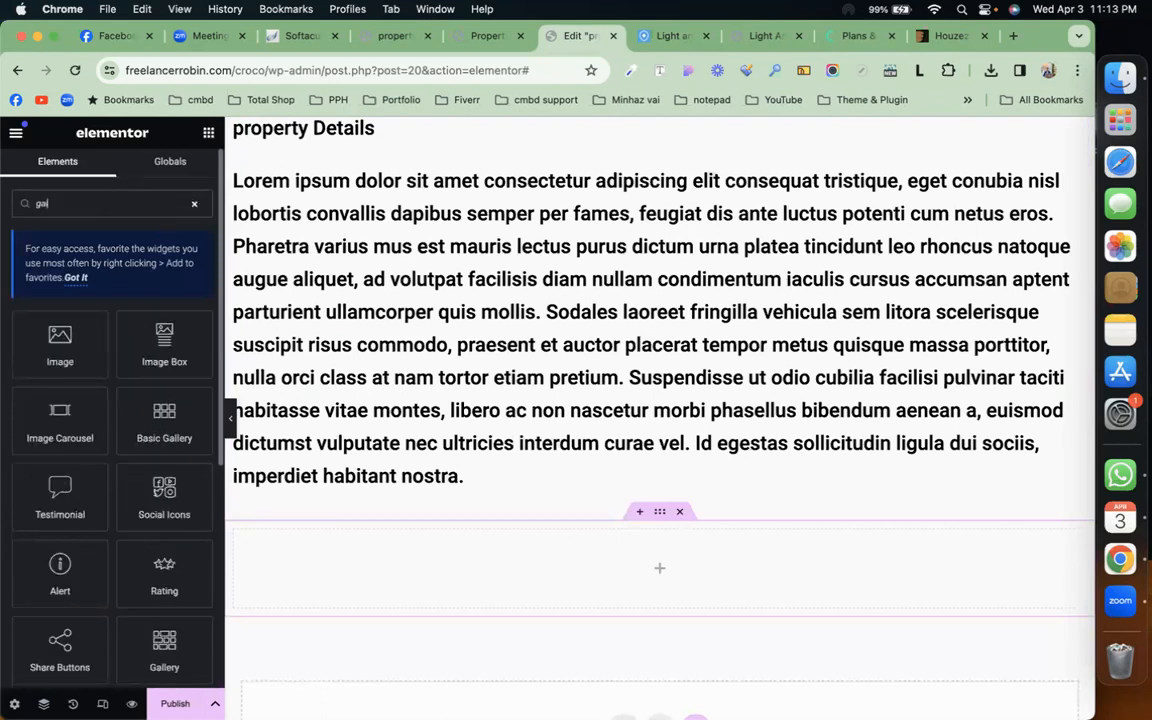
{"action": "left_click_drag", "start_coordinate": [150, 412], "coordinate": [458, 574]}
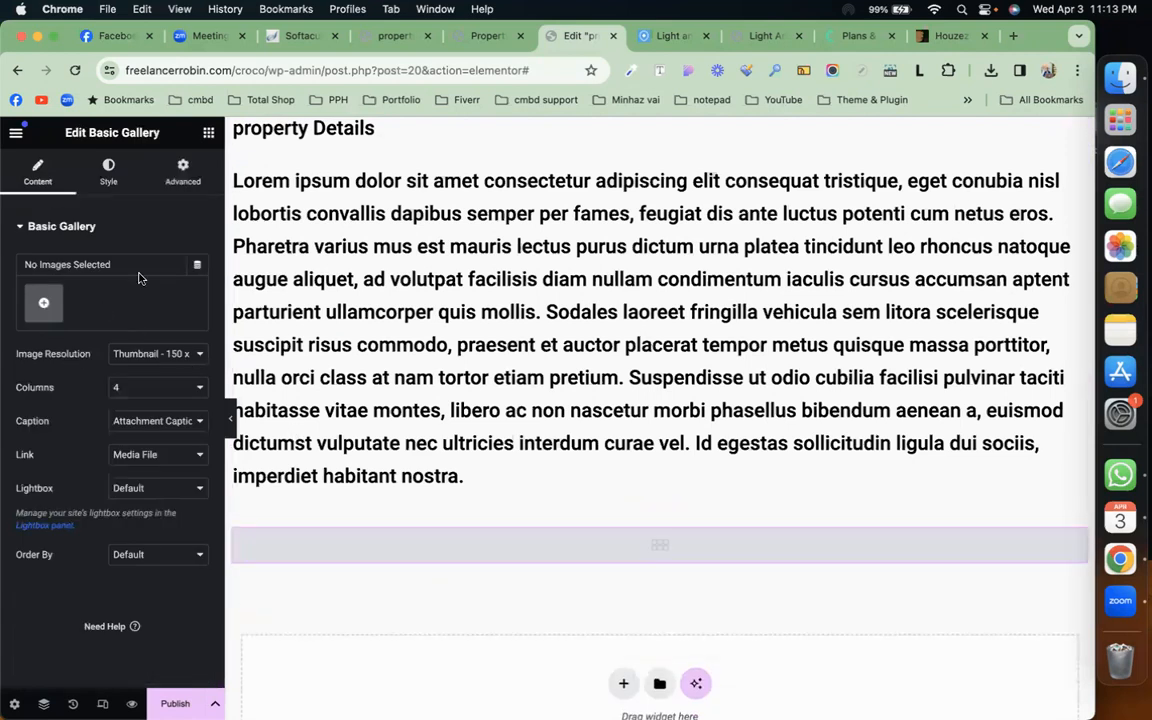
Bind the Basic Gallery's images to the JetEngine Gallery dynamic tag with Gallery as its field.
{"action": "left_click", "coordinate": [197, 264]}
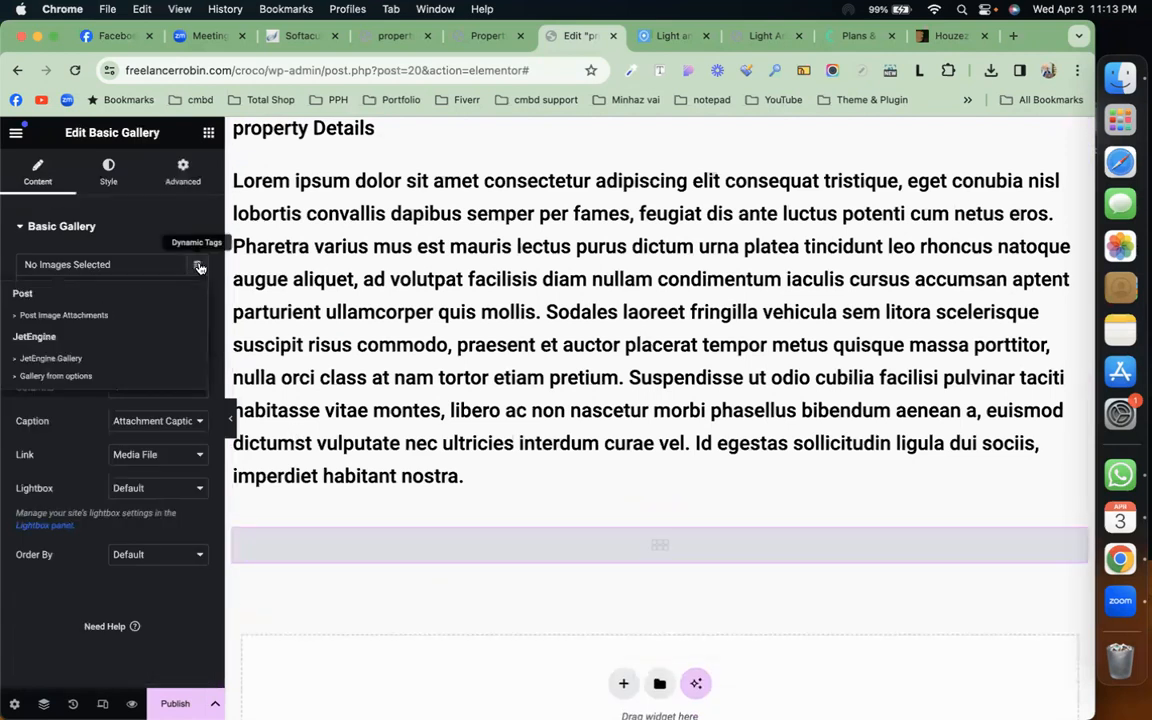
{"action": "left_click", "coordinate": [114, 358]}
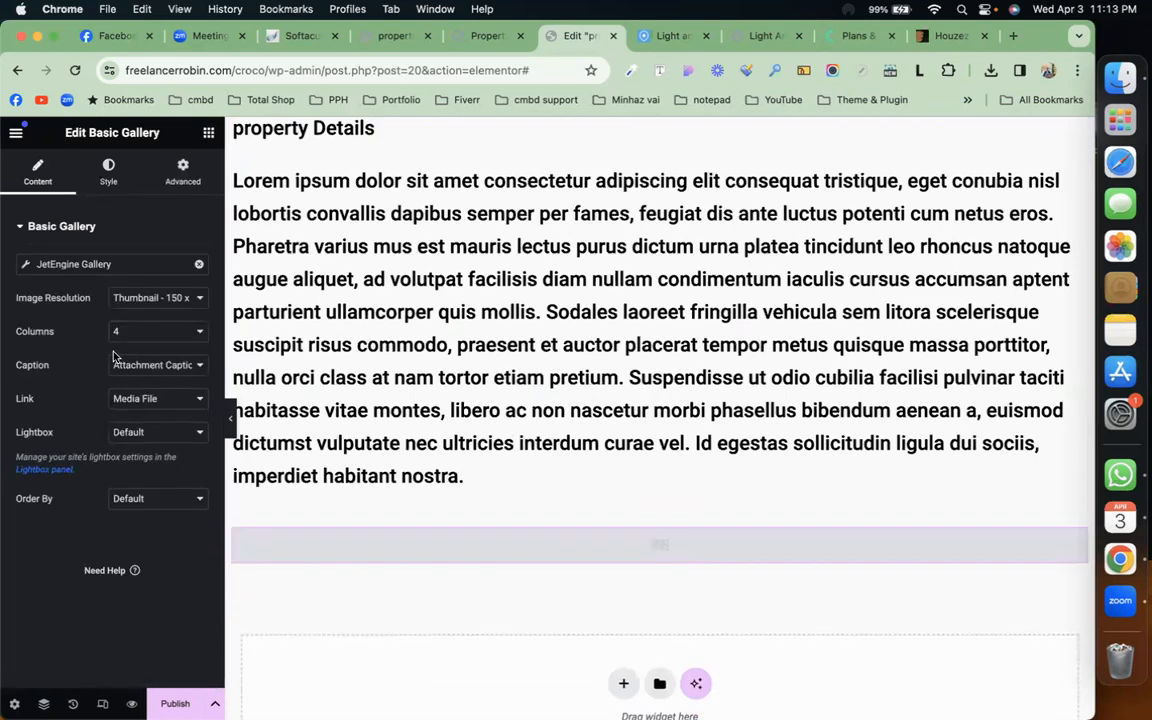
{"action": "left_click", "coordinate": [165, 397]}
{"action": "left_click", "coordinate": [163, 397]}
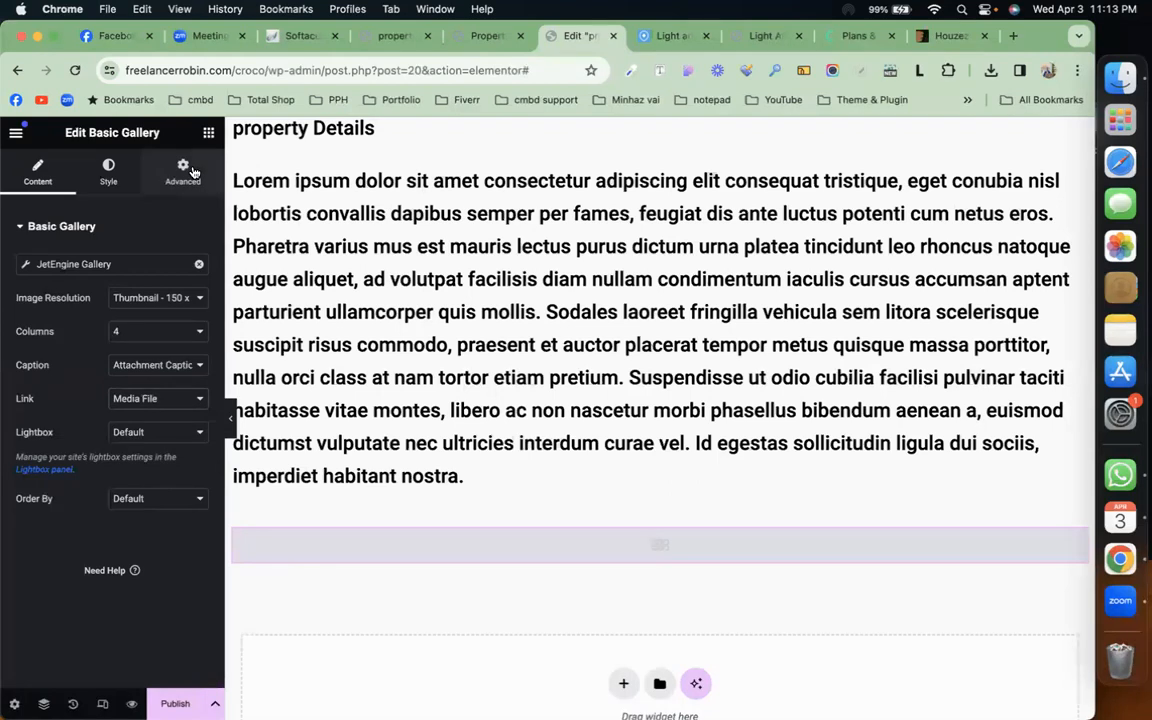
{"action": "left_click", "coordinate": [84, 262]}
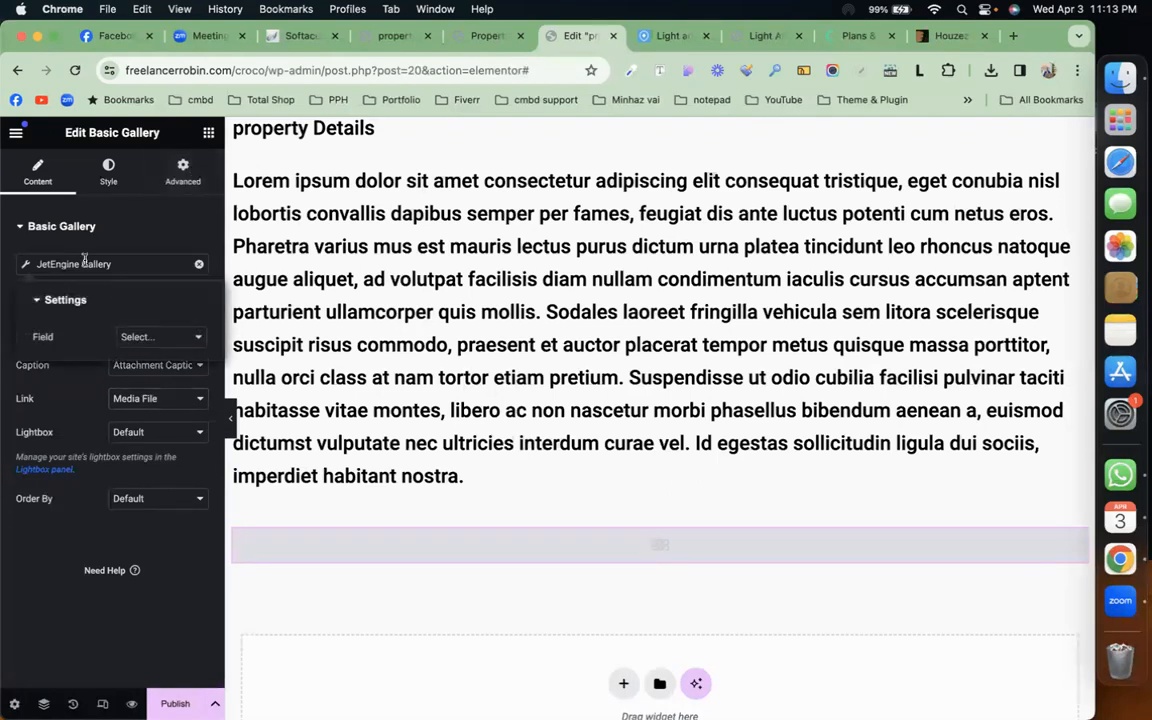
{"action": "left_click", "coordinate": [138, 343]}
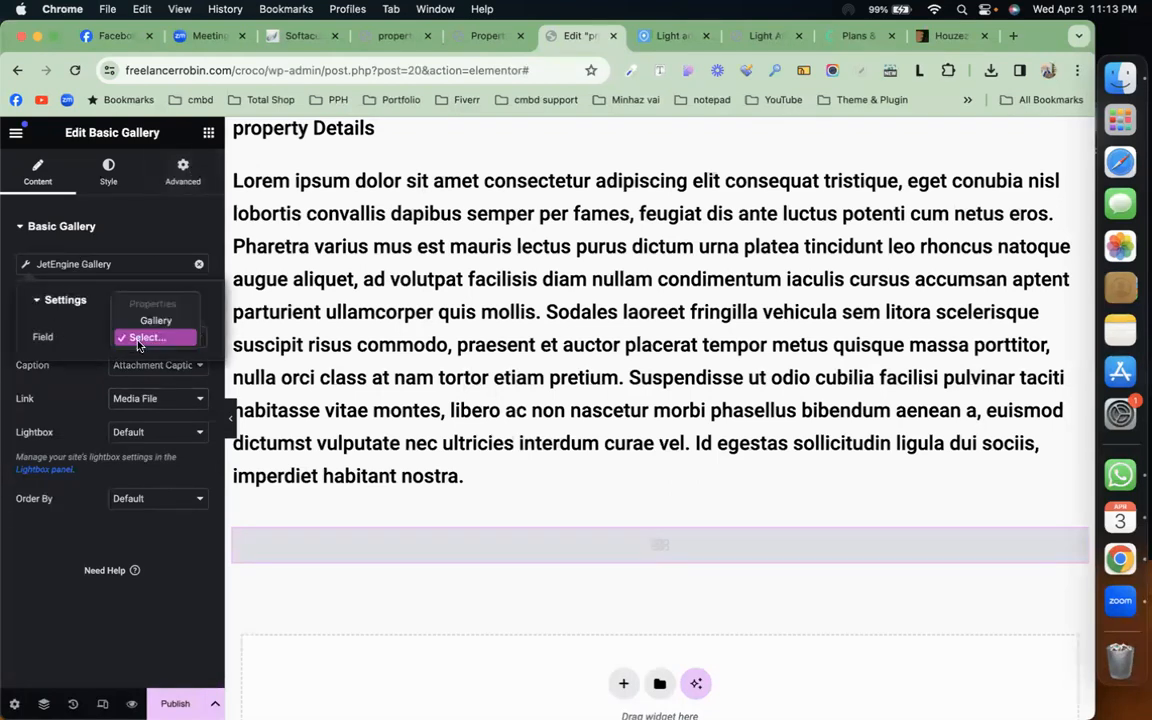
{"action": "left_click", "coordinate": [163, 323]}
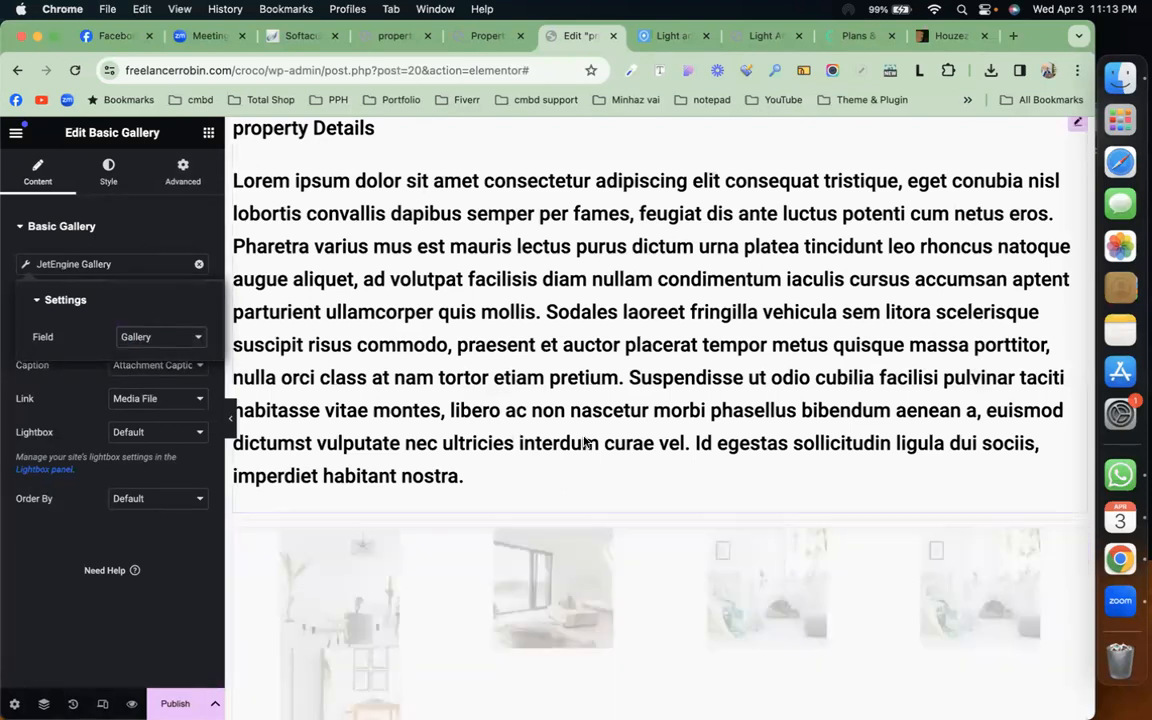
{"action": "scroll", "coordinate": [584, 442], "scroll_direction": "down", "scroll_amount": 5}
{"action": "left_click", "coordinate": [175, 587]}
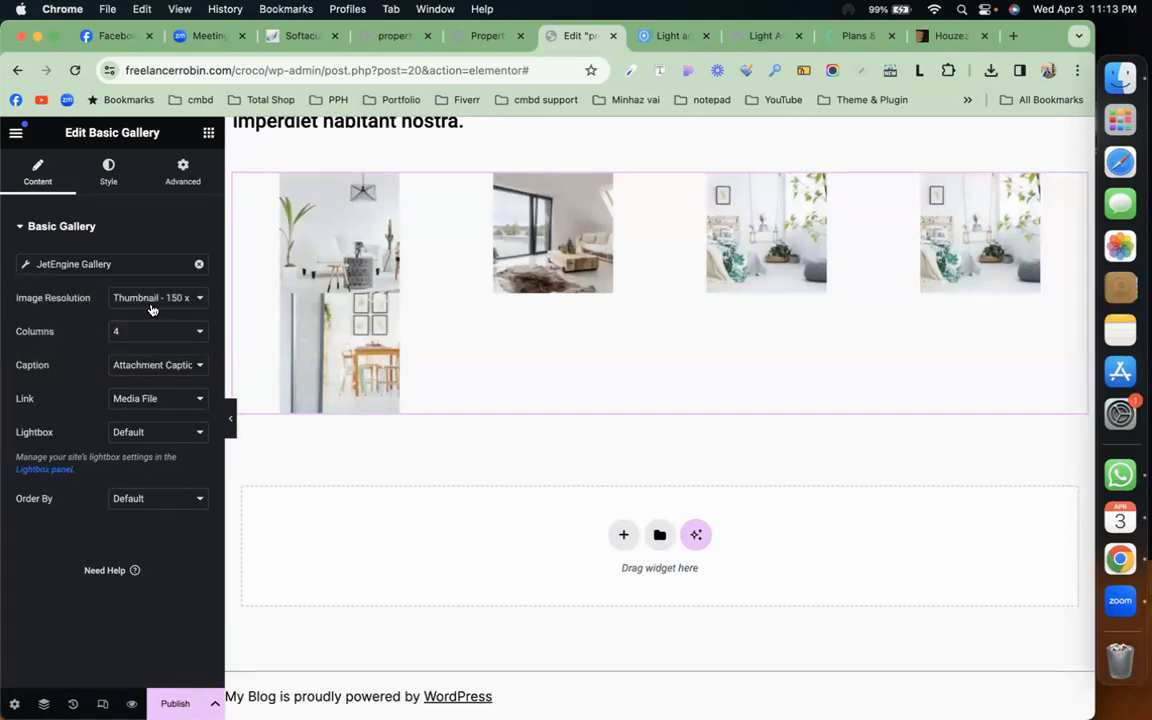
Set the gallery's image resolution to Full, keeping Media File as the image link.
{"action": "left_click", "coordinate": [155, 309]}
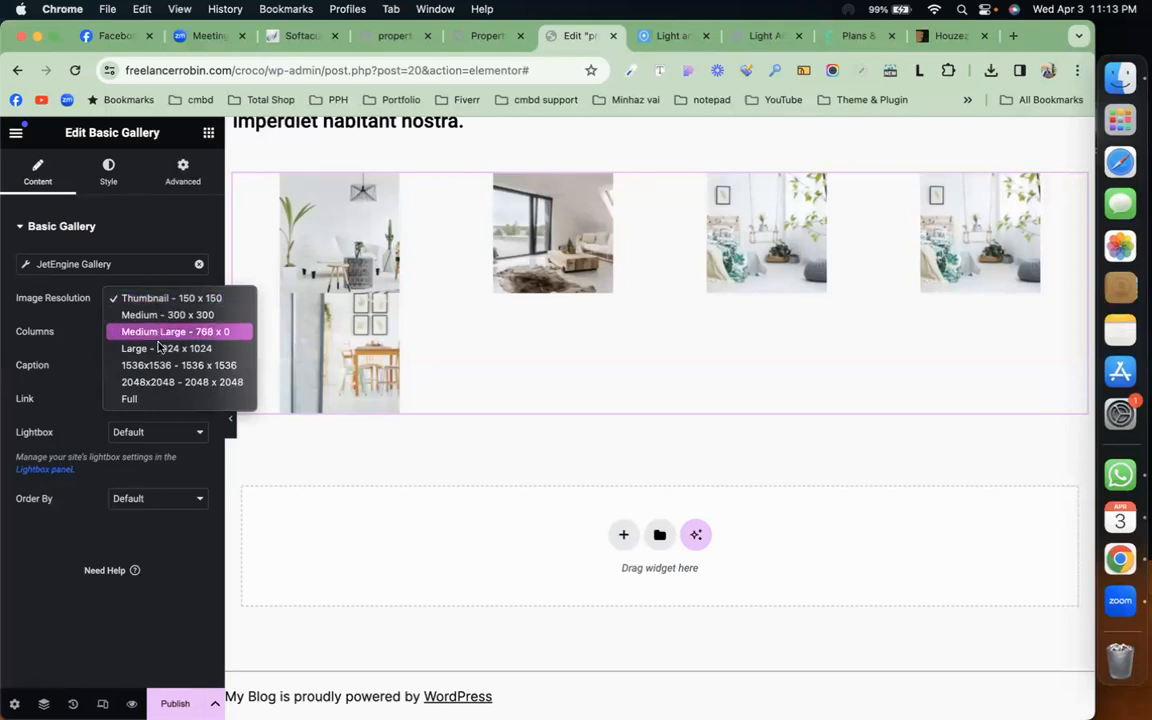
{"action": "left_click", "coordinate": [156, 397]}
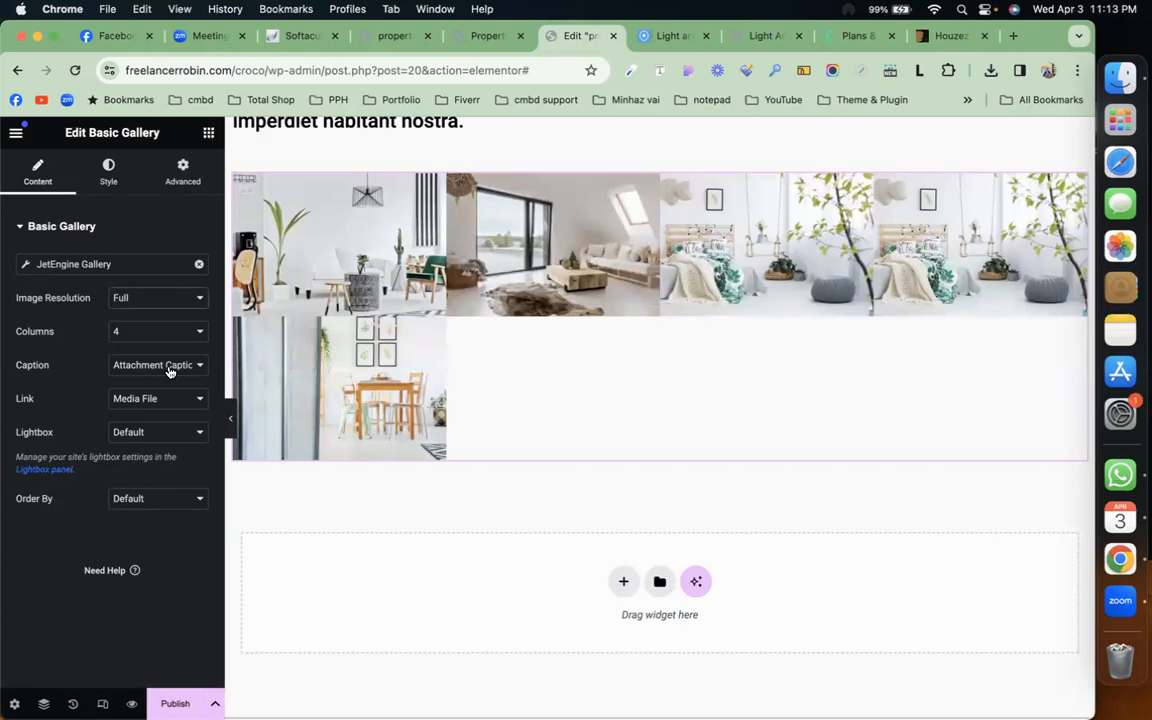
{"action": "left_click", "coordinate": [172, 404]}
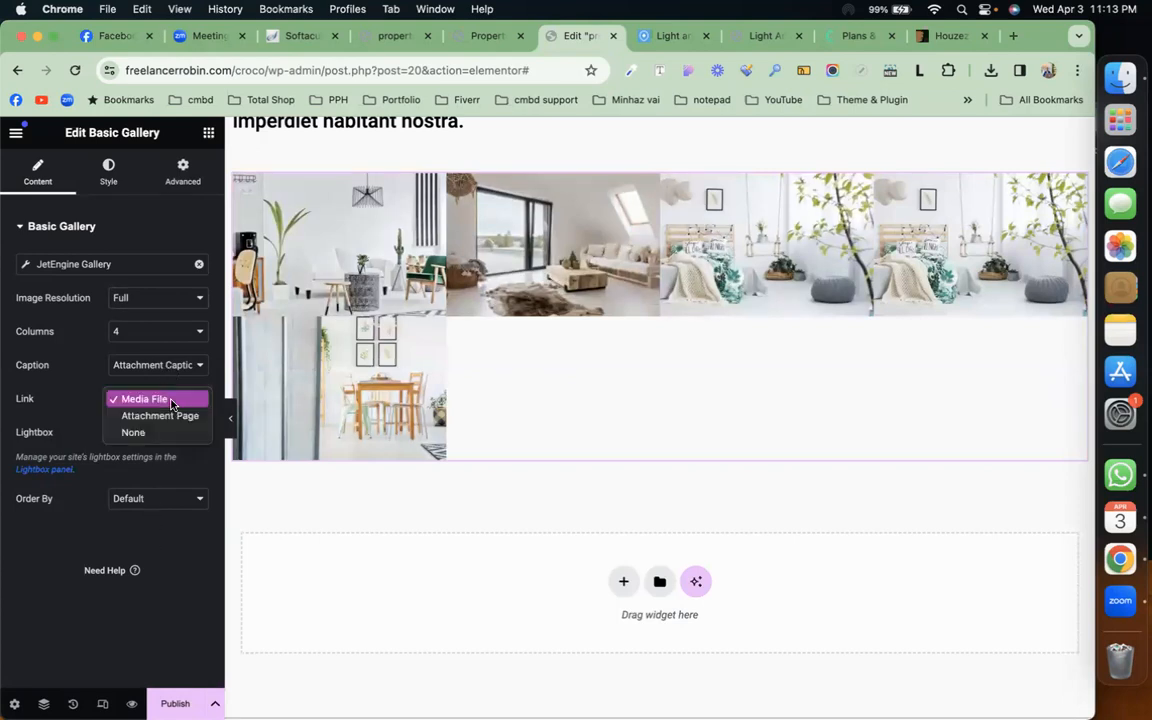
{"action": "left_click", "coordinate": [168, 577]}
Start publishing the template and add a display condition that includes all Properties.
{"action": "left_click", "coordinate": [175, 704]}
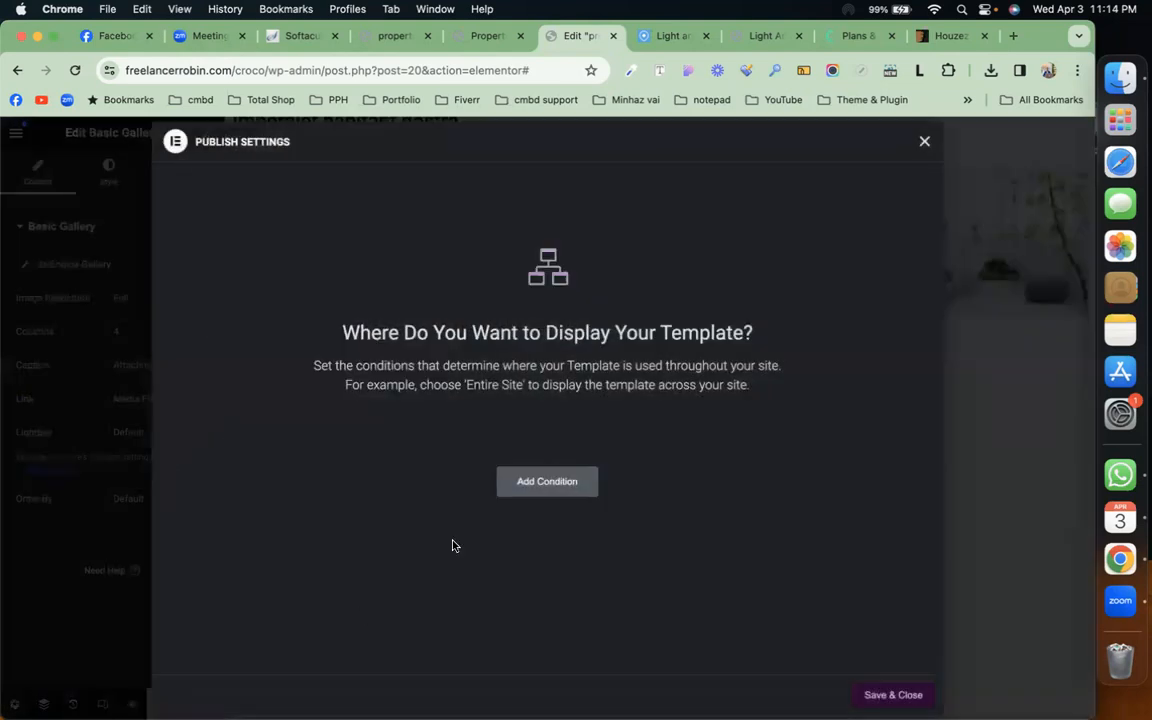
{"action": "left_click", "coordinate": [535, 484]}
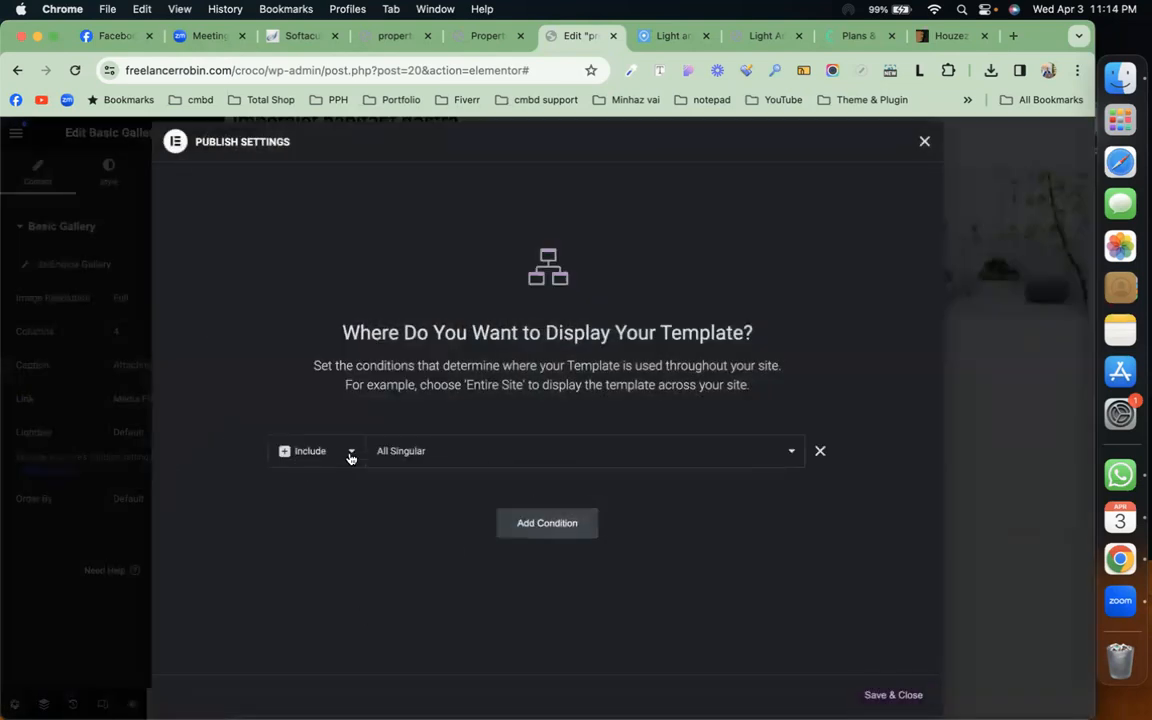
{"action": "left_click", "coordinate": [448, 452]}
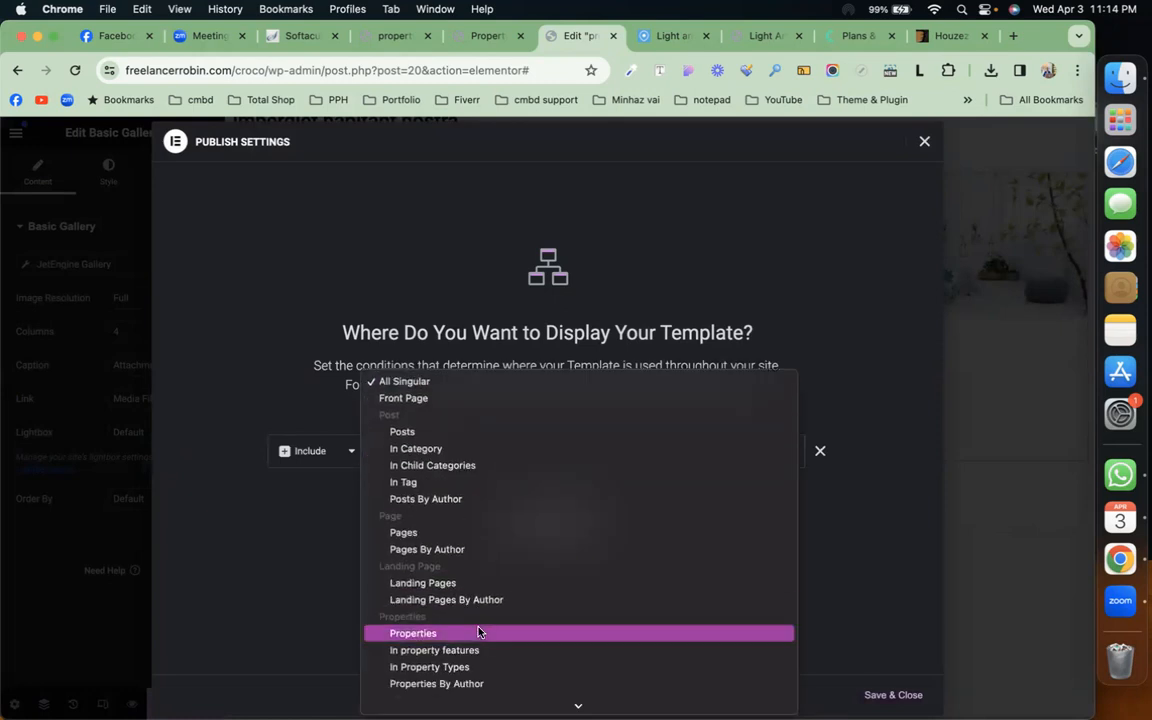
{"action": "scroll", "coordinate": [478, 632], "scroll_direction": "down", "scroll_amount": 1}
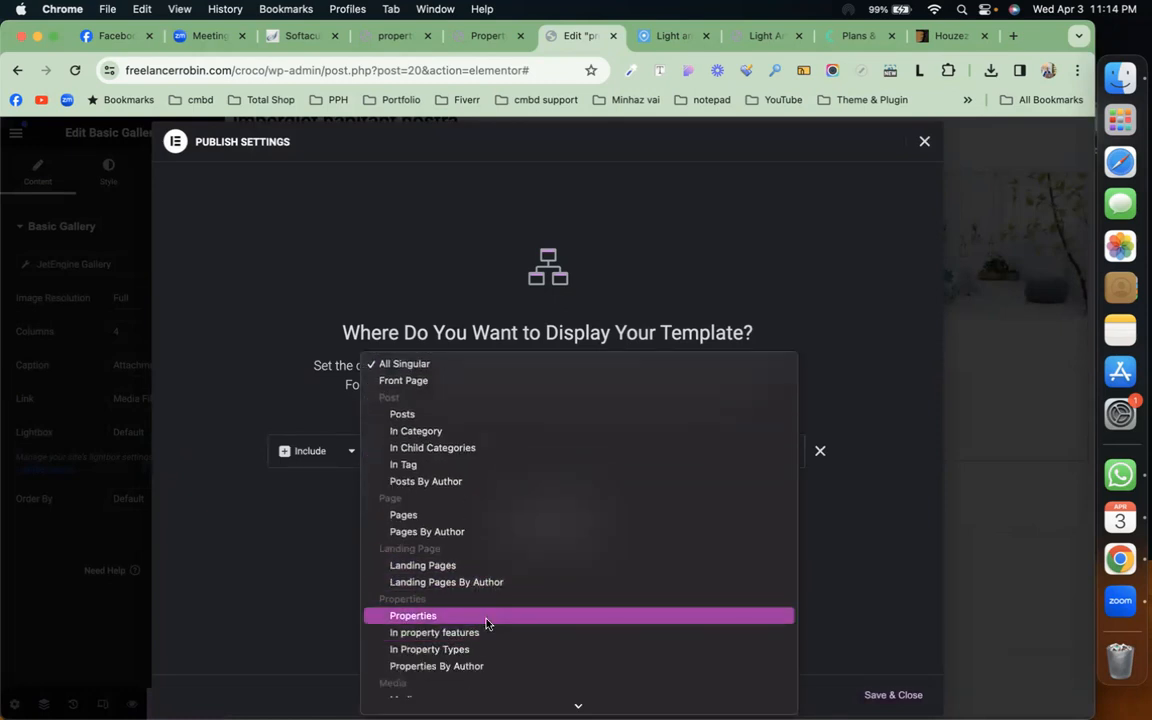
{"action": "left_click", "coordinate": [486, 617]}
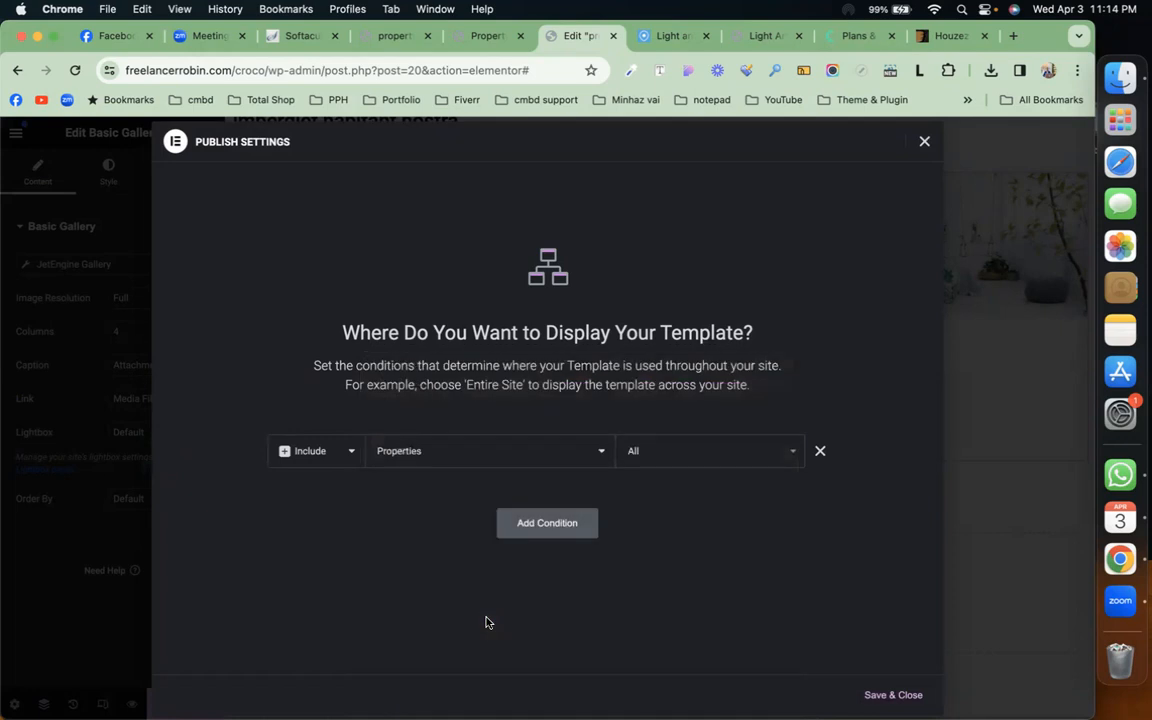
Save the template's Properties display condition and open a new Properties entry in a separate browser tab.
{"action": "left_click", "coordinate": [879, 697]}
{"action": "left_click", "coordinate": [393, 36]}
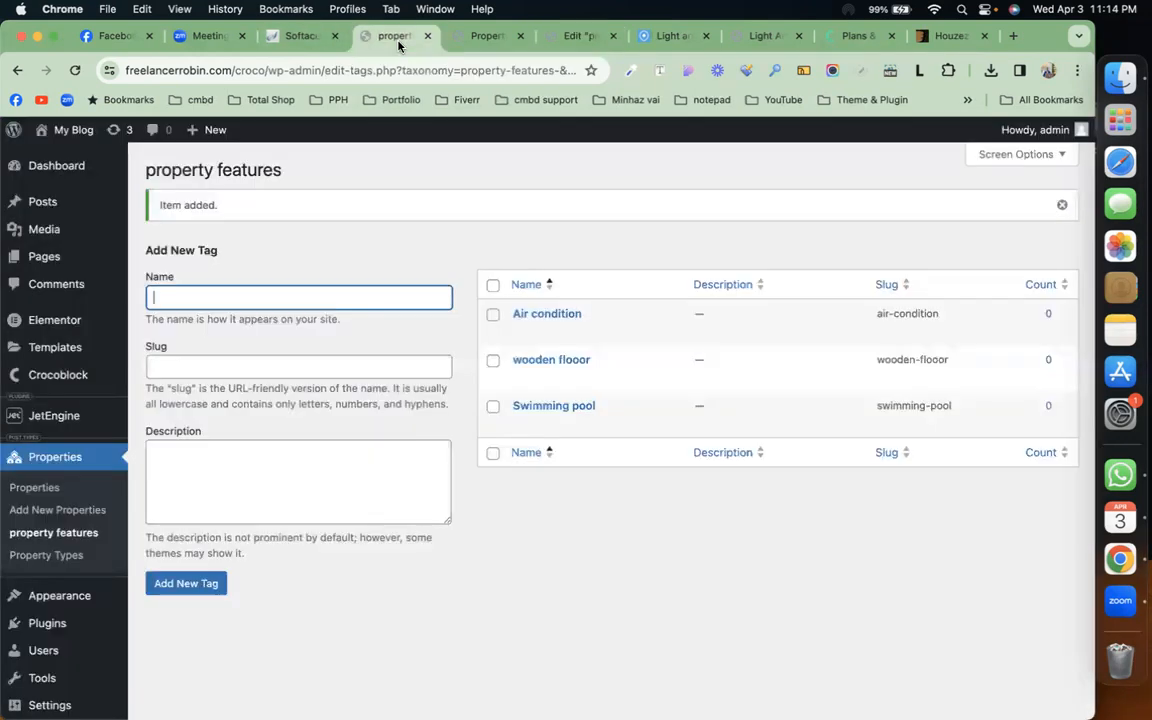
{"action": "right_click", "coordinate": [59, 510]}
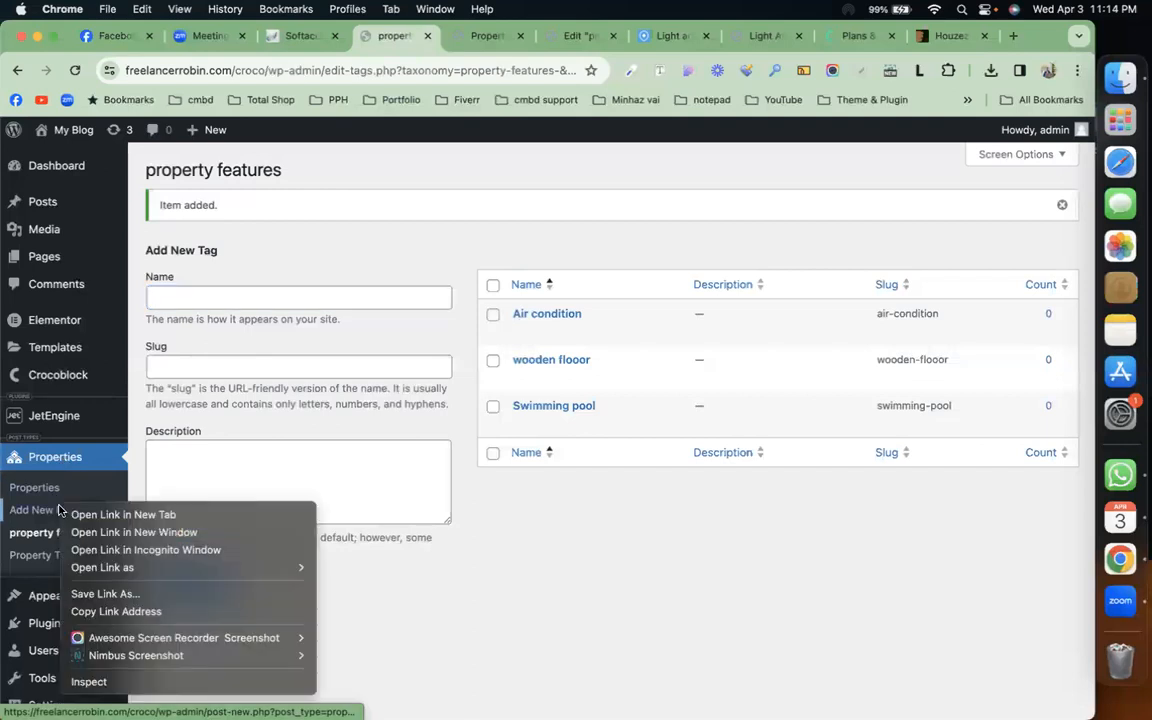
{"action": "left_click", "coordinate": [80, 514]}
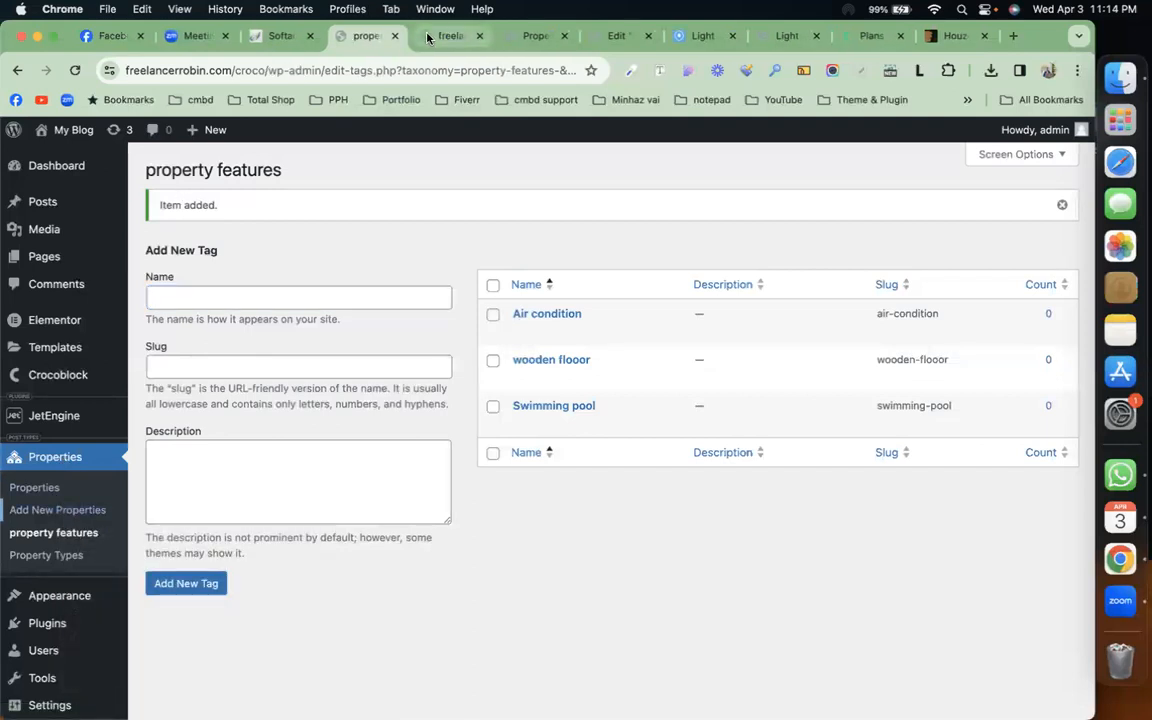
{"action": "left_click", "coordinate": [427, 37]}
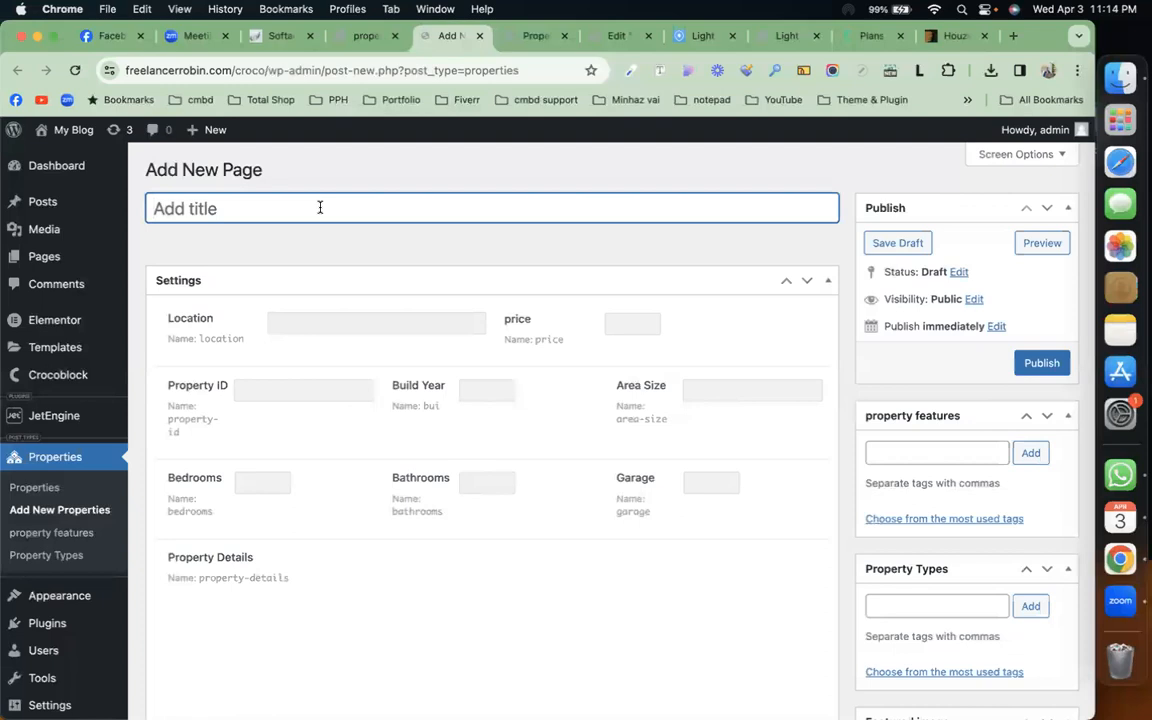
Title the new property CodemanBD Villa, with Dhaka, Bangladesh as its location and 1100 as its price.
{"action": "type", "text": "CodemanBD Villa"}
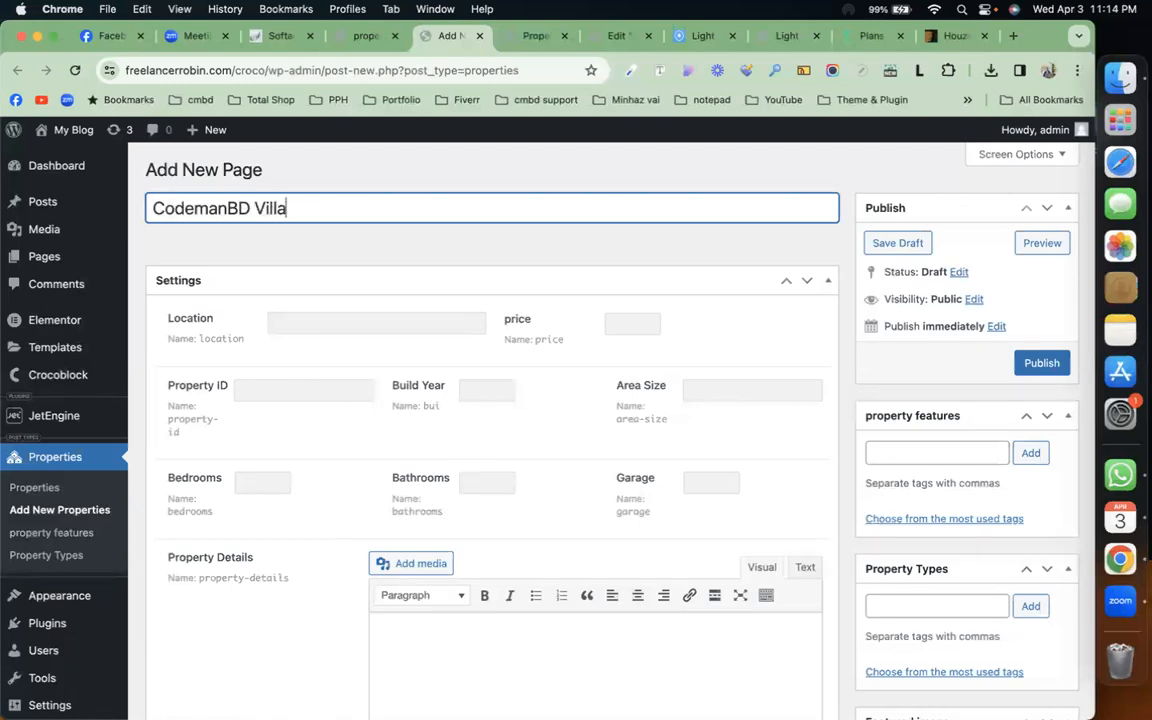
{"action": "left_click", "coordinate": [334, 322]}
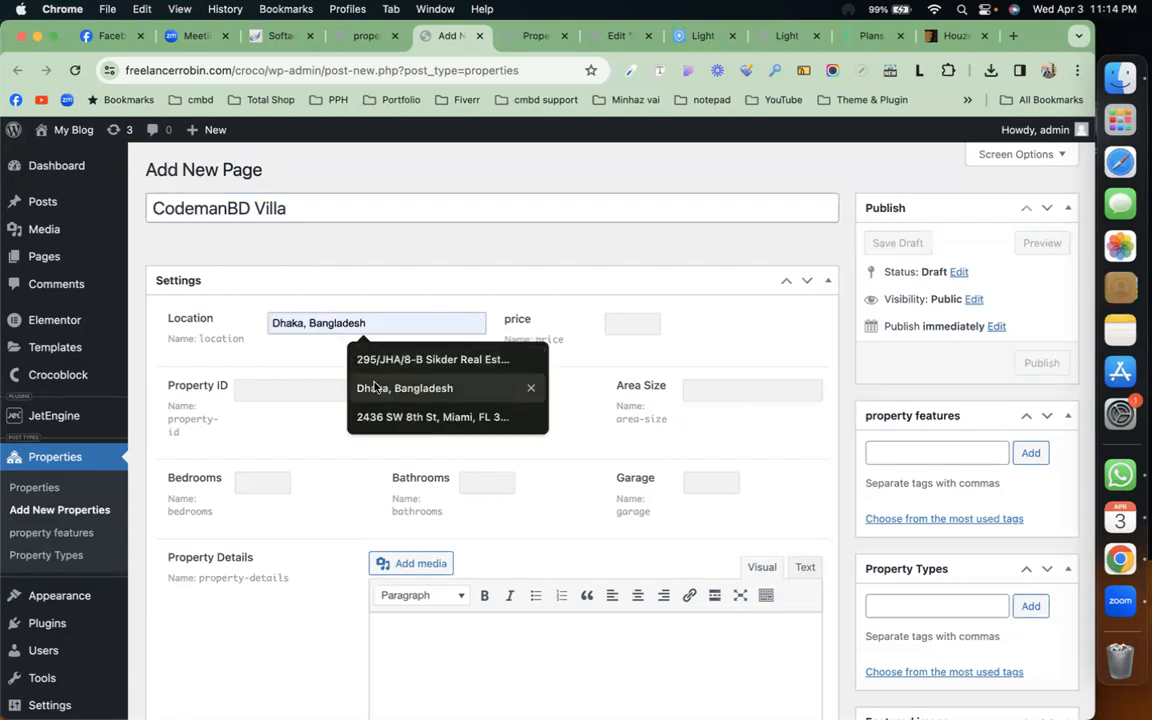
{"action": "left_click", "coordinate": [362, 386]}
{"action": "left_click", "coordinate": [629, 316]}
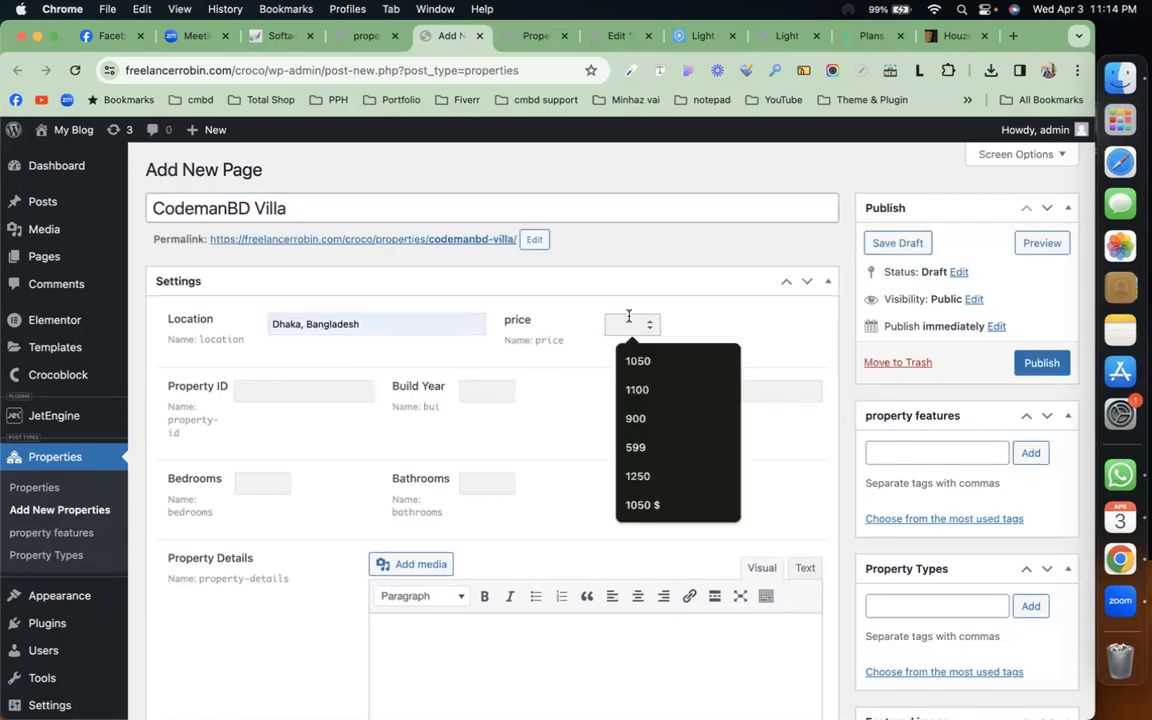
{"action": "left_click", "coordinate": [660, 390]}
Set the Property ID to 003, the Build Year to 2909 and the Area Size to 1235.
{"action": "left_click", "coordinate": [254, 396]}
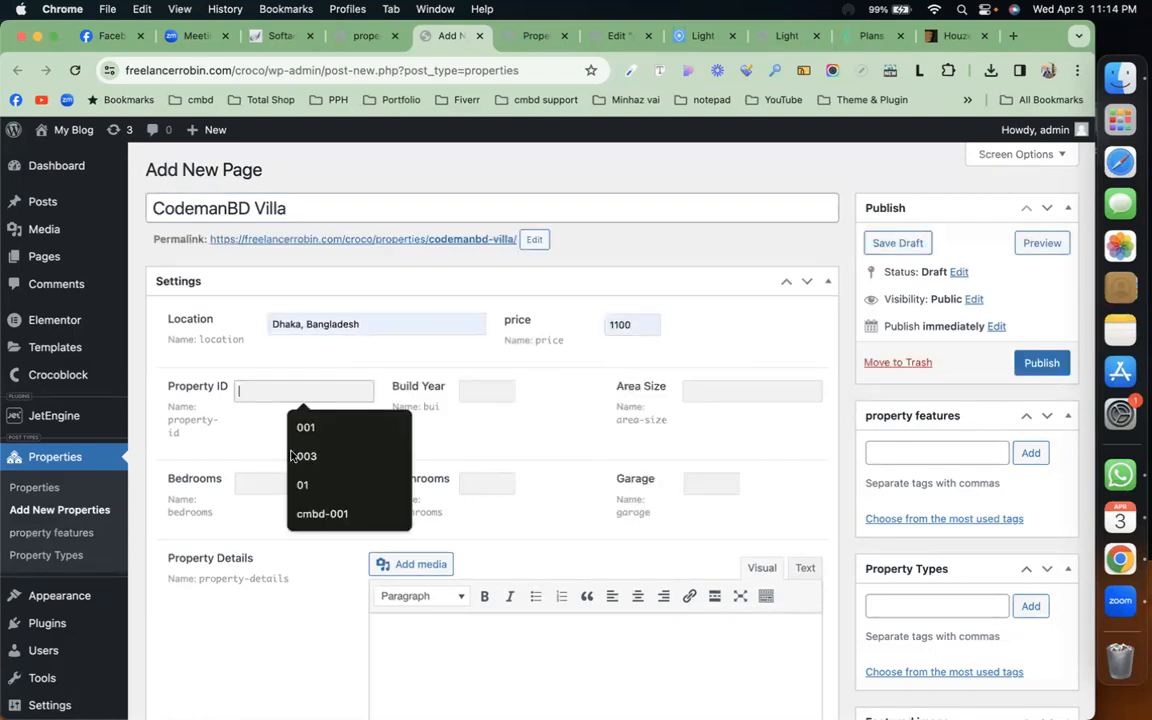
{"action": "left_click", "coordinate": [314, 465]}
{"action": "left_click", "coordinate": [478, 392]}
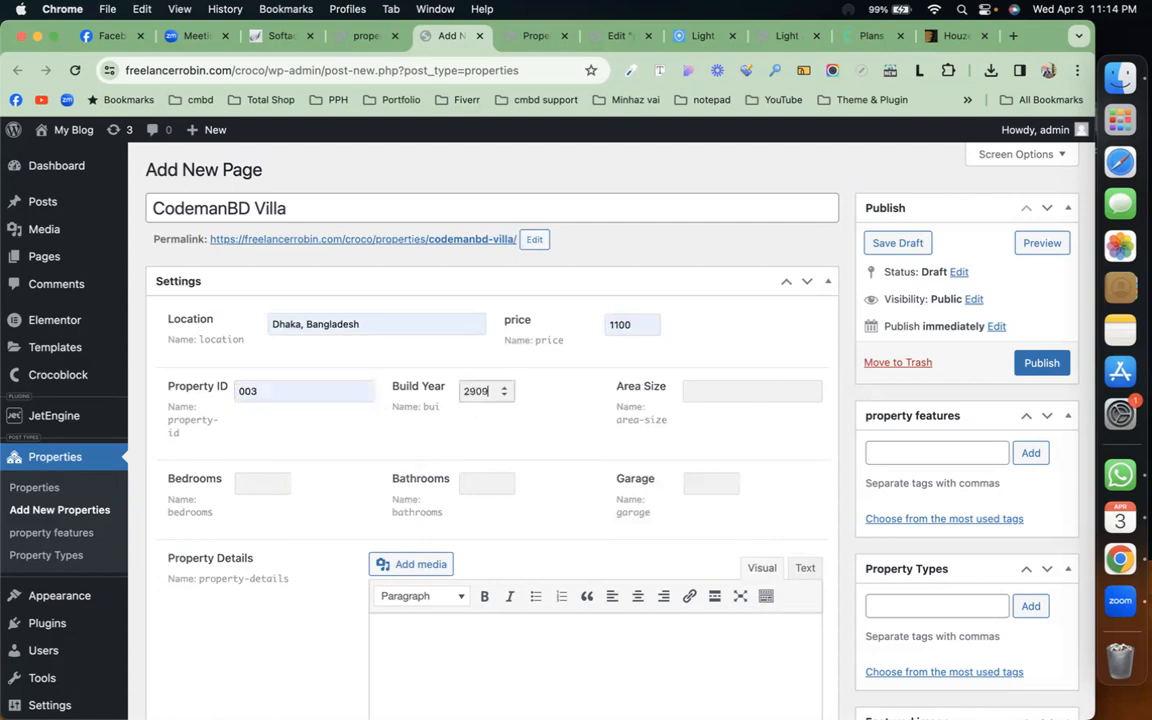
{"action": "left_click", "coordinate": [684, 390]}
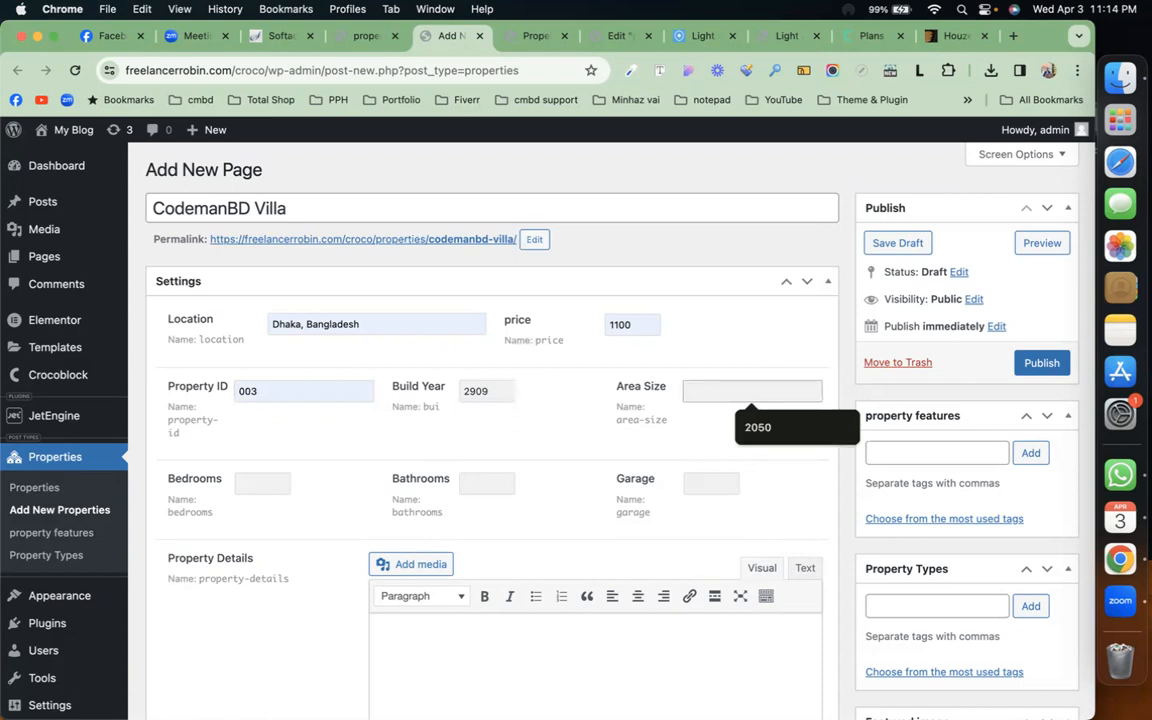
{"action": "type", "text": "1235"}
Set the property's room counts to 4 bedrooms and 3 bathrooms, with 1 garage.
{"action": "left_click", "coordinate": [261, 483]}
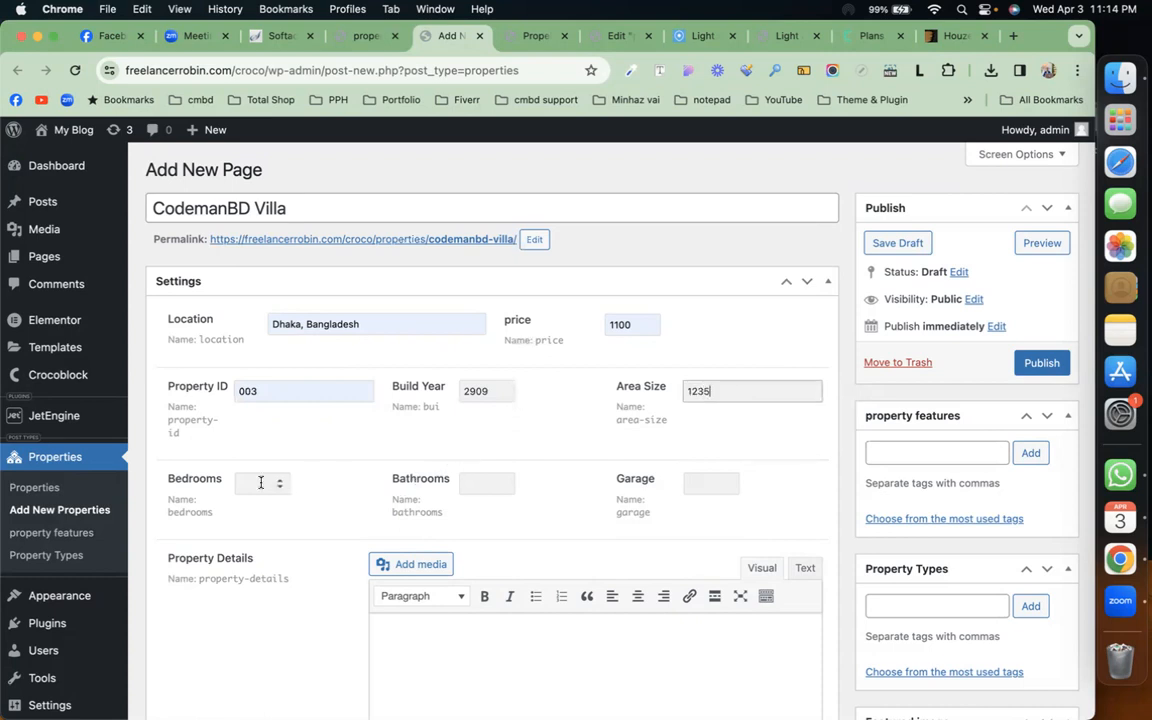
{"action": "type", "text": "4"}
{"action": "left_click", "coordinate": [482, 483]}
{"action": "left_click", "coordinate": [700, 477]}
{"action": "type", "text": "1"}
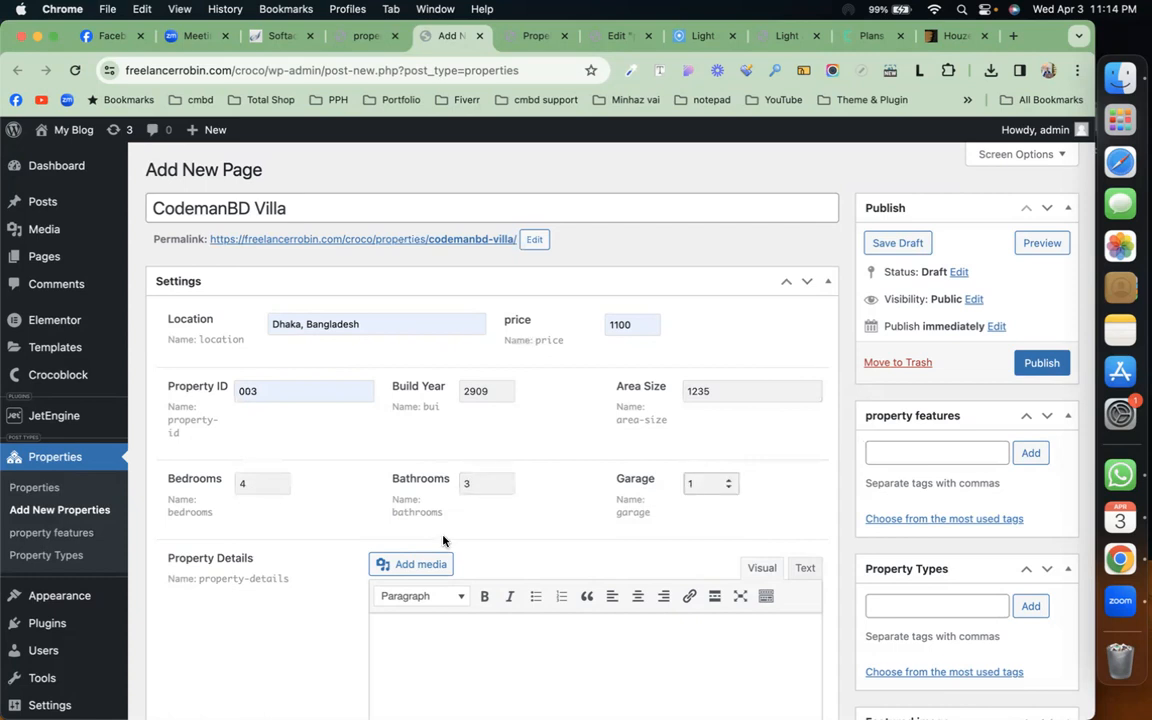
Fill the Property Details editor with placeholder text copied from the Lorem Ipsum generator extension.
{"action": "scroll", "coordinate": [460, 468], "scroll_direction": "down", "scroll_amount": 4}
{"action": "left_click", "coordinate": [470, 463]}
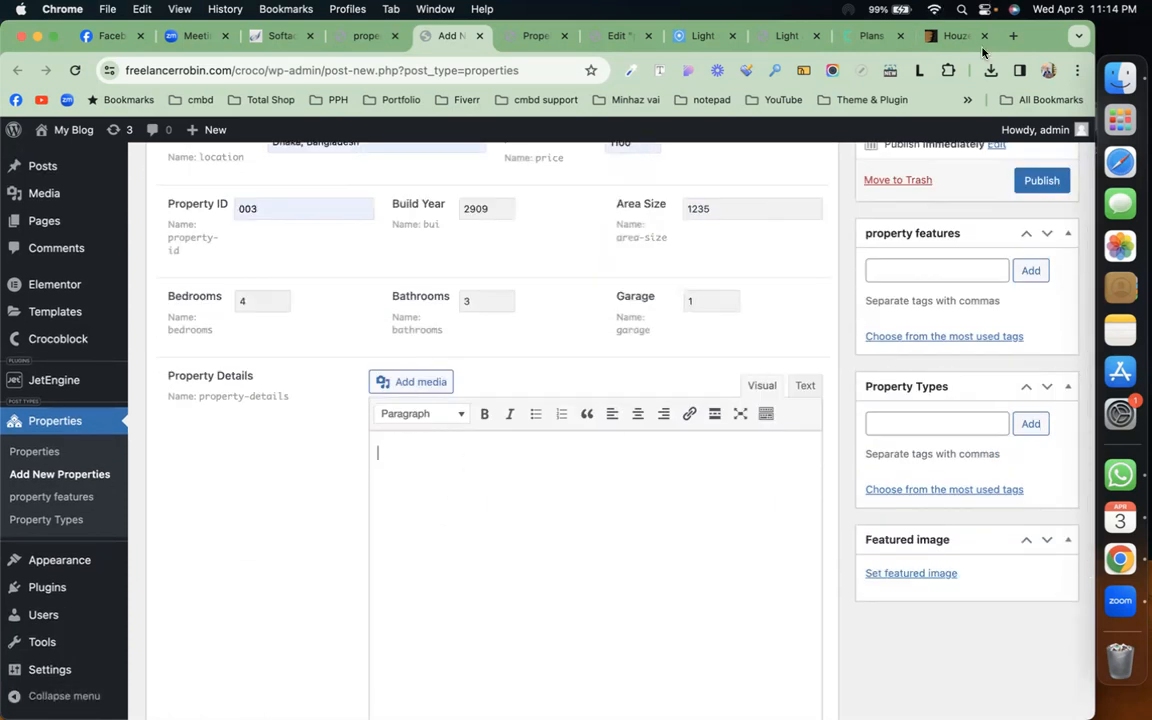
{"action": "left_click", "coordinate": [919, 70]}
{"action": "left_click", "coordinate": [888, 196]}
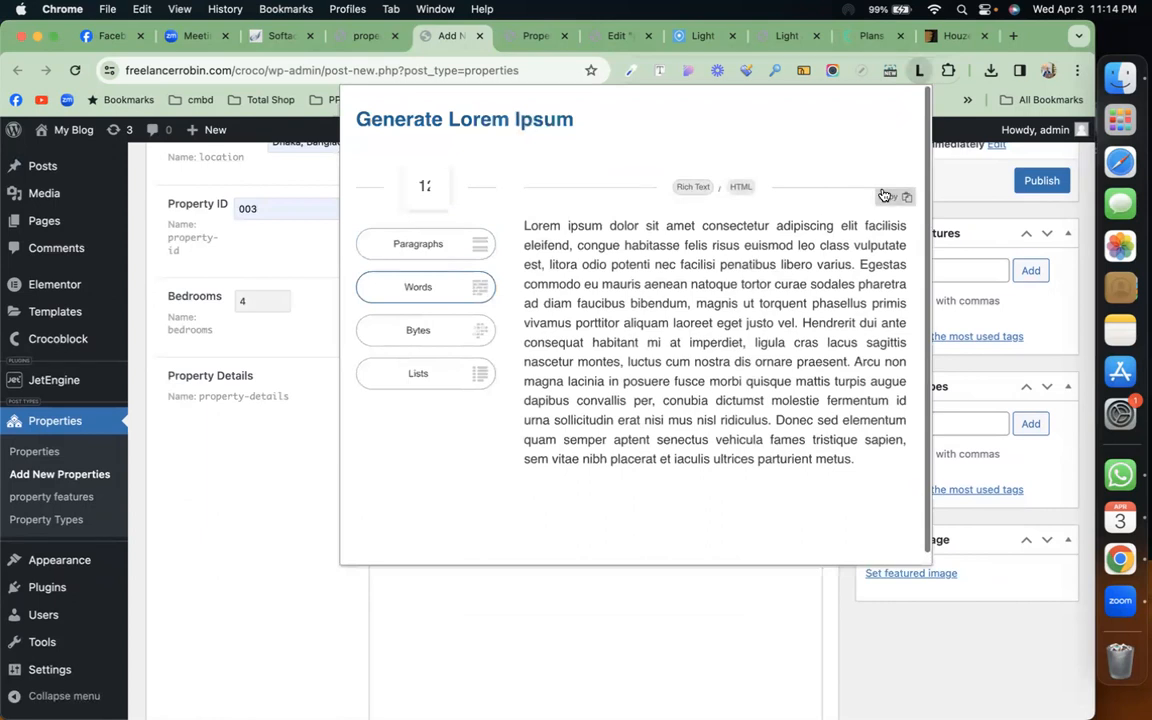
{"action": "left_click", "coordinate": [497, 643]}
{"action": "key", "text": "super+v"}
Add all five media library images to the property's Gallery field, starting with the dining table photo.
{"action": "scroll", "coordinate": [532, 620], "scroll_direction": "down", "scroll_amount": 5}
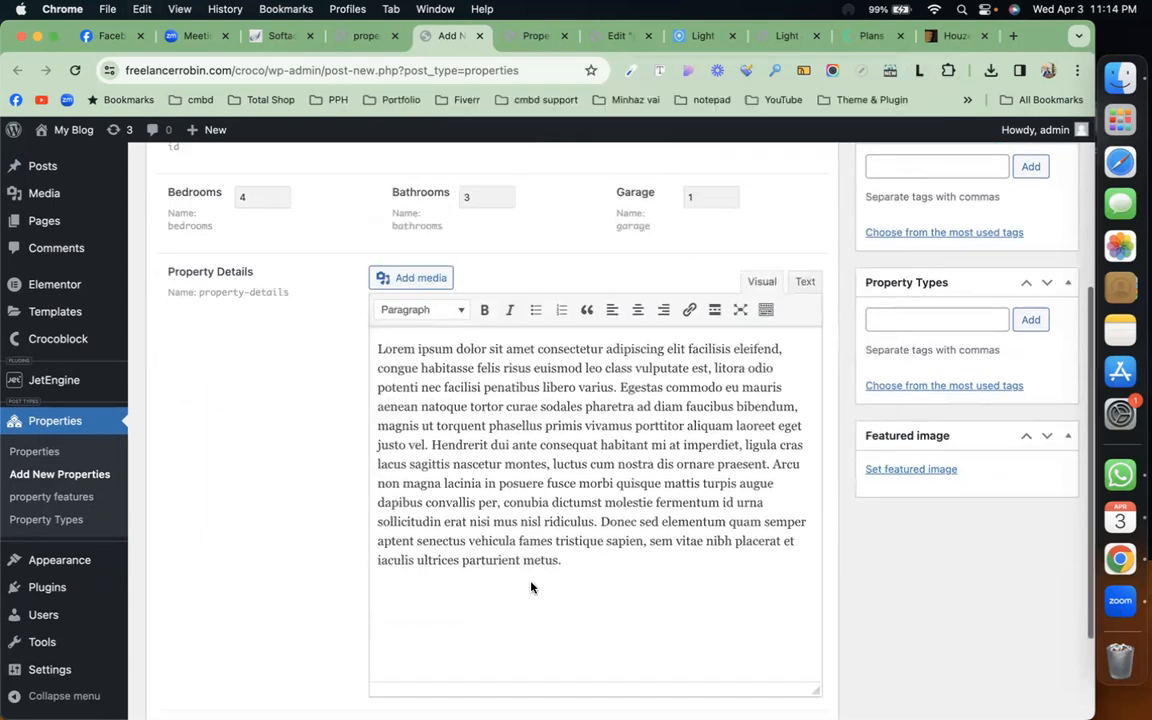
{"action": "left_click", "coordinate": [419, 673]}
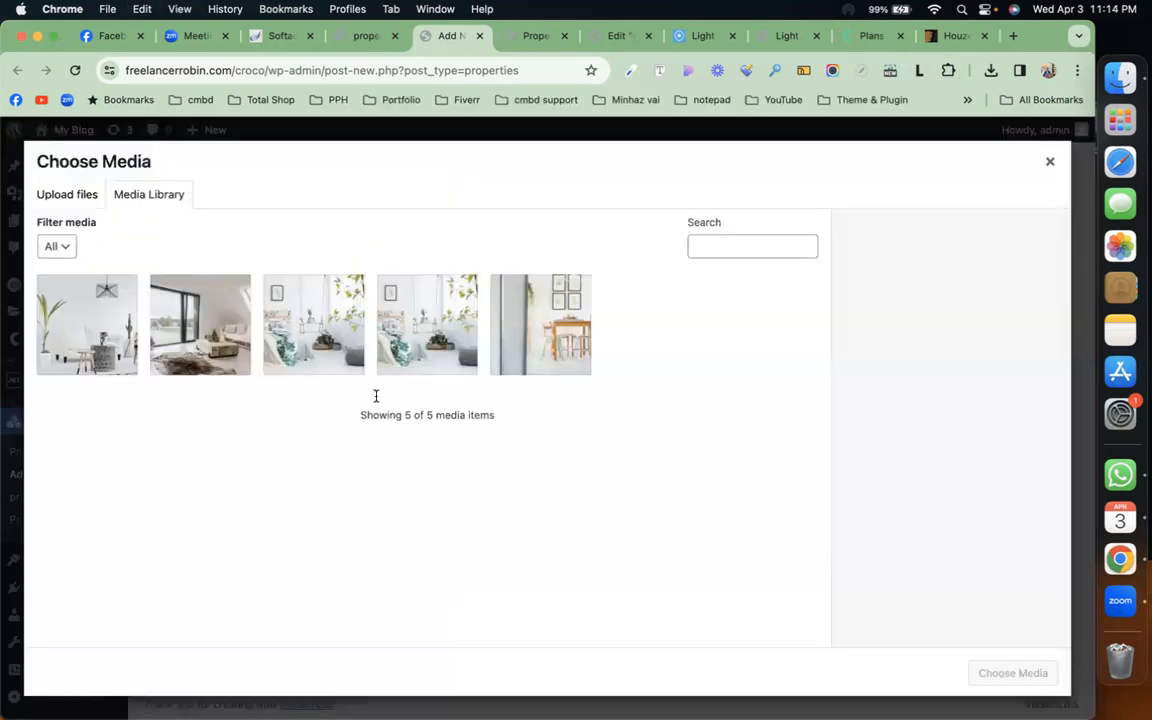
{"action": "left_click", "coordinate": [548, 316]}
{"action": "left_click", "coordinate": [412, 309]}
{"action": "left_click", "coordinate": [314, 310]}
{"action": "left_click", "coordinate": [228, 332]}
{"action": "left_click", "coordinate": [105, 312]}
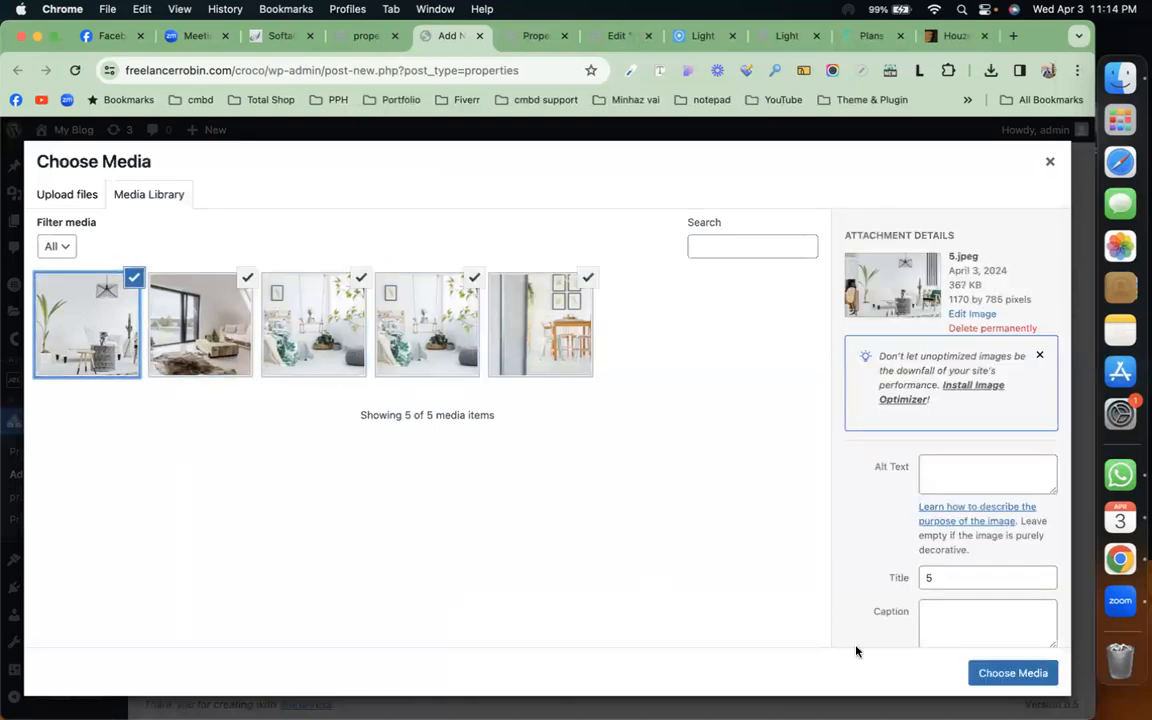
{"action": "left_click", "coordinate": [1000, 672]}
Set the dining table photo as the featured image and publish the property.
{"action": "scroll", "coordinate": [970, 560], "scroll_direction": "up", "scroll_amount": 1}
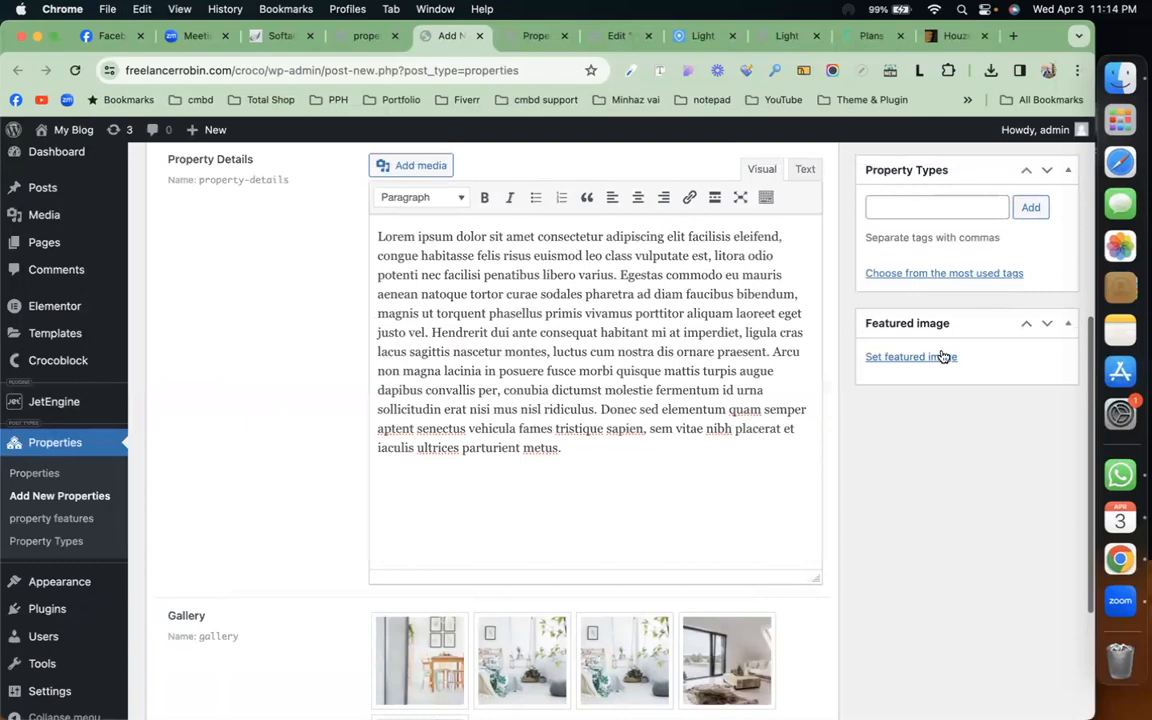
{"action": "left_click", "coordinate": [887, 356]}
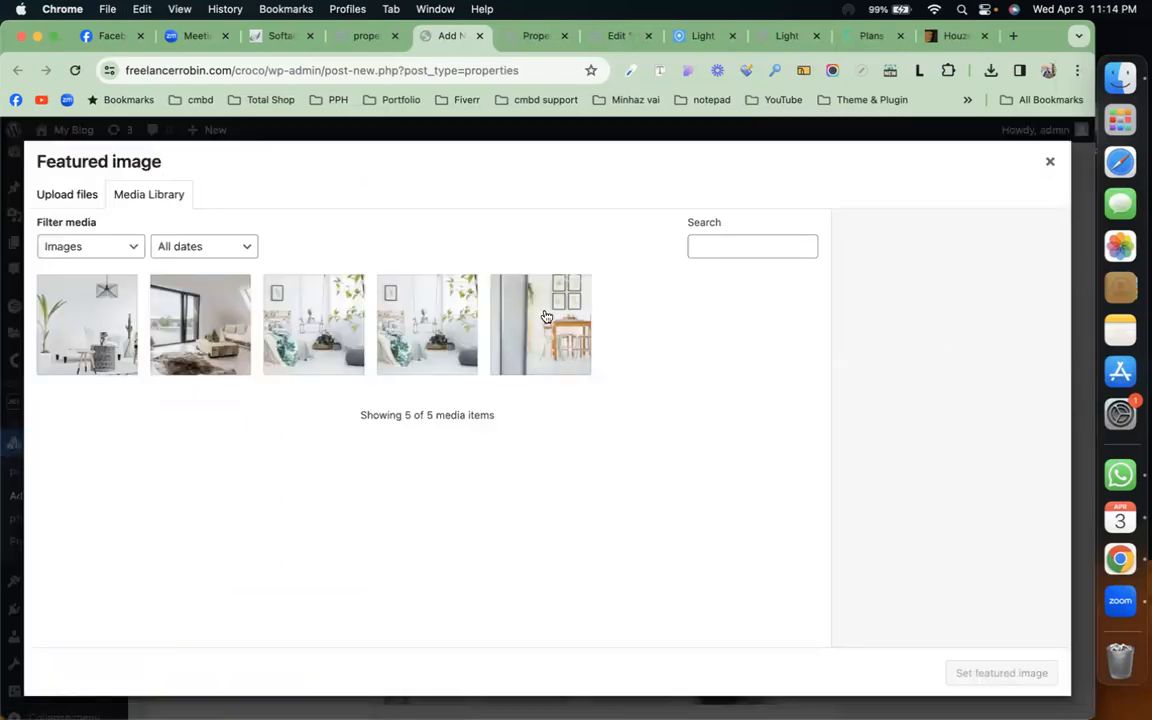
{"action": "left_click", "coordinate": [492, 287]}
{"action": "scroll", "coordinate": [968, 480], "scroll_direction": "up", "scroll_amount": 5}
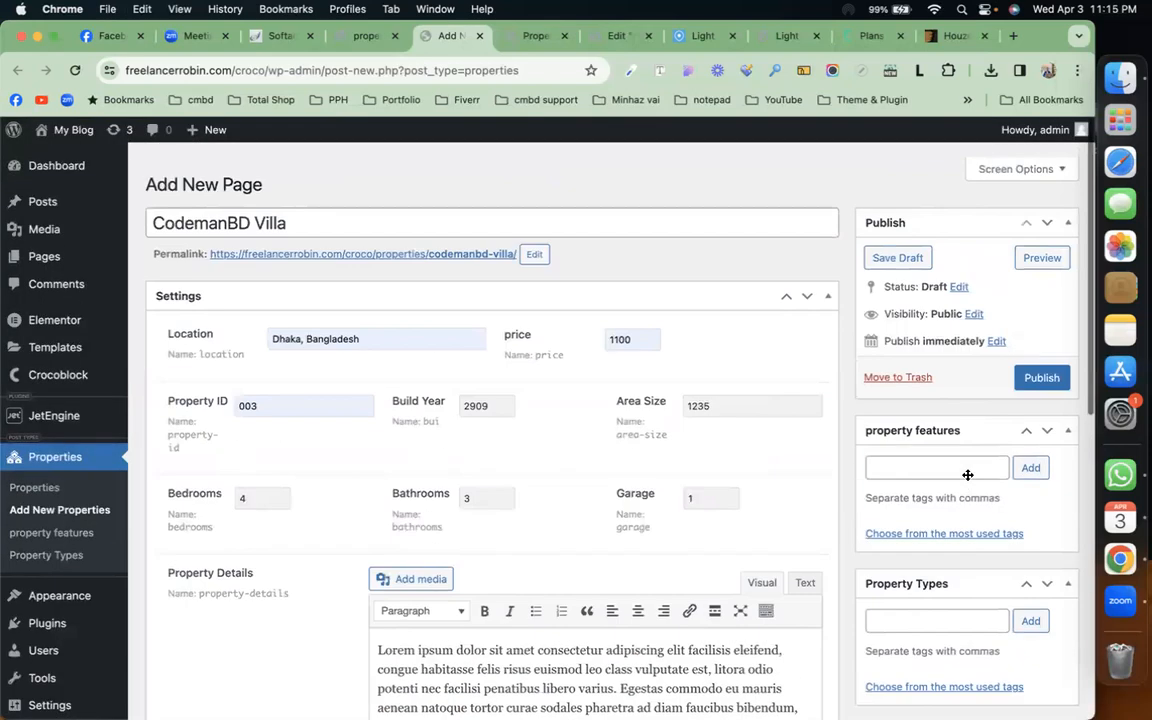
{"action": "left_click", "coordinate": [1041, 363]}
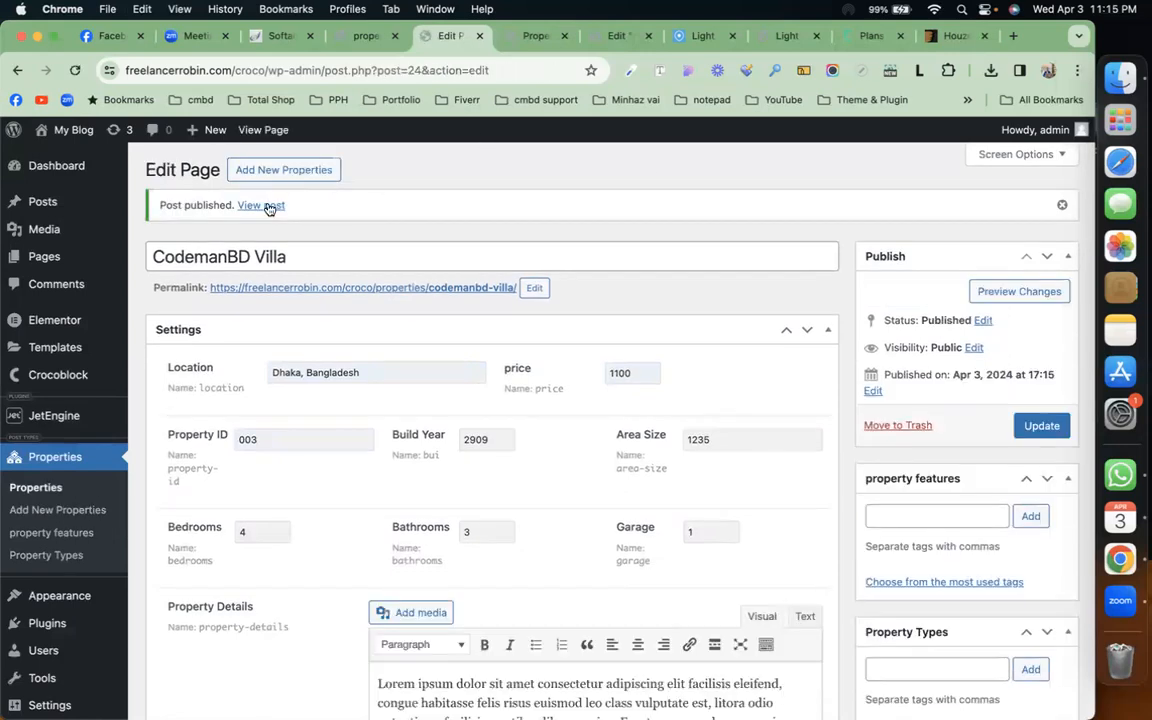
View the published CodemanBD Villa page and check its heading, overview row, property details and image gallery.
{"action": "left_click", "coordinate": [265, 207]}
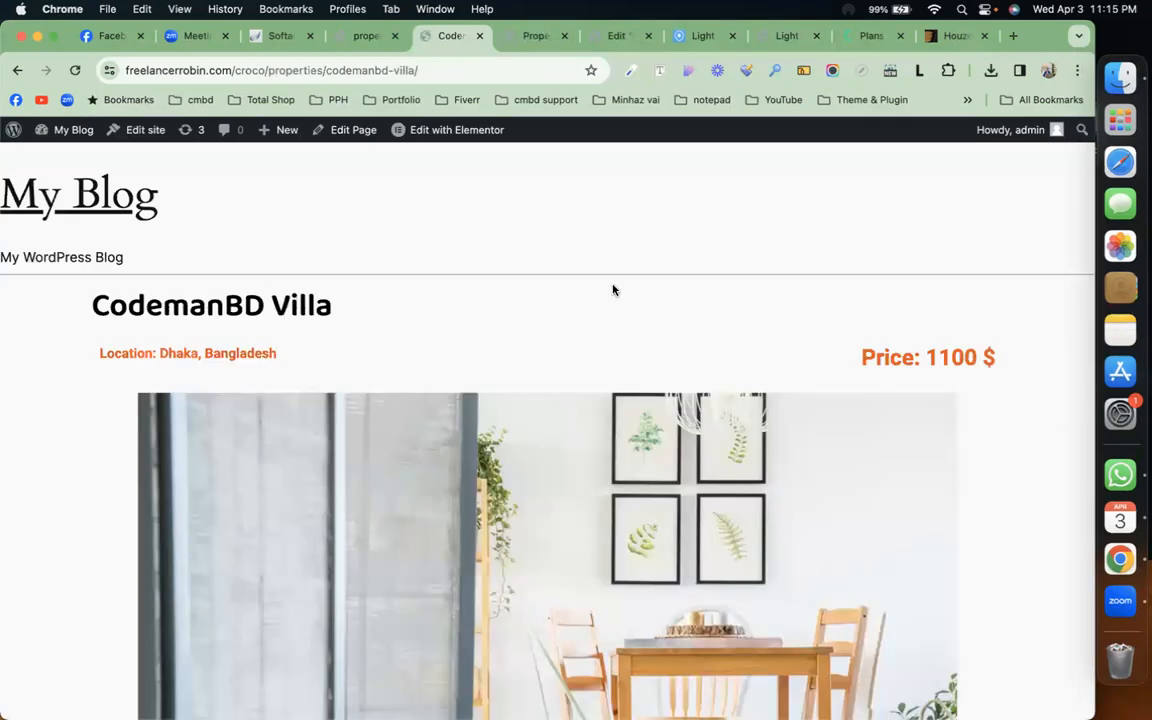
{"action": "scroll", "coordinate": [613, 290], "scroll_direction": "down", "scroll_amount": 10}
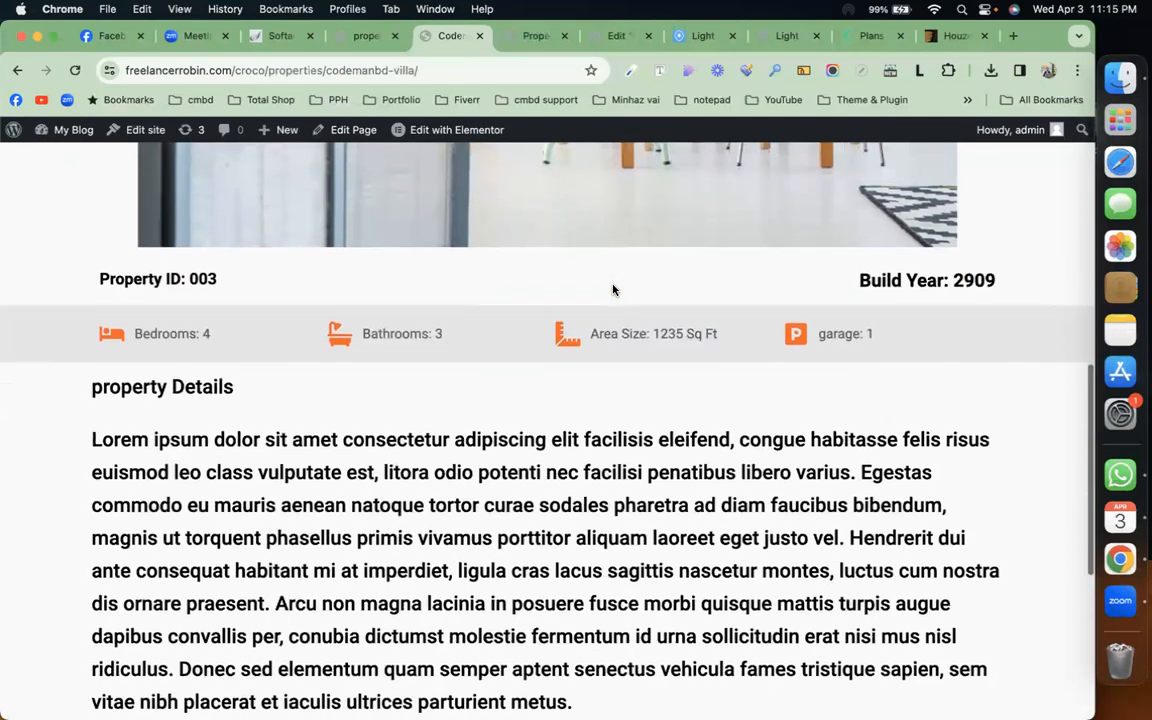
{"action": "scroll", "coordinate": [613, 290], "scroll_direction": "down", "scroll_amount": 8}
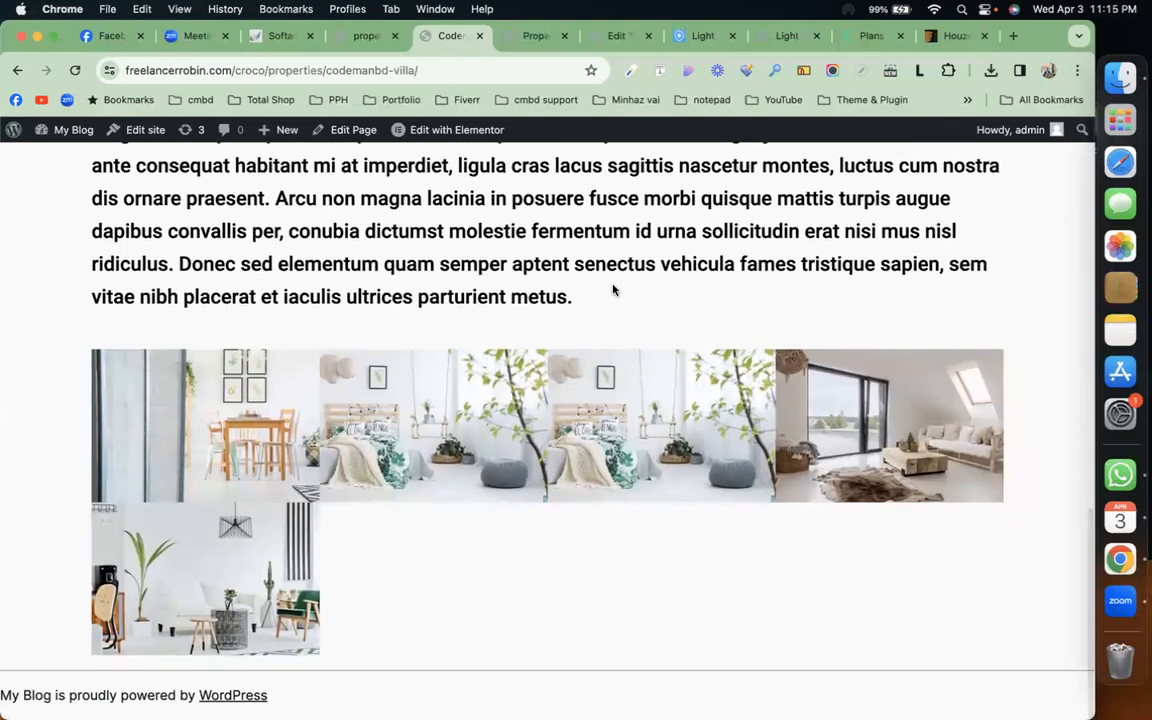
{"action": "scroll", "coordinate": [612, 290], "scroll_direction": "up", "scroll_amount": 20}
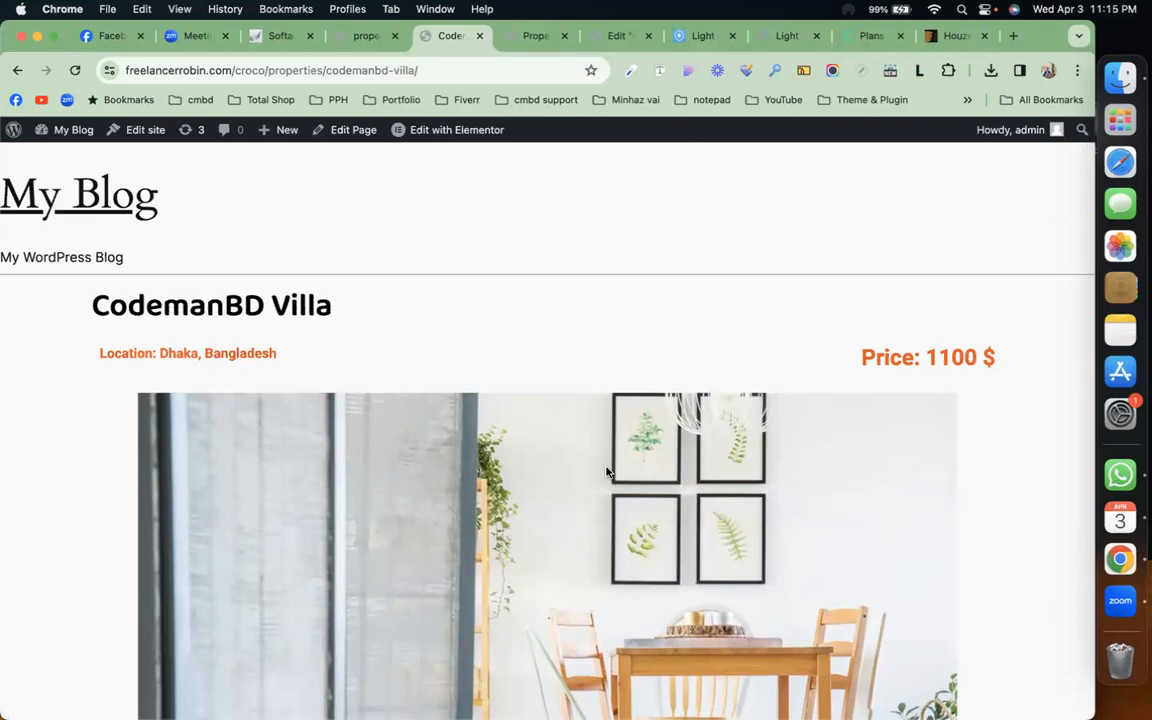
Show the Crocoblock subscription plans page and open the saved Crocoblock license note.
{"action": "left_click", "coordinate": [336, 40]}
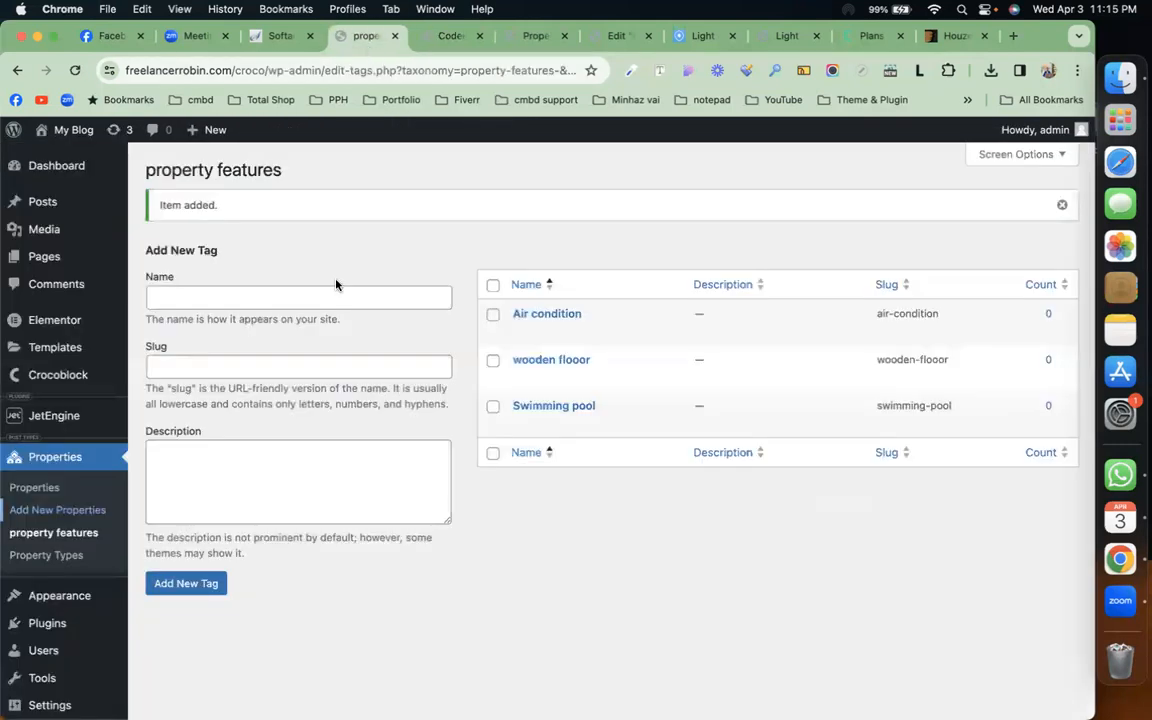
{"action": "mouse_move", "coordinate": [40, 213]}
{"action": "left_click", "coordinate": [851, 40]}
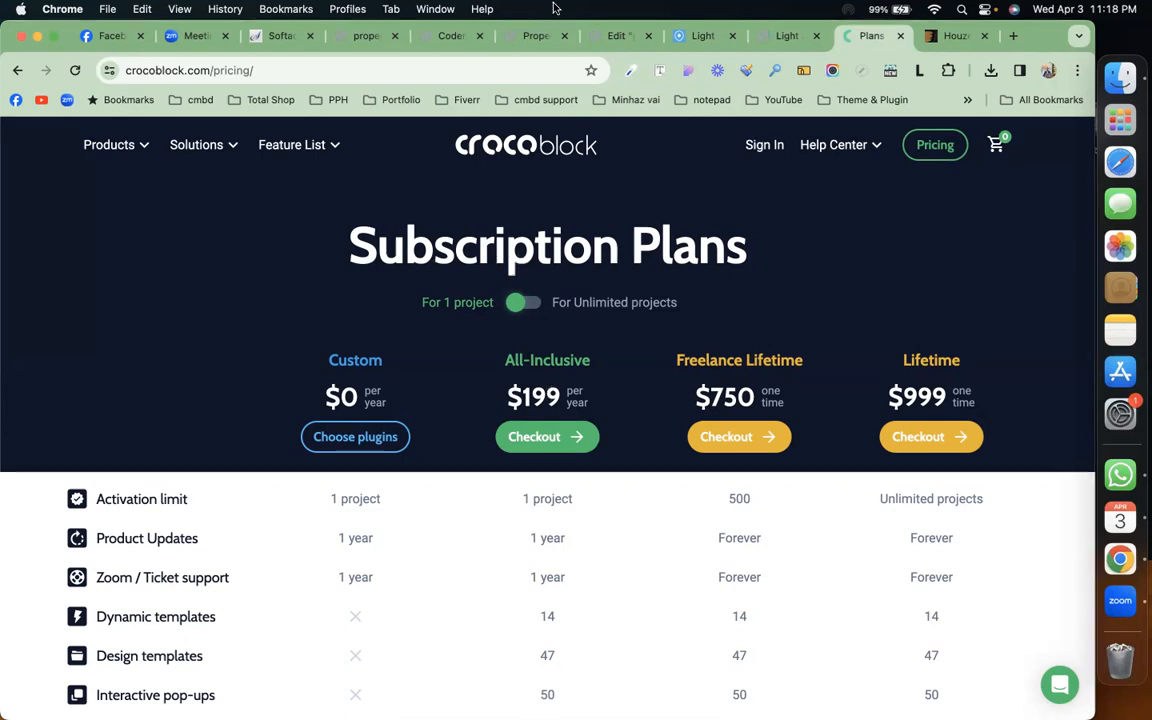
{"action": "left_click", "coordinate": [747, 72]}
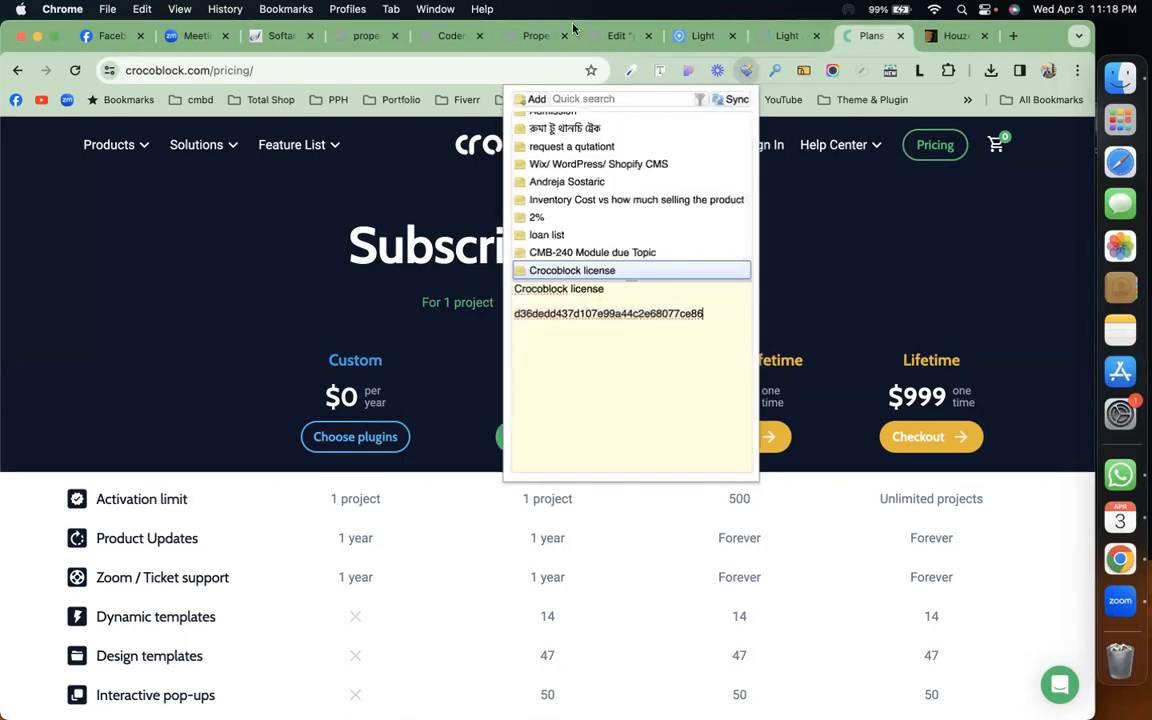
Return to the template editor and highlight the site's base address up to /croco.
{"action": "left_click", "coordinate": [615, 35]}
{"action": "left_click_drag", "start_coordinate": [270, 71], "coordinate": [110, 73]}
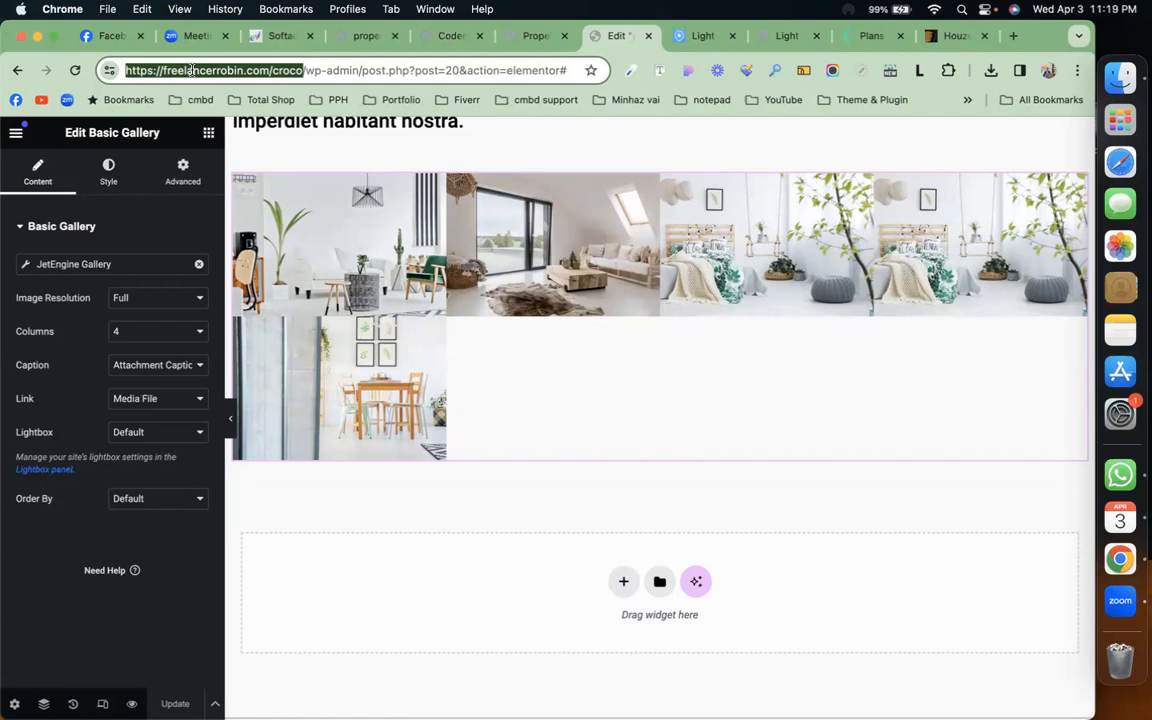
{"action": "left_click", "coordinate": [299, 72]}
{"action": "left_click_drag", "start_coordinate": [302, 71], "coordinate": [109, 71]}
Search Google Sheets for "croco", open the CMBD-230 Crocoblock license (Responses) spreadsheet and select the first Wordpress site link in cell F2.
{"action": "left_click", "coordinate": [1012, 36]}
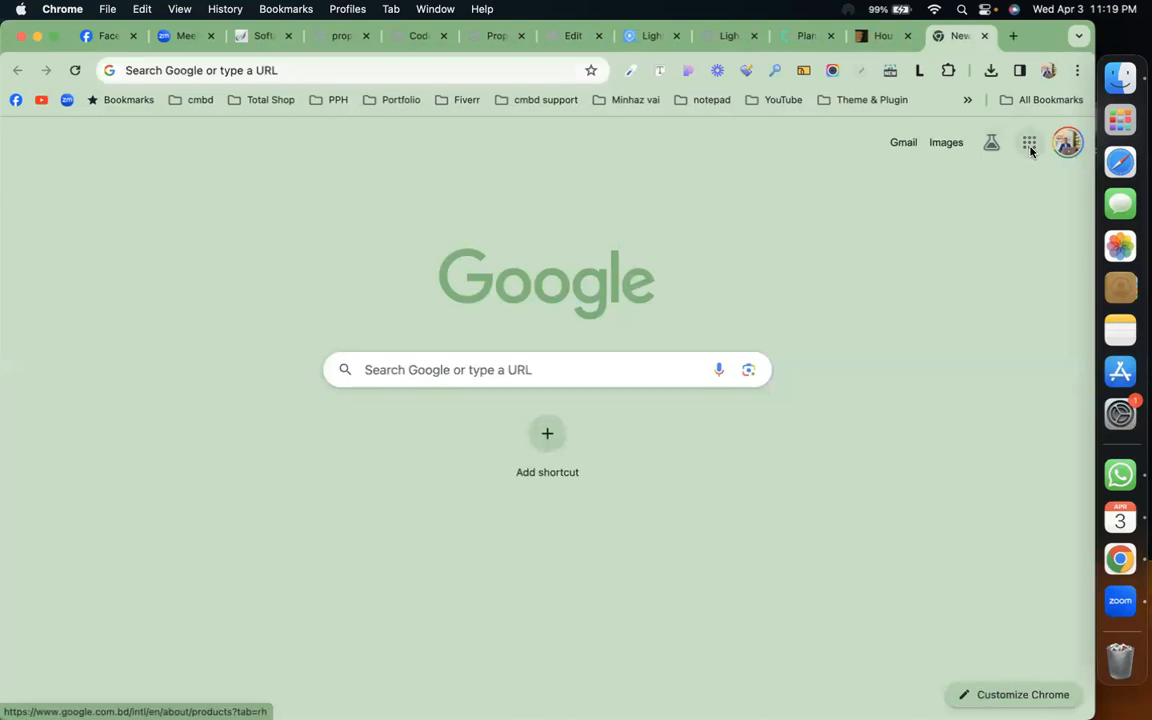
{"action": "left_click", "coordinate": [1030, 147]}
{"action": "left_click", "coordinate": [872, 465]}
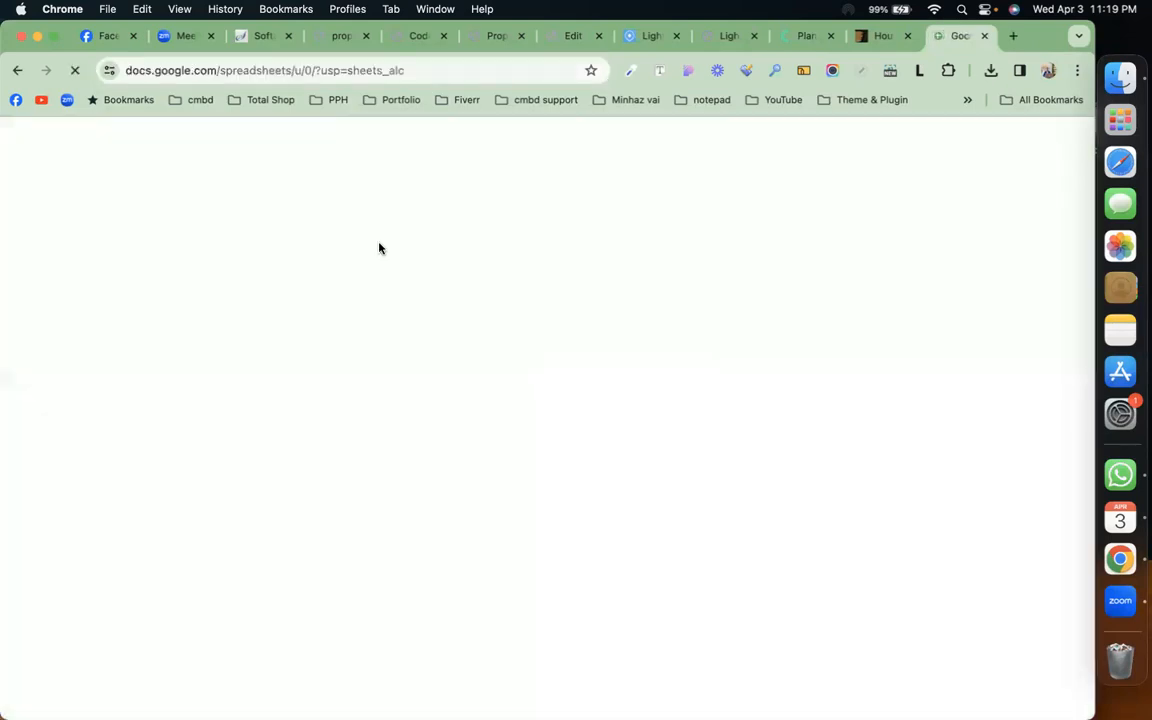
{"action": "left_click", "coordinate": [346, 143]}
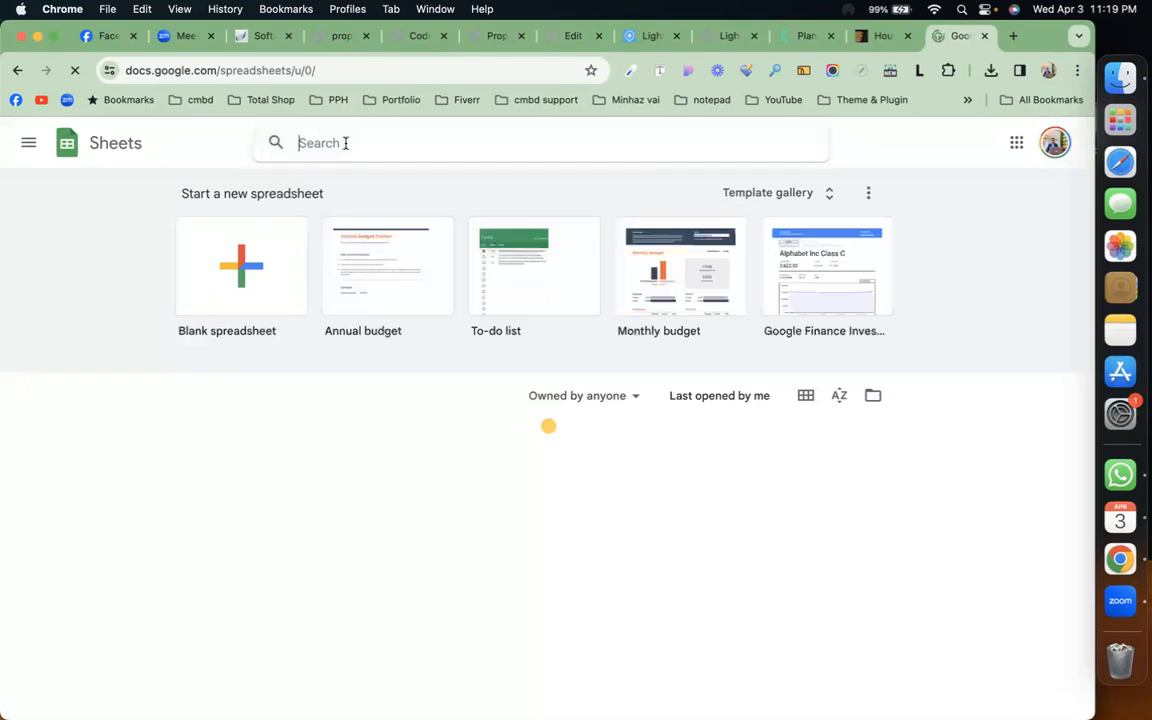
{"action": "type", "text": "croco"}
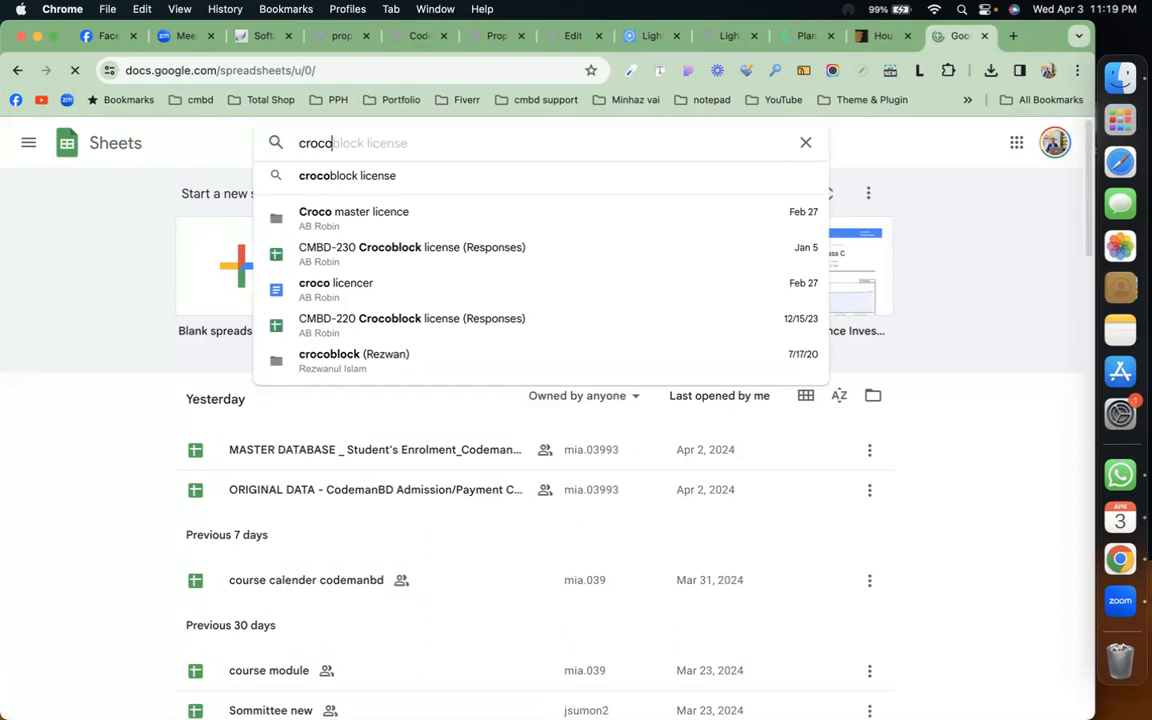
{"action": "key", "text": "Return"}
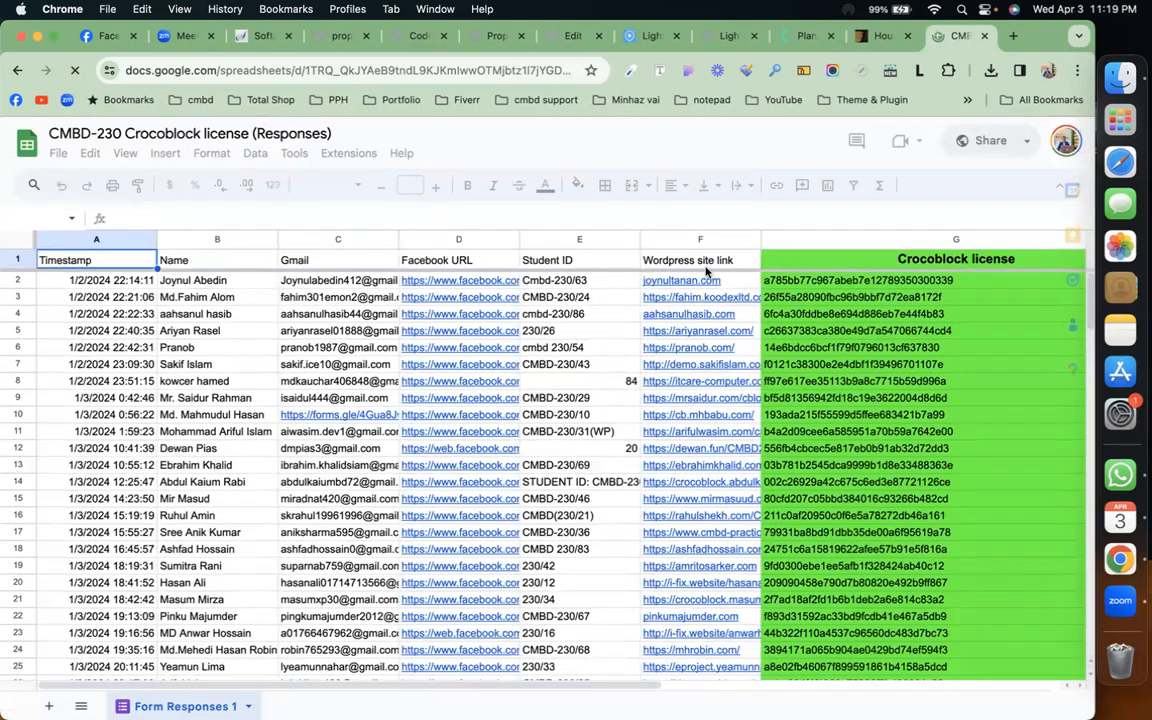
{"action": "left_click", "coordinate": [734, 284]}
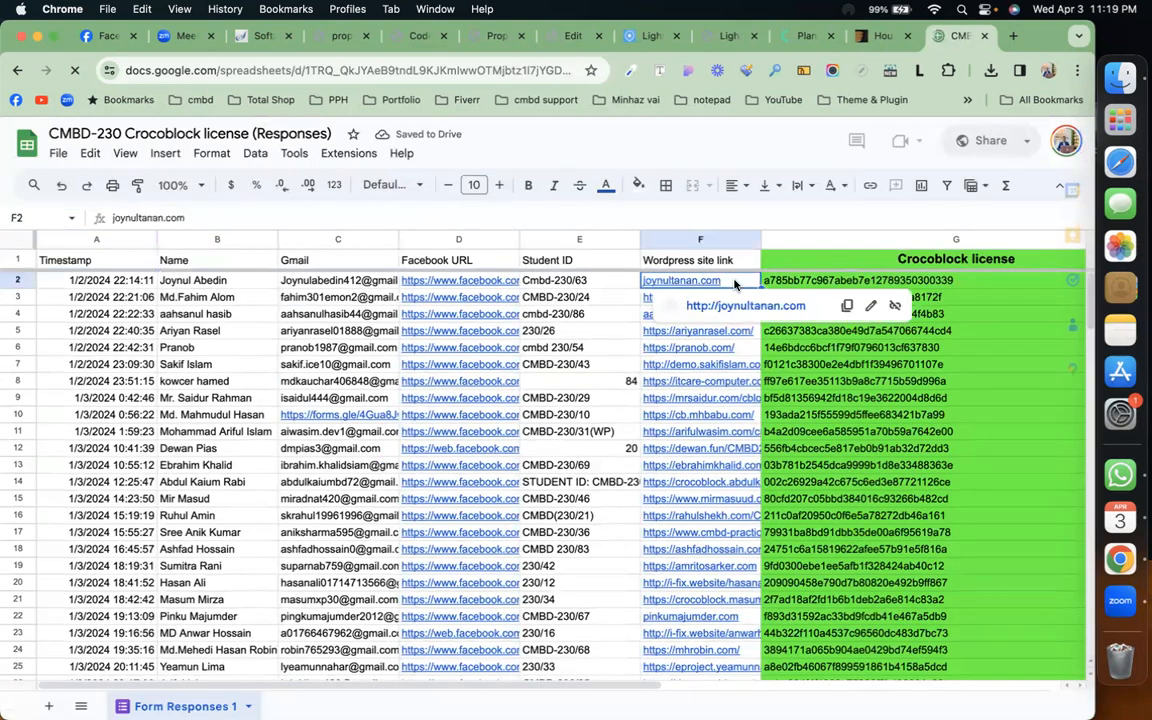
Examine the students' Wordpress site links in column F and highlight the full address stored in cell F11.
{"action": "left_click", "coordinate": [636, 299]}
{"action": "left_click", "coordinate": [650, 300]}
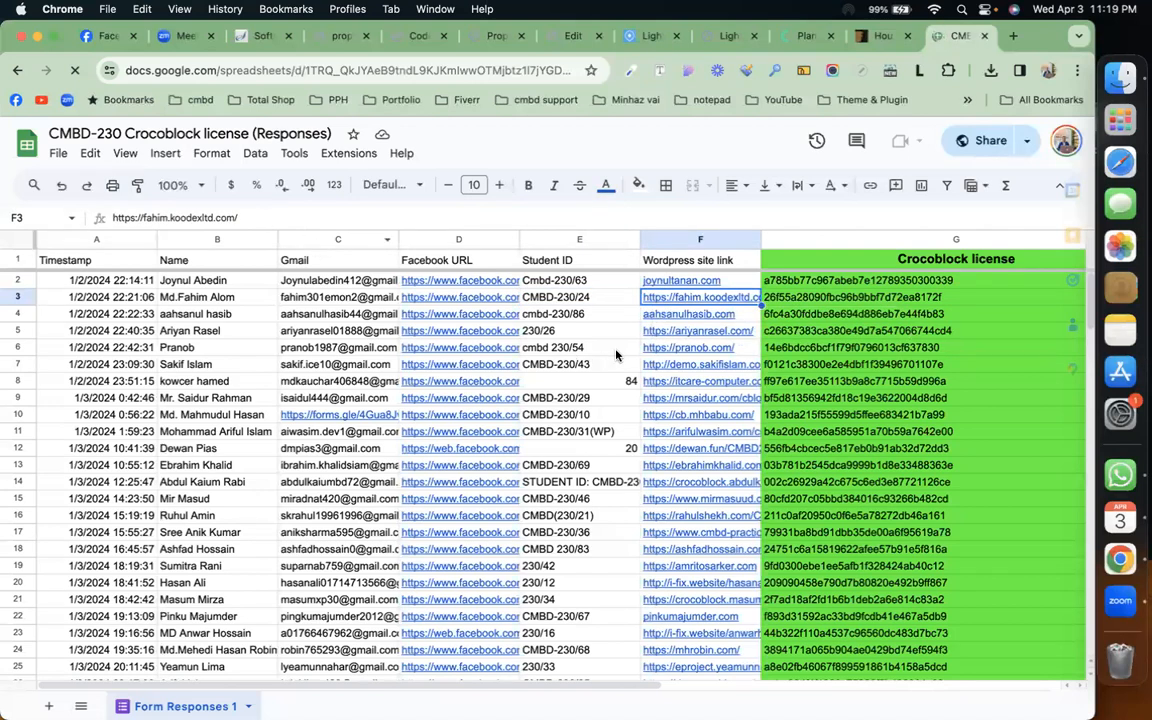
{"action": "mouse_move", "coordinate": [669, 316]}
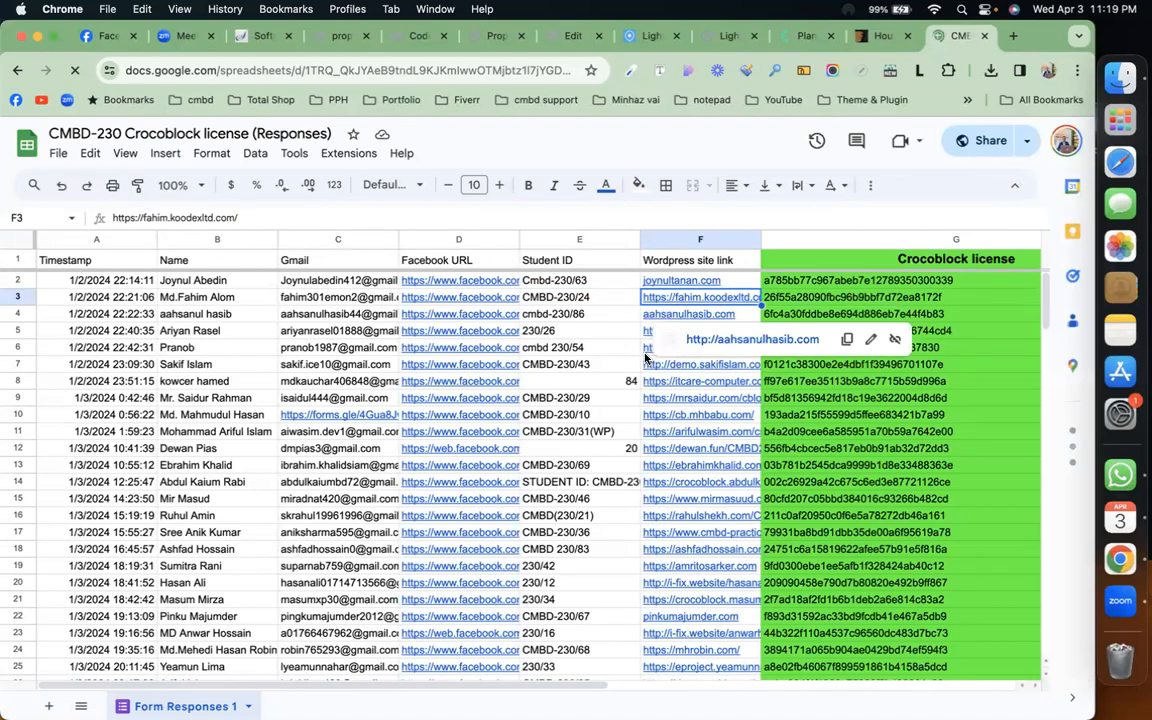
{"action": "mouse_move", "coordinate": [648, 366]}
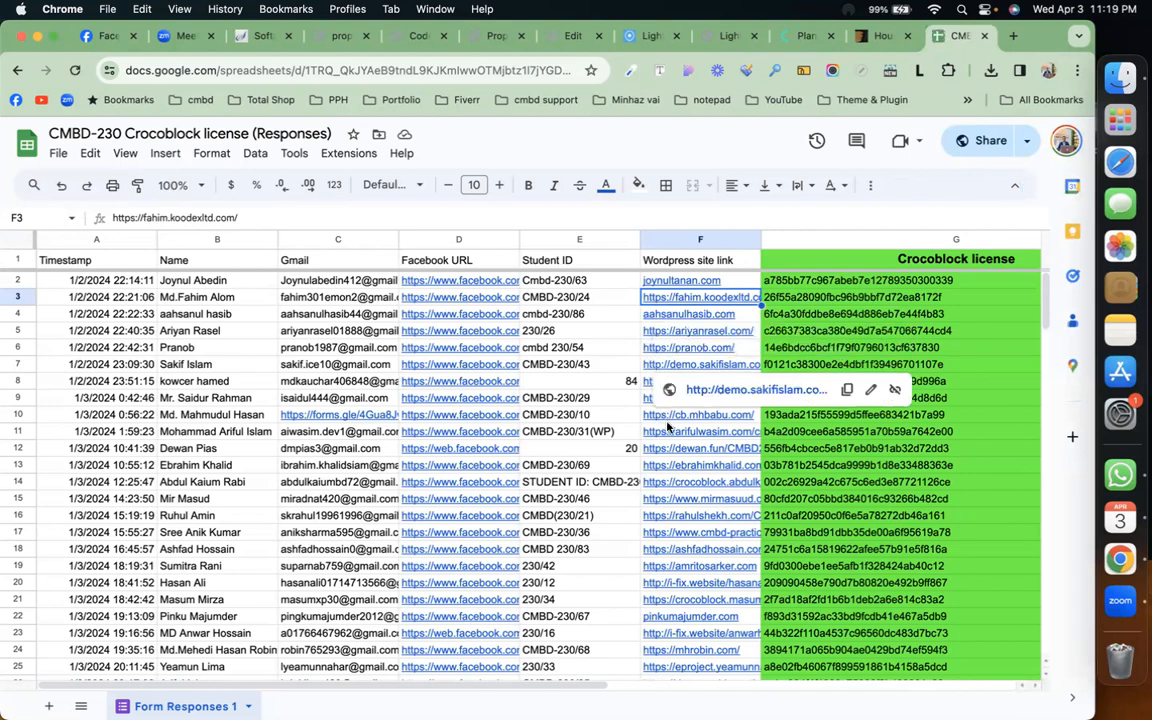
{"action": "left_click", "coordinate": [648, 434]}
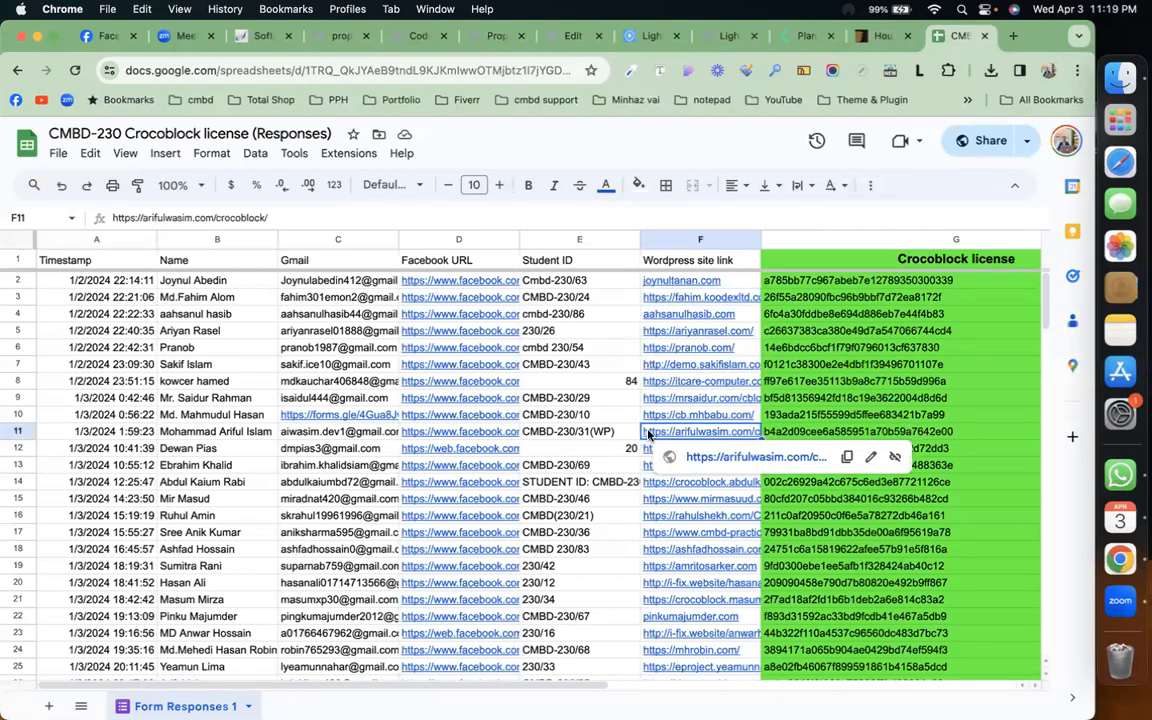
{"action": "left_click_drag", "start_coordinate": [280, 217], "coordinate": [102, 217]}
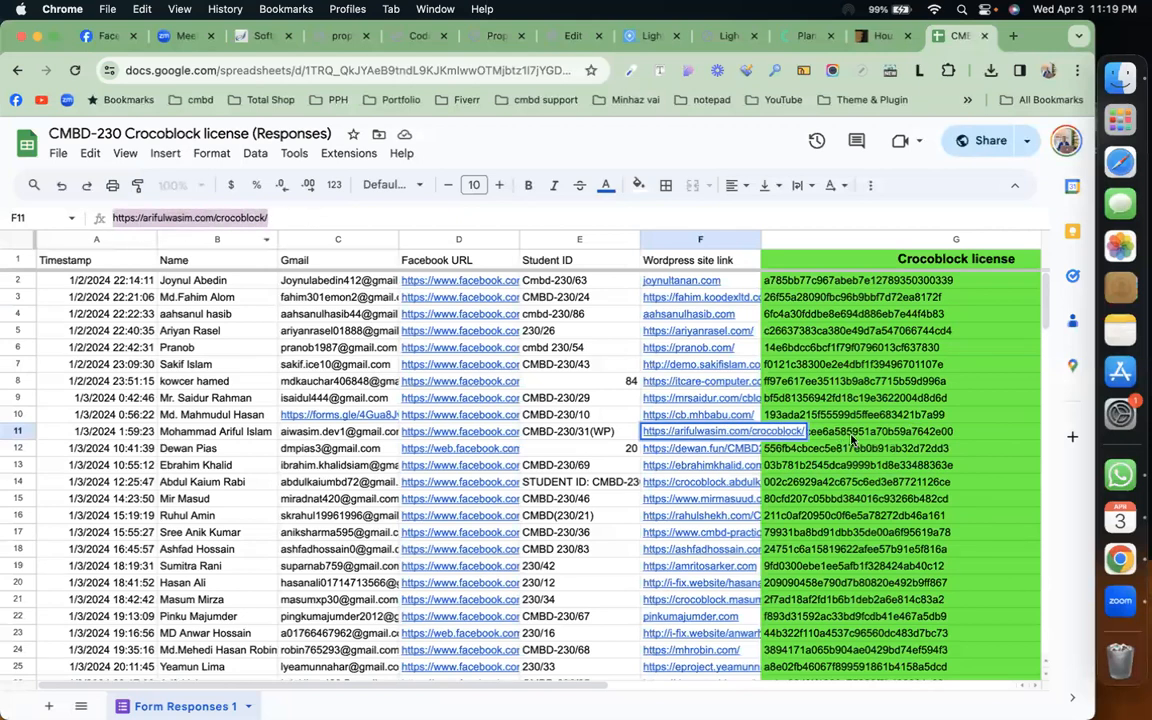
Select the Crocoblock license in cell G11 and look through the licenses assigned to the other sites in column G.
{"action": "left_click", "coordinate": [805, 434]}
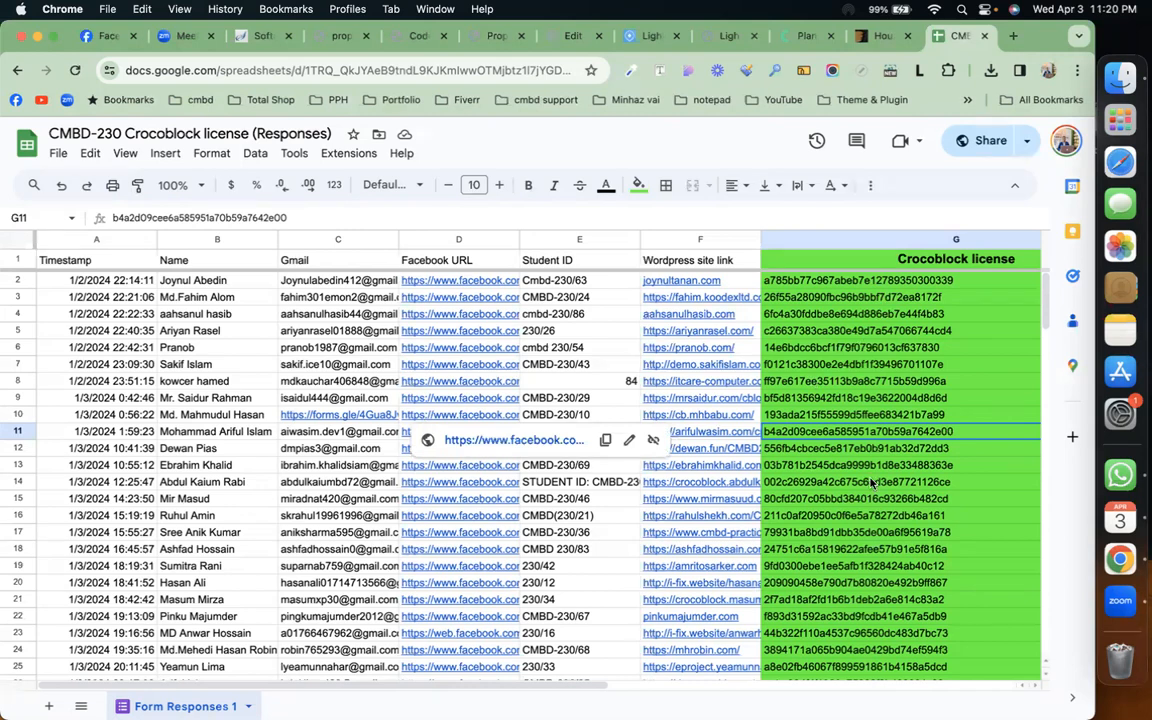
{"action": "scroll", "coordinate": [884, 588], "scroll_direction": "down", "scroll_amount": 15}
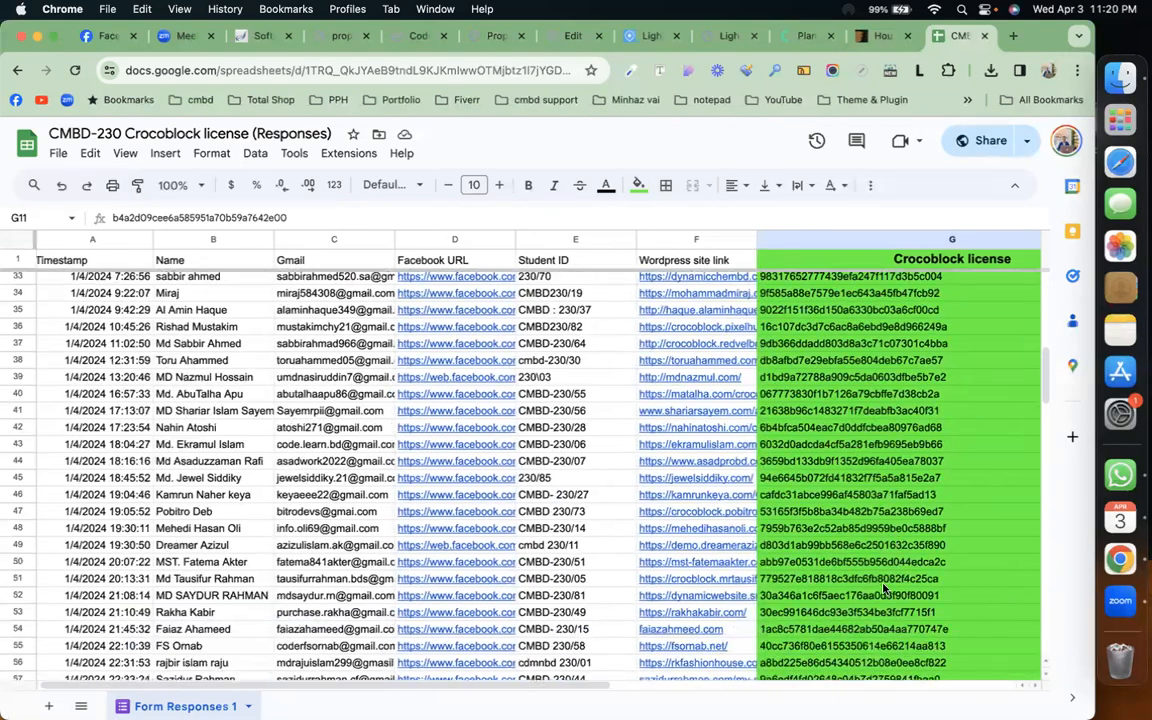
{"action": "scroll", "coordinate": [884, 588], "scroll_direction": "up", "scroll_amount": 15}
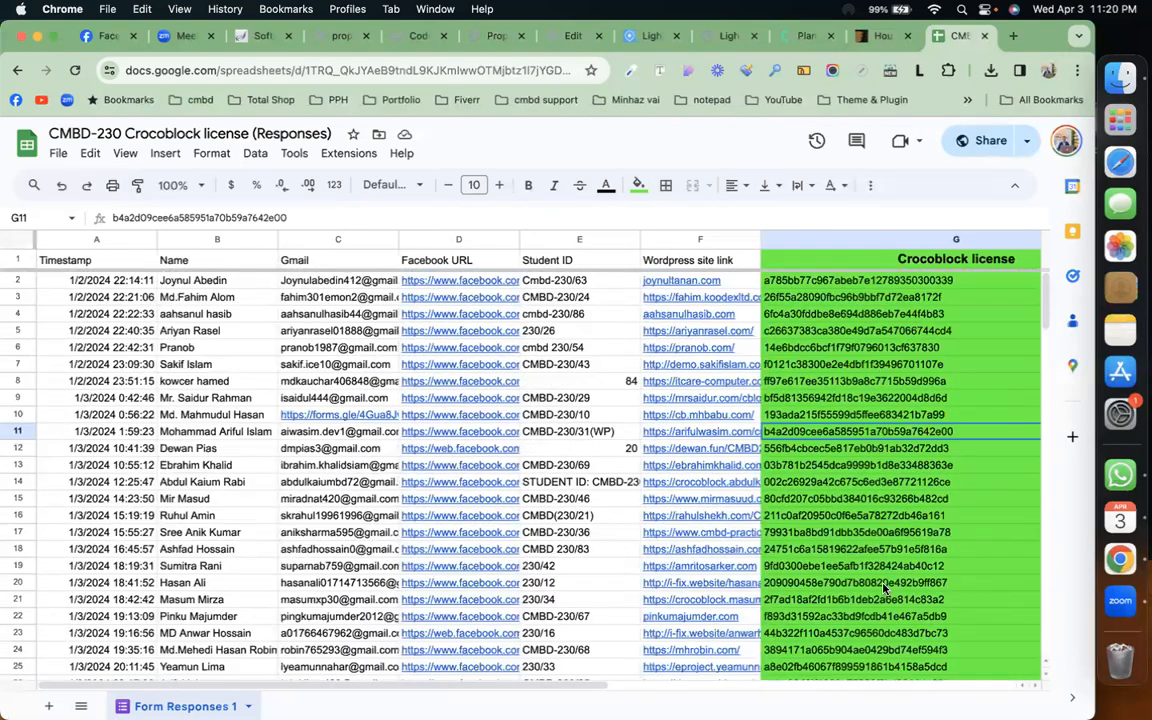
Open a blank browser tab and return to the Property Types page in the WordPress dashboard.
{"action": "left_click", "coordinate": [1014, 37]}
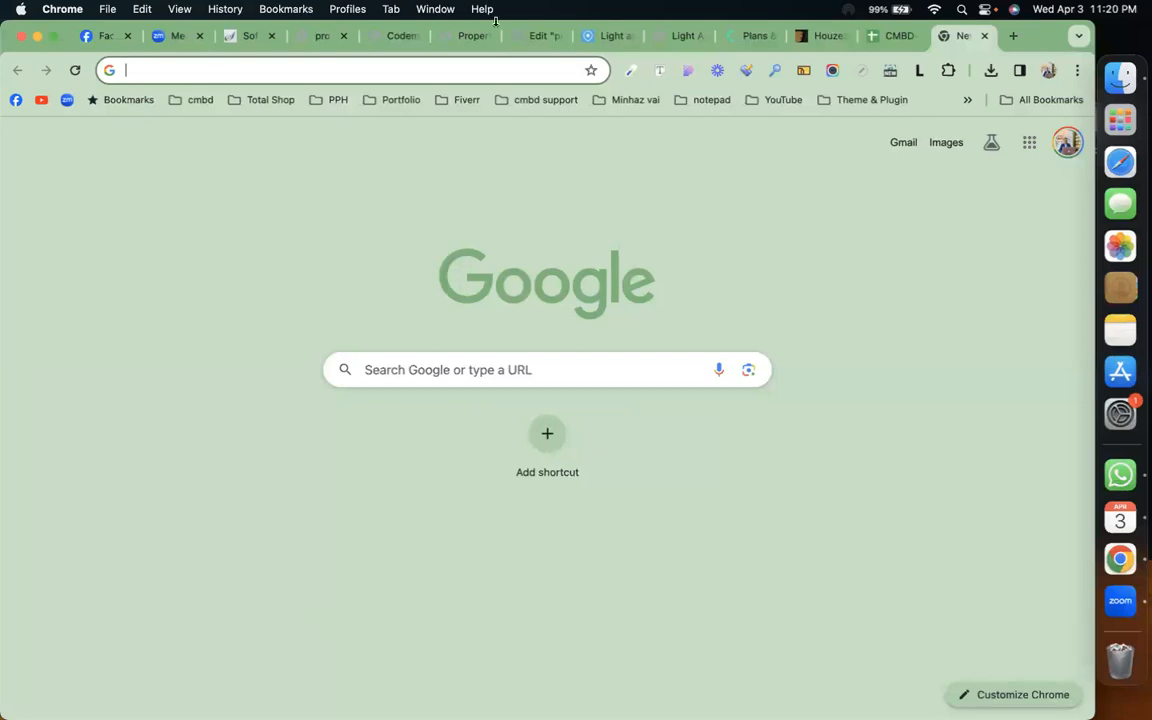
{"action": "left_click", "coordinate": [545, 37]}
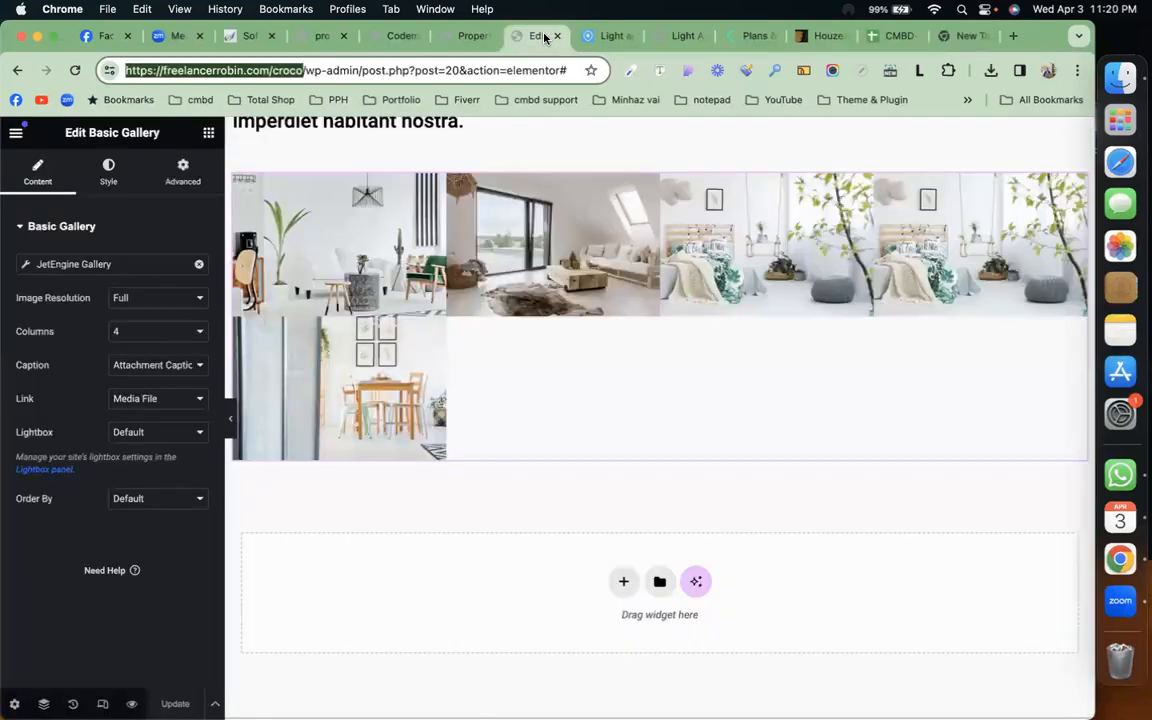
{"action": "left_click", "coordinate": [465, 36]}
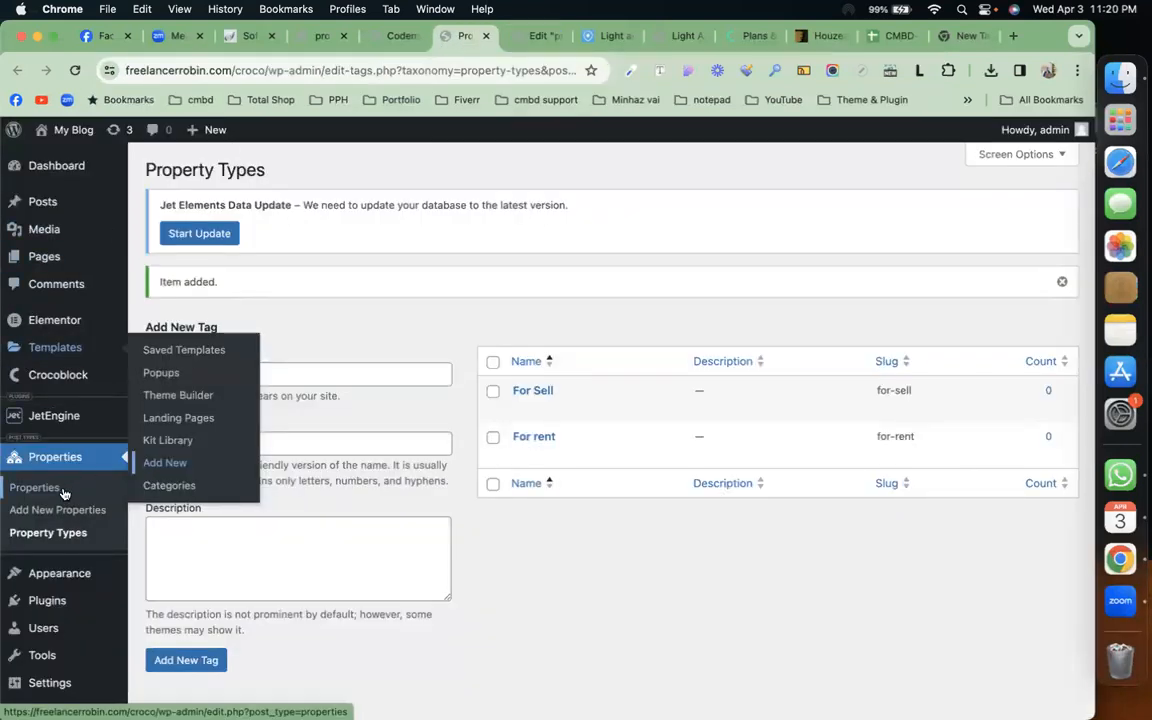